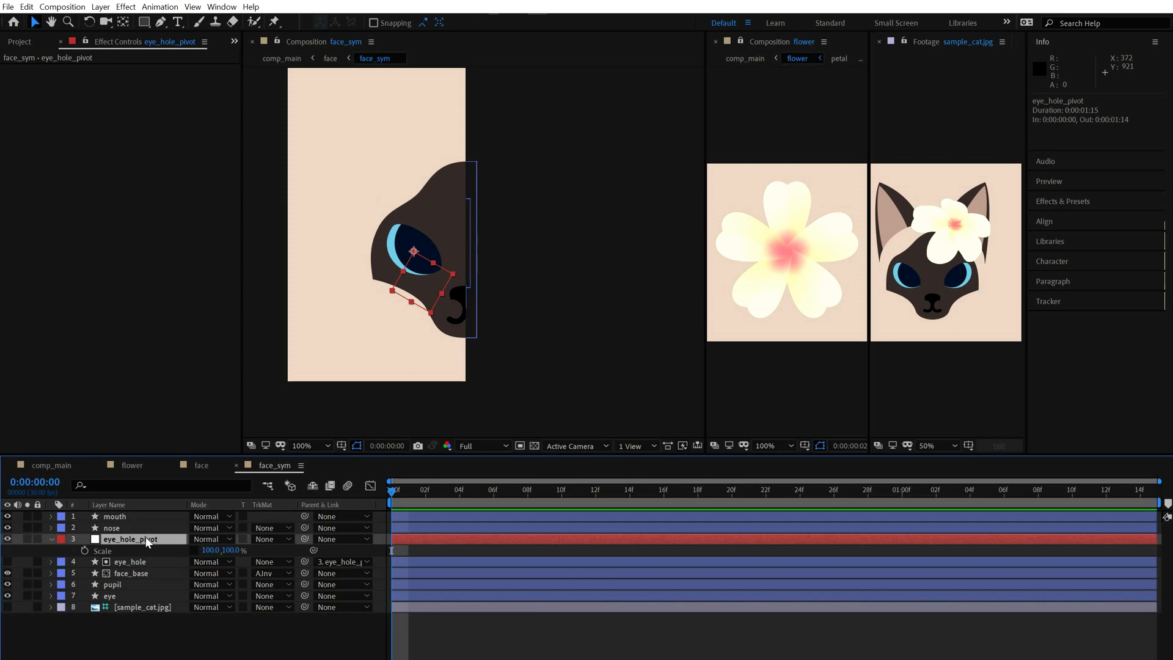
- Duplicate the eye_hole_pivot null and rename the copy eye_pivot
key(ctrl+d)
key(Return)
text(eye_pivot)
key(Return)
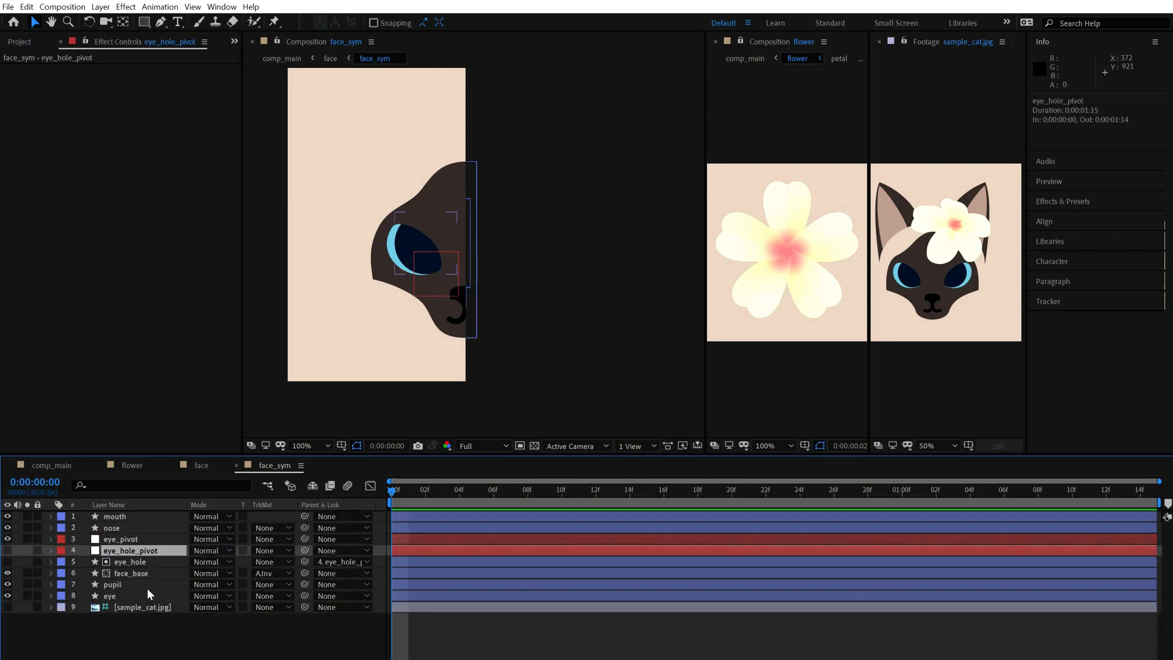
- Parent the eye_hole_pivot, pupil and eye layers to eye_pivot
ctrl+click(146, 586)
ctrl+click(146, 593)
drag(299, 583, 138, 541)
click(138, 541)
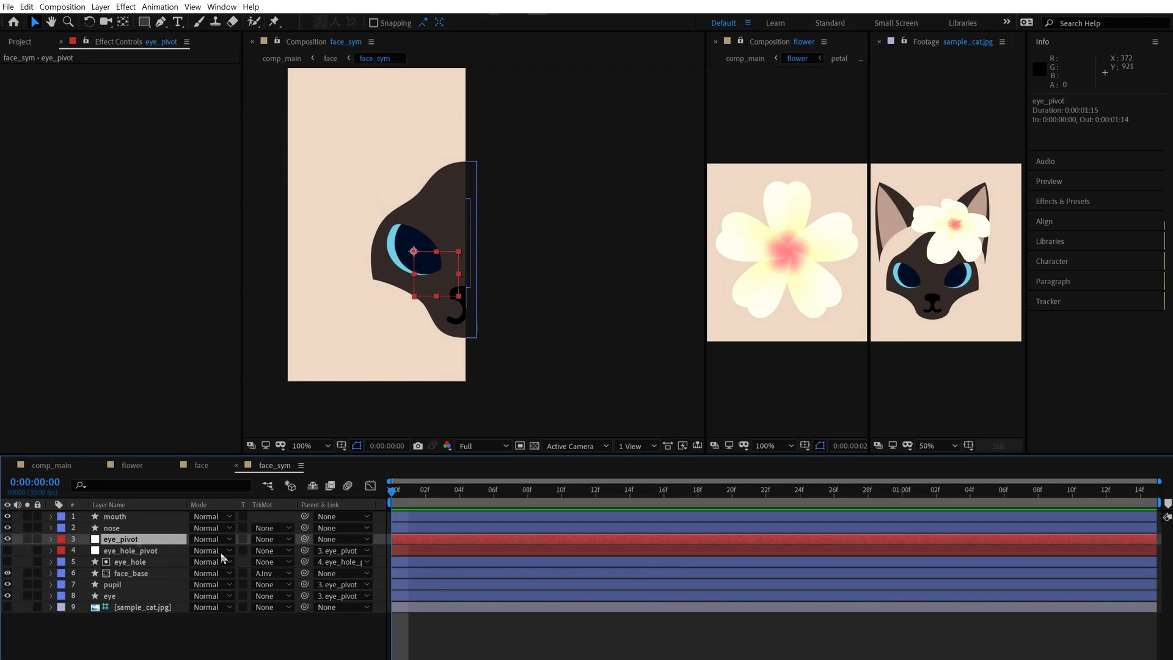
- Keyframe eye_pivot's resting position at frame 10 and lower it to 284.0, 588.3 at frame 0
key(p)
key(shift+Page_Down)
key(Home)
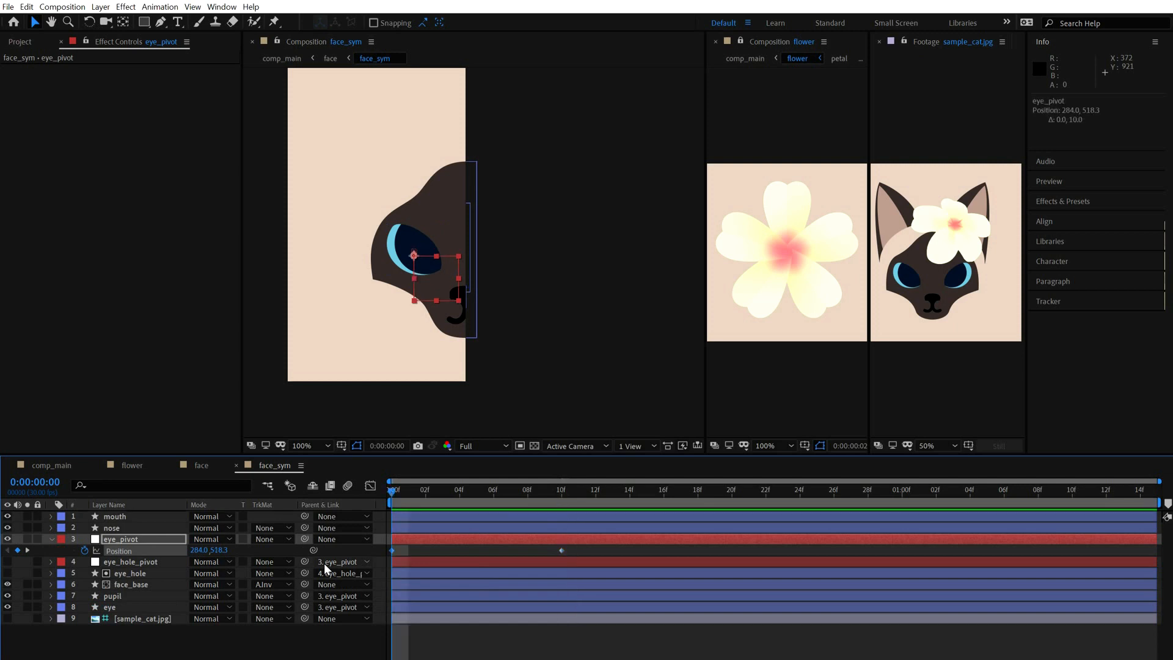
key(shift+Down)
key(shift+Down)
key(shift+Down)
key(shift+Down)
key(shift+Down)
key(shift+Down)
key(shift+Down)
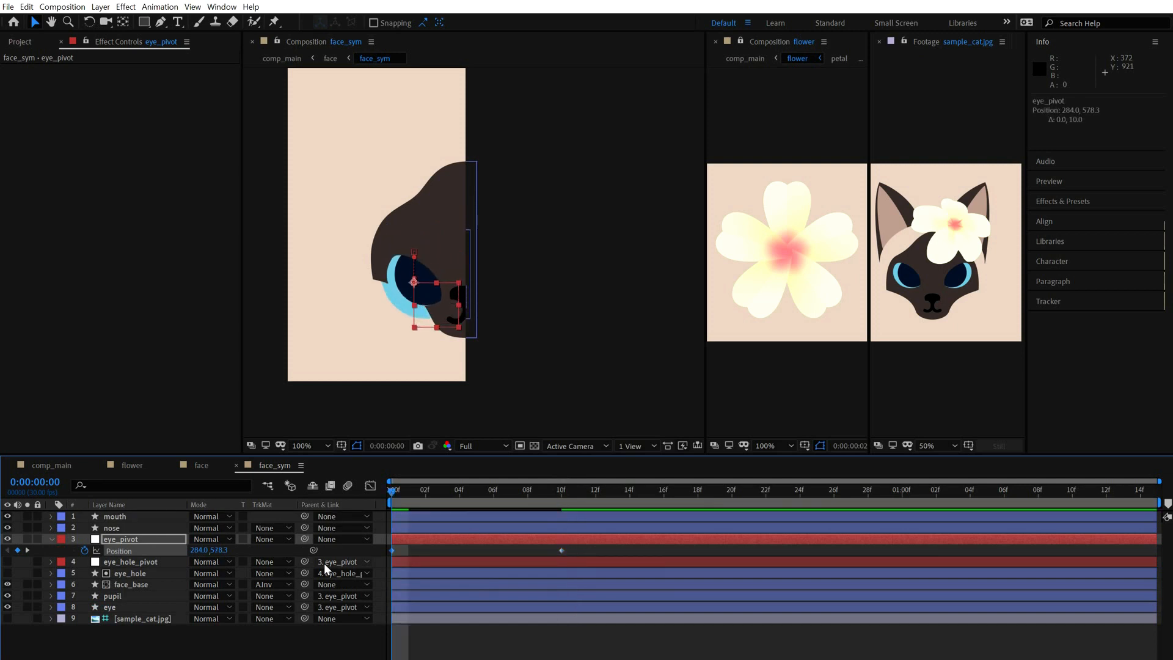
key(shift+Down)
key(F2)
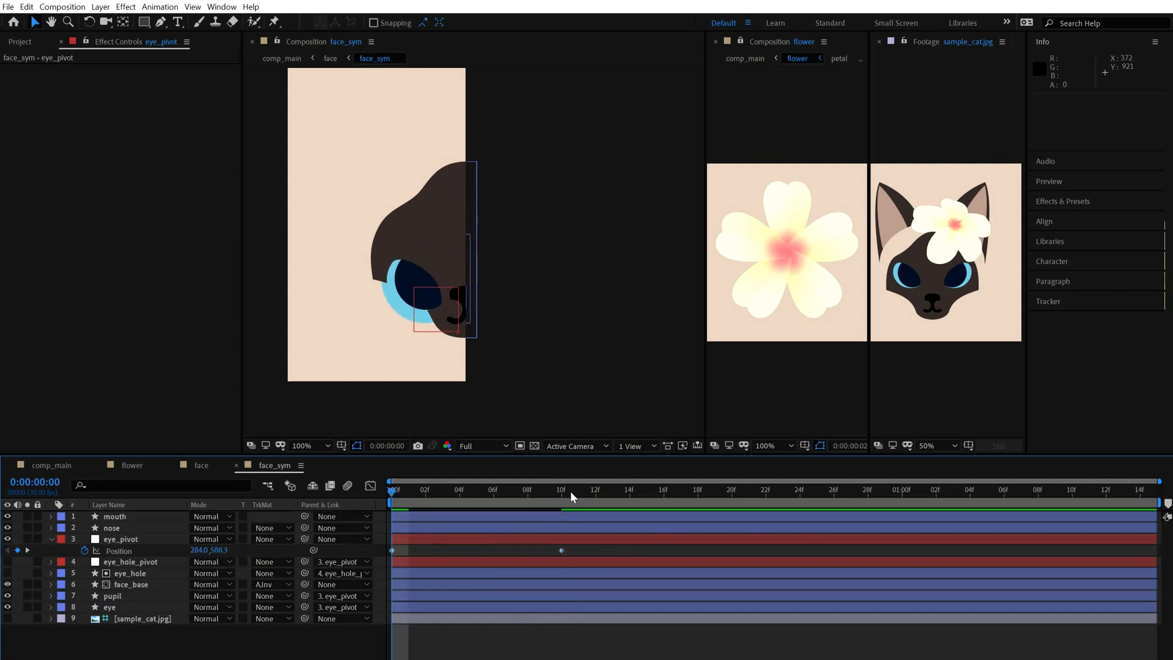
- Add eye_pivot position keyframes holding 284.0, 508.3 at frame 20, 1:00 and 1:10
drag(570, 490, 739, 514)
click(119, 540)
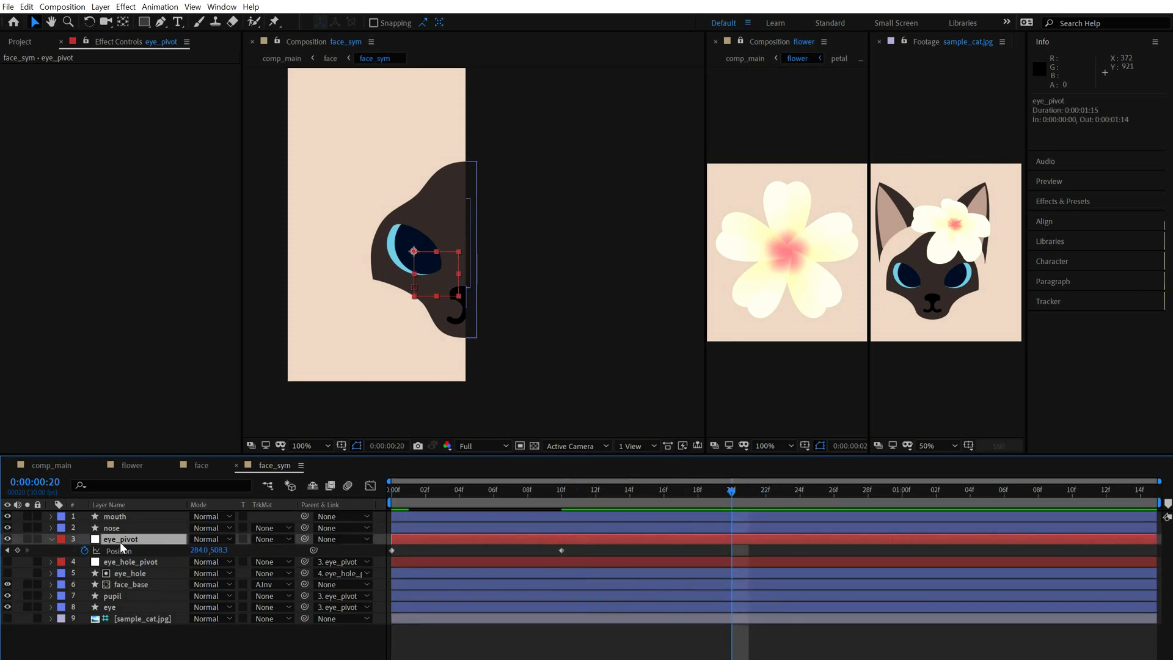
key(alt+shift+p)
key(shift+Page_Down)
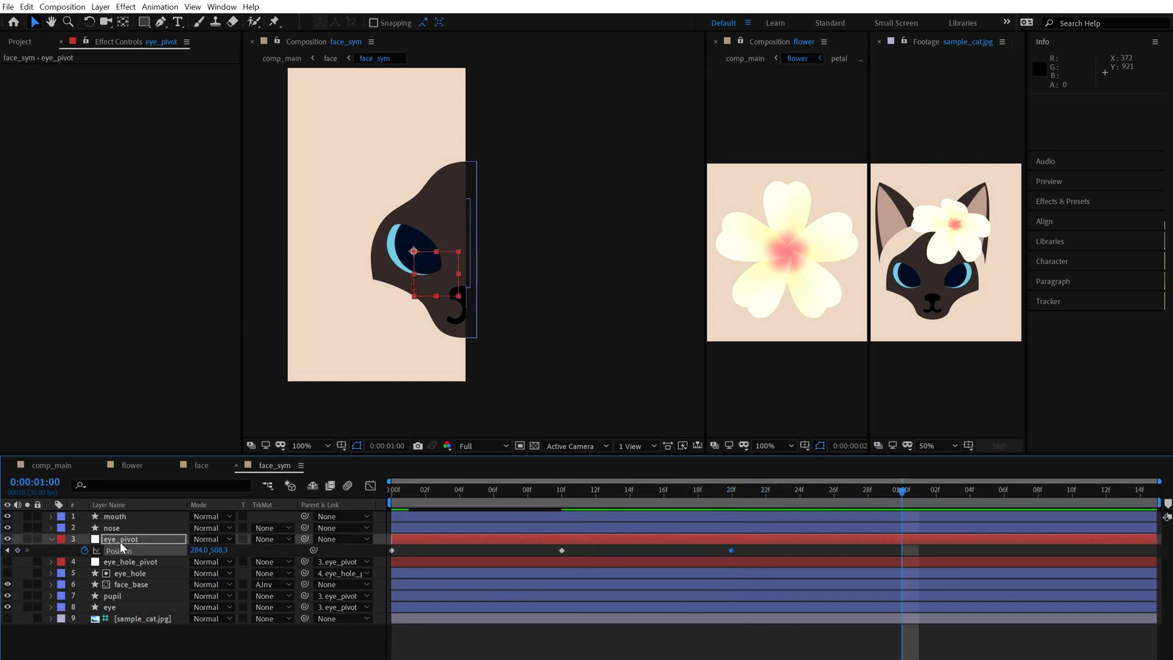
key(alt+shift+p)
key(shift+Page_Down)
key(shift+Page_Up)
key(shift+Page_Down)
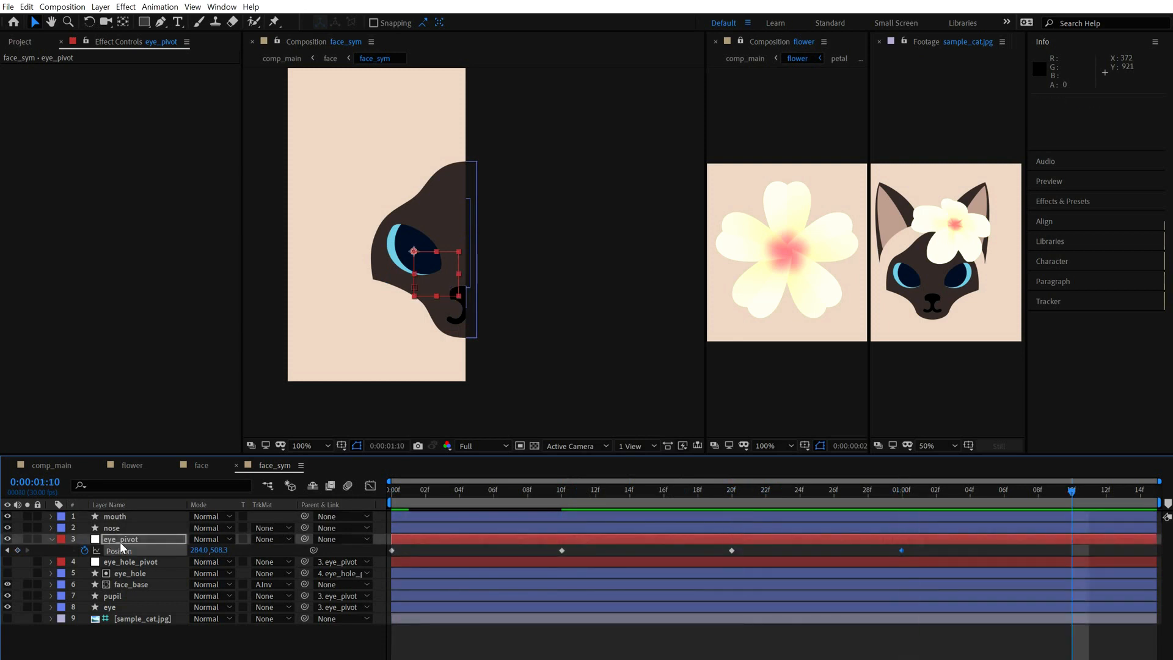
- Make eye_pivot bounce: raise it at frame 10 to y 488.3 and at 1:00, and lower it to y 518.3 at frame 20 and 1:10
key(shift+Page_Up)
key(shift+Page_Up)
key(shift+Page_Up)
key(shift+Page_Up)
key(shift+Page_Down)
key(shift+Page_Down)
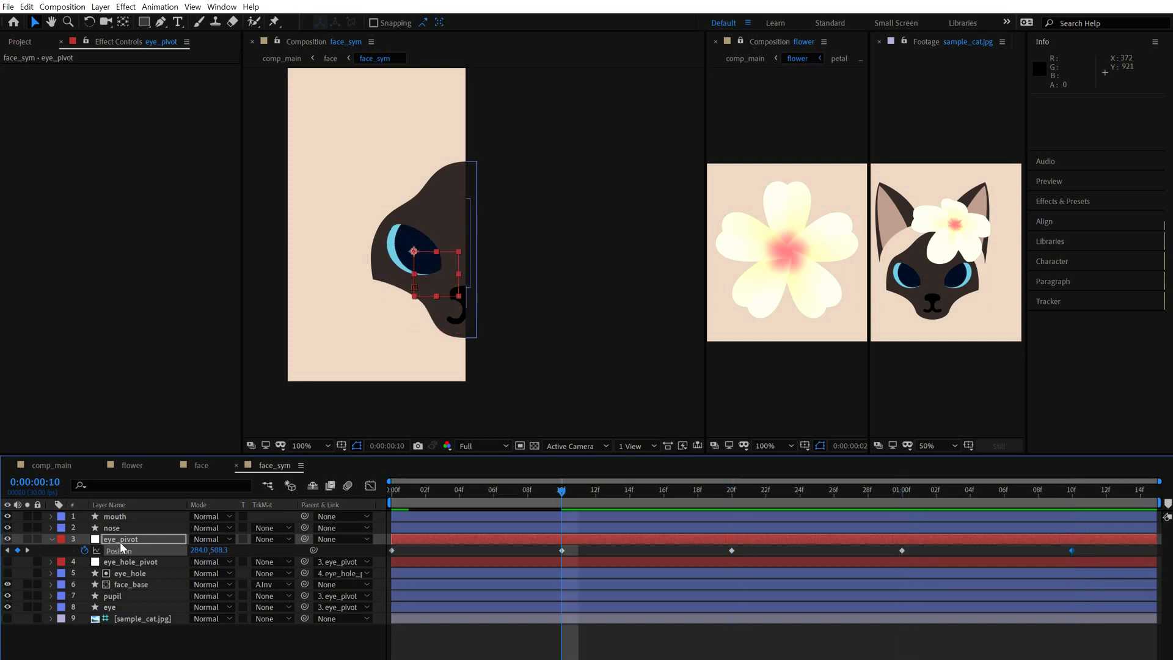
key(shift+Up)
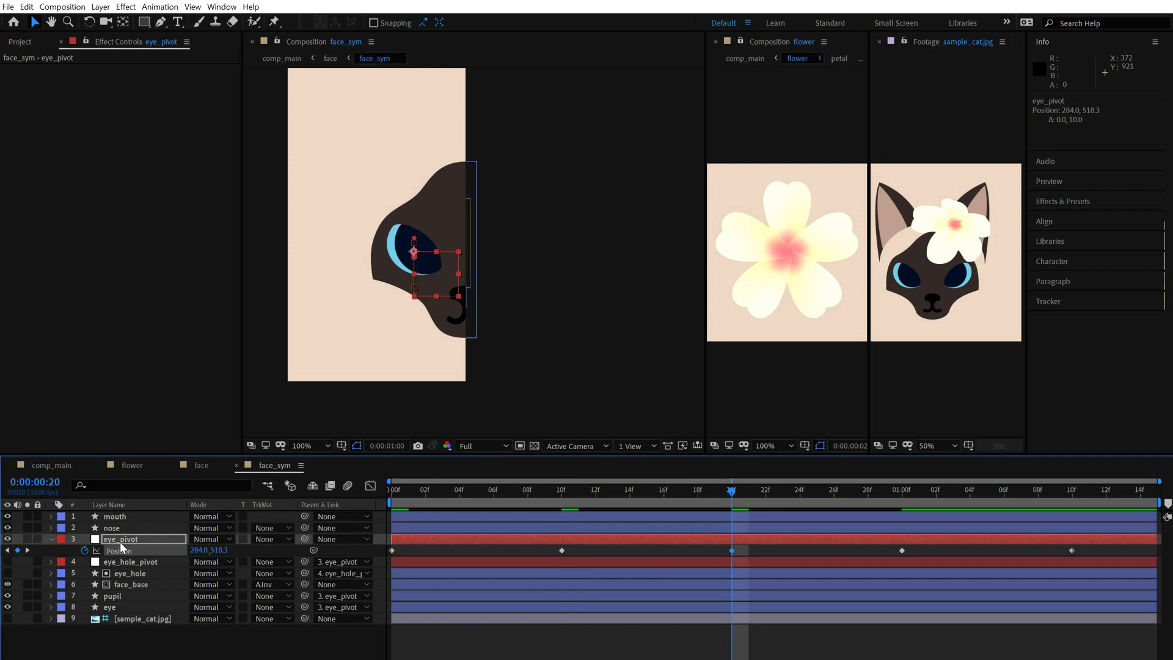
key(shift+Page_Down)
key(shift+Page_Down)
key(shift+Down)
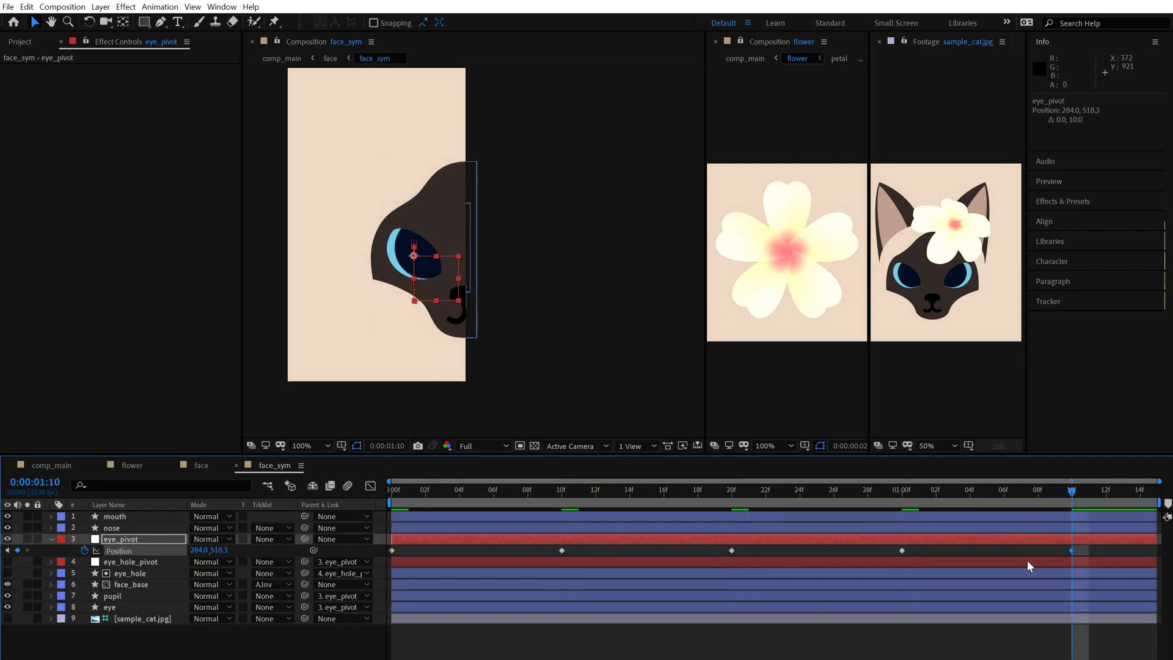
- Apply Easy Ease to all eye_pivot position keyframes and preview the animation with the work area ending at 0:00:01:10
drag(1078, 550, 360, 607)
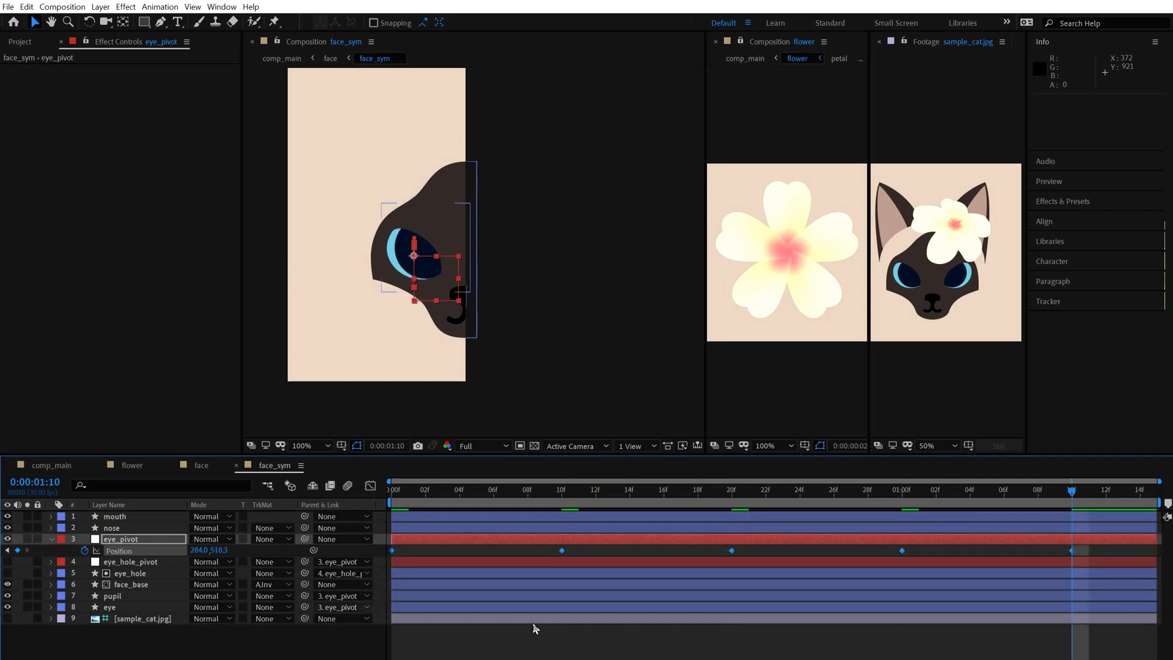
key(F9)
click(674, 658)
key(n)
key(space)
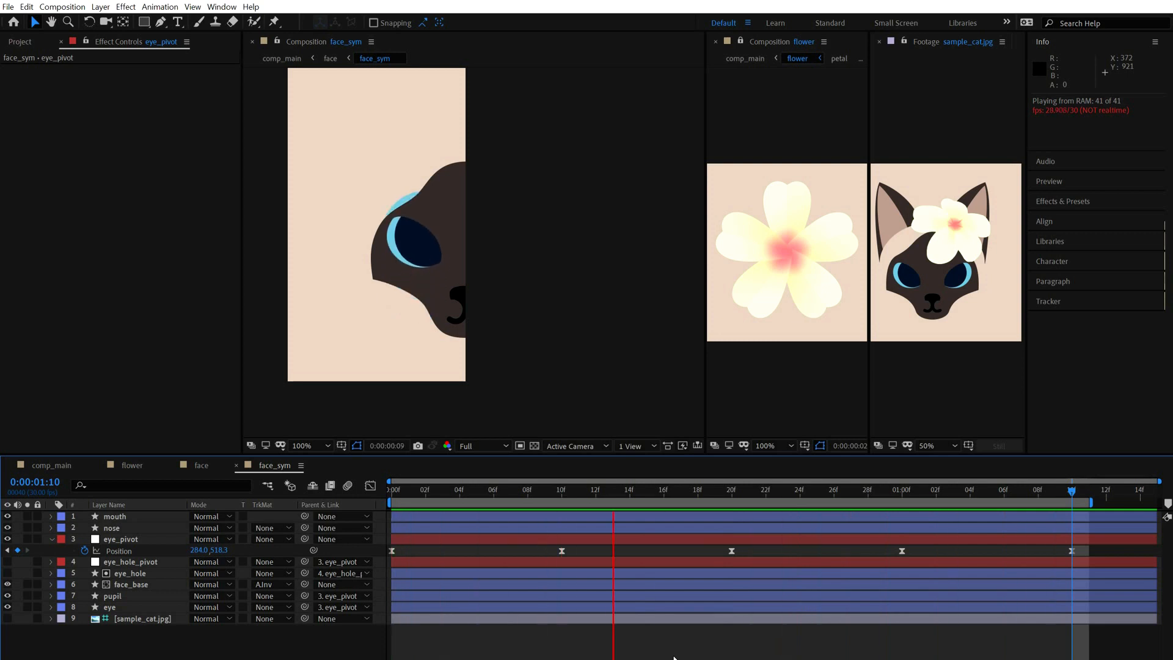
- Set the face_sym composition's duration to 0:00:02:00
key(ctrl+k)
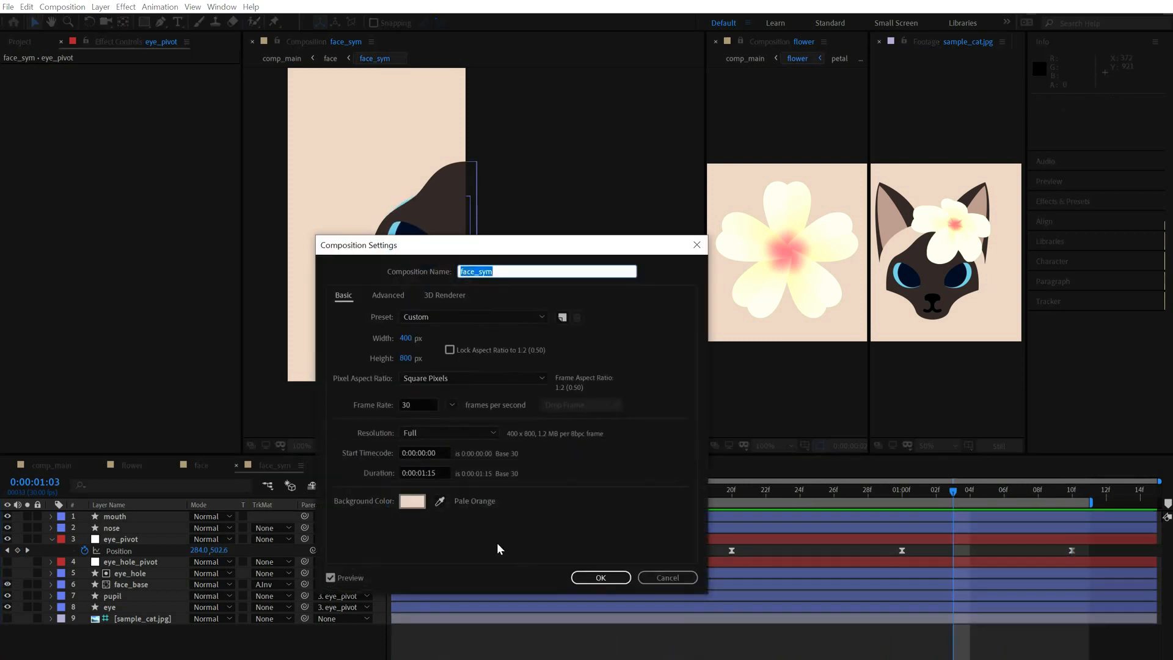
click(427, 472)
key(Left)
key(Left)
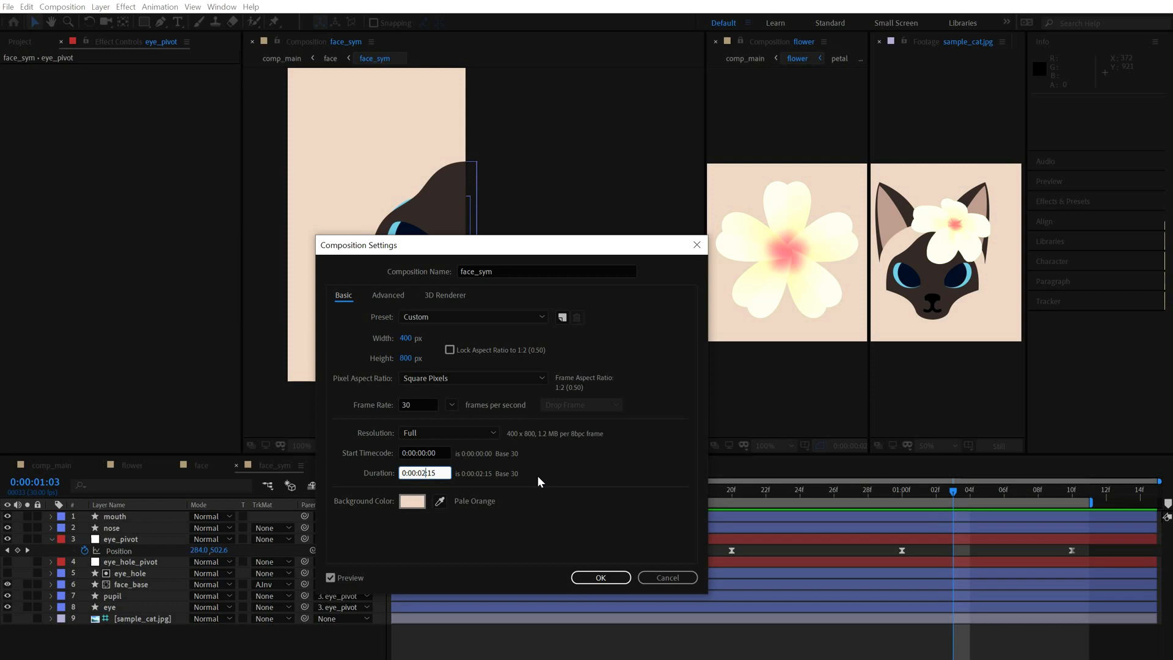
key(Right)
key(shift+Right)
key(shift+Right)
text(10)
key(Return)
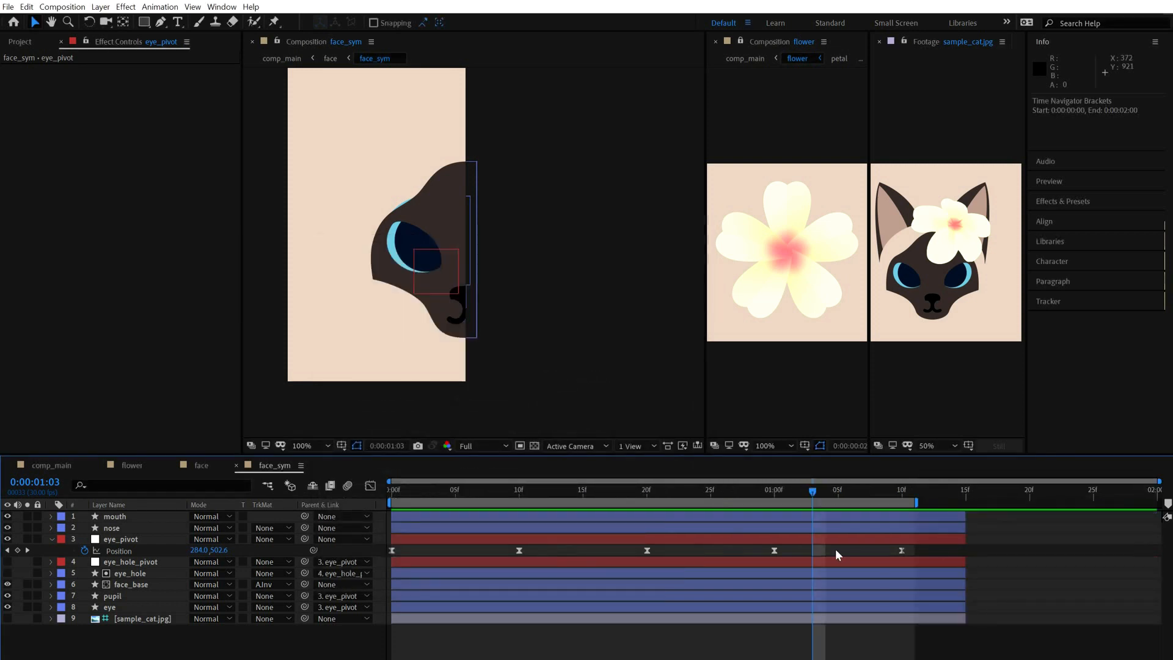
- Delay eye_pivot's last two position keyframes to 1:05 and 1:20
drag(742, 553, 1009, 569)
key(alt+Right)
key(alt+Right)
key(alt+Right)
key(alt+Right)
key(alt+Right)
key(alt+Right)
key(alt+Right)
key(alt+Right)
key(alt+Right)
key(alt+Right)
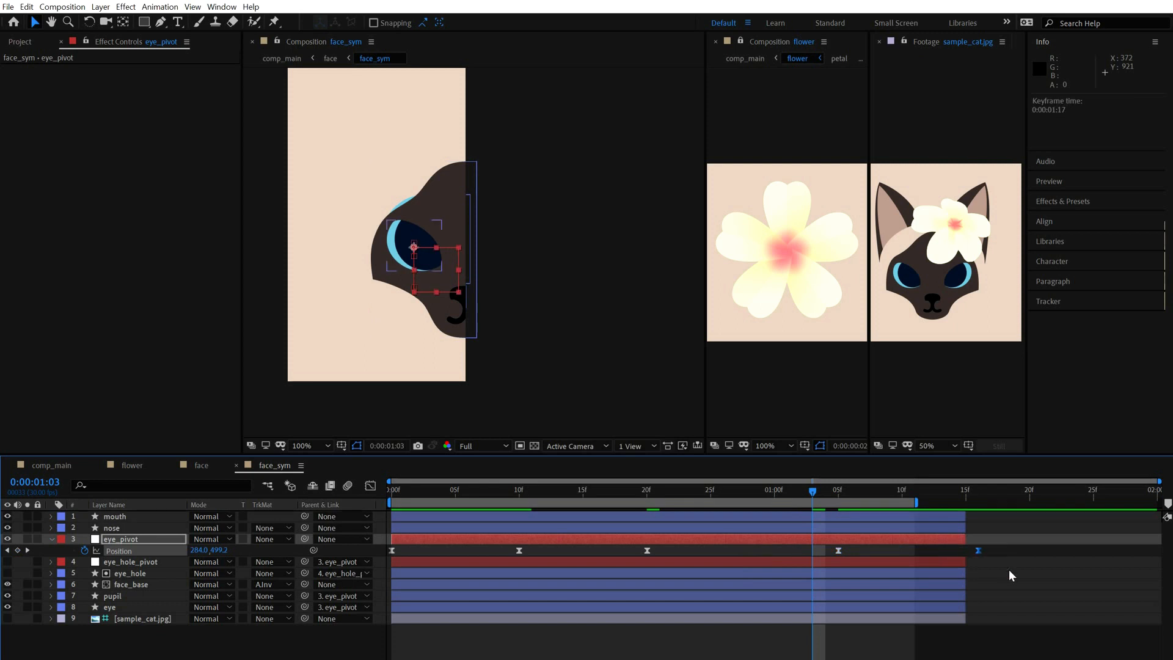
- Extend all layers and the work area to 0:00:01:20, then preview the animation
click(1032, 494)
key(ctrl+a)
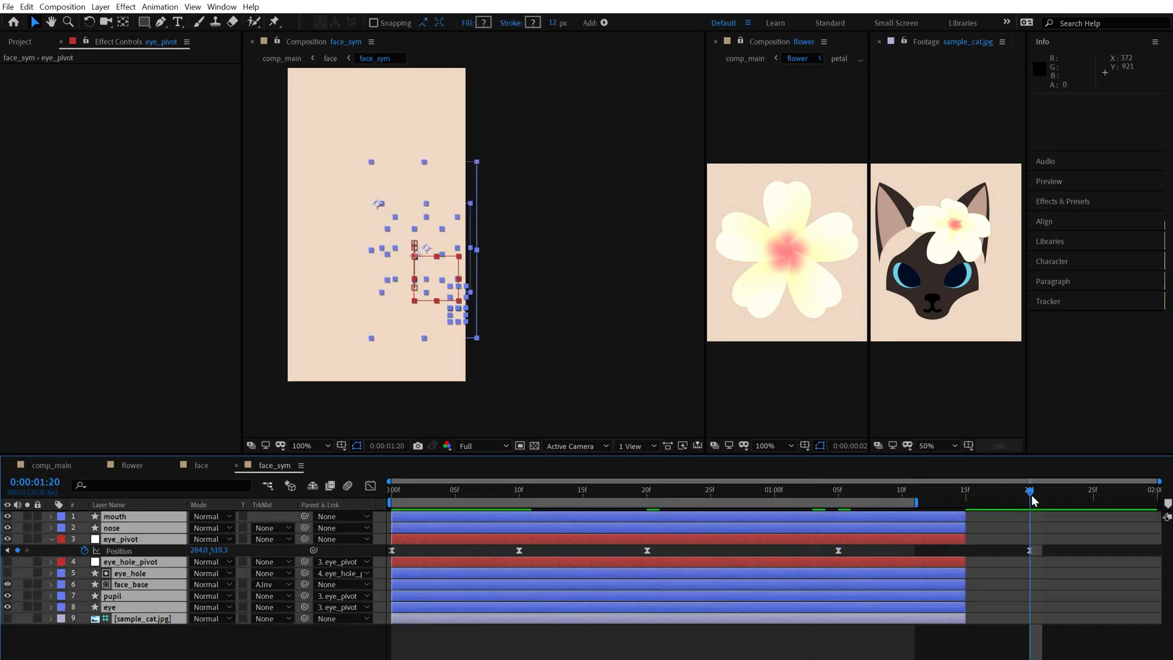
key(alt+])
key(n)
click(1003, 640)
key(u)
key(space)
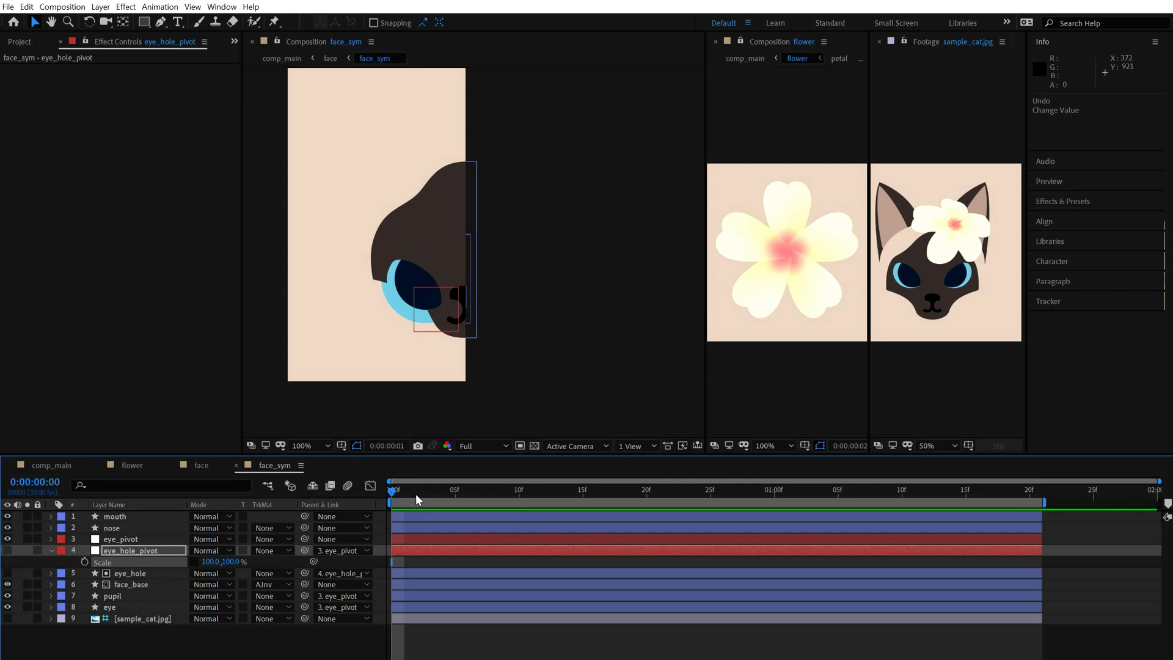
- Flatten eye_hole_pivot's scale to 100.0, 5.0% and keyframe it at frame 0 to close the eye
key(Page_Down)
key(Page_Up)
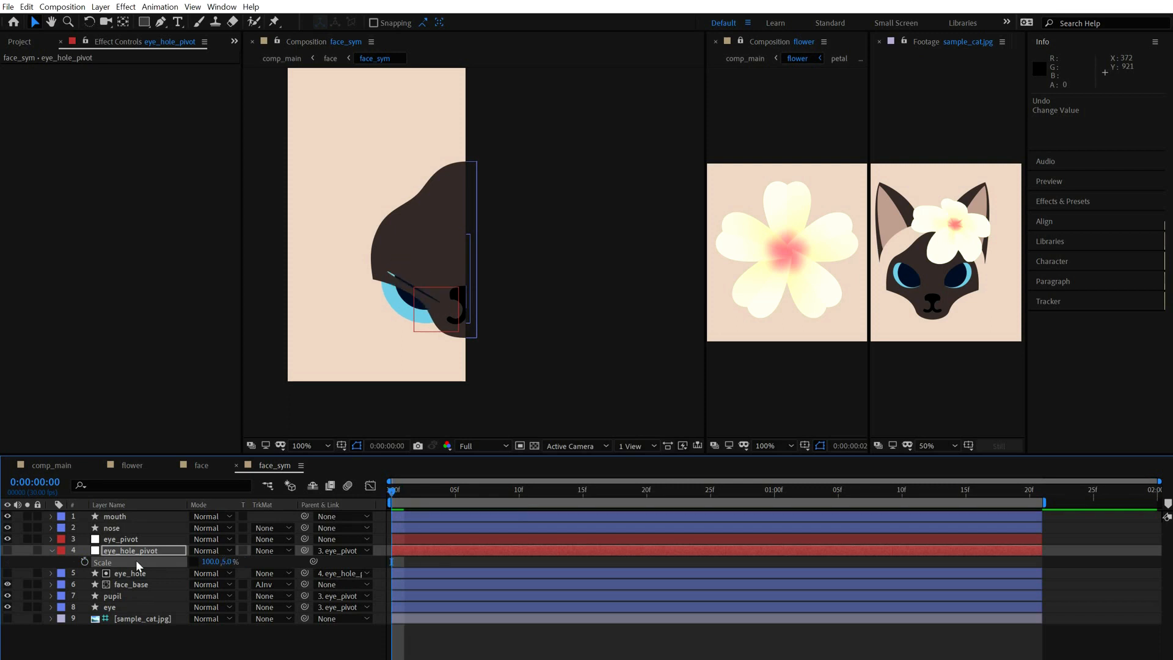
click(86, 561)
key(space)
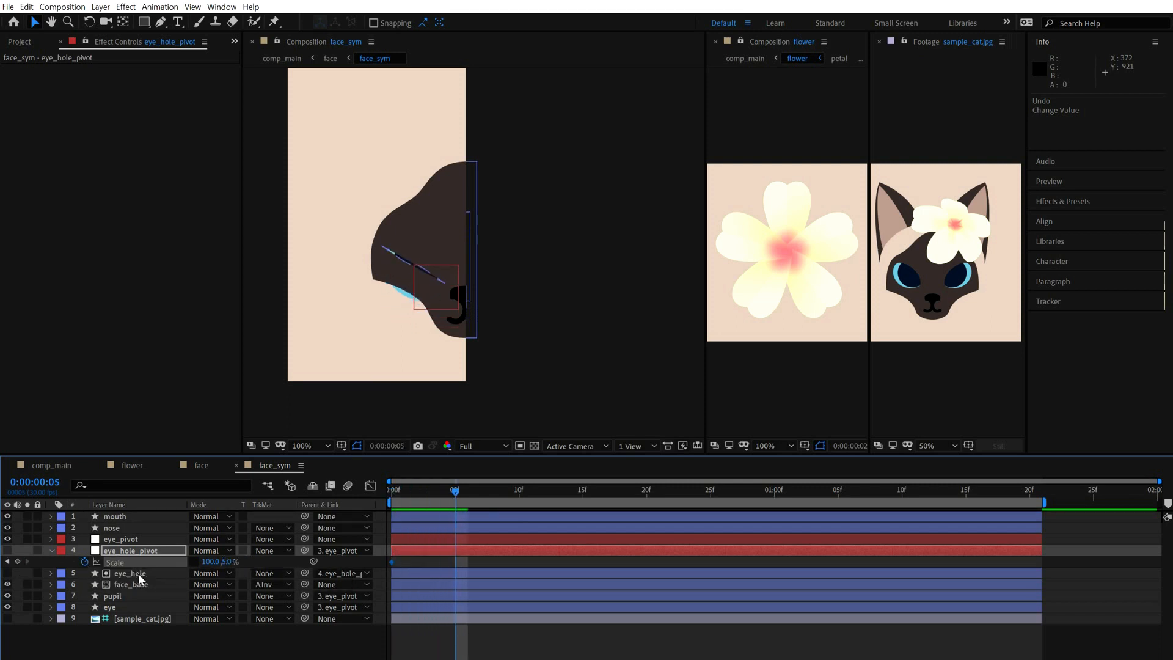
- Move eye_hole_pivot's closed-eye scale keyframe to frame 5 and set the scale to 100.0, 100.0% at frame 12
click(140, 545)
key(p)
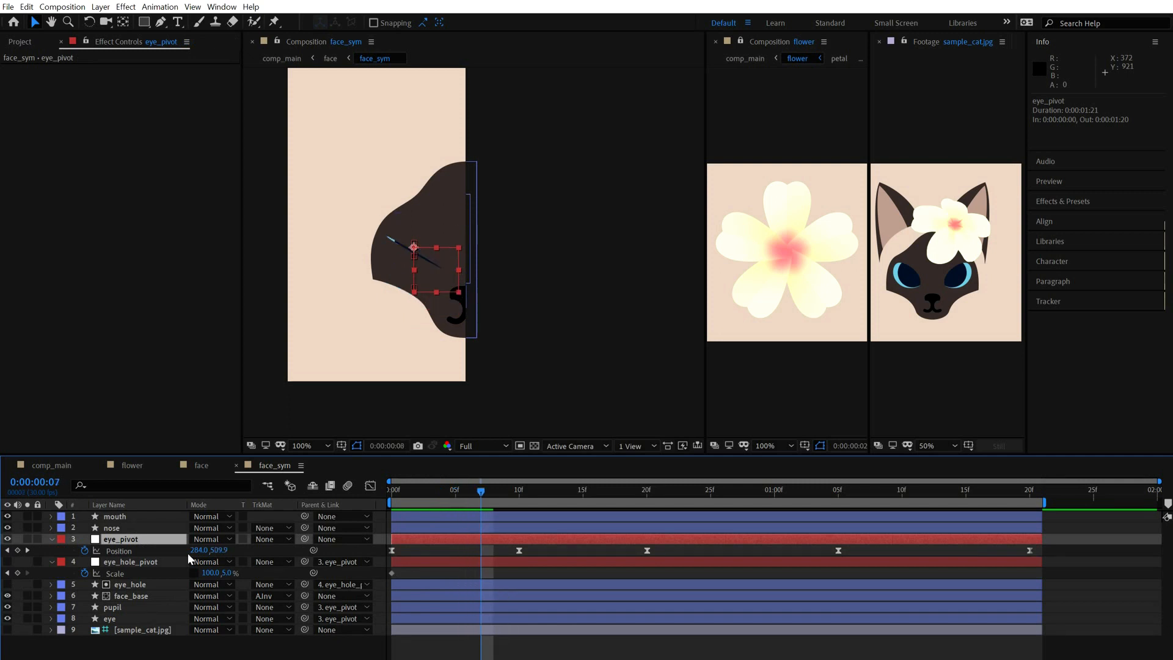
click(226, 573)
drag(392, 573, 456, 573)
drag(434, 495, 548, 511)
click(225, 573)
key(Return)
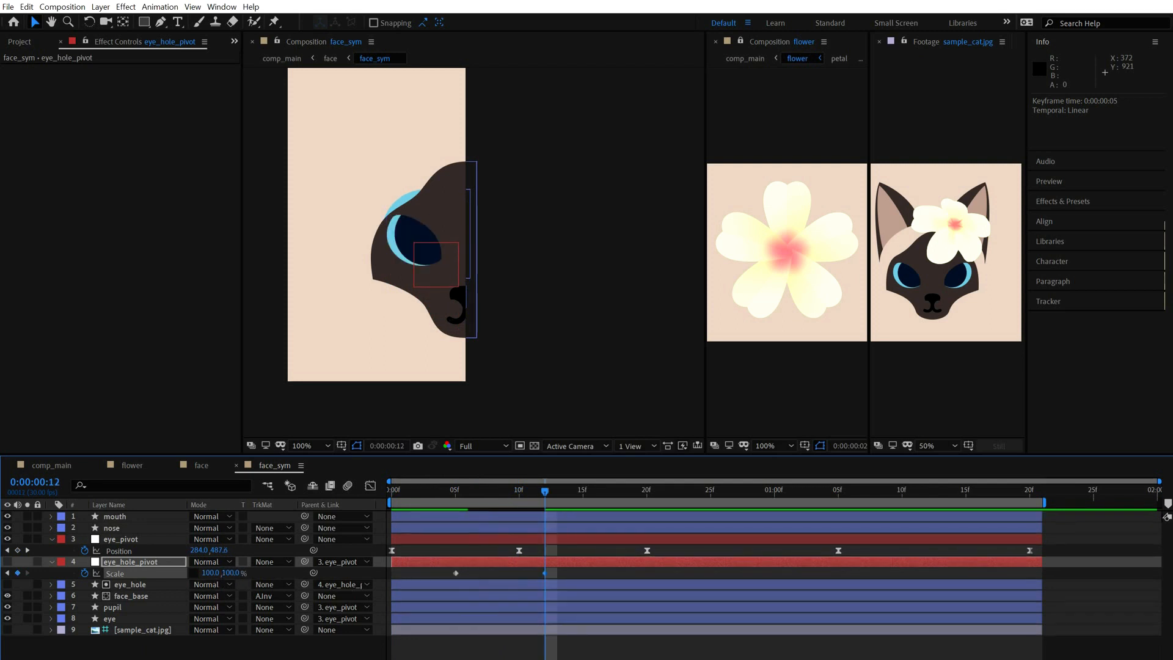
- Apply Easy Ease to eye_hole_pivot's open-eye scale keyframe and retime the two scale keyframes to frames 4 and 11
key(space)
click(544, 573)
key(F9)
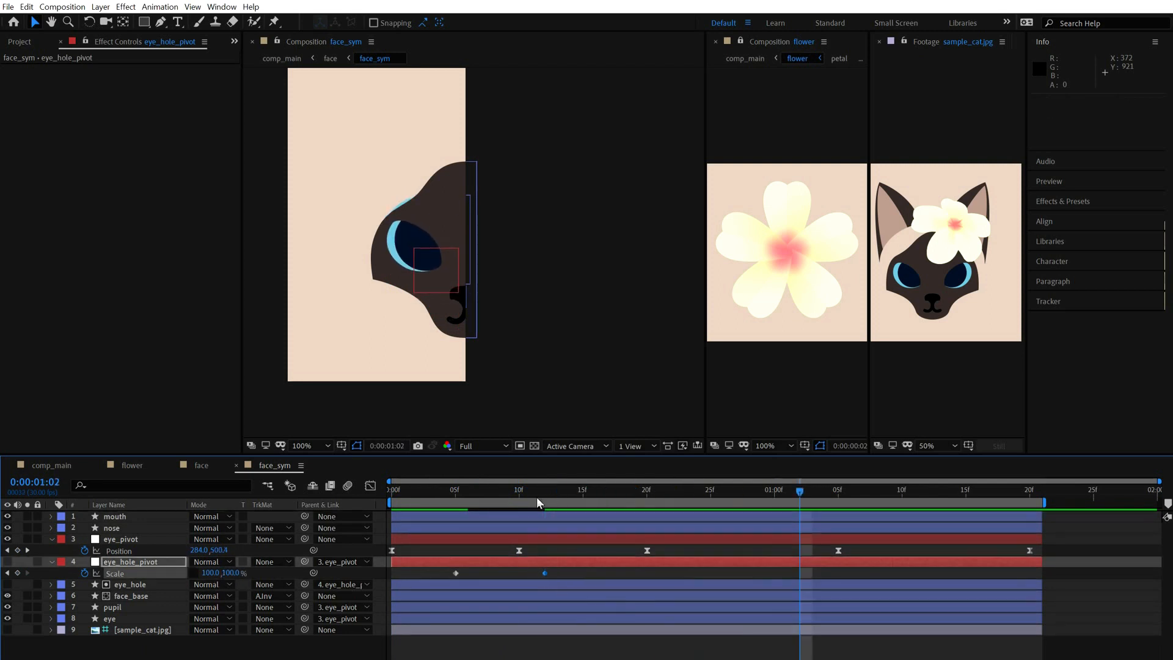
click(536, 495)
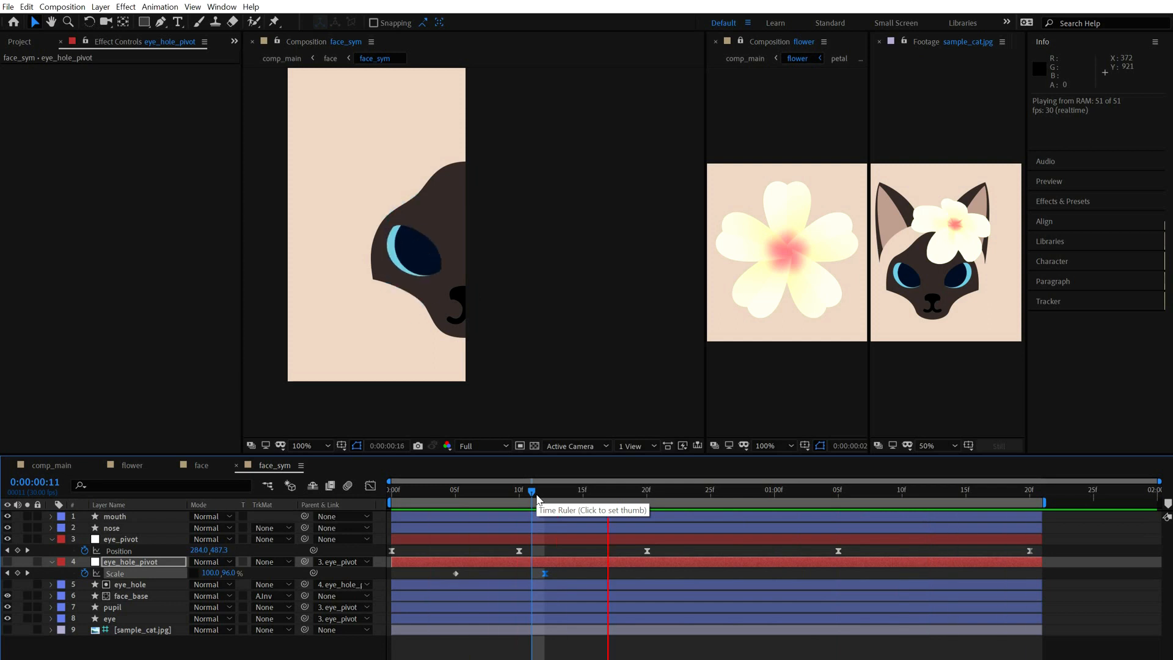
drag(544, 573, 538, 574)
drag(456, 573, 443, 574)
key(space)
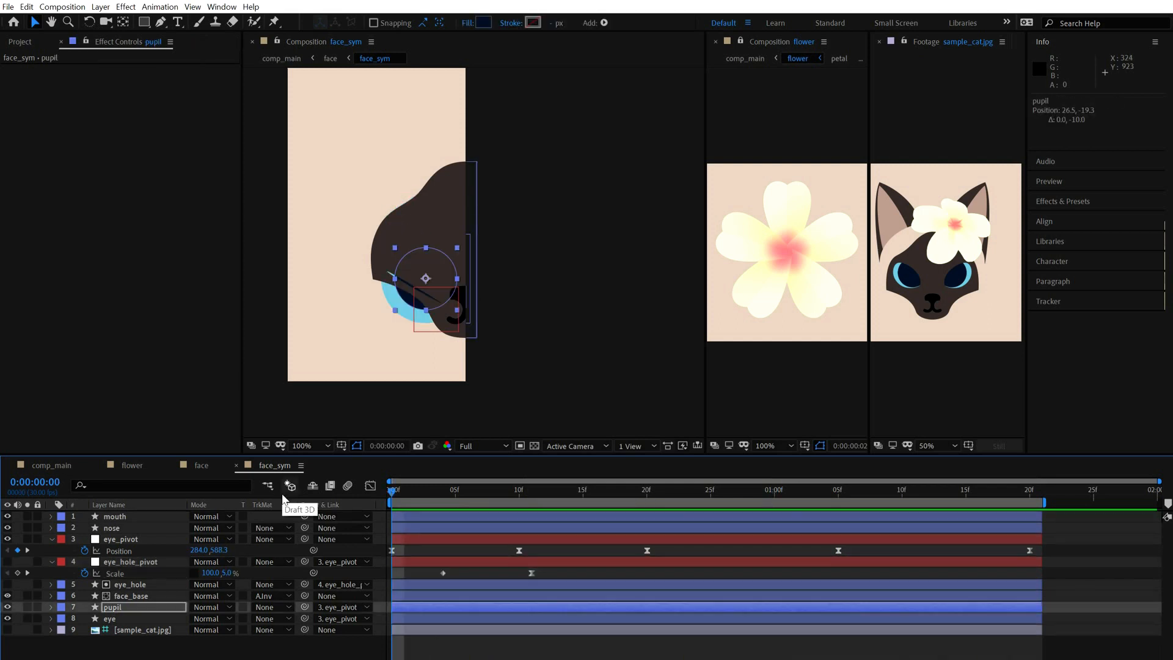
- Keyframe the pupil's position at 26.5, 0.8 on frame 4 and at 26.5, -19.3 with Easy Ease on frame 11
key(shift+Down)
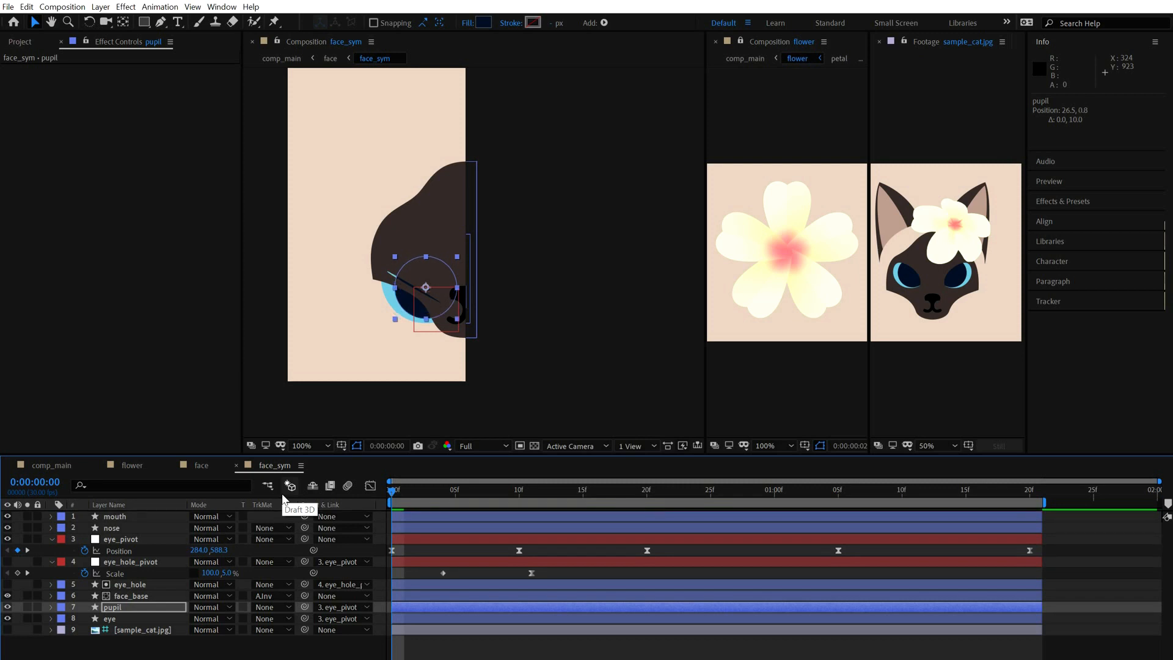
key(k)
key(alt+shift+p)
key(k)
key(k)
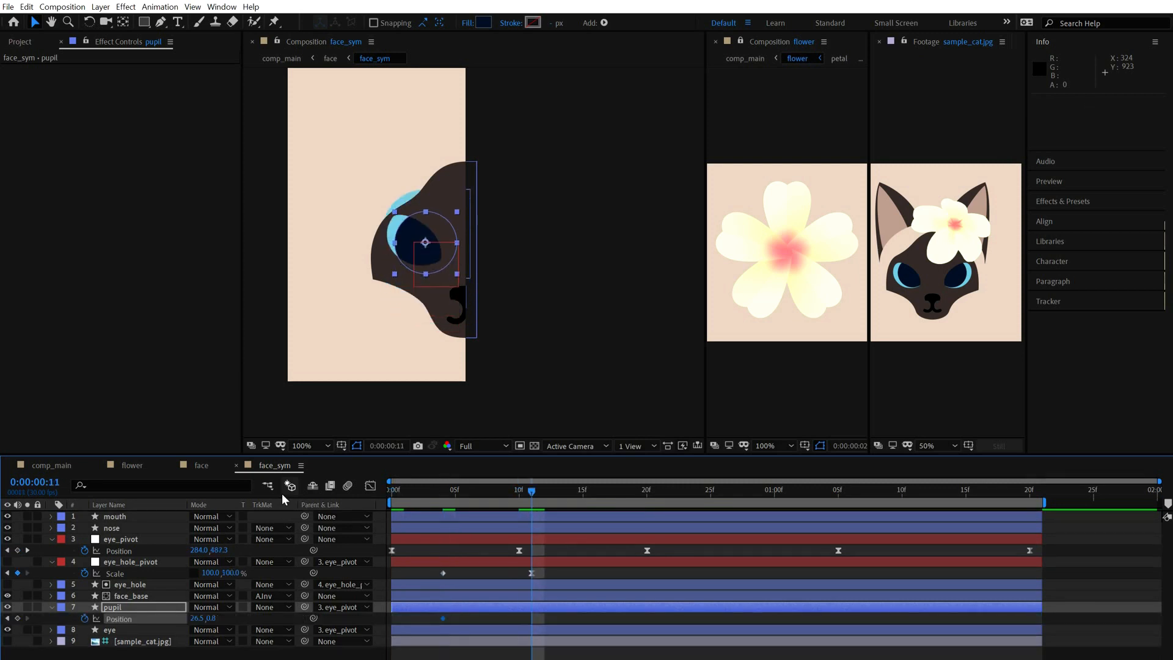
key(shift+Up)
key(shift+Up)
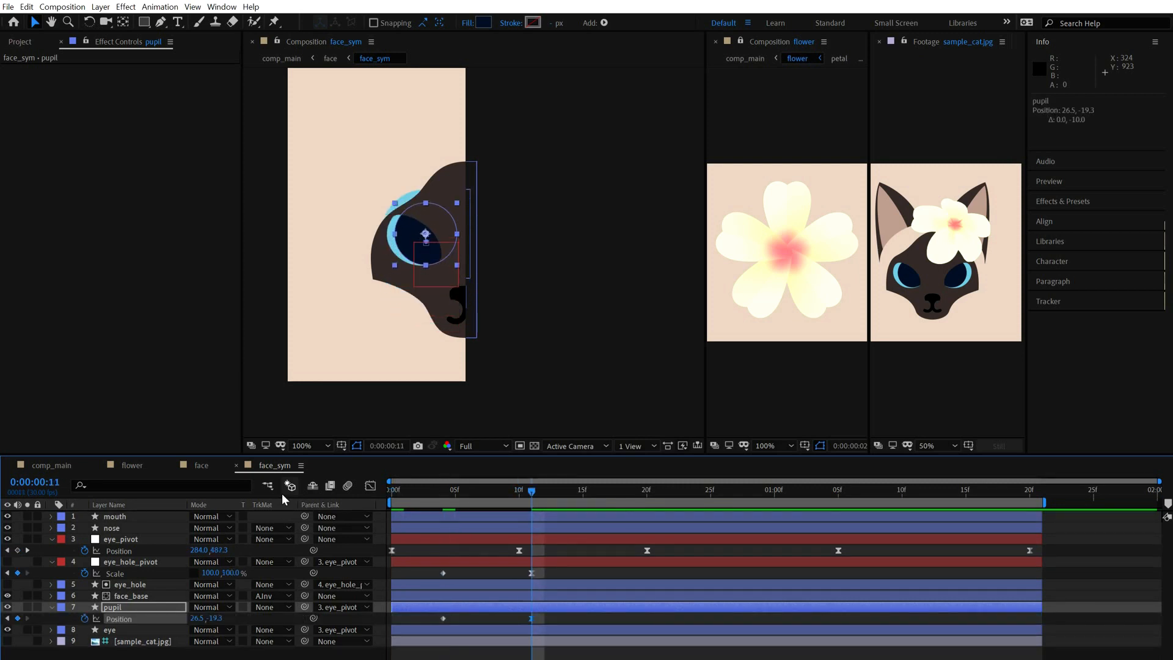
key(space)
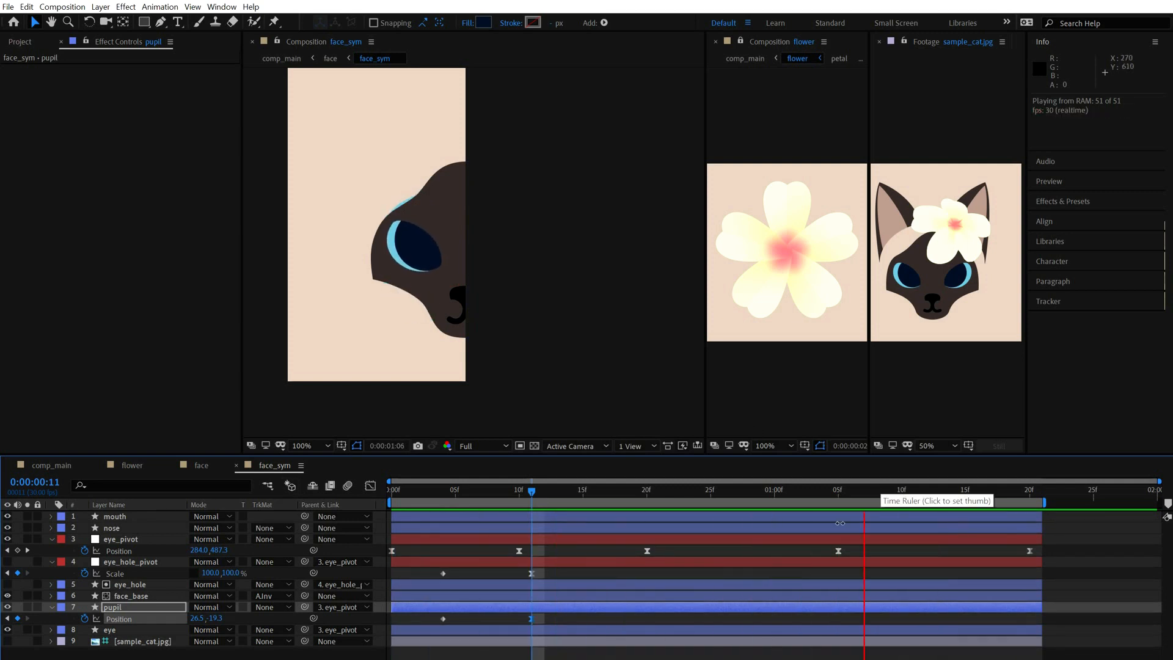
- Lower the pupil's frame 4 position keyframe to 26.5, 20.8 and preview the eye opening
click(443, 490)
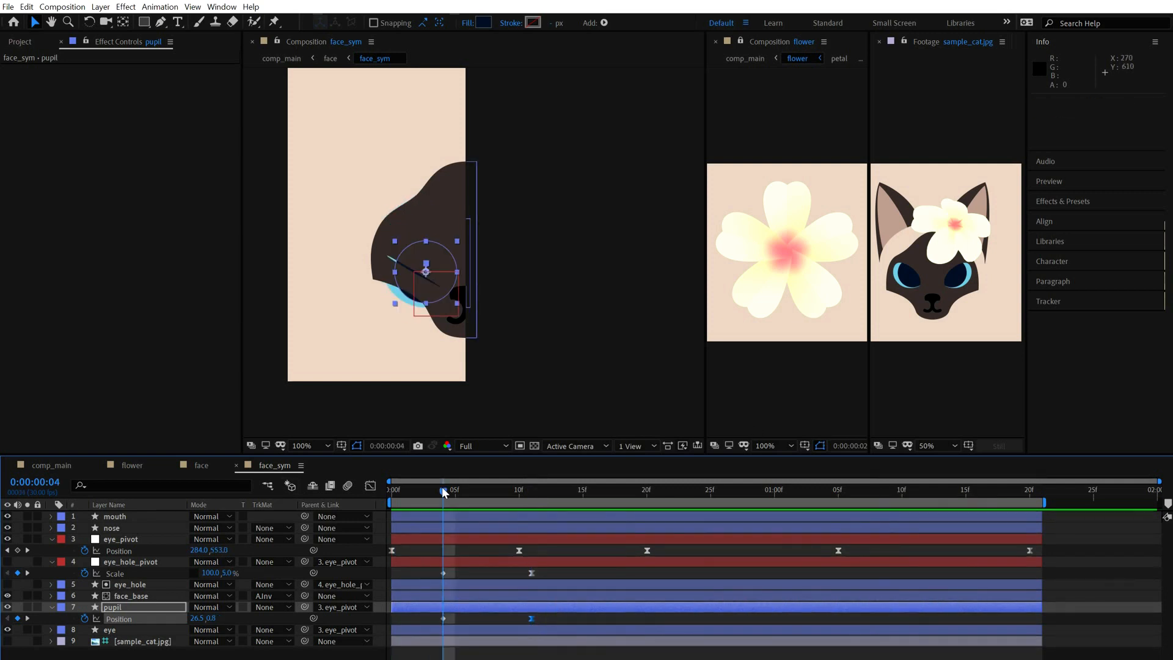
key(space)
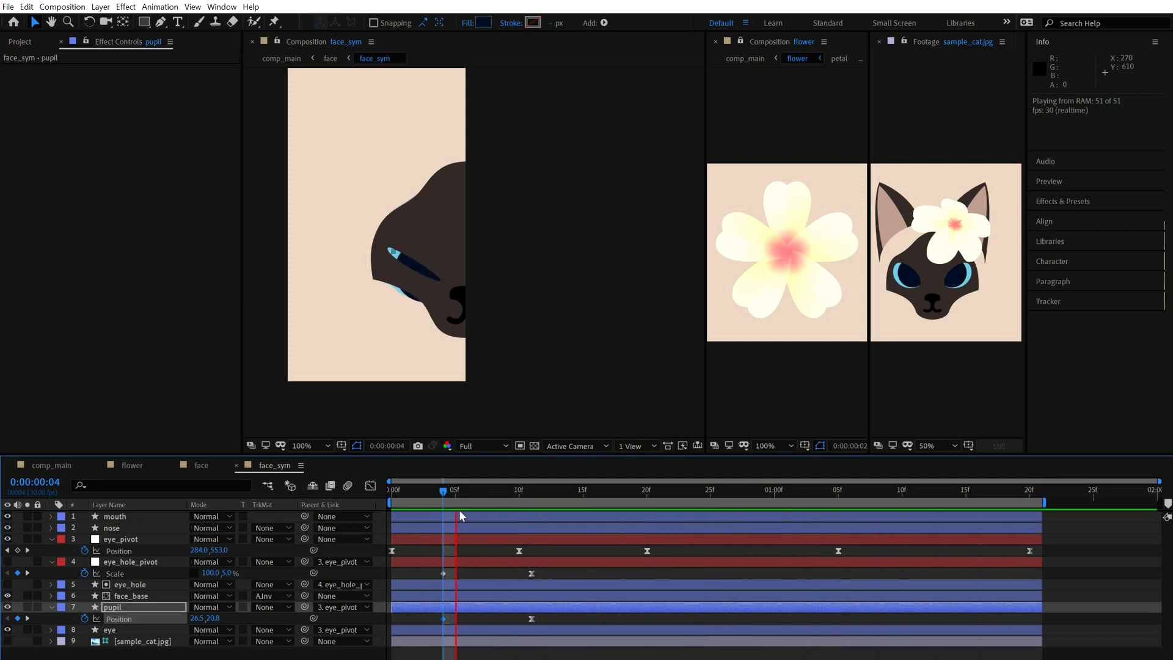
click(533, 492)
key(space)
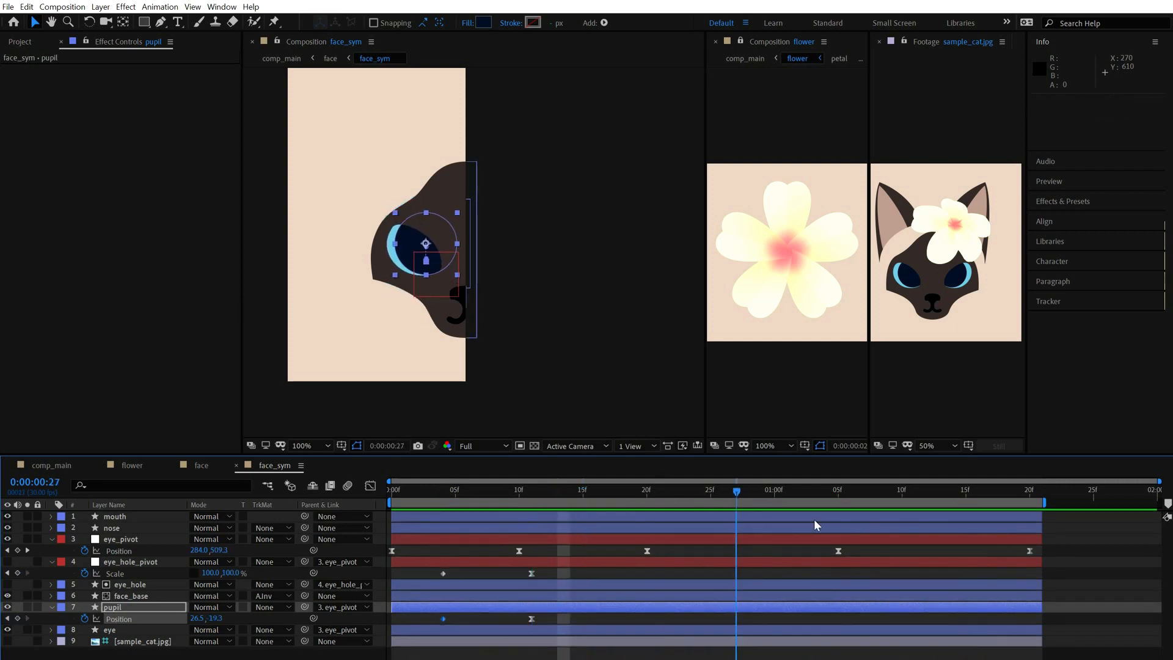
- Paste eased pupil position keyframes at frame 20, 1:05 and 1:20, in line with eye_pivot's keyframes
key(ctrl+v)
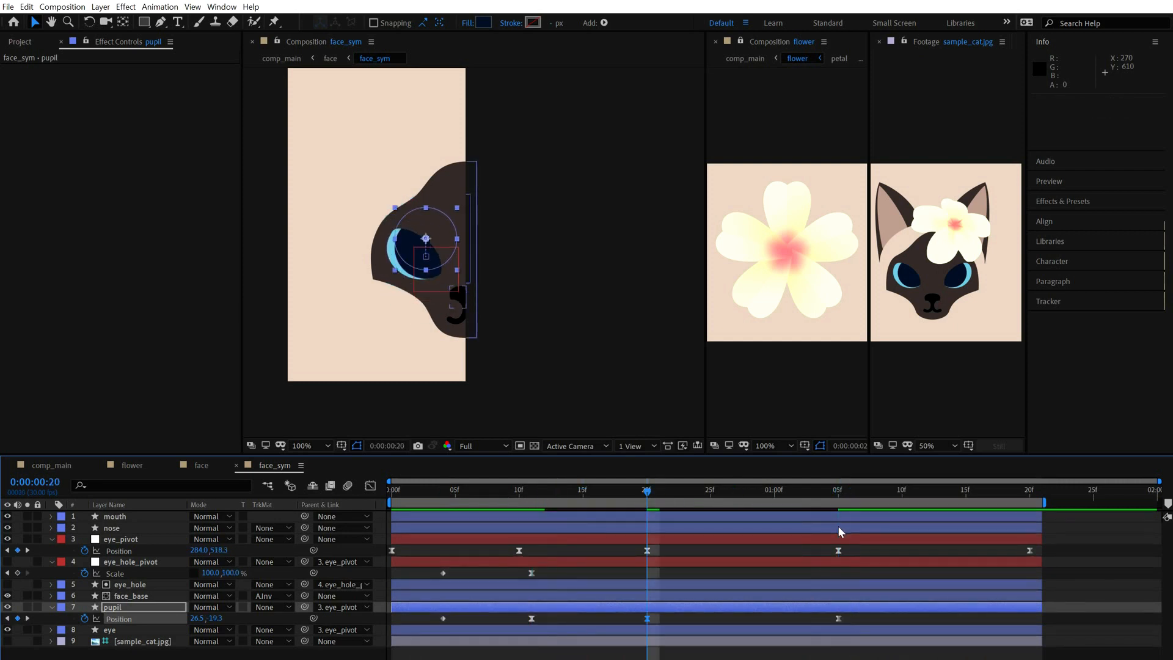
key(k)
key(k)
key(ctrl+v)
key(j)
key(j)
key(j)
key(j)
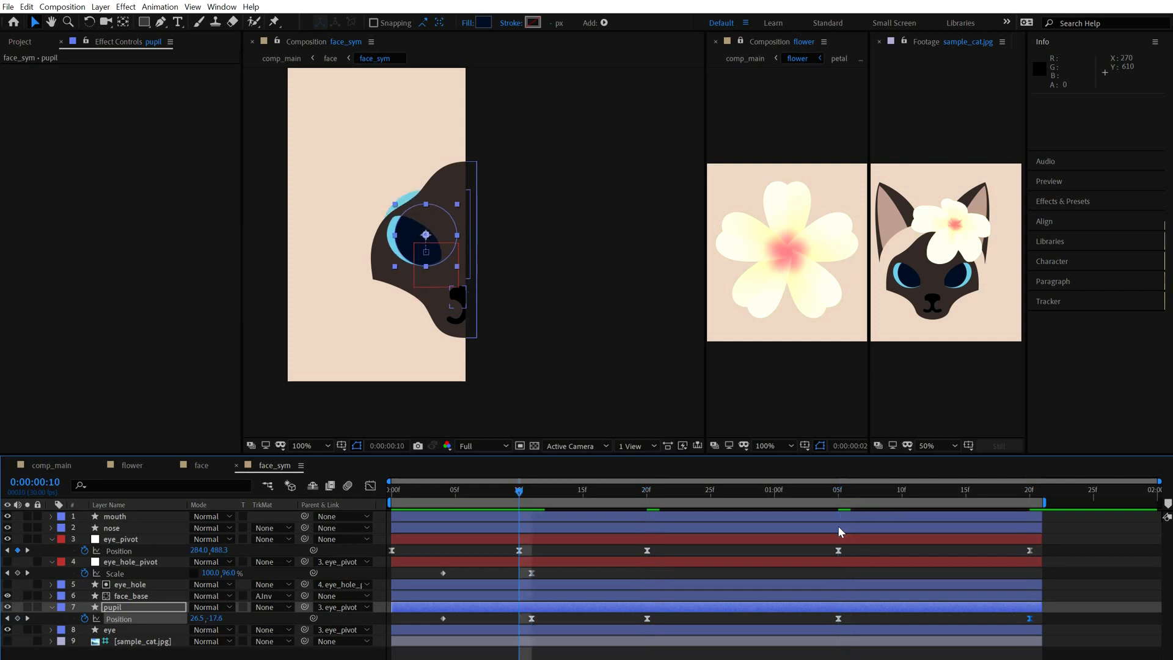
- Collapse eye_pivot's keyframes and replace the flower and sample_cat.jpg viewers with a single comp_main viewer, then check the face around frame 20
click(708, 536)
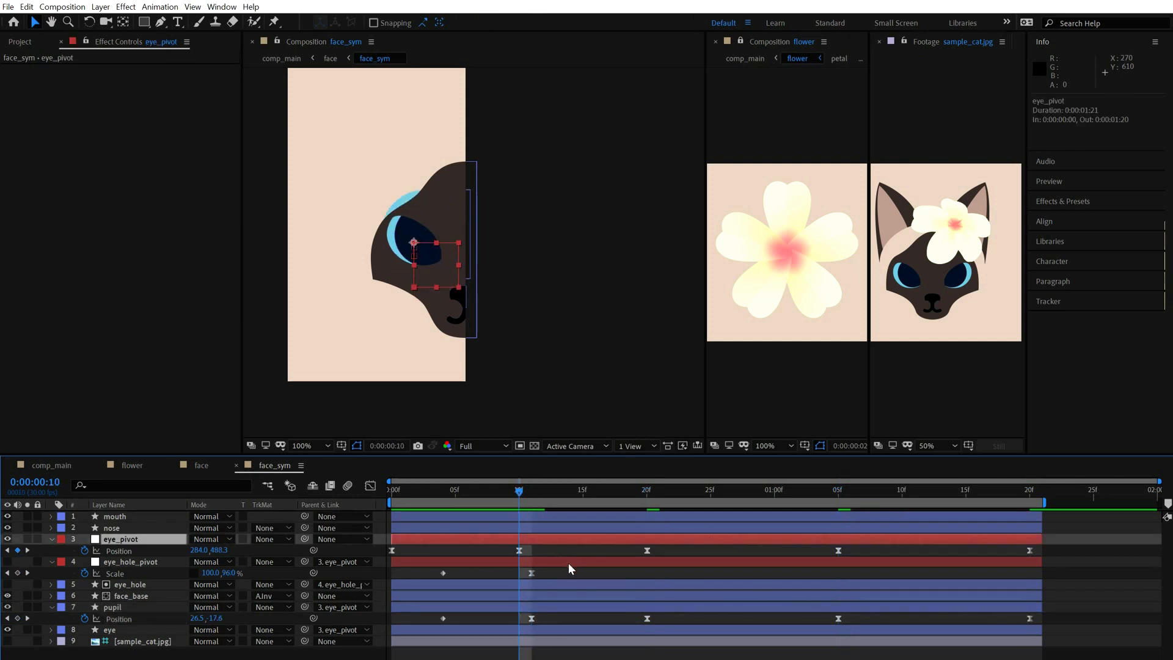
key(u)
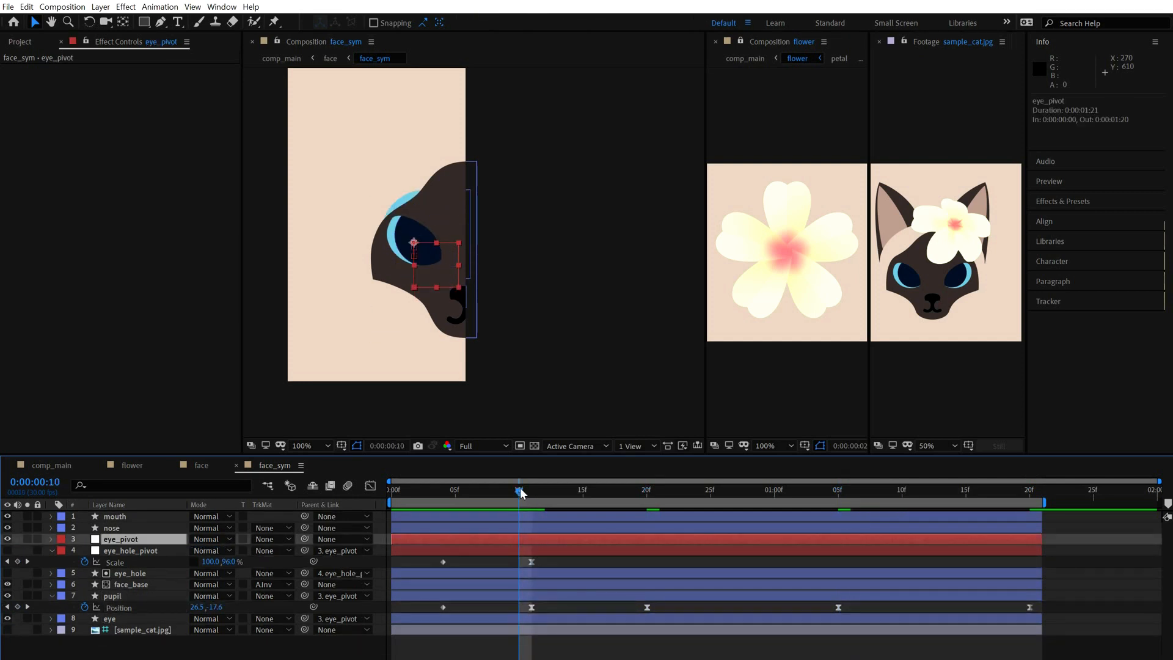
drag(521, 490, 650, 502)
click(679, 596)
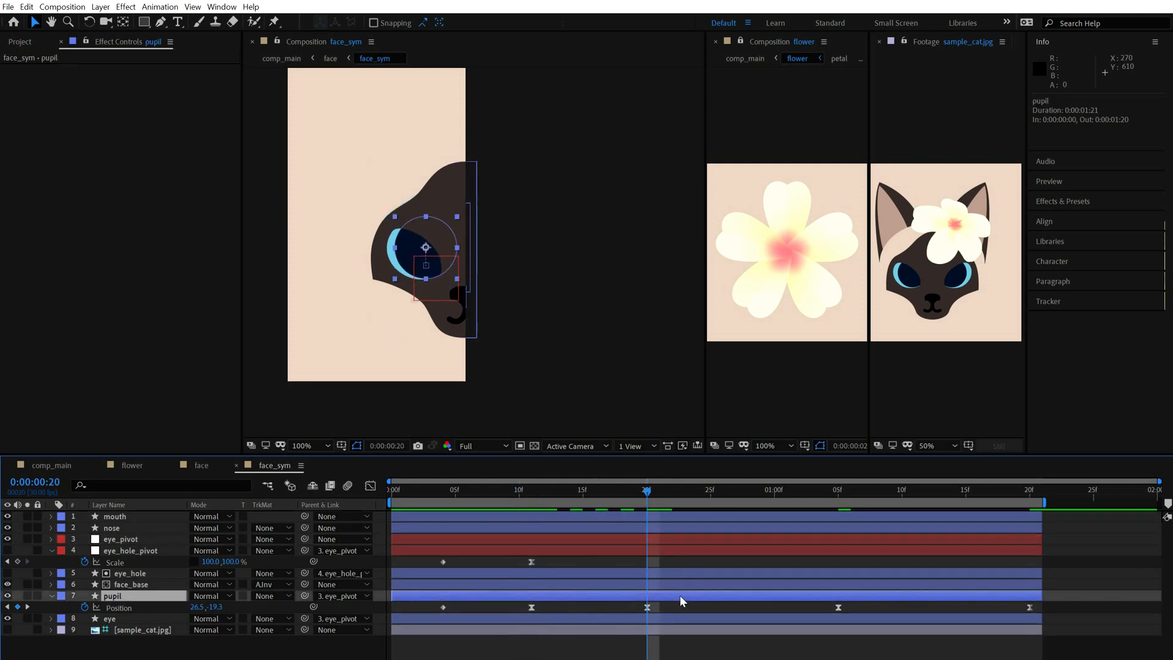
click(879, 42)
click(951, 41)
click(958, 128)
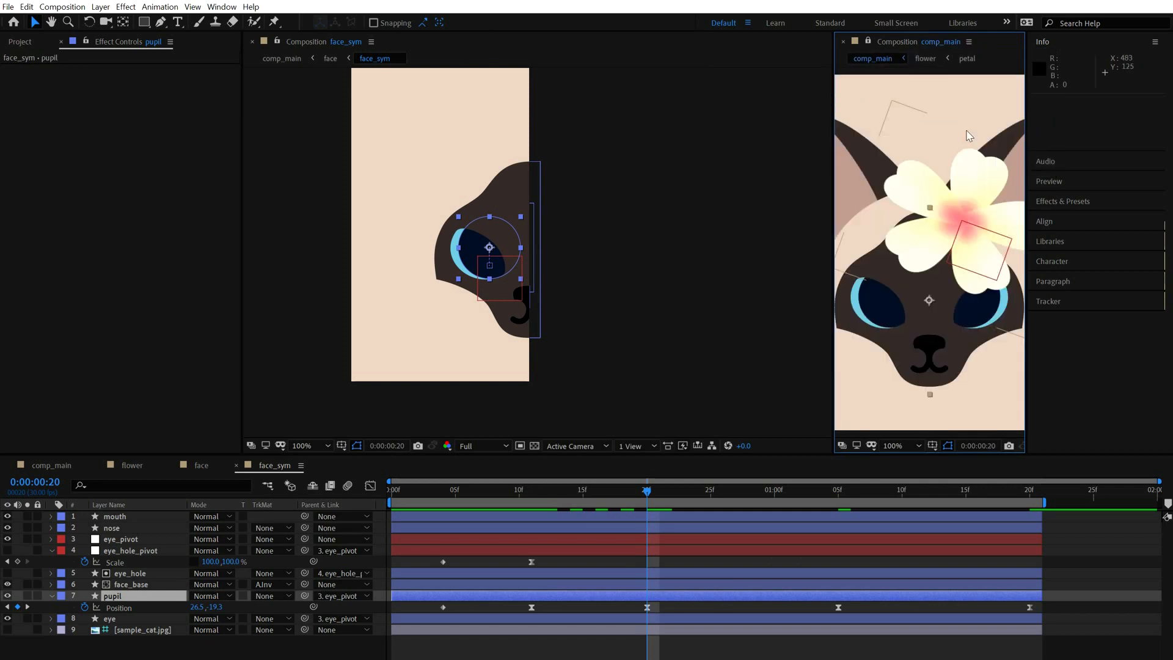
click(536, 493)
drag(537, 494, 646, 503)
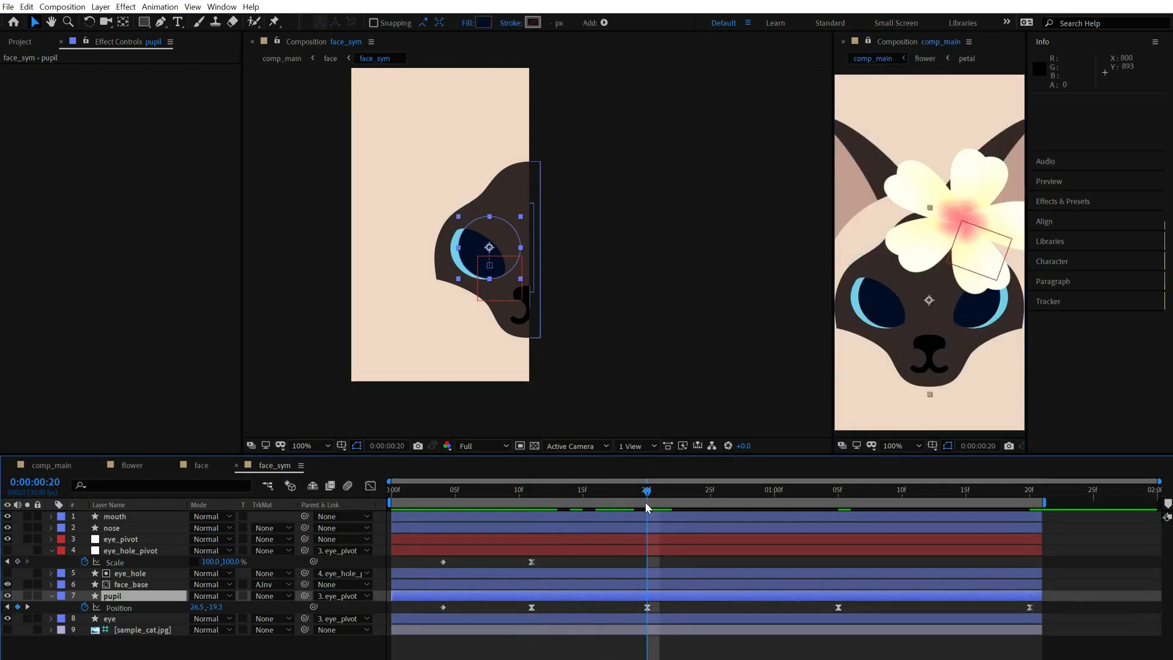
- Nudge the pupil's position keyframes to 26.5, -23.3 on frame 20, 26.5, -16.3 at 1:05 and 26.5, -24.3 at 1:20
click(648, 604)
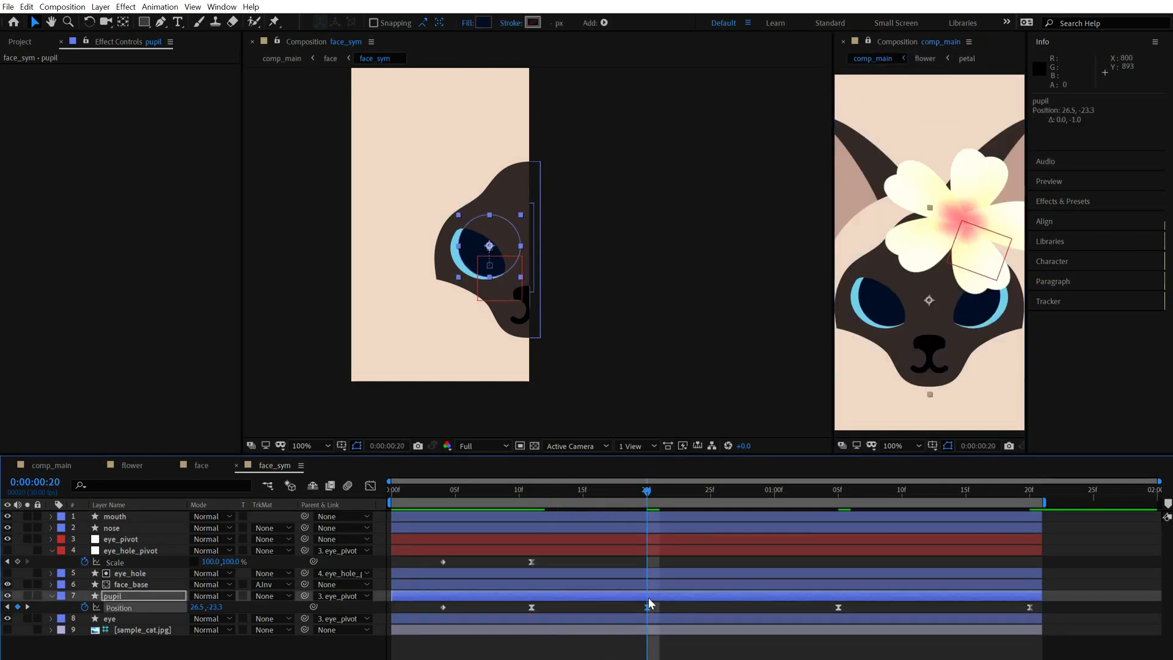
key(k)
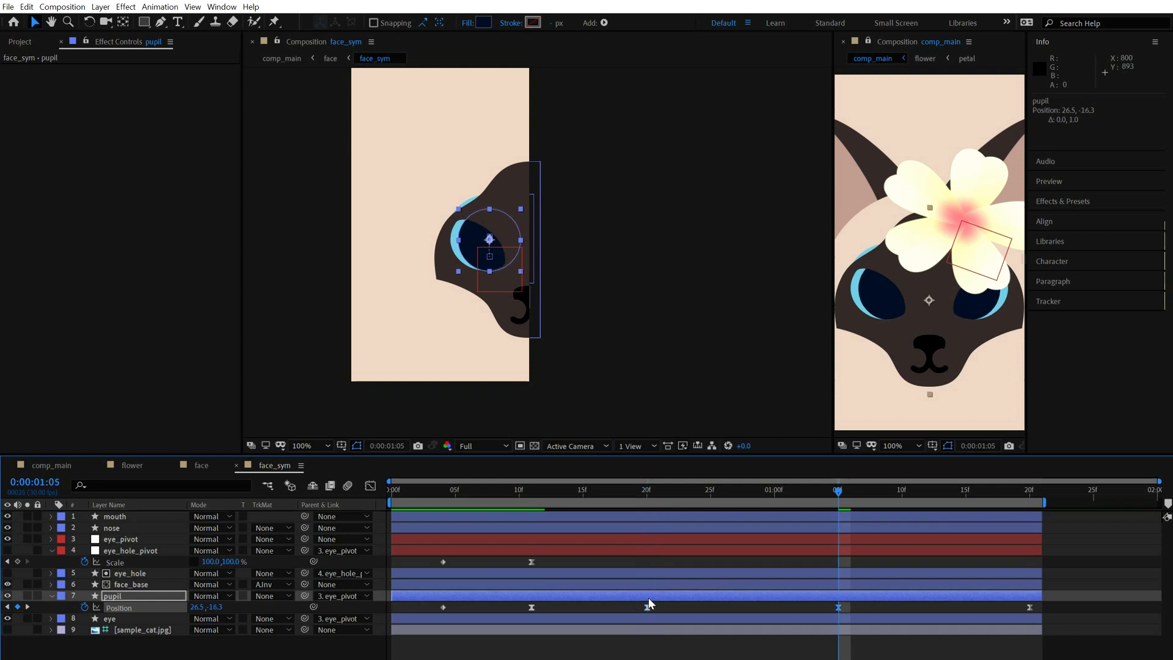
key(k)
key(Up)
key(Up)
key(Up)
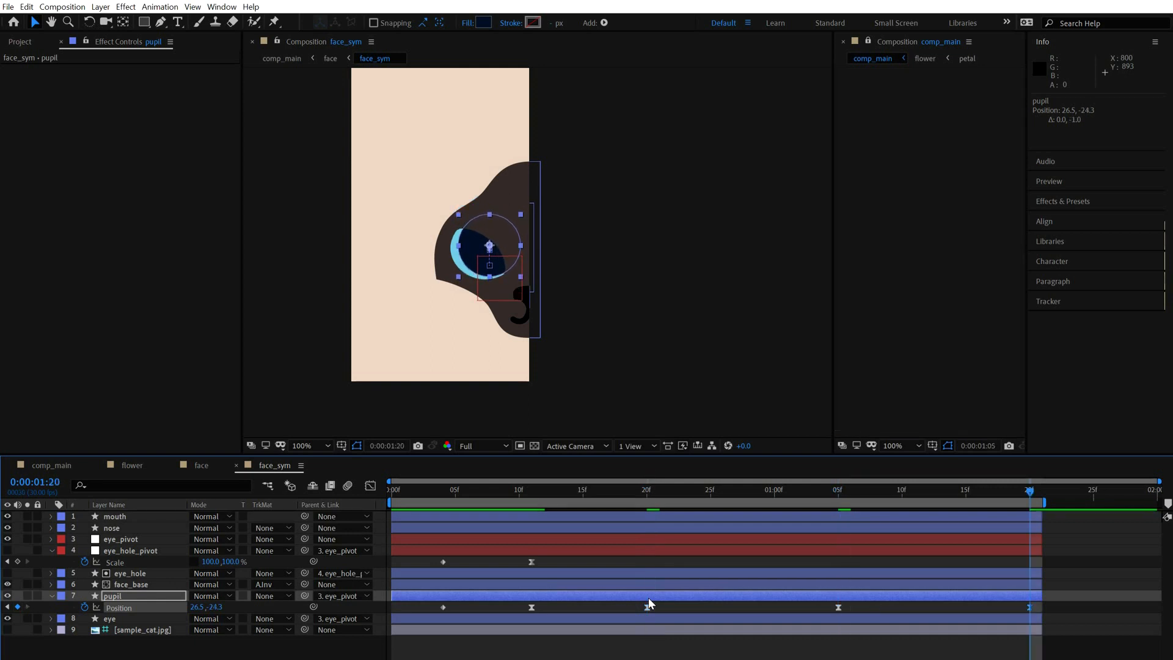
- Lower the pupil's frame 11 position keyframe to 26.5, -9.3 and preview the animation in the face composition
key(j)
key(j)
key(j)
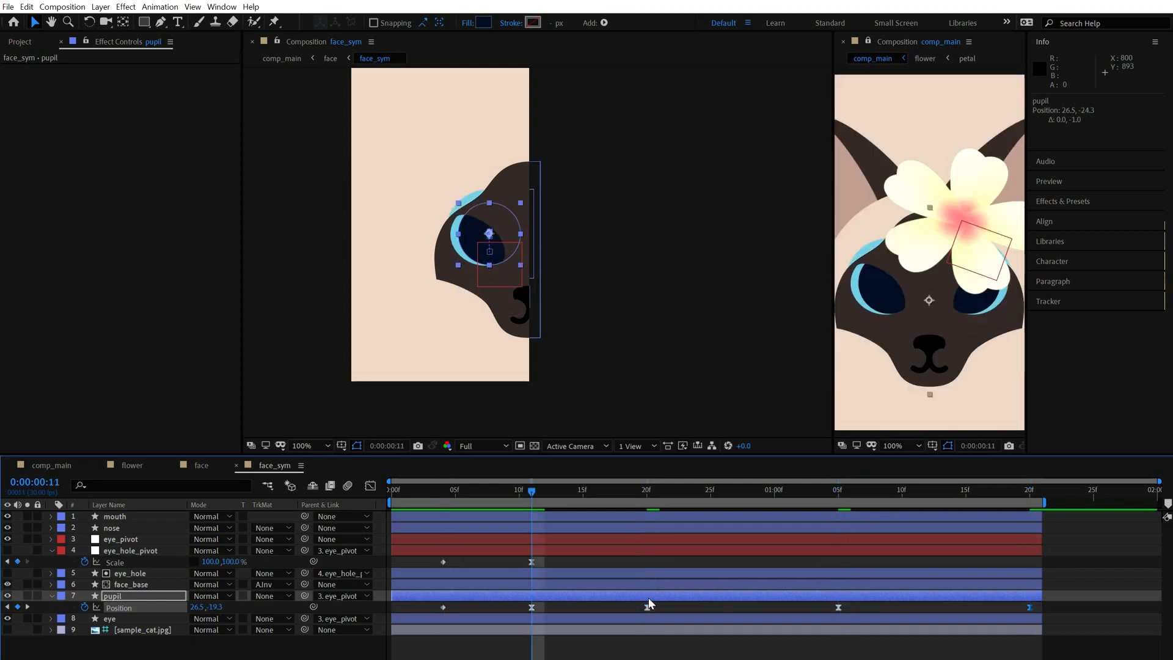
key(Down)
key(Down)
key(Down)
key(Down)
key(Down)
key(Down)
key(Down)
key(Down)
key(Down)
key(Down)
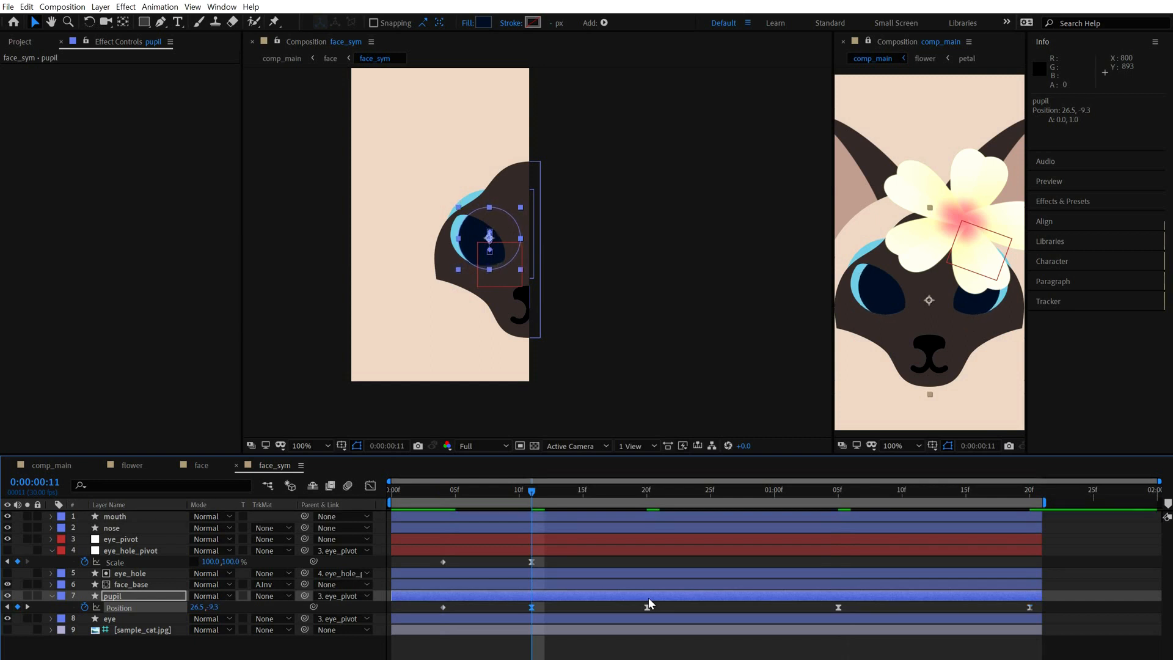
key(space)
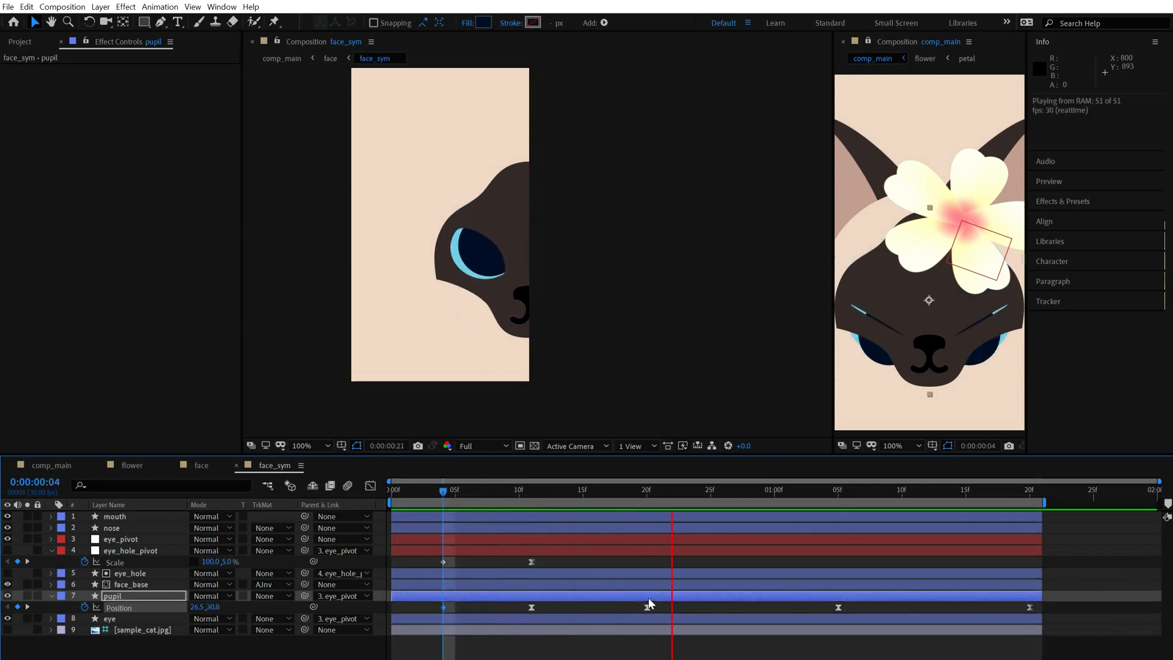
click(200, 466)
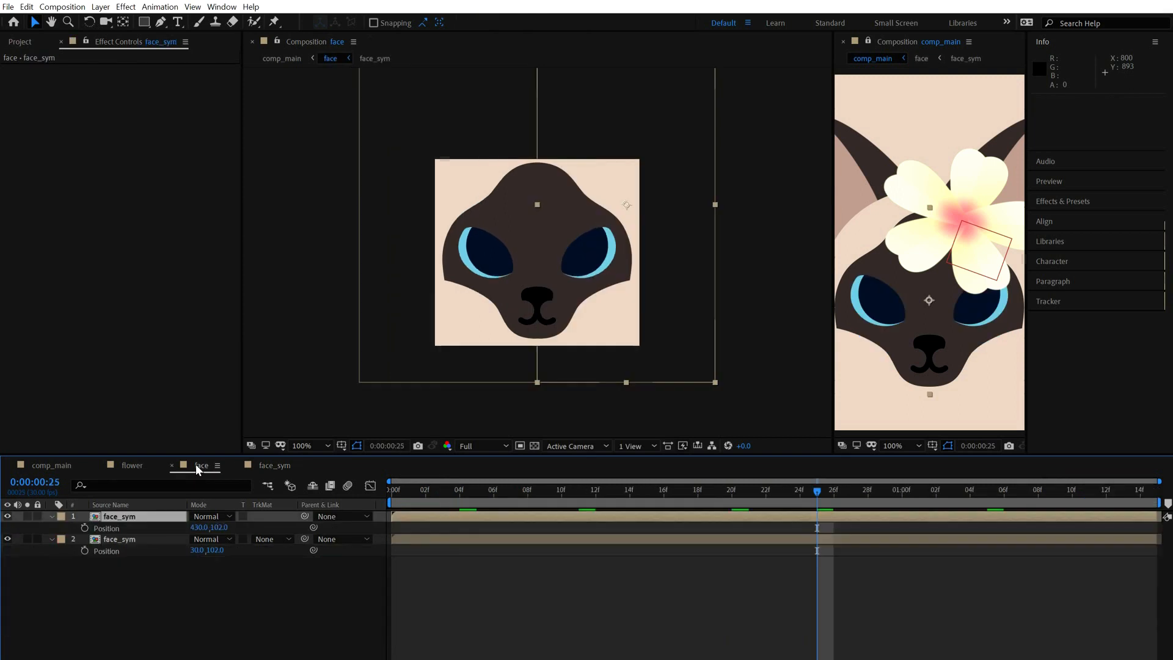
key(space)
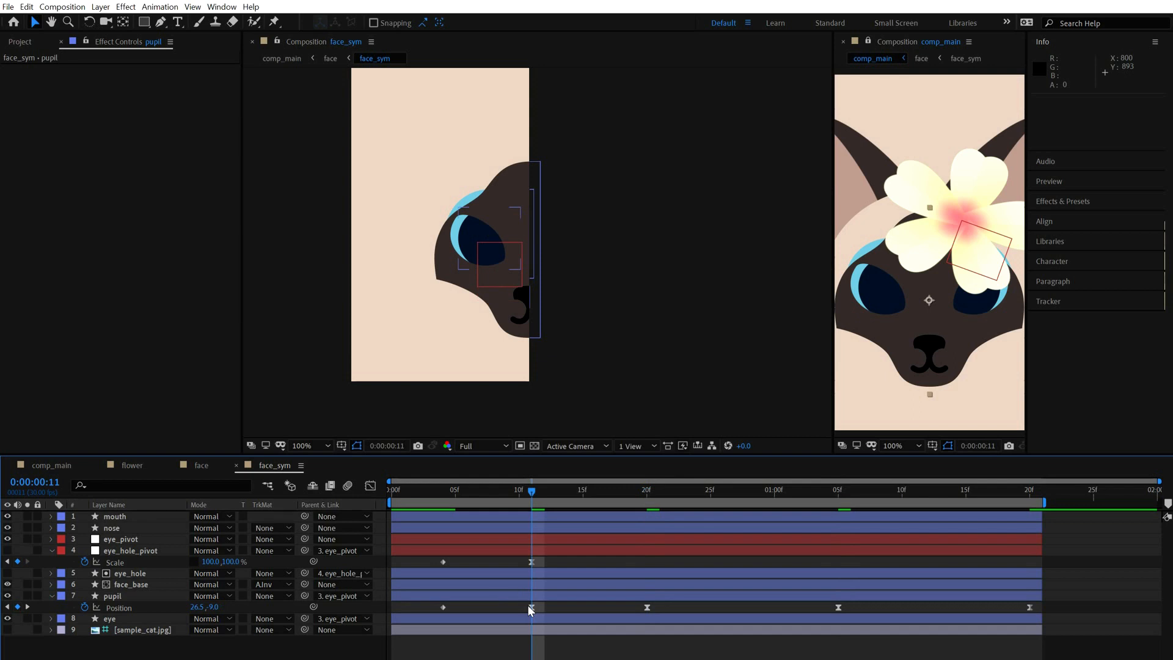
- Set the pupil's frame 20 position keyframe in face_sym to 26.5, -22
click(531, 607)
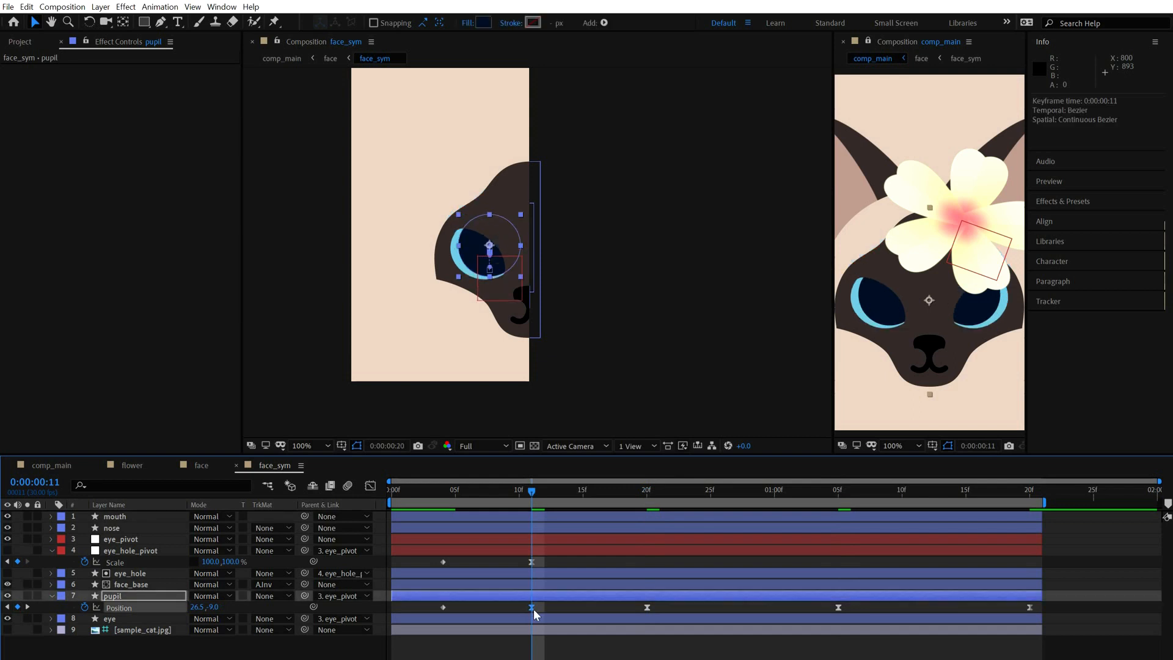
click(217, 605)
text(-20)
key(Return)
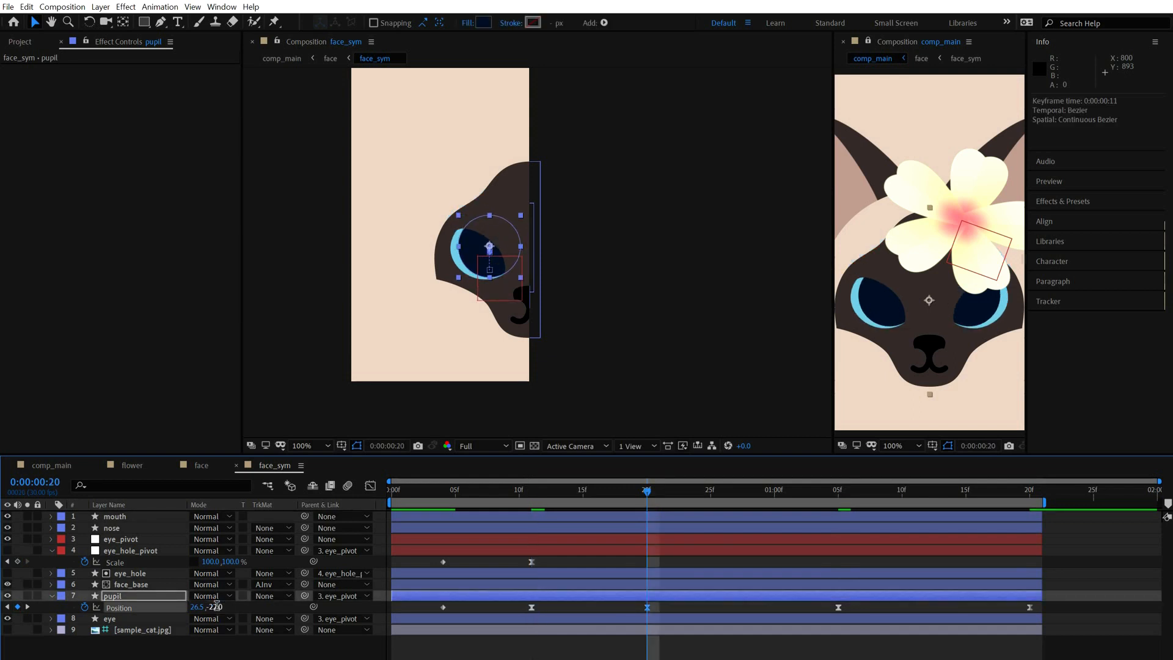
key(F2)
- Set the pupil's position keyframes to 26.5, -16 at 1:05 and 26.5, -22 at 1:20
key(k)
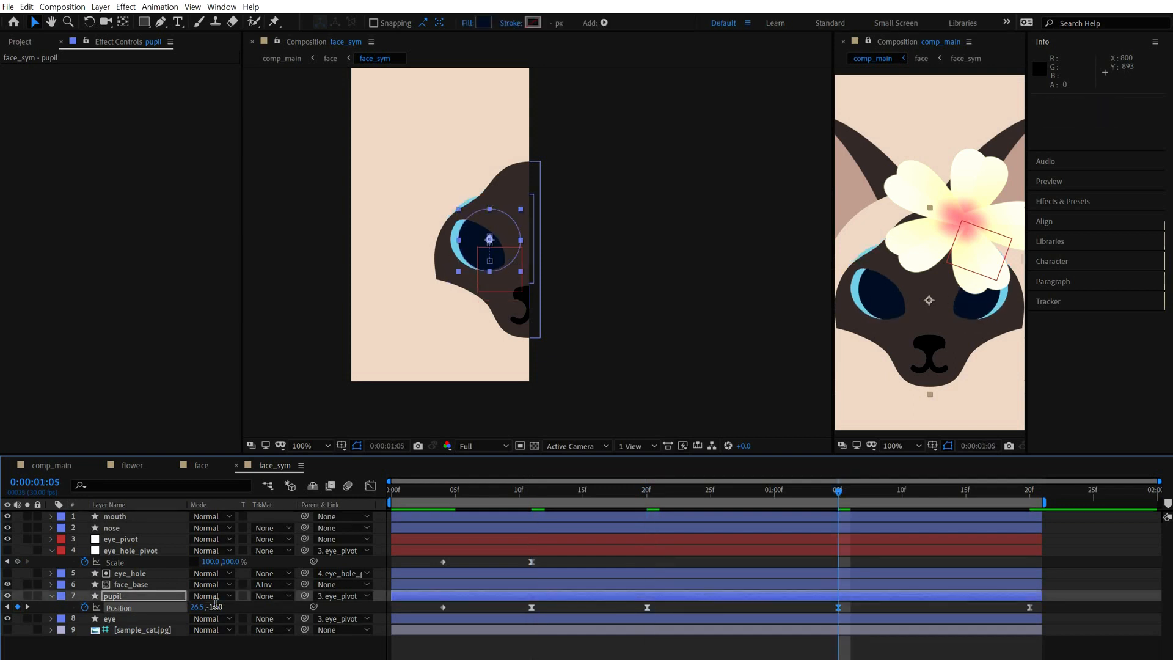
click(393, 659)
key(j)
key(k)
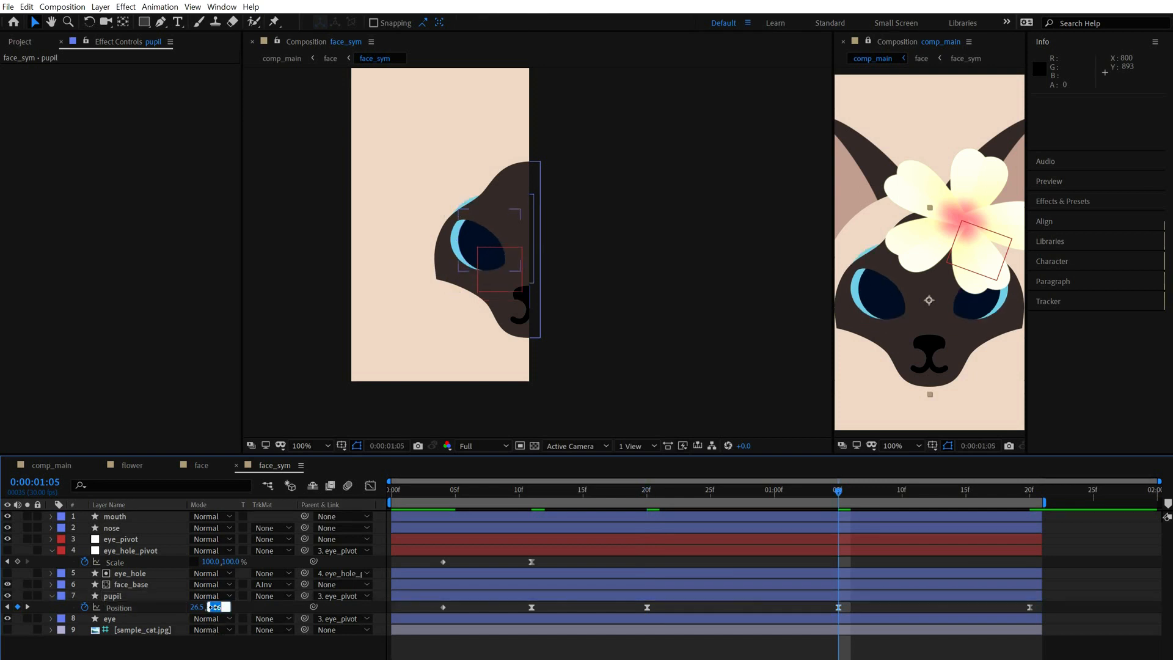
key(Return)
key(k)
click(214, 607)
text(-16)
key(Return)
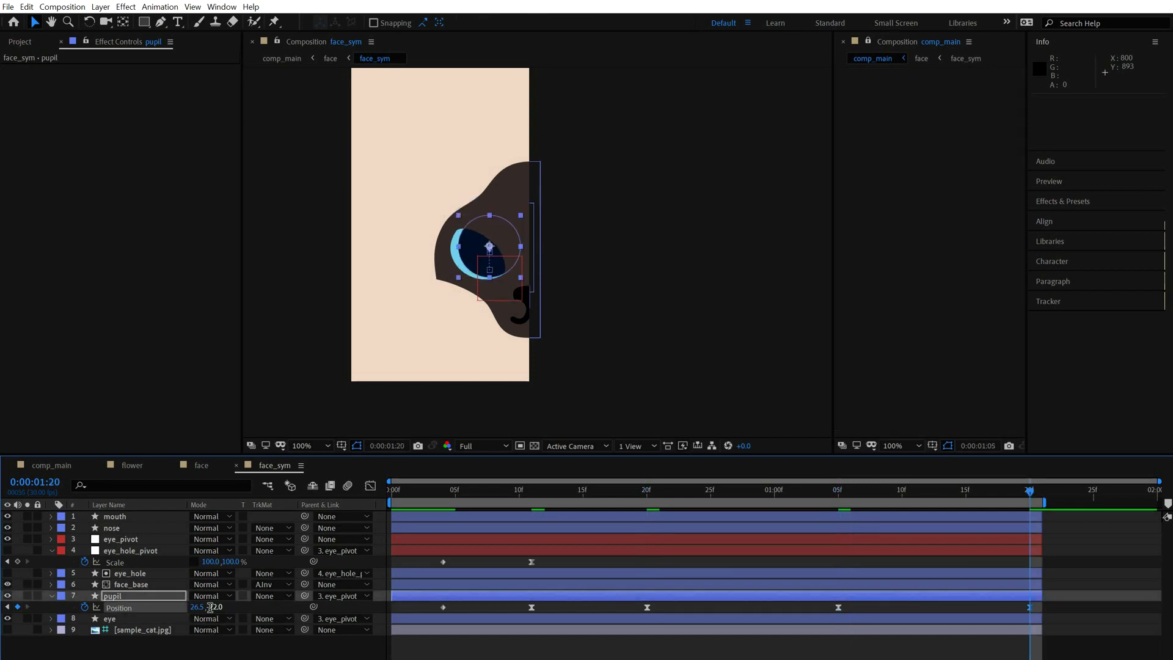
- Set the face composition's duration to 0:00:03:00
click(201, 465)
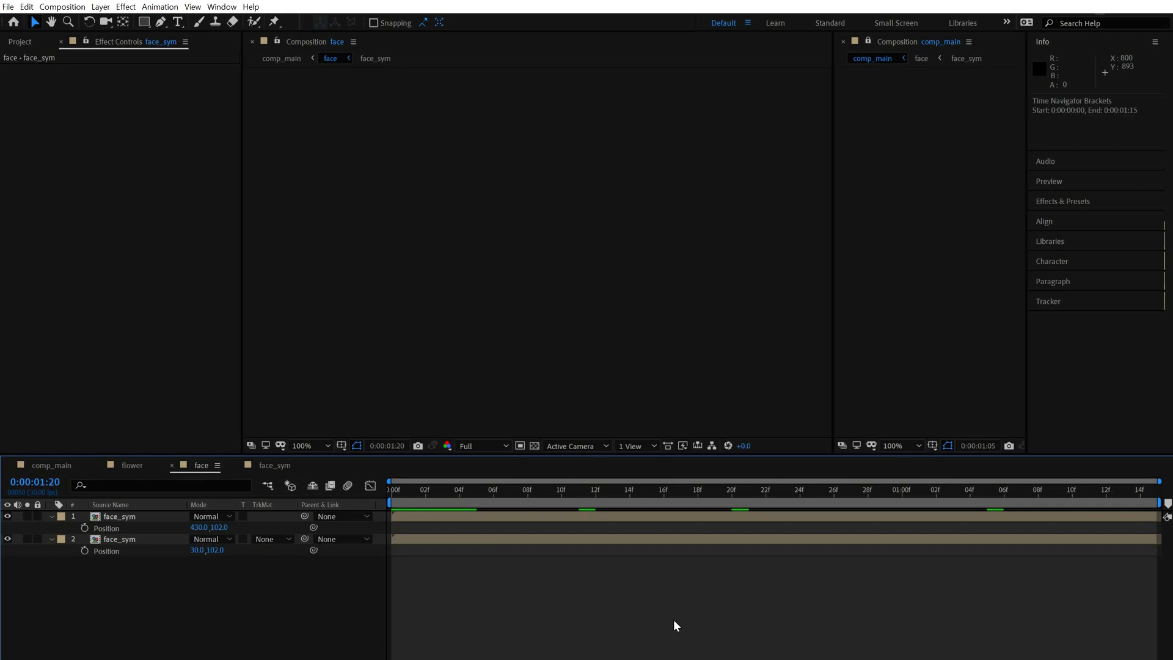
key(ctrl+k)
click(428, 472)
text(3)
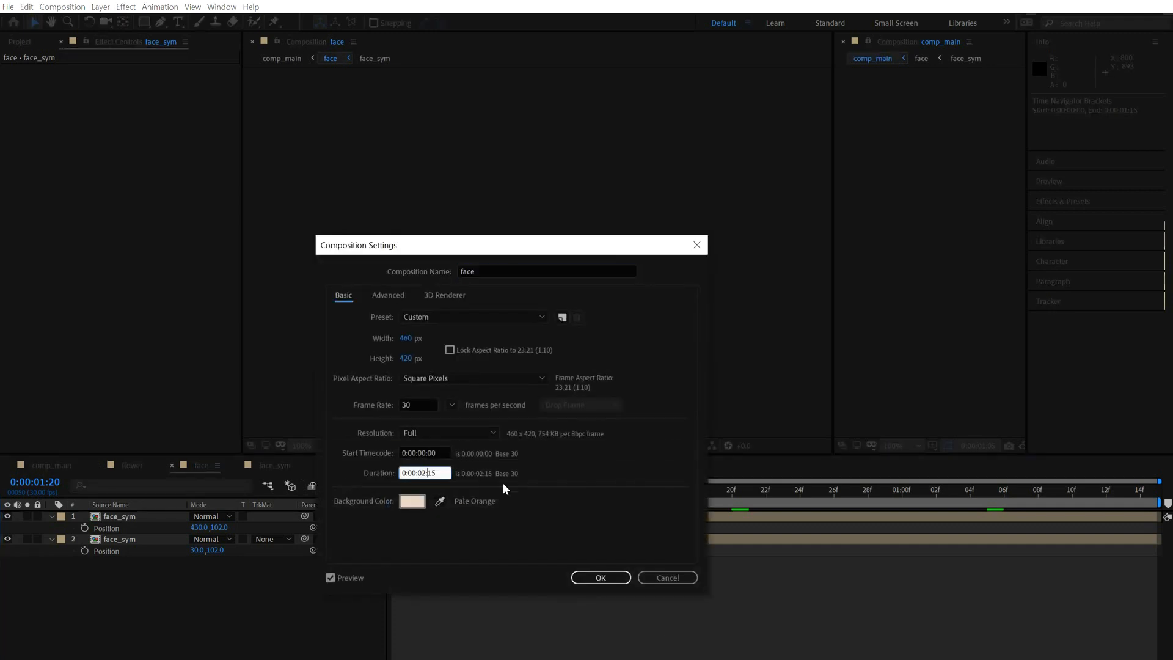
key(Right)
key(shift+Right)
key(shift+Right)
text(00)
key(Return)
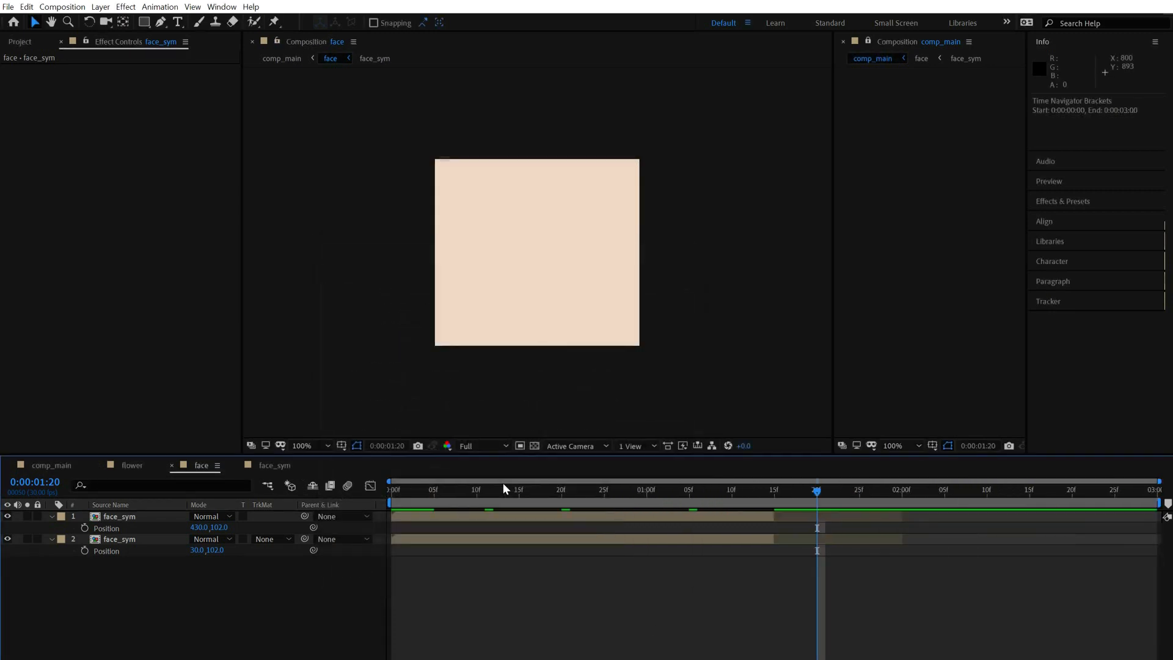
- Extend both face_sym layers in face to frame 0:00:01:29, end the work area there and preview the animation
key(End)
key(ctrl+a)
key(alt+bracketright)
key(o)
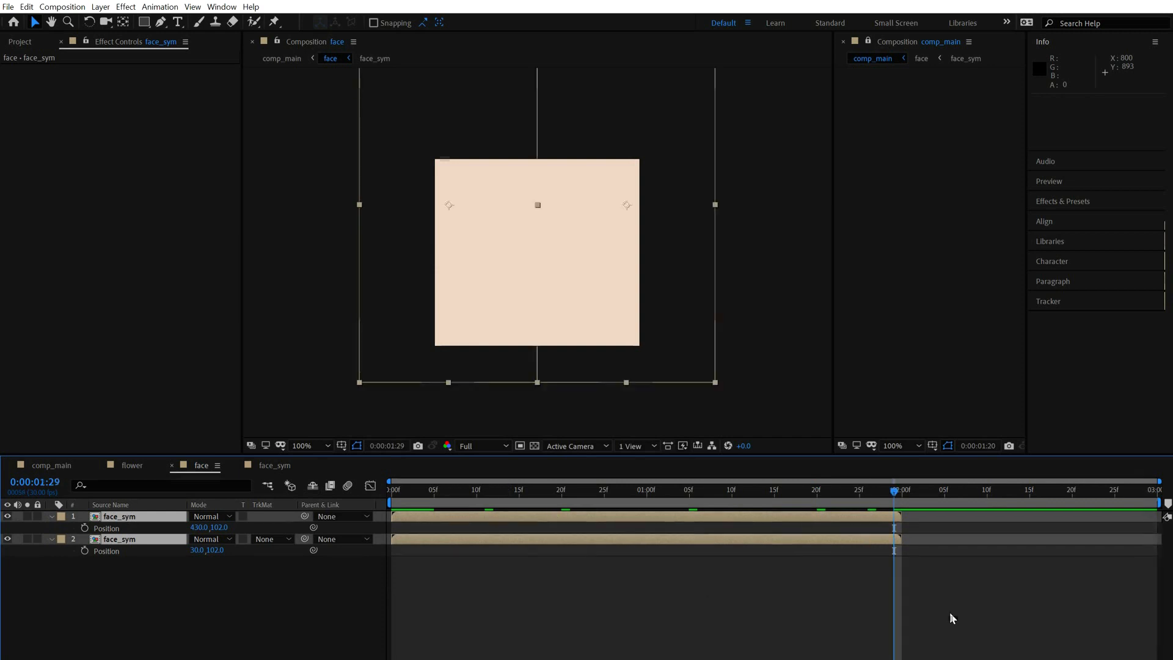
click(950, 618)
key(n)
key(space)
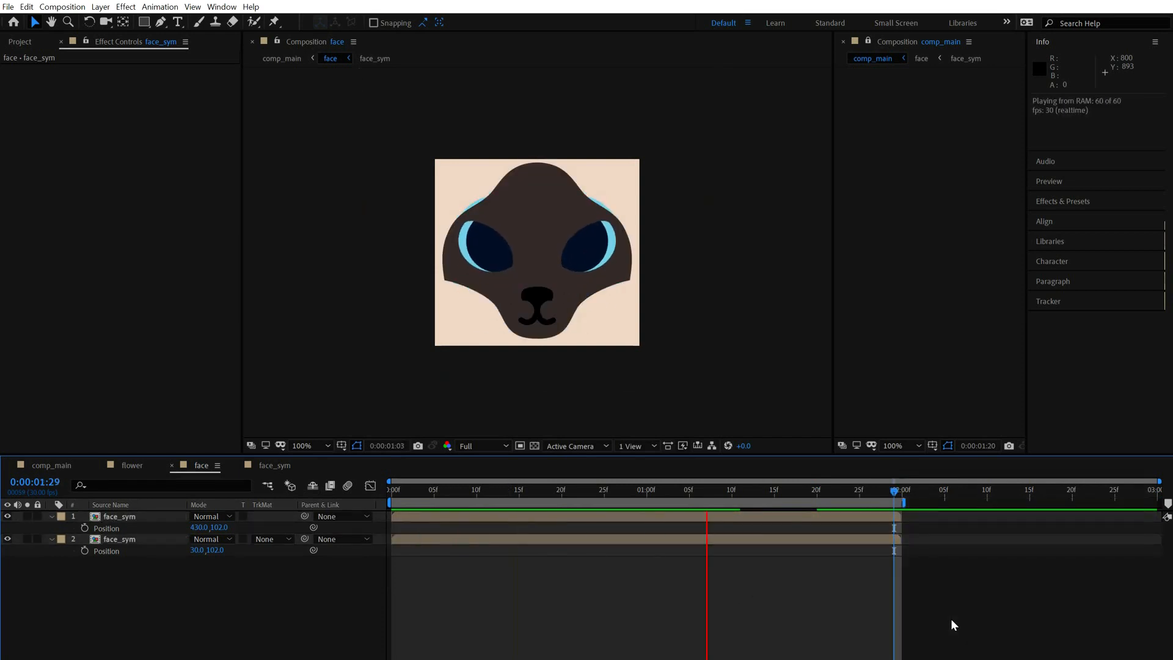
- Extend all layers in face_sym to the composition's end at 0:00:01:29 and preview the result in face
double_click(848, 539)
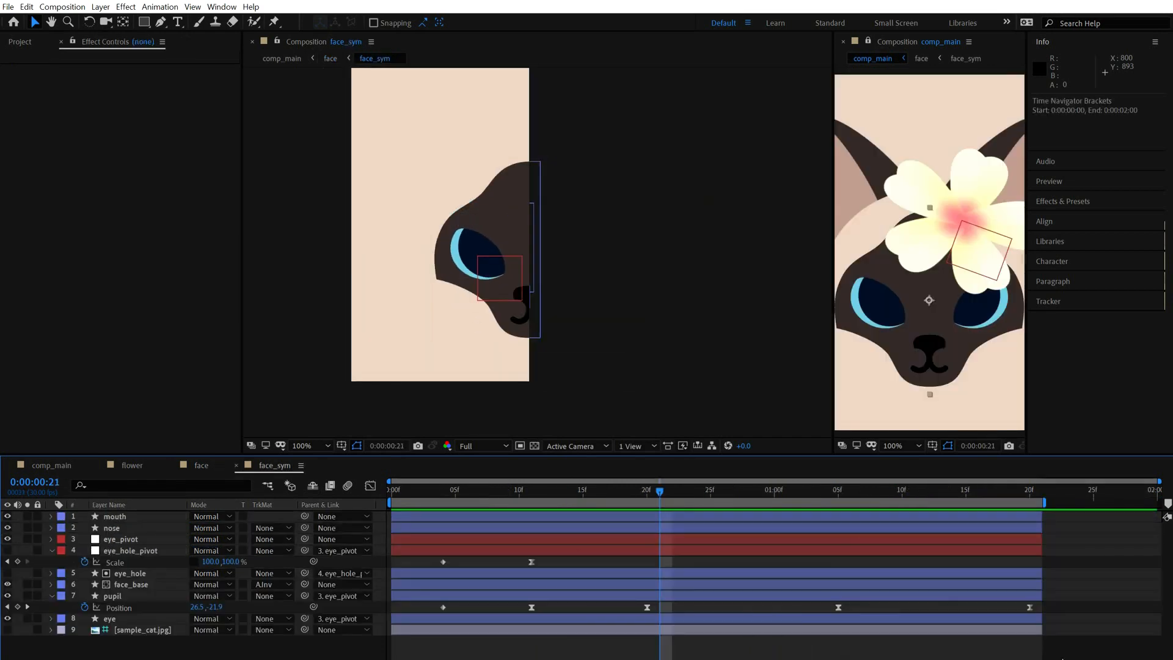
key(End)
key(ctrl+a)
key(alt+])
key(u)
key(F2)
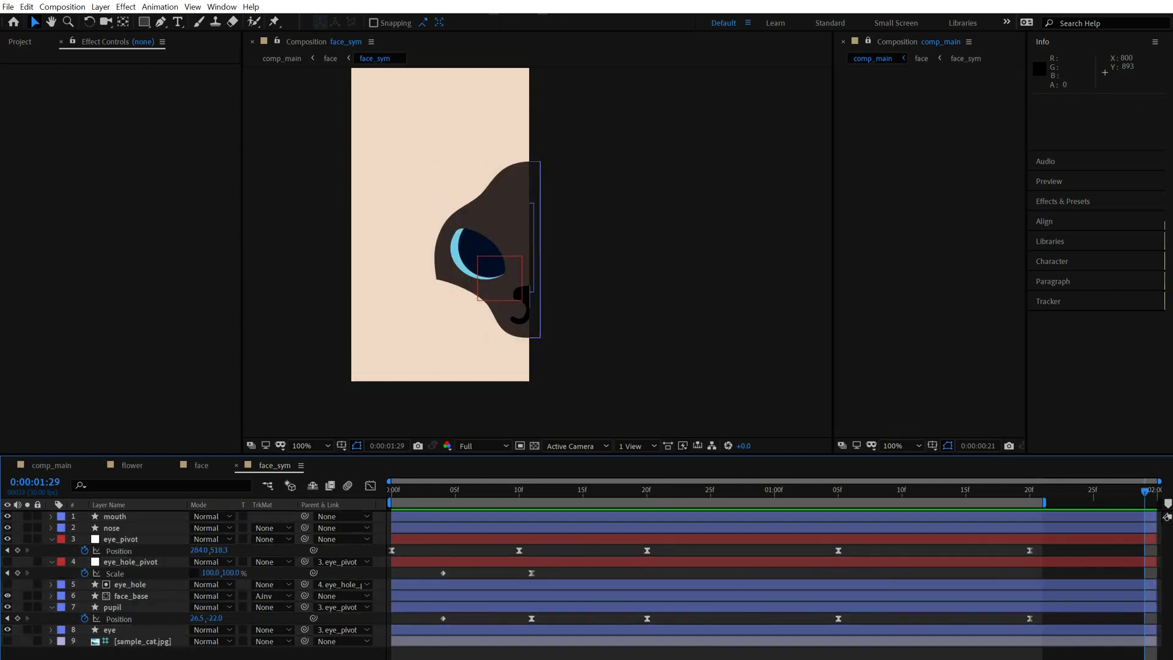
key(u)
click(201, 466)
key(space)
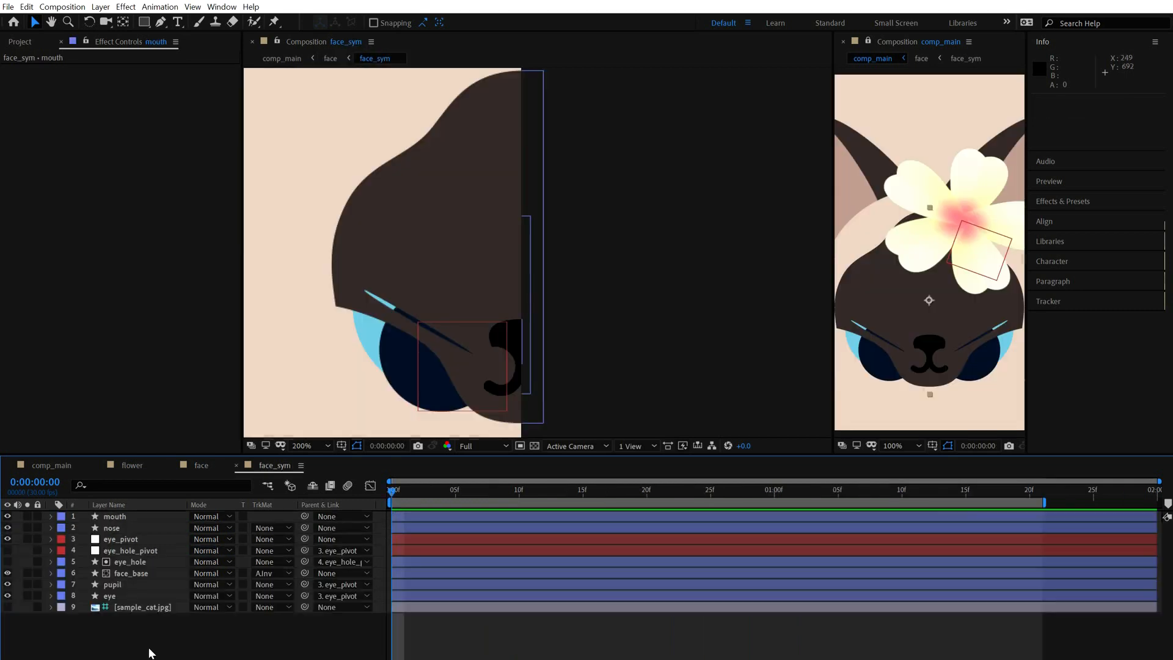
- Add a null named nose to face_sym and place it over the cat's nose at 400.5, 602
key(ctrl+alt+shift+y)
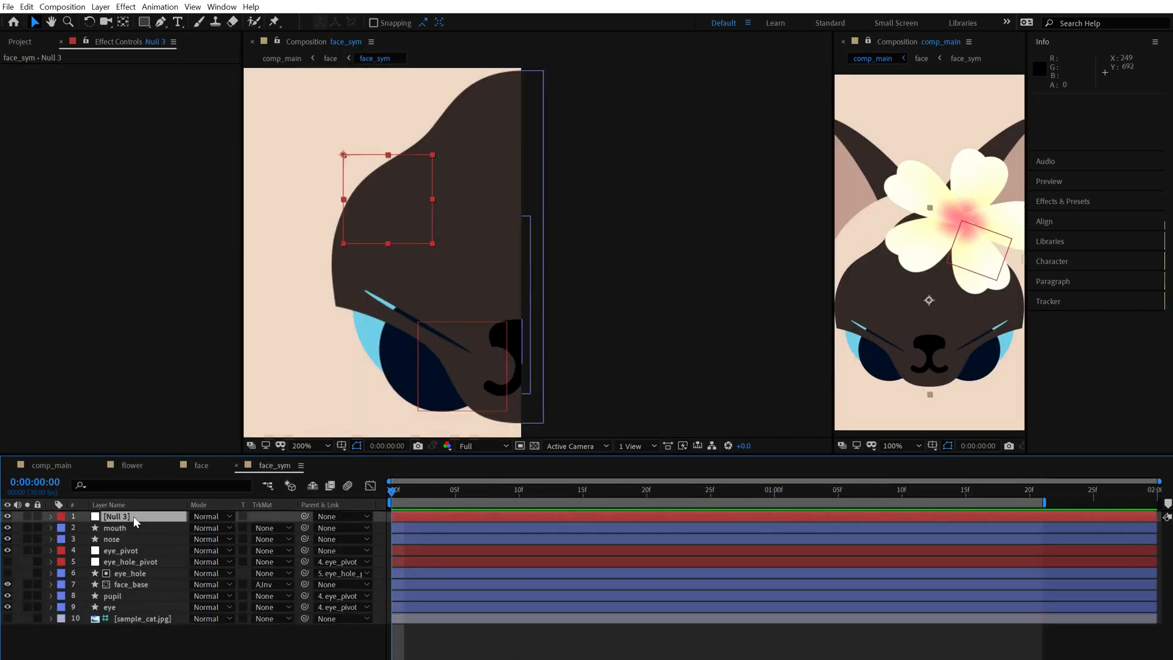
click(134, 517)
key(Return)
text(nose)
key(Return)
drag(381, 190, 547, 360)
- Parent the mouth and nose layers to the new null and rename the null nose_pivot
click(156, 528)
shift+click(152, 538)
drag(303, 527, 137, 518)
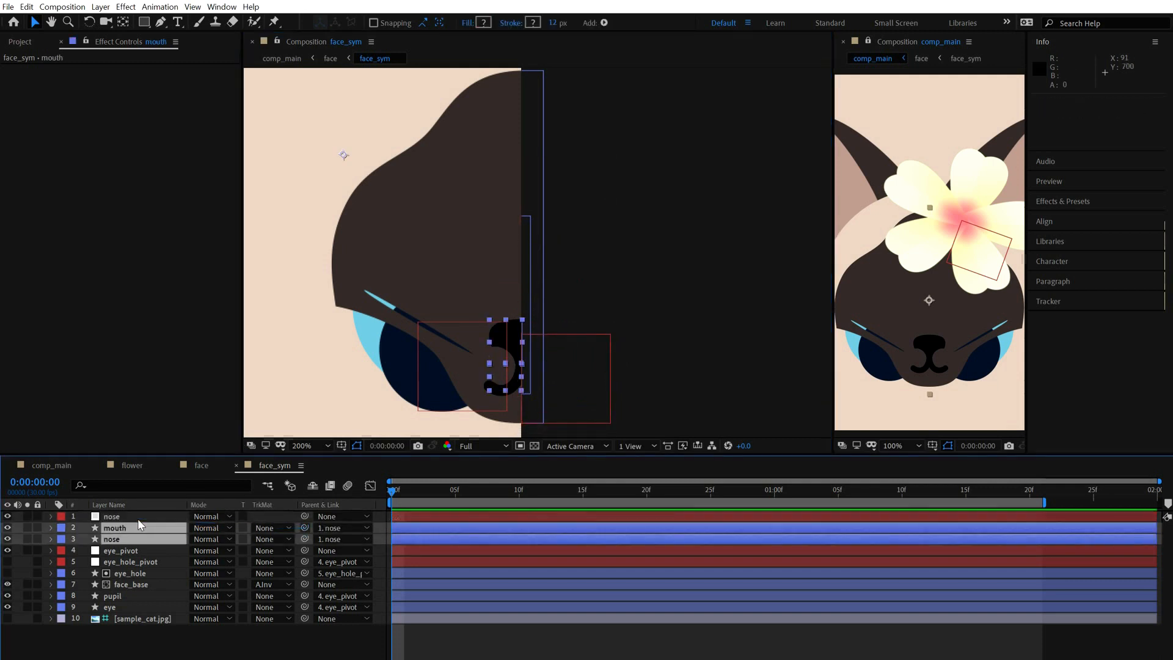
click(137, 519)
key(Return)
text(nose_pivot)
key(Return)
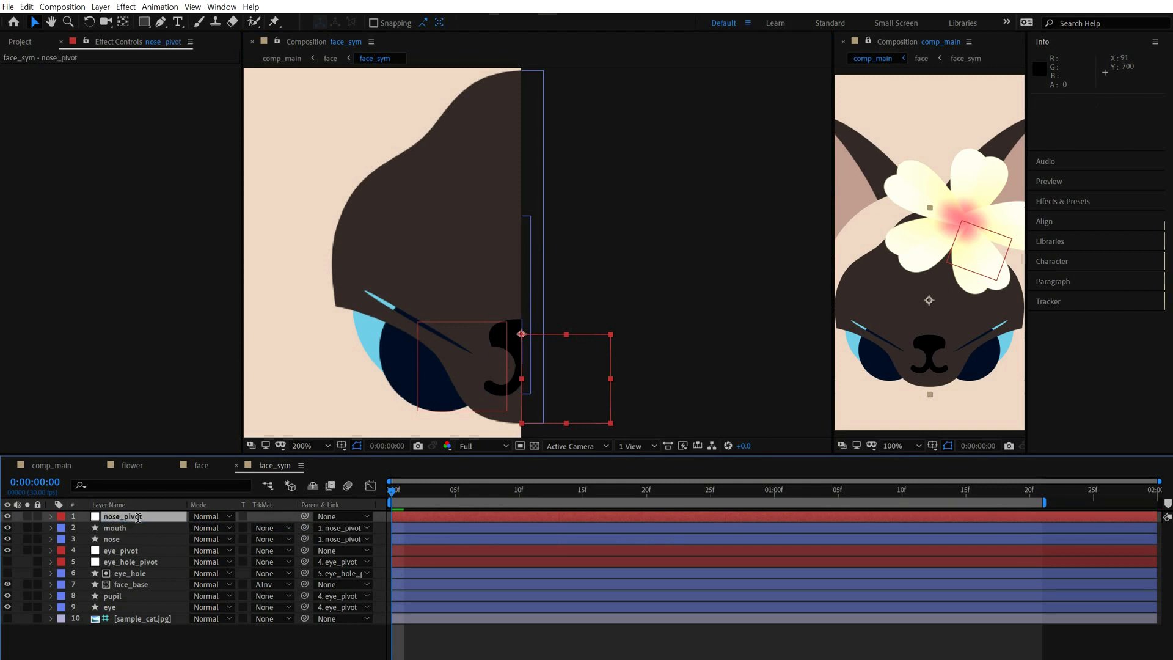
- Add nose_pivot position keyframes at 400.5, 602 on frames 10, 20, 1:05 and 1:20, in line with eye_pivot's keyframes
drag(410, 495, 511, 496)
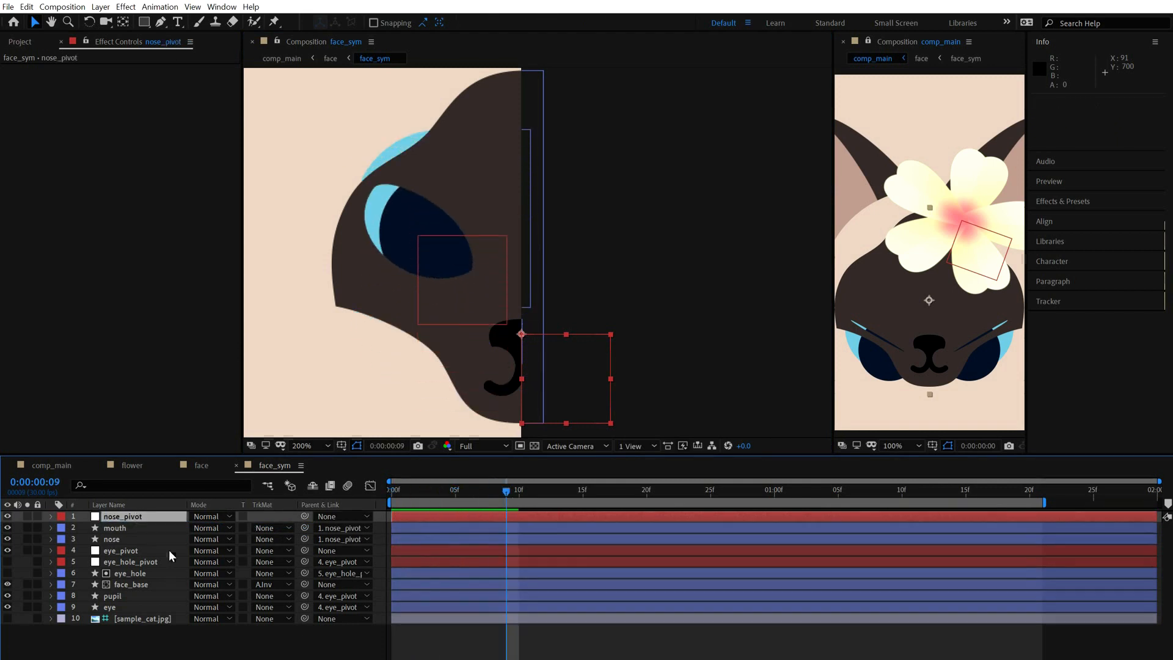
click(135, 553)
key(p)
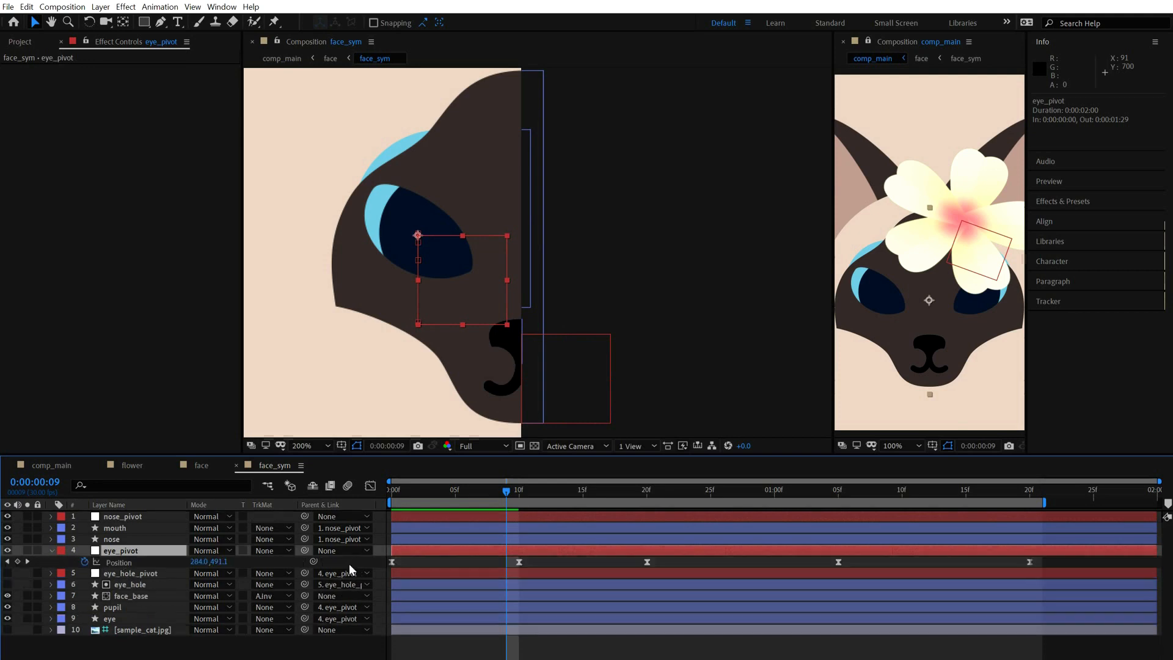
click(522, 498)
click(161, 518)
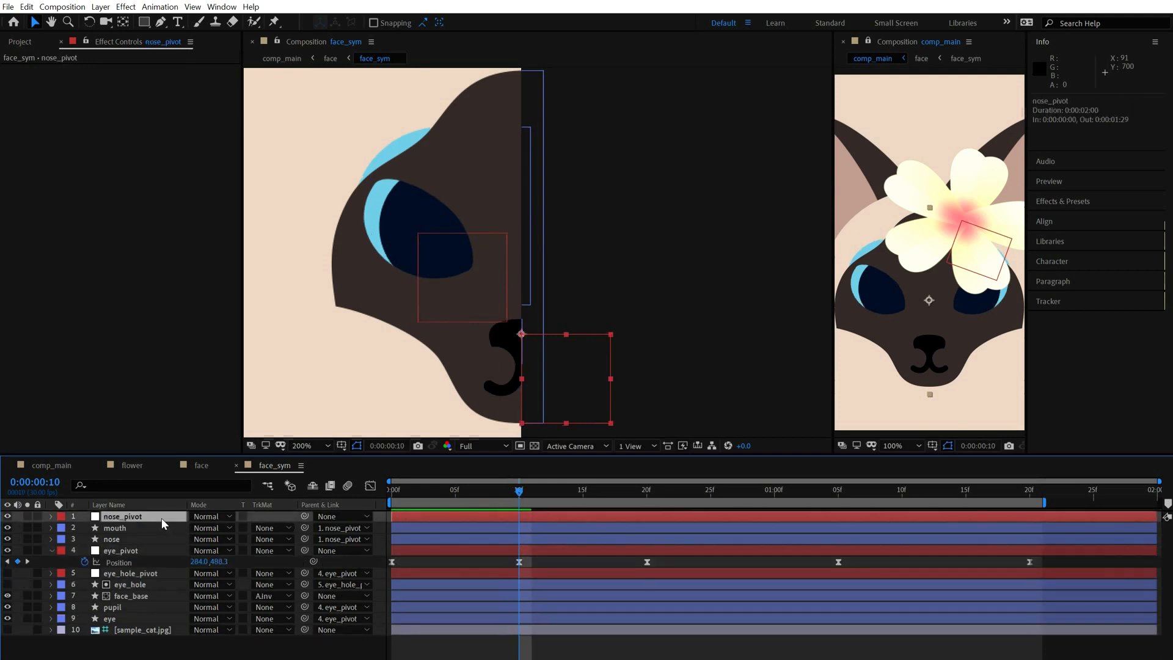
key(p)
key(k)
key(k)
key(k)
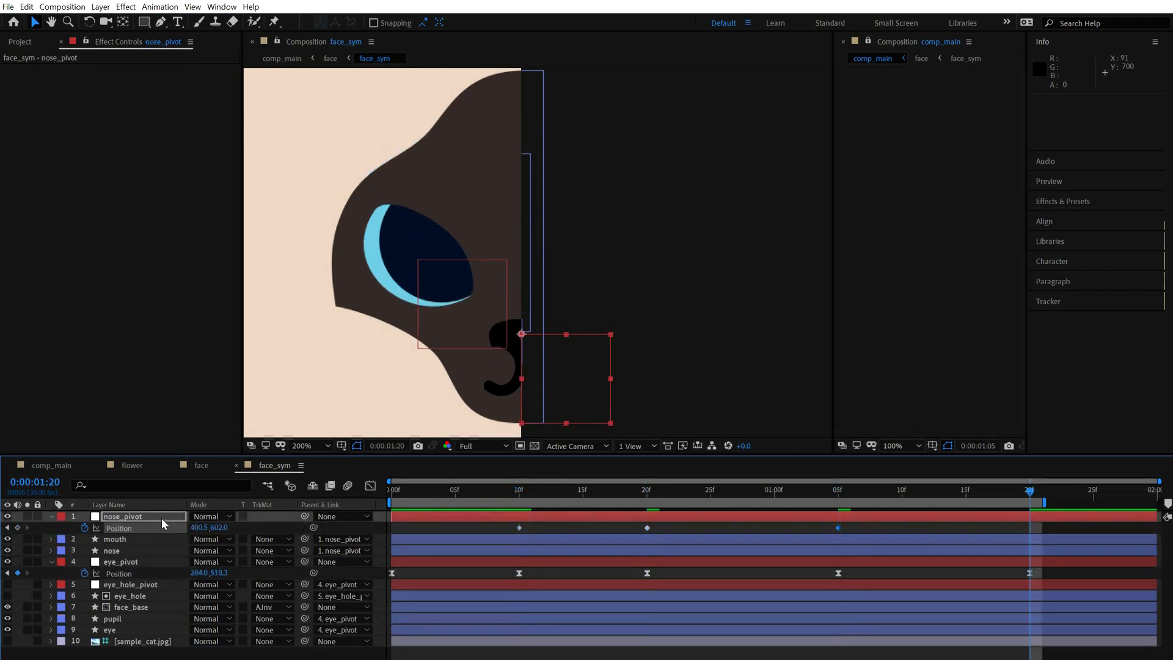
key(j)
- Keyframe nose_pivot's position lower on frame 0, at 400.5, 652
key(Home)
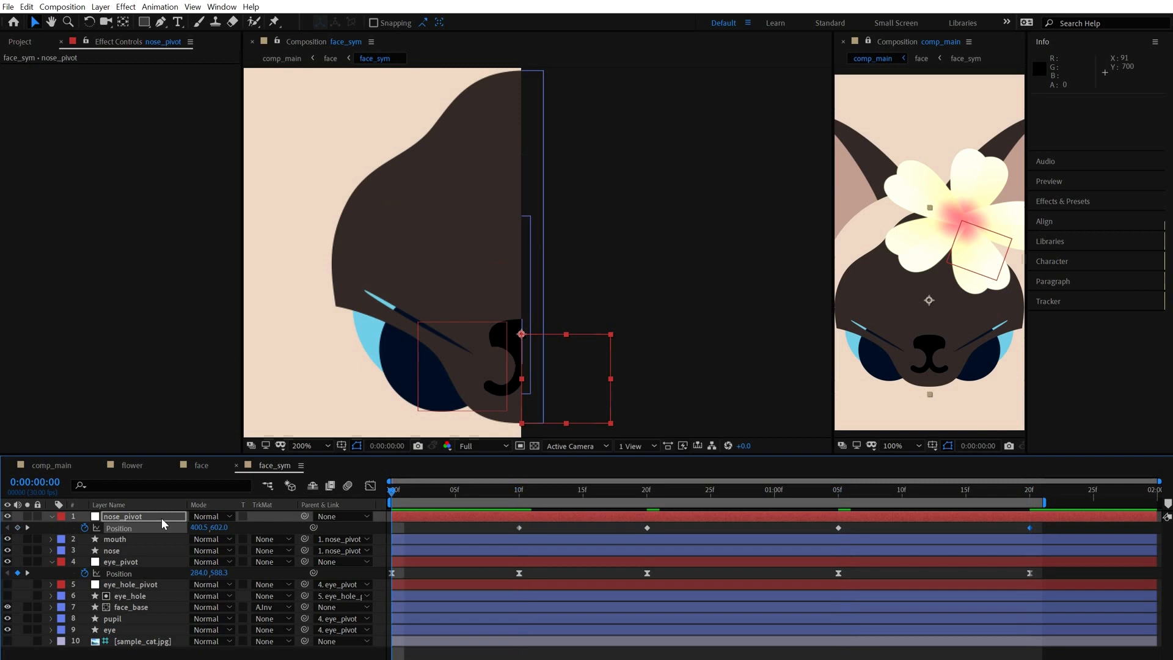
key(shift+Down)
key(shift+Down)
key(shift+Down)
key(shift+Down)
key(shift+Down)
key(shift+Down)
key(shift+Down)
key(shift+Down)
key(shift+Down)
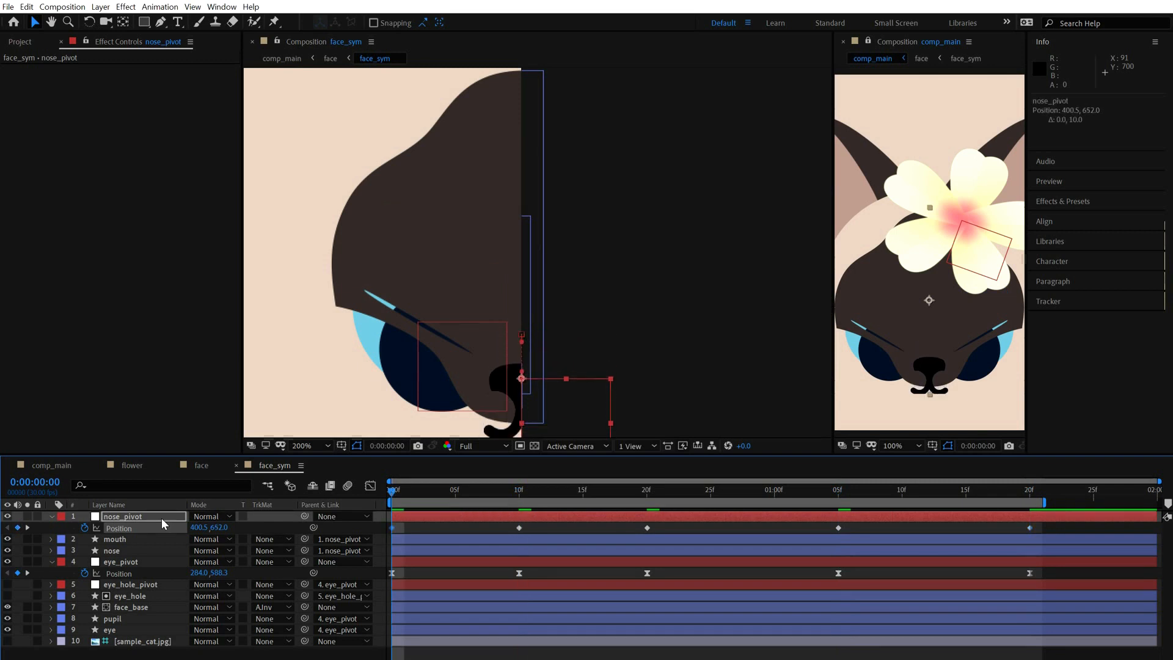
- Raise nose_pivot's position keyframe on frame 10 to 400.5, 587
key(k)
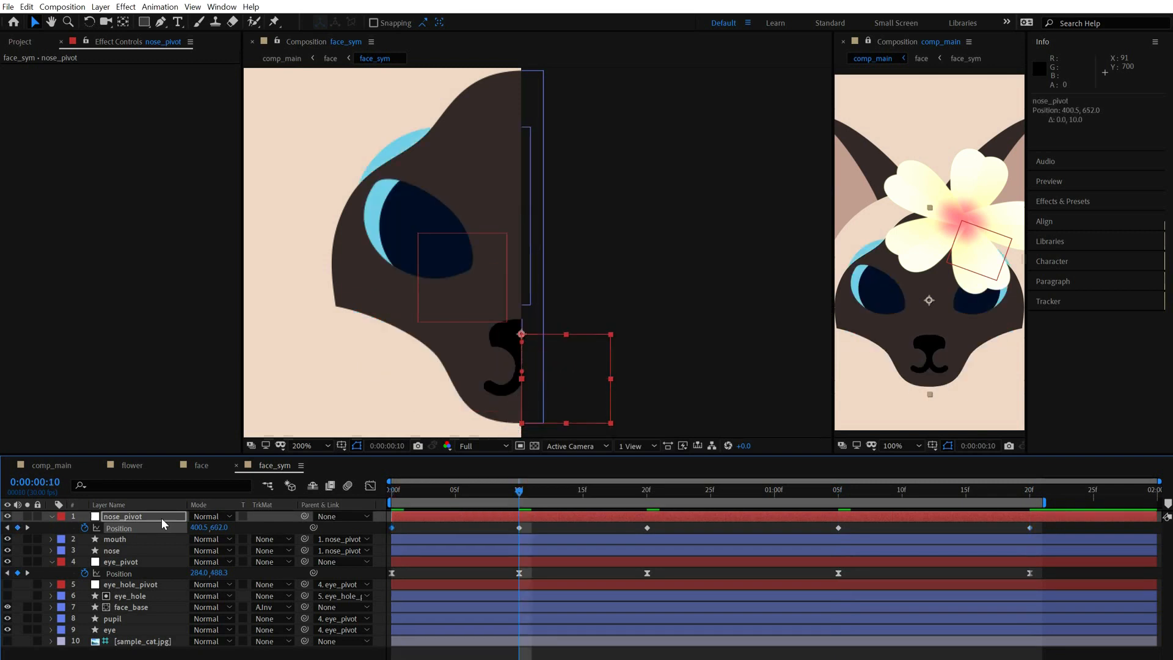
key(Up)
key(Up)
key(Up)
key(Up)
key(Up)
key(Up)
key(Up)
key(Up)
key(Up)
key(Up)
key(Up)
key(Up)
key(Up)
key(Up)
key(Up)
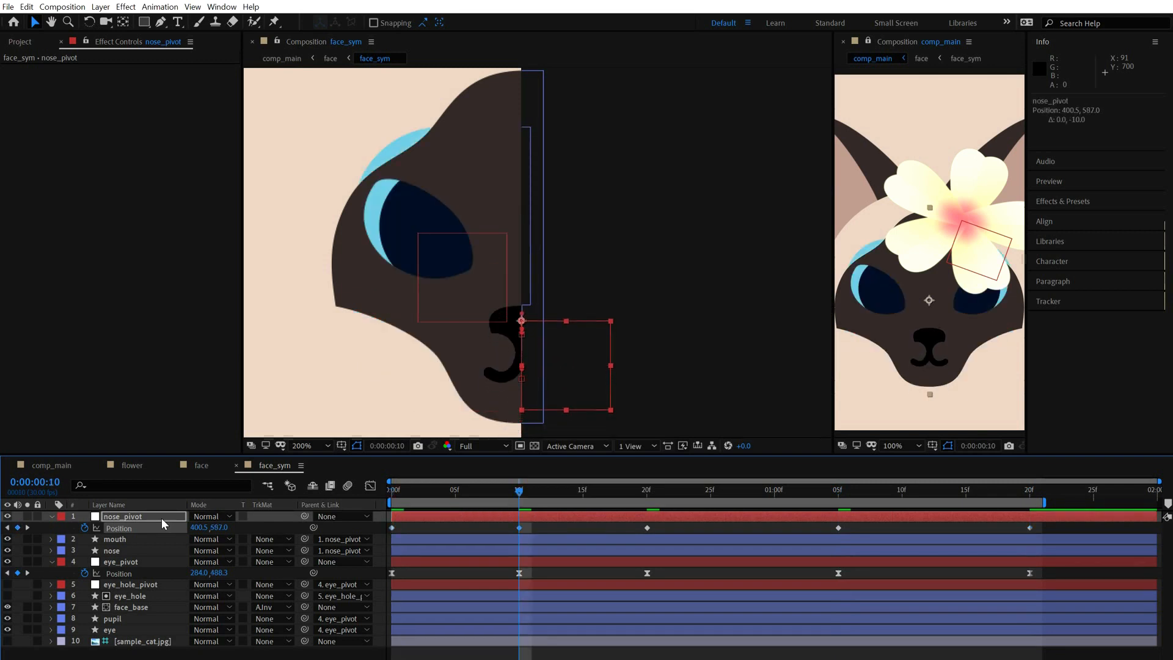
- Set nose_pivot's position keyframes to 400.5, 607 on frame 20, 400.5, 597 on 1:05 and 400.5, 607 on 1:20
key(k)
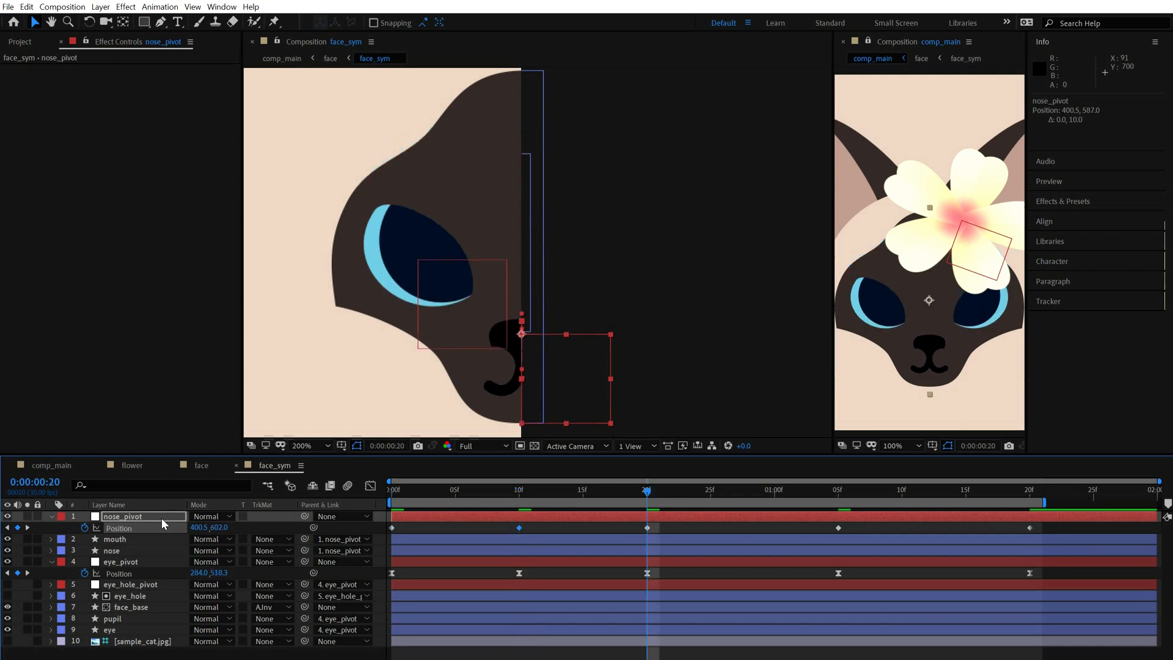
key(k)
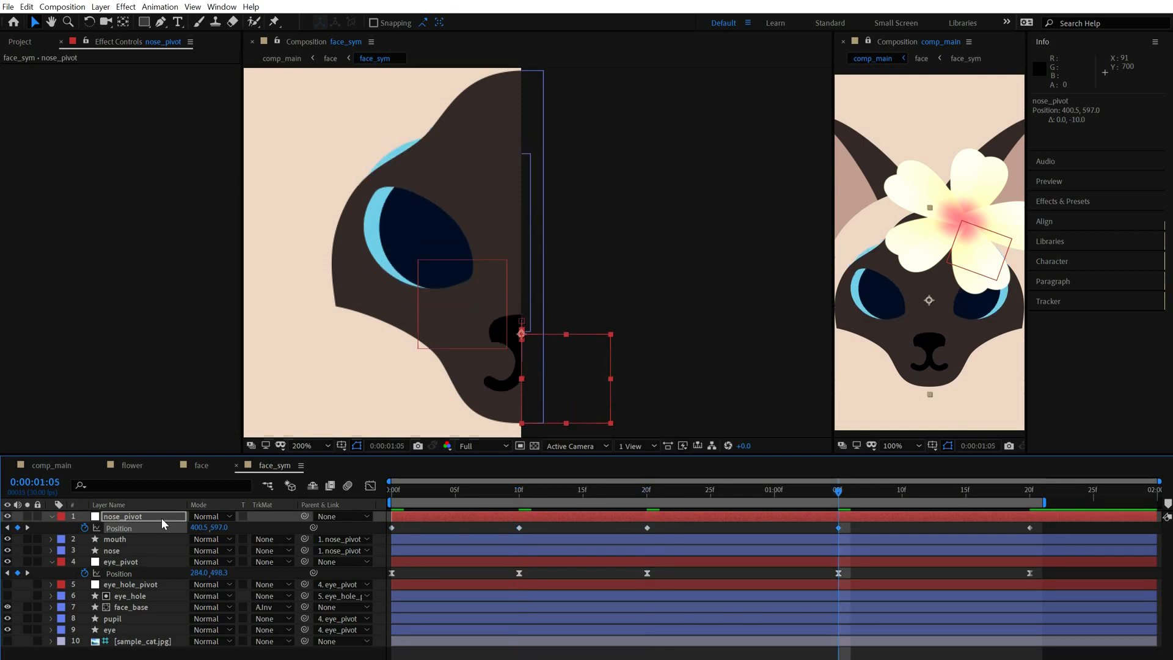
key(k)
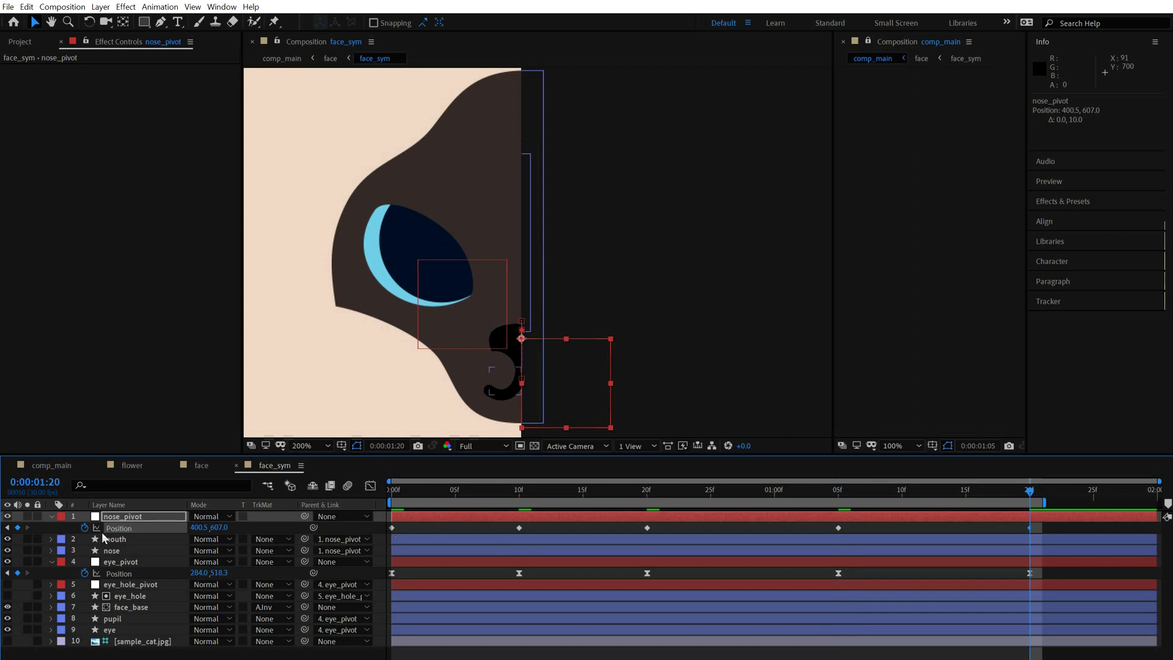
- Apply Easy Ease to nose_pivot's position keyframes, make the frame 0 keyframes of nose_pivot and eye_pivot linear, and preview the animation
key(F9)
click(449, 651)
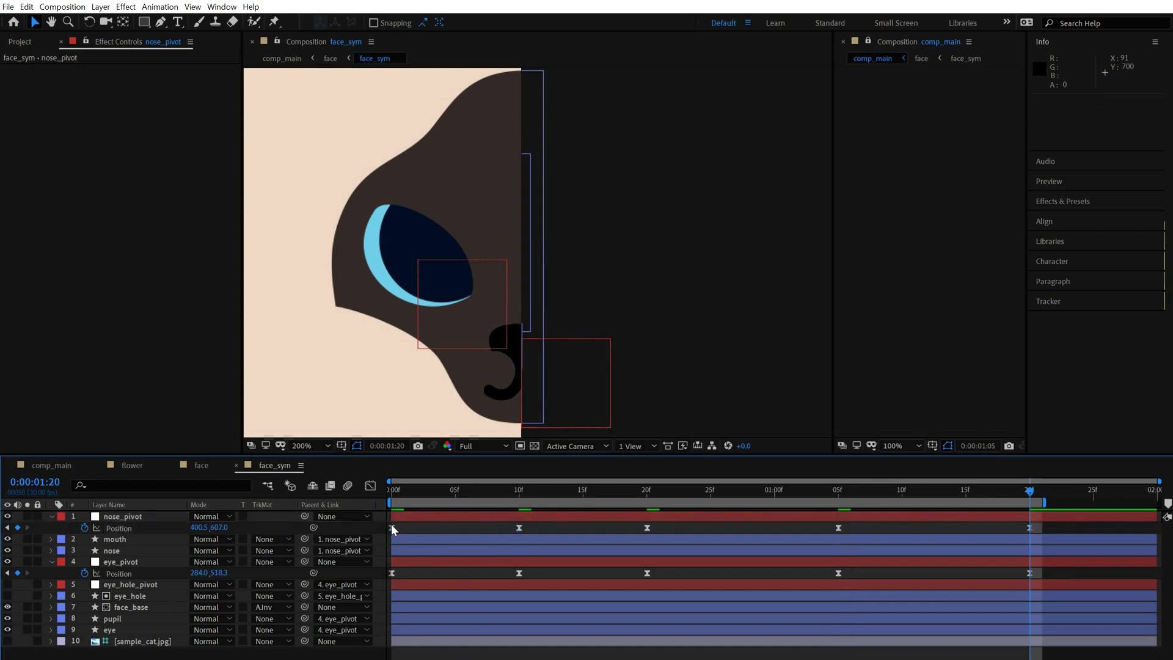
click(392, 527)
click(392, 573)
key(space)
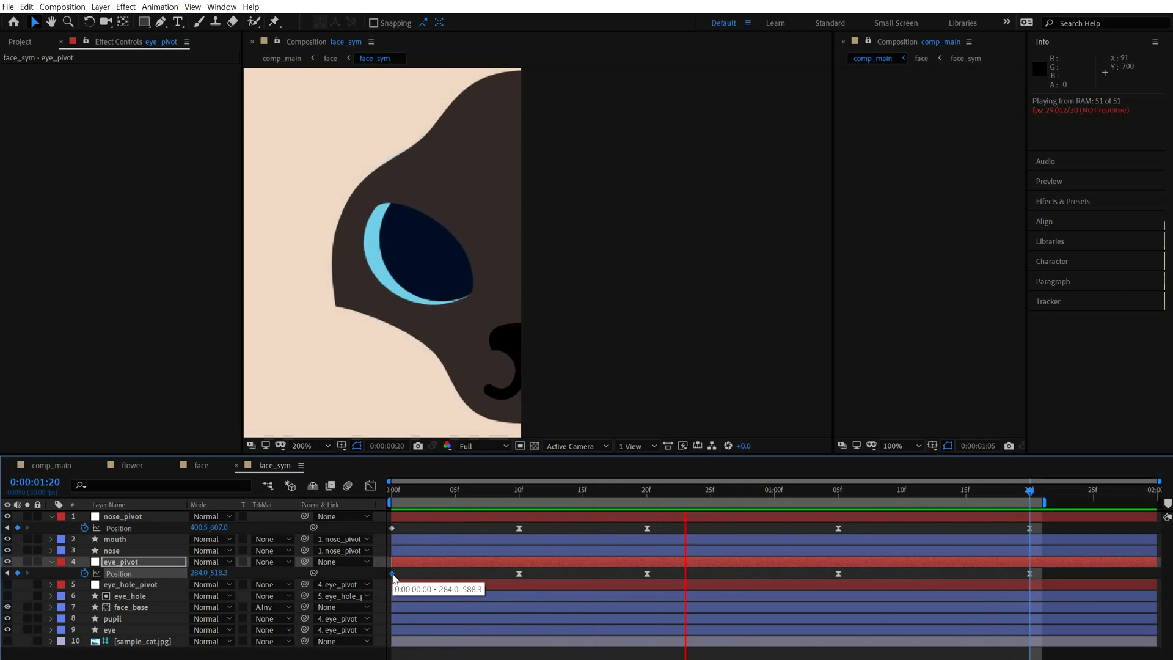
- Reveal nose_pivot's scale and keyframe it on frame 0 with unlinked values of 100, 60%
click(525, 492)
click(532, 518)
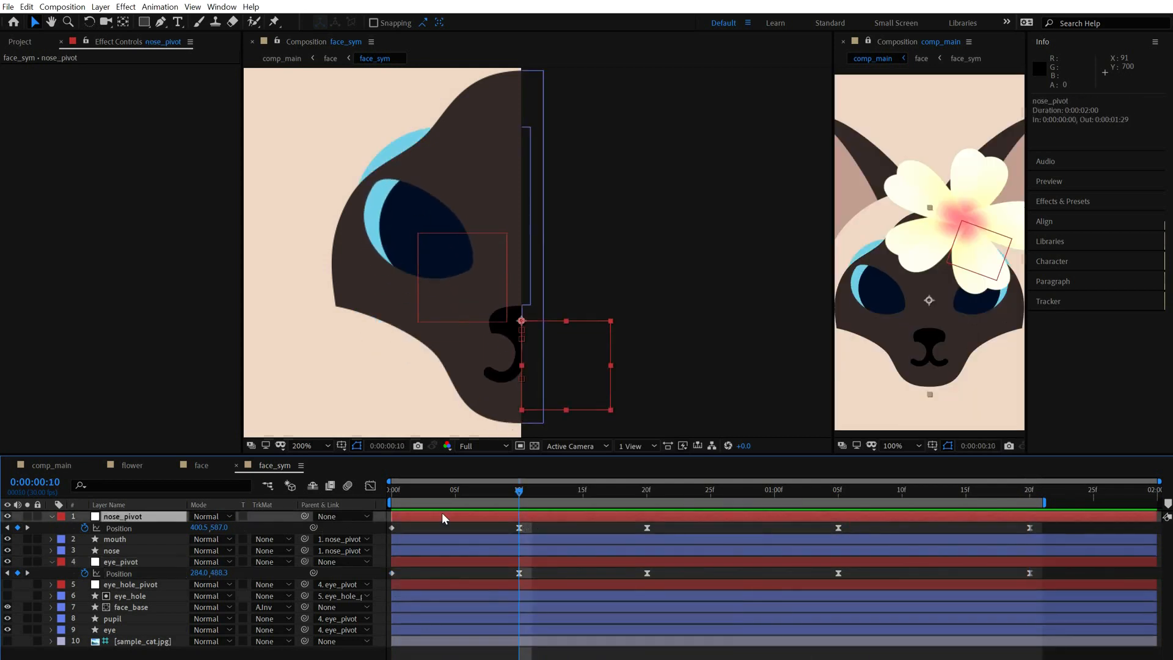
key(shift+s)
key(Home)
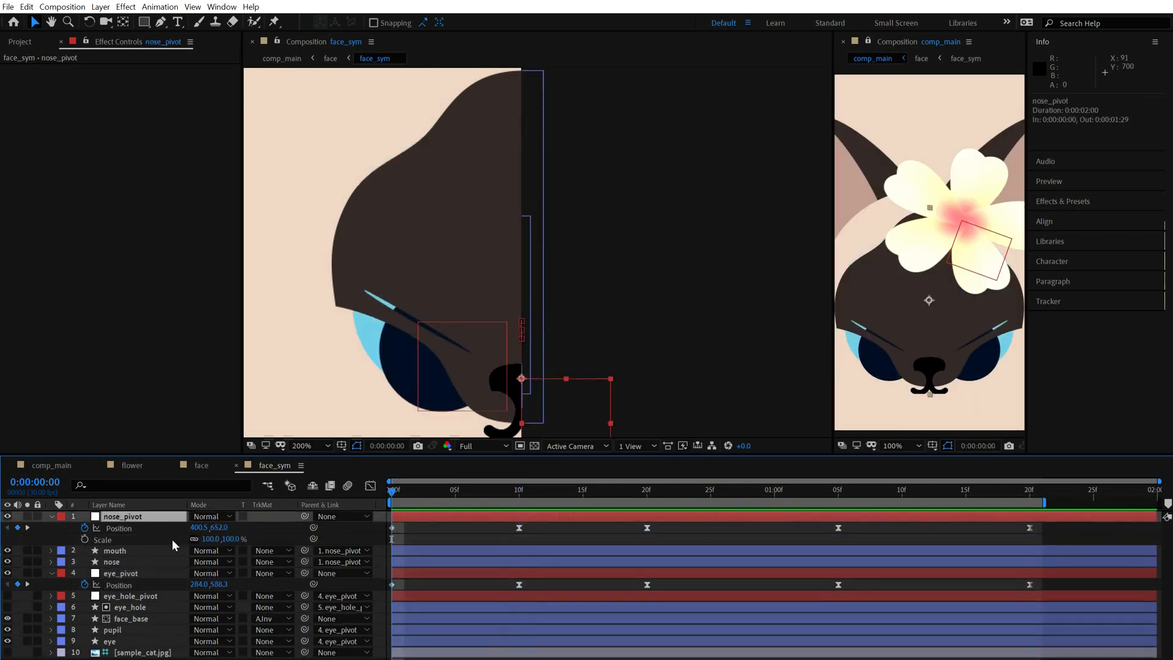
drag(235, 538, 224, 540)
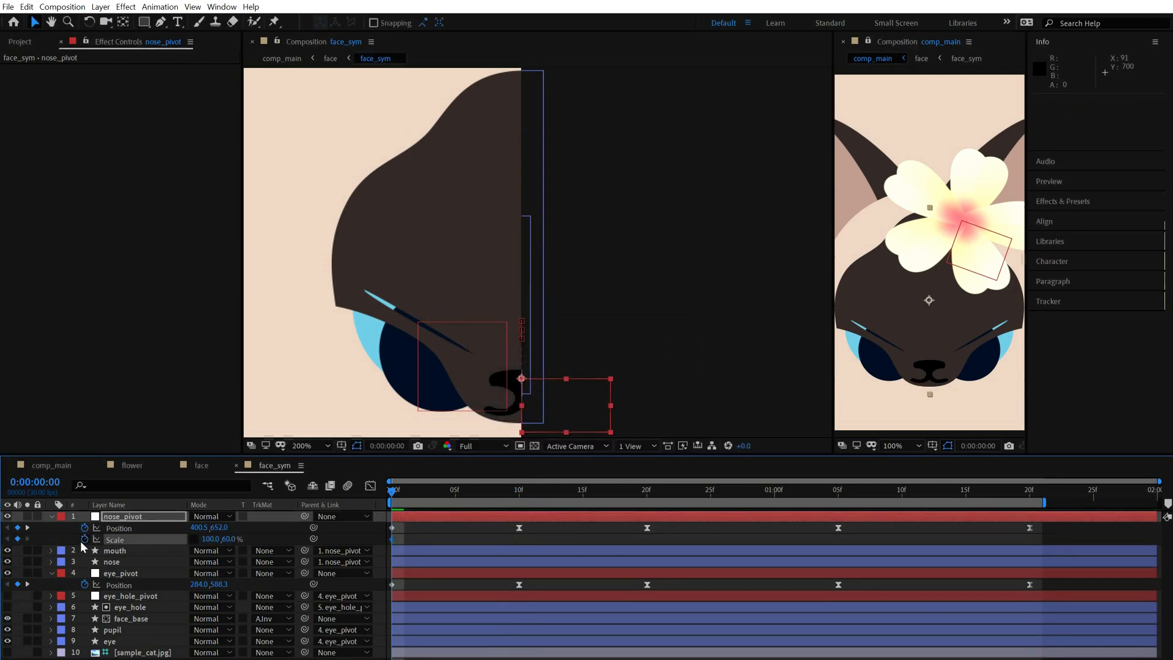
- Keyframe nose_pivot's vertical scale at 110% on frame 10, 95% on frame 20, 105% on 1:05 and 95% on 1:20
text(k)
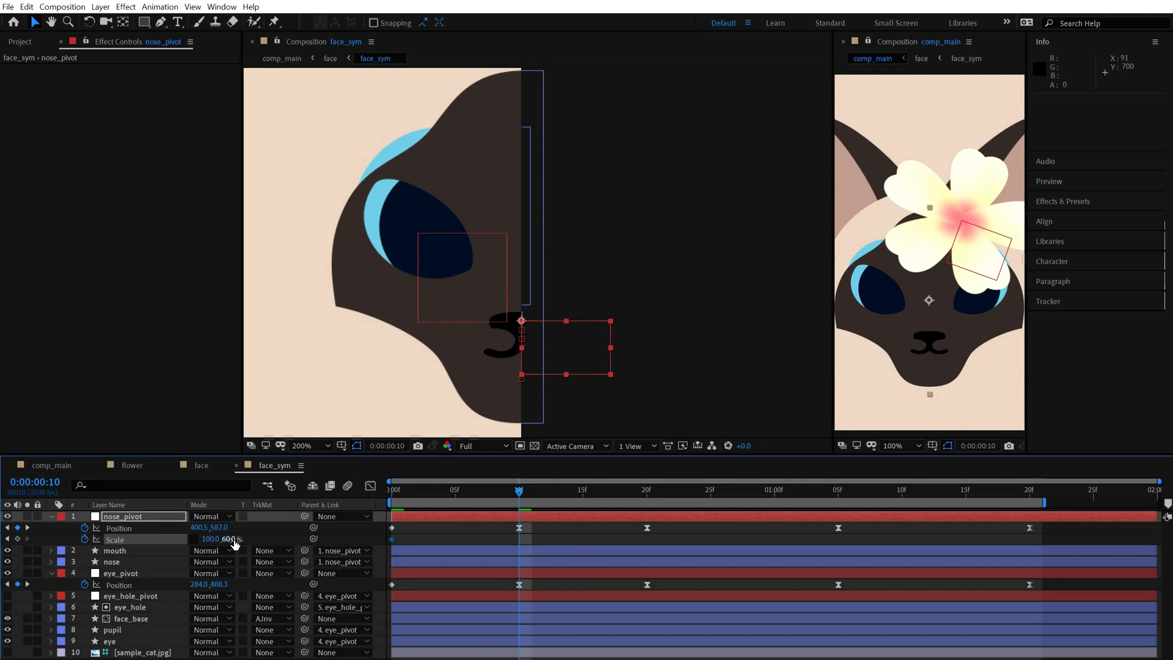
text(110)
key(Return)
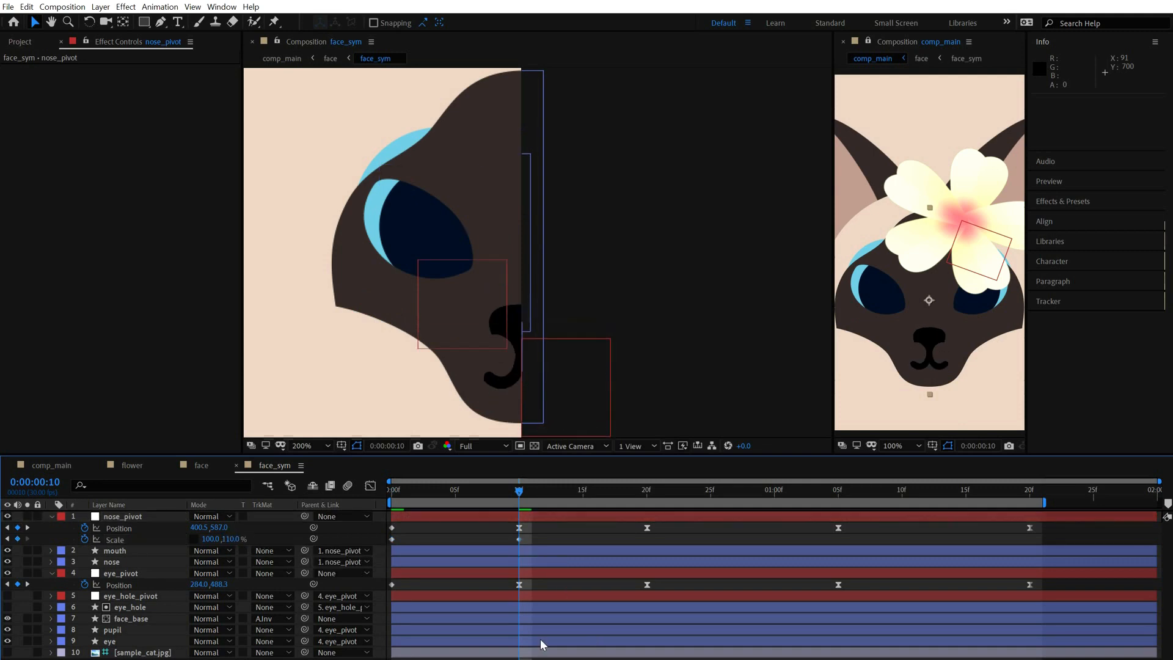
key(k)
key(Return)
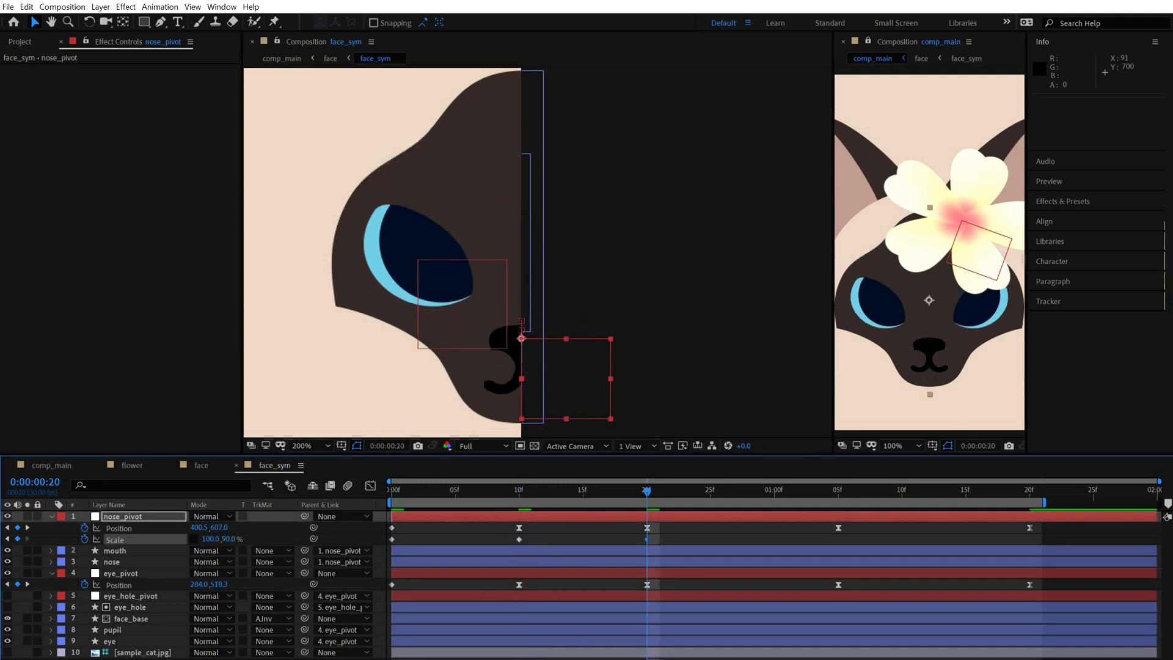
click(360, 588)
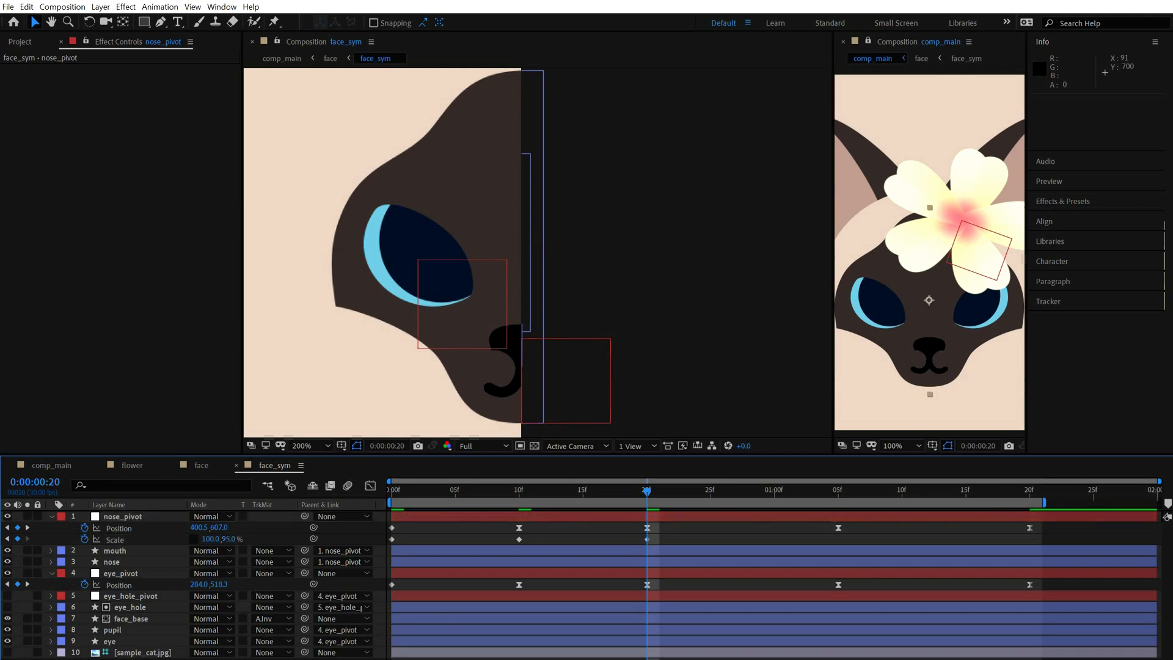
key(k)
key(Return)
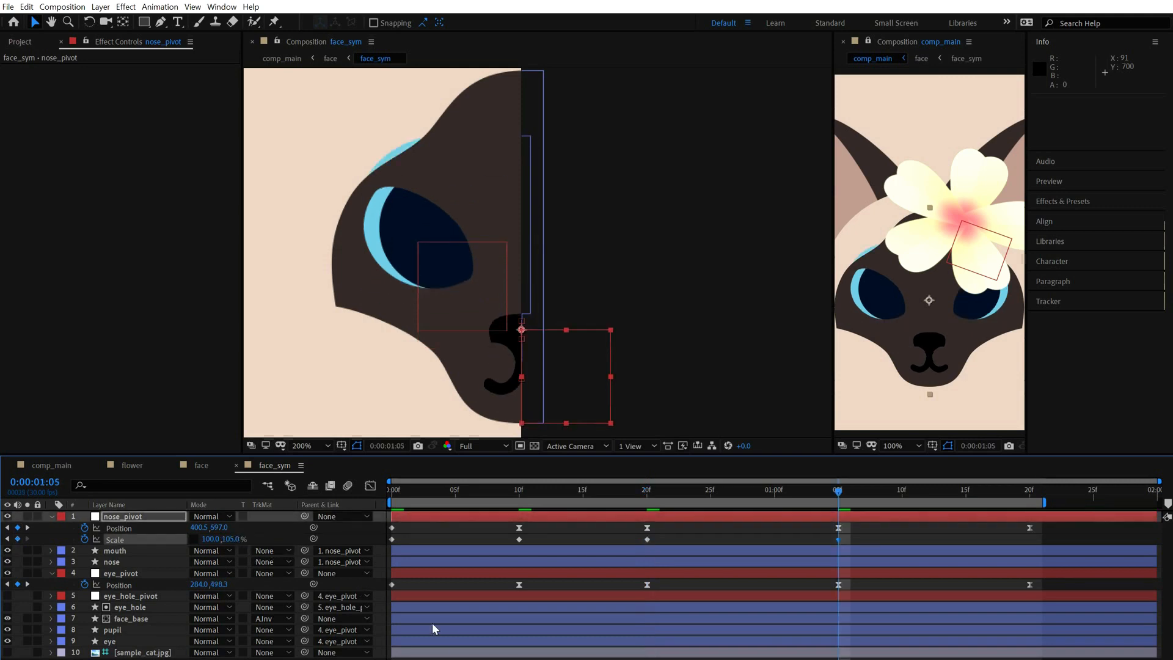
key(k)
click(237, 539)
key(Return)
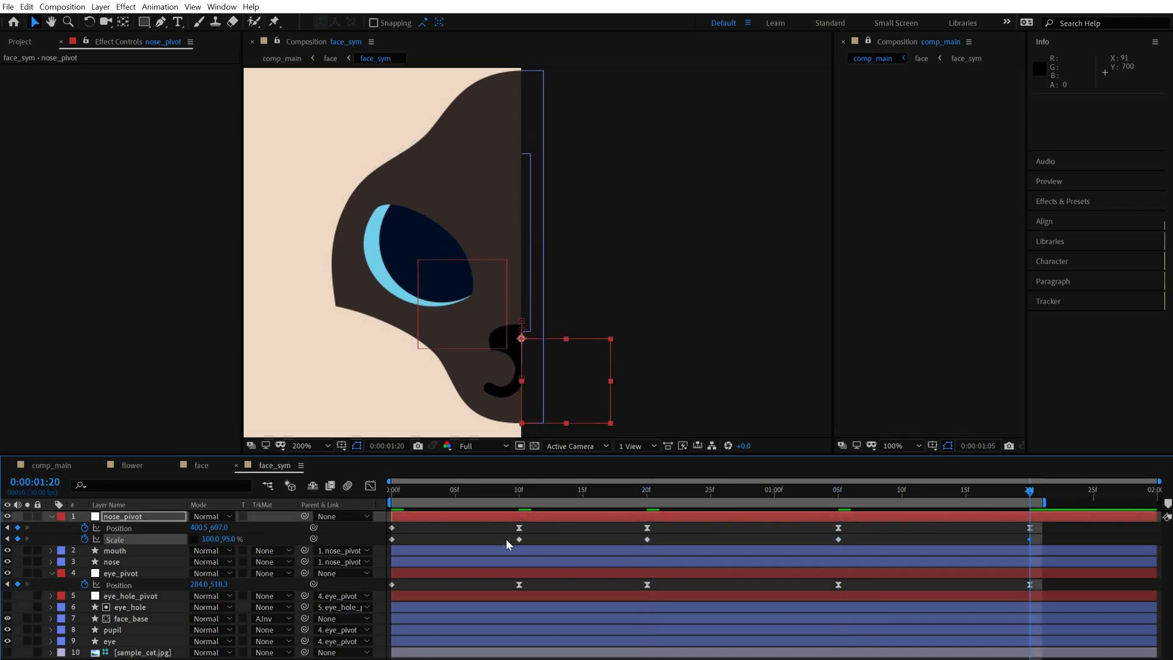
- Apply Easy Ease to nose_pivot's scale keyframes from frame 10 through 1:20 and preview the animation
drag(505, 539, 1030, 560)
key(F9)
key(F2)
key(space)
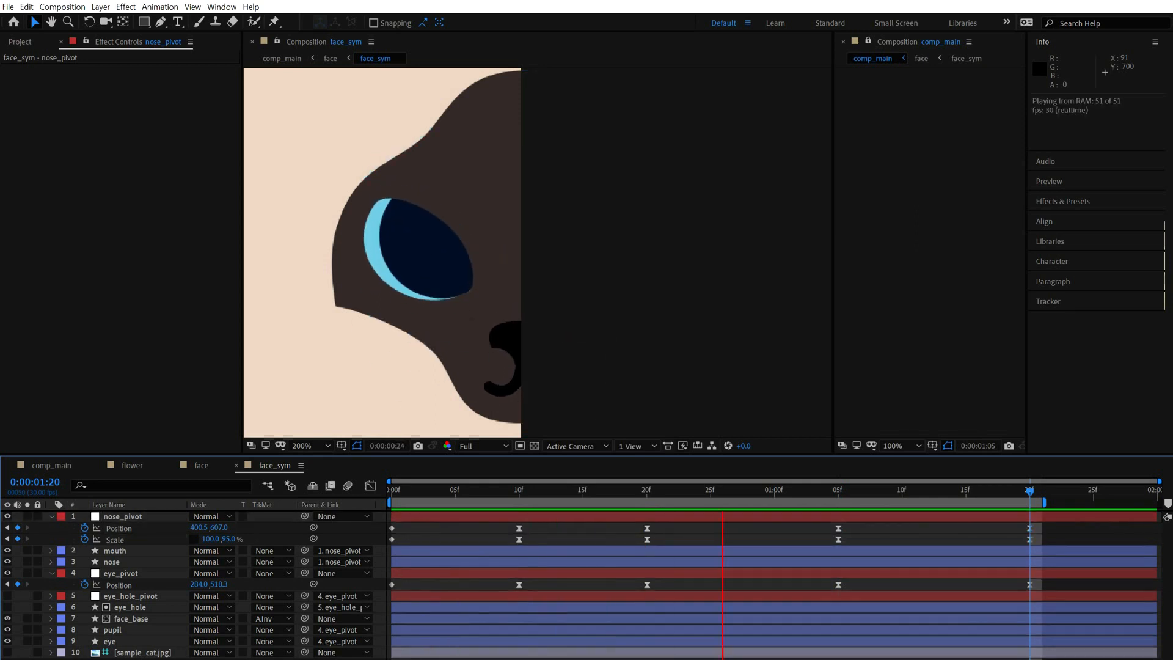
- Soften nose_pivot's vertical scale keyframes to 105% on frame 10, 98% on frame 20, 102% on 1:05 and 98% on 1:20
click(520, 491)
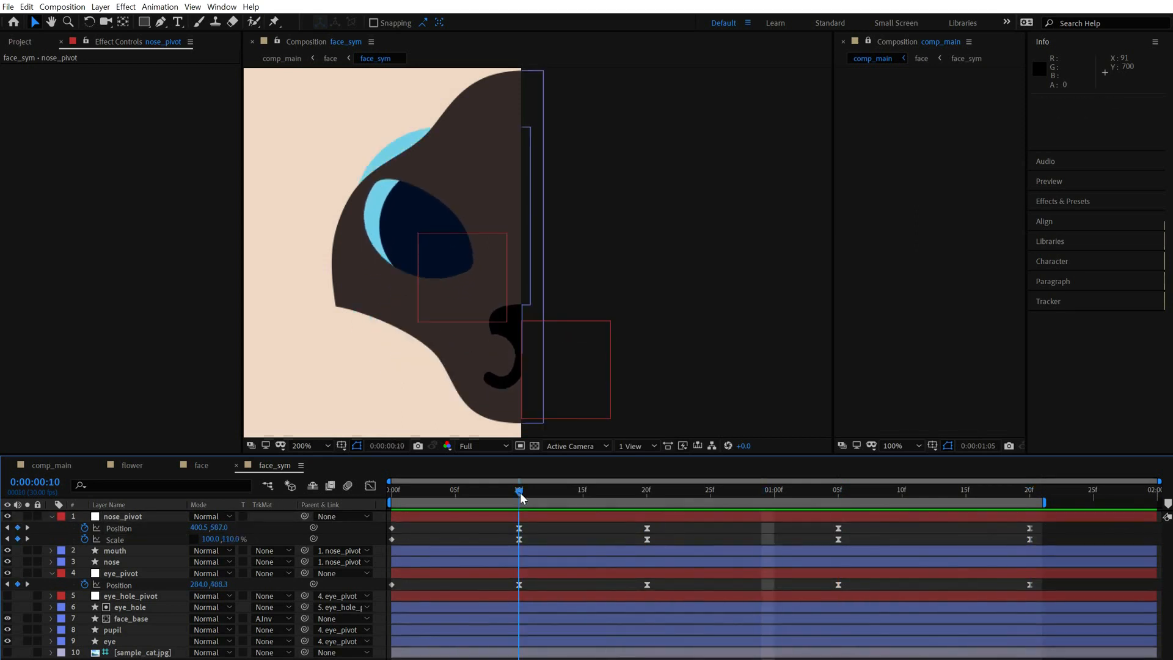
key(Return)
key(k)
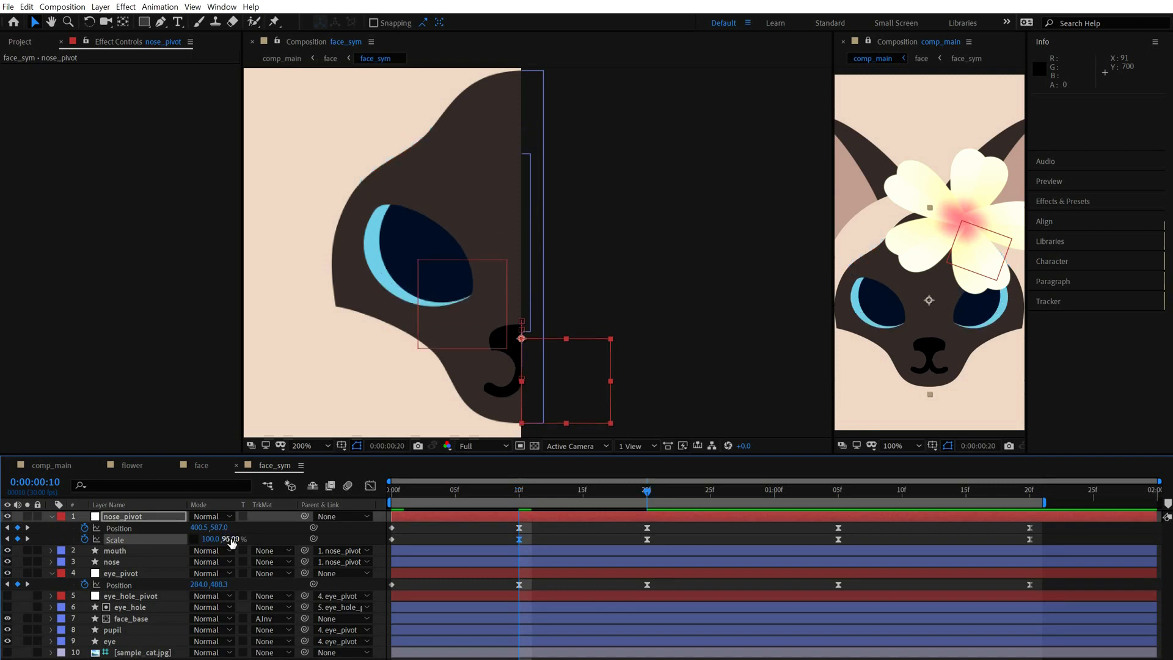
click(230, 539)
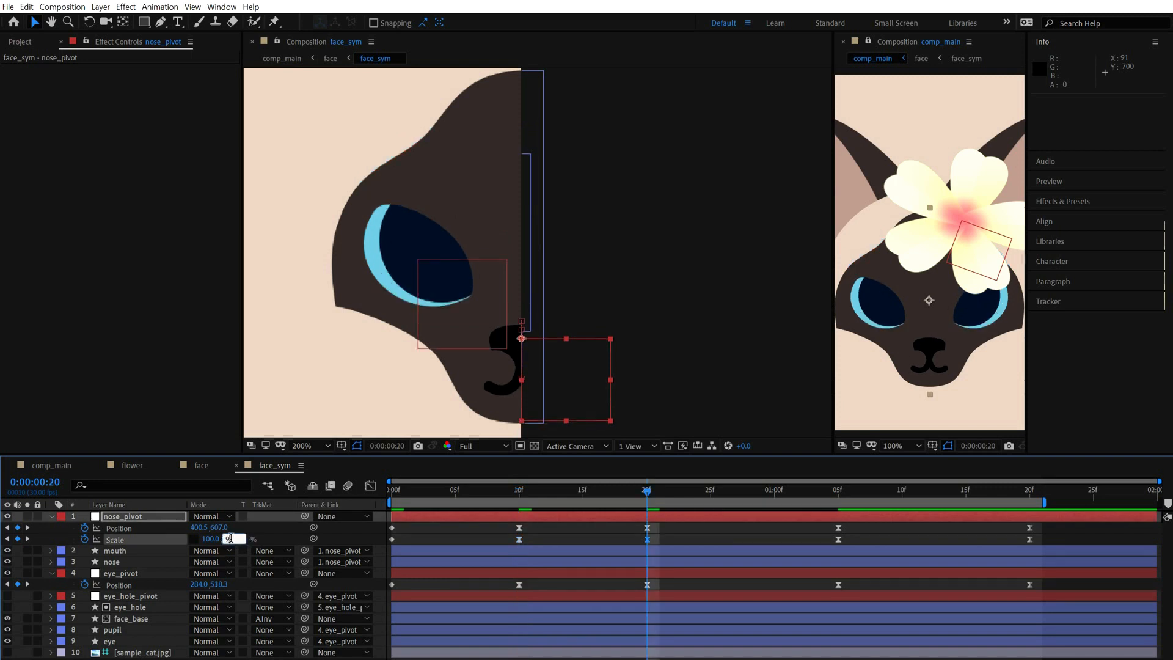
text(98.0)
key(Return)
text(k102)
key(Return)
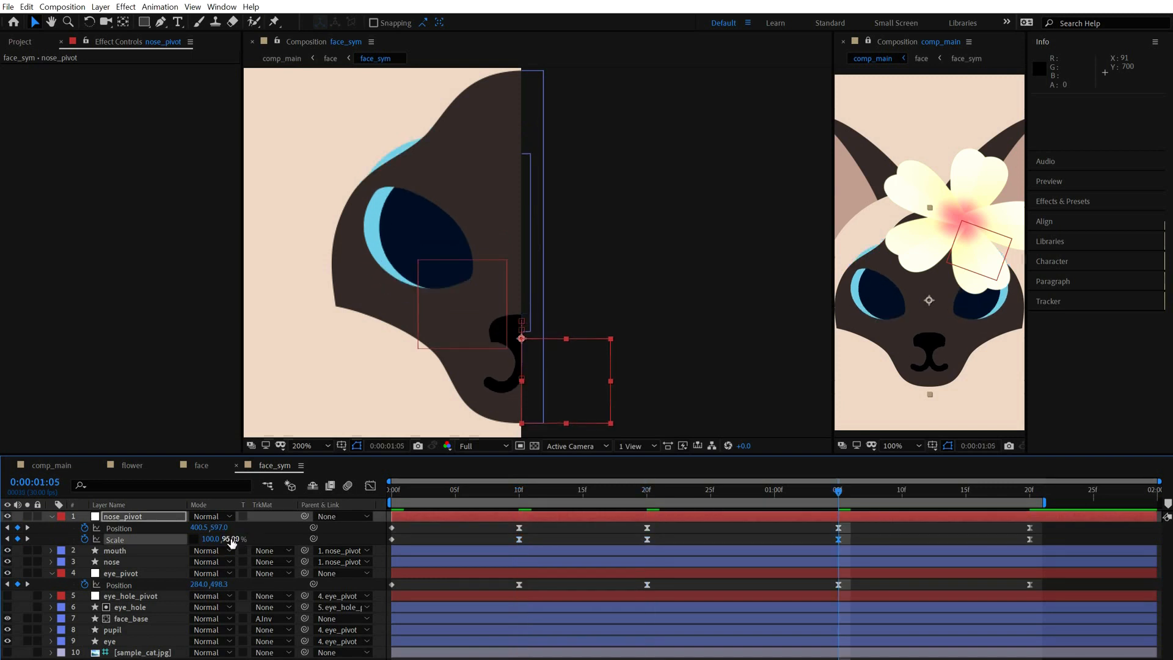
key(k)
click(229, 538)
- Set nose_pivot's vertical scale on frame 0 to 80%
key(Home)
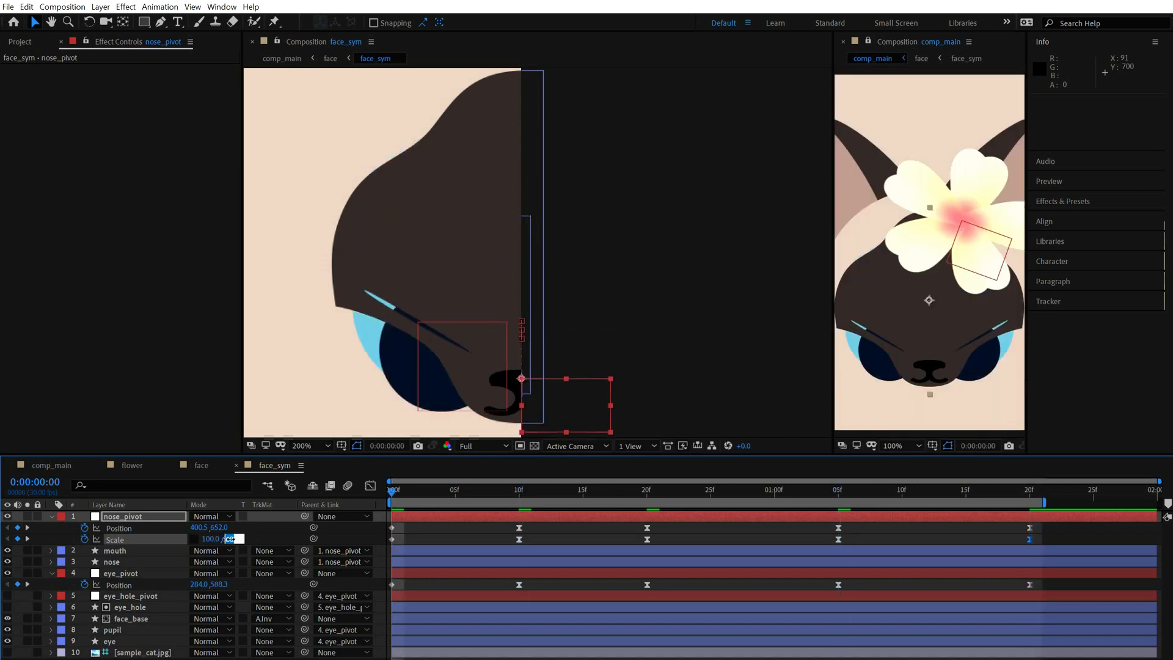
text(80)
key(Return)
- Move the mouth layer's anchor point to the mouth's upper end at the face's centre line
click(122, 552)
key(g)
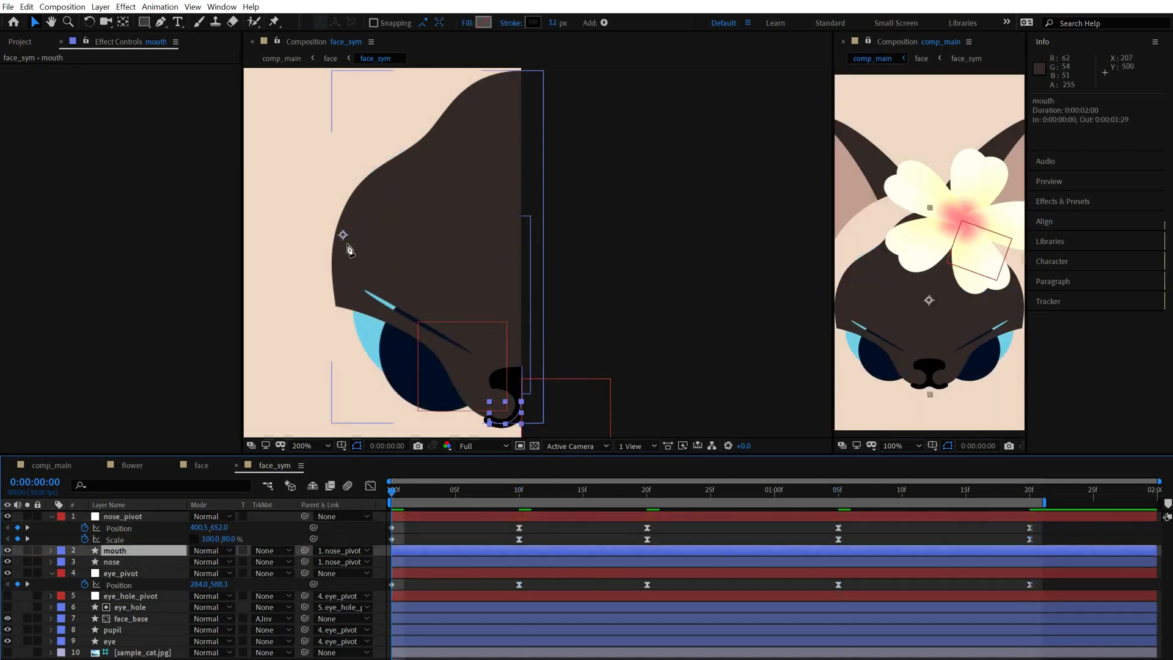
key(y)
drag(342, 234, 519, 395)
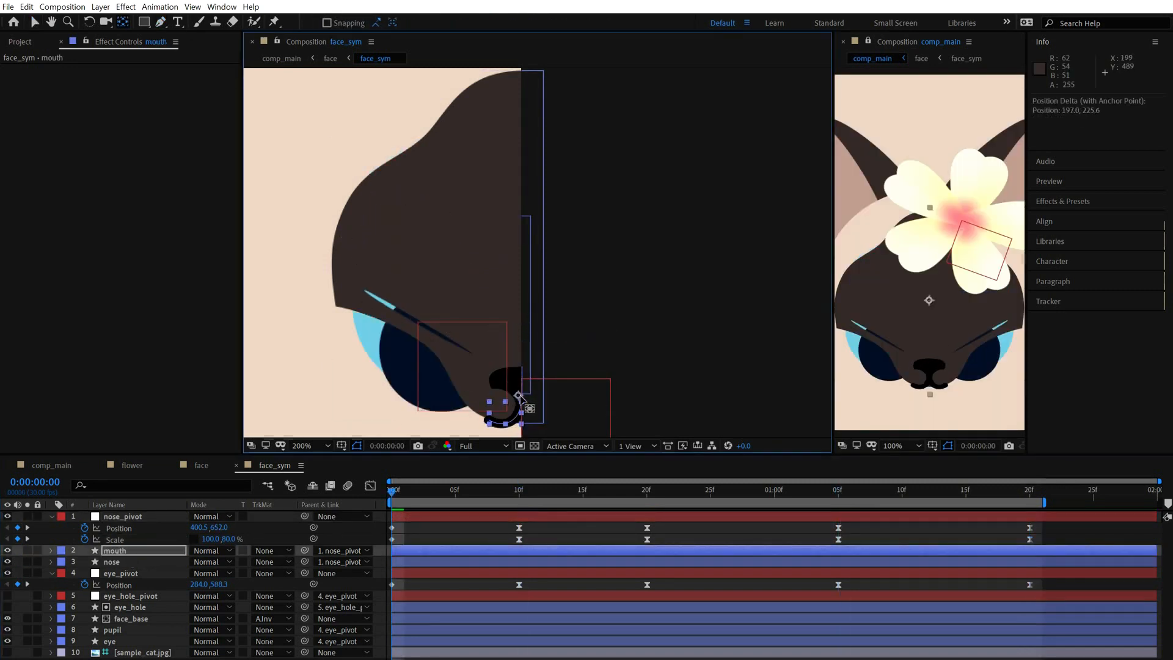
- Keyframe the mouth layer's unlinked scale at 100, 60% on frame 0 and 100, 120% on frame 10
key(v)
drag(406, 489, 257, 518)
key(s)
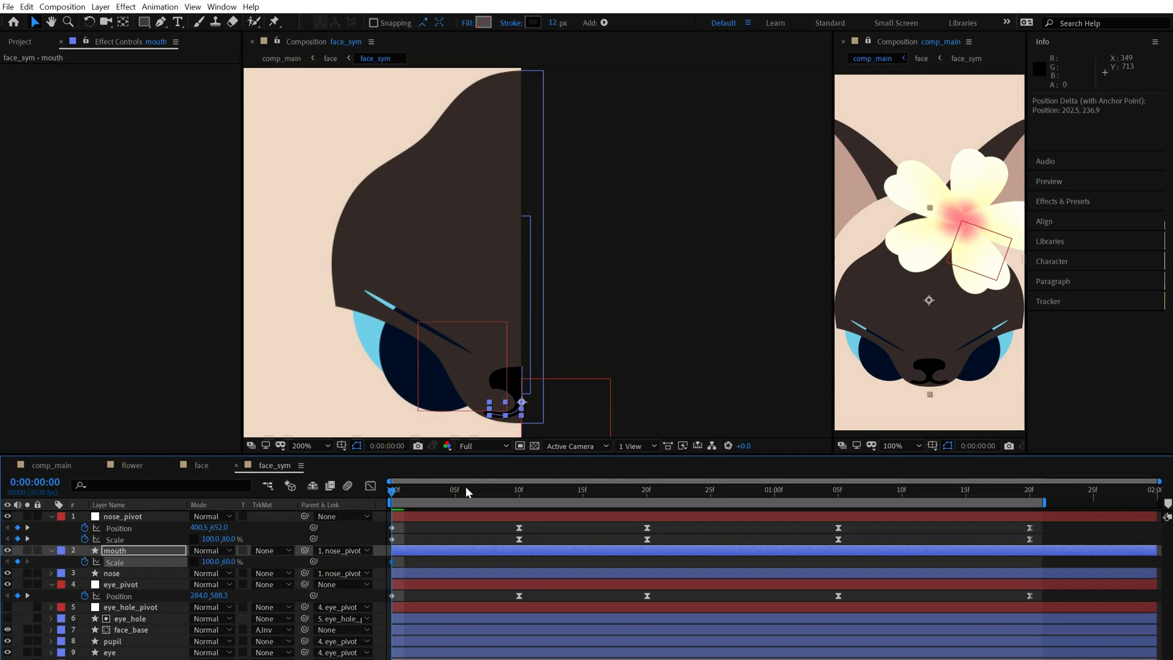
drag(466, 486, 519, 489)
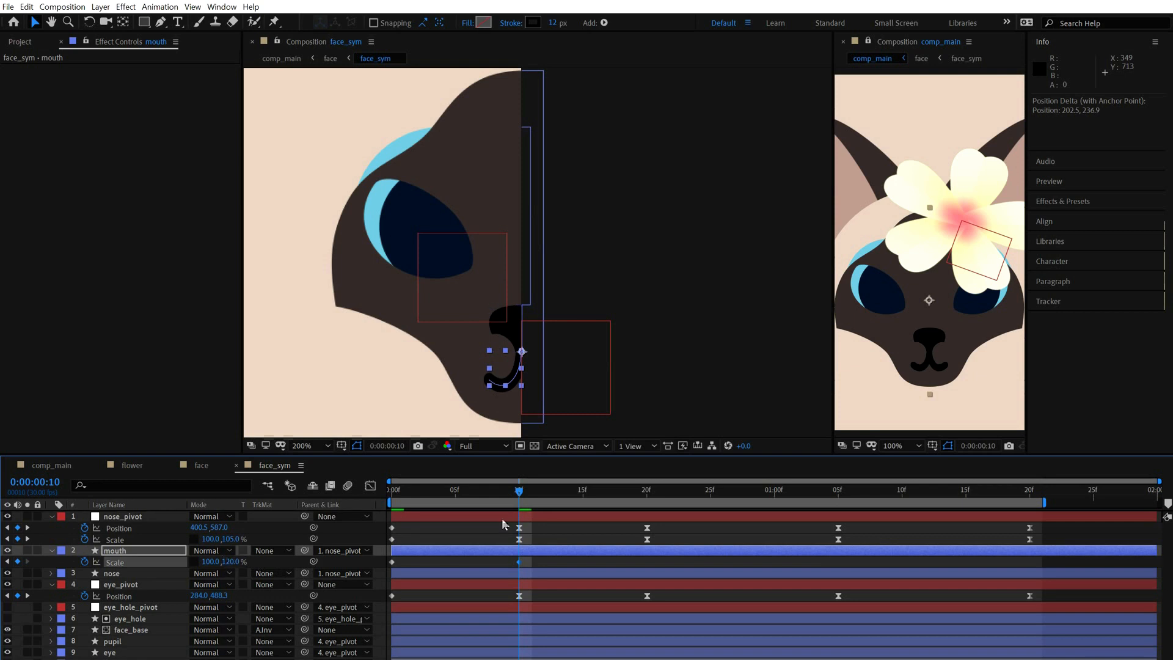
- Keyframe the mouth's vertical scale at 90% on frame 20, stretched taller on 1:05, and 90% on 1:20
drag(532, 496, 642, 516)
click(232, 562)
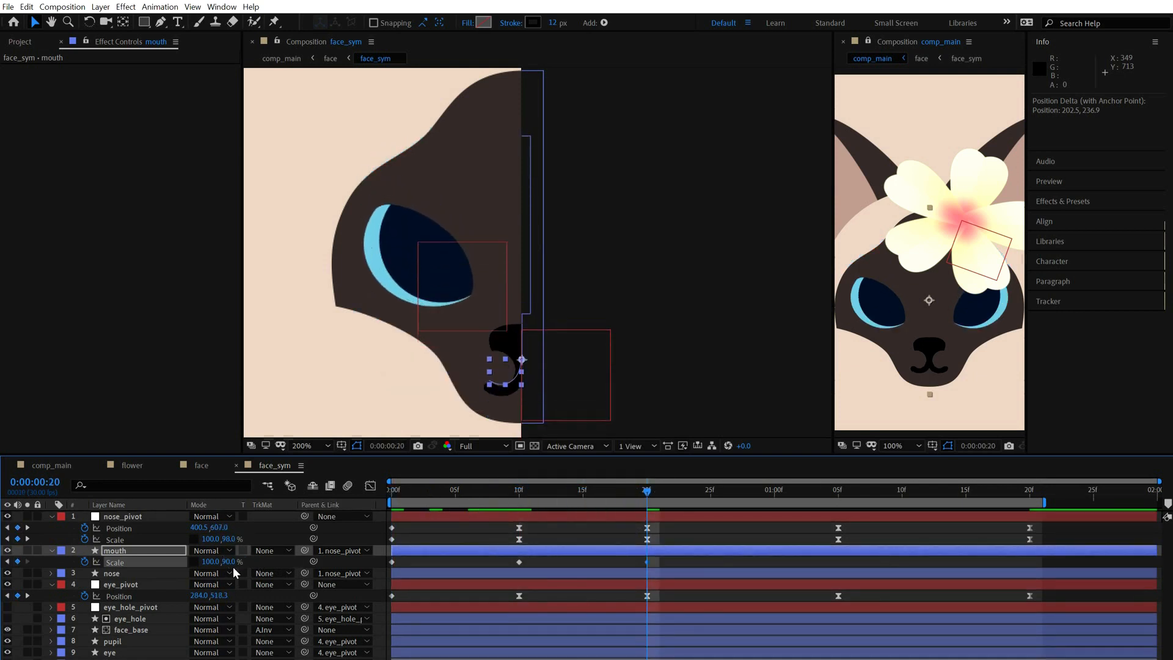
key(k)
click(229, 562)
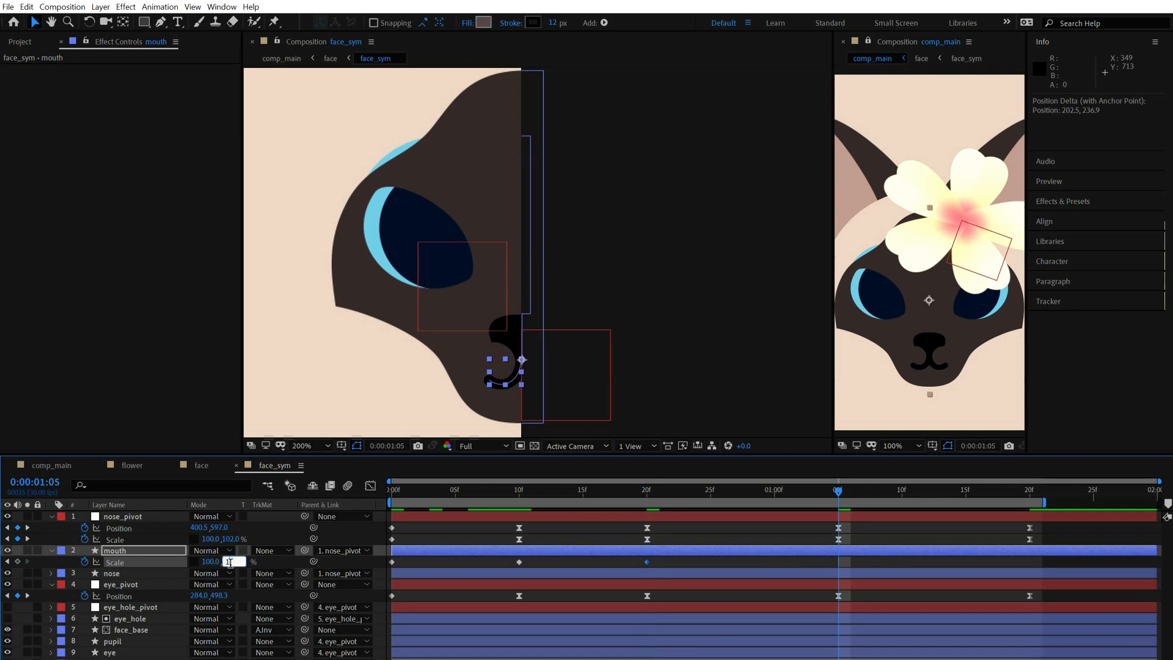
key(Return)
key(k)
click(229, 562)
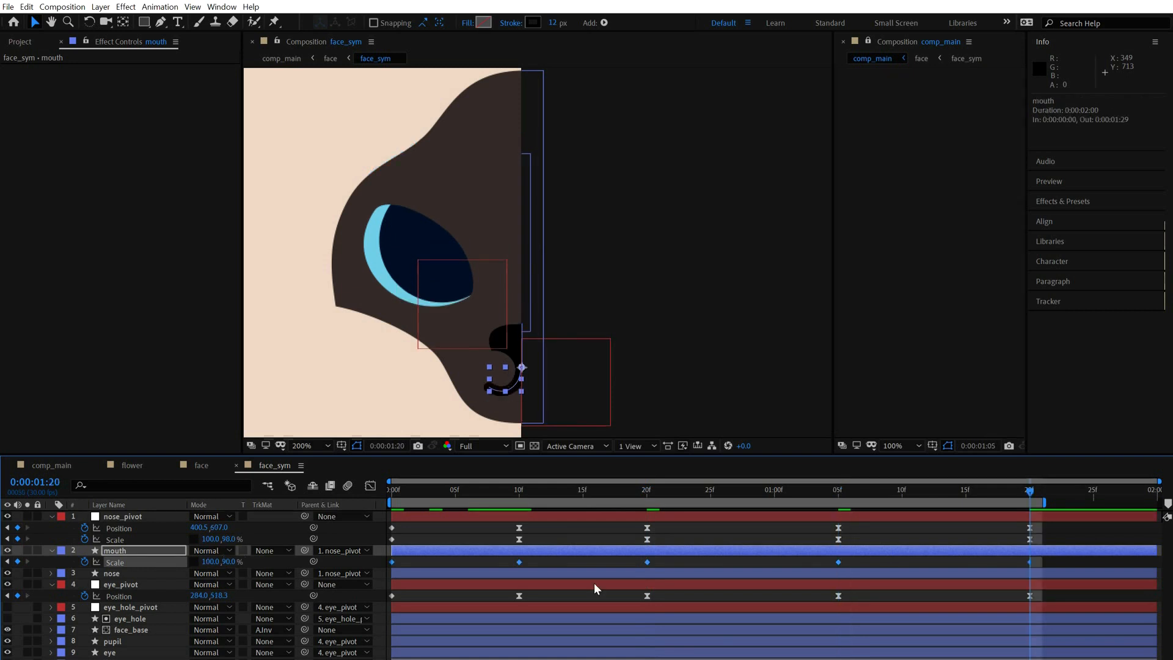
- Apply Easy Ease to the mouth's scale keyframes from frame 10 through 1:20 and preview the animation
drag(1045, 559, 500, 573)
key(F9)
key(F2)
key(j)
key(k)
key(j)
key(k)
key(space)
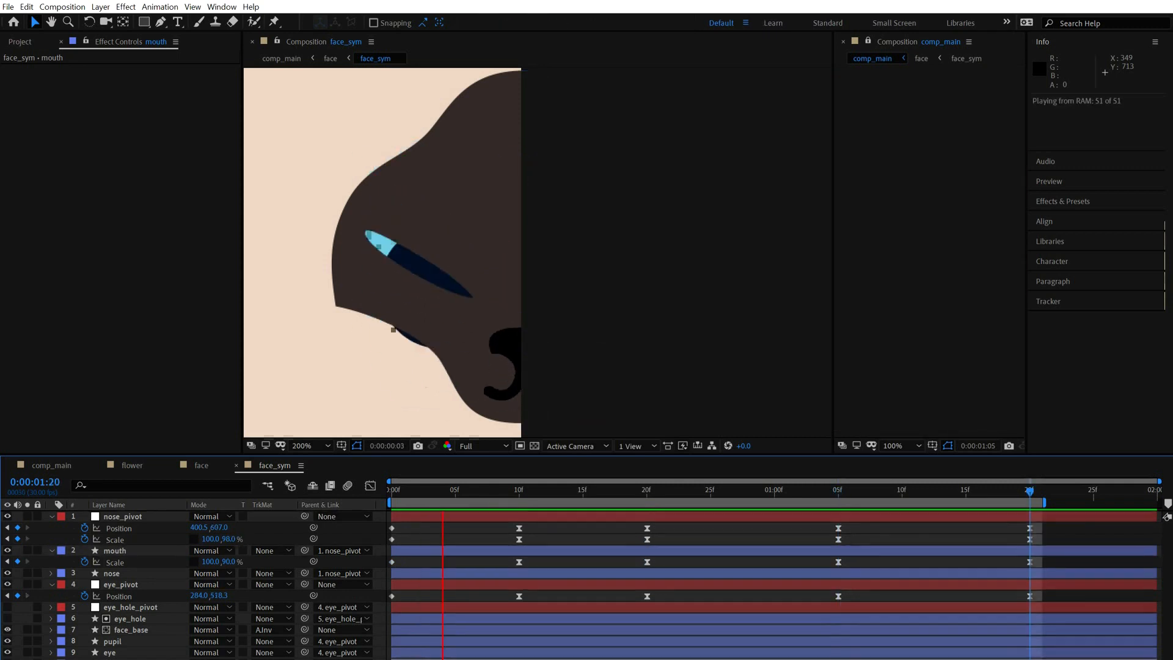
- Reduce the mouth's vertical stretch on the 1:05 keyframe and set its vertical scale on 1:20 to 95%
click(232, 561)
text(10)
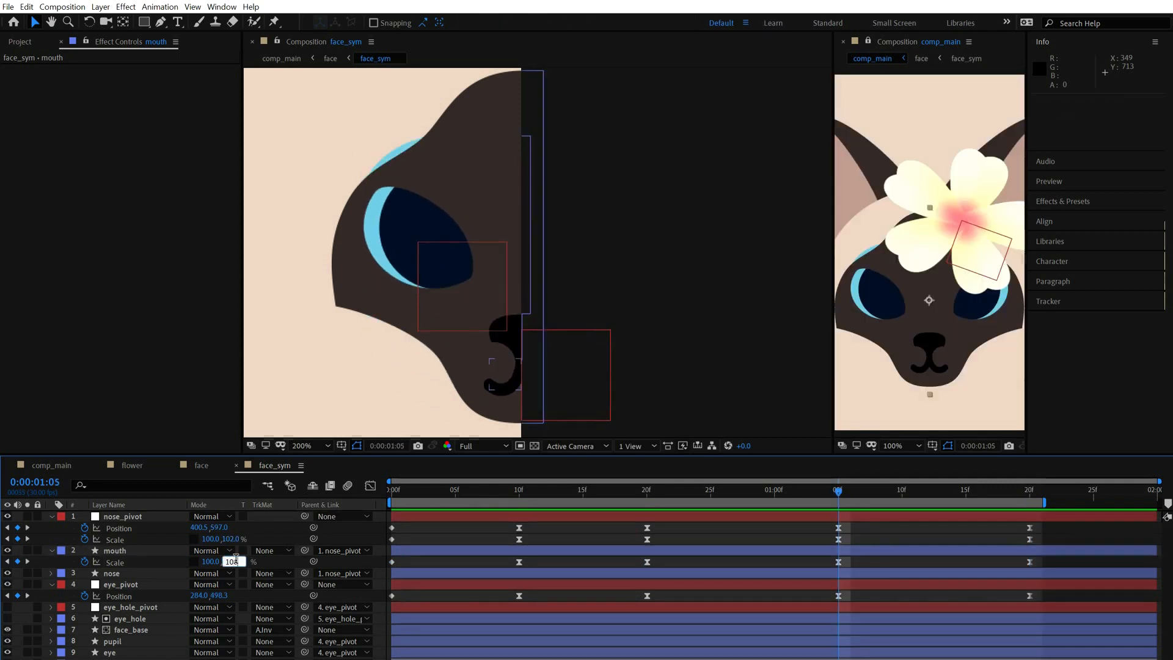
text(8.3)
key(Return)
key(Return)
key(k)
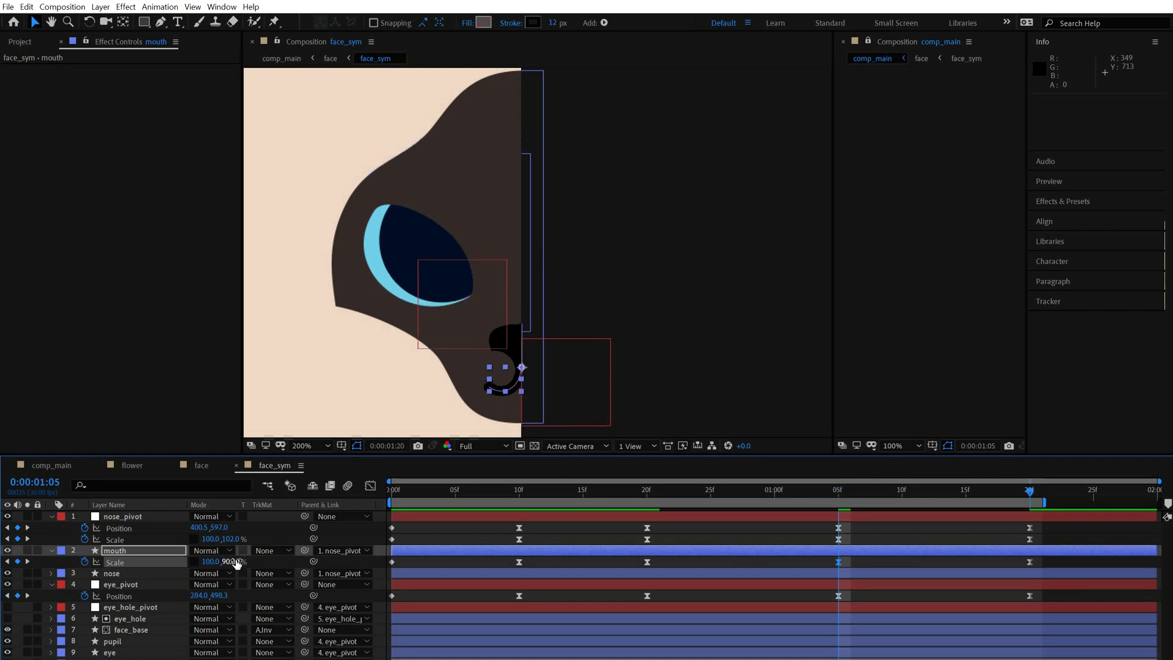
click(236, 562)
text(95)
key(Return)
- Adjust the mouth's vertical scale keyframe on frame 20 and set the one on frame 10 to 110%
key(j)
key(j)
click(236, 560)
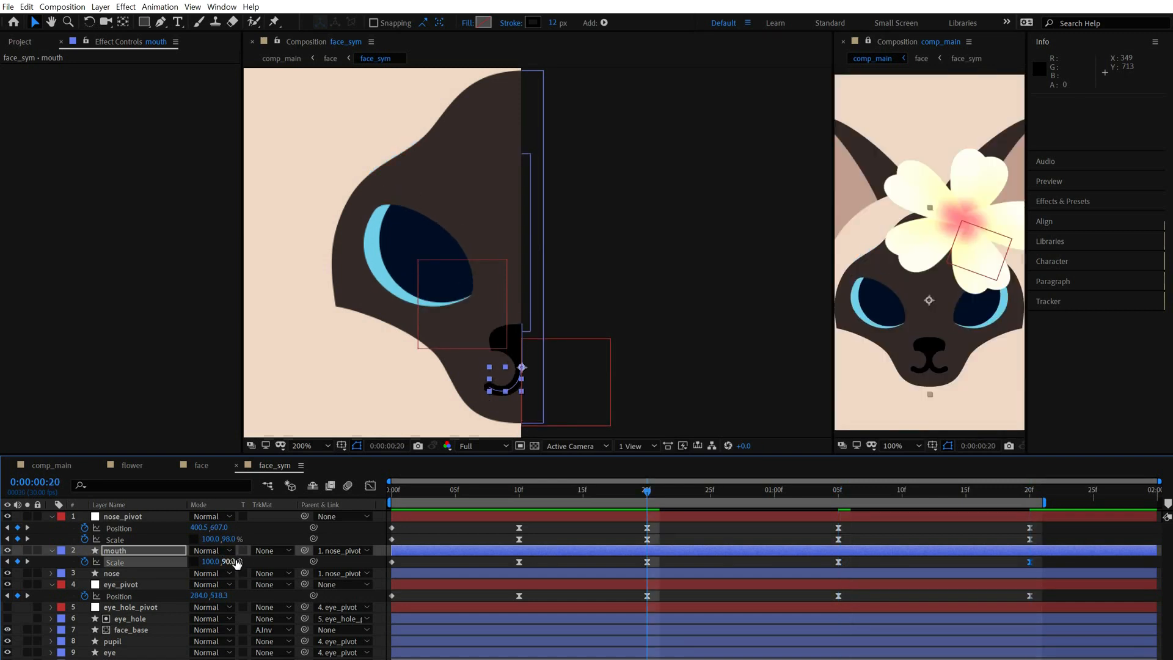
key(Return)
key(j)
click(236, 561)
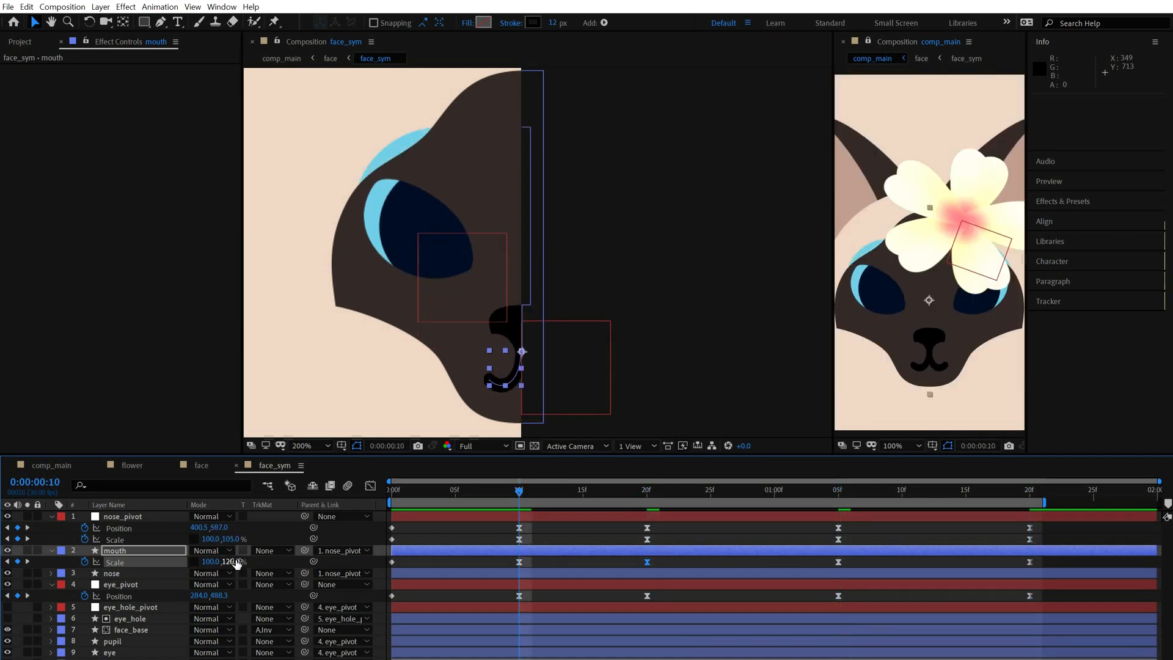
text(110)
key(Return)
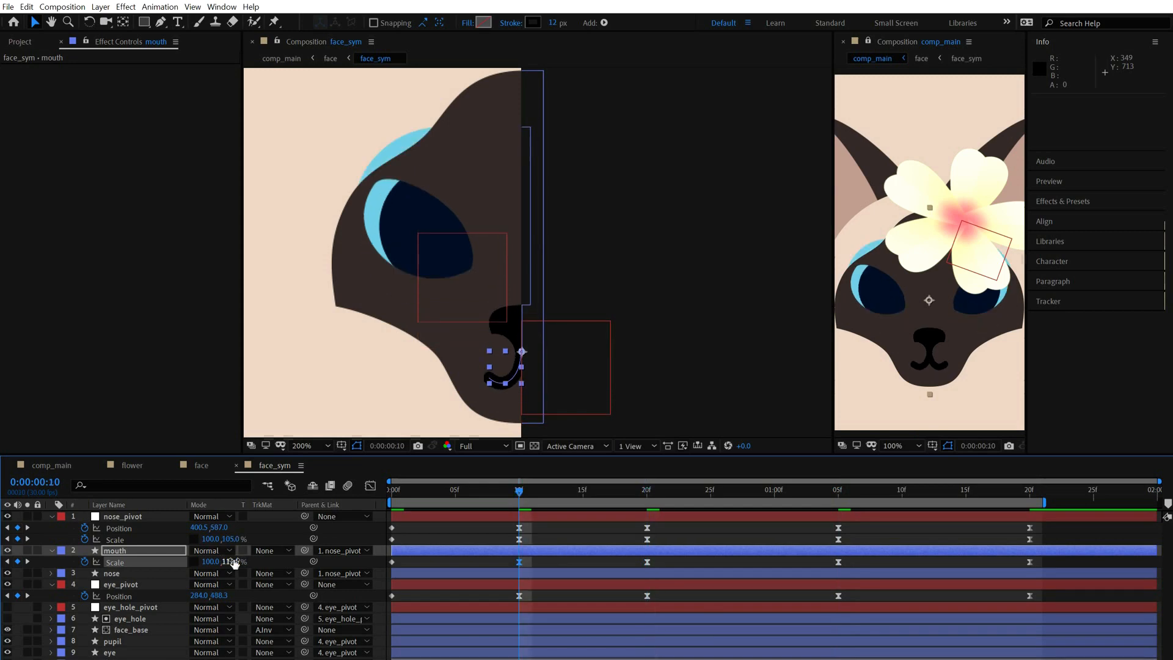
- Shift all nose_pivot, mouth and eye_pivot keyframes after frame 10 four frames later and extend the work area to cover the last ones
key(space)
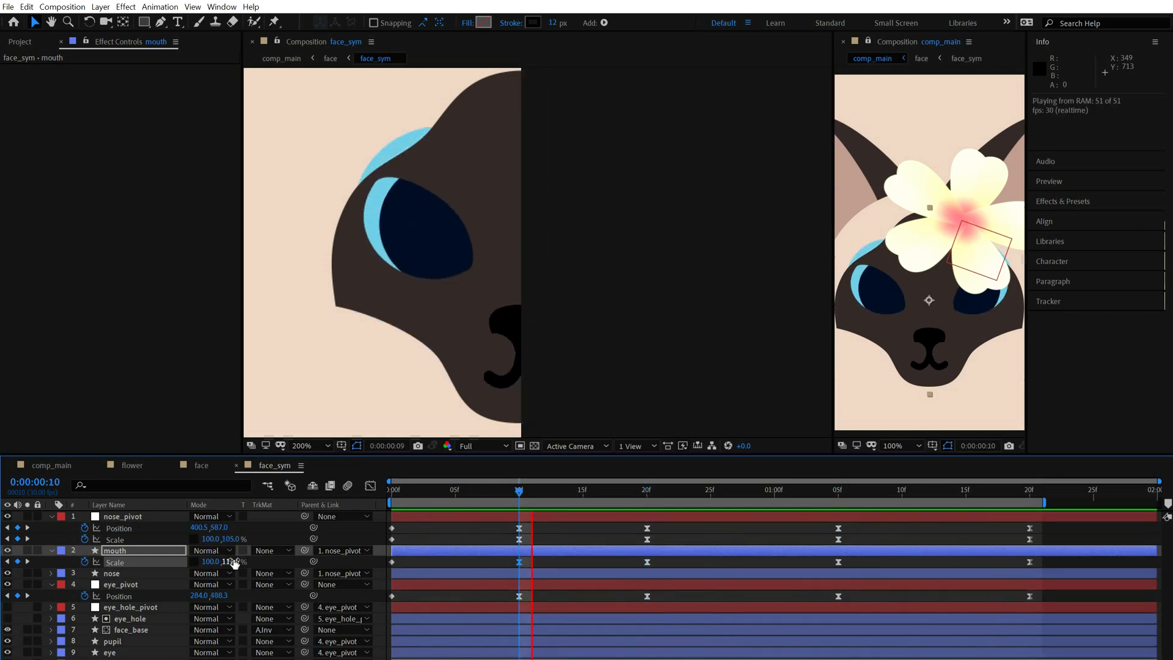
key(space)
drag(614, 525, 1106, 655)
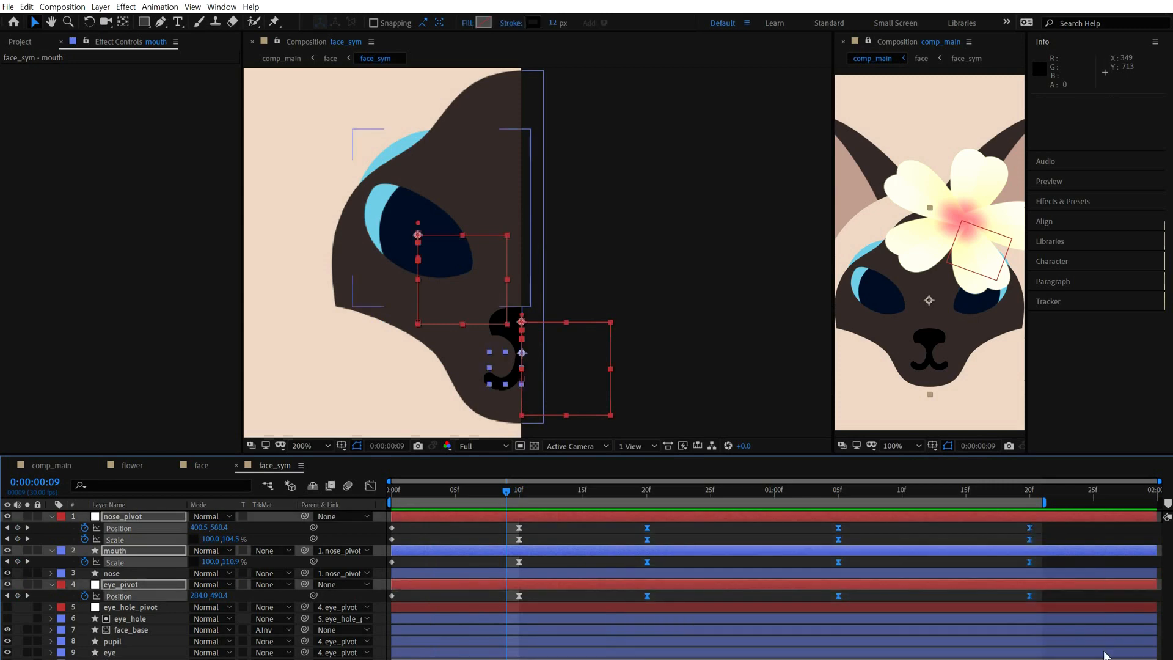
key(alt+Right)
key(space)
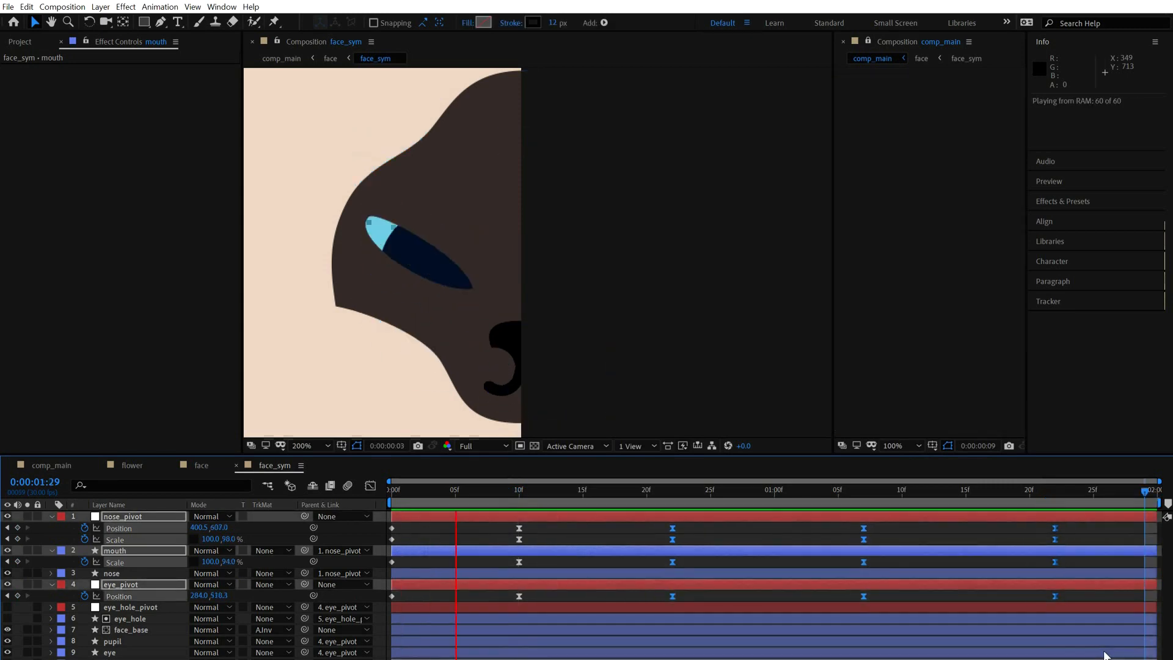
key(alt+Right)
key(alt+Right)
key(space)
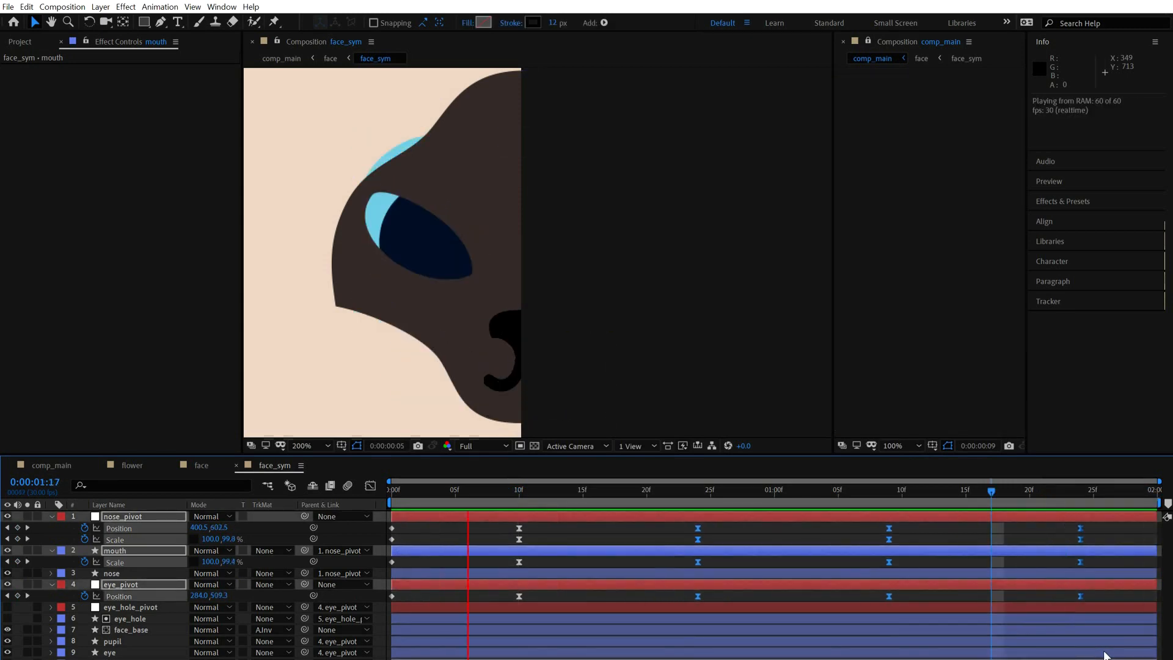
key(n)
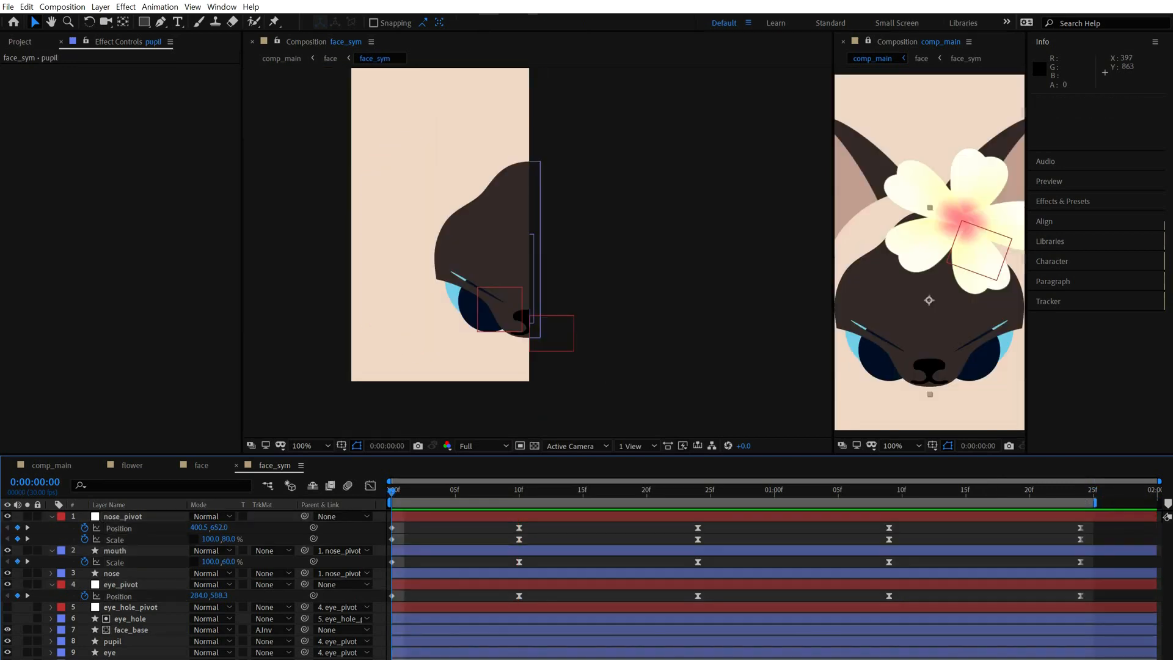
- Collapse the keyframed properties and move face_base's anchor point onto the face's centre line at the nose
key(u)
click(126, 540)
click(127, 584)
key(y)
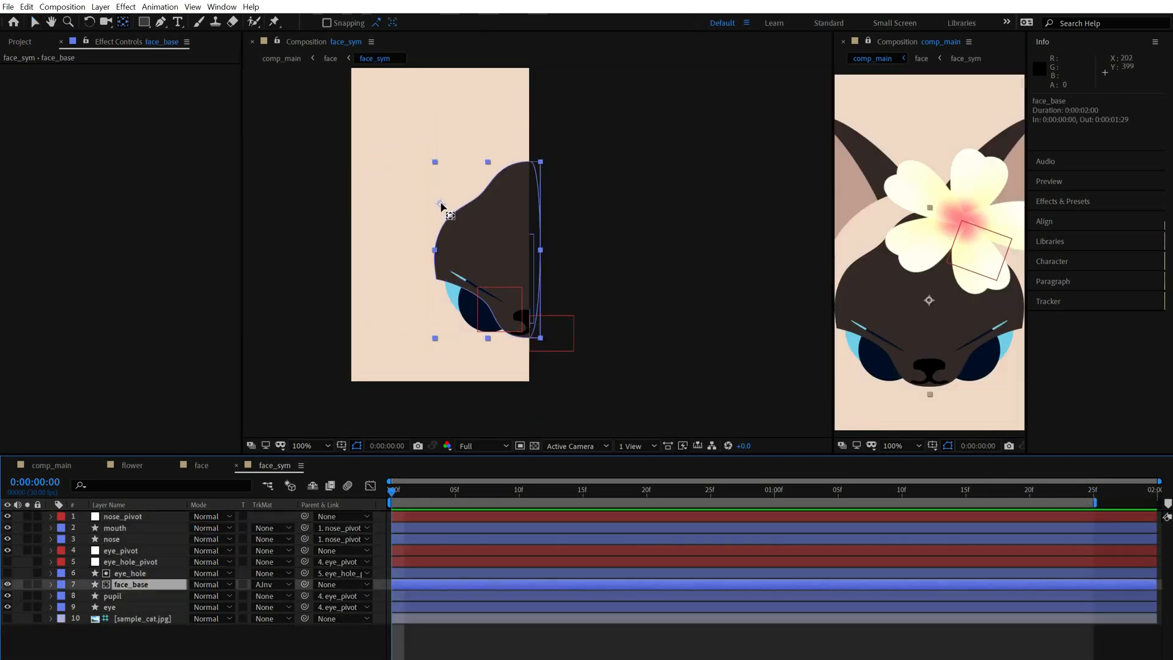
drag(441, 206, 527, 310)
scroll(527, 310, up, 2)
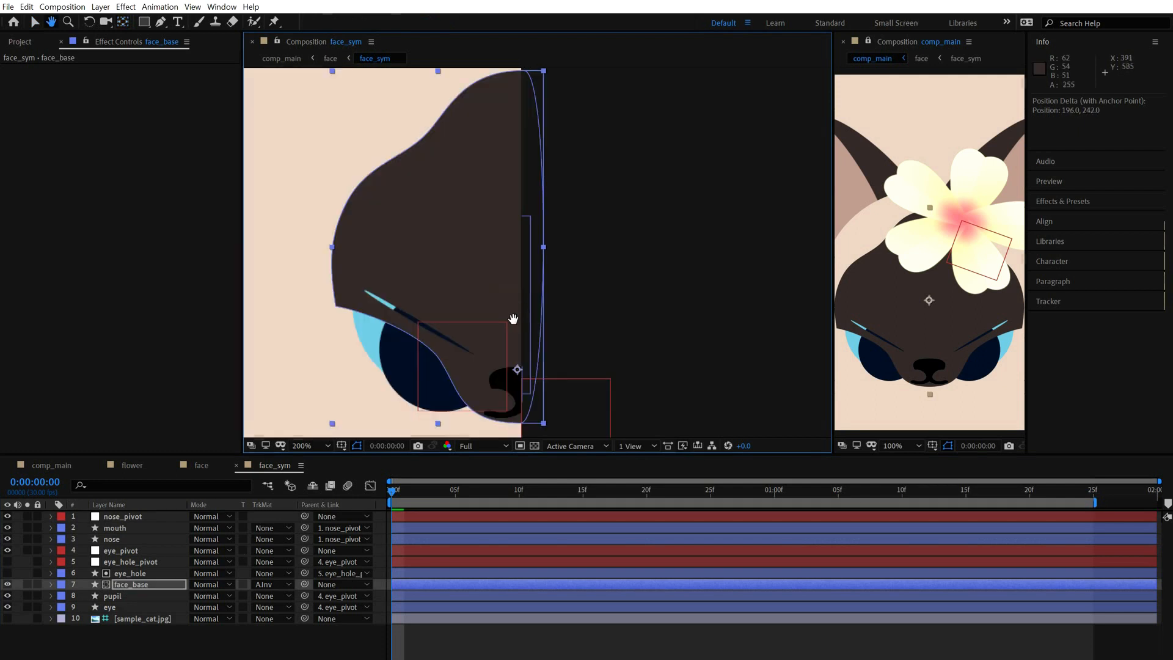
- Test a vertical squash of face_base to 84%, lower its anchor point slightly along the centre line, and restore the scale to 100%
key(s)
click(194, 596)
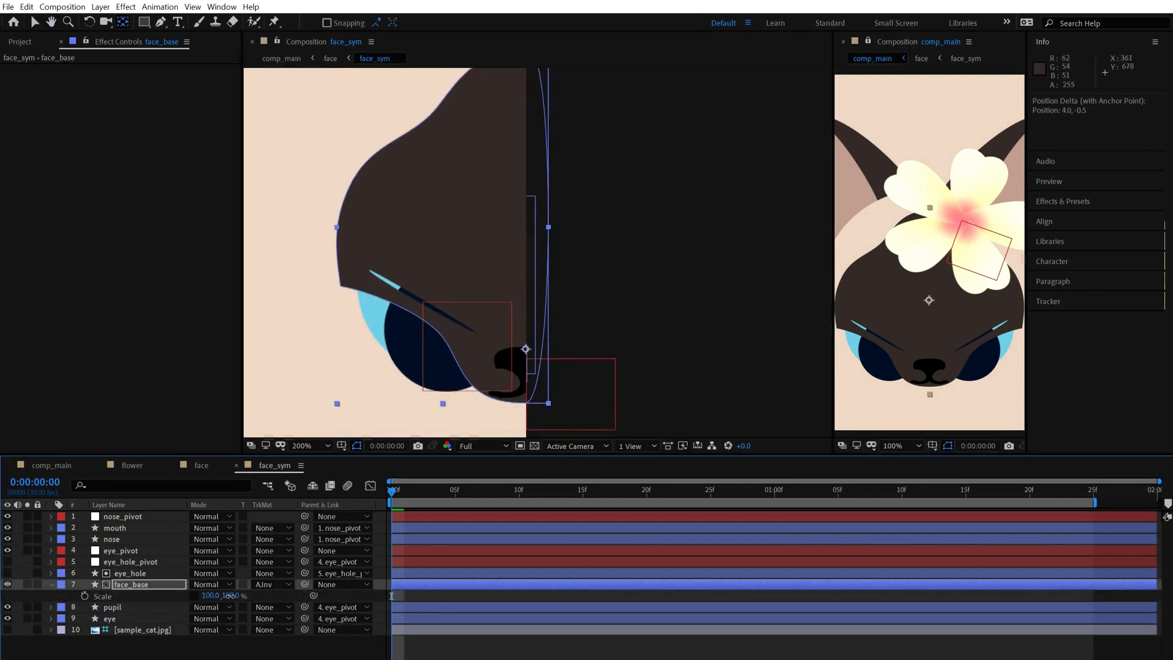
drag(229, 595, 219, 596)
scroll(494, 374, up, 1)
drag(499, 380, 559, 223)
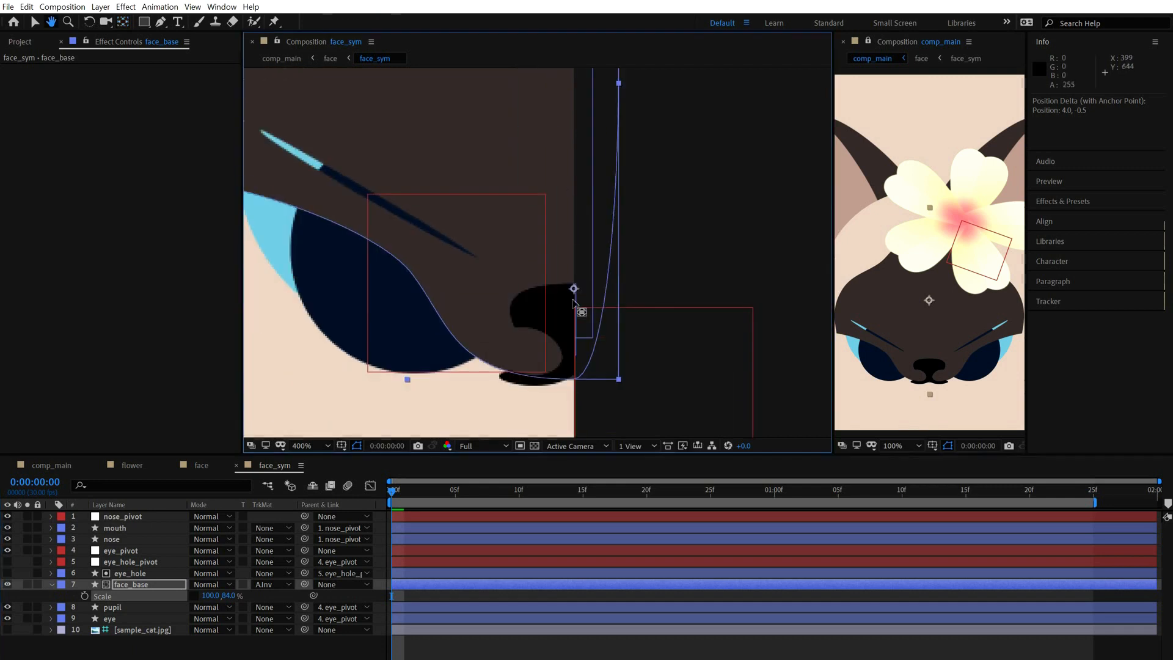
key(ctrl+z)
scroll(574, 317, down, 2)
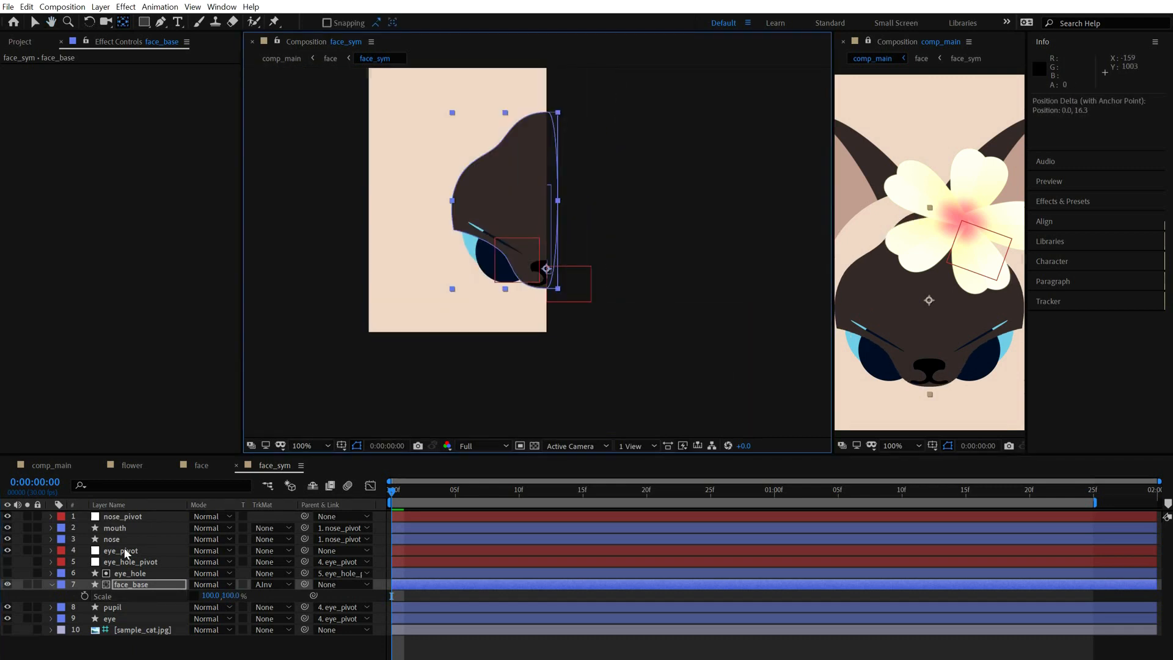
- Add face_base scale keyframes on frames 10, 24, 1:09 and 1:24, aligned with eye_pivot's position keyframes
click(122, 551)
key(u)
click(519, 491)
click(85, 607)
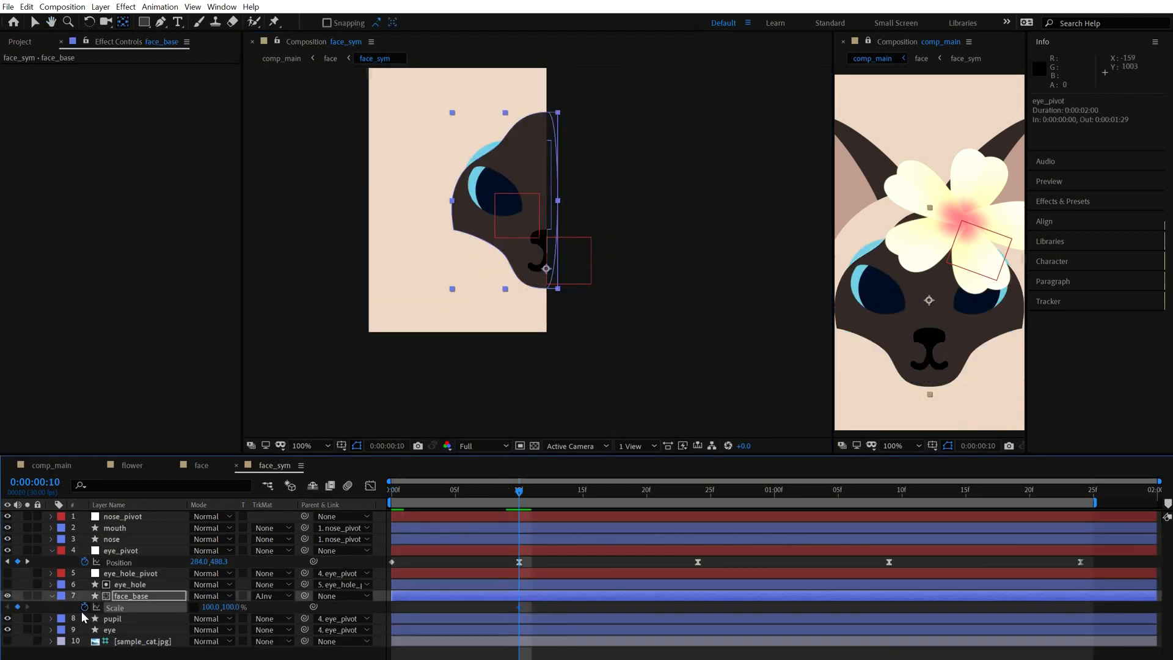
key(k)
click(17, 606)
key(k)
click(17, 607)
key(k)
click(17, 606)
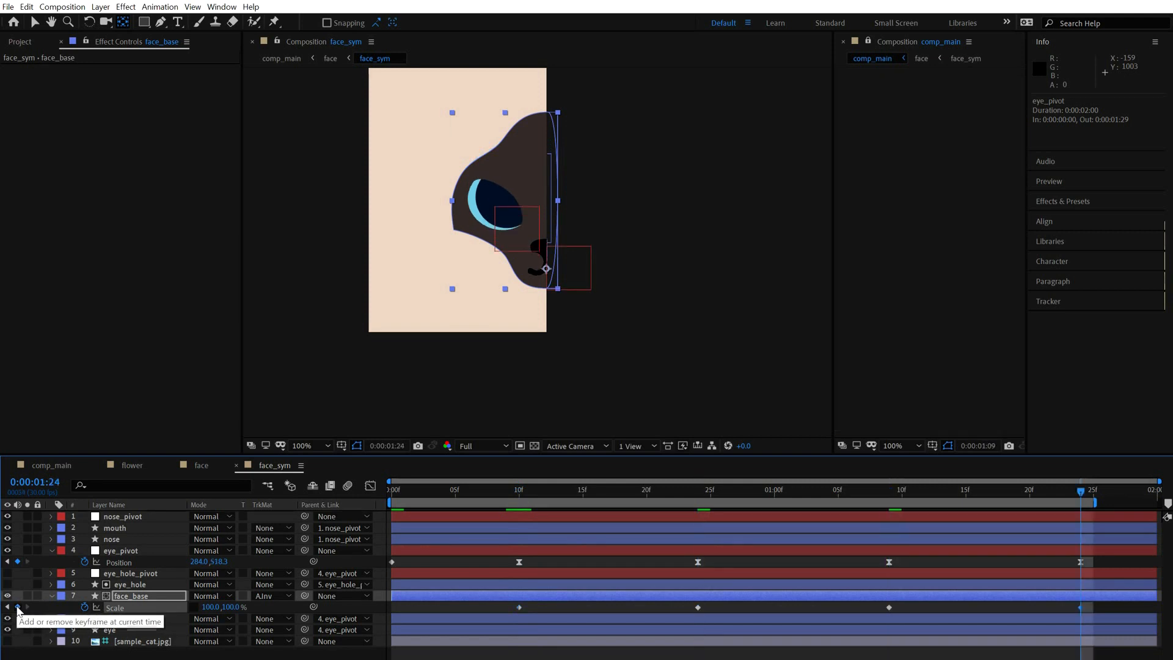
- Keyframe face_base's vertical scale at 85% on frame 0
key(Home)
click(235, 606)
text(80)
key(Return)
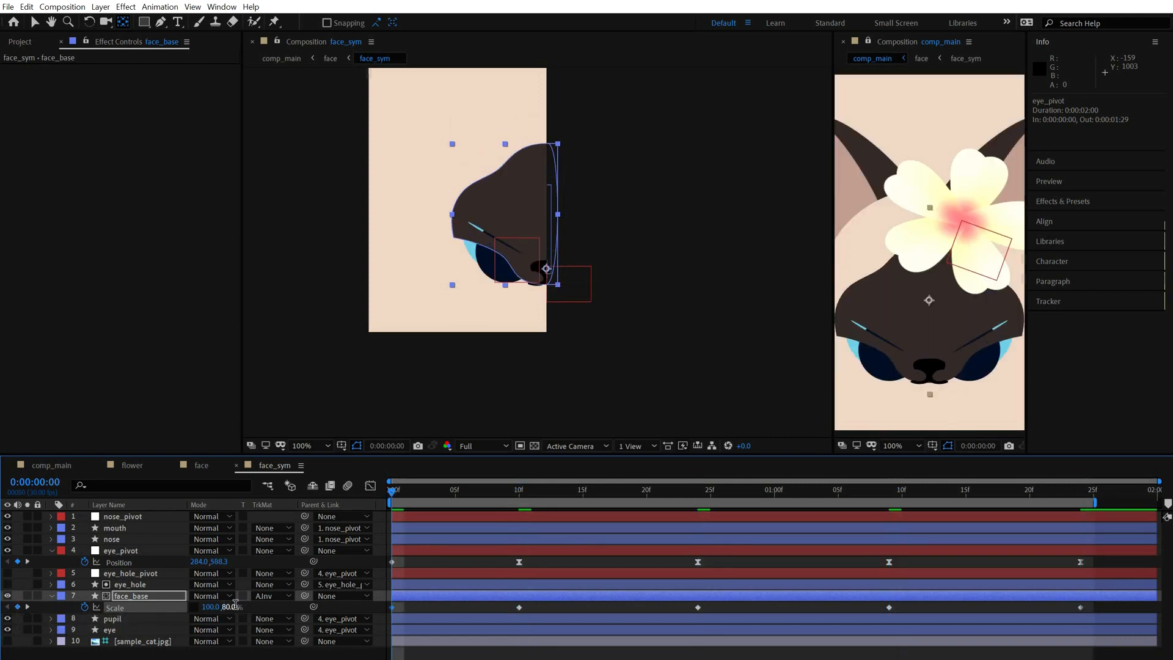
key(Return)
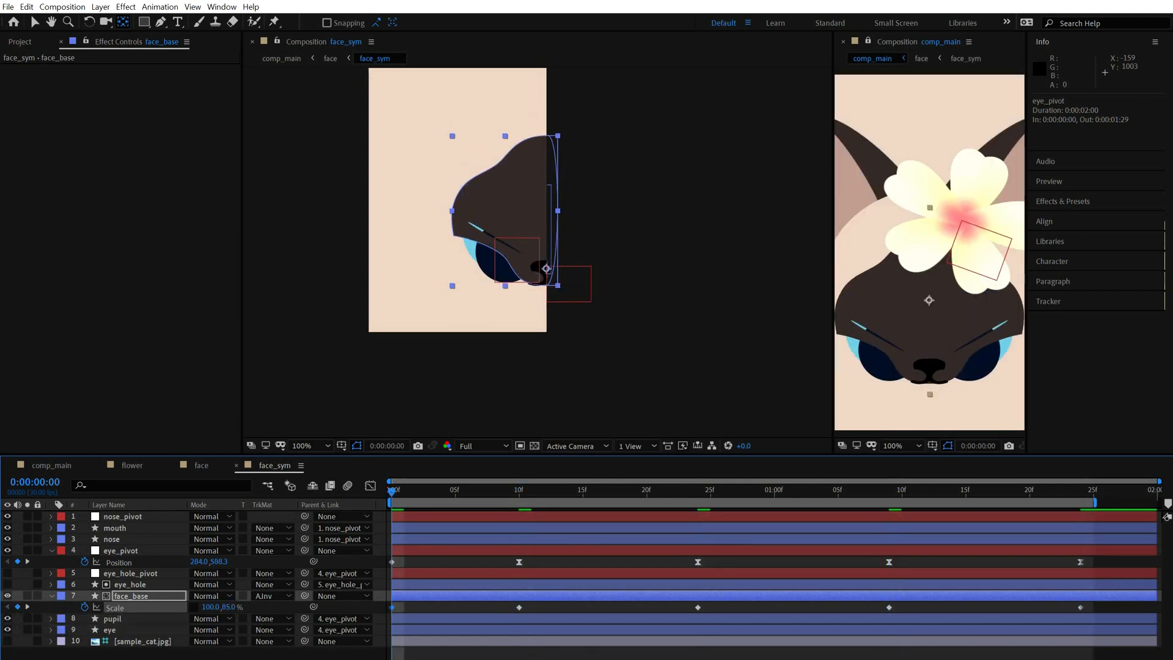
- Set face_base's vertical scale to 105% on frame 10 and 96% on frame 24
key(k)
click(232, 607)
text(105)
key(Return)
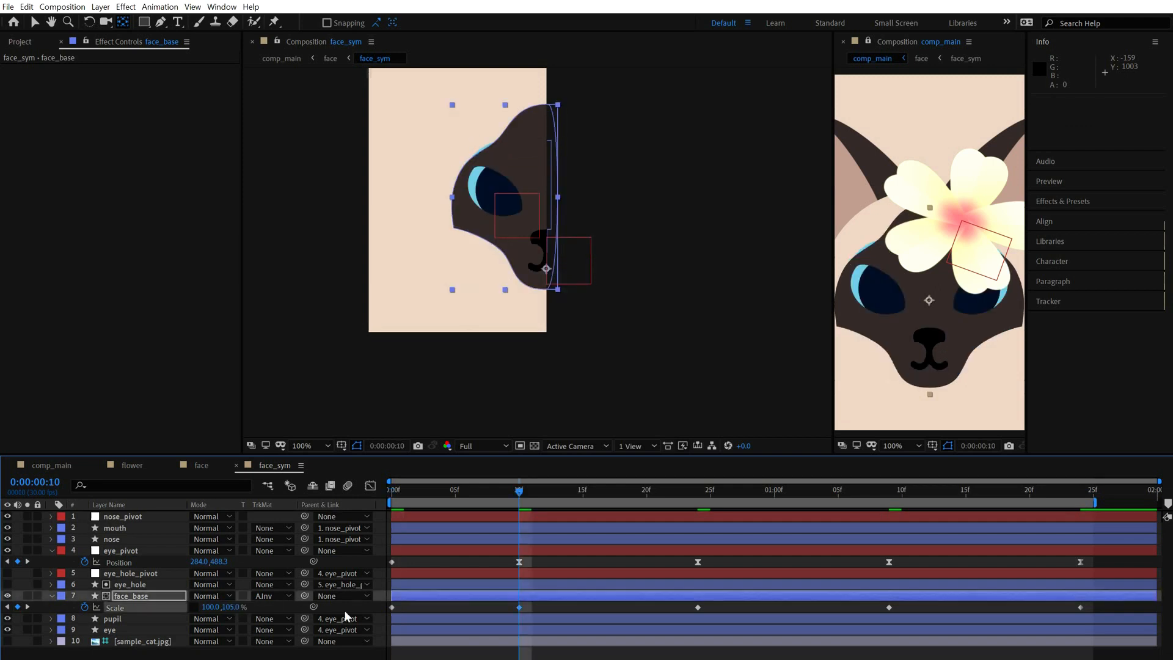
key(F2)
text(k)
text(96)
key(Return)
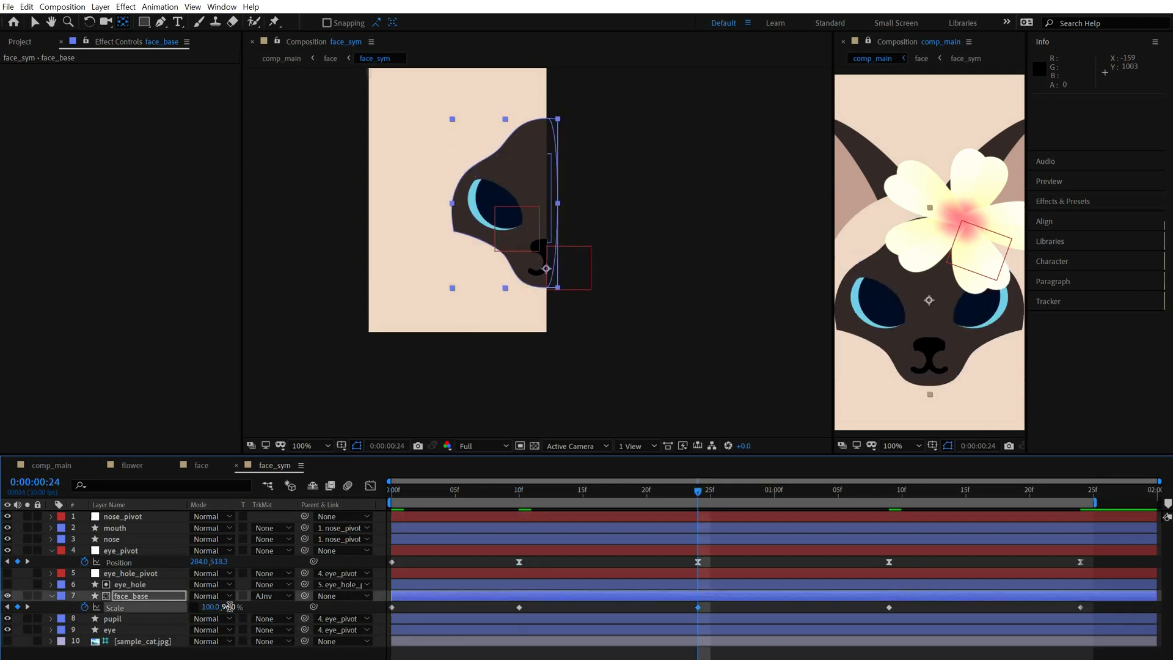
- Set face_base's vertical scale to 102% on the 1:09 keyframe and 98% on the 1:24 keyframe
key(F2)
key(k)
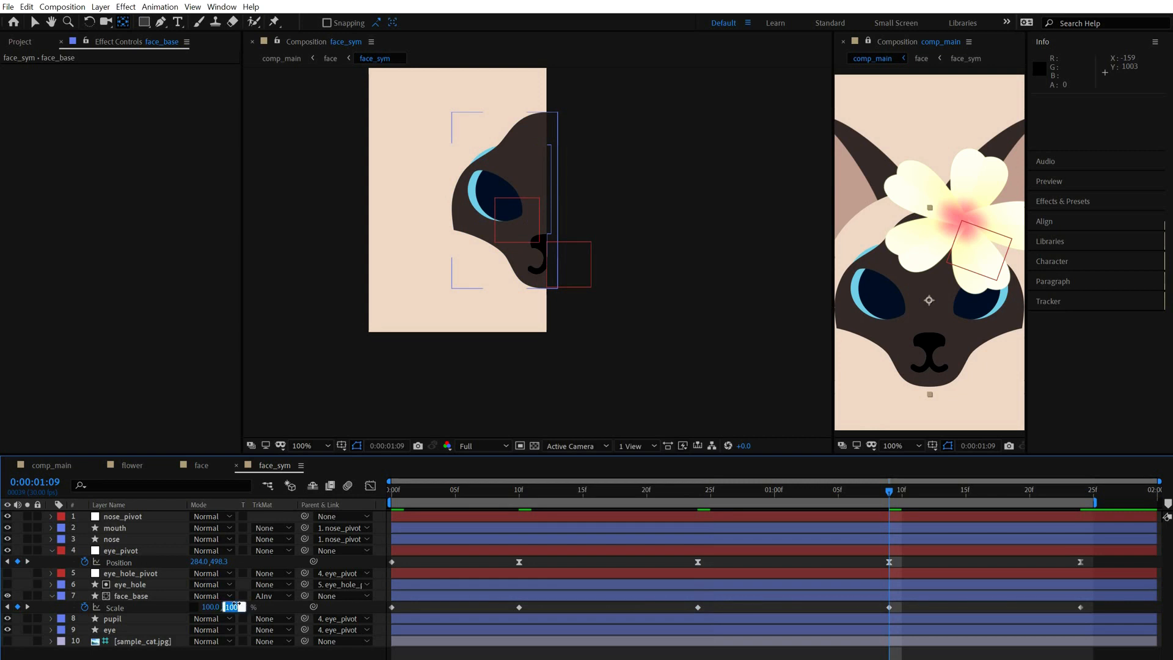
key(Return)
click(681, 651)
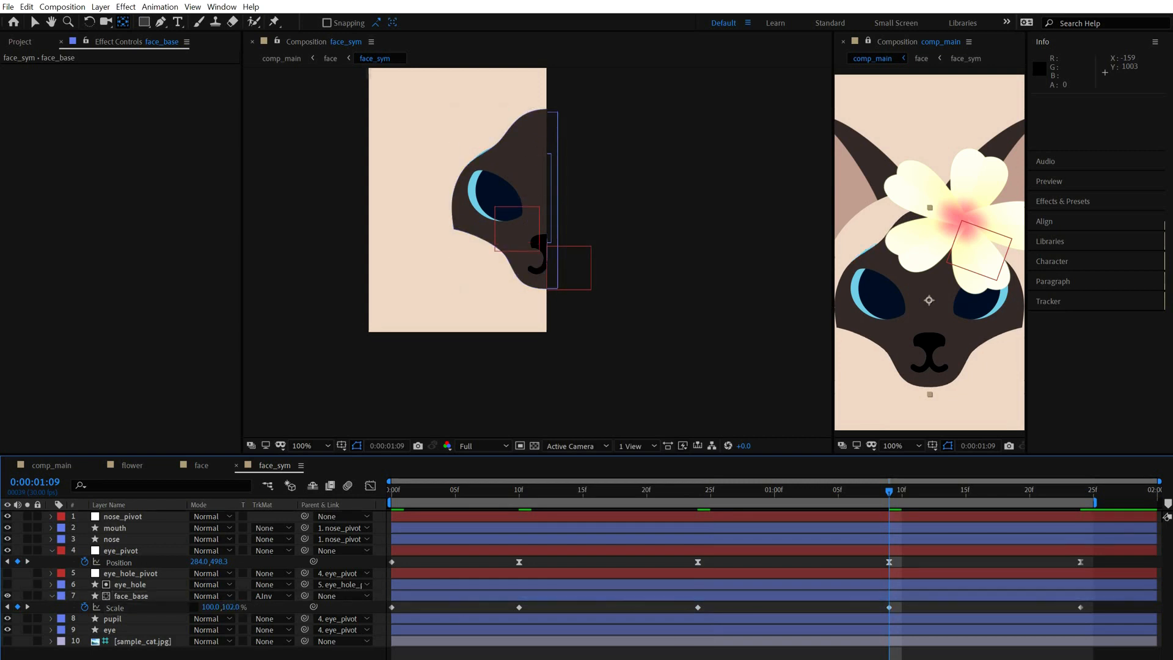
key(k)
click(231, 608)
text(98)
key(Return)
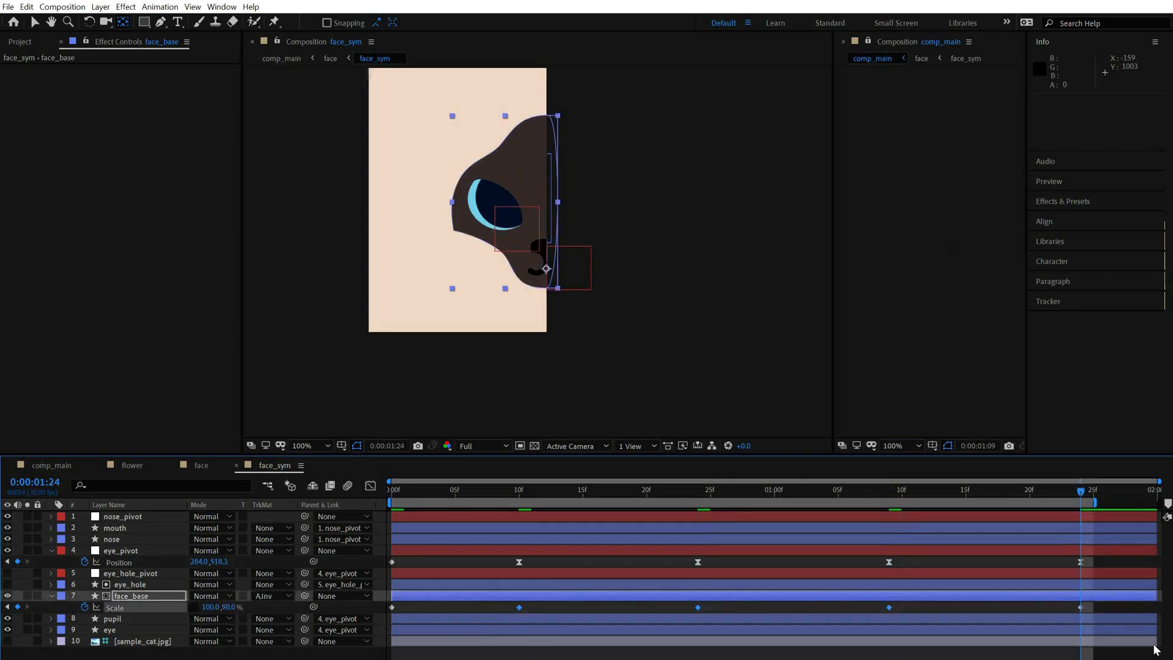
- Apply Easy Ease to face_base's scale keyframes from frame 10 through 1:24 and preview the animation
drag(1101, 604, 450, 653)
key(F9)
key(F2)
key(v)
key(space)
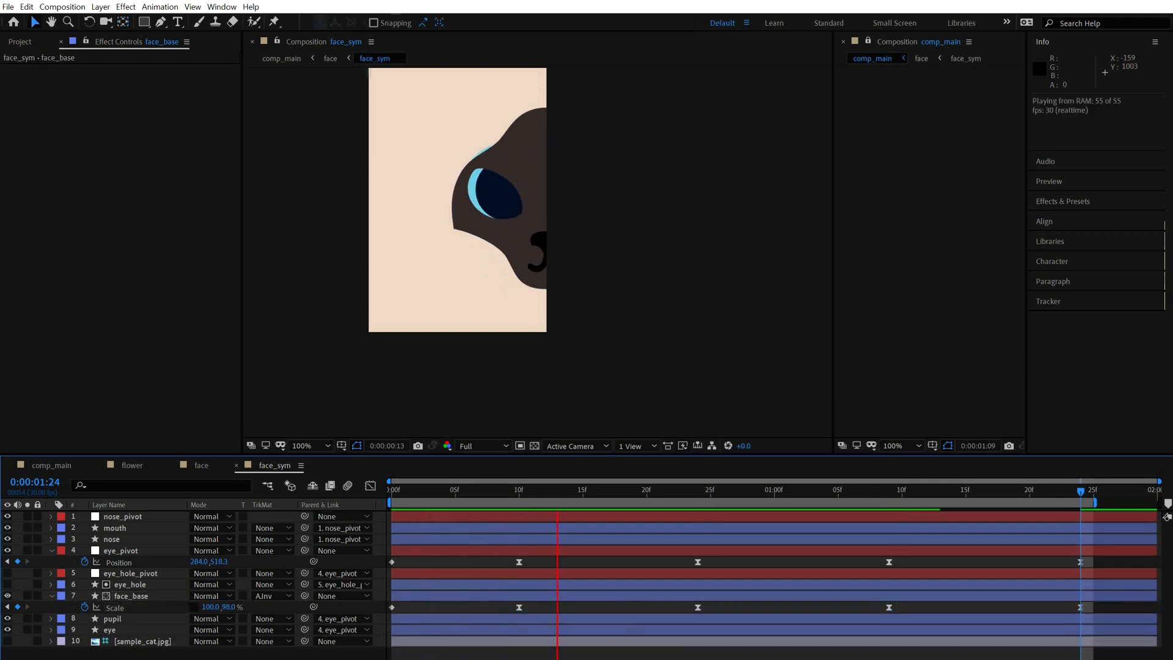
key(space)
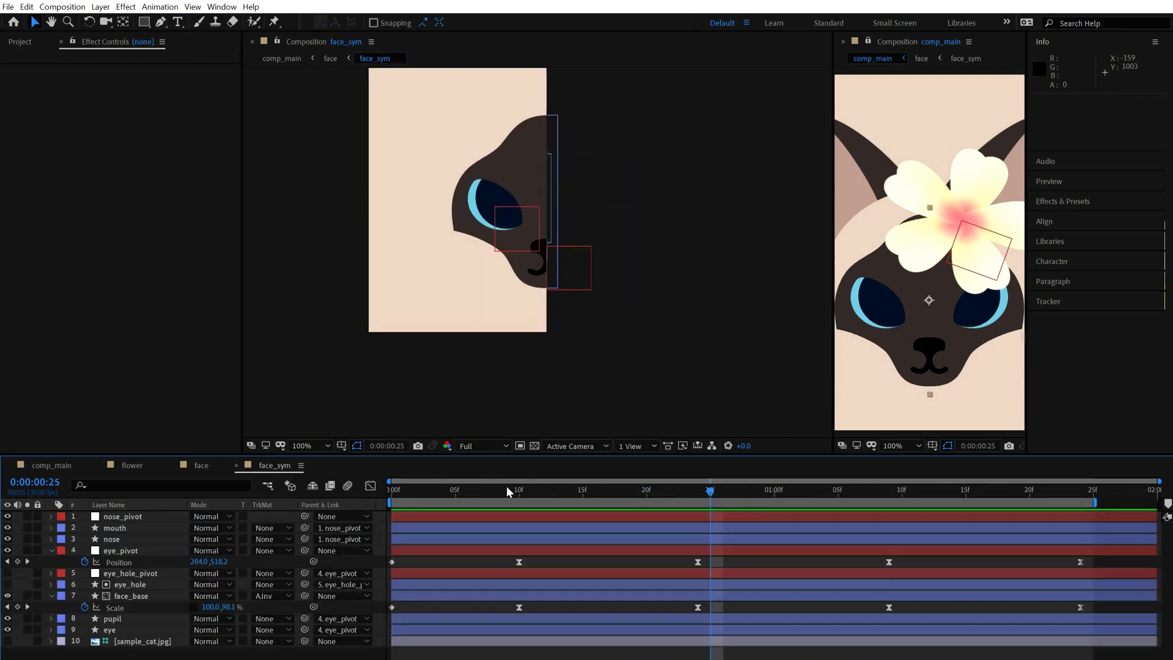
- Change the mouth's vertical scale keyframe on frame 0, where it overlaps the edge of the squashed face
click(518, 489)
key(Home)
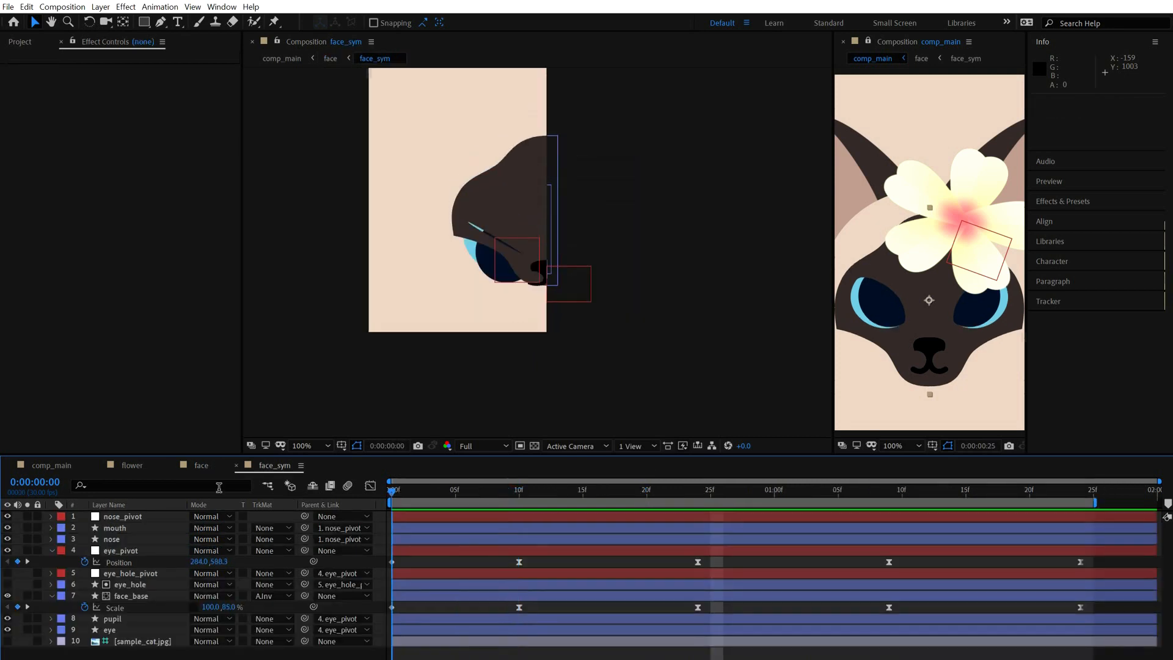
scroll(545, 325, up, 4)
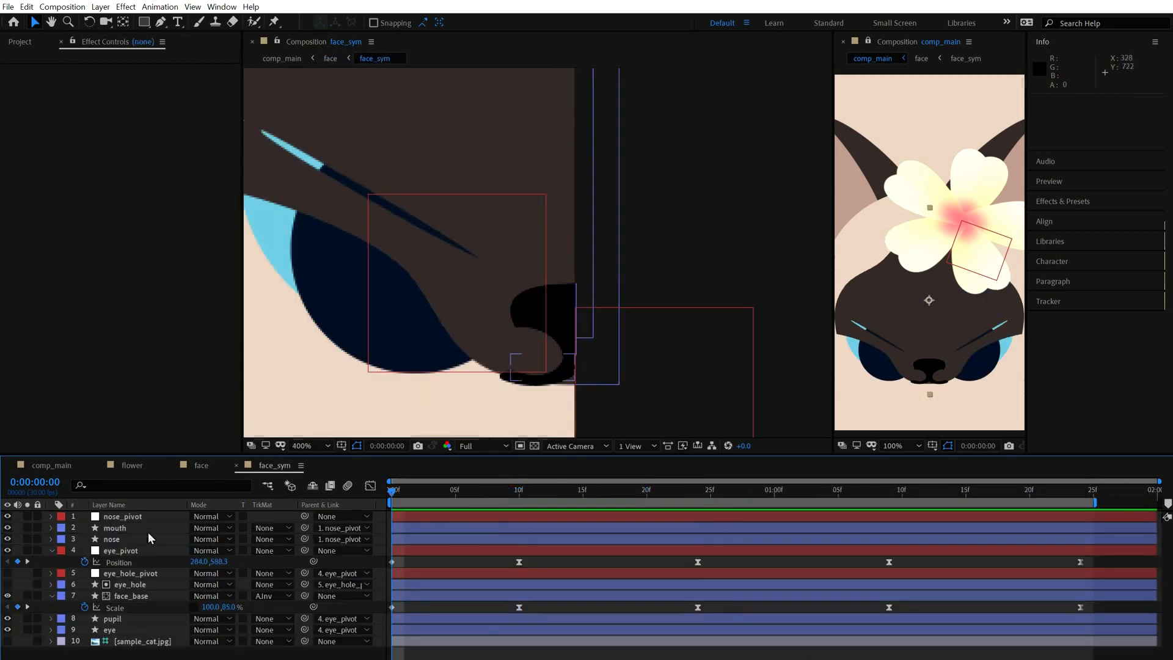
click(137, 529)
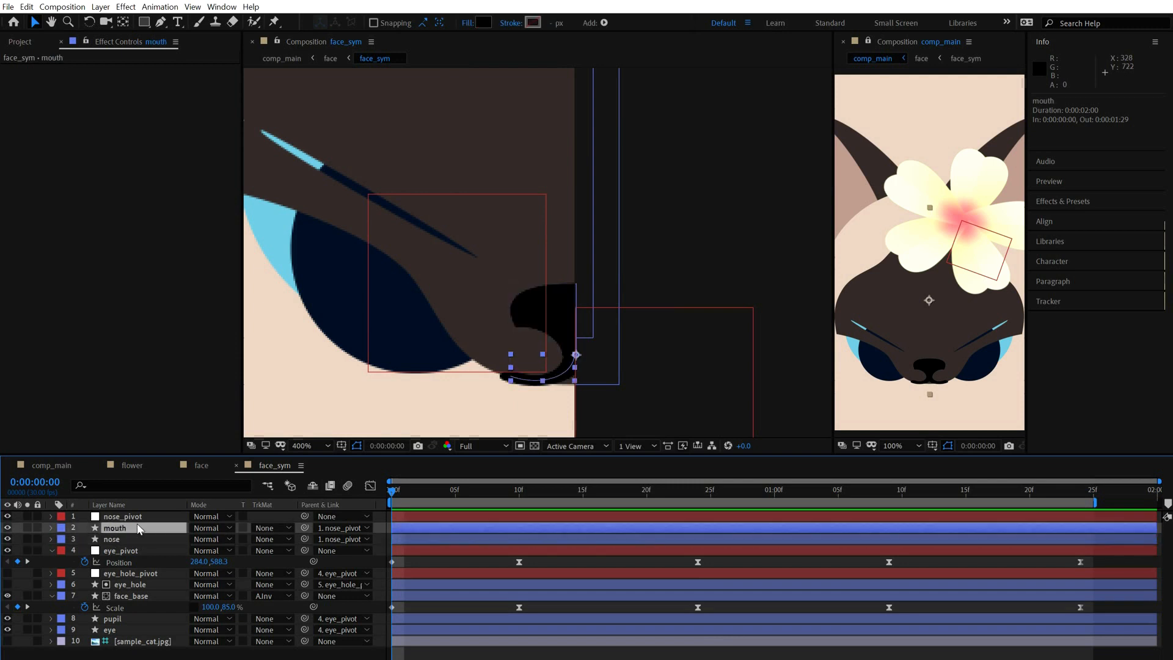
key(s)
click(231, 538)
text(400)
key(Return)
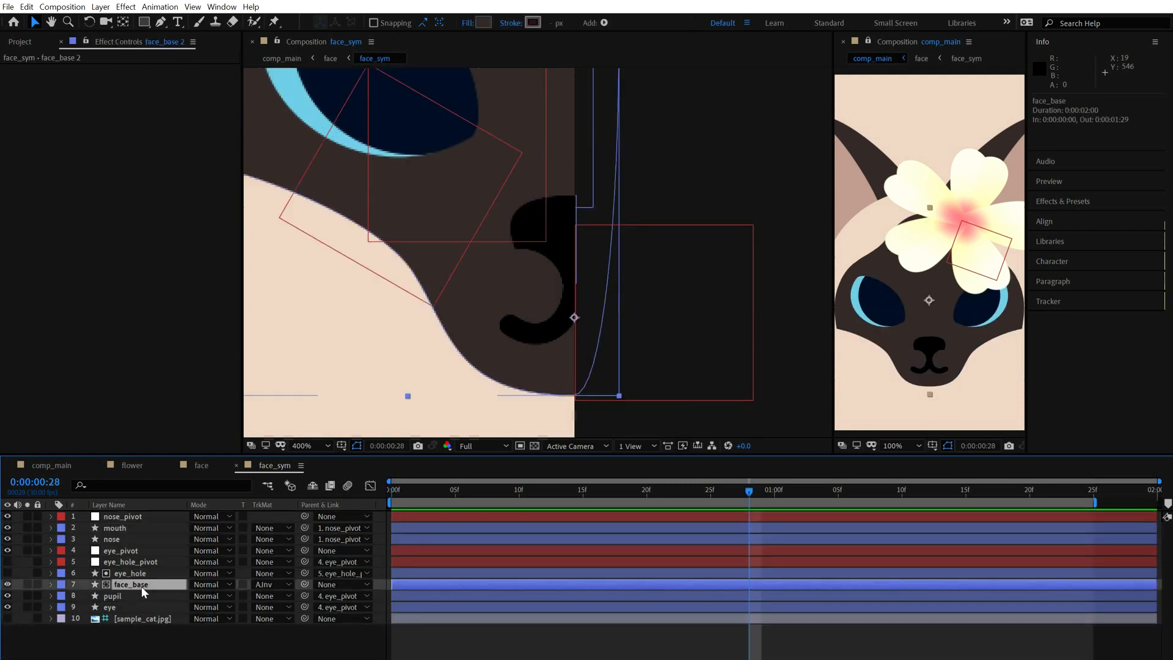
- Place the duplicate of face_base above all layers as mask, set its blending mode to Stencil Alpha, and preview the result
drag(141, 585, 137, 518)
text(mask)
key(Return)
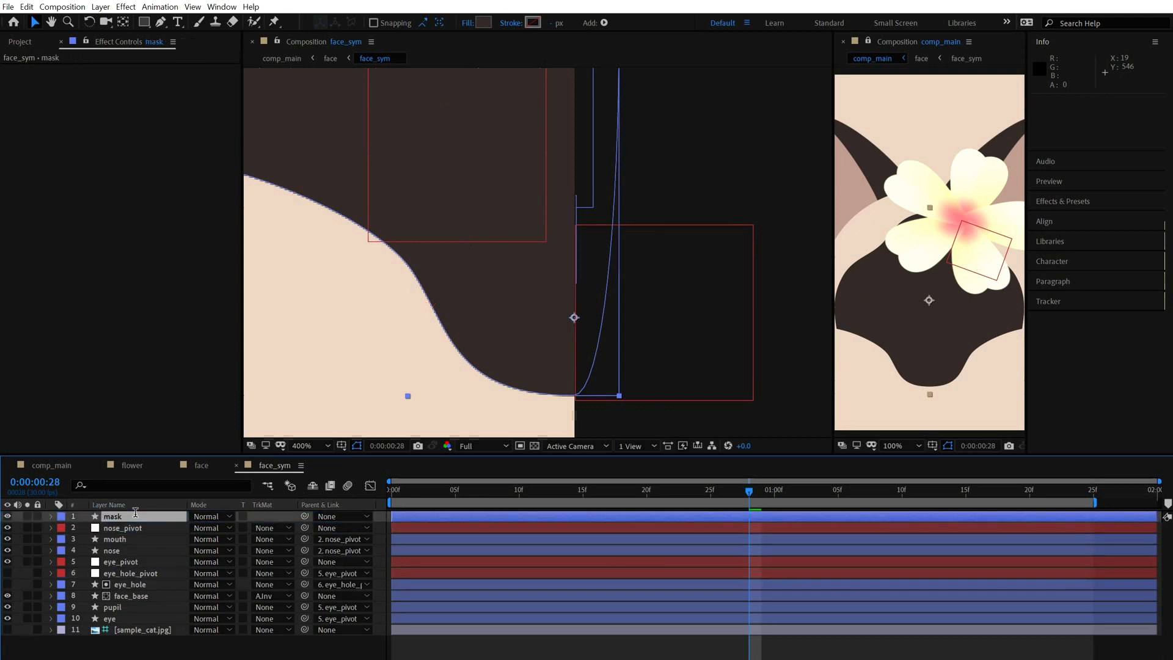
click(214, 518)
click(214, 446)
scroll(510, 161, down, 4)
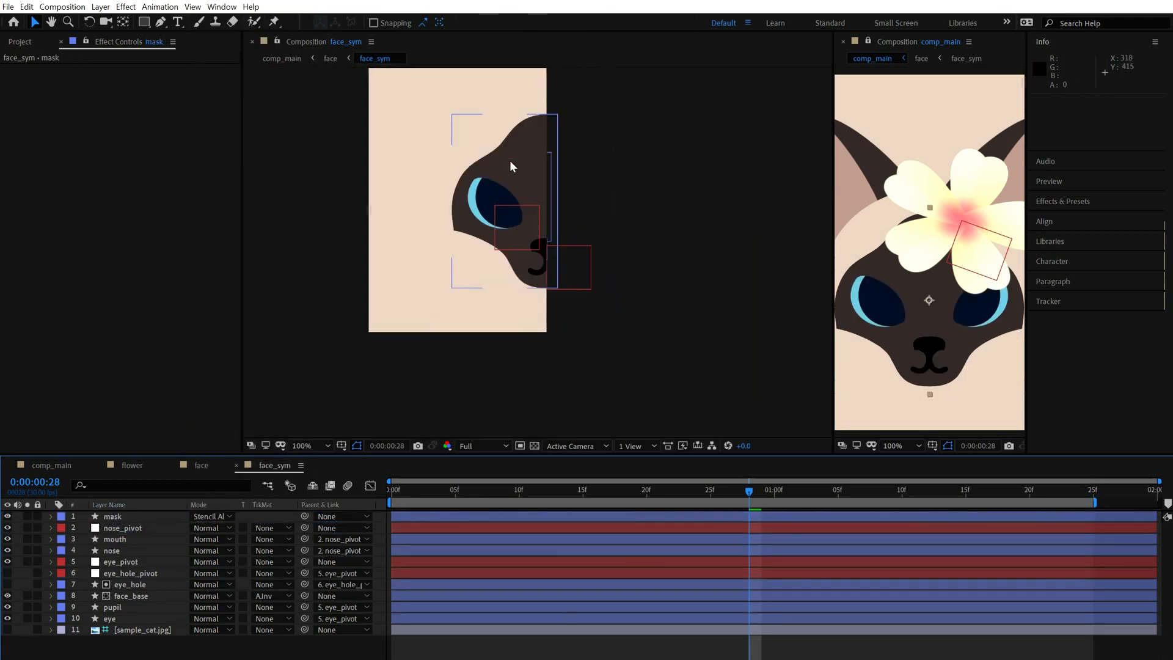
key(space)
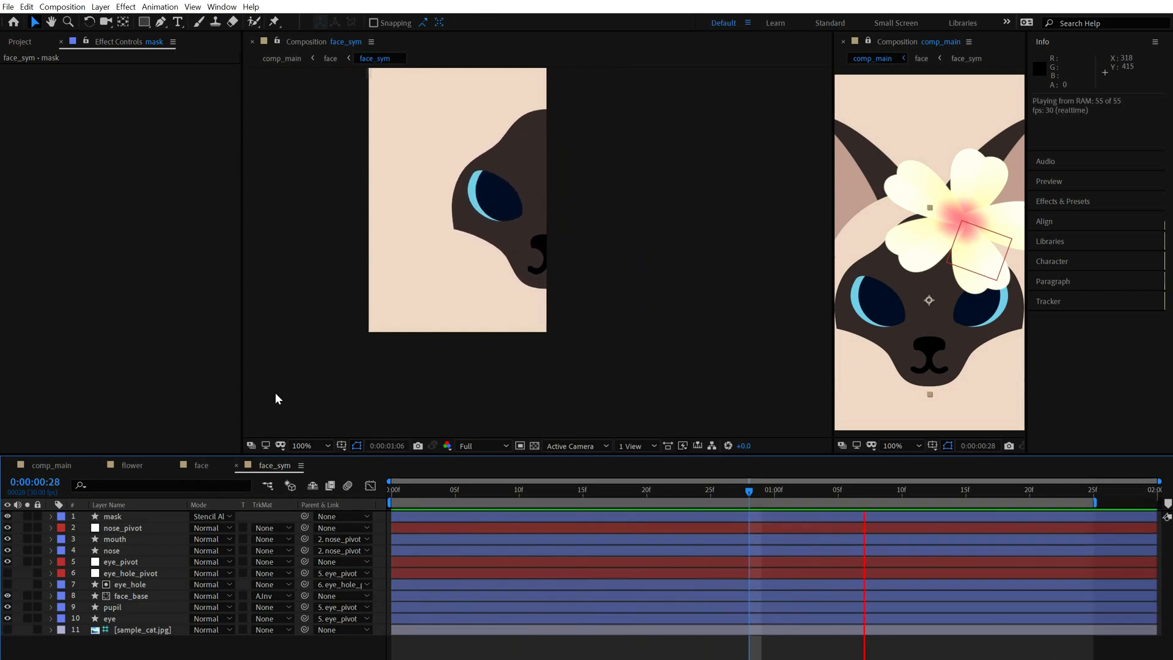
- In the face composition, lower both face_sym layers to a vertical position of 112 and preview the motion
click(212, 466)
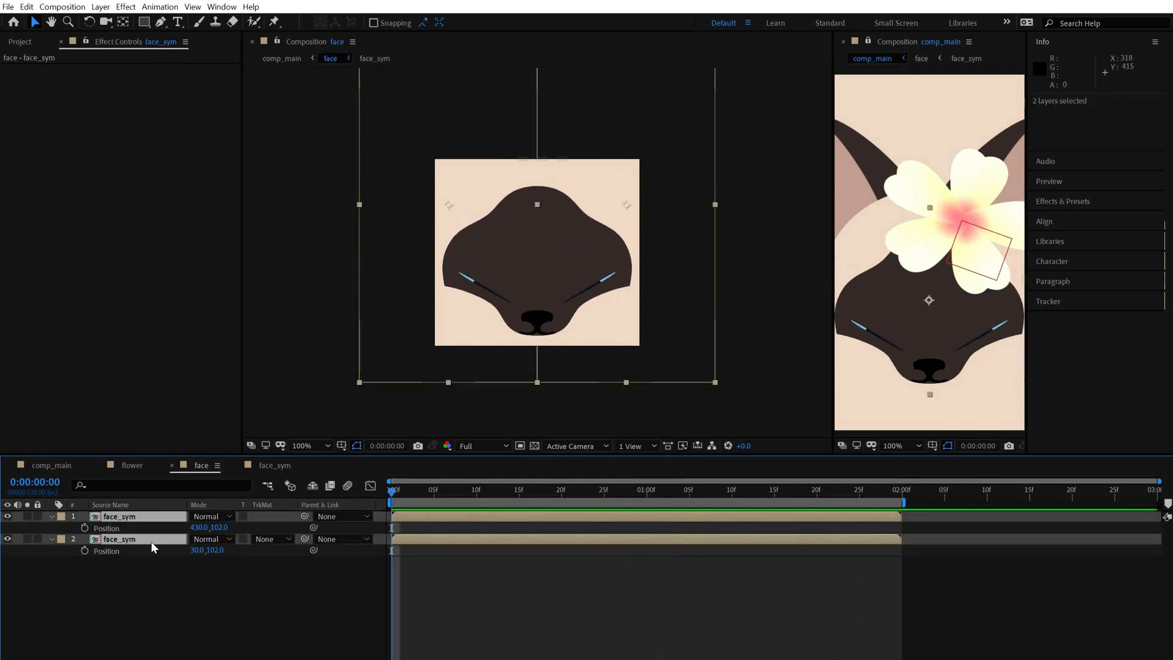
key(shift+Down)
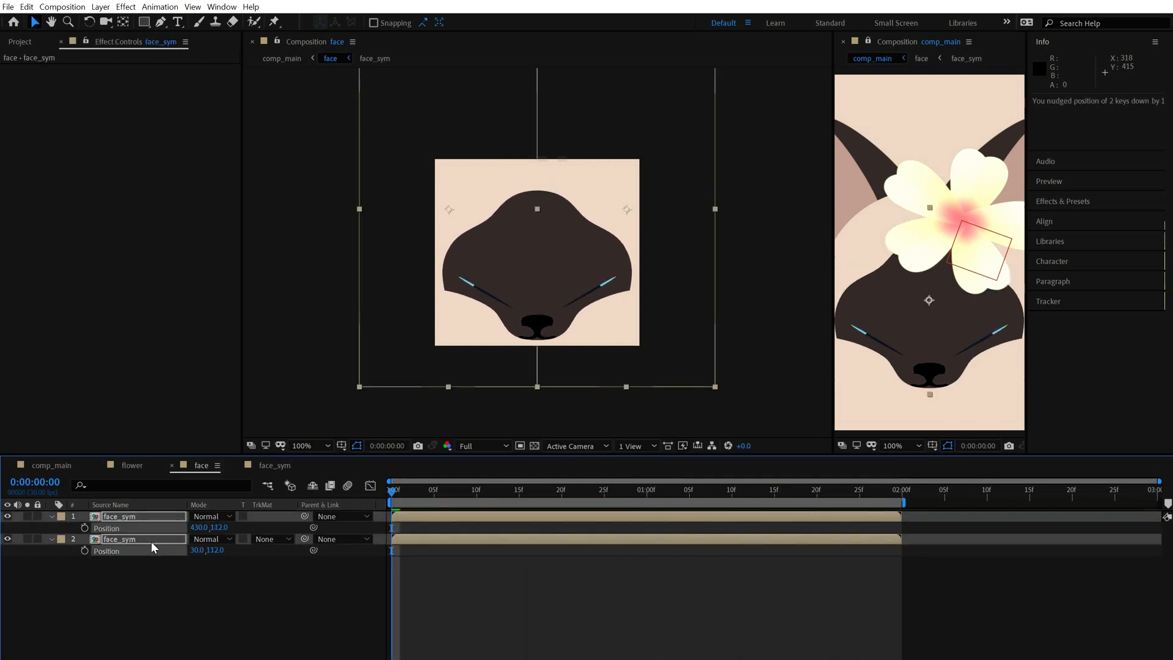
key(shift+Down)
key(space)
key(space)
key(shift+Up)
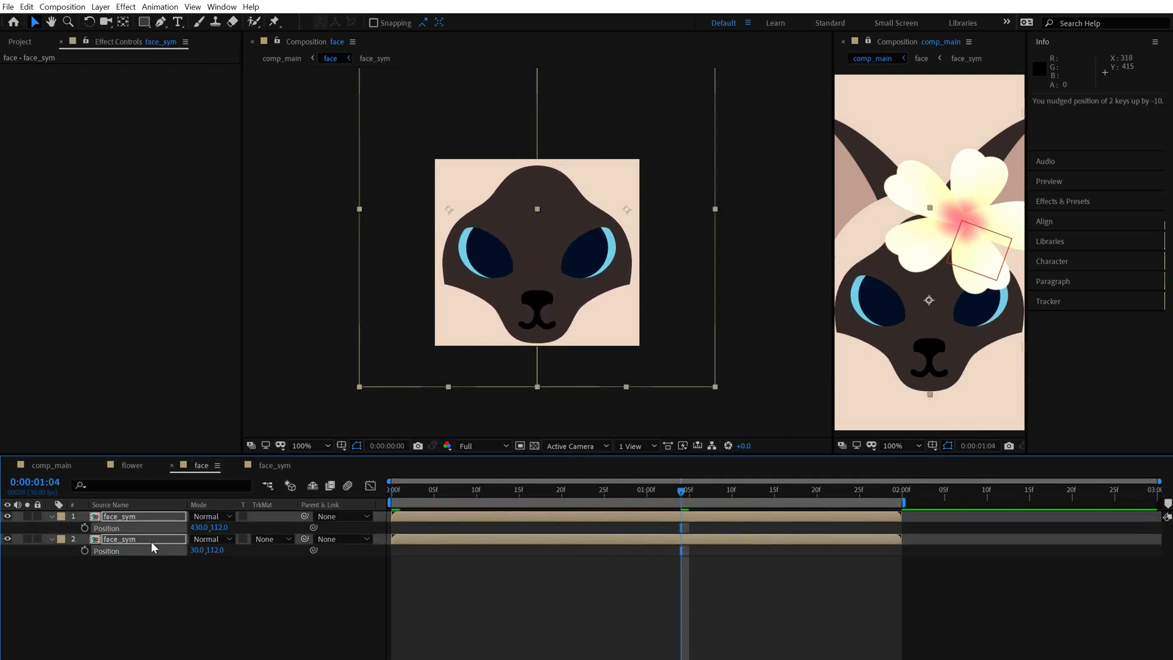
key(space)
key(space)
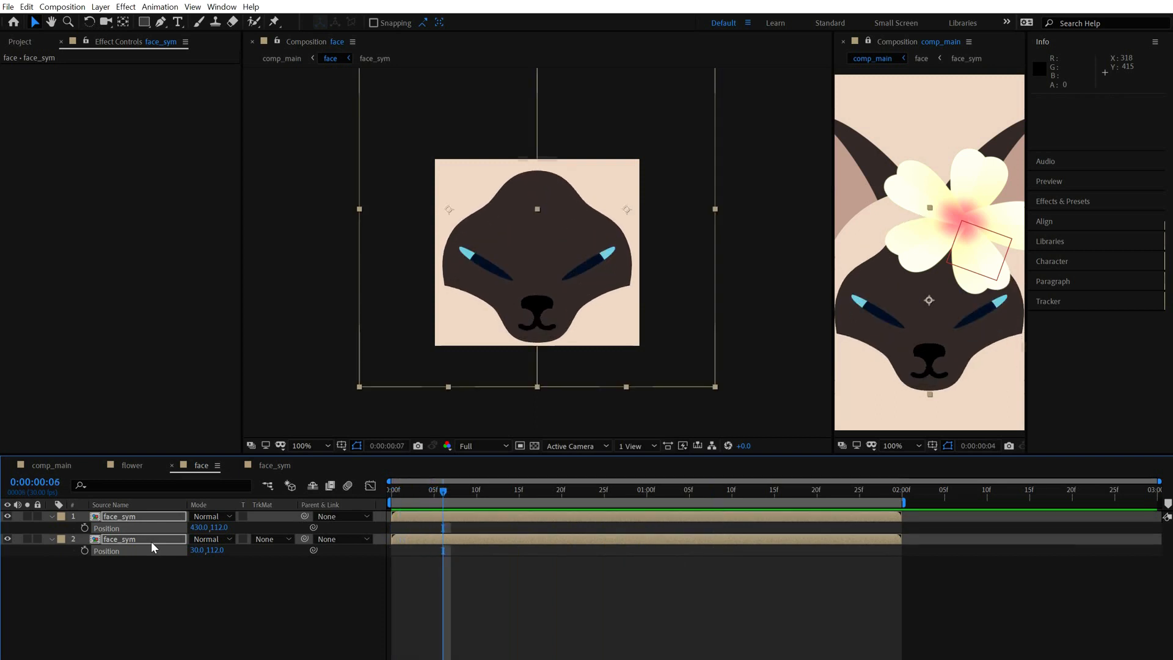
key(space)
- Add a null object to the face composition and name it face_pivot
click(148, 609)
key(ctrl+alt+shift+y)
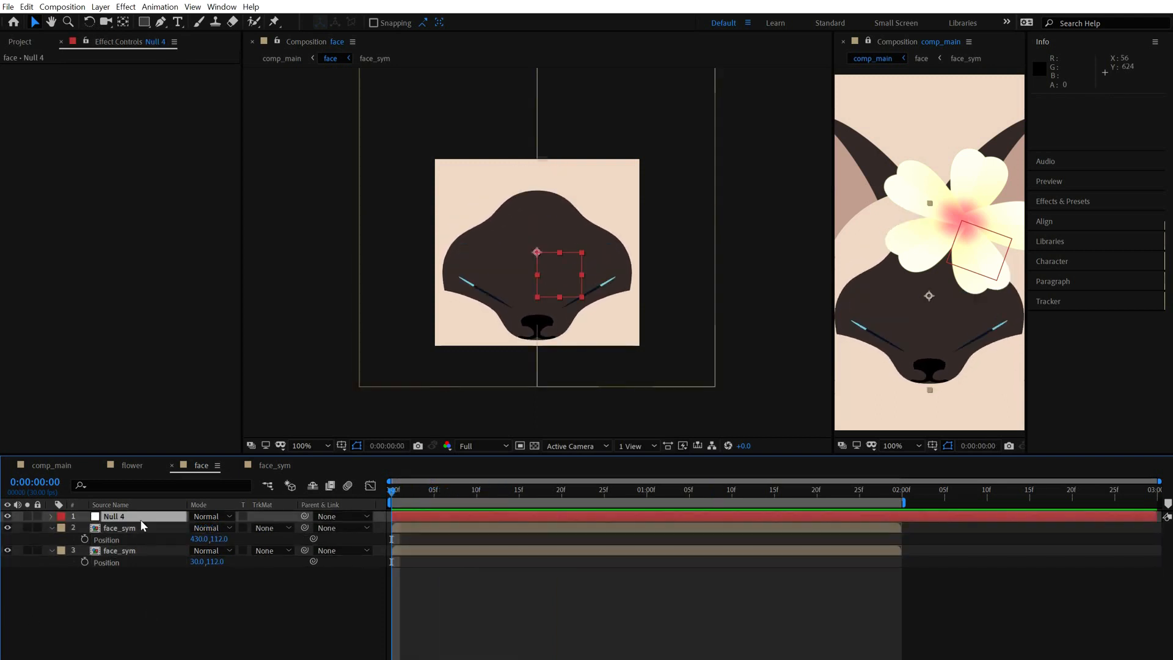
key(Return)
text(face_pivot)
key(Return)
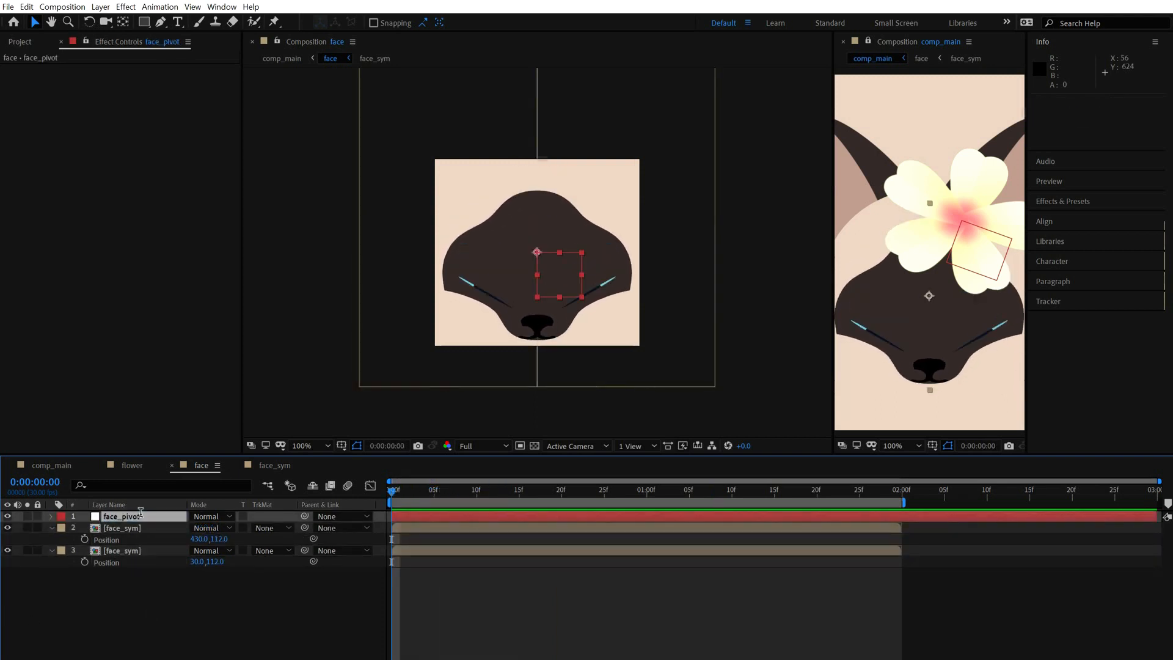
- Resize the face composition to 560 by 500 px
key(ctrl+k)
double_click(414, 340)
text(5)
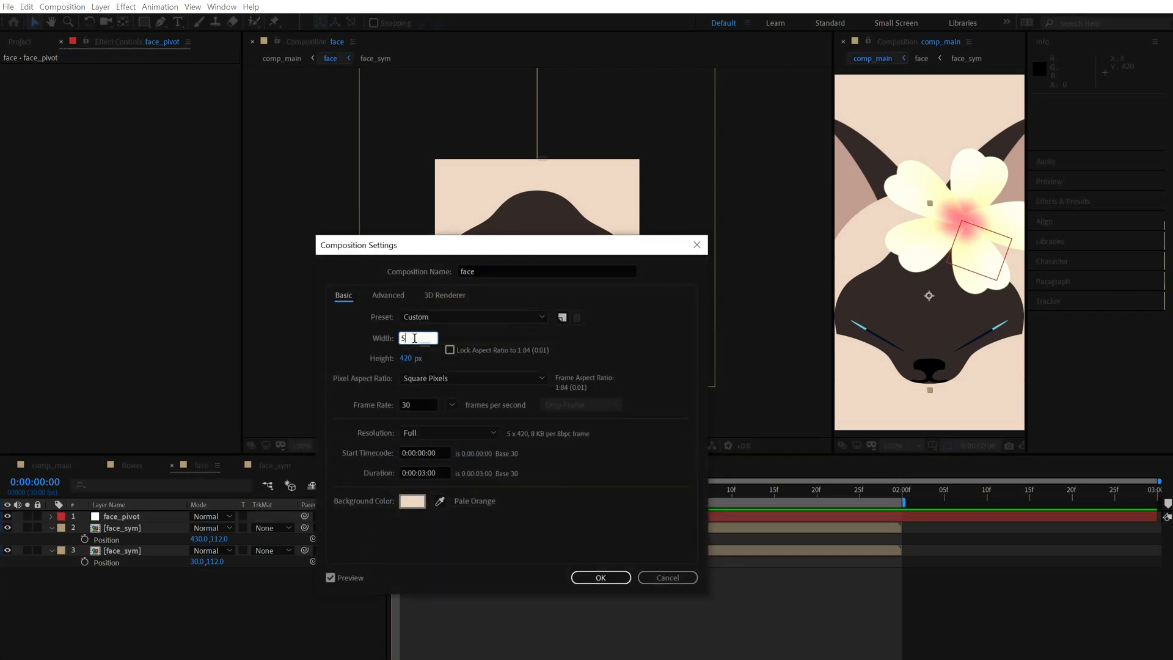
text(60)
key(Tab)
text(500)
key(Return)
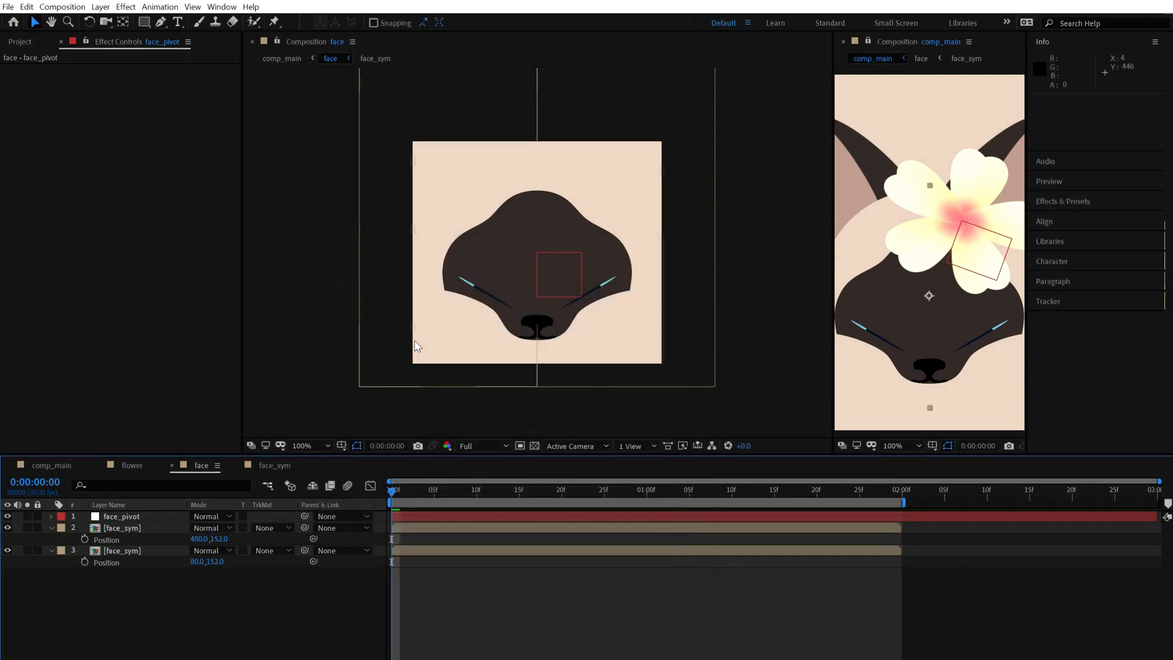
- Parent both face_sym layers to the face_pivot null and collapse their displayed properties
click(148, 527)
shift+click(147, 550)
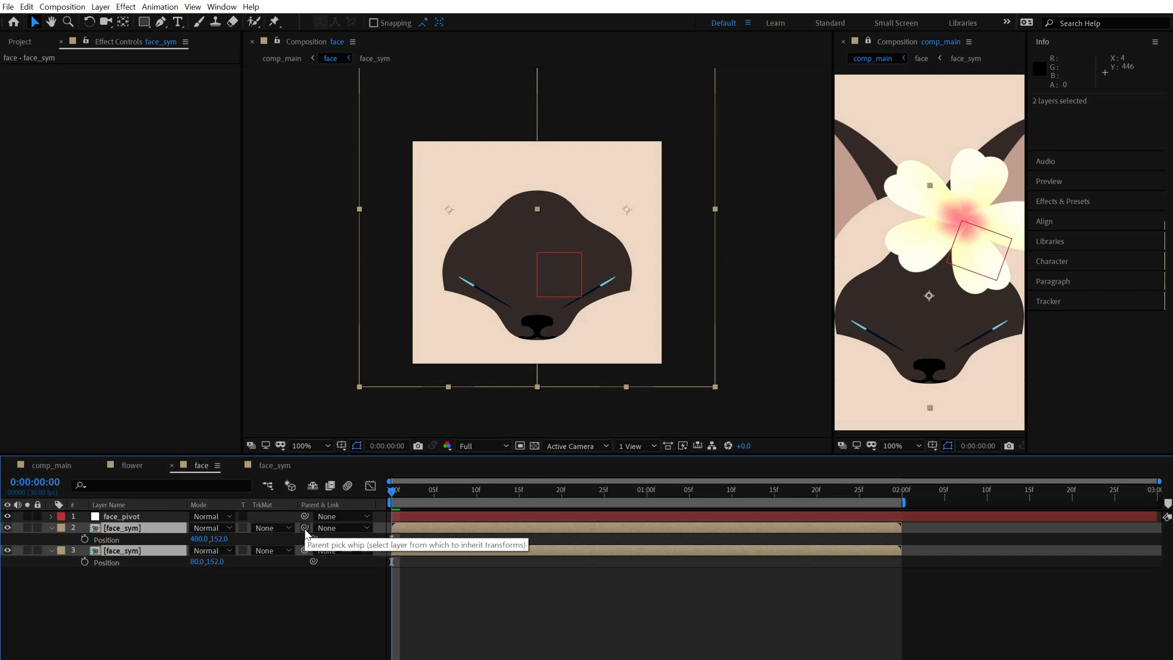
drag(304, 528, 141, 518)
click(142, 518)
click(474, 618)
key(u)
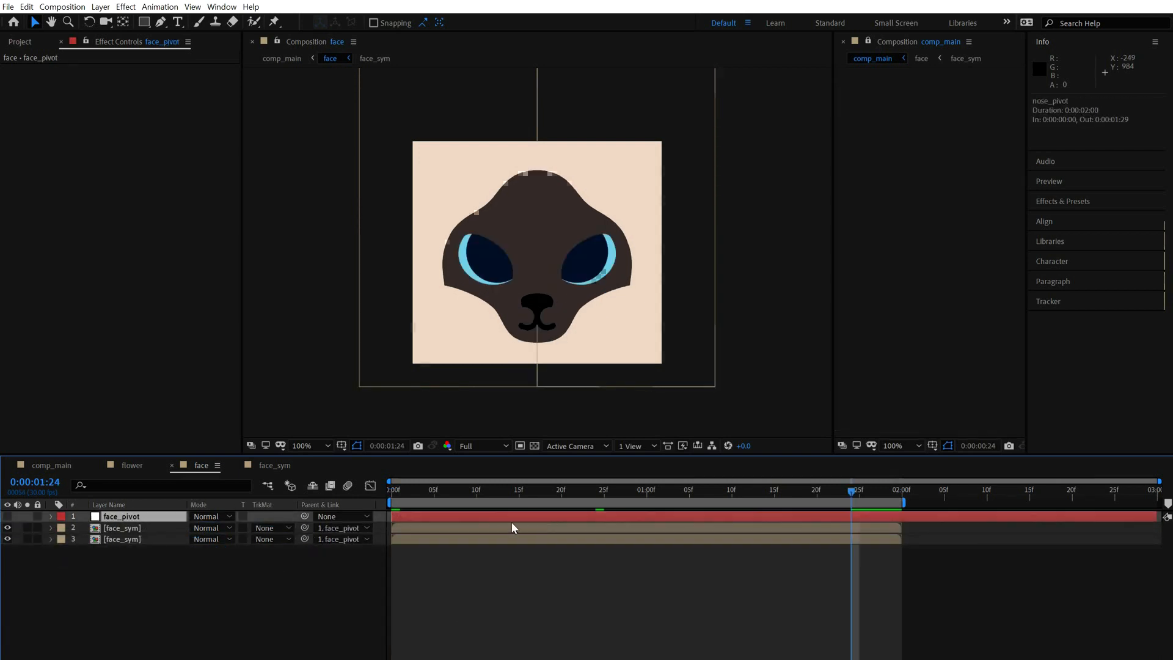
- Add position keyframes to face_pivot on frames 0, 10 and 24
drag(445, 489, 259, 486)
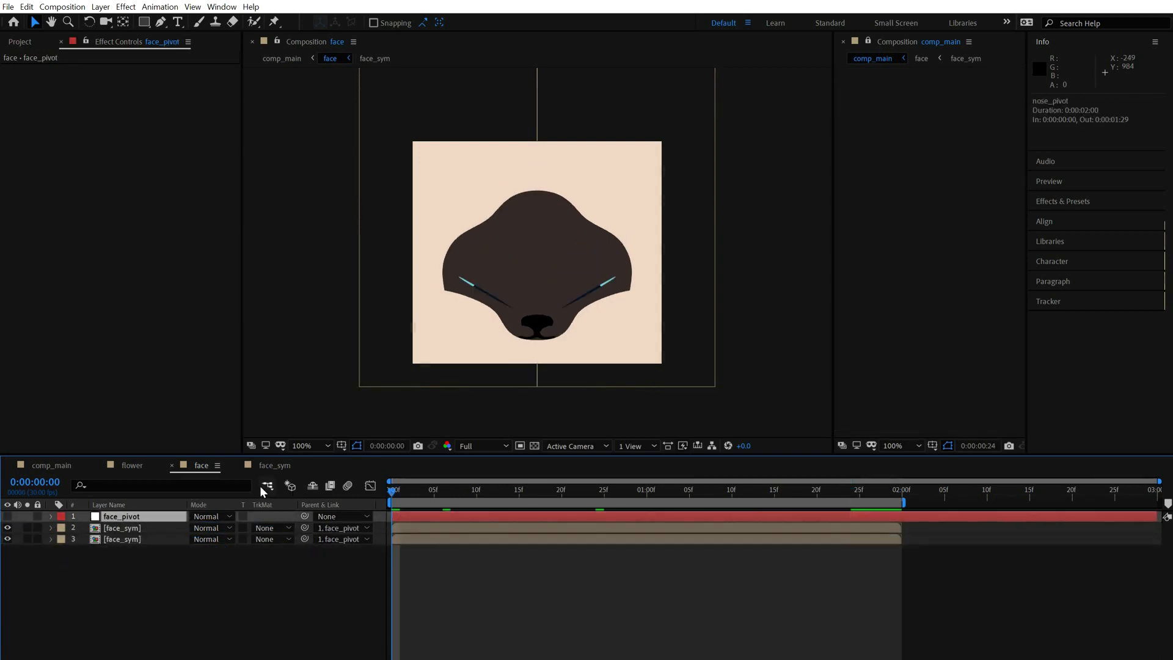
key(alt+shift+p)
key(shift+Page_Down)
key(alt+shift+p)
key(shift+Page_Down)
key(shift+Page_Down)
key(Page_Down)
key(Page_Down)
key(Page_Down)
key(Page_Down)
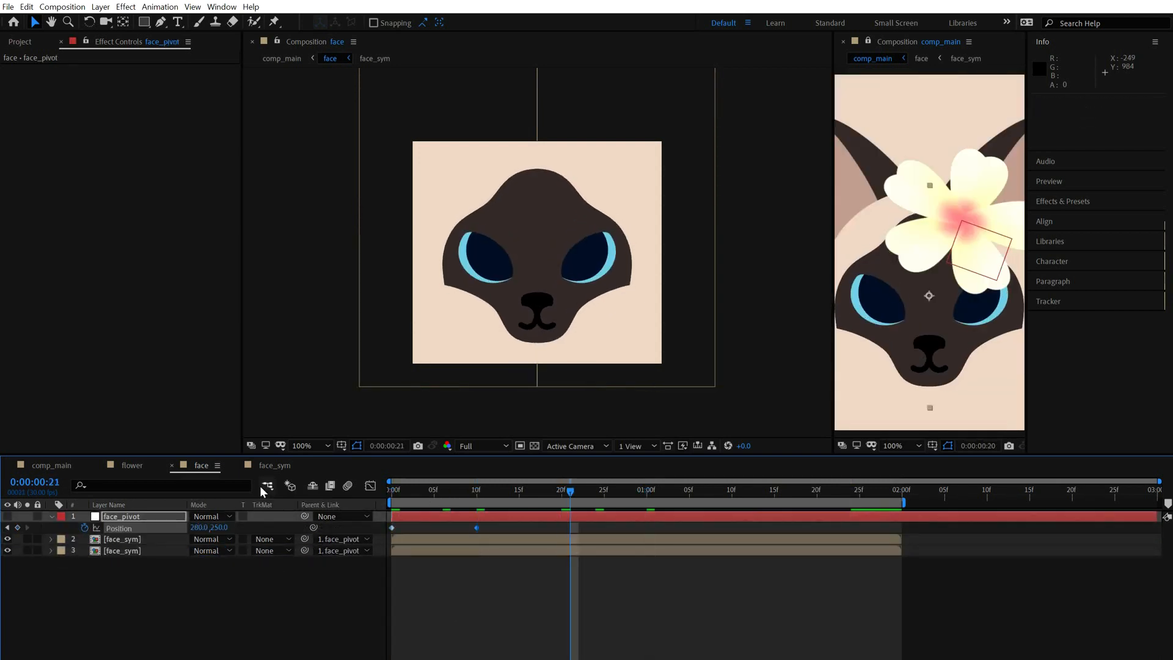
key(alt+shift+p)
key(Page_Down)
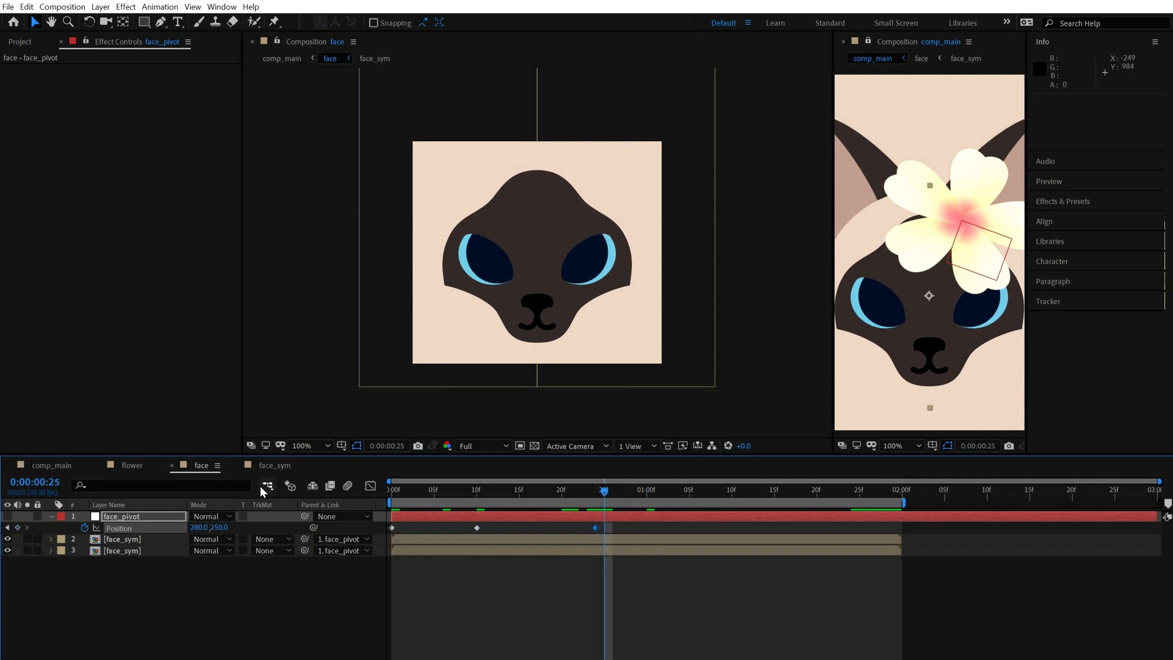
- Add further face_pivot position keyframes at 0:00:01:09 and 0:00:01:24
key(Page_Up)
key(shift+Page_Down)
key(Page_Down)
key(Page_Down)
key(Page_Down)
key(Page_Down)
key(Page_Down)
key(alt+shift+p)
key(shift+Page_Down)
key(Page_Down)
key(Page_Down)
key(Page_Down)
key(Page_Down)
key(Page_Down)
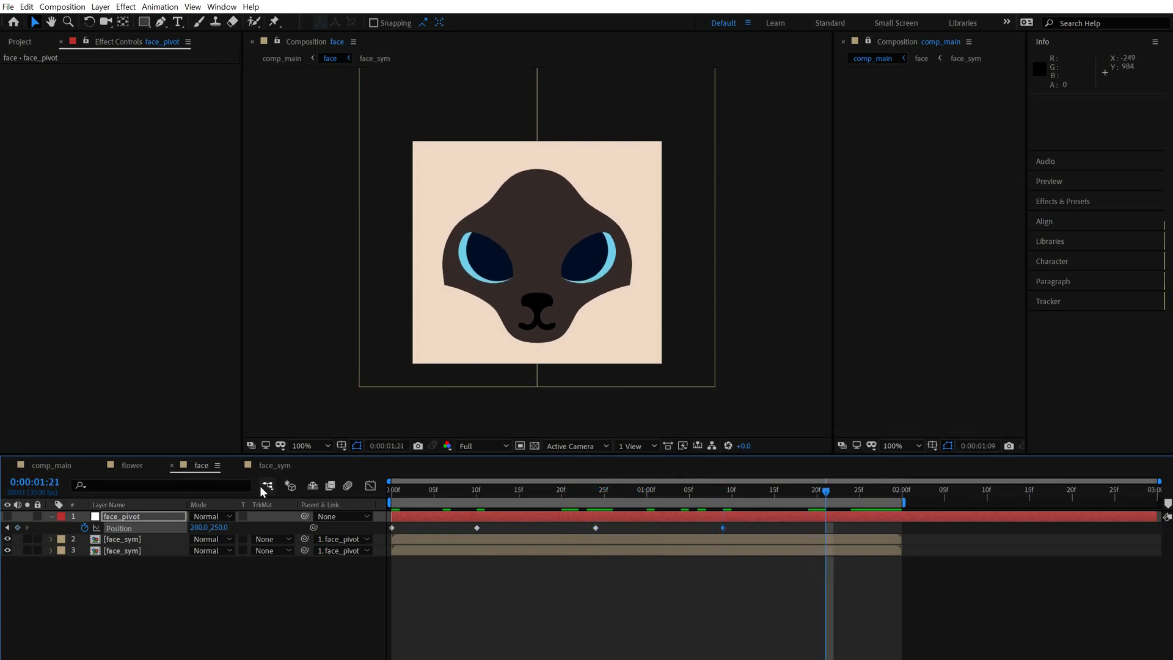
key(alt+shift+p)
- Add face_pivot scale keyframes at the times of its position keyframes and set the vertical scale on frame 0 to 40%
key(F2)
drag(714, 491, 367, 491)
click(123, 517)
key(u)
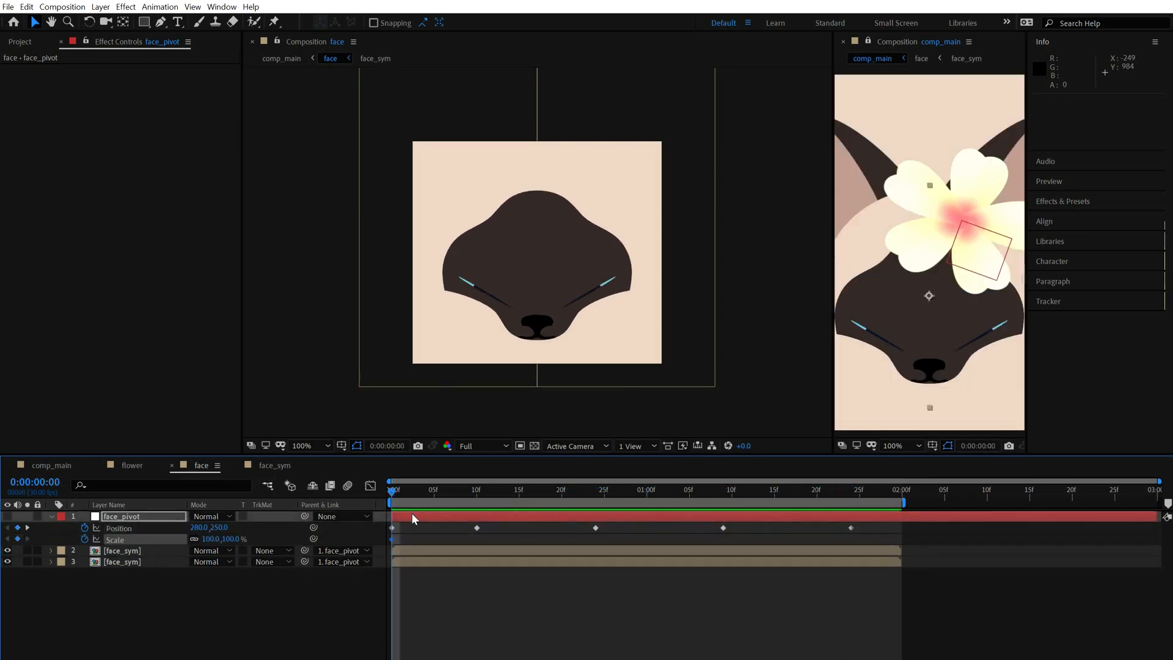
key(space)
key(space)
text(40)
key(Return)
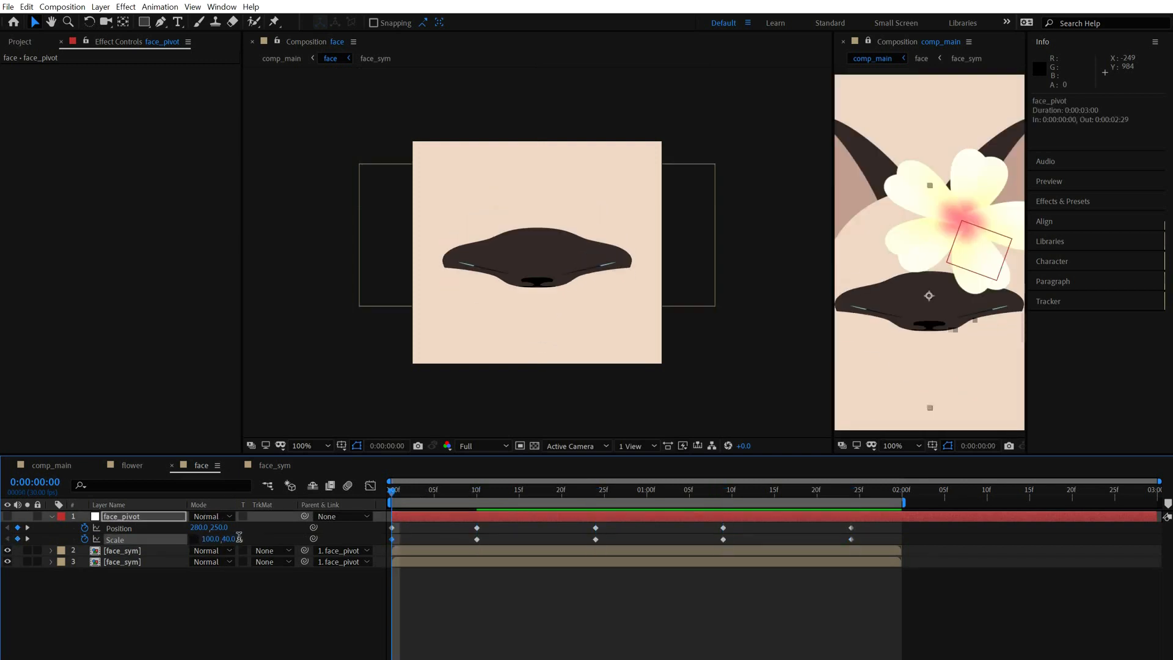
- Lower face_pivot to a vertical position of 330 on frame 0 and make the null visible
click(244, 621)
click(135, 515)
key(shift+Down)
key(shift+Down)
key(shift+Down)
key(shift+Down)
key(shift+Down)
key(shift+Down)
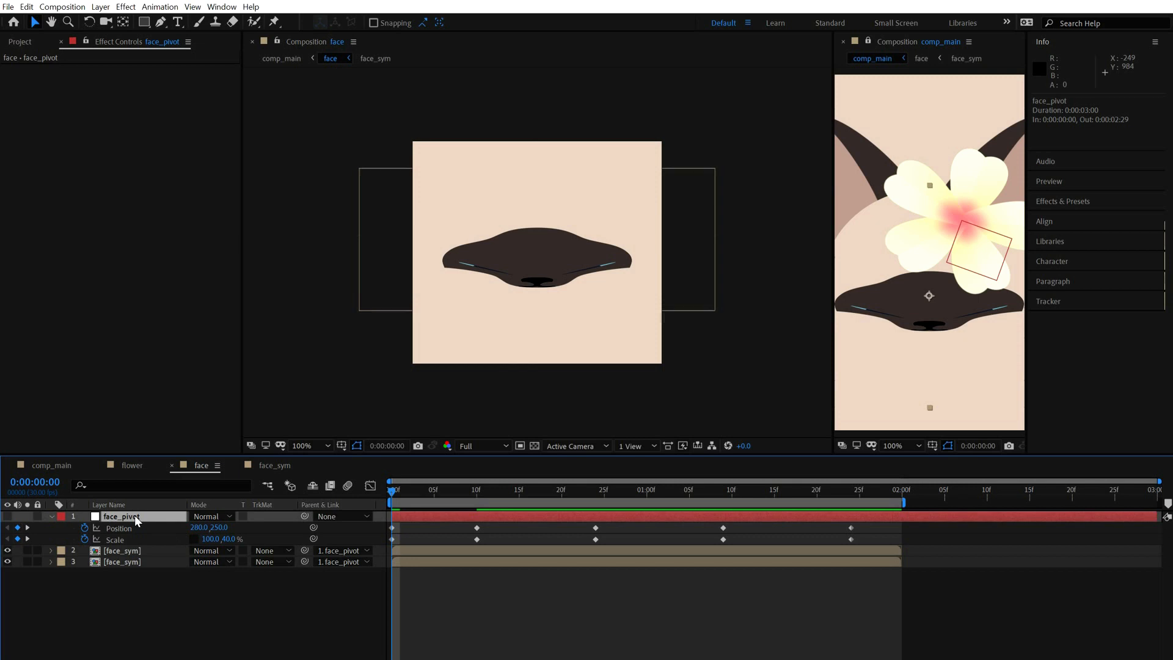
key(shift+Down)
key(shift+Down)
click(8, 516)
click(205, 588)
click(160, 518)
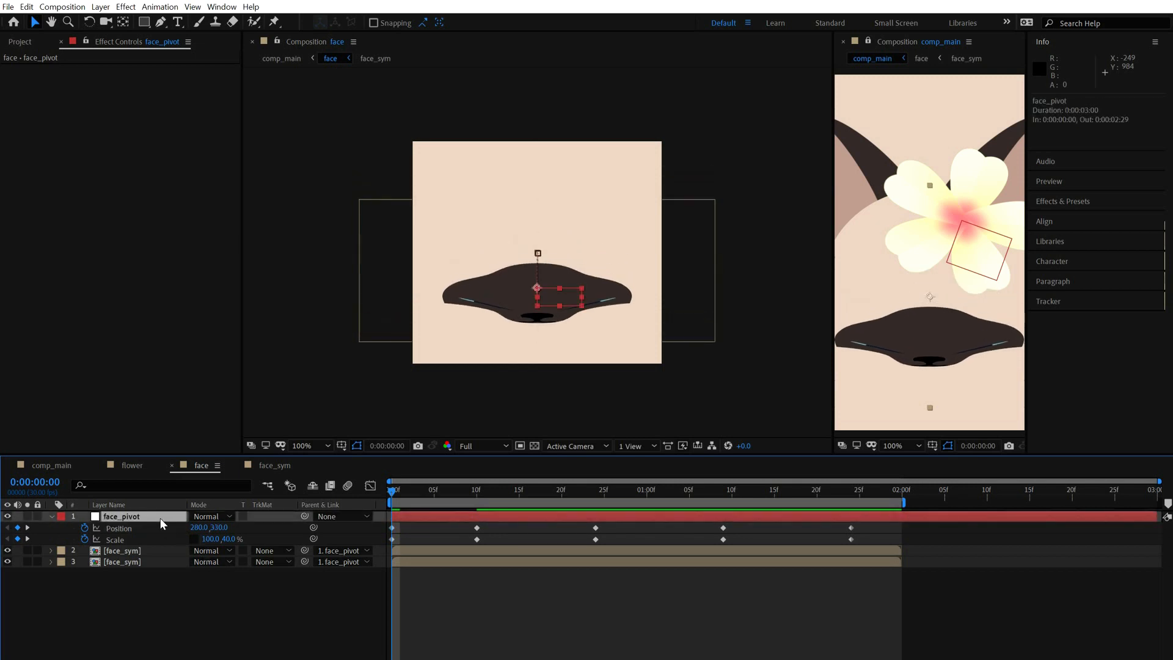
- Lower face_pivot on frame 0 to a vertical position of 380, comparing the squashed face with the pose on frame 10
key(k)
key(j)
key(shift+Down)
key(shift+Down)
key(k)
key(j)
key(shift+Down)
key(shift+Down)
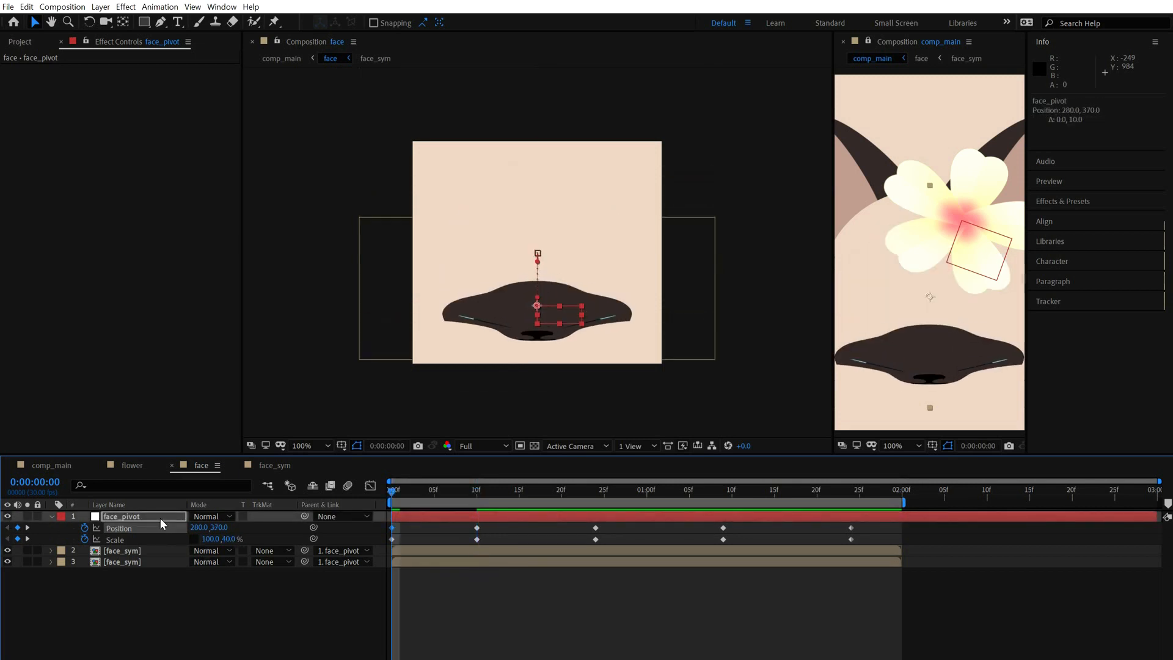
key(k)
key(j)
key(j)
key(shift+Down)
key(k)
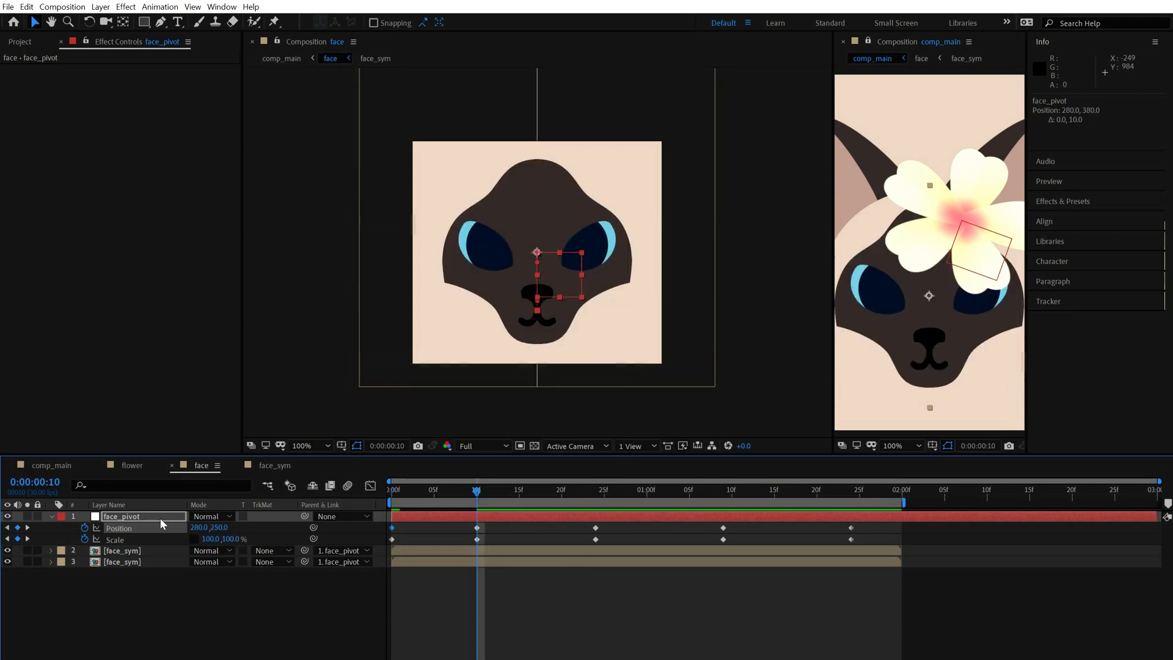
key(j)
key(k)
key(j)
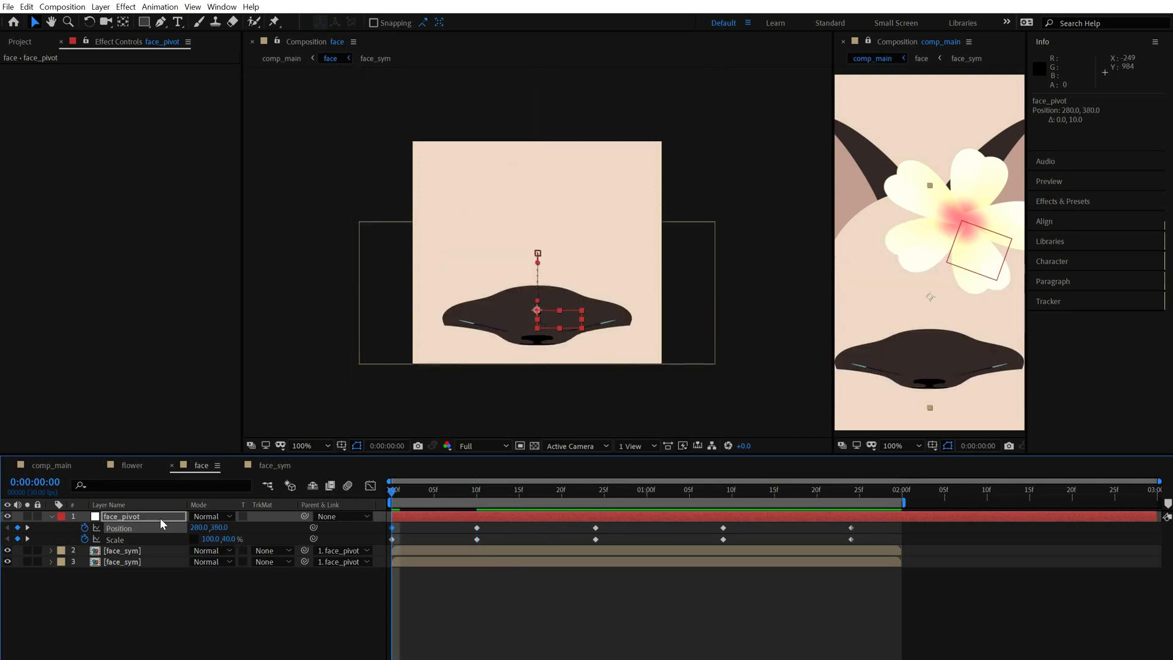
- Set face_pivot's vertical position to 226 on frame 10, 260 on frame 24, 240 at 0:00:01:09 and 260 at 0:00:01:24
key(k)
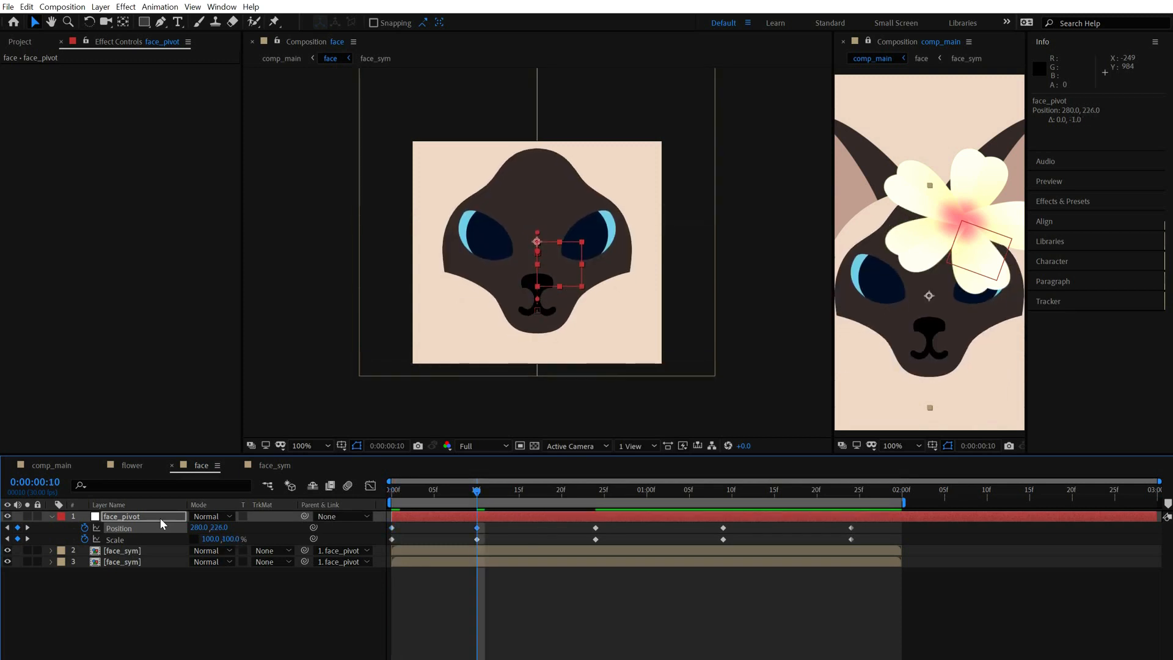
key(k)
key(shift+Down)
key(k)
key(k)
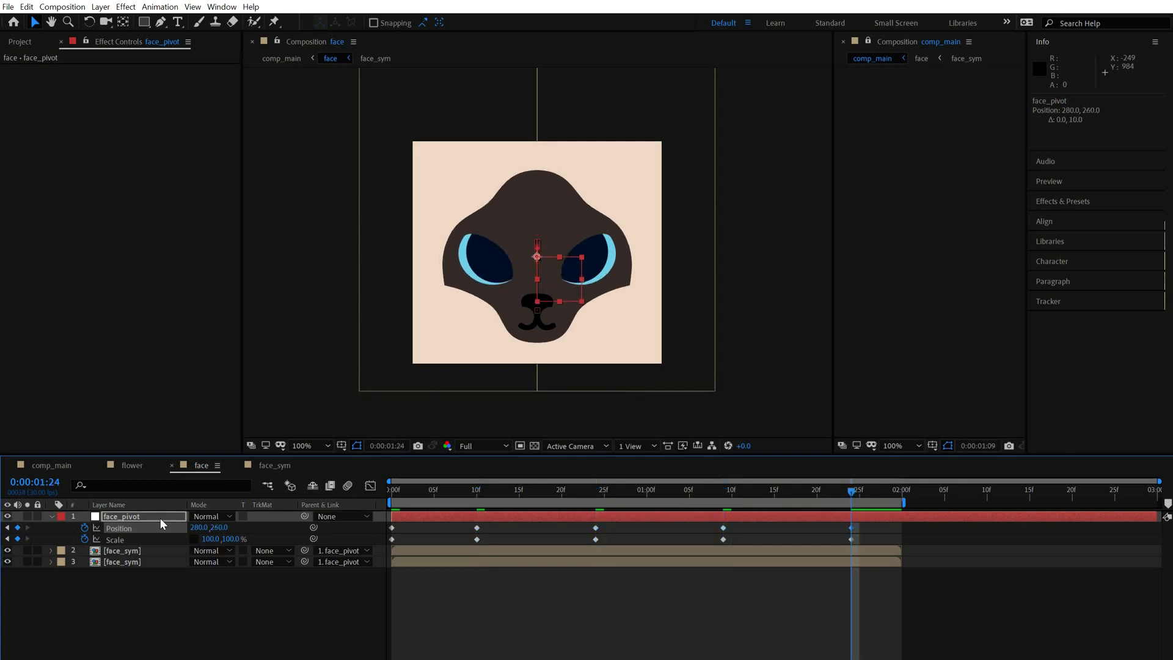
- Apply Easy Ease to all face_pivot keyframes after frame 0, end the work area at 0:00:01:24 and preview the motion
key(F9)
click(794, 610)
key(n)
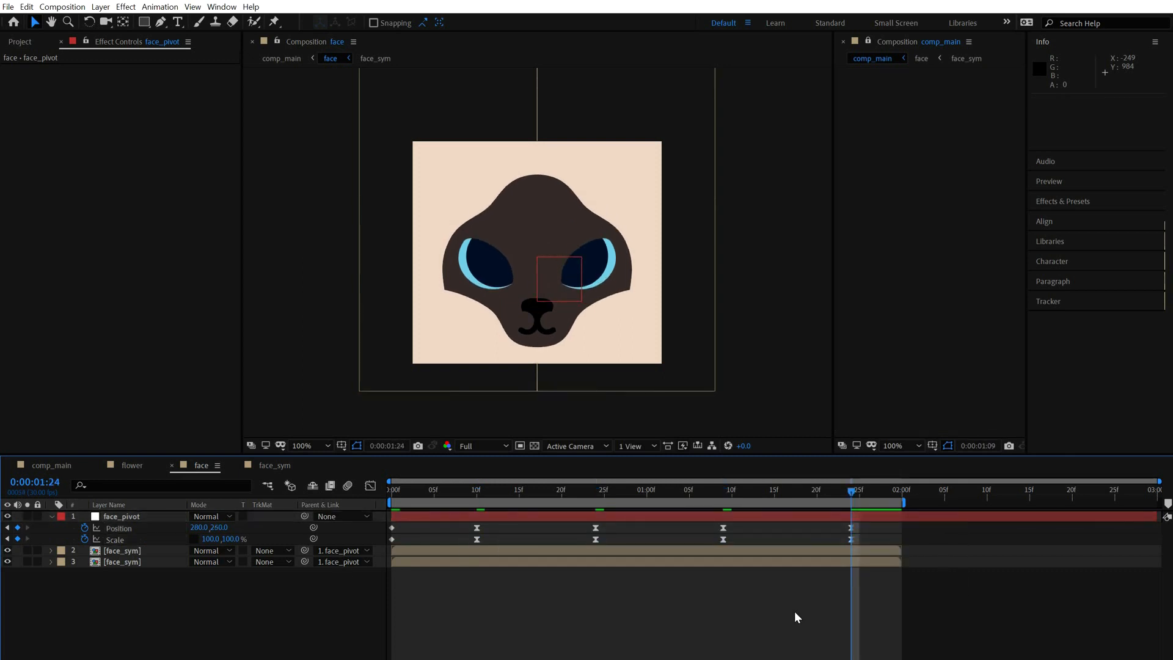
key(space)
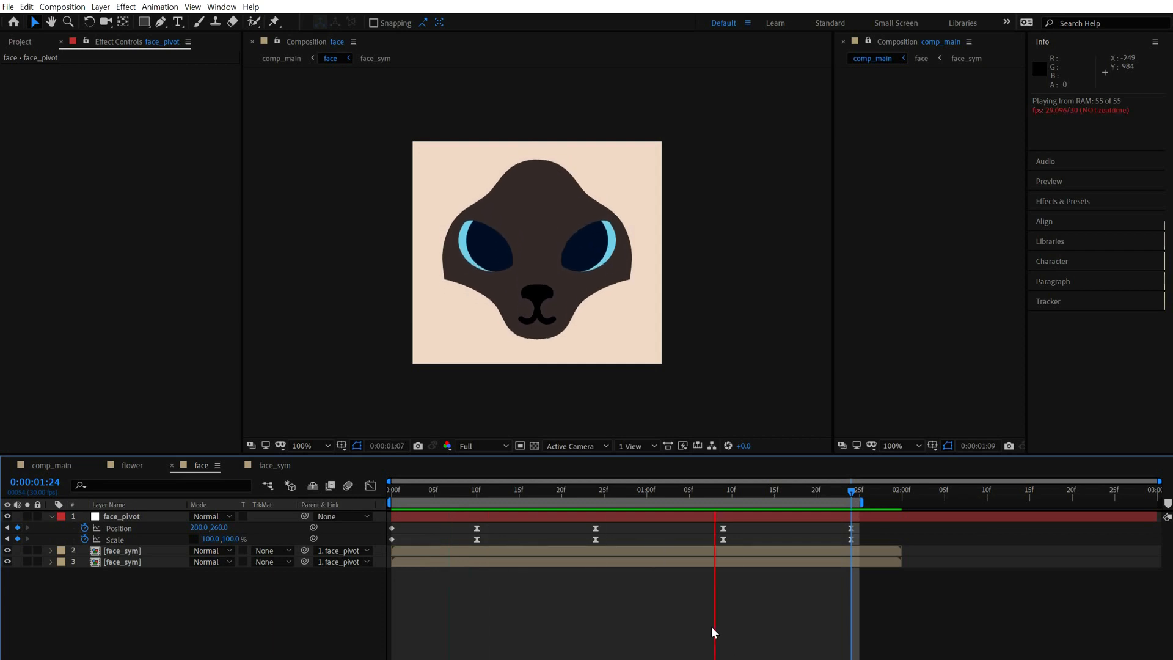
key(space)
- Try a face_pivot scale of 96% horizontally and 104% vertically on frame 10
click(210, 538)
text(96)
key(Tab)
text(104)
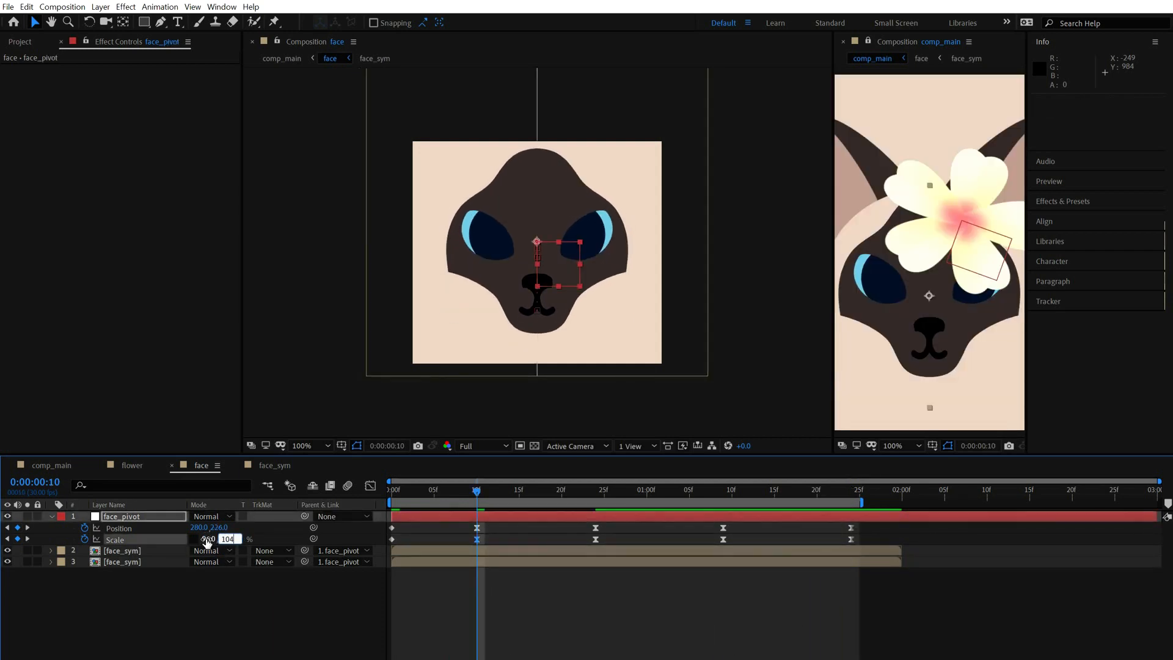
- Set face_pivot's scale on frame 10 to 98% horizontally and 102% vertically
click(209, 539)
text(98)
key(Tab)
text(102)
key(Return)
- Set face_pivot's scale on frame 24 to 102% horizontally and 98% vertically
key(k)
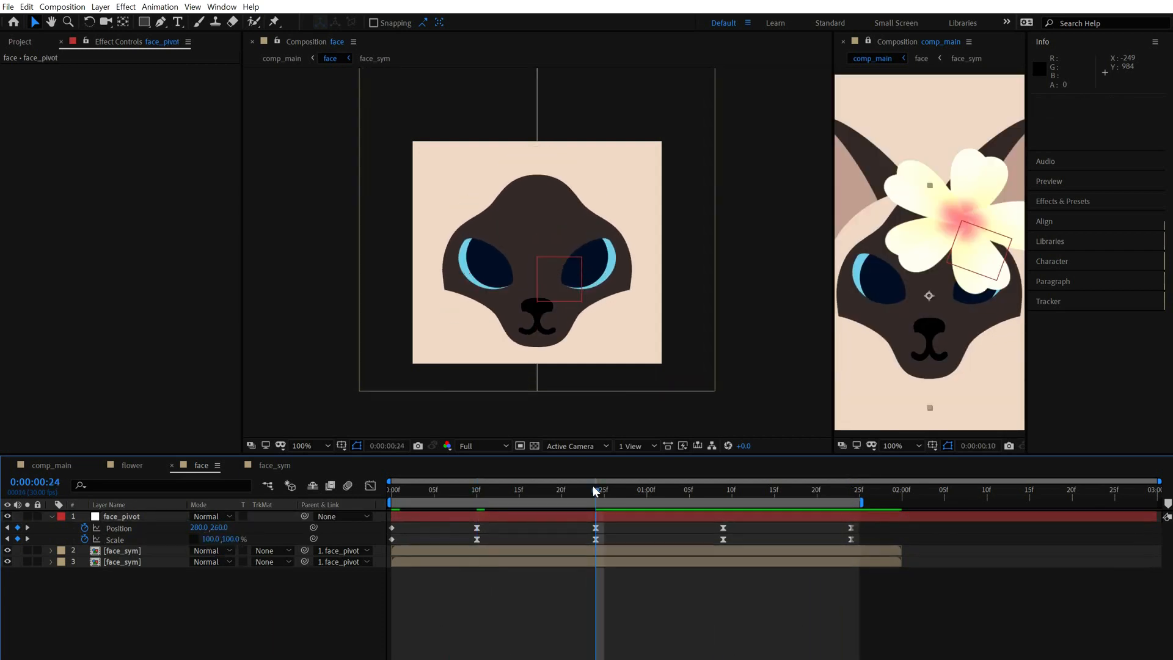
click(211, 538)
text(102)
key(Tab)
text(98)
key(Return)
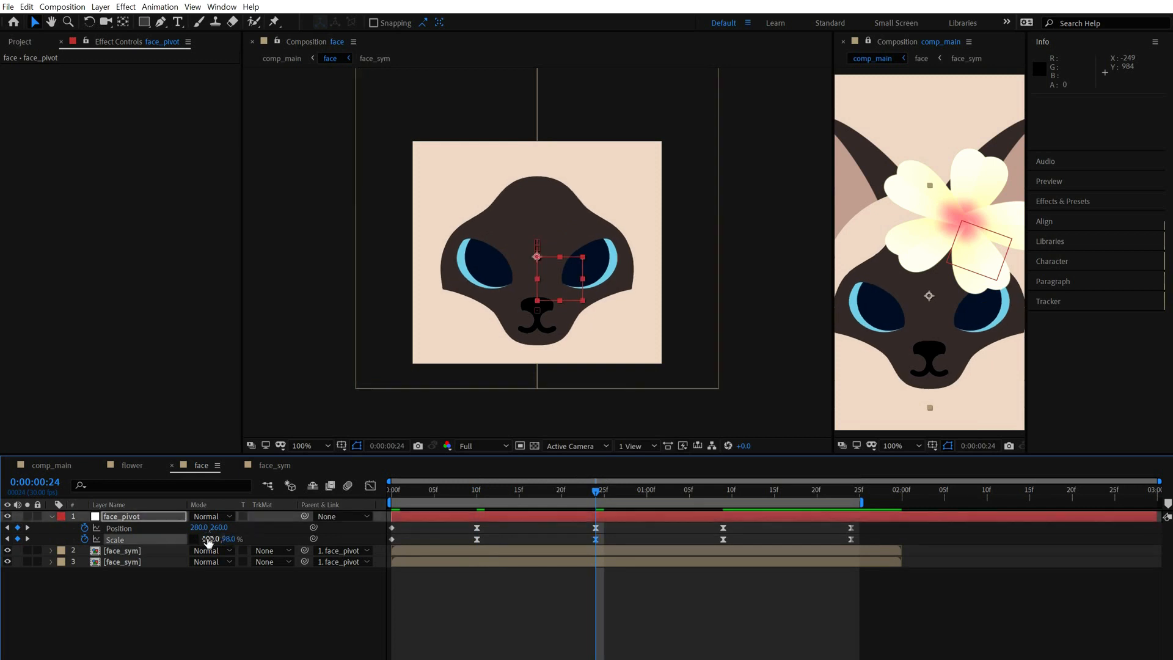
- Set face_pivot's scale keyframe at 0:00:01:09 to 98% horizontally and 102% vertically
click(727, 493)
text(98)
key(Return)
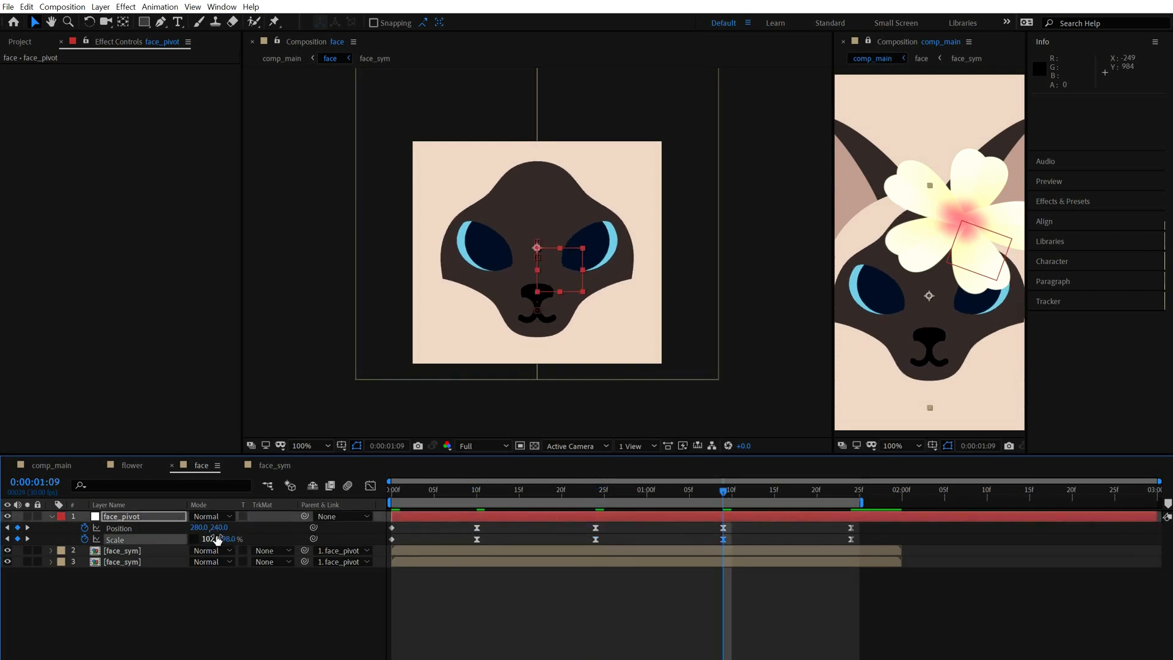
text(98)
key(Tab)
text(102)
key(Return)
- Set face_pivot's scale keyframe at 0:00:01:24 to 102% horizontally and 98% vertically
key(j)
key(k)
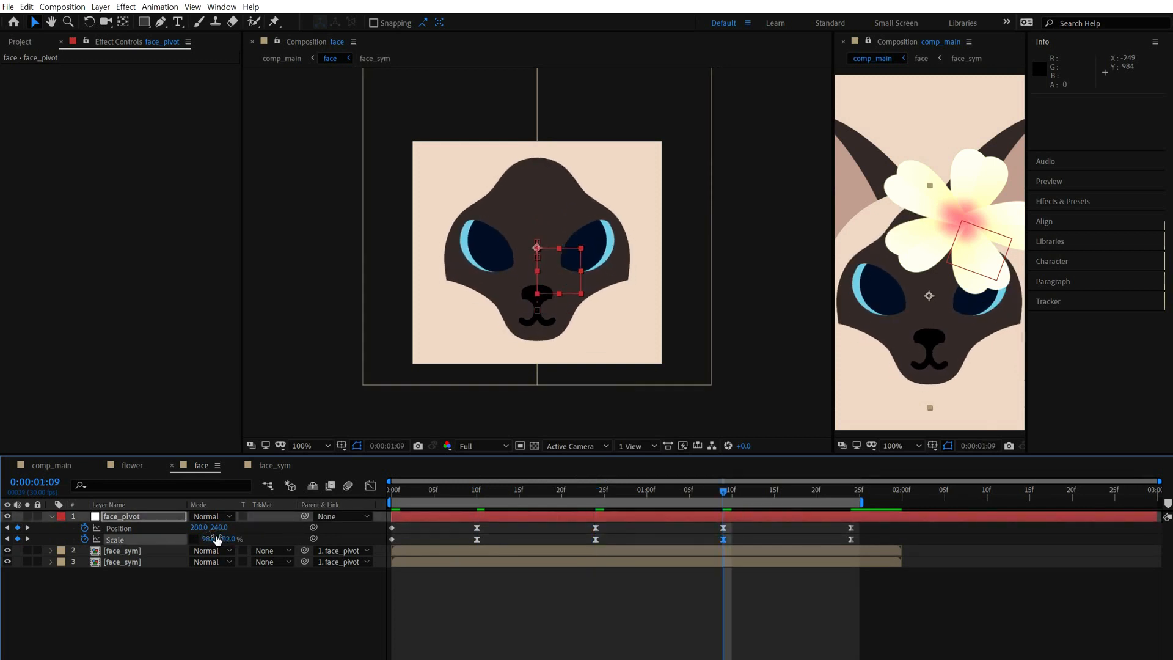
key(k)
click(215, 536)
text(102)
key(Tab)
text(98)
key(Return)
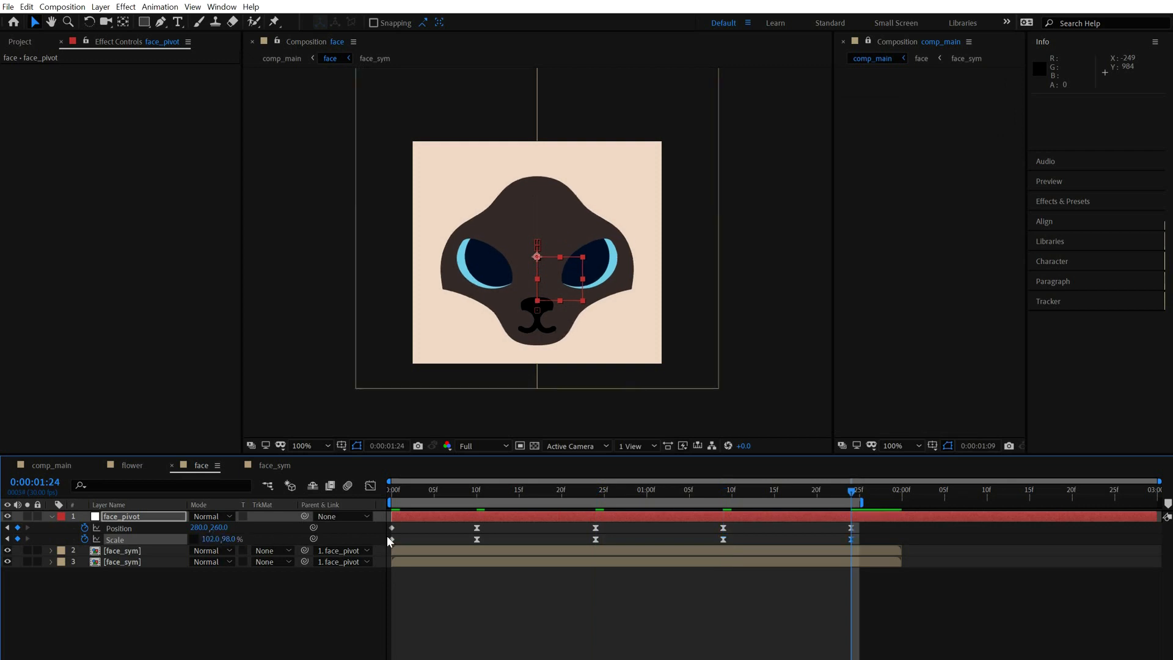
- Shift all face_pivot keyframes after frame 0 four frames earlier and preview the motion in the face and comp_main compositions
click(886, 637)
key(space)
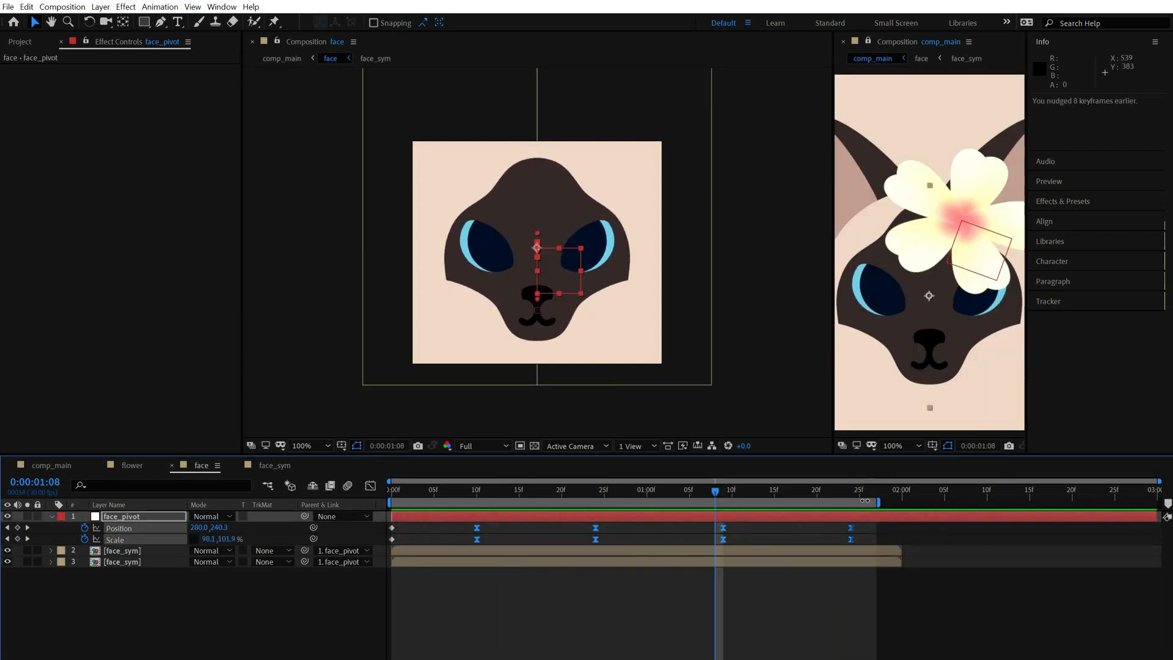
key(alt+Left)
key(alt+Left)
key(space)
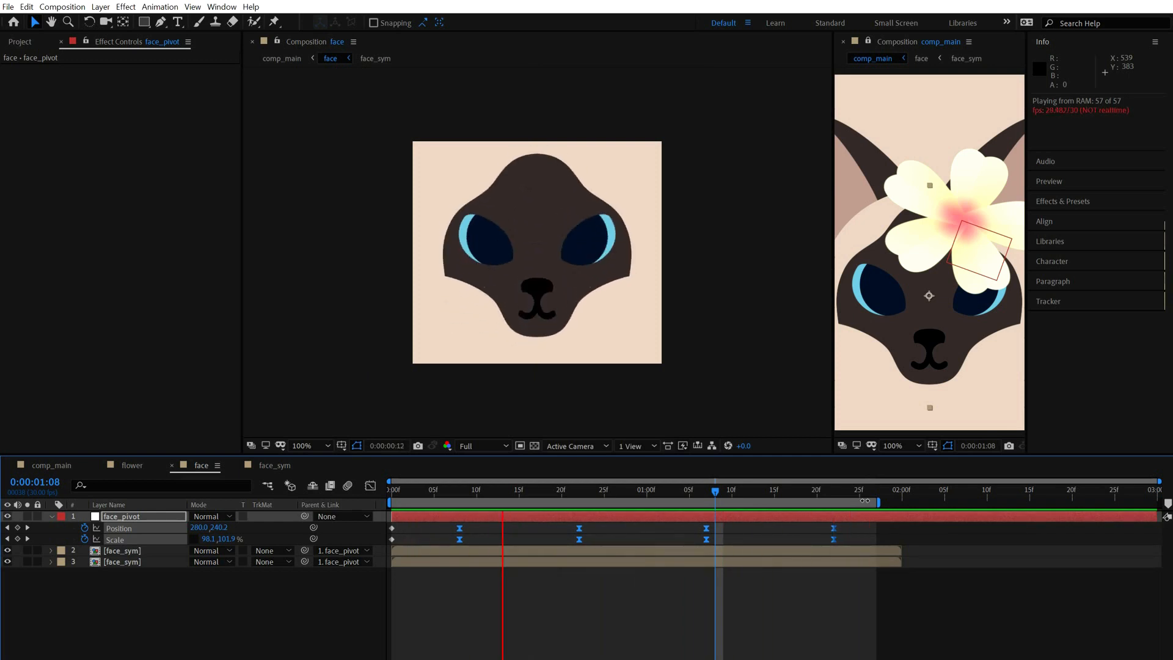
key(space)
key(alt+Left)
key(alt+Left)
key(space)
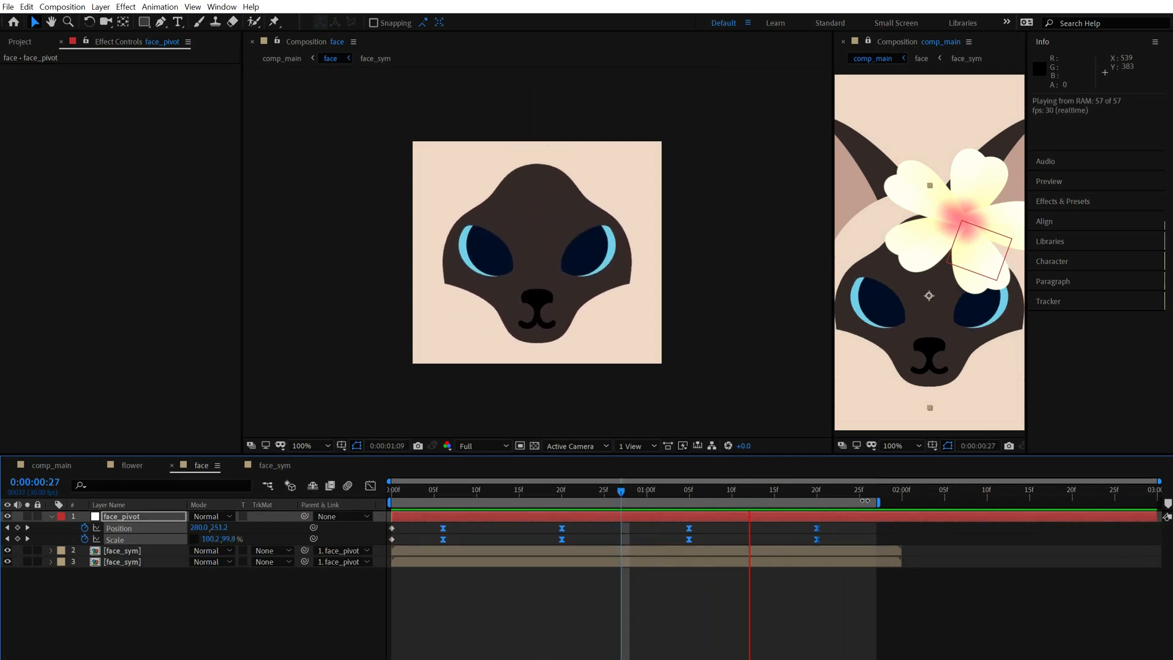
key(shift+Escape)
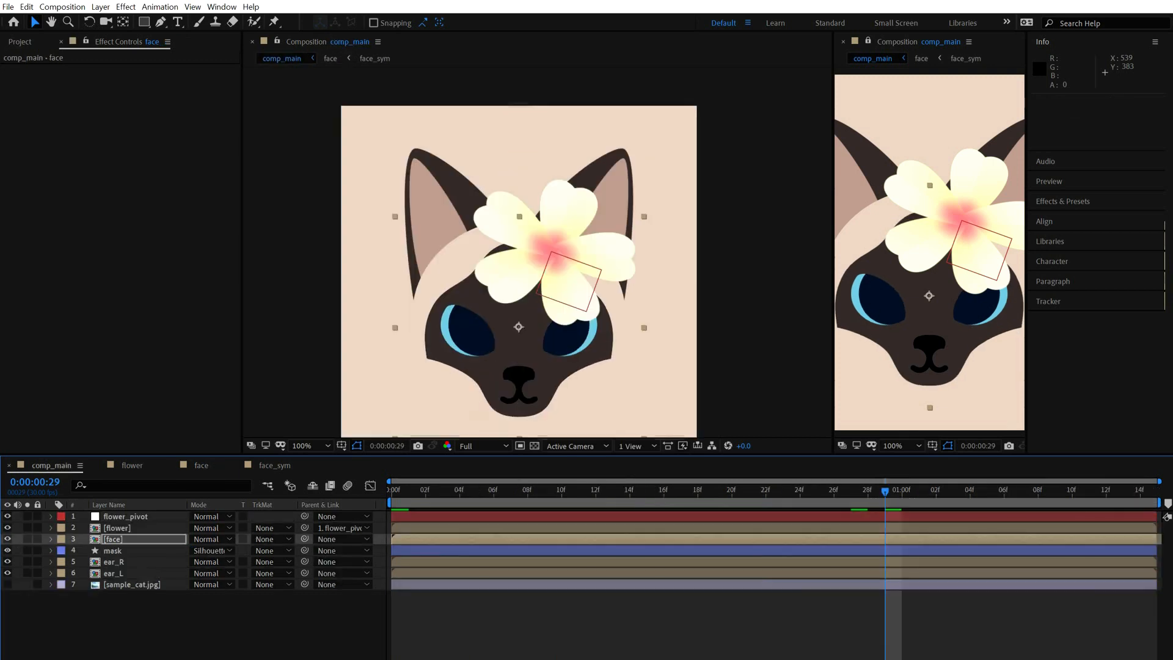
key(space)
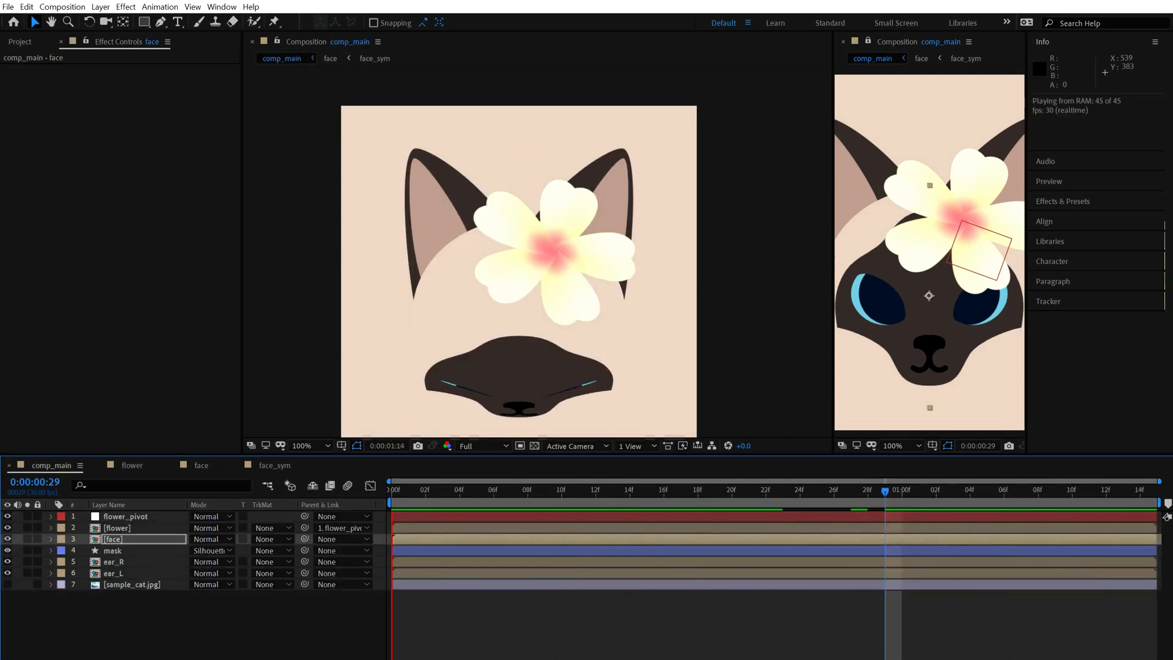
- In comp_main, hide the flower layer and move the mask layer's anchor point down near the cat's mouth
click(125, 551)
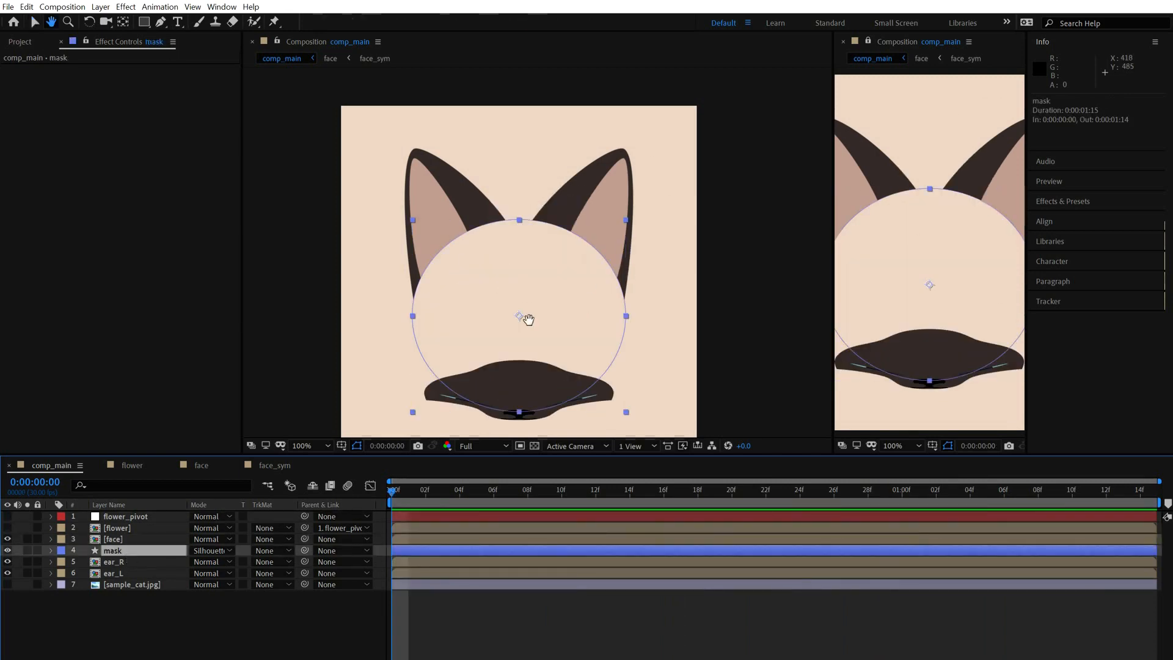
drag(529, 320, 506, 336)
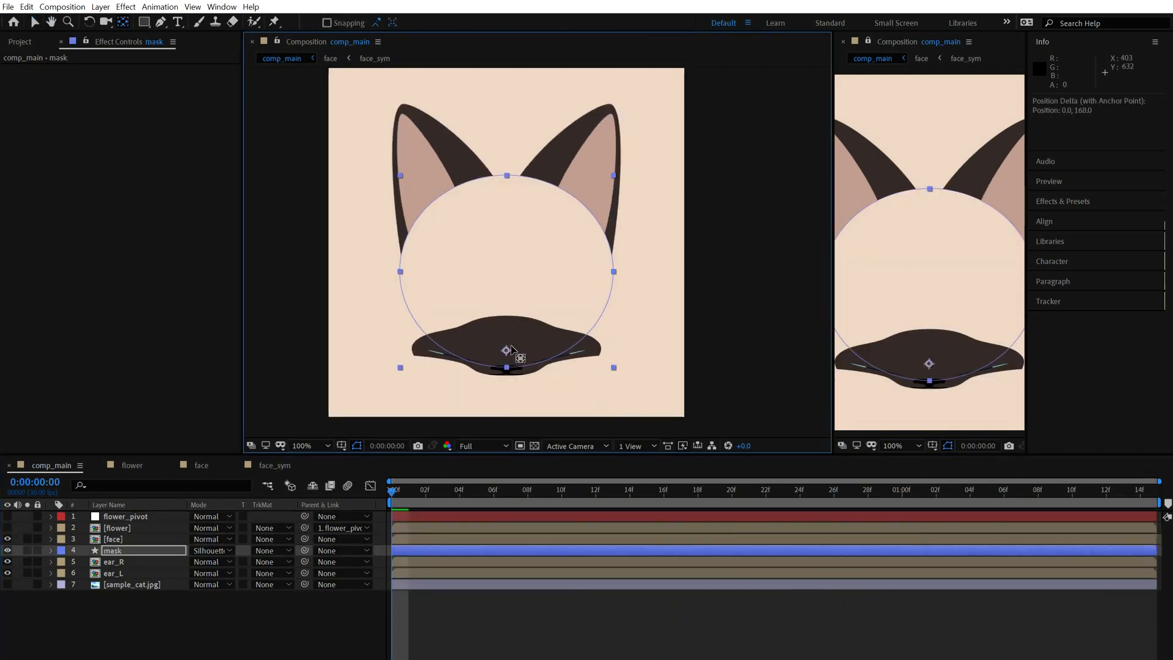
key(v)
- Add scale keyframes to the mask layer on frames 0, 6 and 20, and return to frame 0
key(s)
key(space)
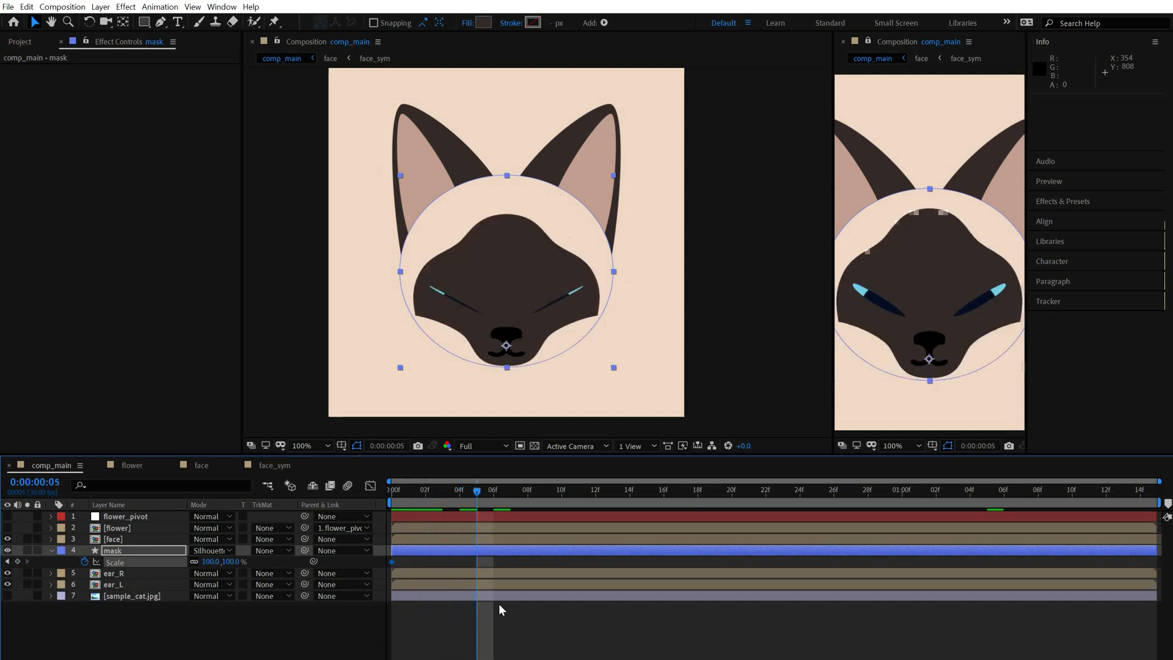
key(alt+shift+s)
key(shift+Page_Down)
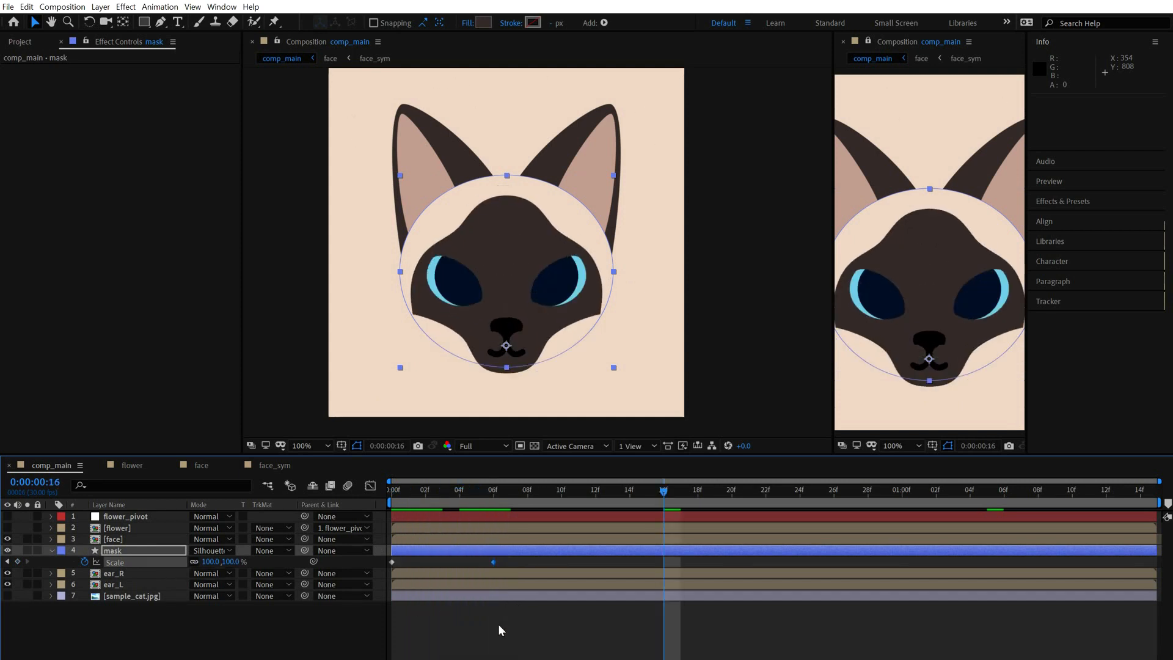
key(Page_Down)
key(Page_Down)
key(Page_Down)
key(Page_Down)
key(alt+shift+s)
drag(731, 490, 367, 510)
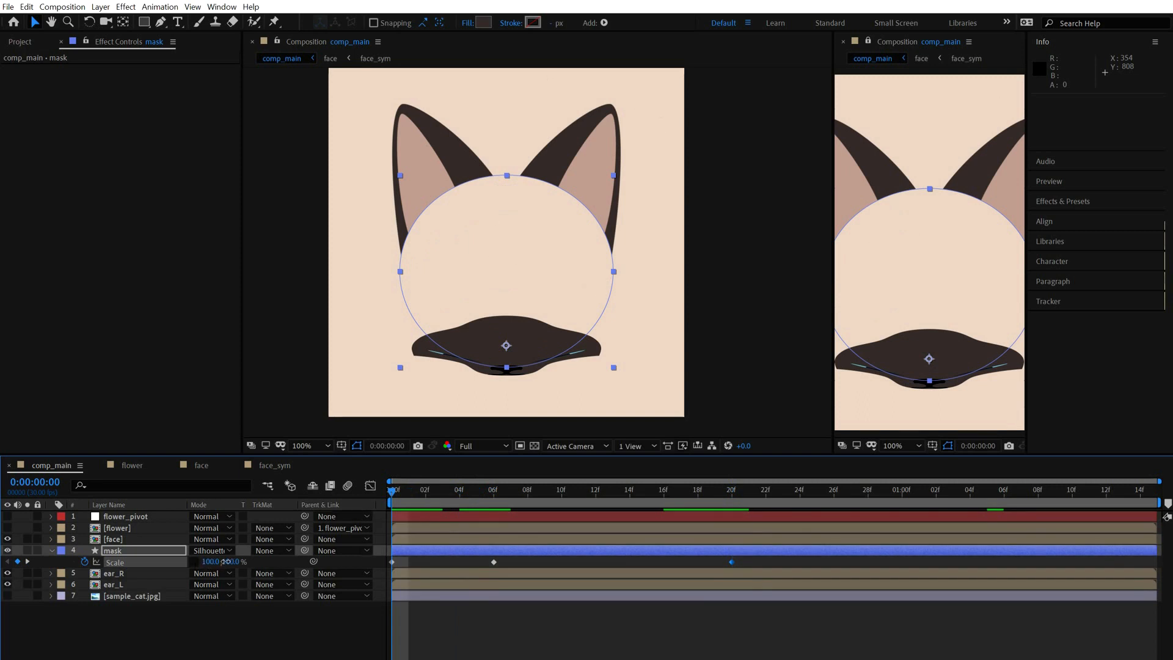
- Set the mask's vertical scale to 80% at frame 0 and 105% at frame 6
drag(226, 562, 211, 563)
key(space)
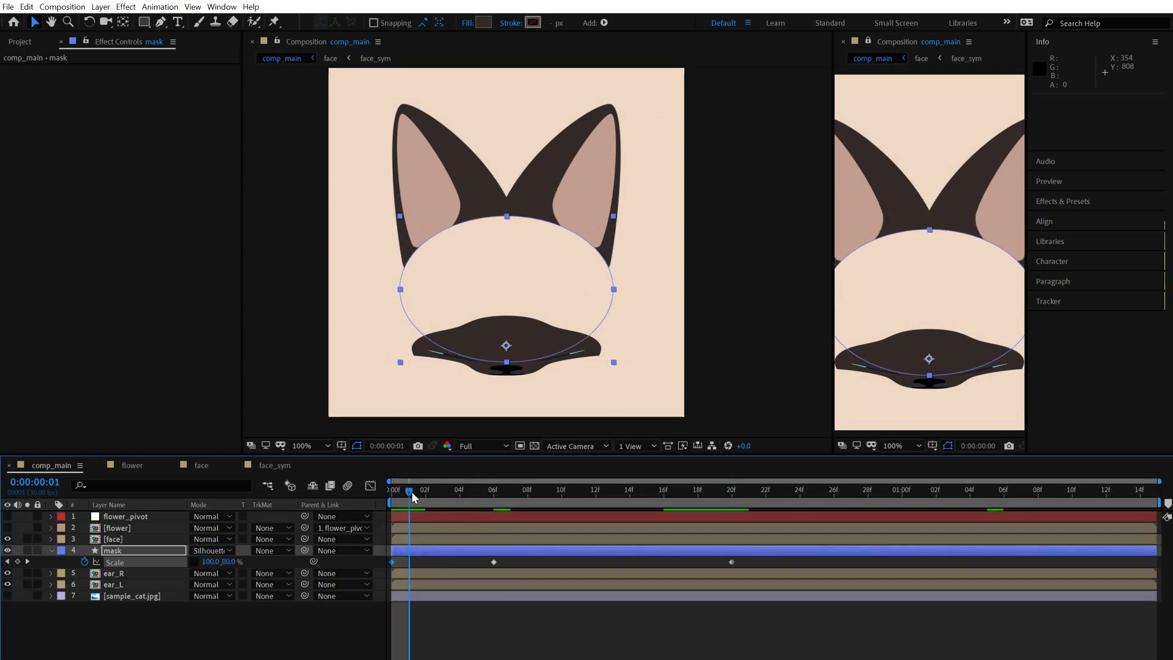
click(232, 562)
text(1)
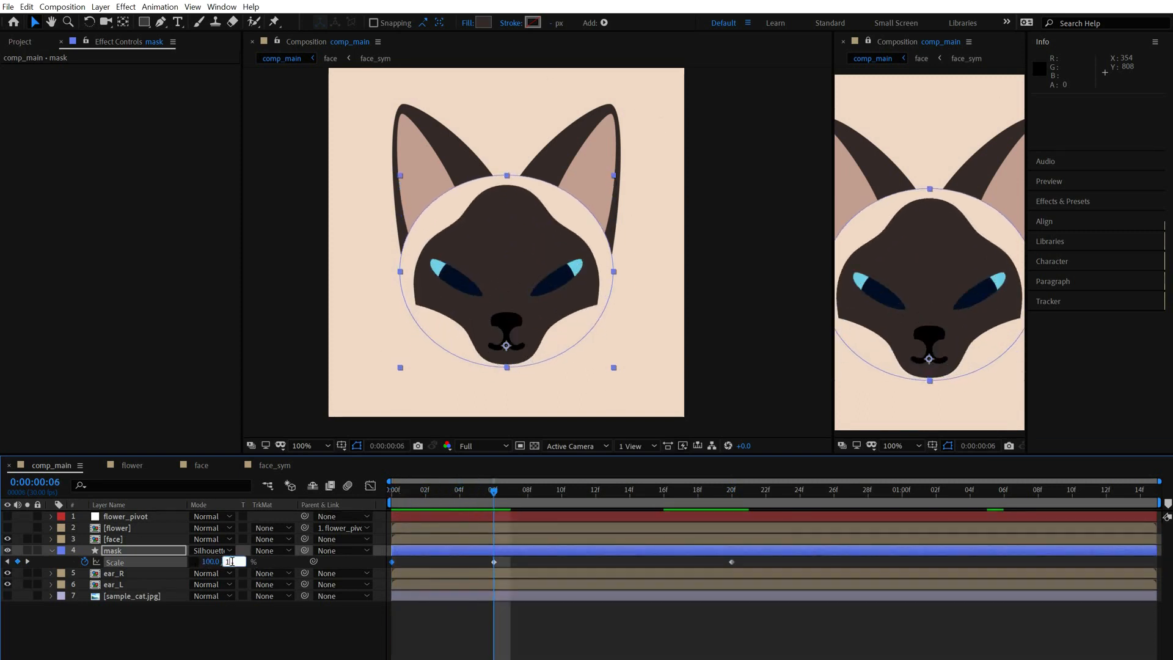
text(05)
key(Return)
- Set the mask's vertical scale to 96% at frame 20, then Easy Ease the frame 6 and frame 20 keyframes and preview
drag(494, 492, 731, 500)
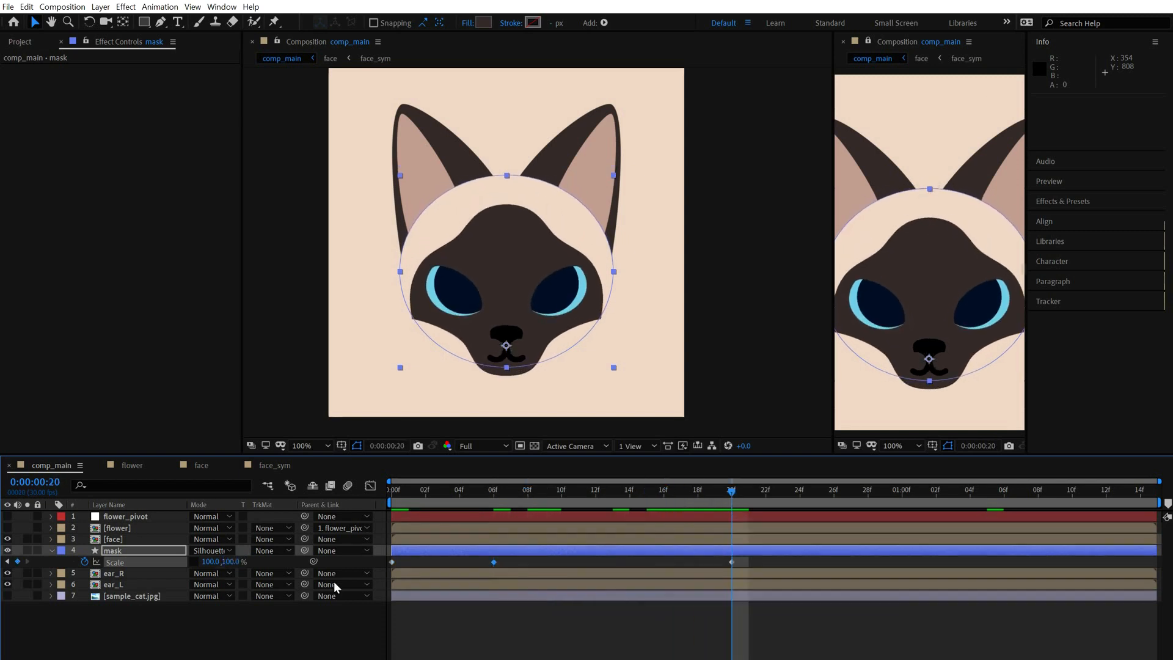
click(232, 561)
text(96)
key(Return)
drag(760, 559, 446, 577)
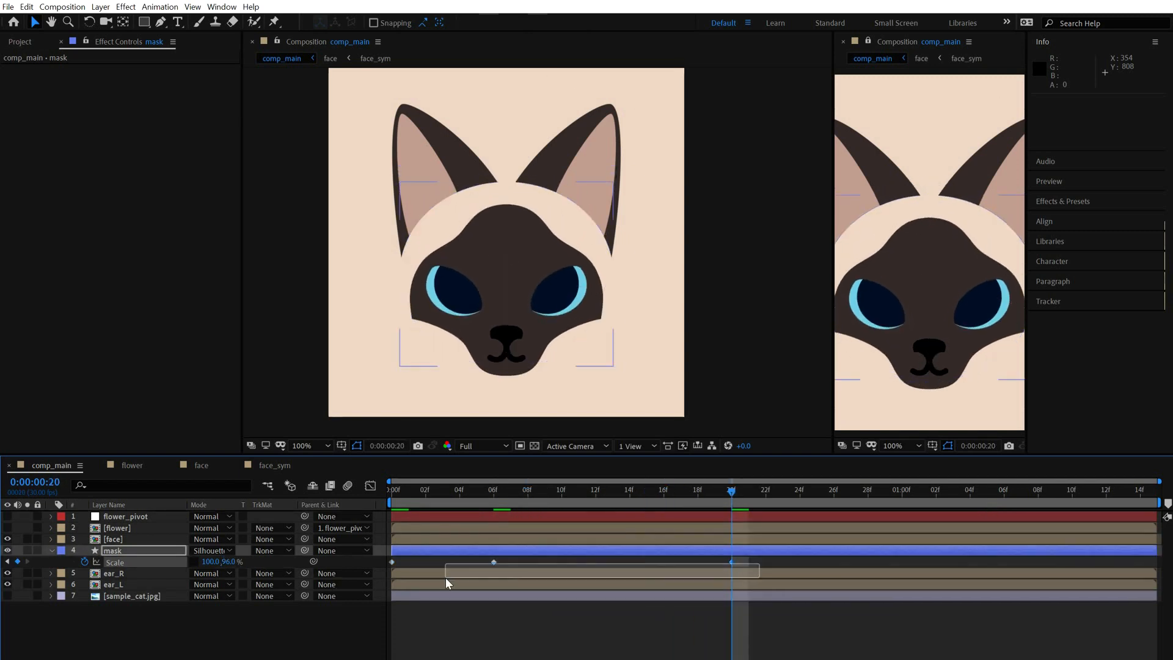
key(F9)
key(F2)
key(space)
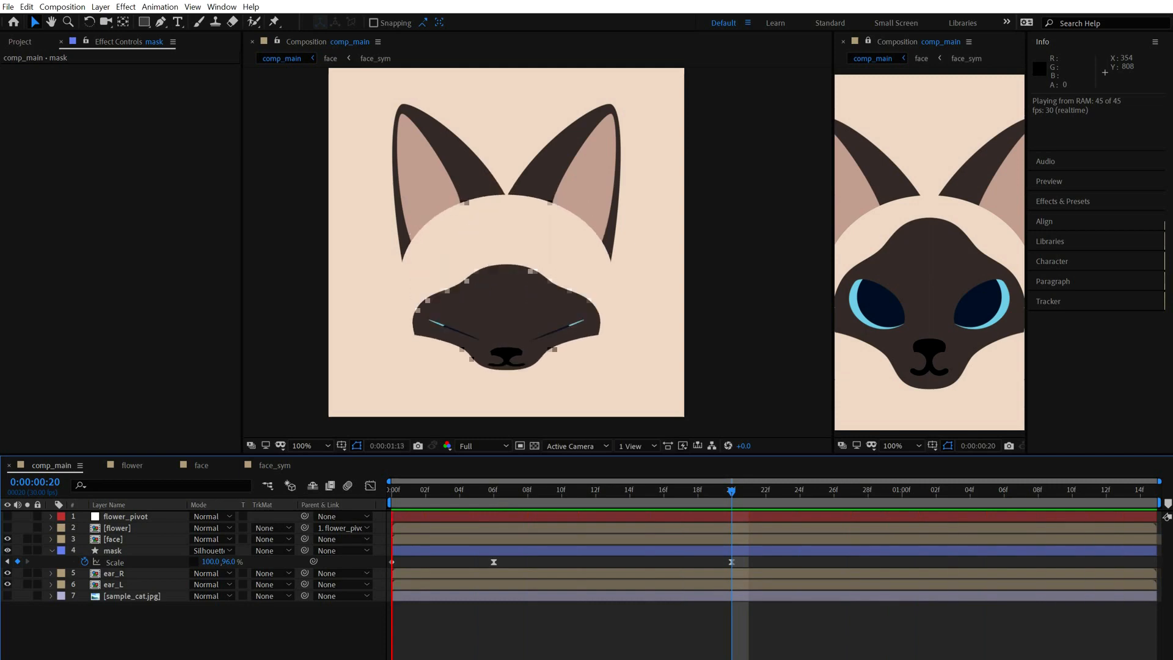
- At 0:00:01:05, keyframe the mask's vertical scale at 104%
click(253, 551)
click(235, 559)
text(104)
key(Return)
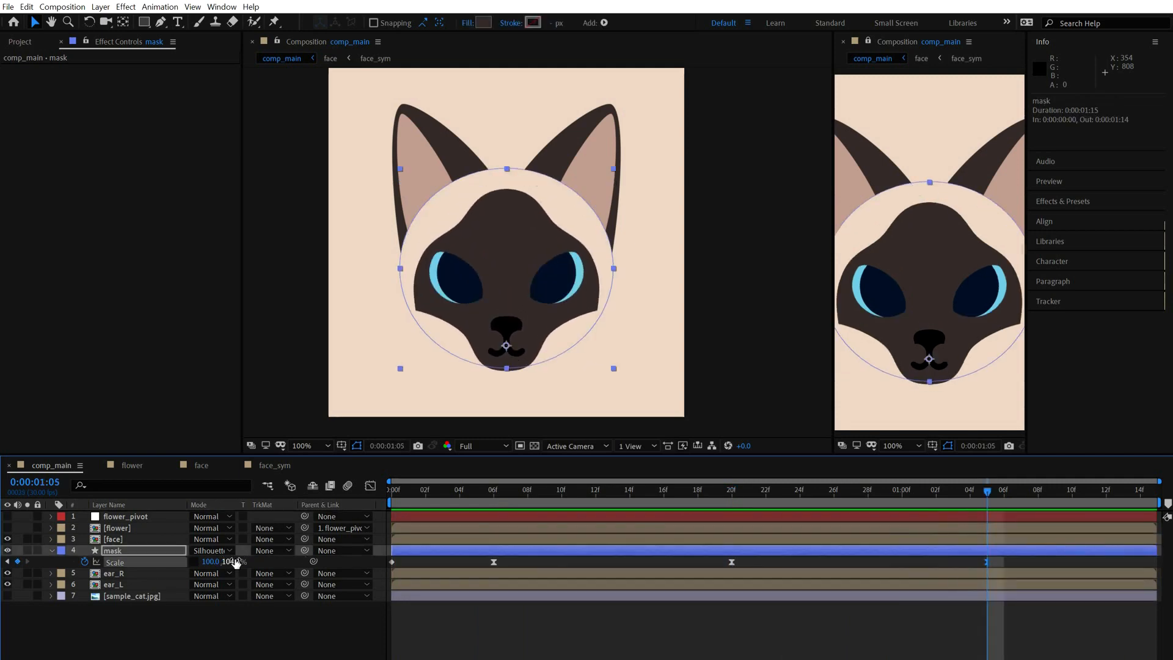
- Change comp_main's duration to 0:00:03:00
key(ctrl+k)
drag(426, 473, 421, 473)
text(3)
key(Right)
key(shift+Right)
text(00)
key(Return)
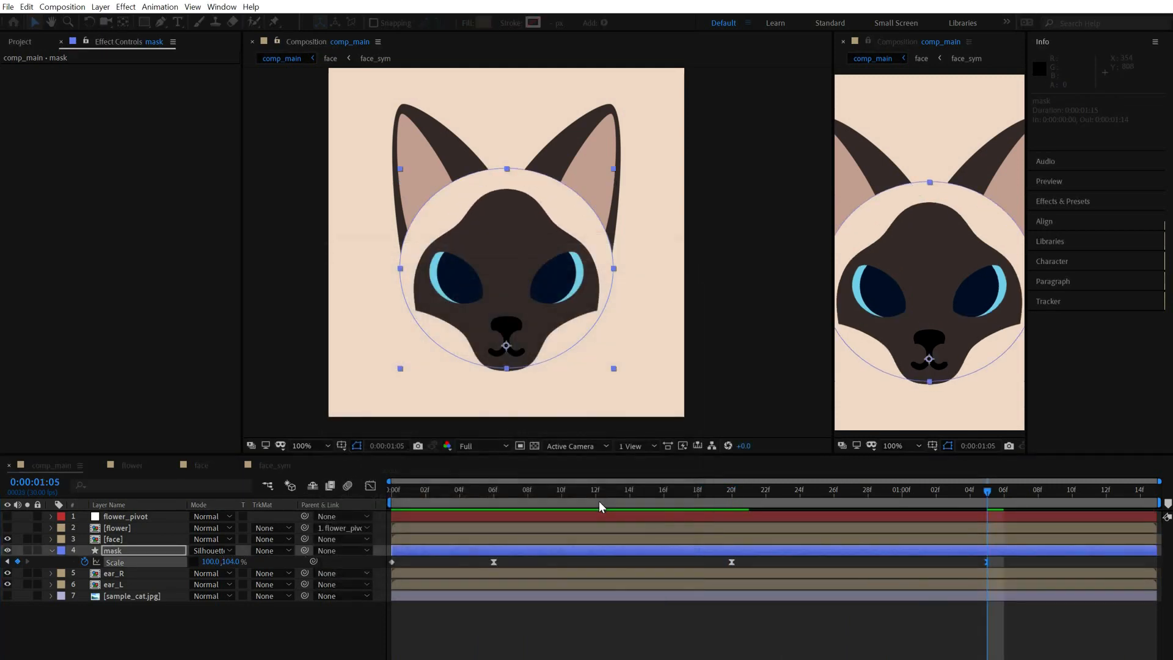
- Keyframe the mask's vertical scale at 96% at 0:00:01:20 and extend the comp_main layers toward the composition's new end
key(space)
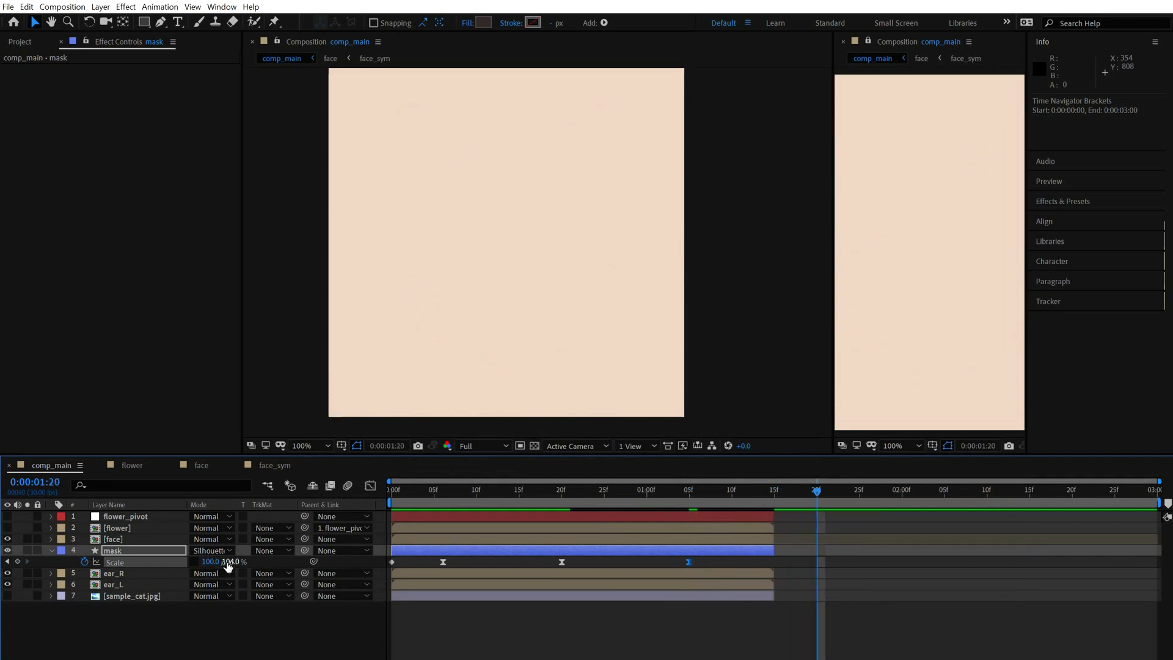
click(755, 518)
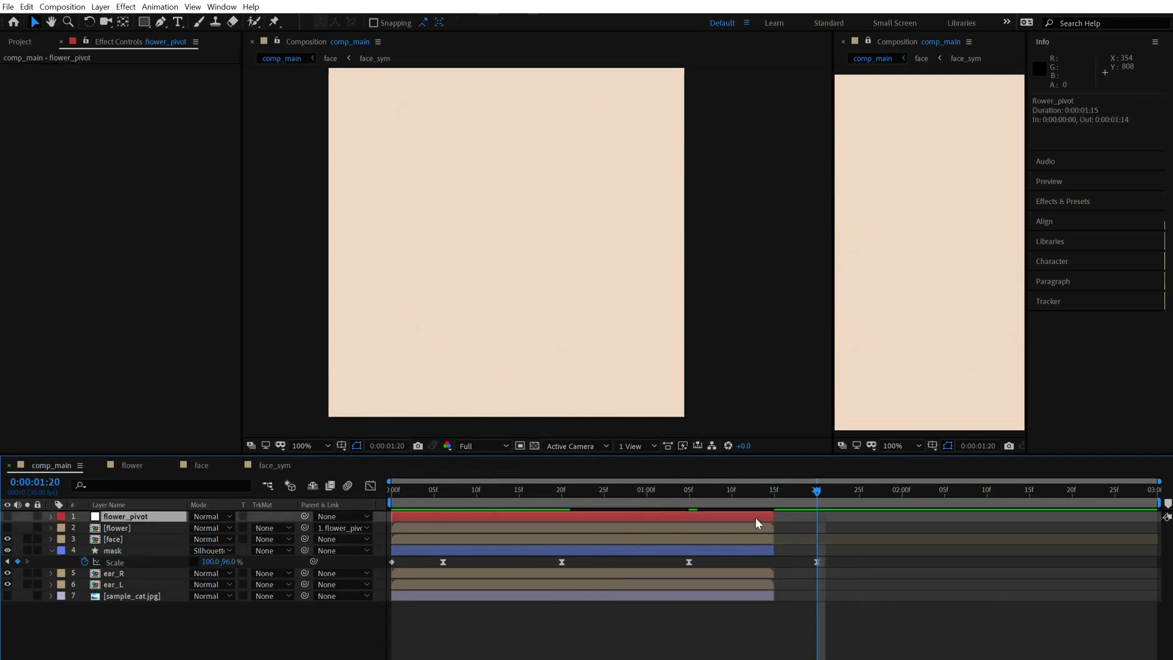
shift+click(753, 595)
key(alt+bracketright)
click(749, 629)
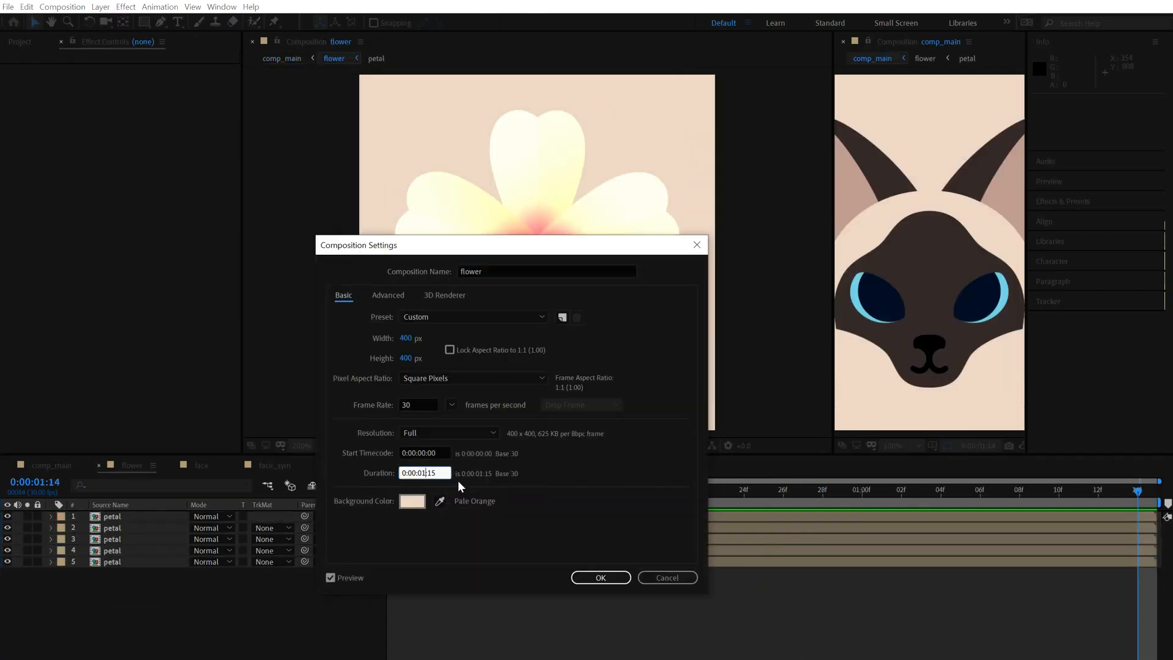
- Set the flower and petal compositions' durations to 0:00:03:00 and extend all petal shape layers to the end
key(Return)
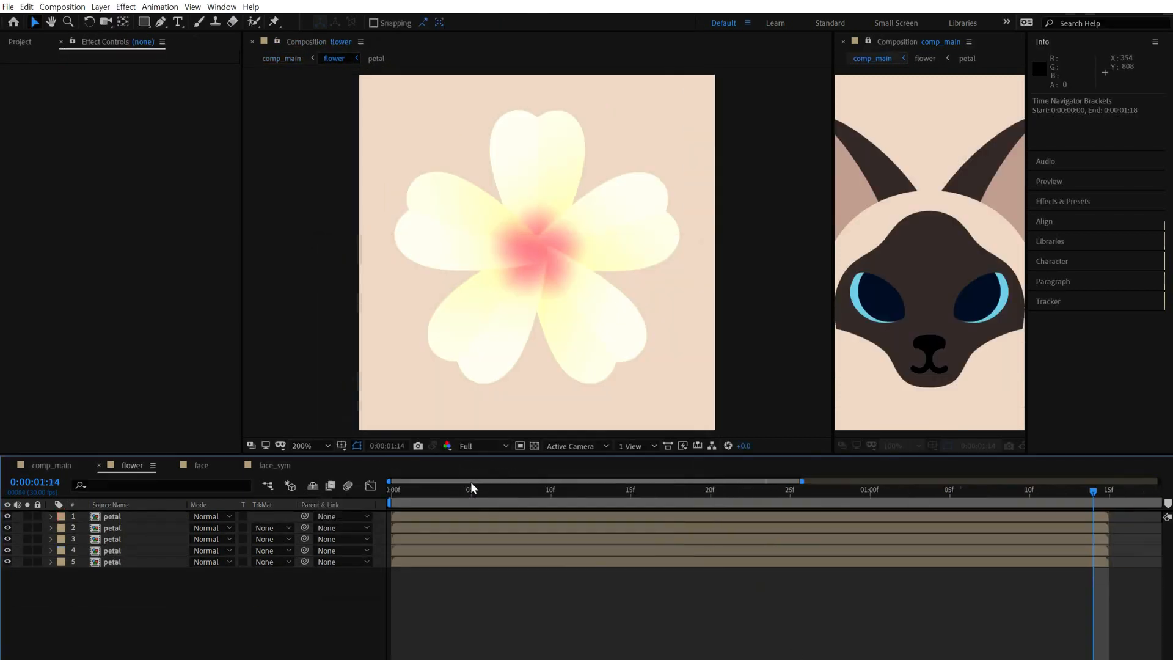
double_click(470, 482)
double_click(488, 517)
key(ctrl+k)
drag(420, 471, 504, 481)
text(03:00:01:15)
key(Return)
key(ctrl+a)
key(End)
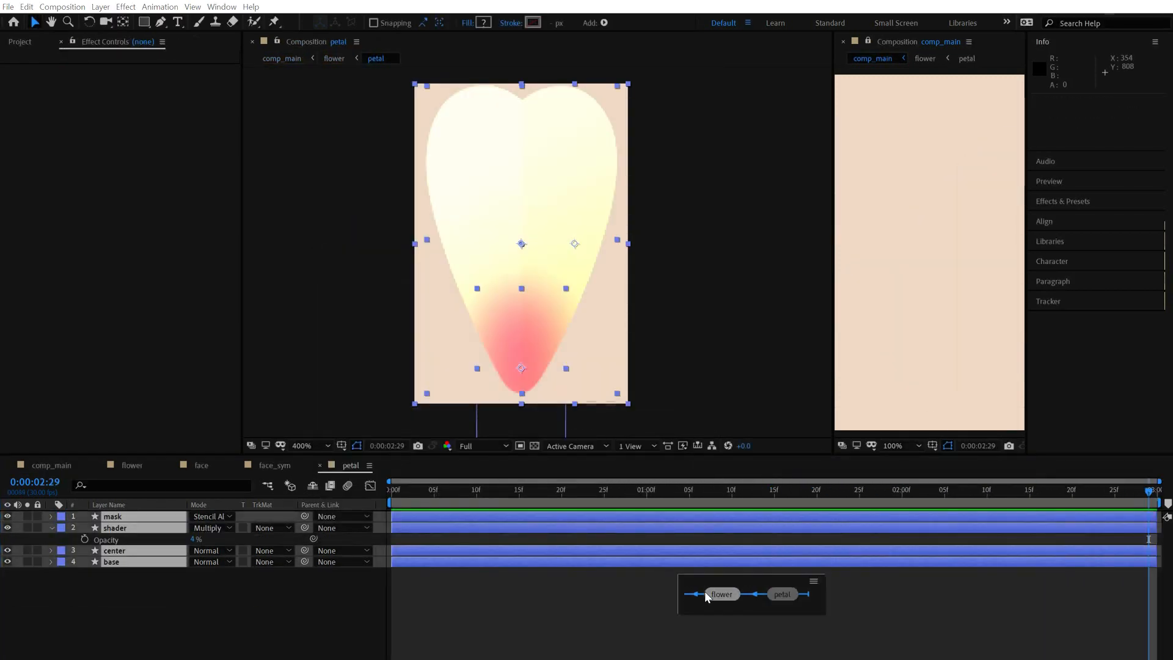
- Extend the petal layers in flower and the flower layer in comp_main to the end, checking the flower's visibility
click(714, 594)
key(Tab)
click(727, 637)
click(753, 527)
click(8, 527)
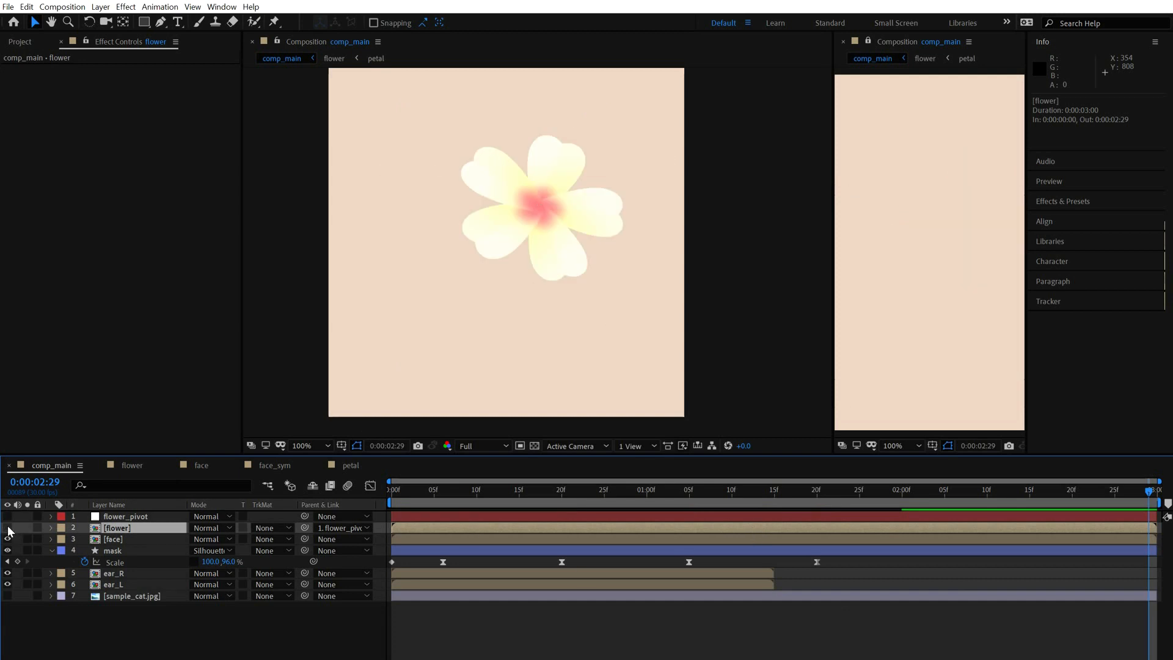
- Set the ear composition's duration to 0:00:03:00 and extend all its layers to the end
double_click(597, 573)
key(ctrl+k)
drag(417, 472, 486, 475)
text(03:00)
key(Return)
key(ctrl+a)
key(alt+bracketright)
key(shift+Escape)
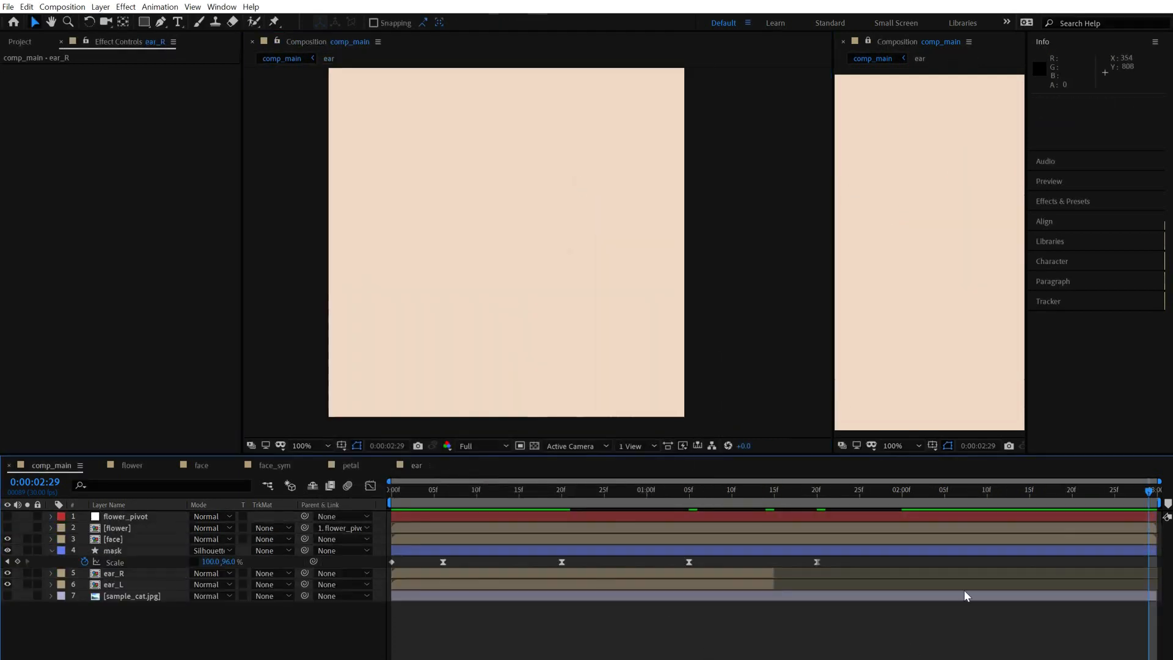
- Extend ear_R and ear_L to the end of comp_main, collapse the mask's properties and keep the flower layer hidden
click(788, 573)
shift+click(763, 583)
key(alt+bracketright)
click(51, 551)
click(8, 527)
- Set face_sym's duration to 0:00:03:00 and extend all layers in face_sym and its parent face composition to the end
double_click(113, 539)
double_click(575, 550)
key(ctrl+k)
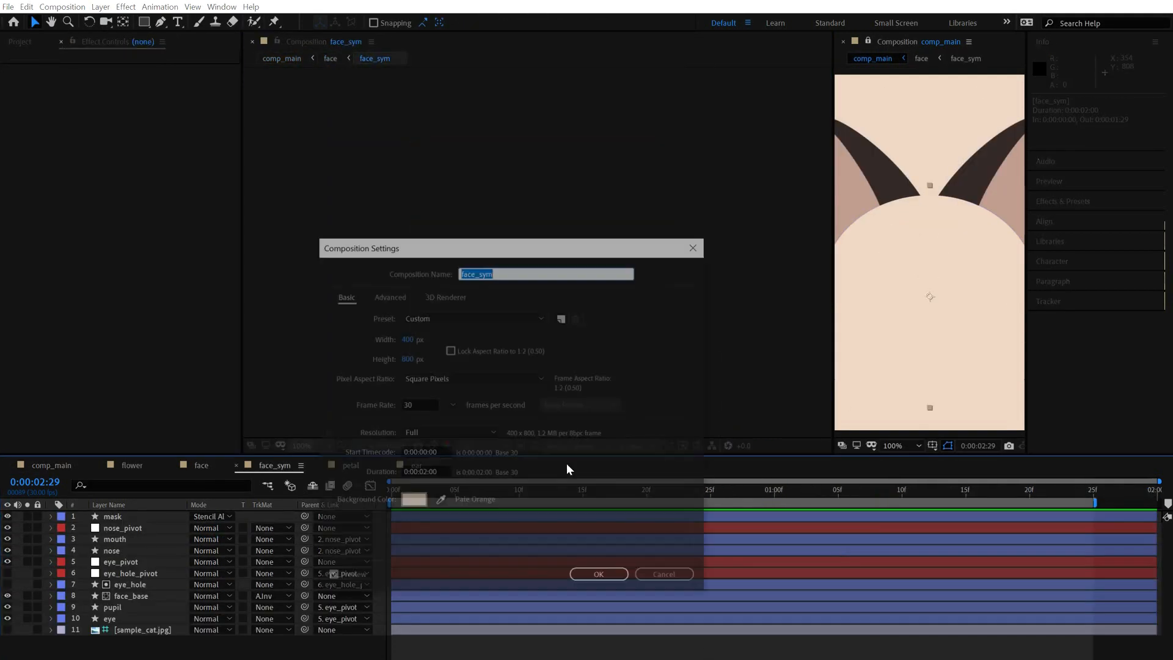
drag(418, 471, 486, 472)
text(03:00)
key(Return)
key(ctrl+a)
key(alt+bracketright)
key(shift+Escape)
key(ctrl+a)
key(alt+bracketright)
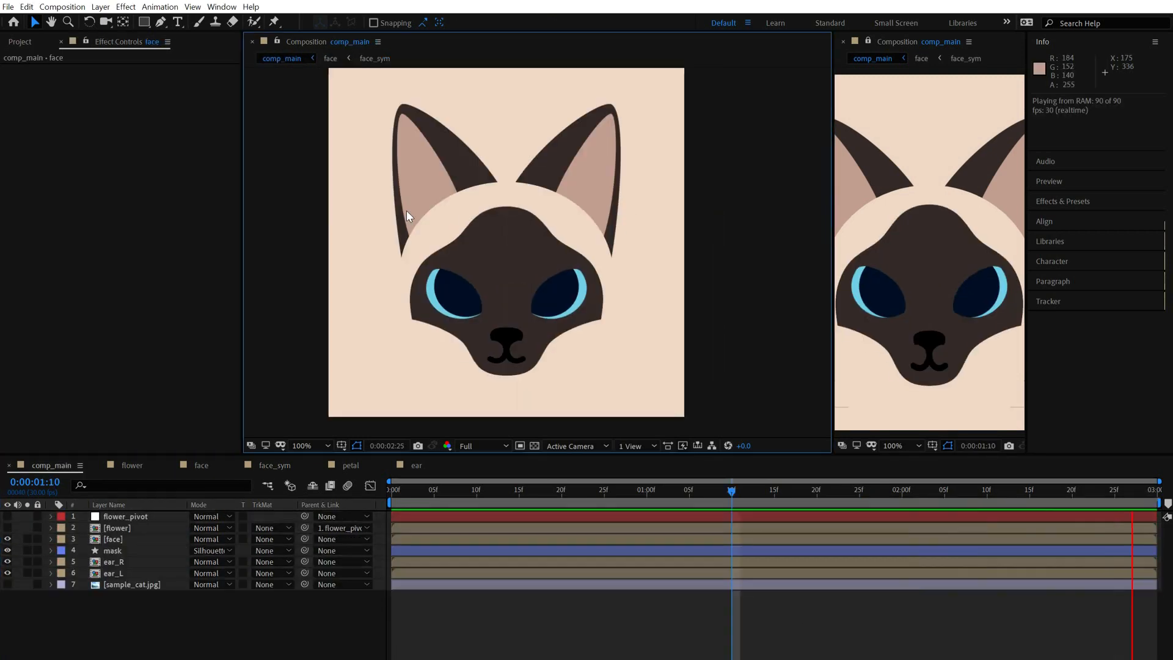
- End comp_main's work area at 0:00:01:20, preview it and return to frame 0
click(816, 494)
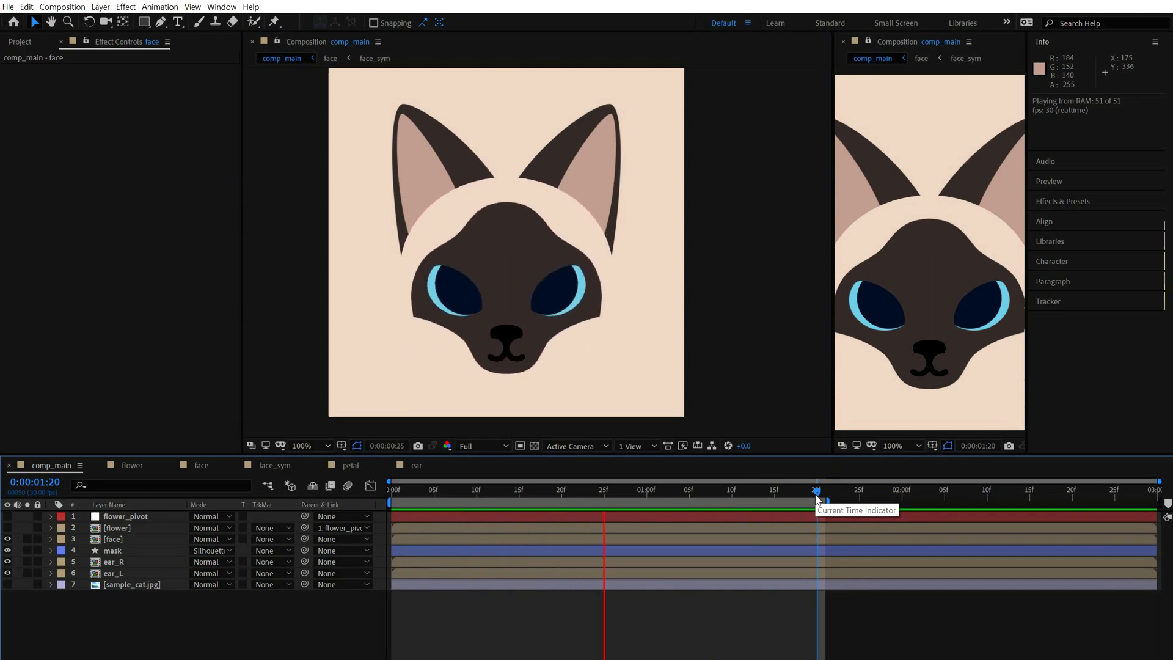
key(Home)
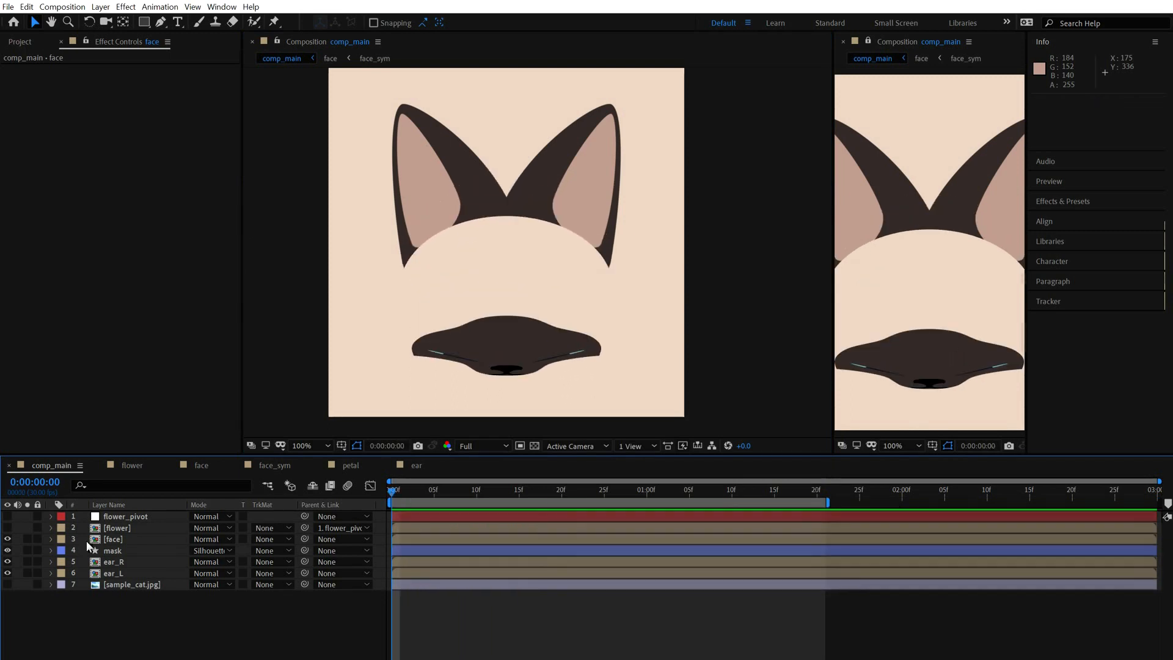
- Add Position keyframes to ear_R and ear_L at frames 0, 6, 20, 0:00:01:05 and 0:00:01:20
click(130, 563)
shift+click(131, 574)
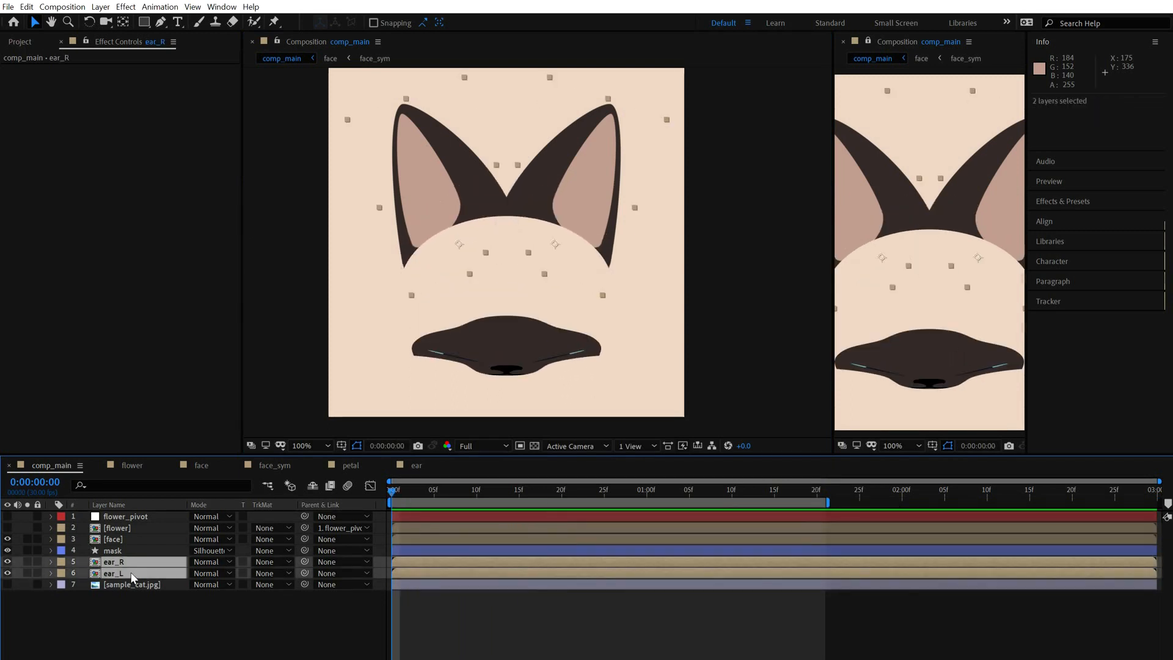
key(p)
key(space)
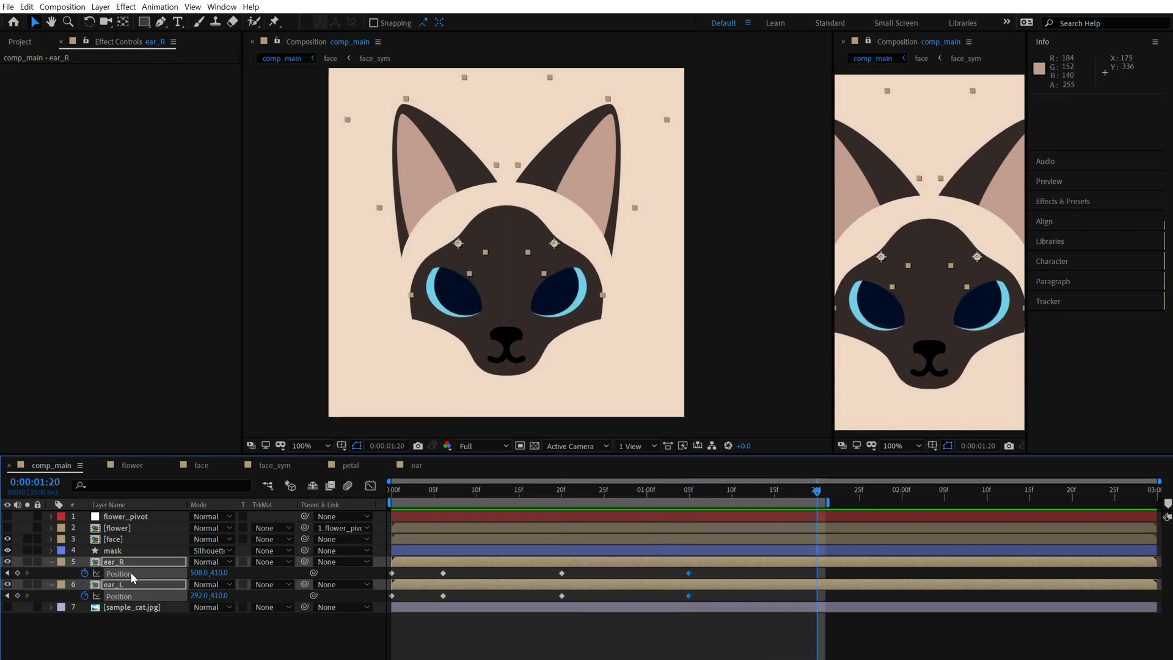
click(395, 486)
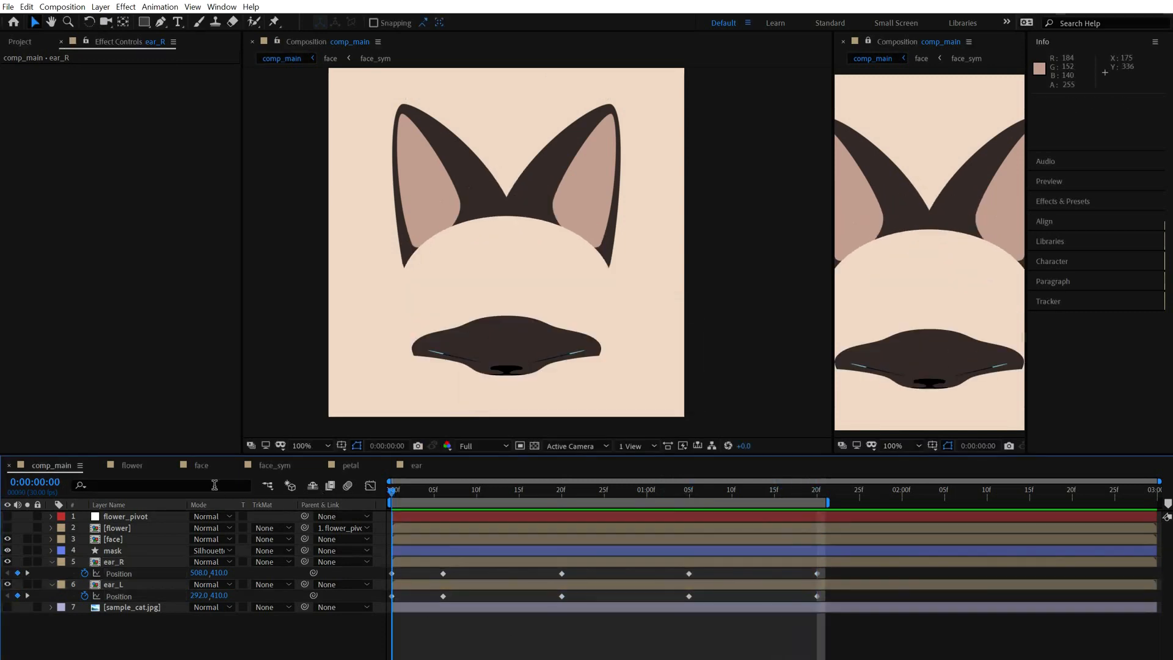
- Add Rotation keyframes to both ears at the same five times as their Position keyframes and save the project
shift+click(426, 585)
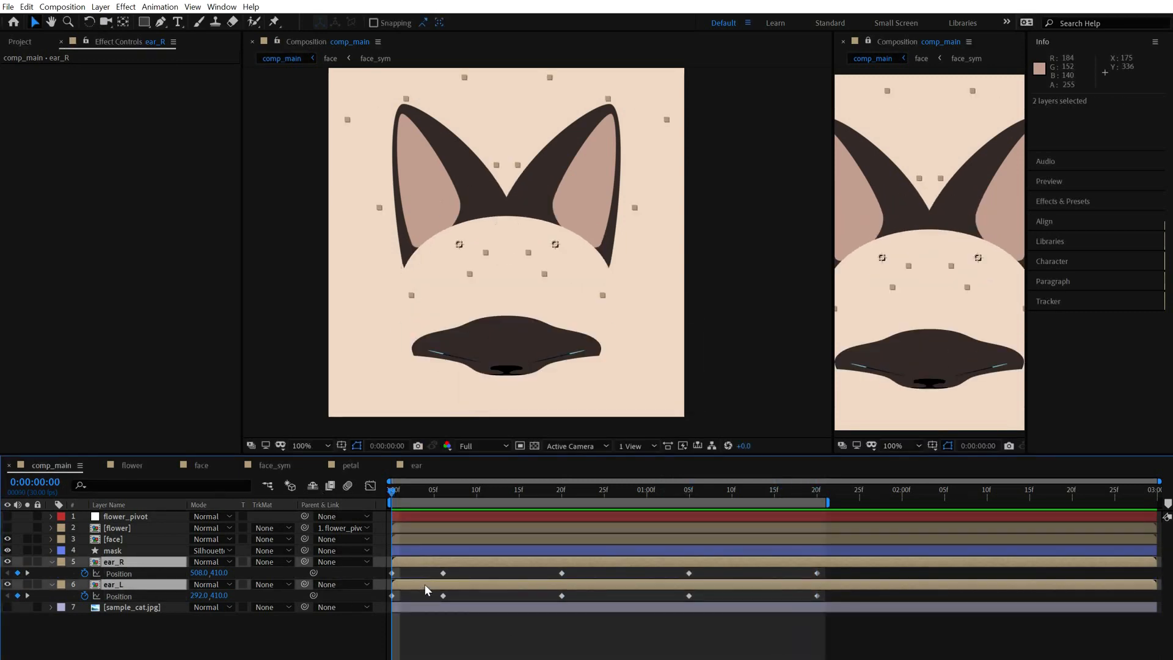
key(shift+r)
key(k)
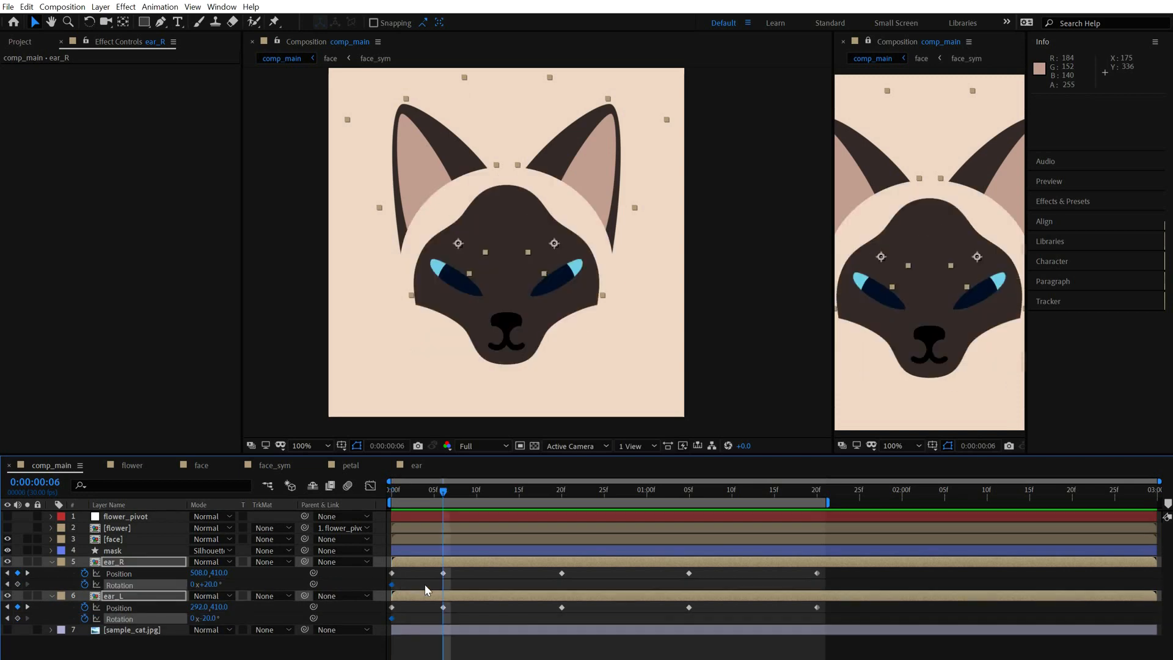
key(ctrl+v)
key(k)
key(ctrl+v)
key(k)
key(ctrl+v)
key(k)
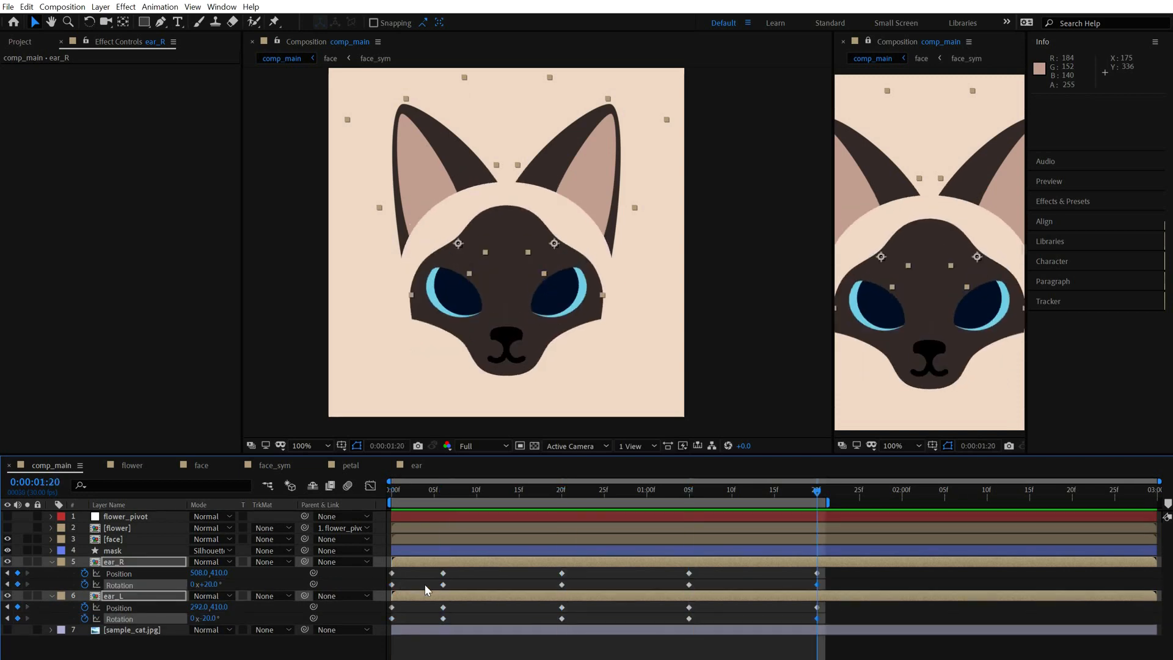
key(ctrl+v)
key(Home)
click(479, 641)
key(ctrl+s)
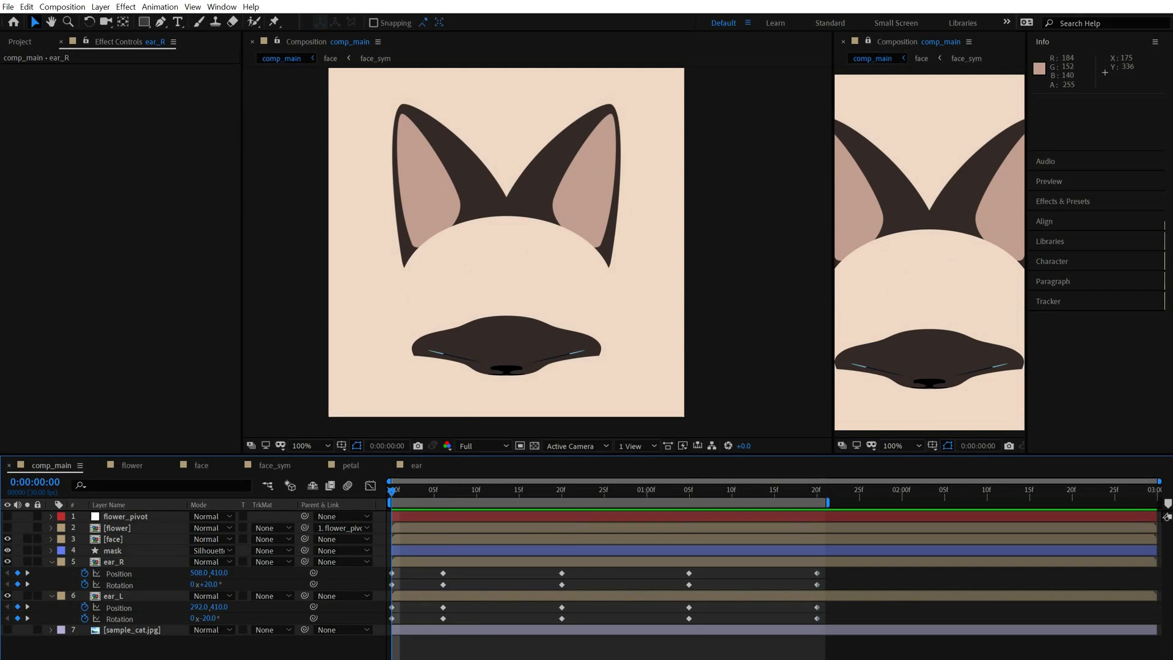
- At frame 0, move both ear layers down 40 px to a Y position of 450
key(comma)
click(449, 559)
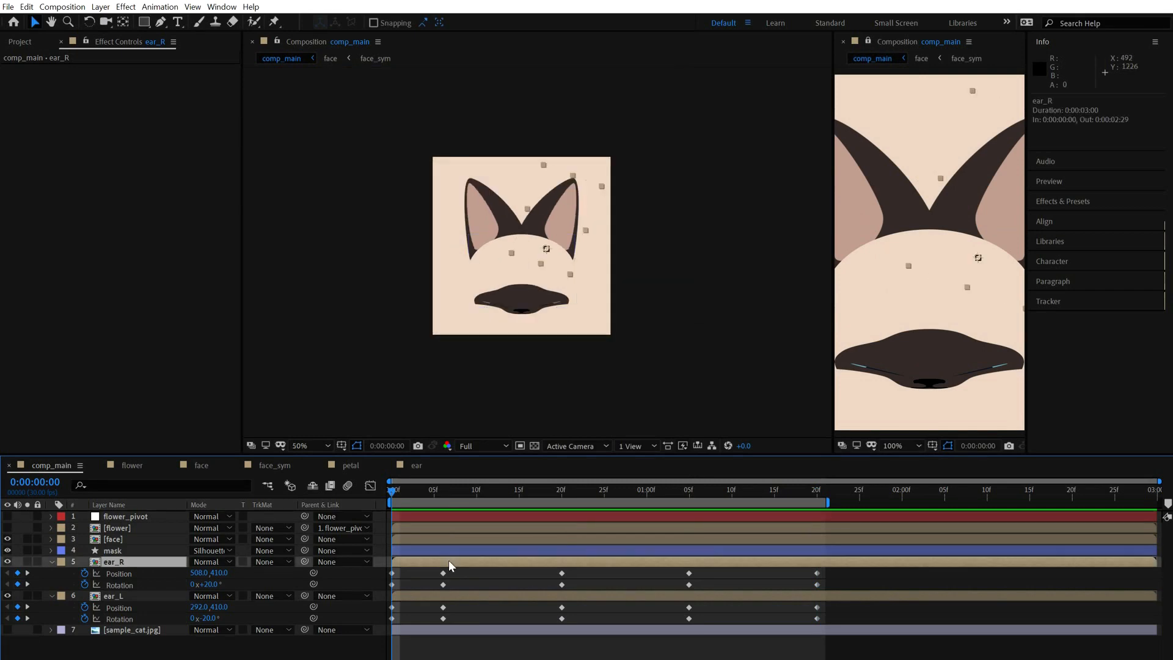
ctrl+click(435, 595)
key(shift+Down)
key(shift+Down)
key(shift+Down)
key(shift+Down)
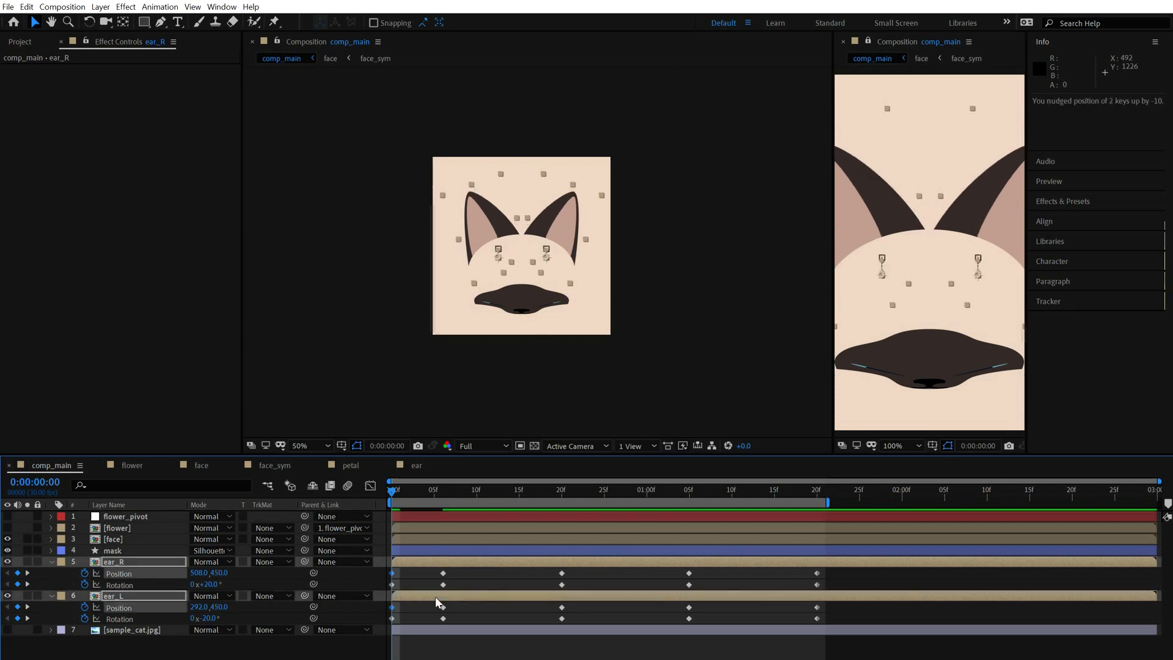
- At frame 0, rotate ear_R to 40° and ear_L to -40°
click(446, 584)
click(445, 561)
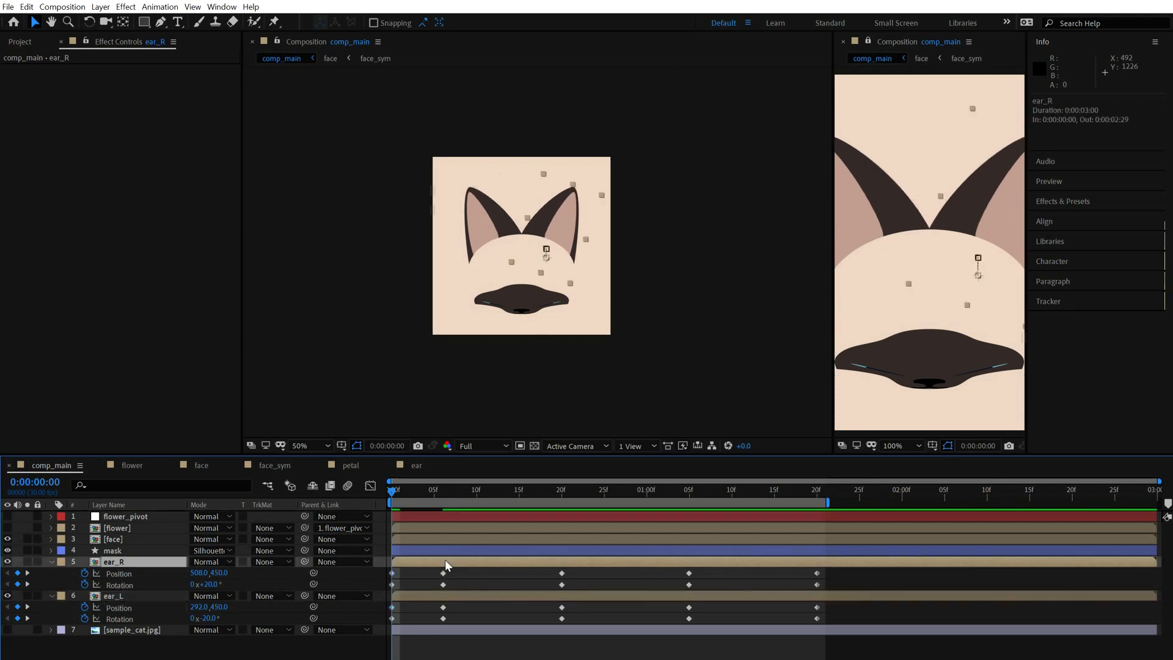
key(shift+KP_Add)
key(shift+KP_Add)
key(ctrl+Down)
key(shift+KP_Subtract)
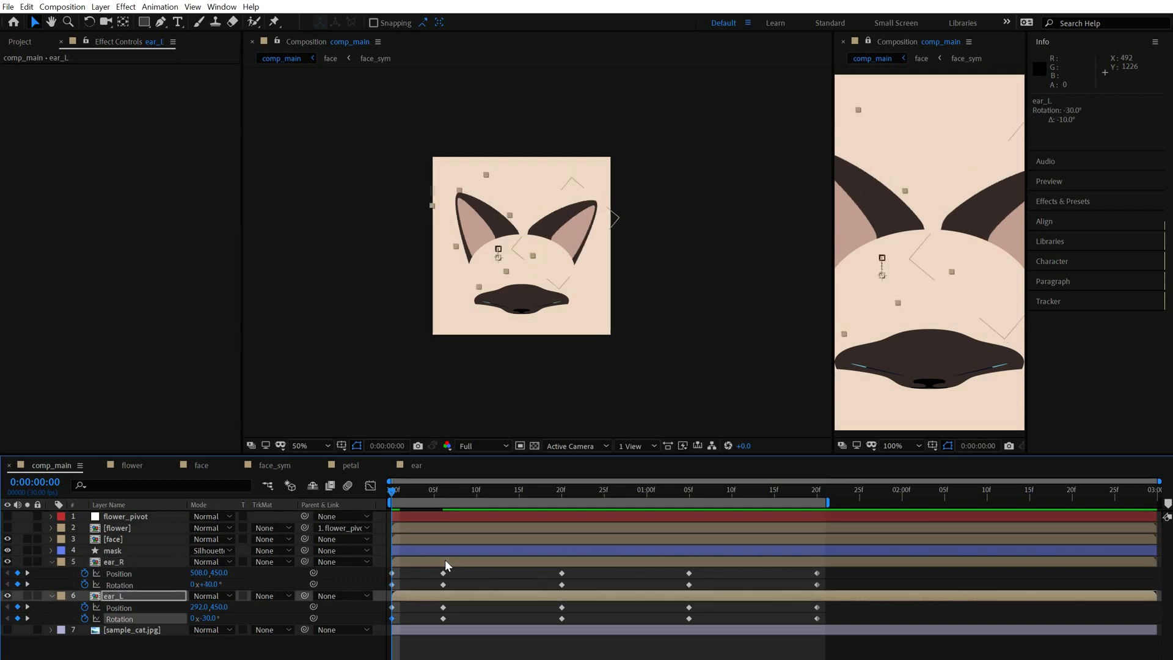
key(shift+KP_Subtract)
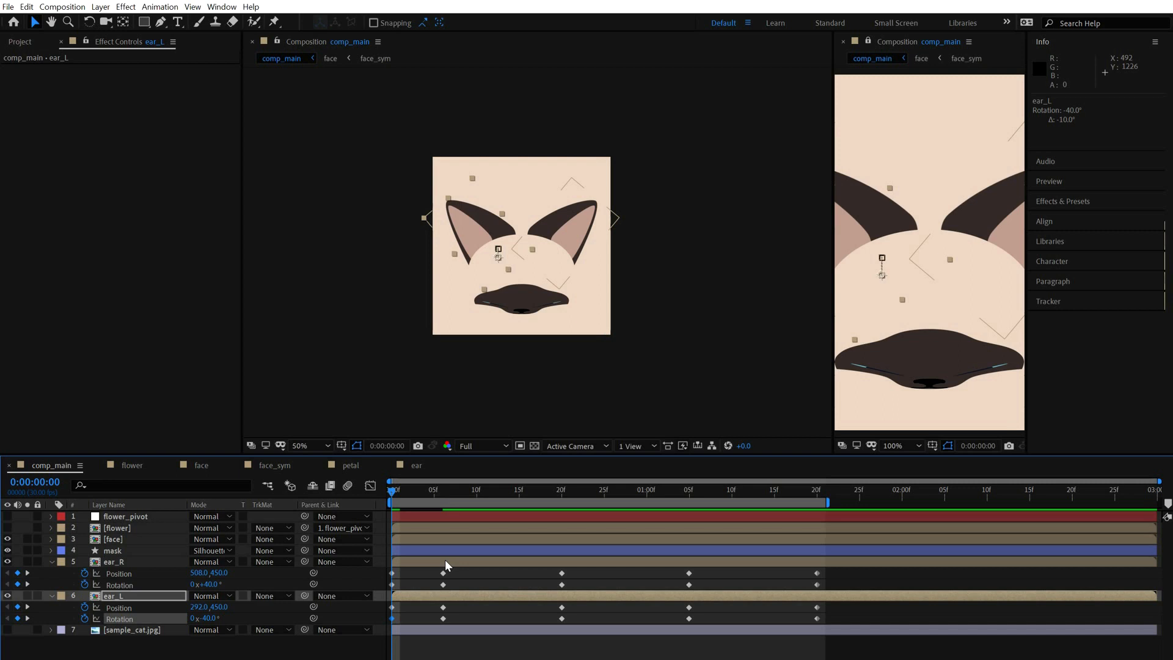
- In the ear composition, reshape the lower curve of the dark outer ear with the Pen tool so it extends below the frame
double_click(445, 560)
click(160, 530)
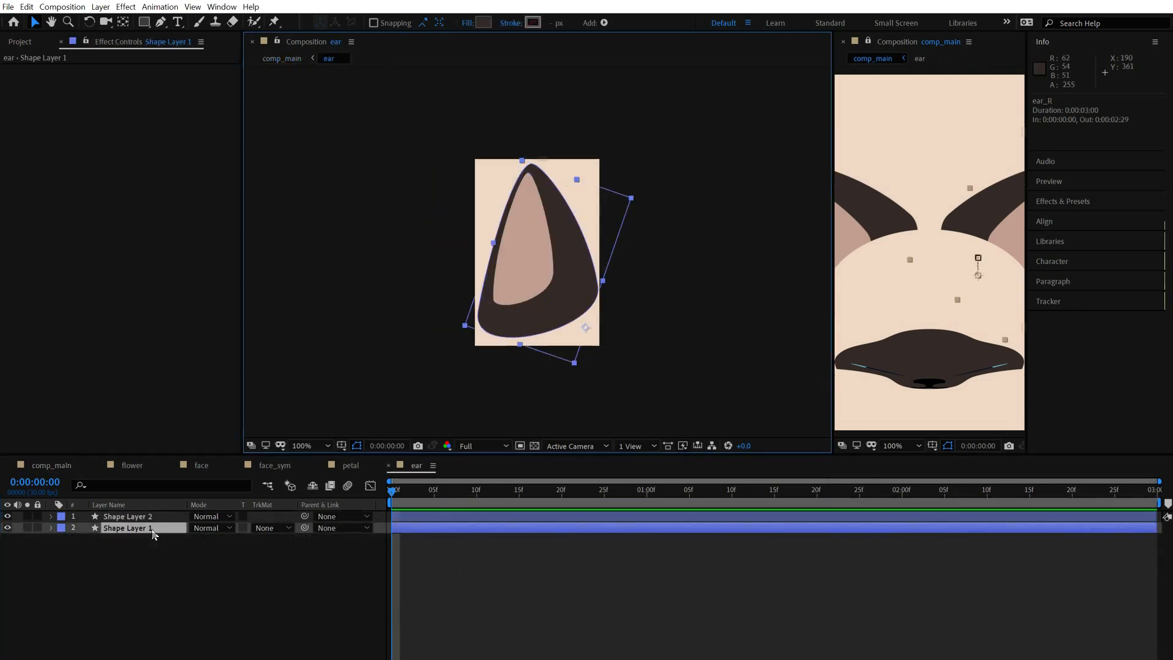
key(g)
click(598, 286)
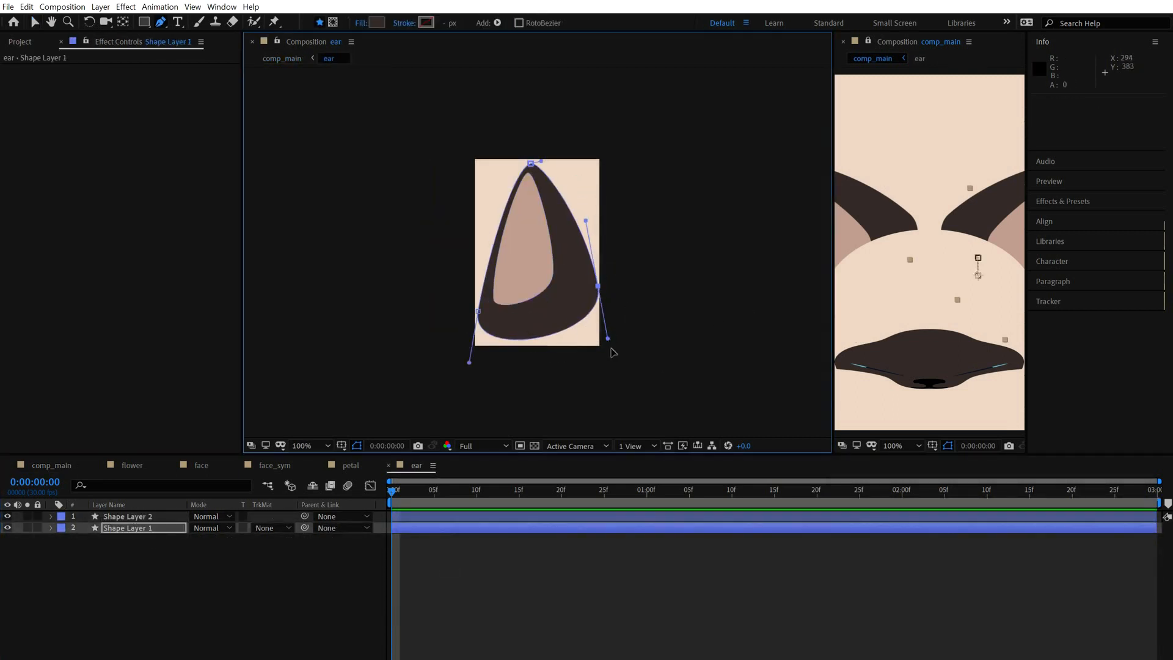
drag(607, 337, 622, 418)
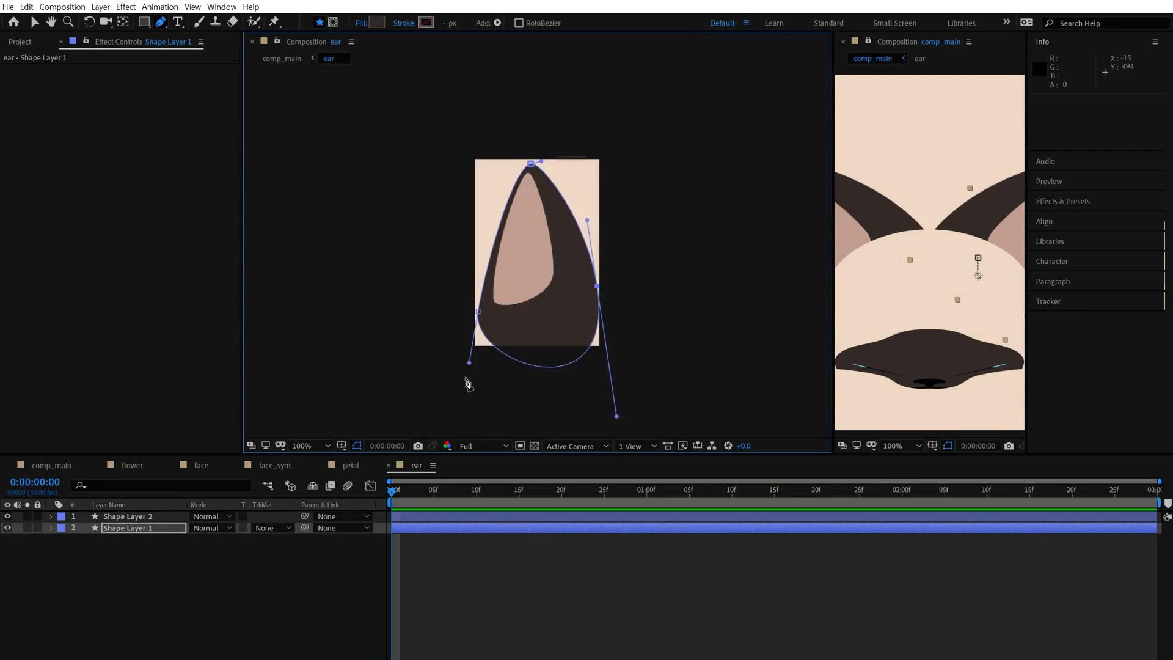
drag(469, 363, 462, 411)
- Extend the base of the pink inner ear on Shape Layer 2 down past the bottom of the frame
click(132, 517)
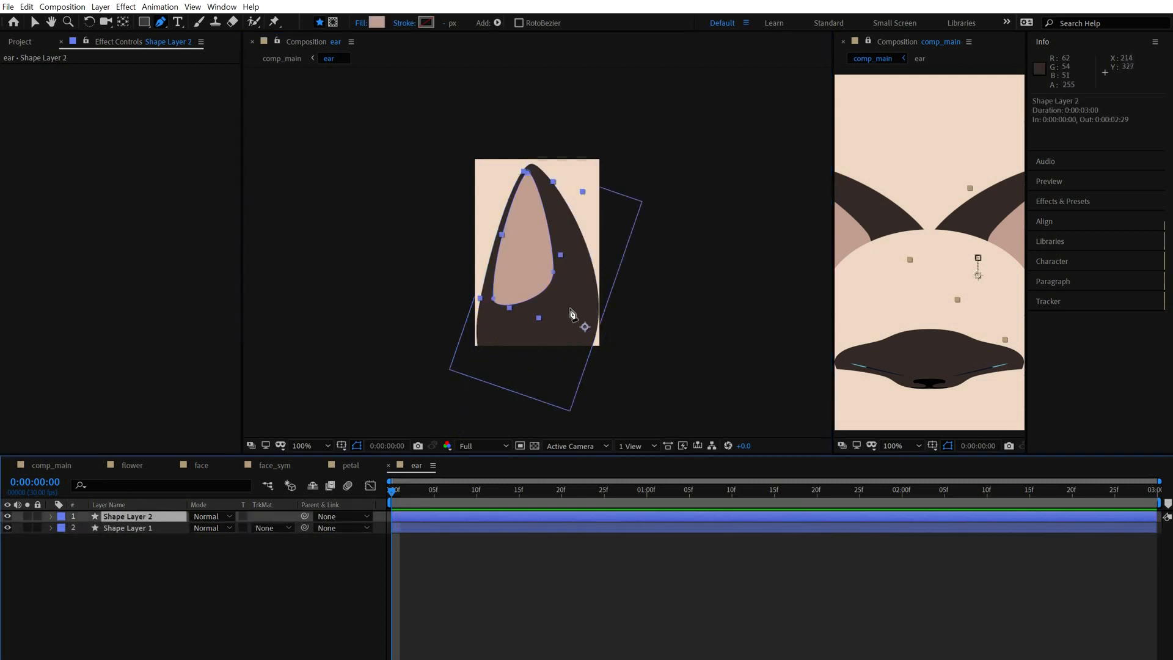
click(553, 272)
drag(552, 282, 551, 415)
drag(494, 298, 489, 426)
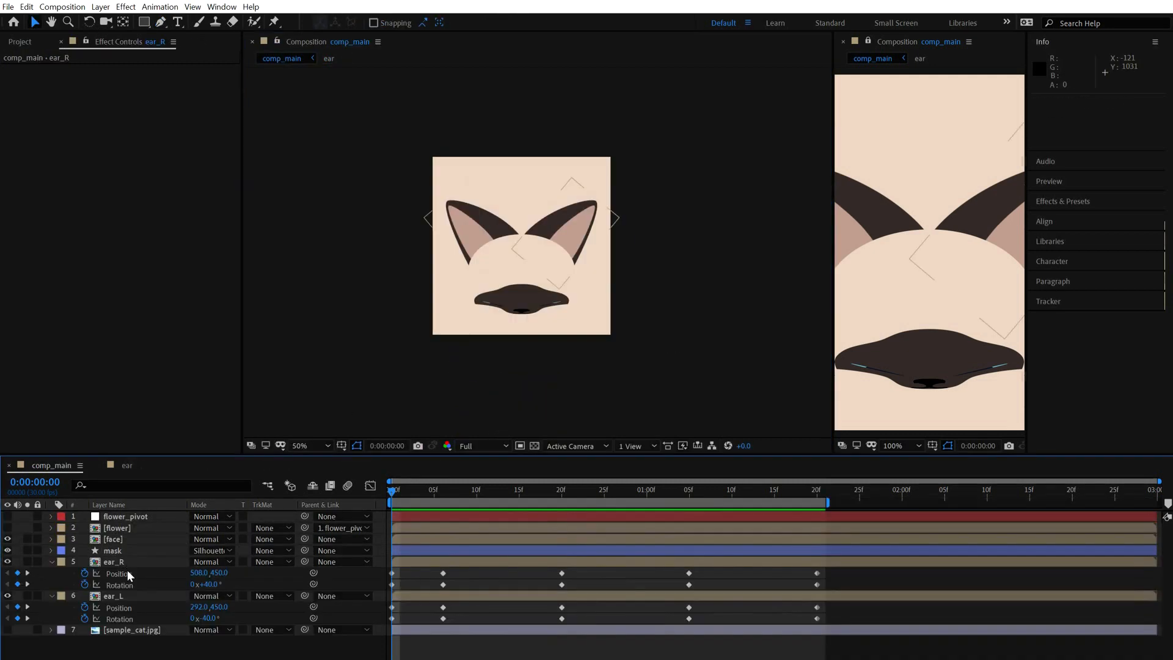
- At frame 6, rotate ear_R to 10° and ear_L to -10°
click(127, 564)
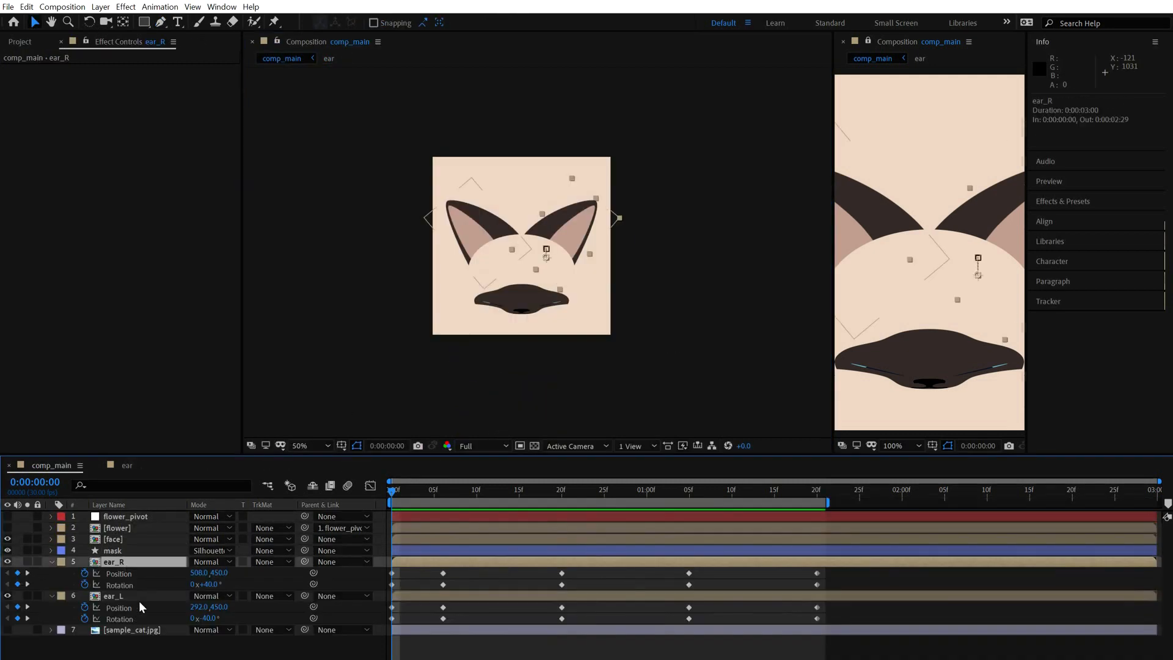
ctrl+click(138, 597)
key(k)
key(k)
key(j)
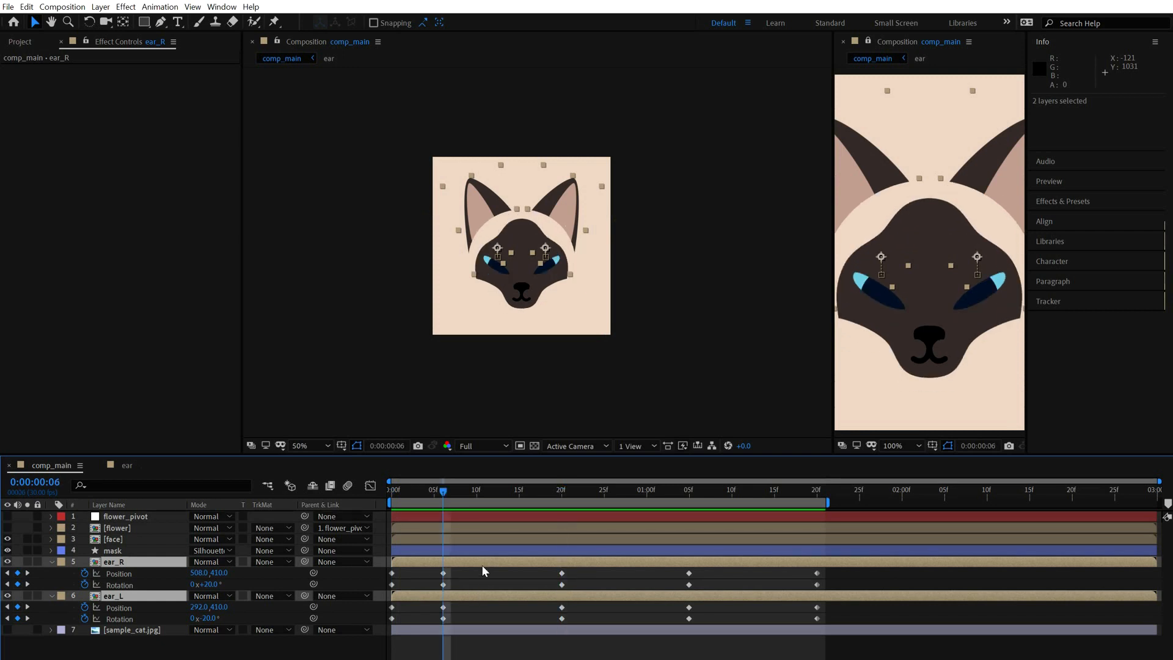
click(485, 560)
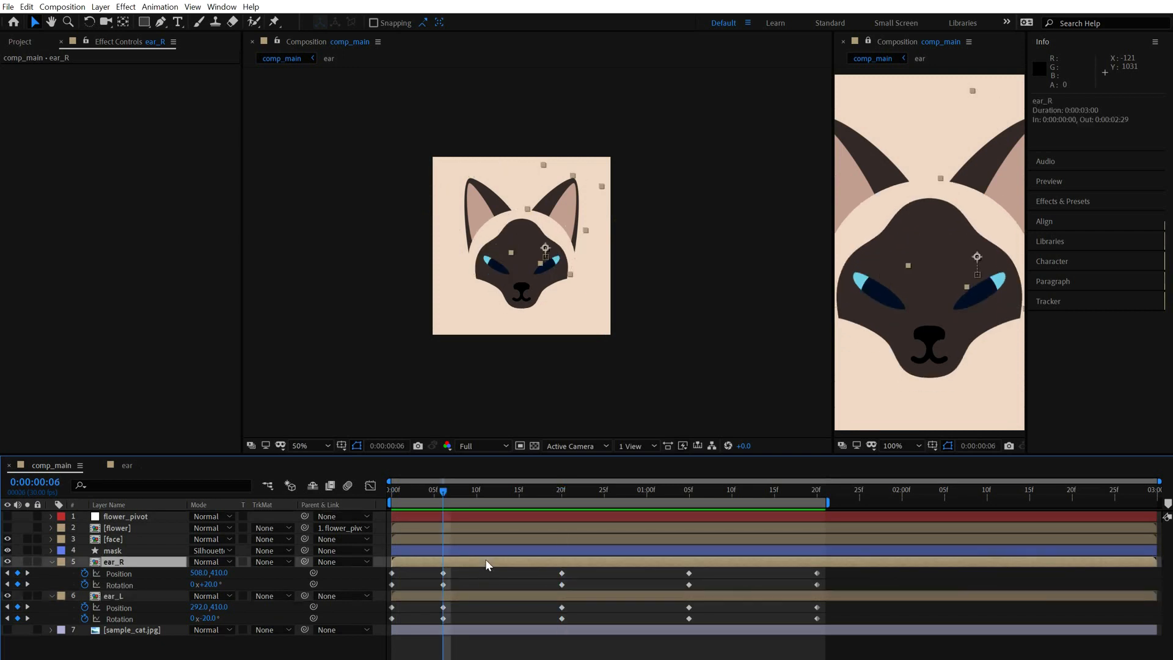
key(shift+KP_Subtract)
key(ctrl+Down)
key(shift+KP_Add)
- At frame 20, rotate ear_L to -24° and ear_R to 24°
key(k)
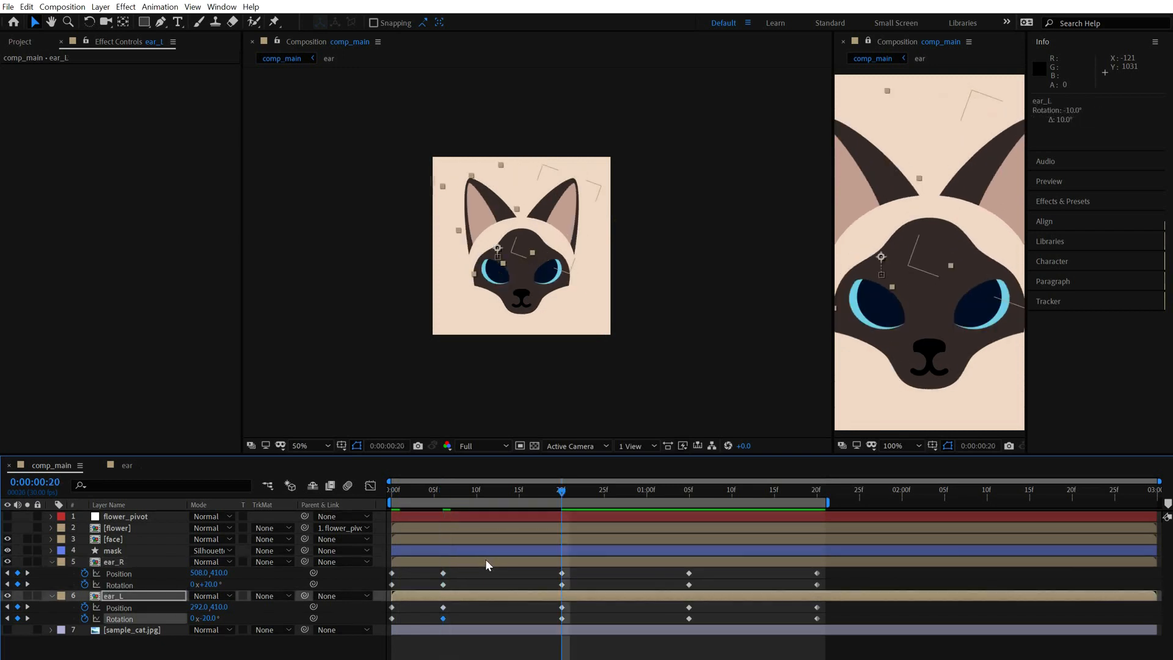
key(KP_Subtract)
key(KP_Subtract)
key(KP_Subtract)
key(KP_Subtract)
key(ctrl+Up)
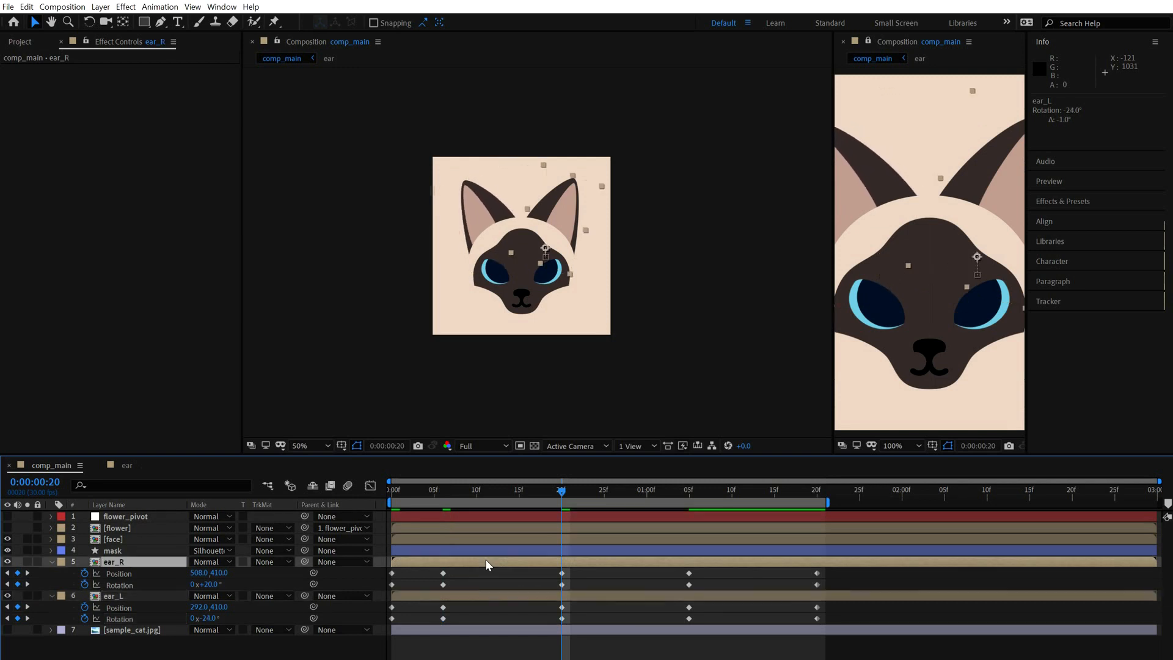
key(KP_Add)
key(KP_Add)
key(KP_Add)
key(KP_Add)
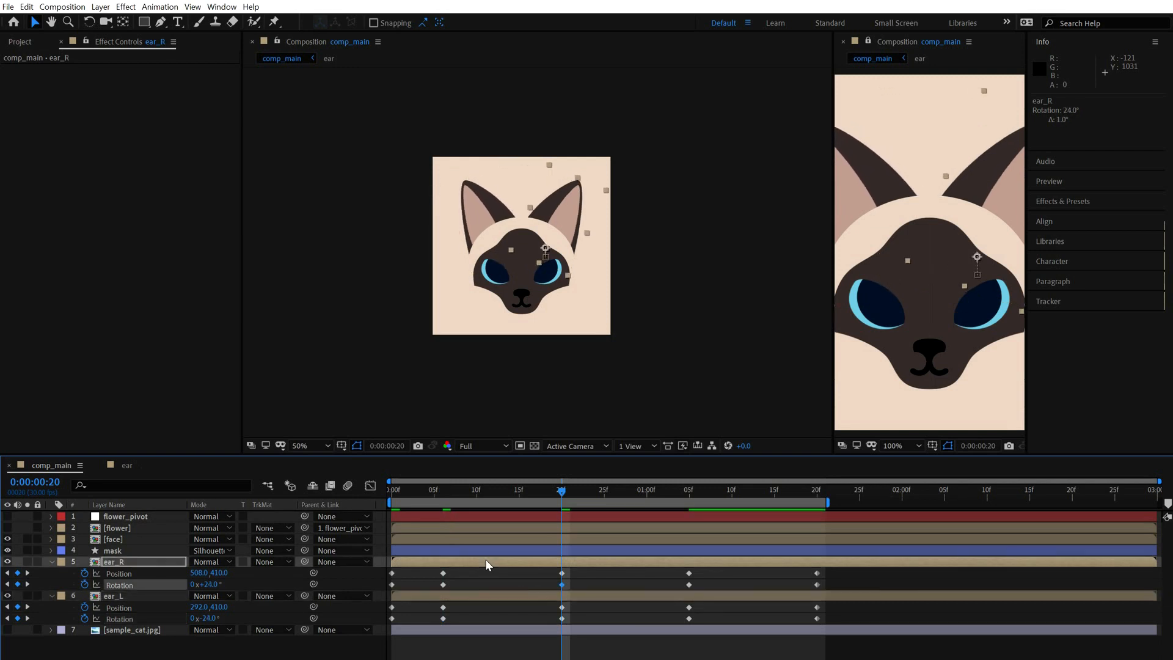
- At 0:00:01:05, rotate ear_R to 16° and ear_L to -16°
key(k)
key(KP_Subtract)
key(KP_Subtract)
key(KP_Subtract)
key(KP_Subtract)
key(ctrl+Down)
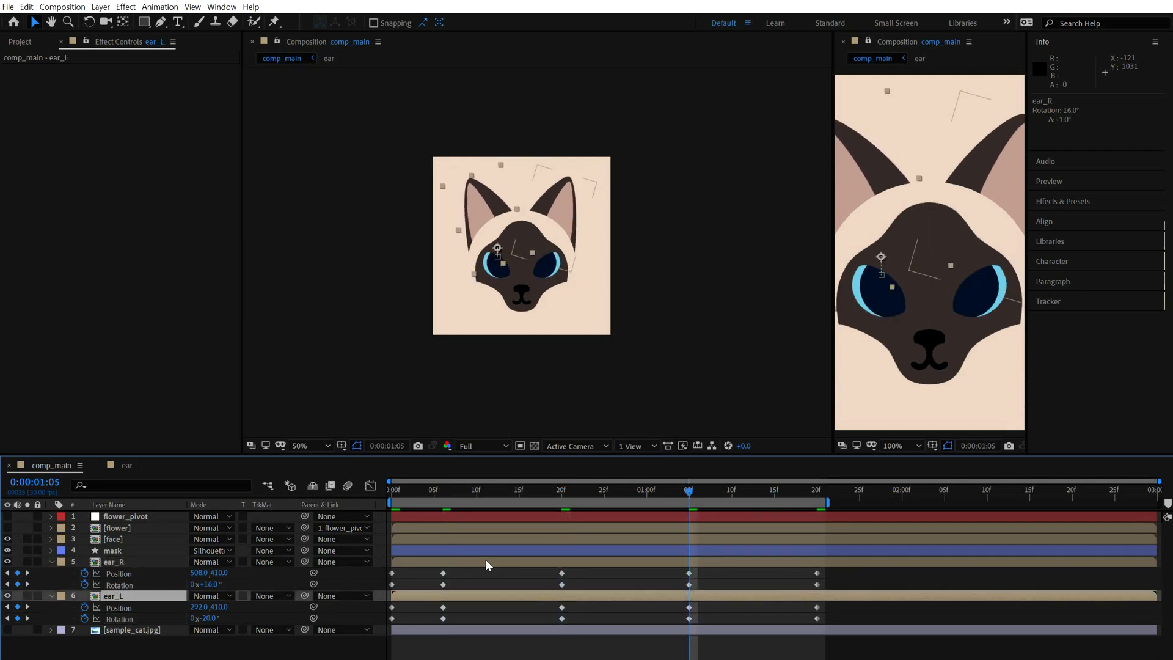
key(KP_Add)
key(KP_Add)
key(KP_Add)
key(KP_Add)
- At 0:00:01:20, rotate ear_L to -24° and ear_R to 24°
key(k)
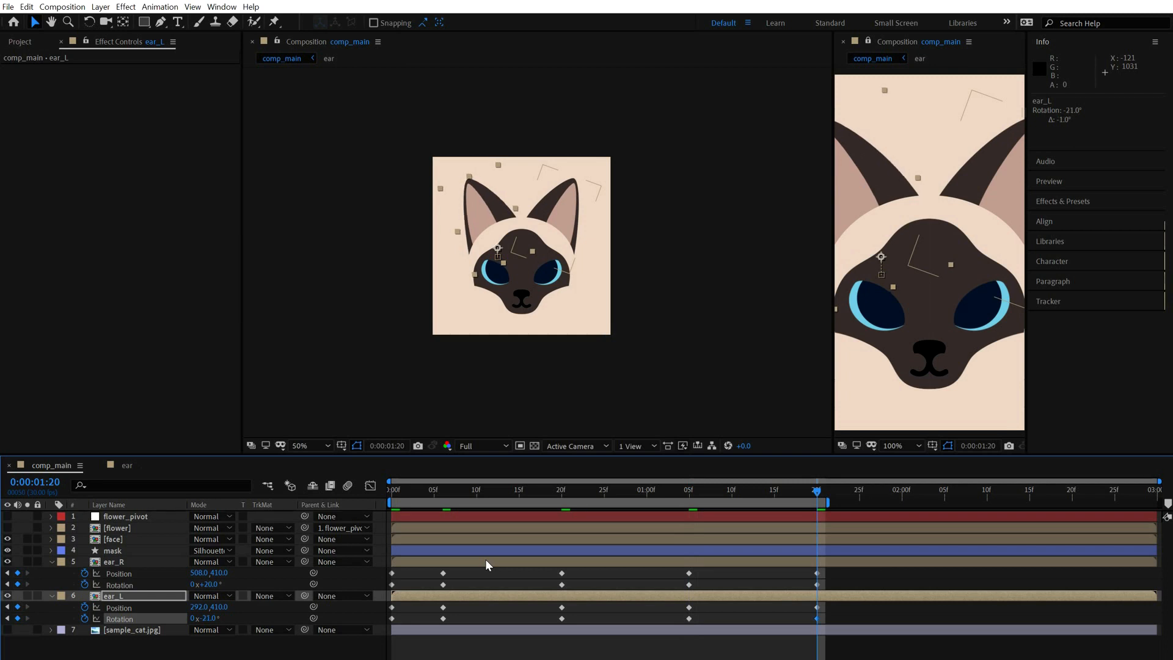
key(KP_Subtract)
key(KP_Subtract)
key(KP_Subtract)
key(ctrl+Up)
key(KP_Add)
key(KP_Add)
key(KP_Add)
key(KP_Add)
key(ctrl+shift+a)
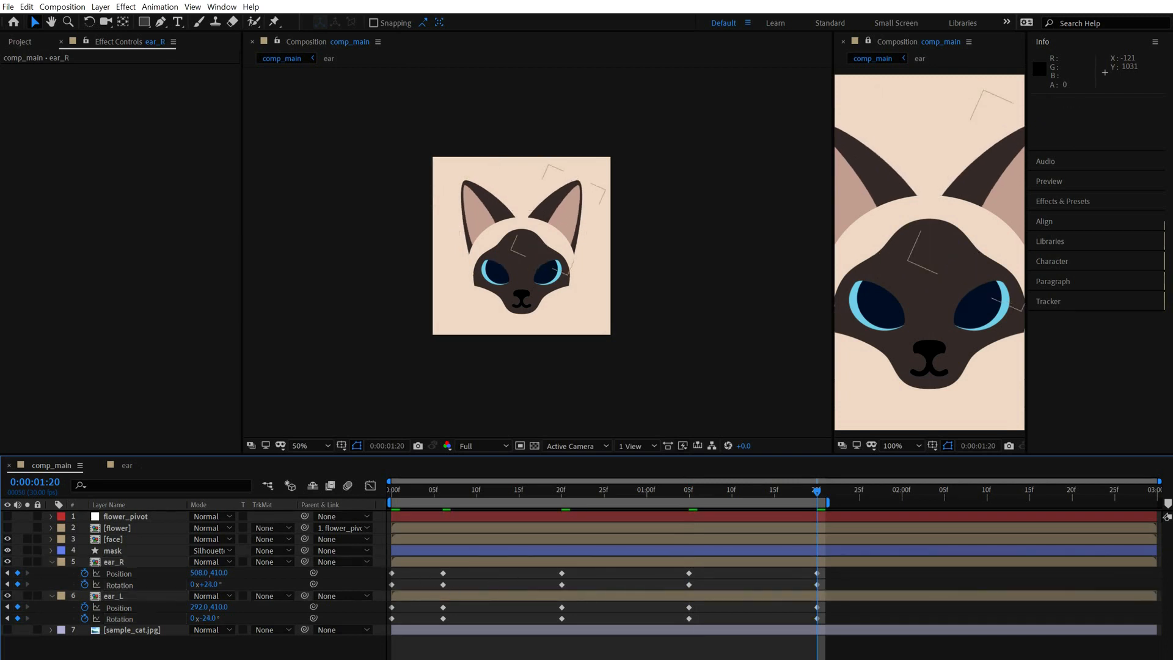
- Apply Easy Ease to both ears' position and rotation keyframes from frame 6 through 0:00:01:20
drag(827, 624, 421, 570)
key(F9)
key(ctrl+shift+a)
- At frame 0, spread the ears outward and down, placing ear_R at 528, 470 and ear_L at 272, 470
drag(429, 492, 333, 507)
click(437, 563)
key(shift+Right)
key(shift+Right)
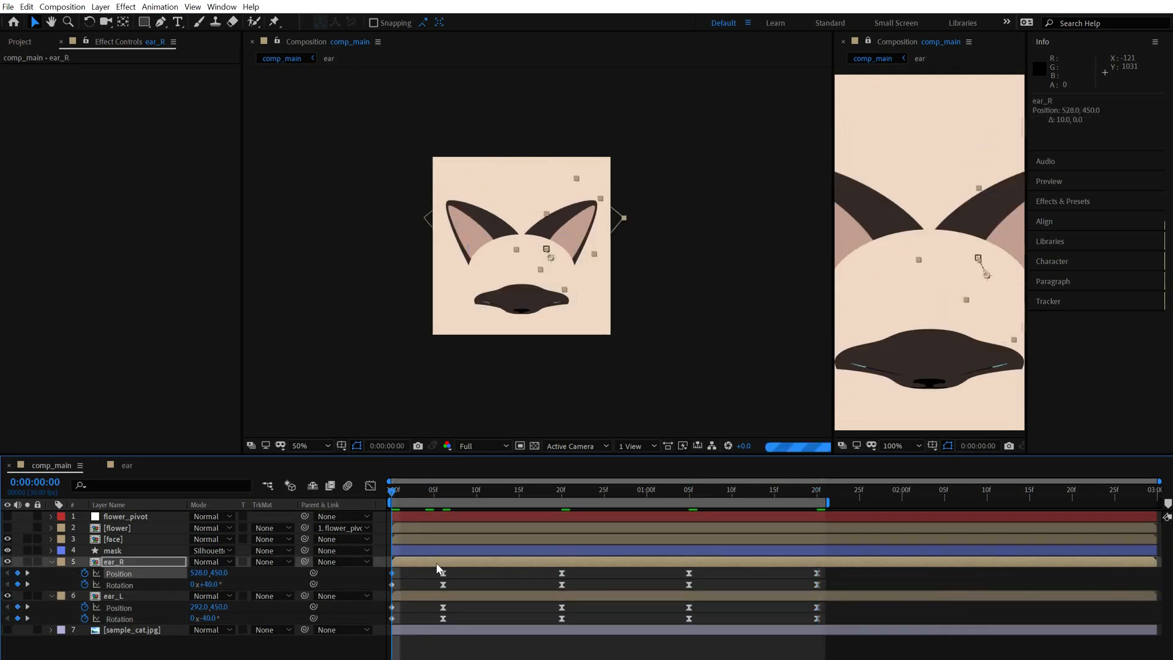
key(shift+Down)
key(shift+Down)
key(ctrl+Down)
key(shift+Down)
key(shift+Down)
key(shift+Left)
key(shift+Left)
key(shift+Left)
key(shift+Left)
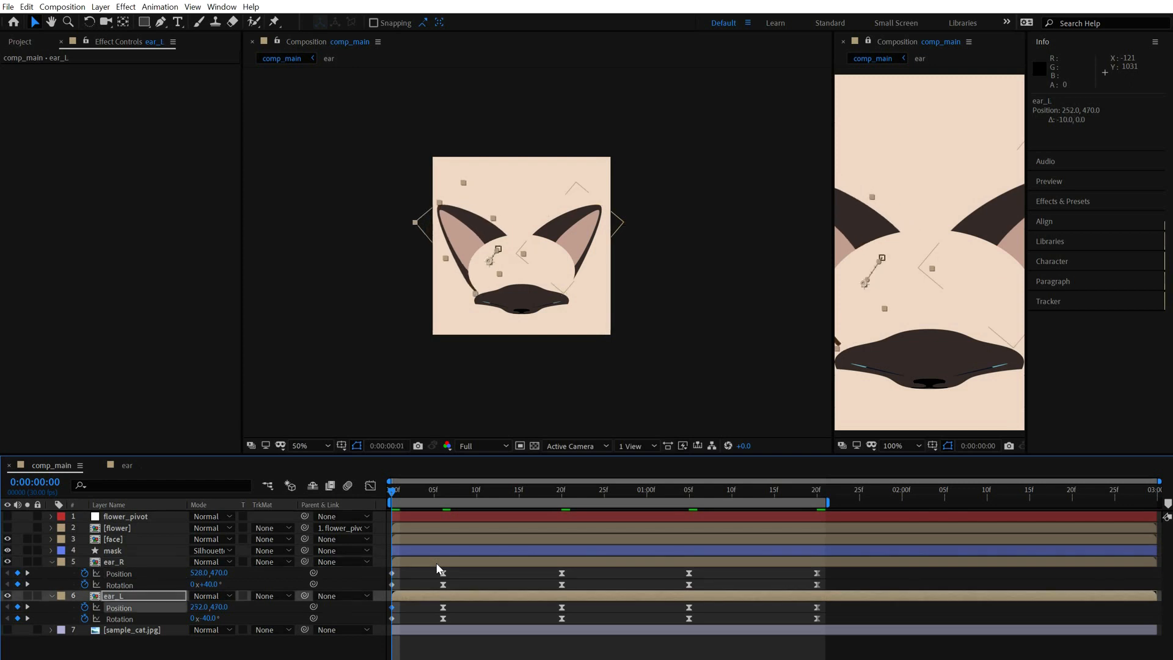
key(shift+Right)
key(shift+Right)
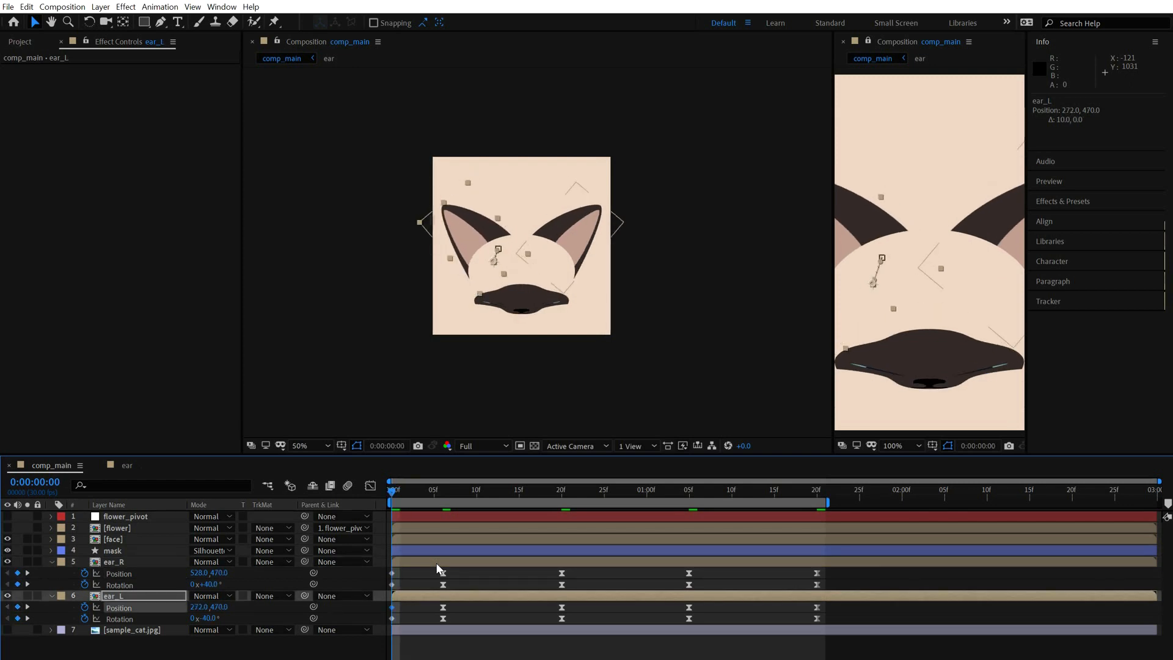
- Raise both ears and spread them further apart at frame 0, placing ear_R at 536, 450 and ear_L at 264, 450
key(shift+Up)
key(shift+Up)
key(ctrl+Up)
key(shift+Up)
key(shift+Up)
key(Right)
key(Right)
key(Right)
key(Right)
key(ctrl+Down)
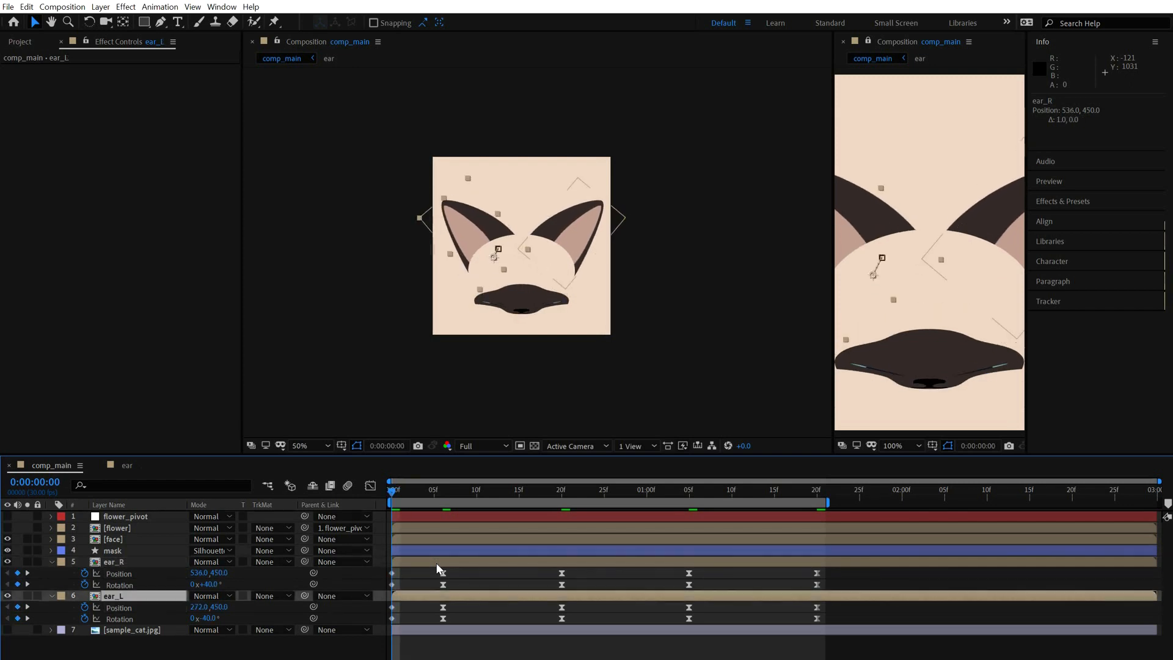
key(Left)
key(Left)
key(Left)
key(Left)
key(Left)
key(Left)
key(Left)
key(Left)
- At frame 6, move the ears inward and up, placing ear_L at 312, 390 and ear_R at 488, 390
key(k)
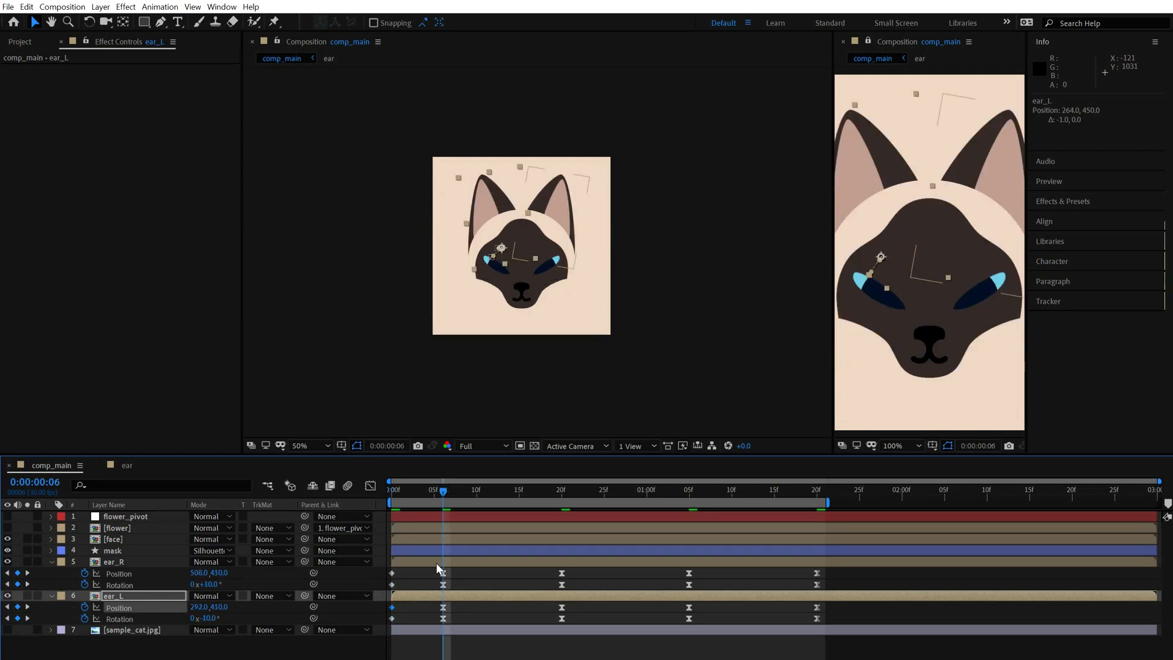
key(shift+Right)
key(shift+Right)
key(shift+Up)
key(shift+Up)
key(ctrl+Up)
key(shift+Left)
key(shift+Left)
key(shift+Up)
key(shift+Up)
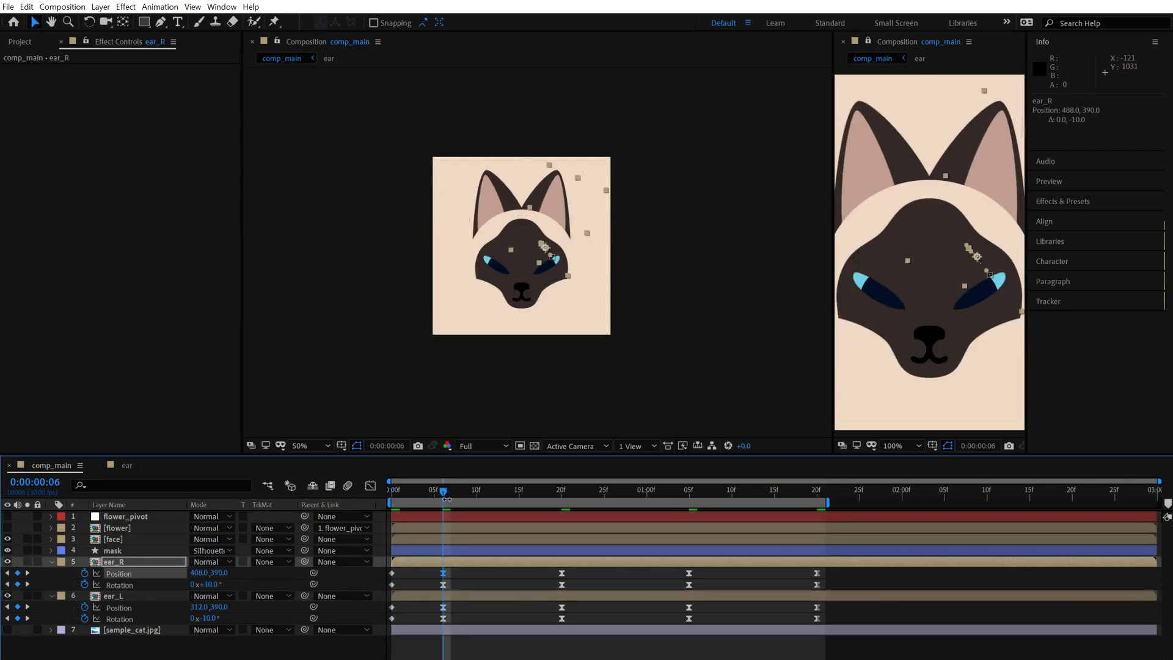
- At frame 20, move the ears outward and down, placing ear_R at 516, 418 and ear_L at 284, 418
key(k)
key(Right)
key(Right)
key(Right)
key(Right)
key(Down)
key(Down)
key(Down)
key(Down)
key(ctrl+Down)
key(Left)
key(Left)
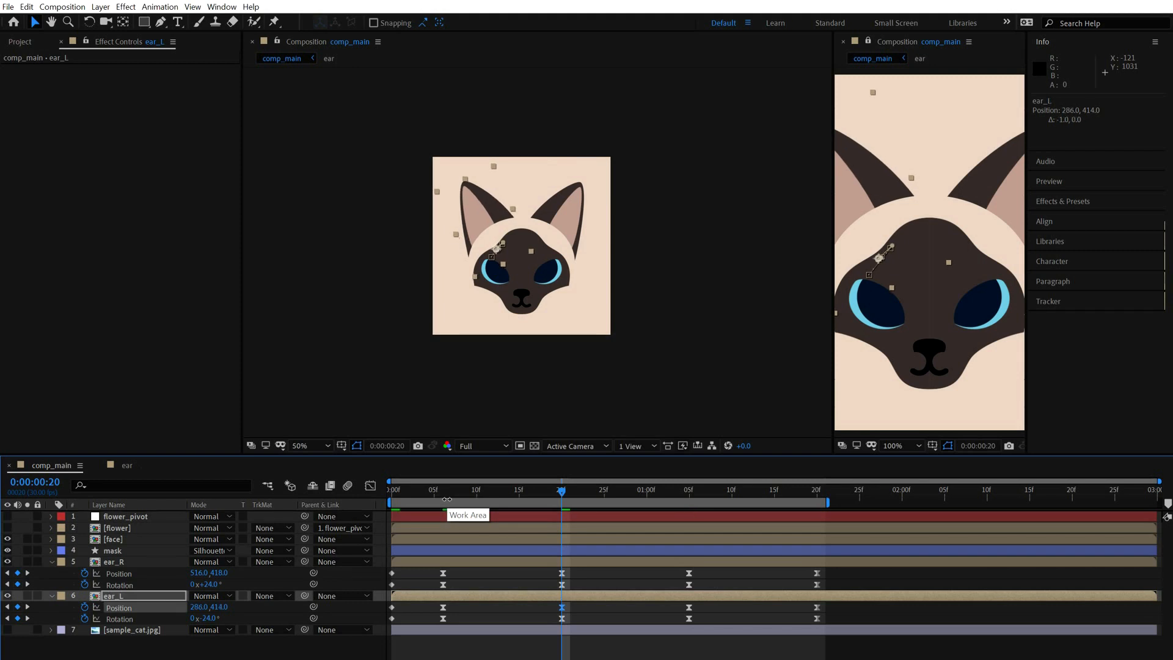
key(Left)
key(Left)
key(Down)
key(Down)
key(Down)
key(Down)
- At 0:00:01:05, nudge both ears inward and up by the same amount, placing ear_R at 504, 406
key(space)
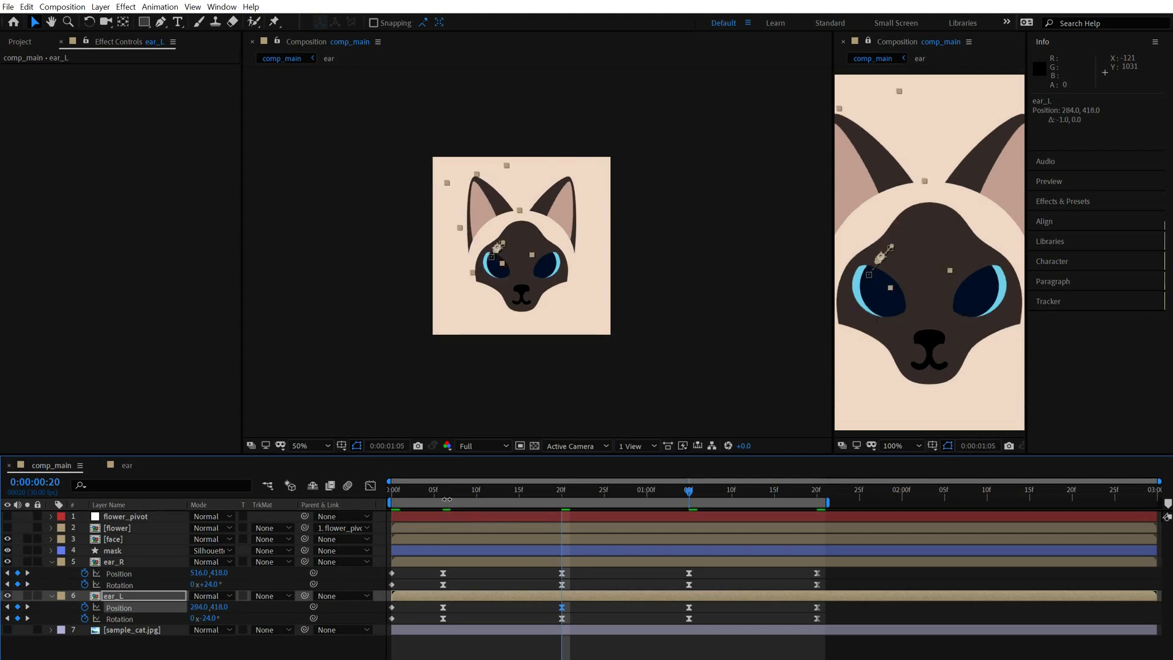
key(Right)
key(Right)
key(Right)
key(Right)
key(Up)
key(Up)
key(Up)
key(Up)
key(ctrl+Up)
key(Left)
key(Left)
key(Left)
key(Left)
key(Up)
key(Up)
key(Up)
key(Up)
- Copy both ears' position and rotation keyframes from frame 20 to 0:00:01:20 and preview the animation
key(k)
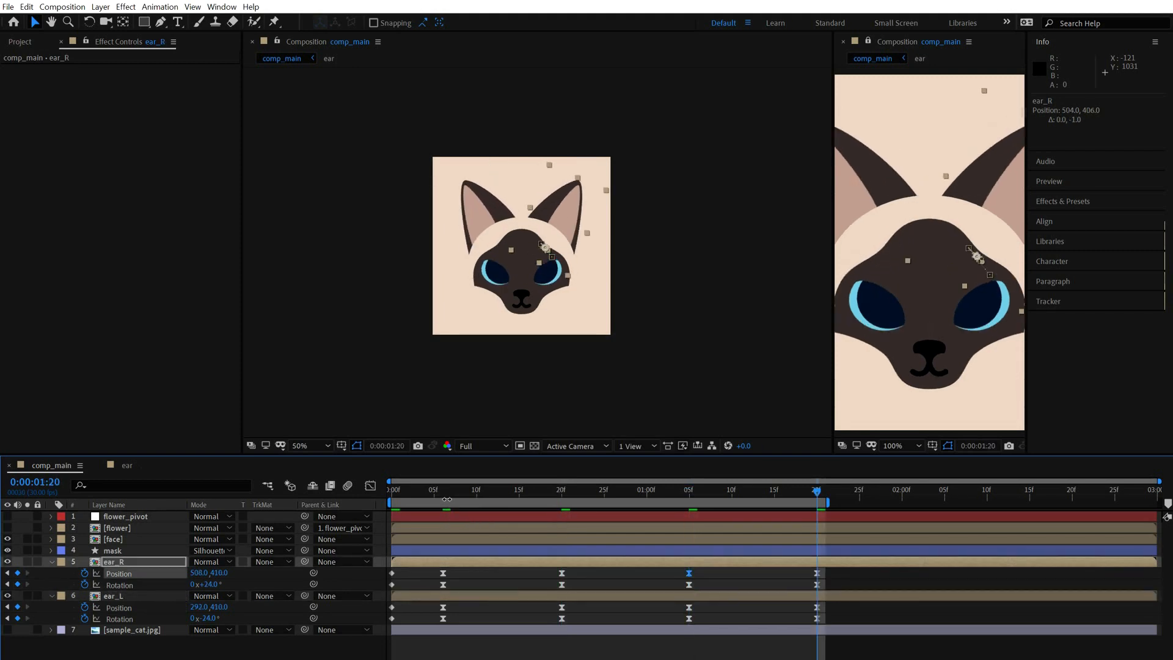
drag(551, 567, 573, 624)
key(ctrl+c)
key(ctrl+v)
drag(540, 570, 868, 651)
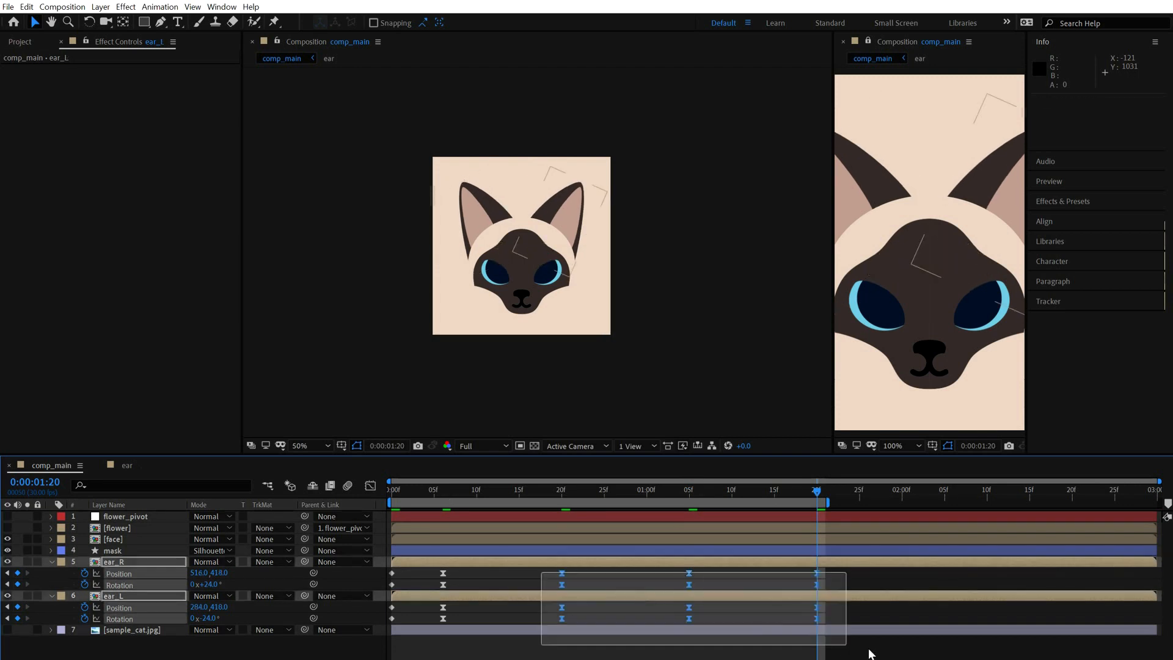
click(868, 651)
key(space)
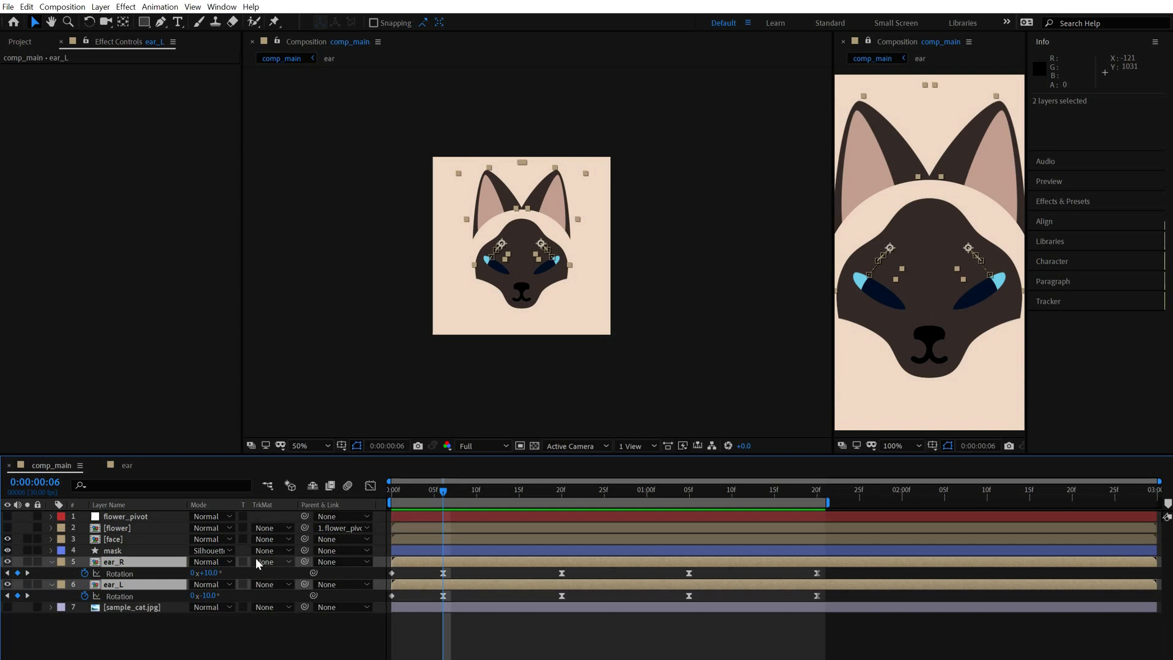
- Add a scale keyframe to ear_R and ear_L at frame 6
key(alt+shift+s)
key(Home)
key(F2)
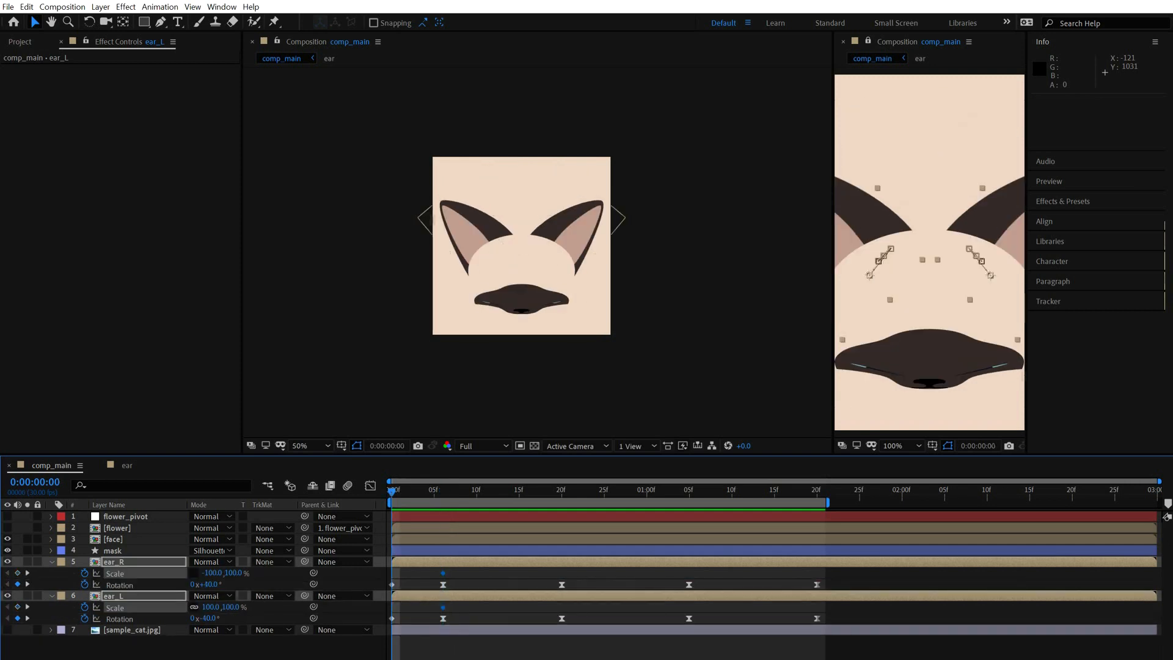
click(443, 493)
key(period)
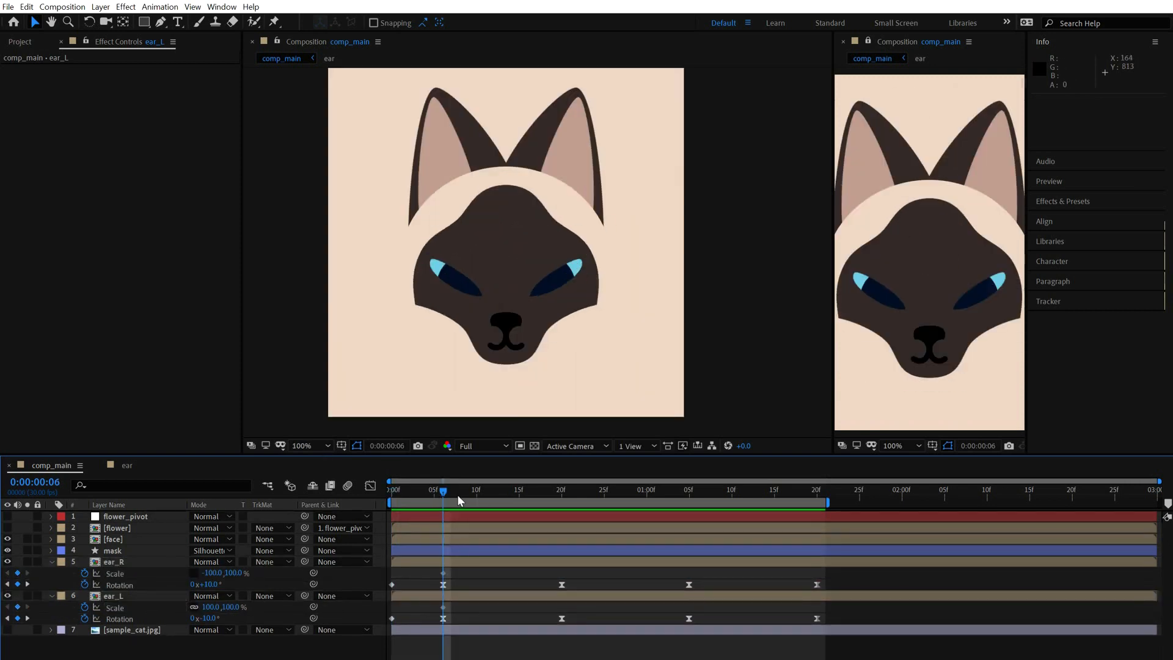
key(Home)
- Add scale keyframes to both ears at frame 20, 0:00:01:05 and 0:00:01:20
click(561, 492)
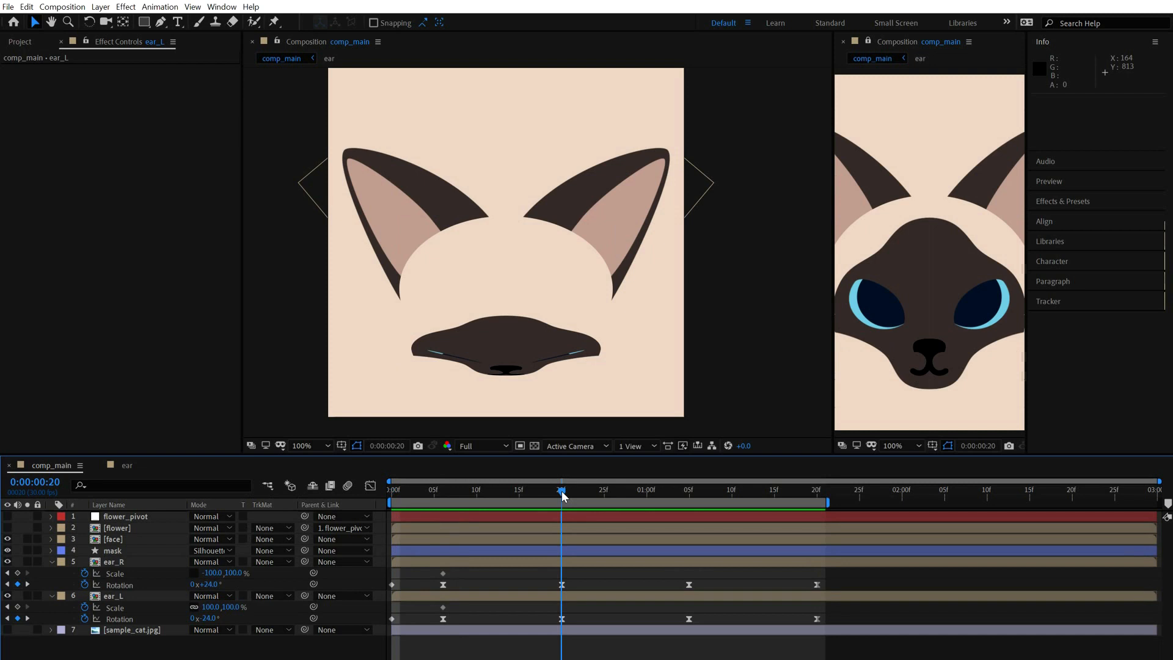
click(595, 564)
shift+click(595, 595)
key(alt+shift+s)
key(k)
key(alt+shift+s)
key(k)
key(alt+shift+s)
- At frame 0, squash the ears vertically by setting the Y scale to 61% for ear_R and 59% for ear_L
key(Home)
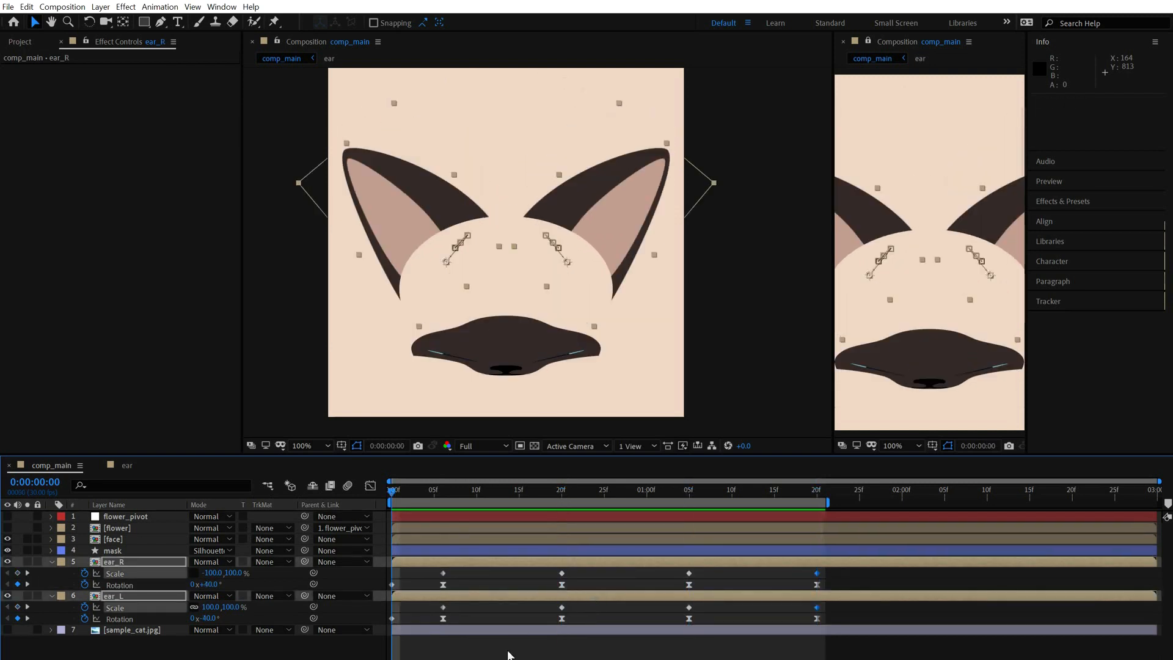
click(507, 651)
drag(235, 573, 205, 607)
key(ctrl+z)
click(195, 607)
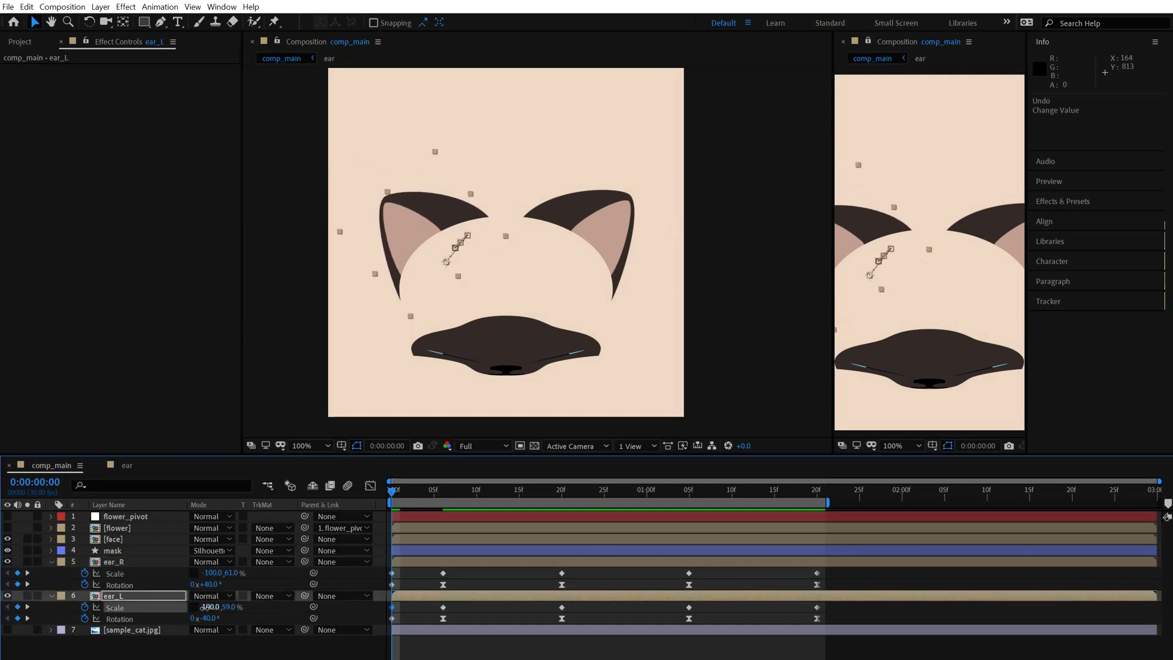
- At frame 0, rotate ear_L to -60° and ear_R to 60°
key(shift+KP_Subtract)
key(shift+KP_Subtract)
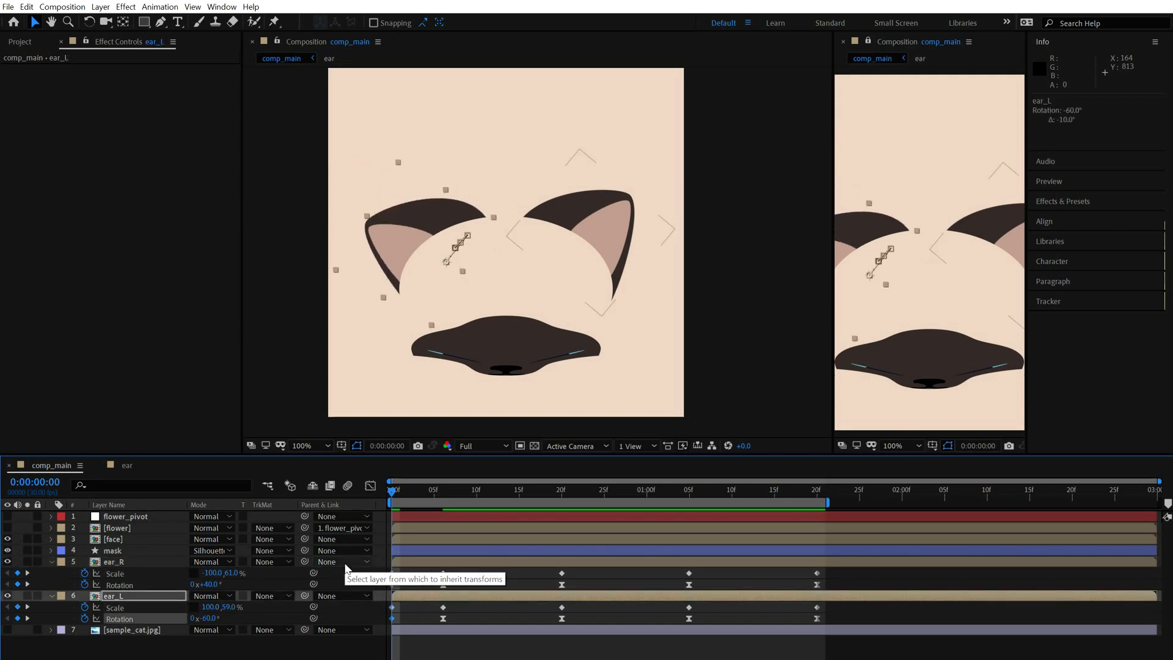
key(ctrl+Up)
key(shift+KP_Add)
key(shift+KP_Add)
- Nudge both ears down slightly at frame 0 and save the project
key(ctrl+shift+Down)
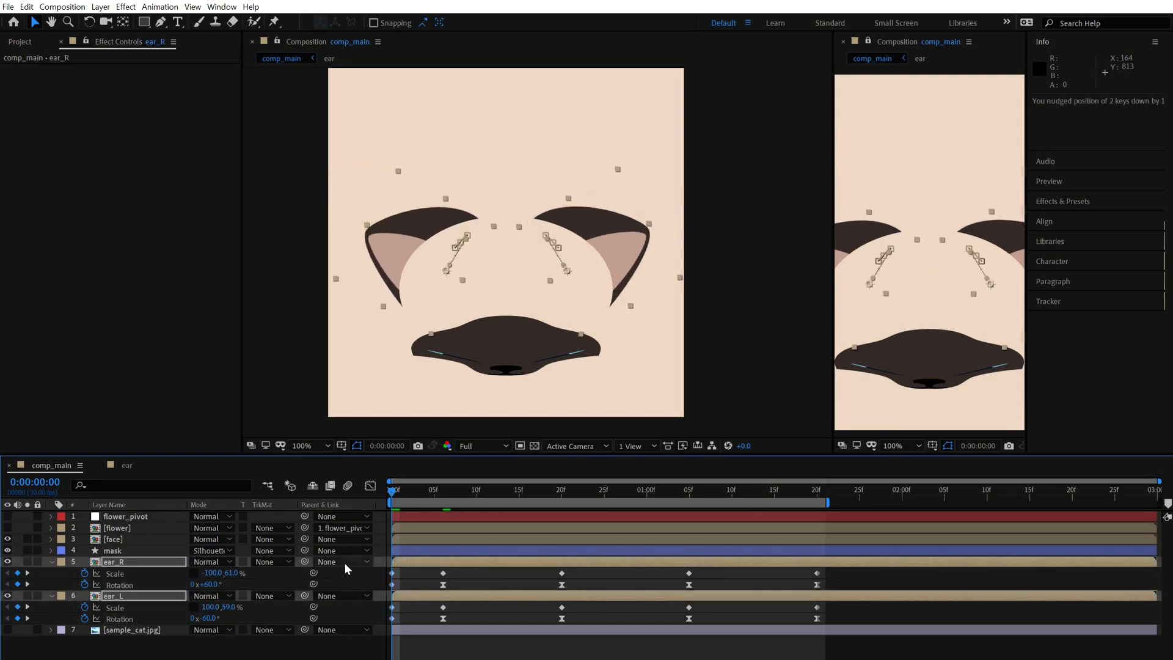
click(413, 581)
key(ctrl+s)
- At frame 6, set ear_R's scale to -90, 110% and adjust ear_L's scale to match
drag(405, 491, 443, 492)
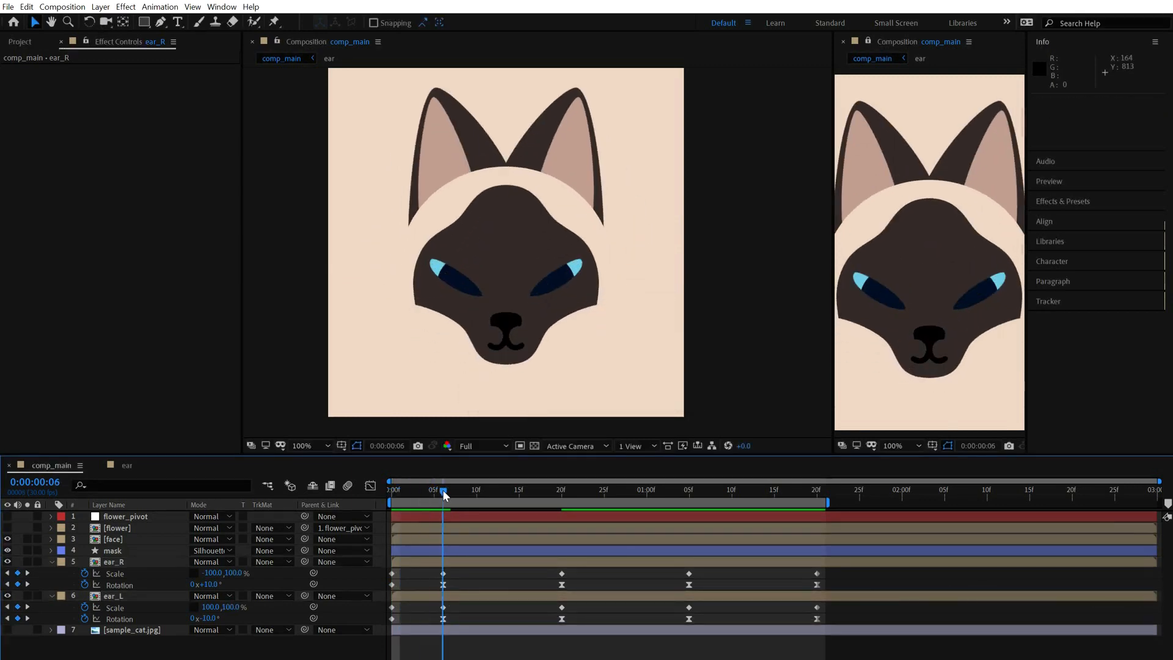
click(510, 562)
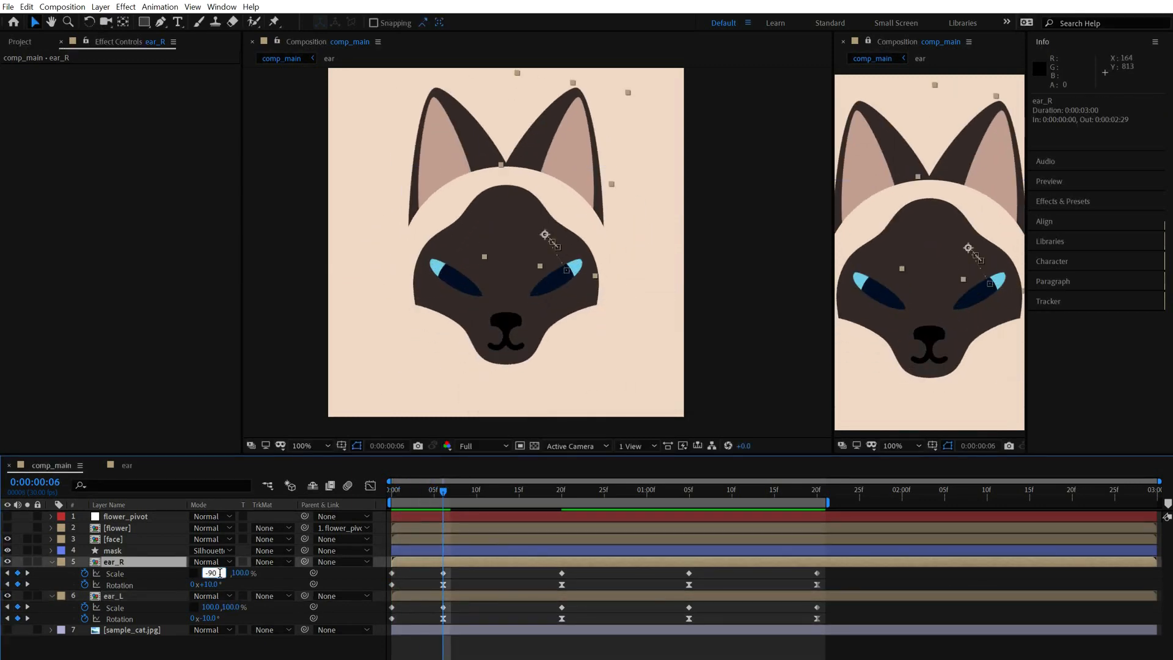
key(Return)
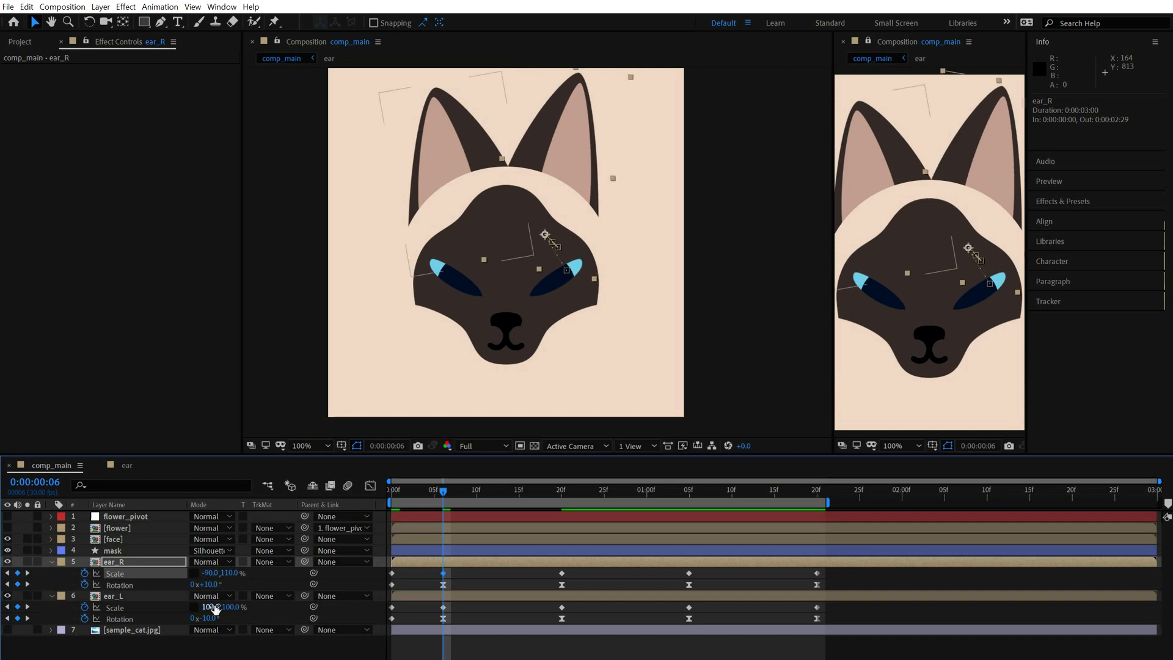
key(Return)
key(k)
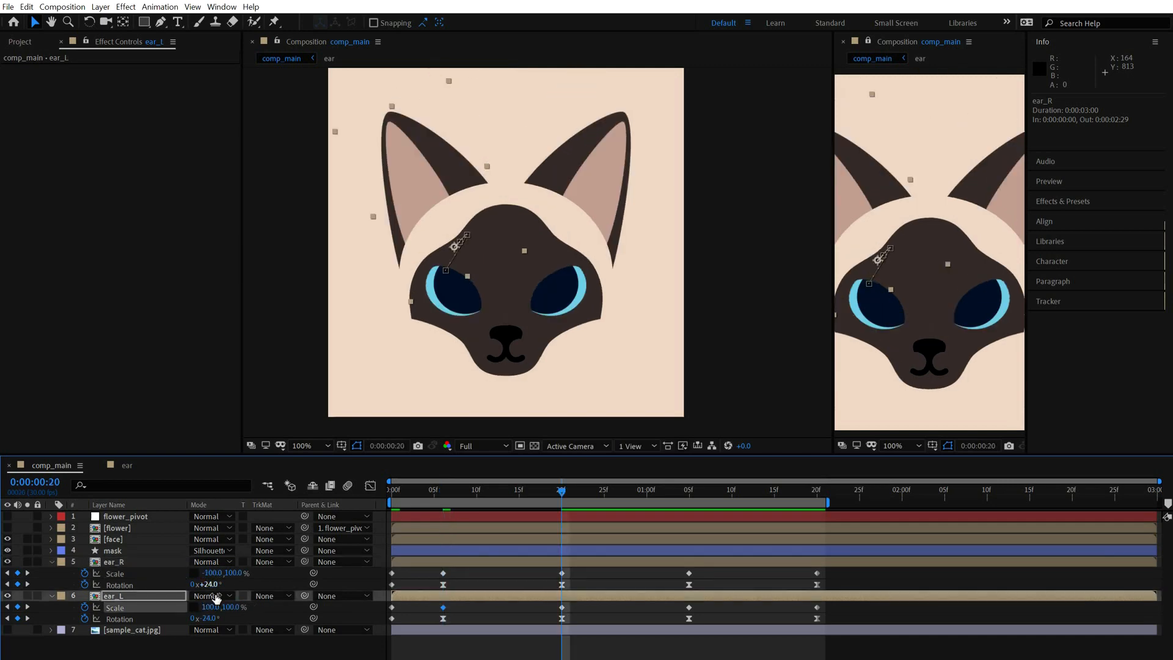
- At frame 20, set ear_R's scale to -102, 98%
click(218, 574)
text(-105)
key(Tab)
text(95)
key(Return)
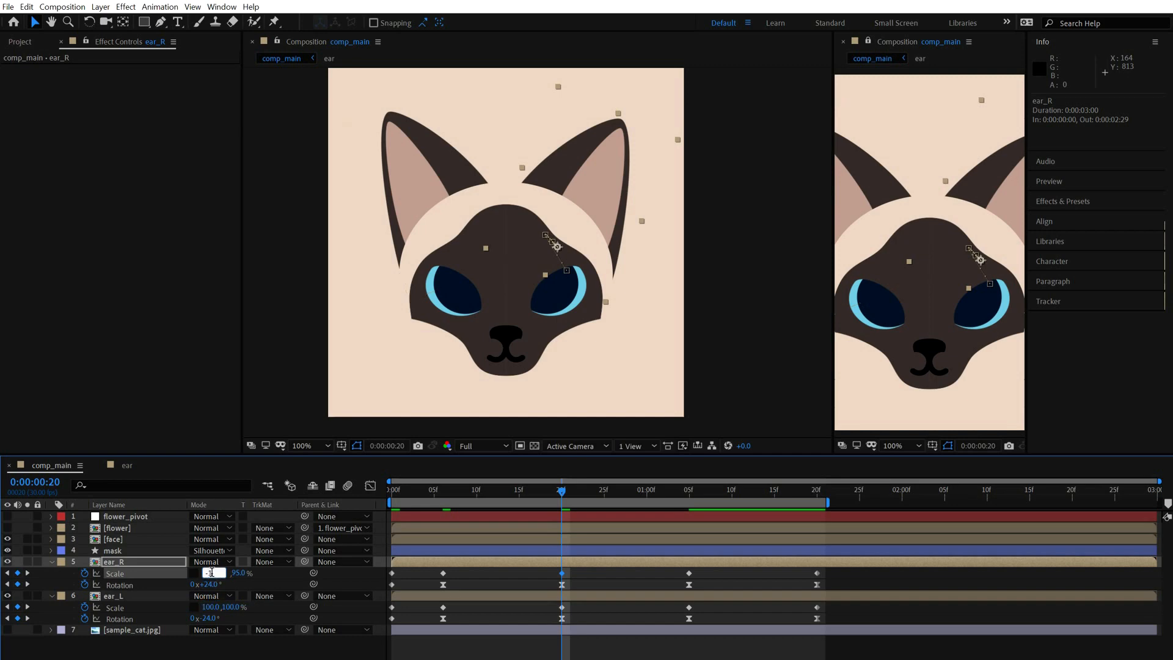
text(02)
key(Tab)
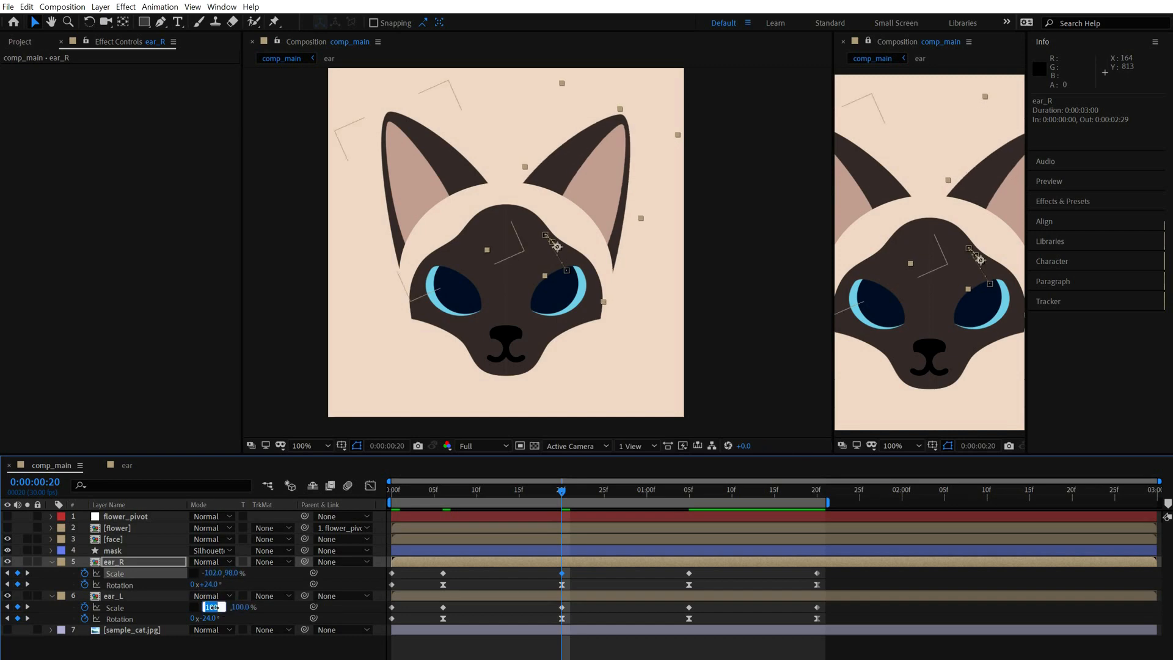
text(98)
key(Tab)
text(102)
key(Return)
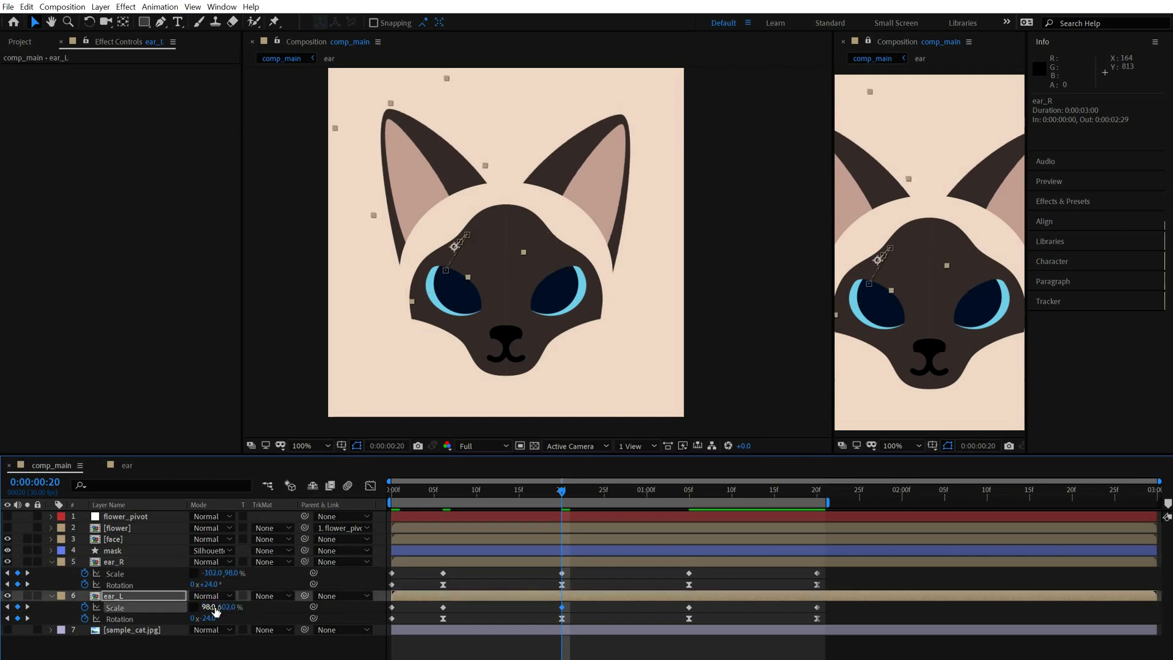
- At frame 20, set ear_L's scale to 102, 98%
click(215, 607)
text(102)
key(Tab)
text(98)
key(Return)
- At the keyframe at 0:00:01:05, set ear_R's scale to -98, 102%
key(k)
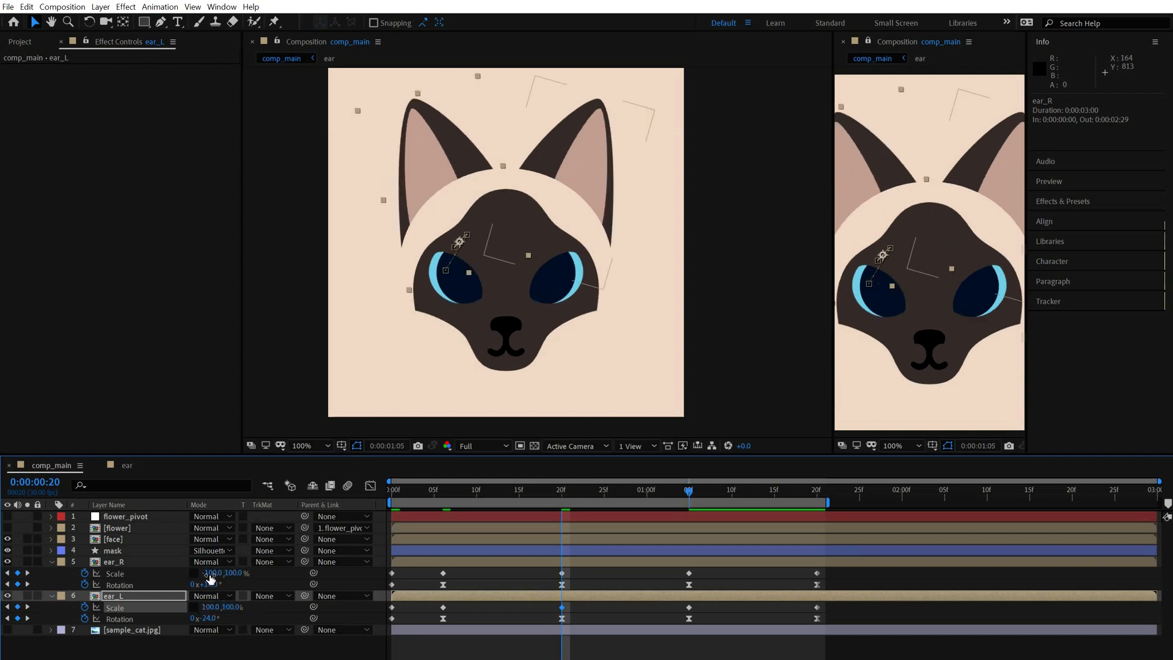
key(F2)
key(j)
key(k)
click(209, 573)
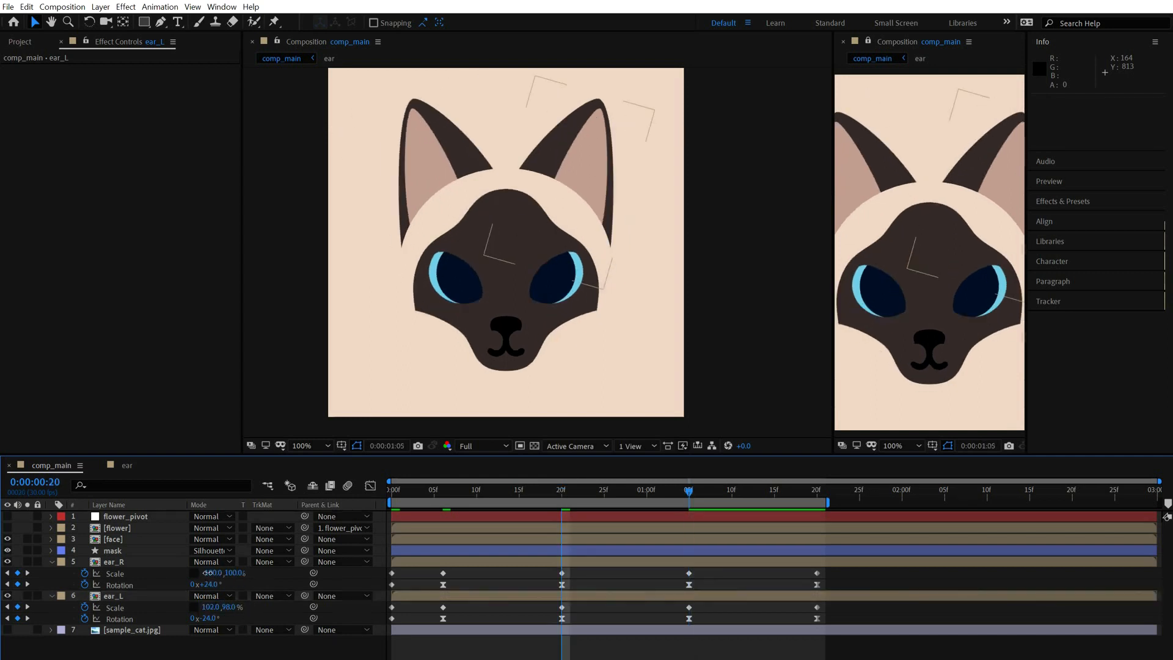
text(-)
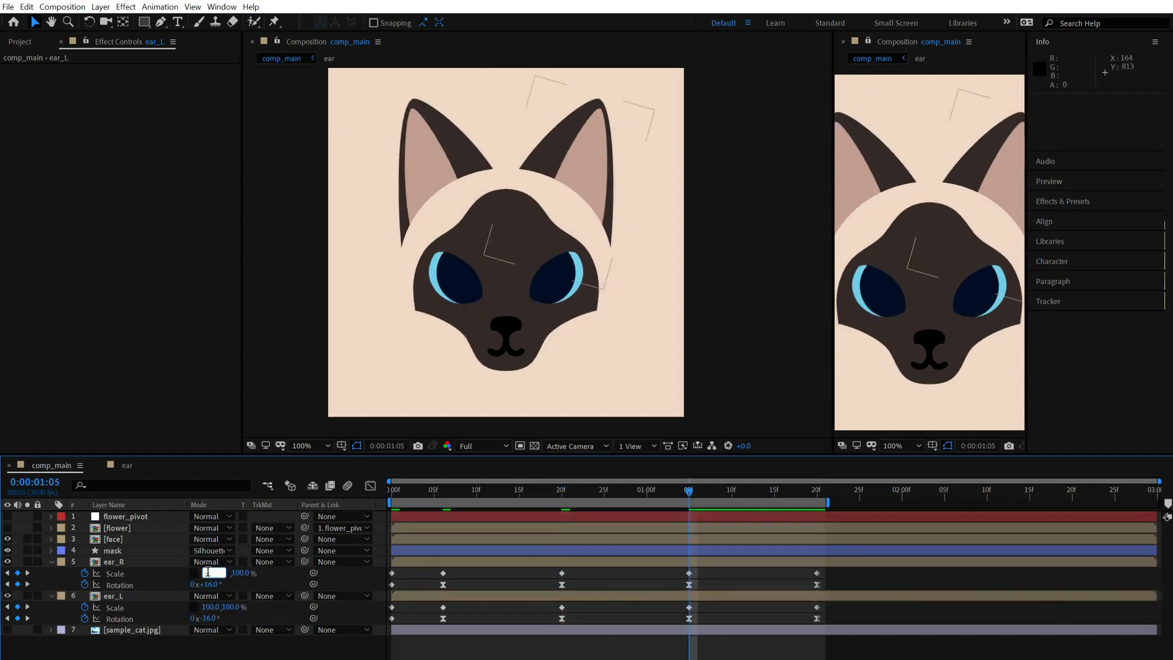
text(98)
key(Tab)
text(102)
key(Return)
- Match ear_L at 0:00:01:05 by setting its scale to 98, 102%
click(209, 607)
text(98)
key(Tab)
text(102)
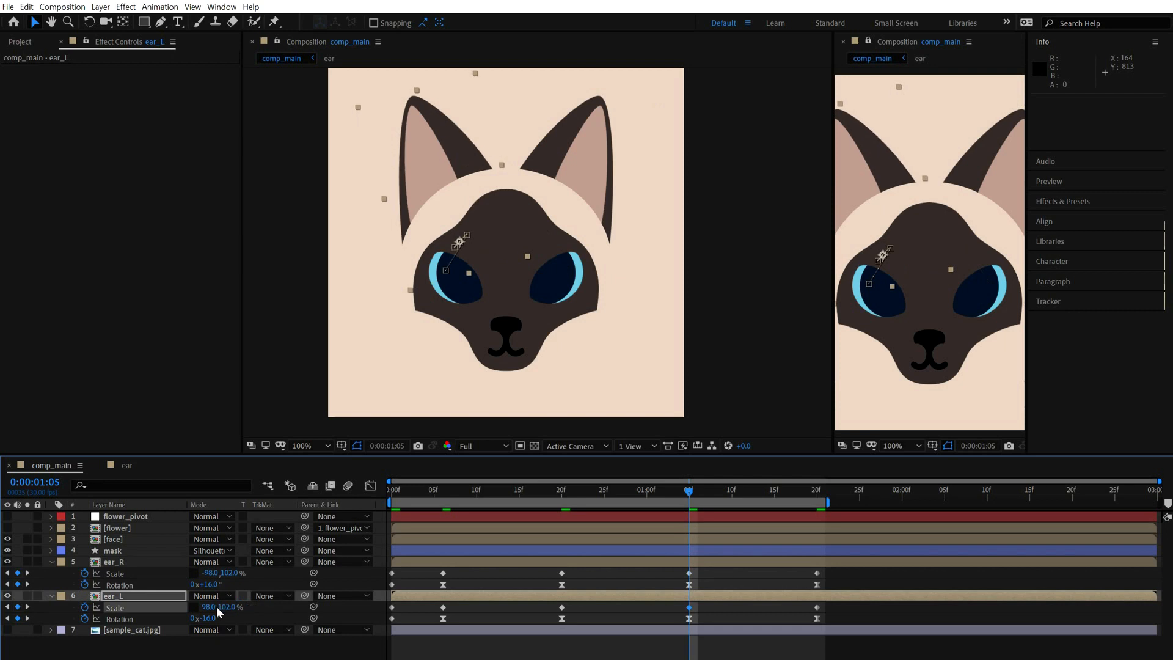
- At the last keyframe, 0:00:01:20, set ear_R's scale to -102, 98%
text(k)
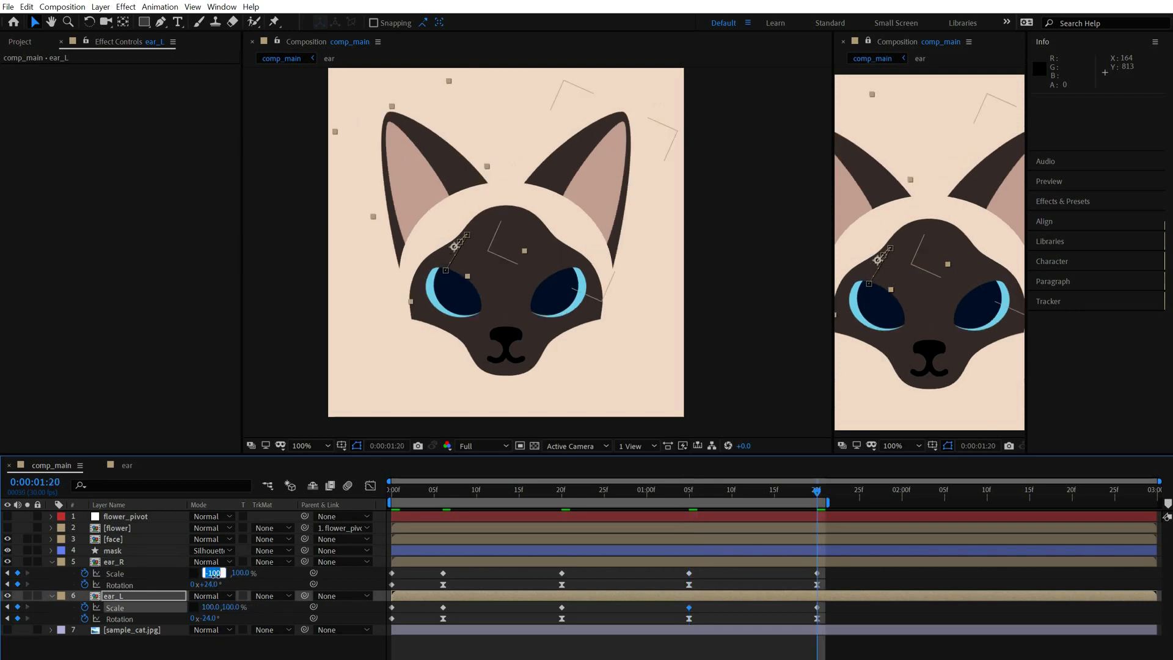
click(230, 583)
key(j)
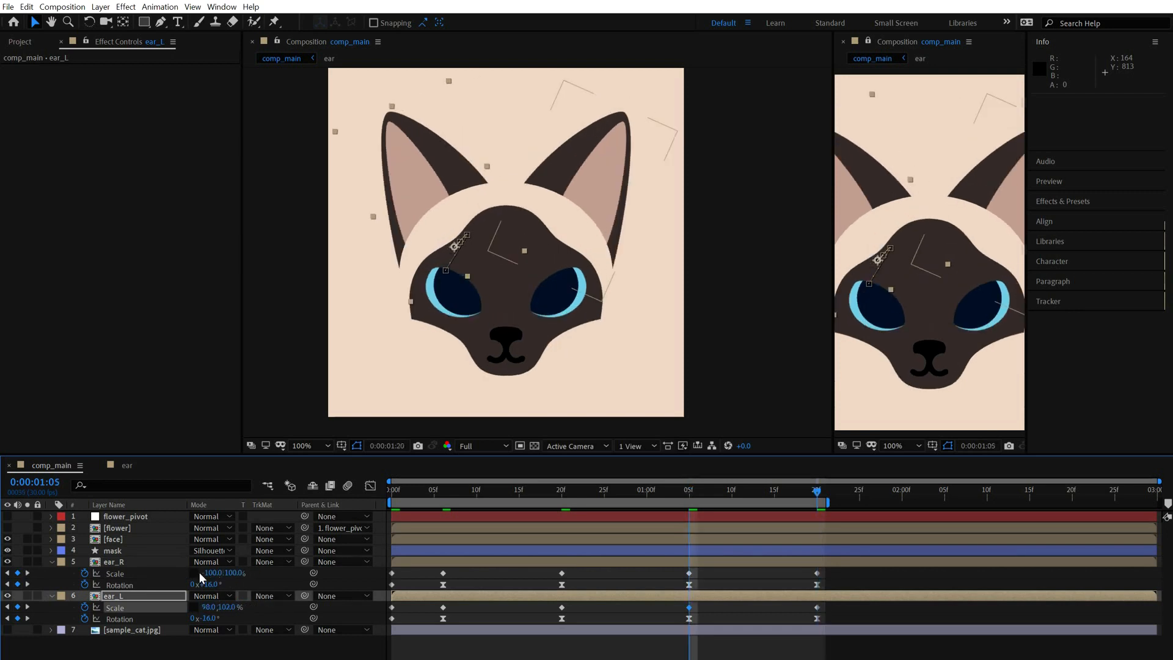
key(k)
click(206, 573)
text(-102)
key(Tab)
text(98)
key(Return)
- At 0:00:01:20, set ear_L's scale to 102, 98%
click(213, 607)
text(10)
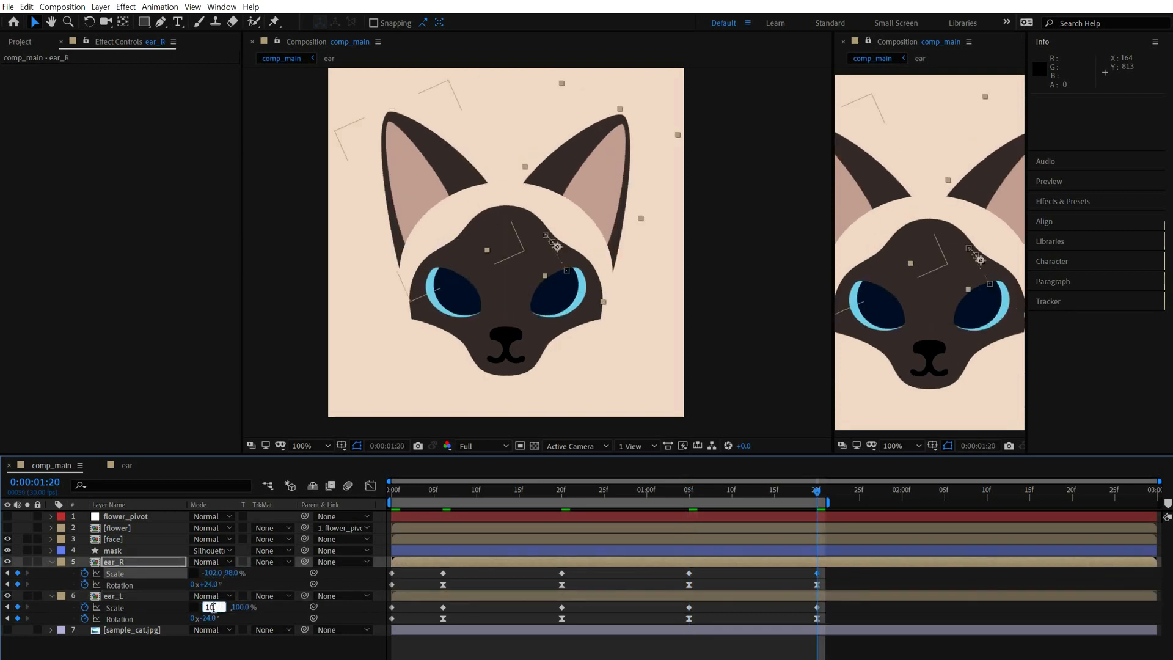
text(2)
key(Tab)
text(98)
key(Return)
- Apply Easy Ease to both ears' scale keyframes from frame 6 onward and preview the animation
drag(430, 579, 767, 623)
key(F9)
key(space)
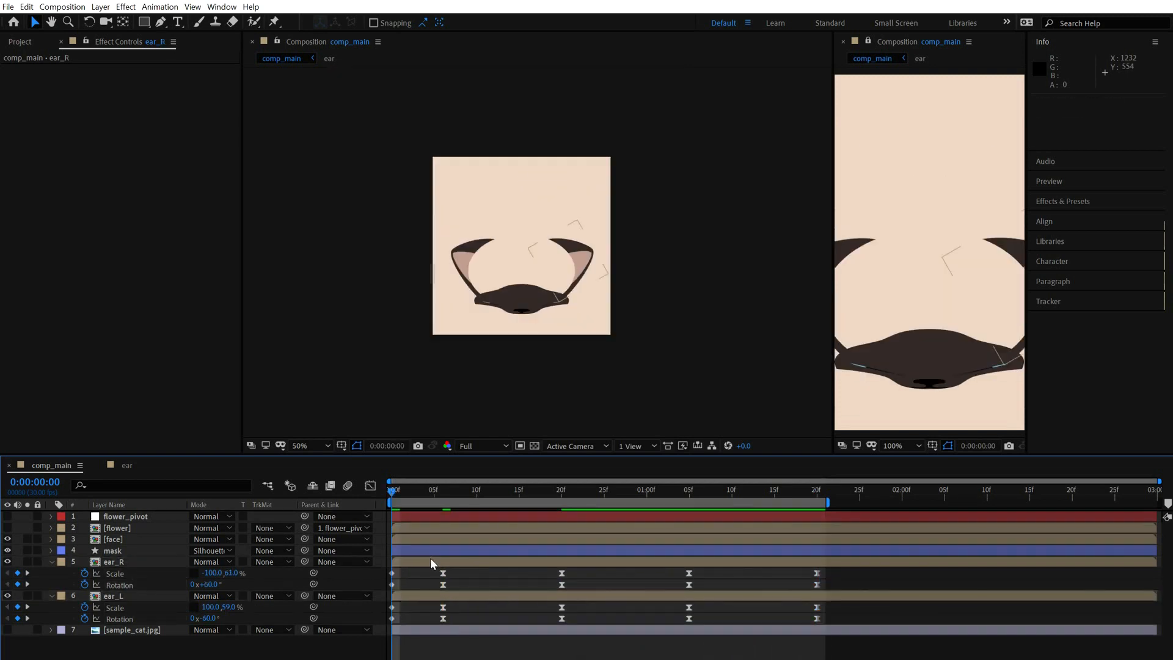
- At frame 0, set the rotation to 70° for ear_R and -70° for ear_L
click(430, 562)
key(shift+KP_Add)
key(ctrl+Down)
key(shift+KP_Subtract)
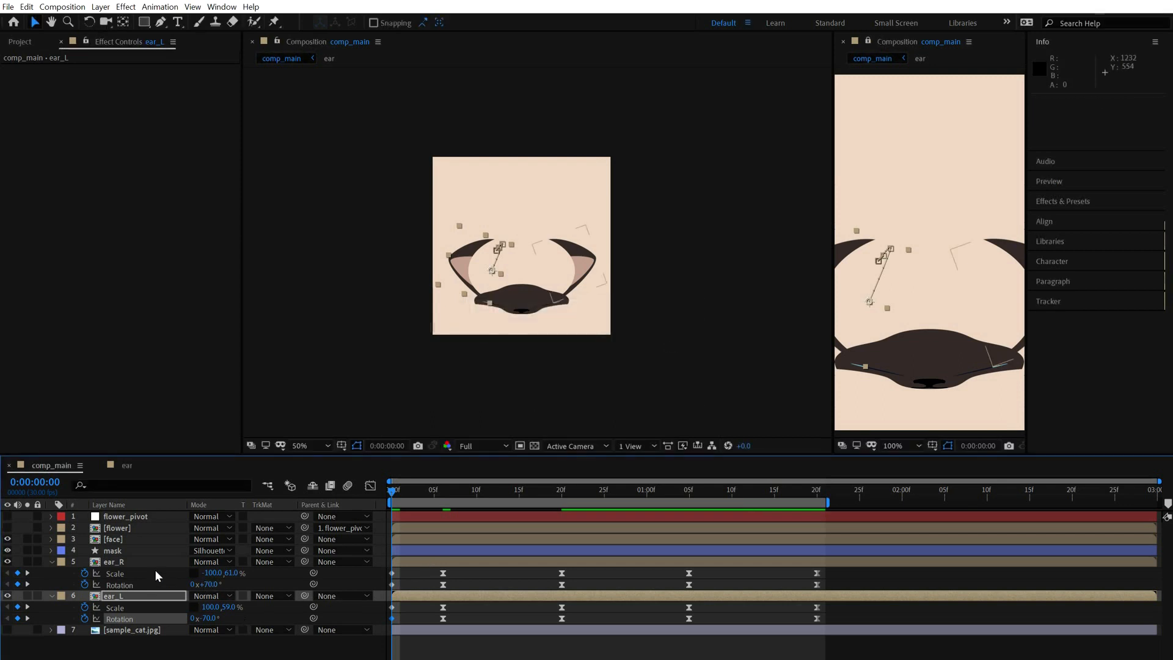
key(Return)
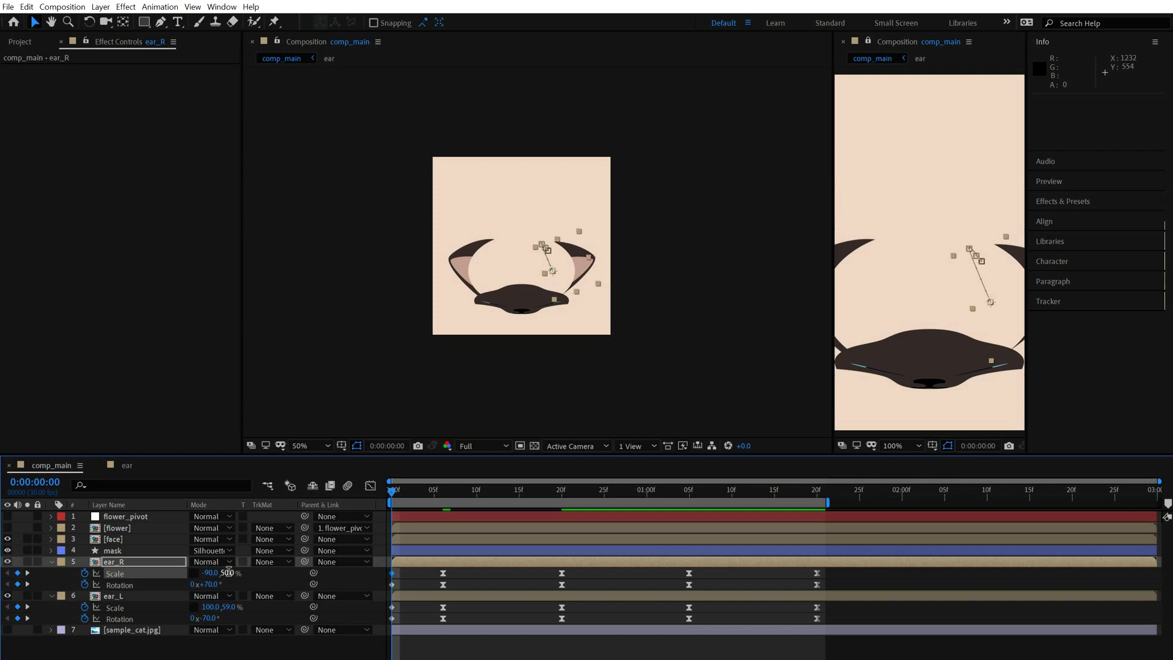
- At frame 0, set the scale to -90, 50% for ear_R and 90, 50% for ear_L, and preview the animation
text(-90)
key(Tab)
text(50)
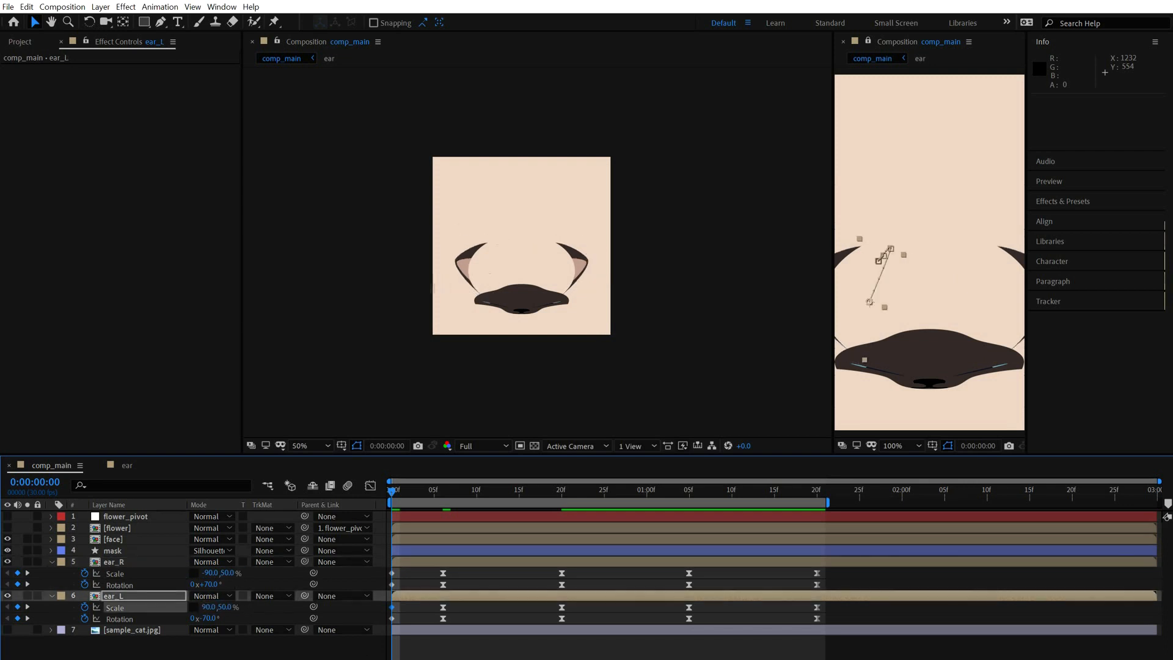
key(space)
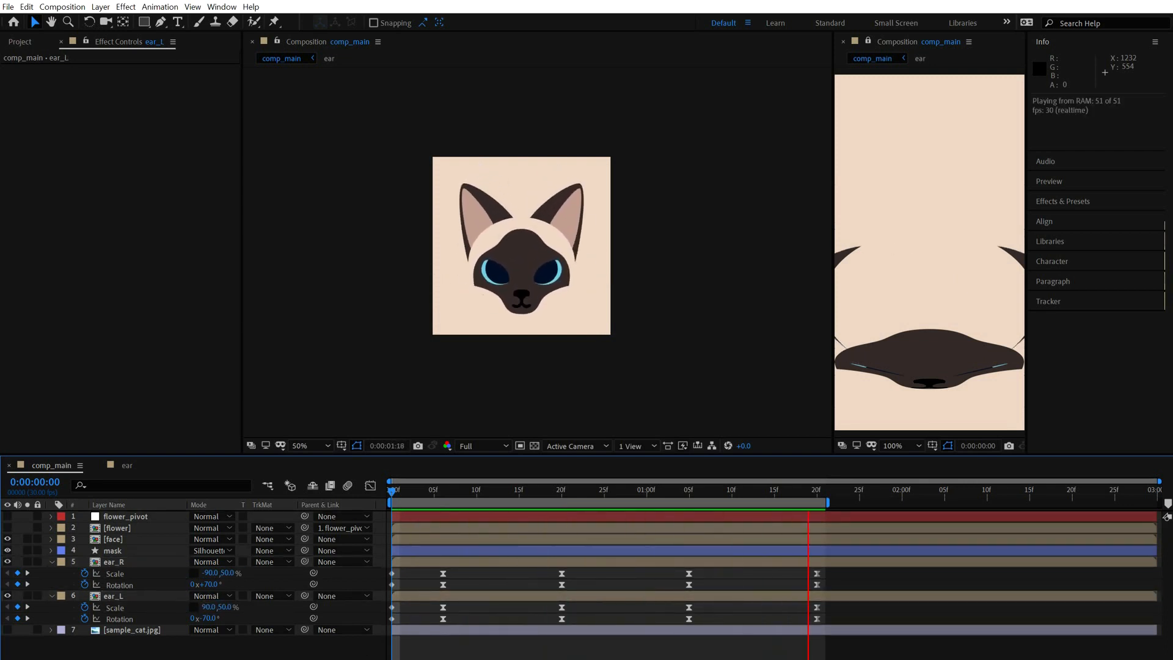
- Shift all position, scale and rotation keyframes of both ears one frame later and preview the animation
key(u)
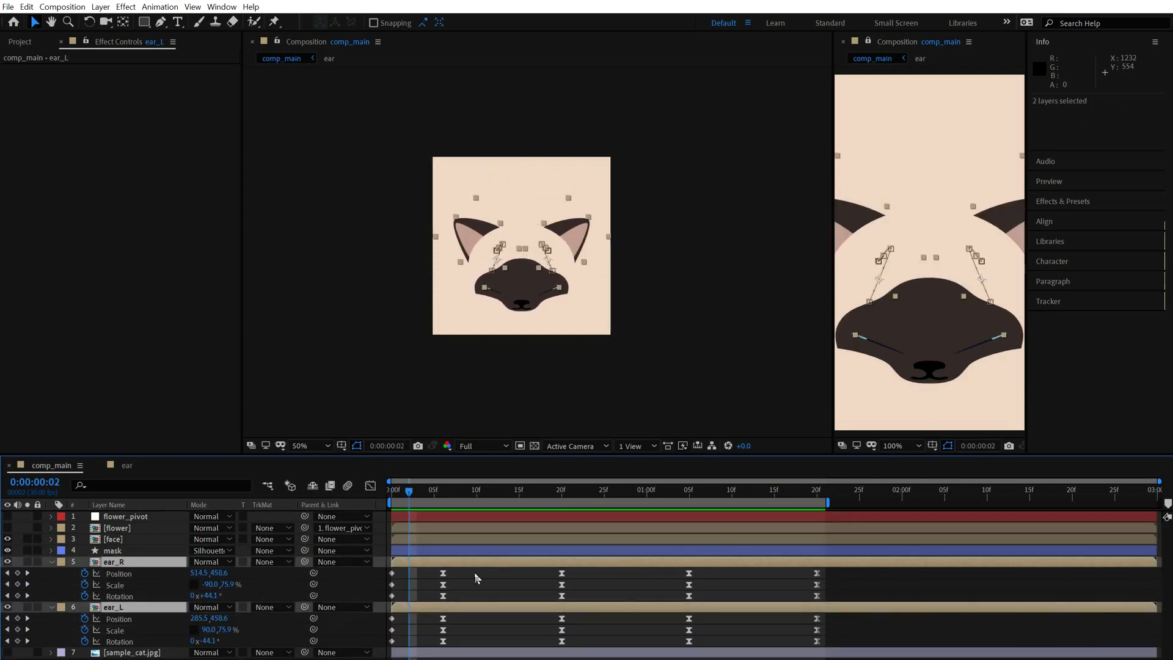
click(474, 572)
click(134, 574)
click(131, 597)
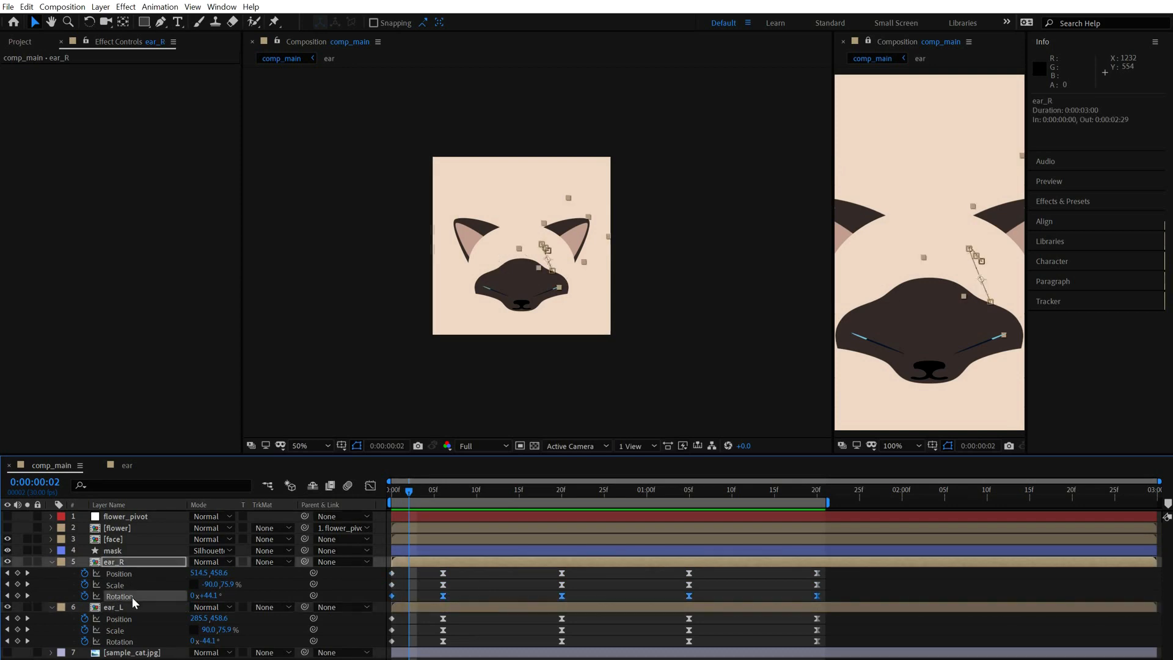
click(134, 573)
drag(854, 568, 386, 648)
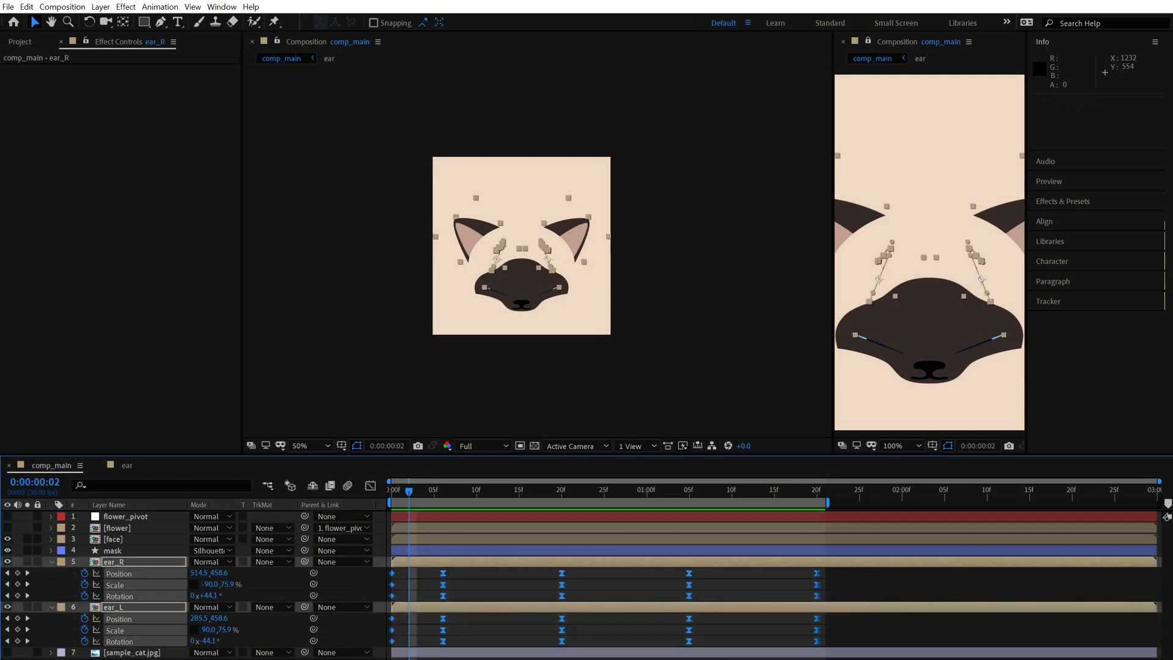
key(alt+Right)
key(alt+Right)
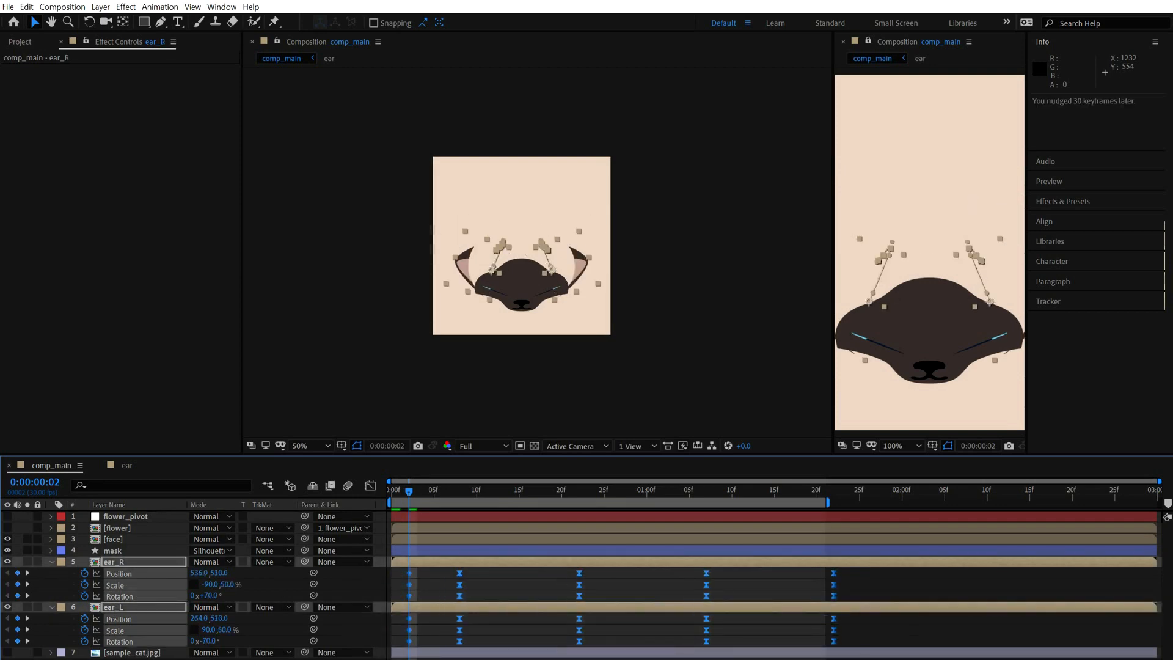
key(alt+Left)
key(space)
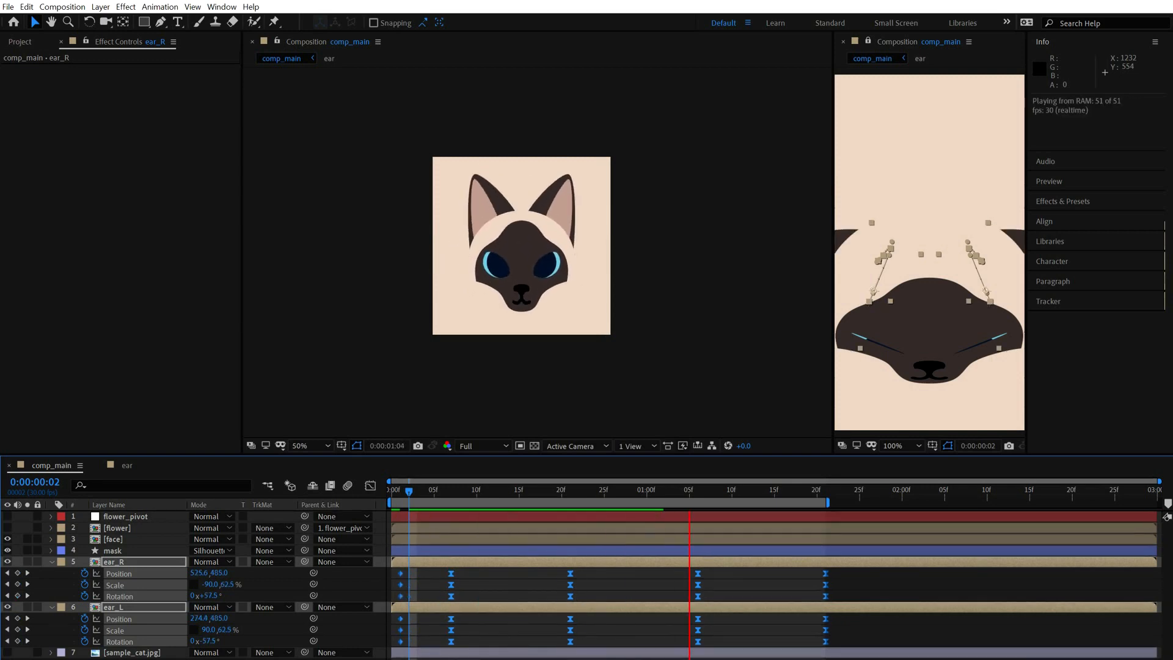
- Delay the rotation keyframes of both ears by four more frames, previewing the bounce along the way
click(152, 596)
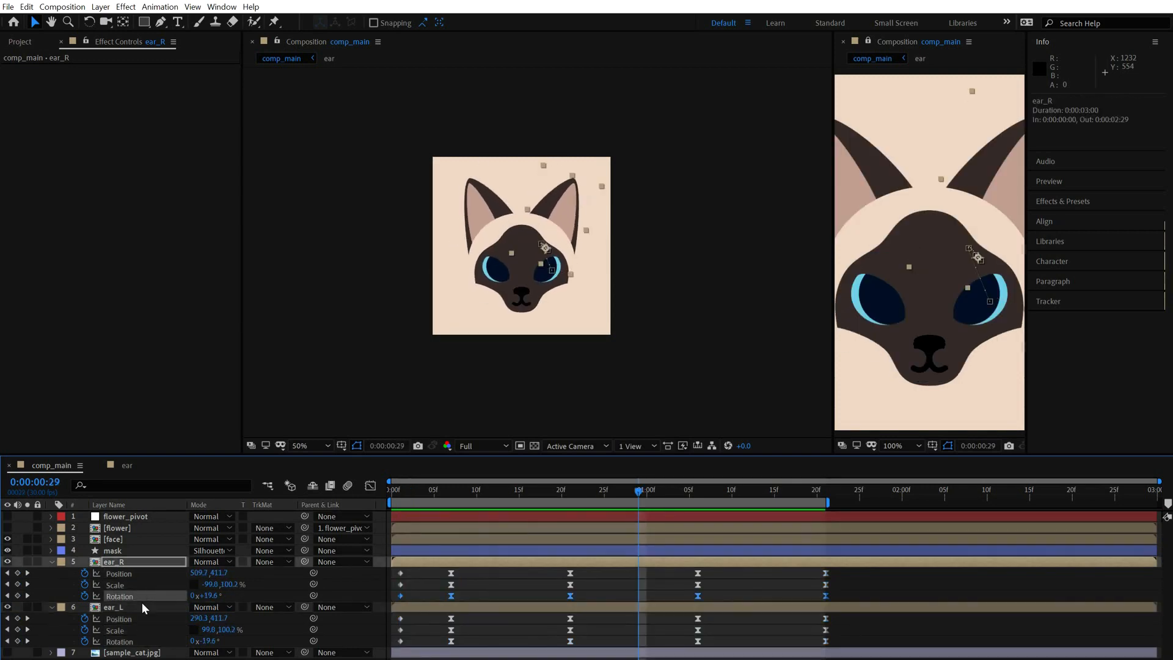
shift+click(135, 643)
key(alt+Right)
key(space)
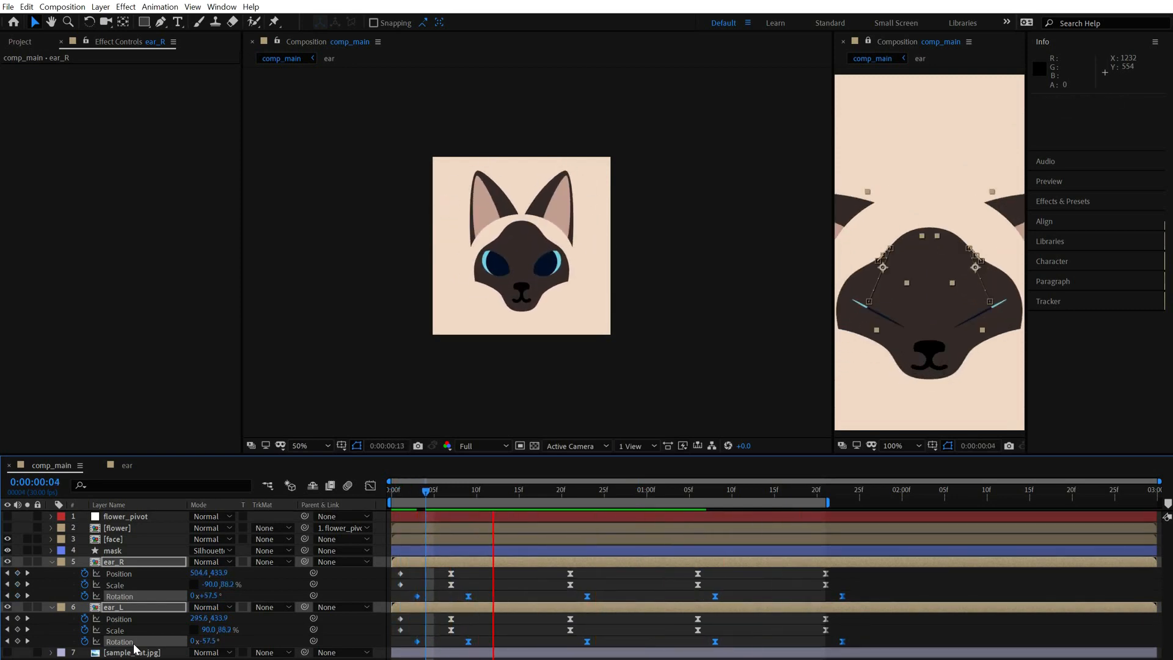
key(alt+Right)
key(alt+Right)
key(space)
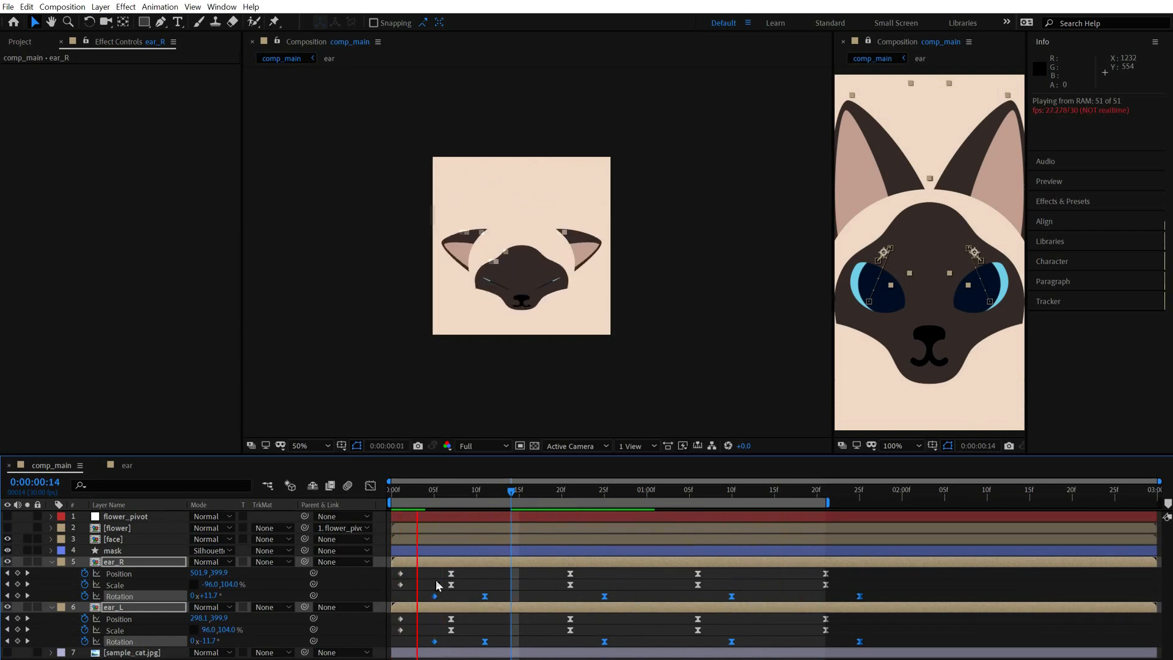
- Move the first rotation keyframe of both ears back to frame 2, ease it, and preview the animation
key(space)
drag(422, 591, 439, 653)
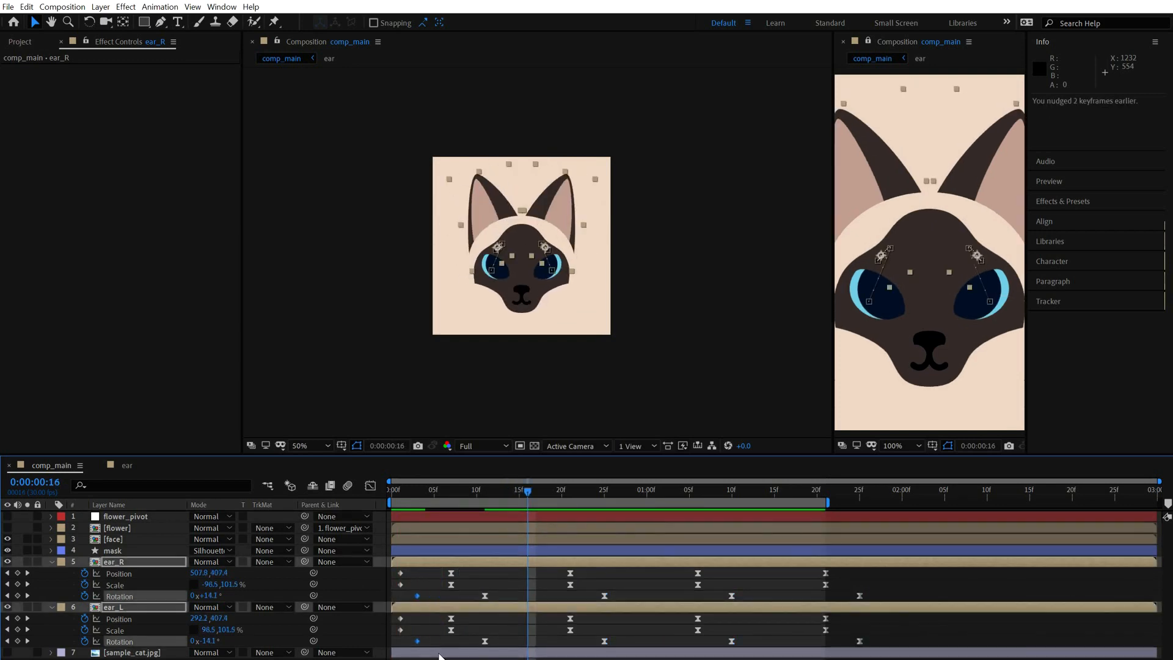
key(space)
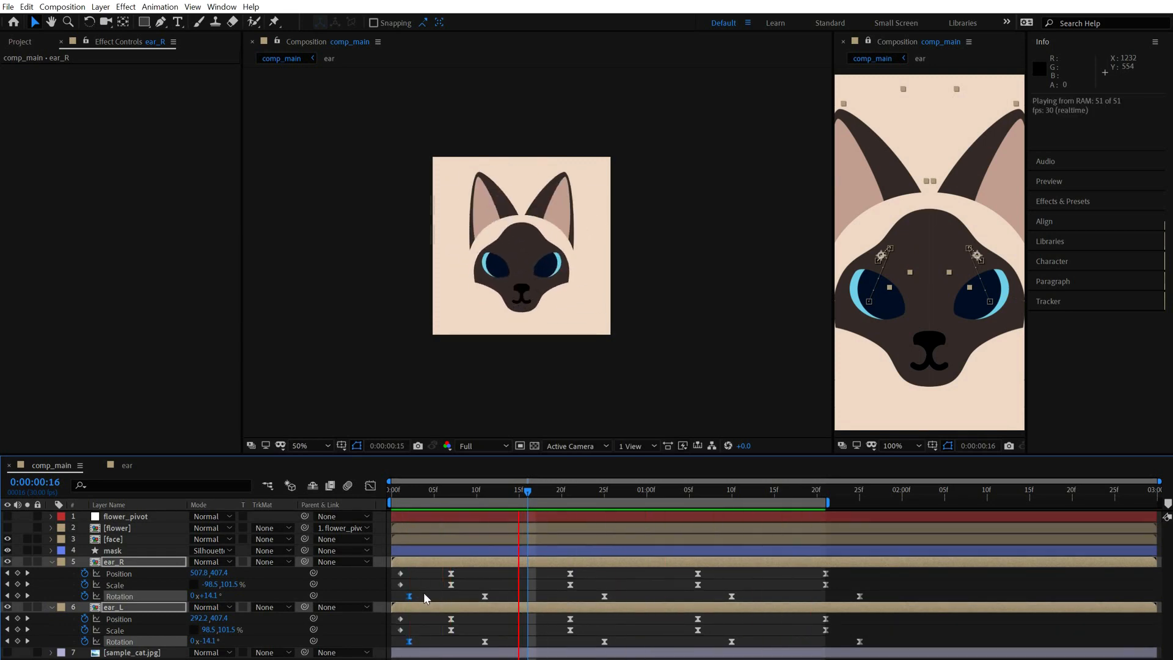
key(space)
key(space)
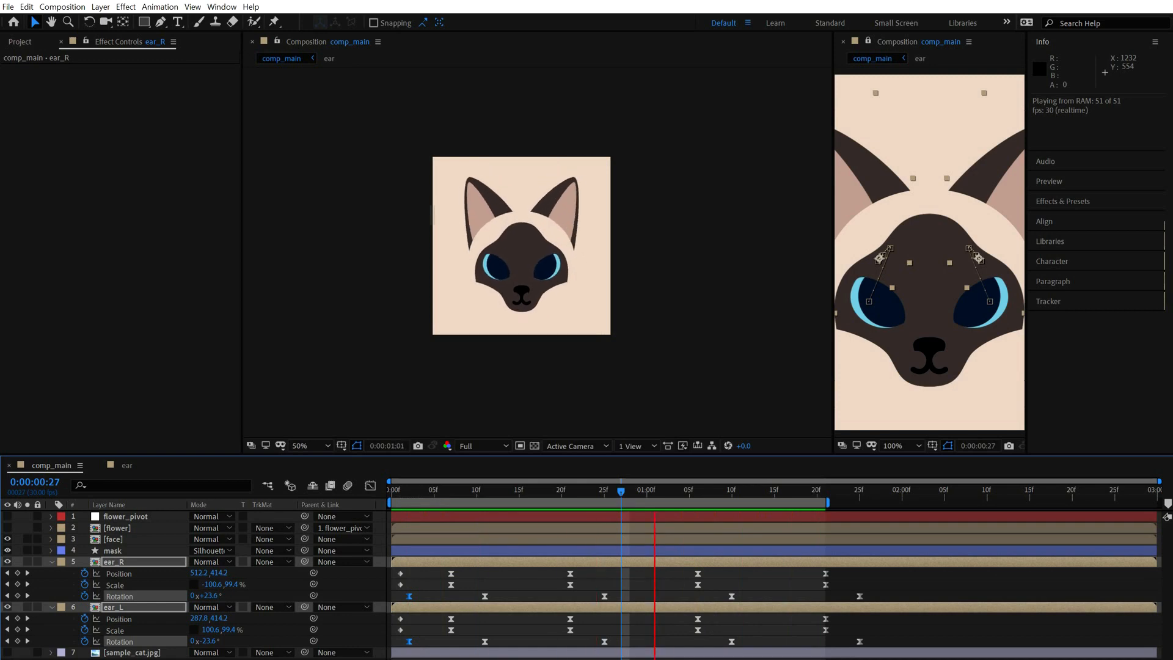
key(space)
- Nudge ear_L's first position and scale keyframes one frame earlier to frame 0 and preview the animation
key(Home)
key(Page_Down)
key(Page_Down)
key(Page_Up)
key(Page_Up)
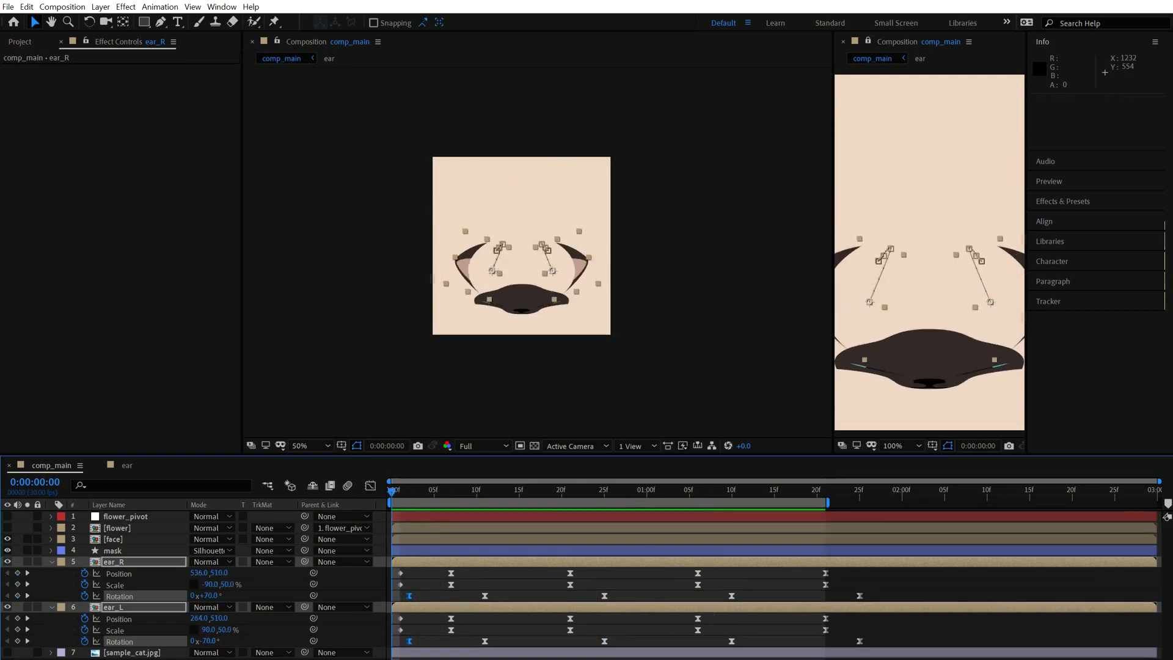
drag(419, 614, 380, 629)
key(alt+Left)
key(F2)
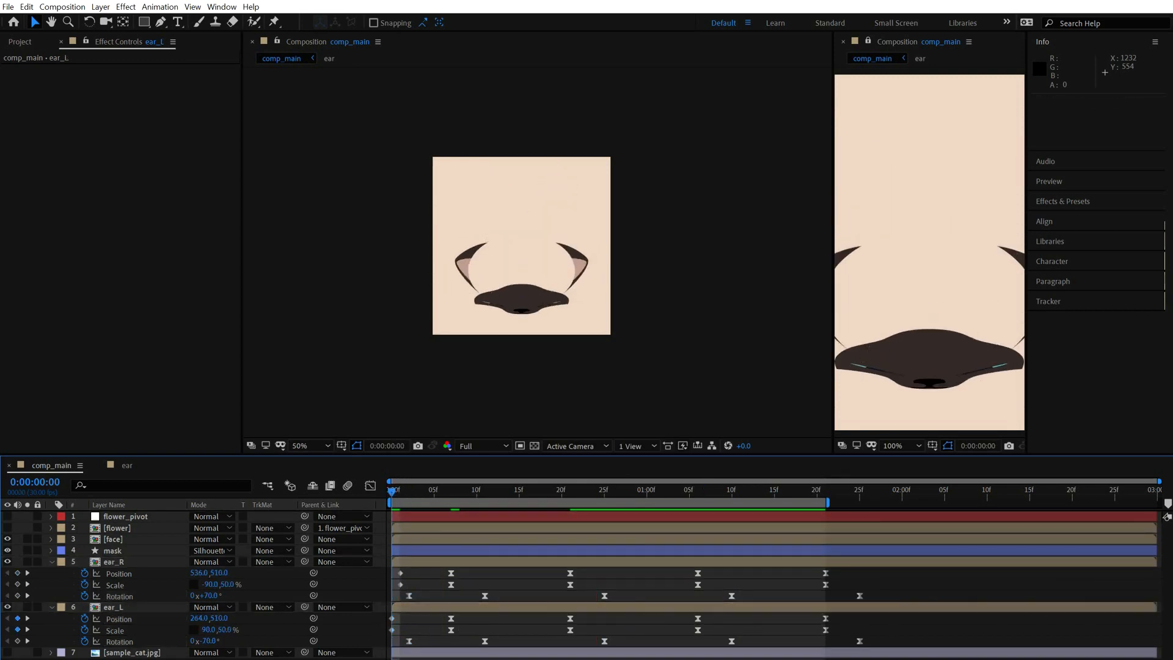
key(space)
key(space)
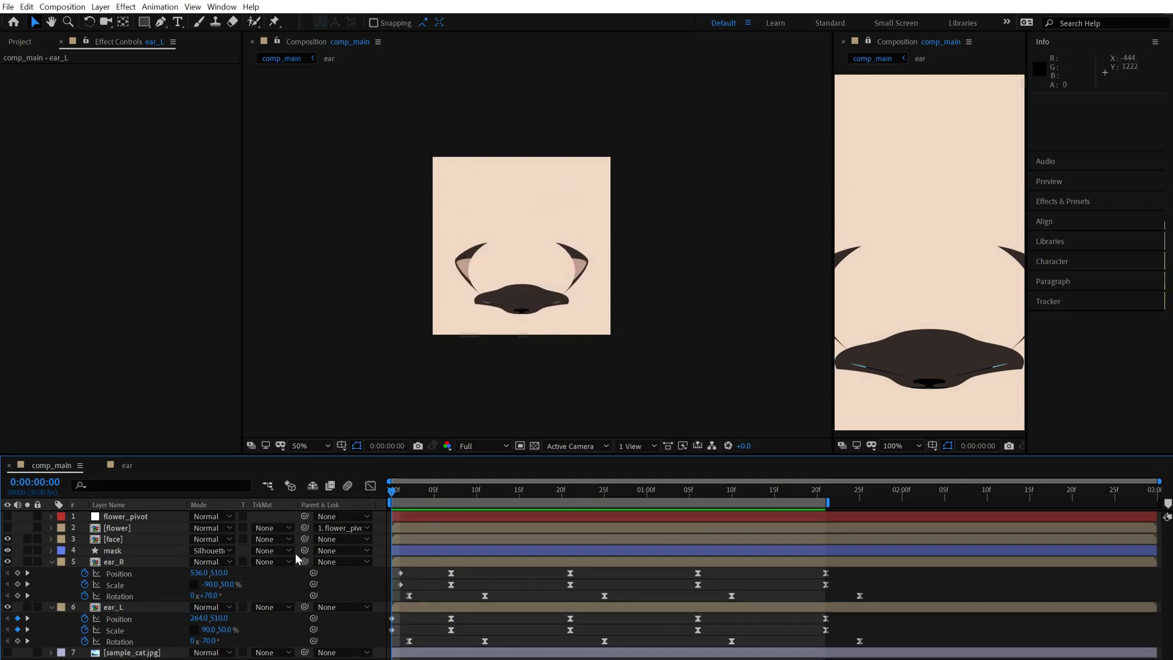
- Collapse the keyframed properties of ear_R and ear_L and deselect all layers
click(445, 562)
shift+click(441, 606)
key(u)
key(F2)
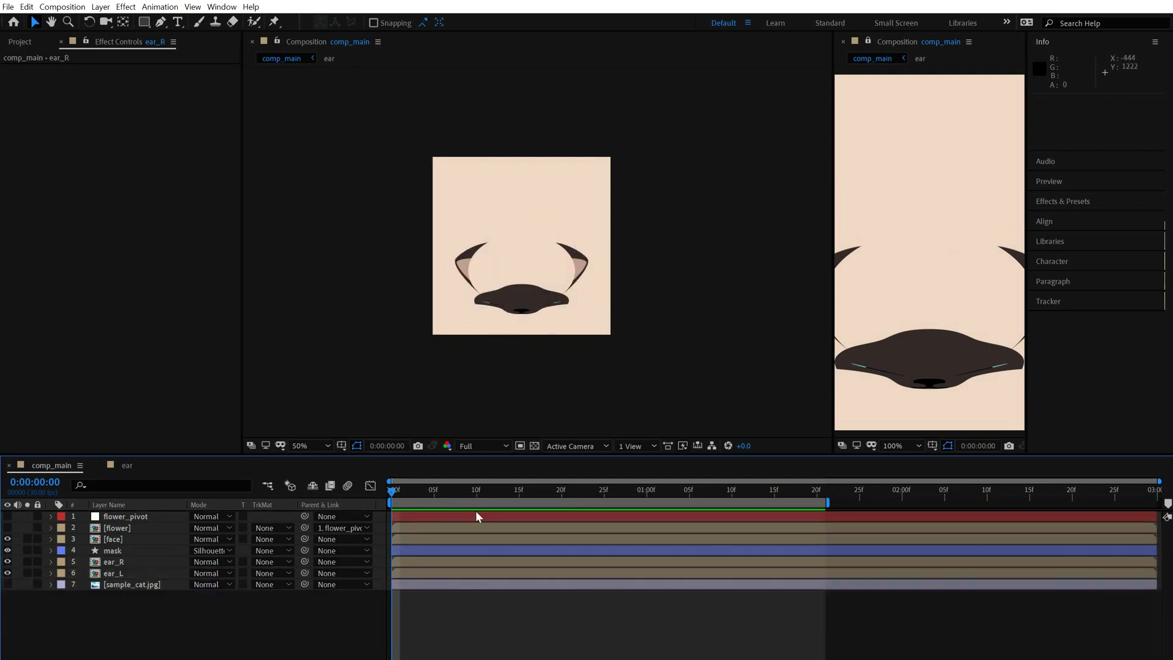
- Open the face precomp and reveal the scale keyframes of face_pivot
scroll(532, 367, up, 1)
click(118, 539)
key(s)
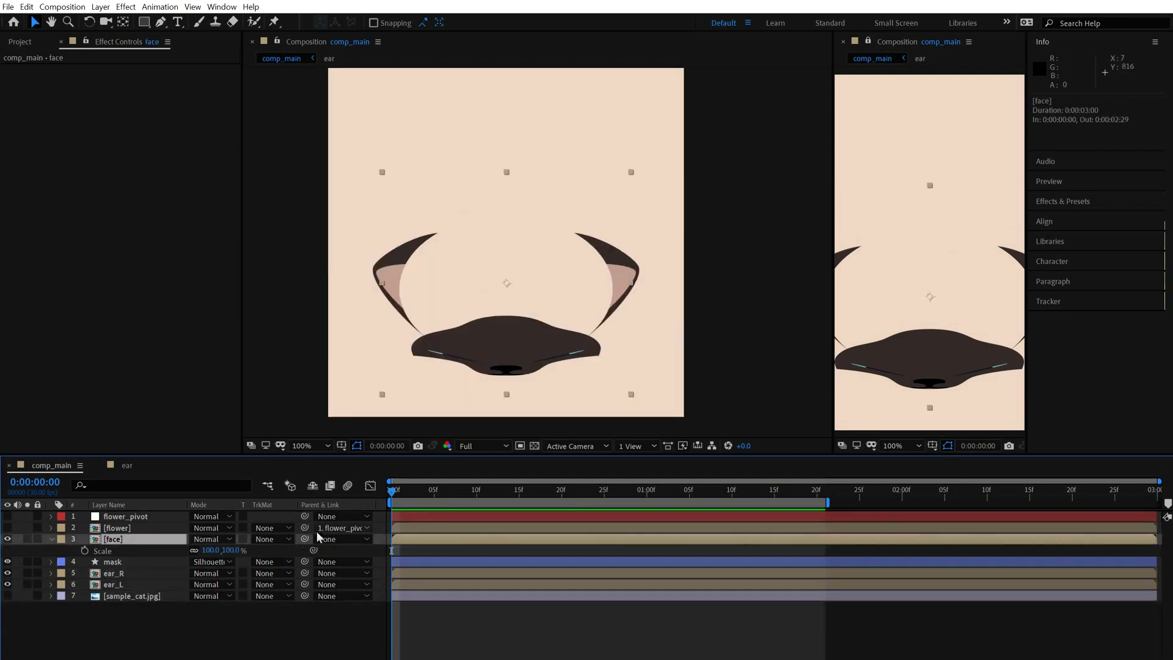
double_click(403, 540)
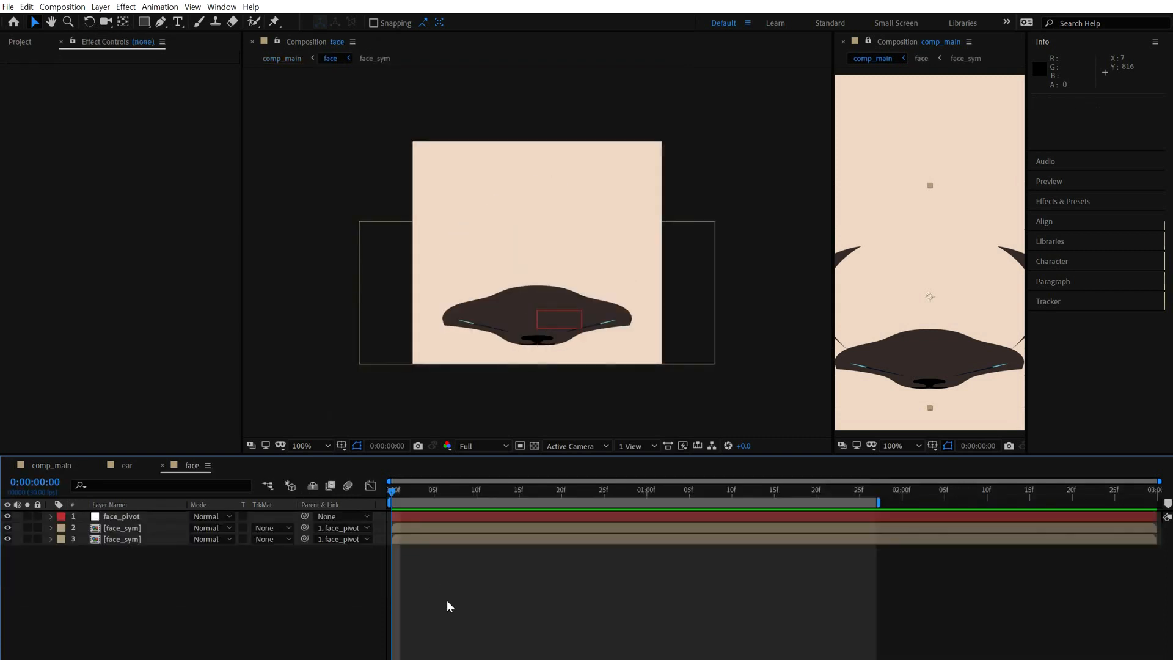
click(444, 529)
click(416, 515)
key(s)
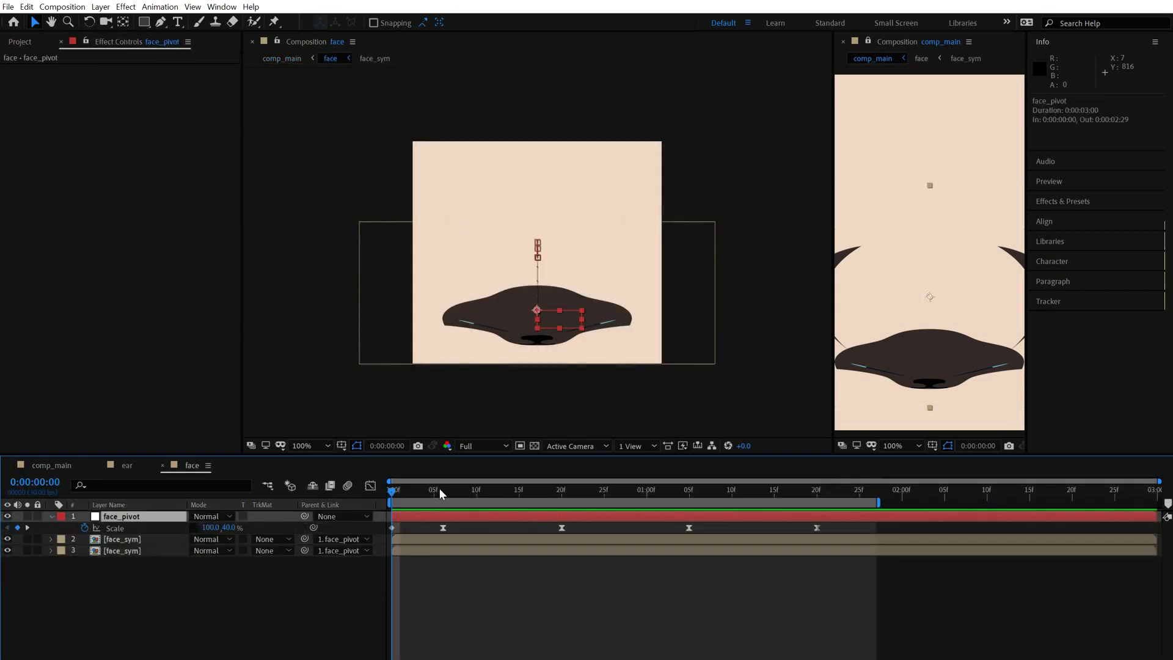
- At frame 0, set face_pivot's X scale to 93% and widen the comp_main viewer
click(434, 490)
key(Home)
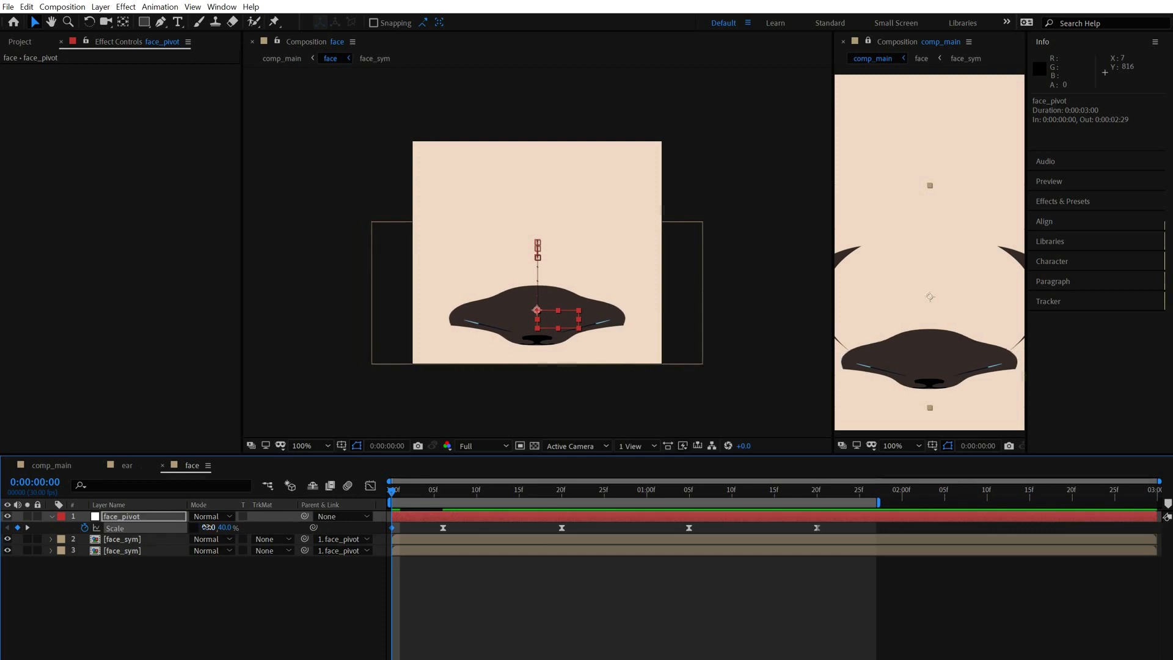
drag(833, 275, 741, 264)
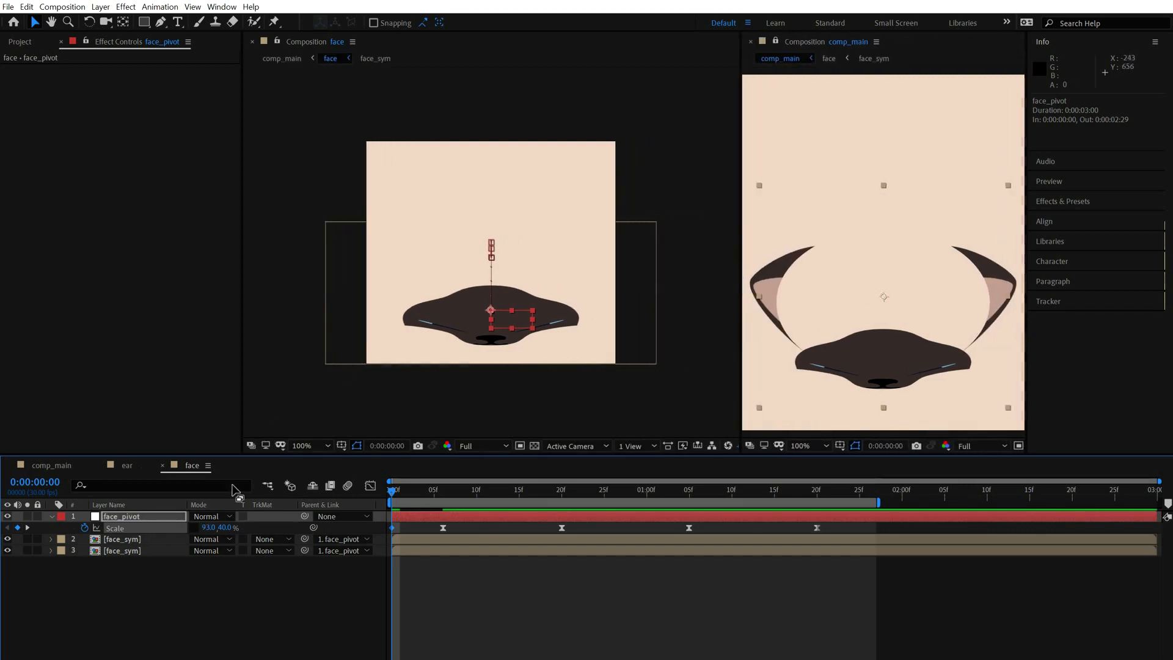
- At frame 0, set face_pivot's X scale to 80% and its position to 280, 376, checking the result in comp_main
mouse_move(211, 529)
mouse_down()
mouse_move(195, 529)
mouse_move(206, 527)
mouse_up()
key(shift+Up)
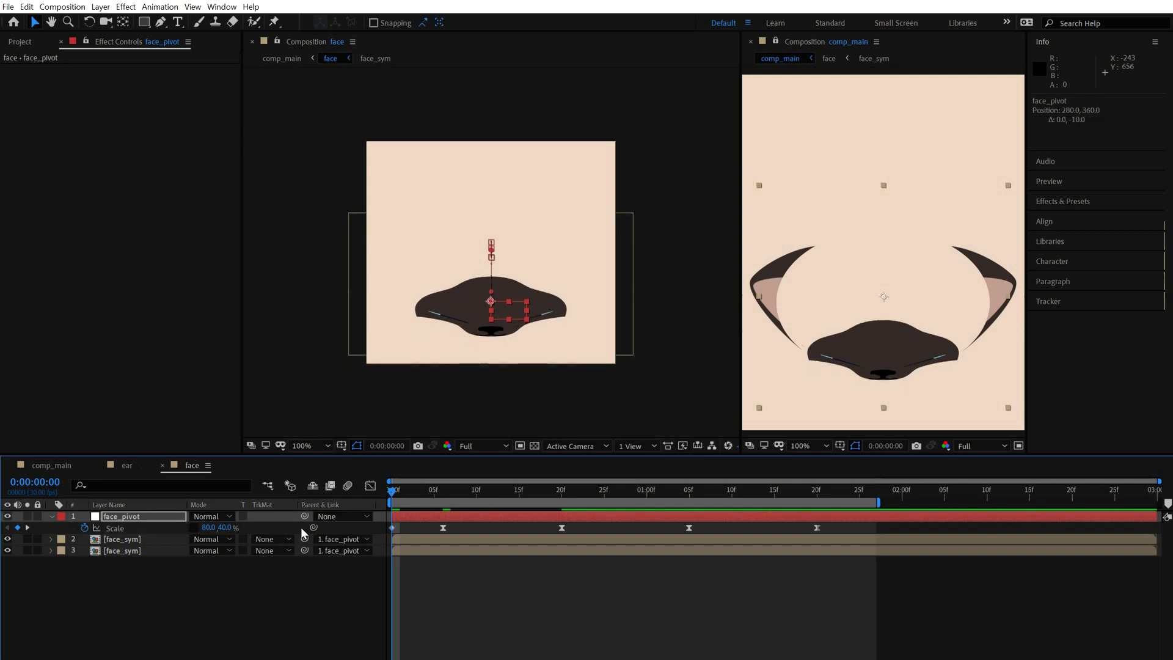
key(shift+Up)
key(shift+Down)
key(shift+Down)
key(Down)
key(Down)
key(Down)
key(Down)
key(Down)
key(Down)
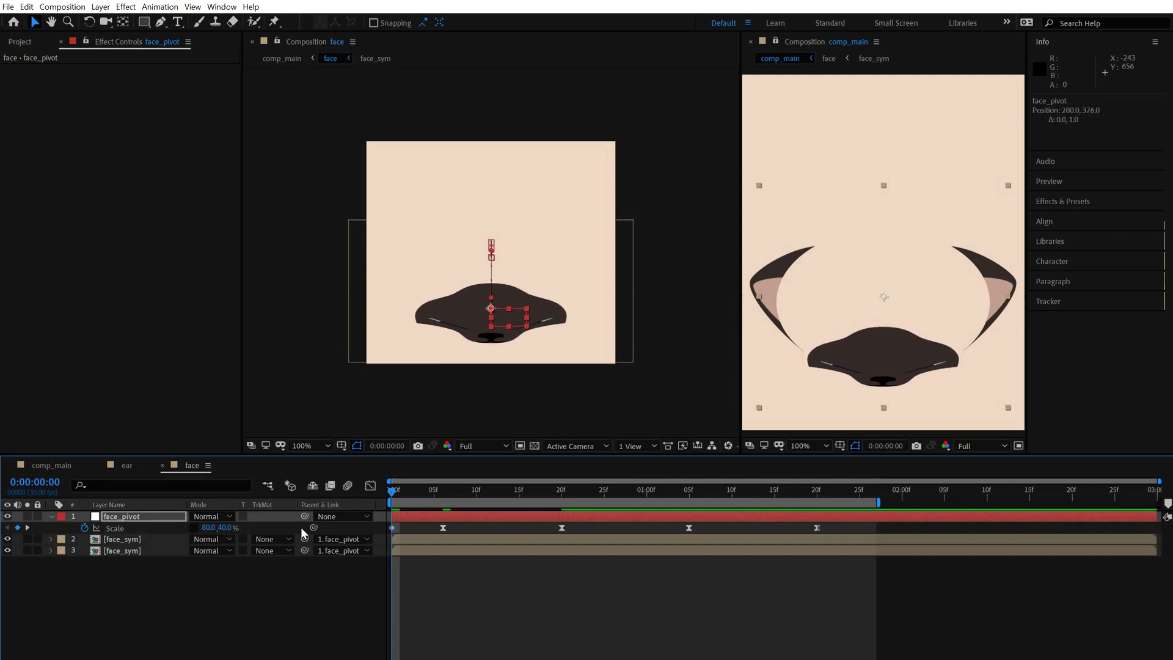
click(54, 465)
key(space)
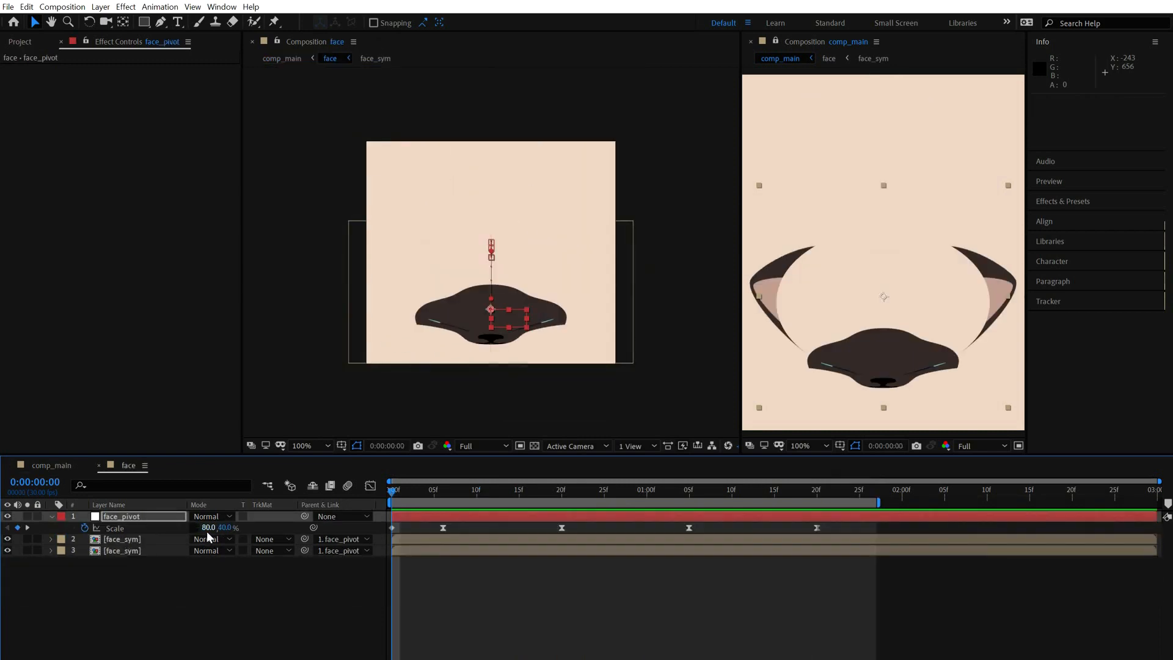
- Set face_pivot's scale at frame 0 to 75% horizontally and 30% vertically
key(Tab)
text(30)
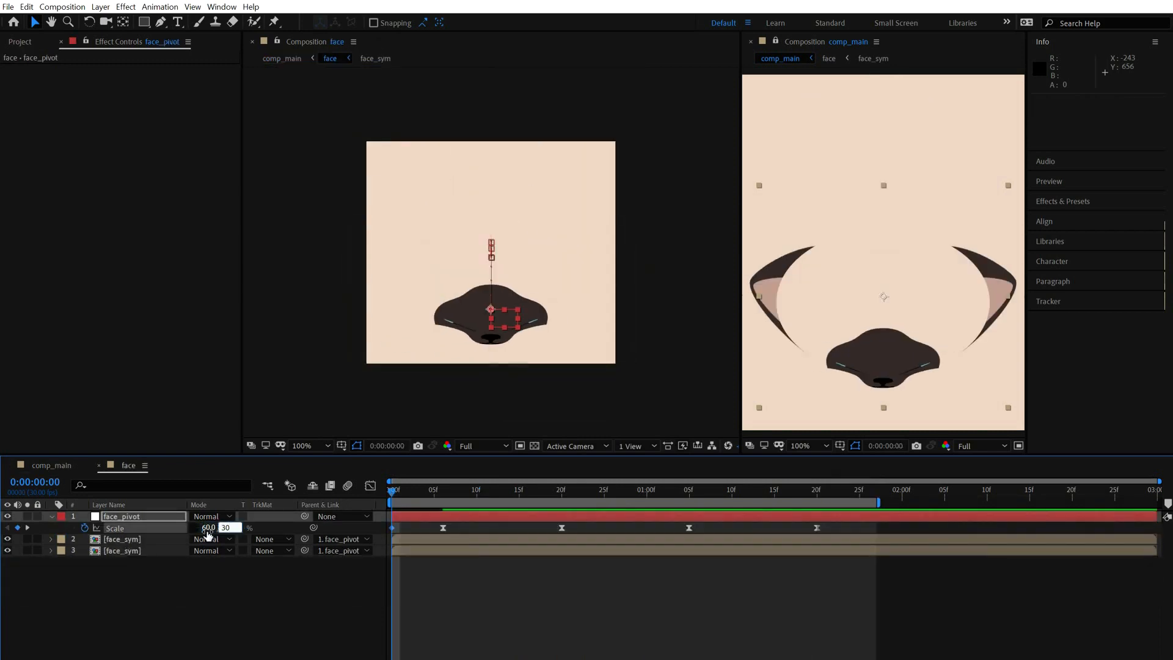
key(Return)
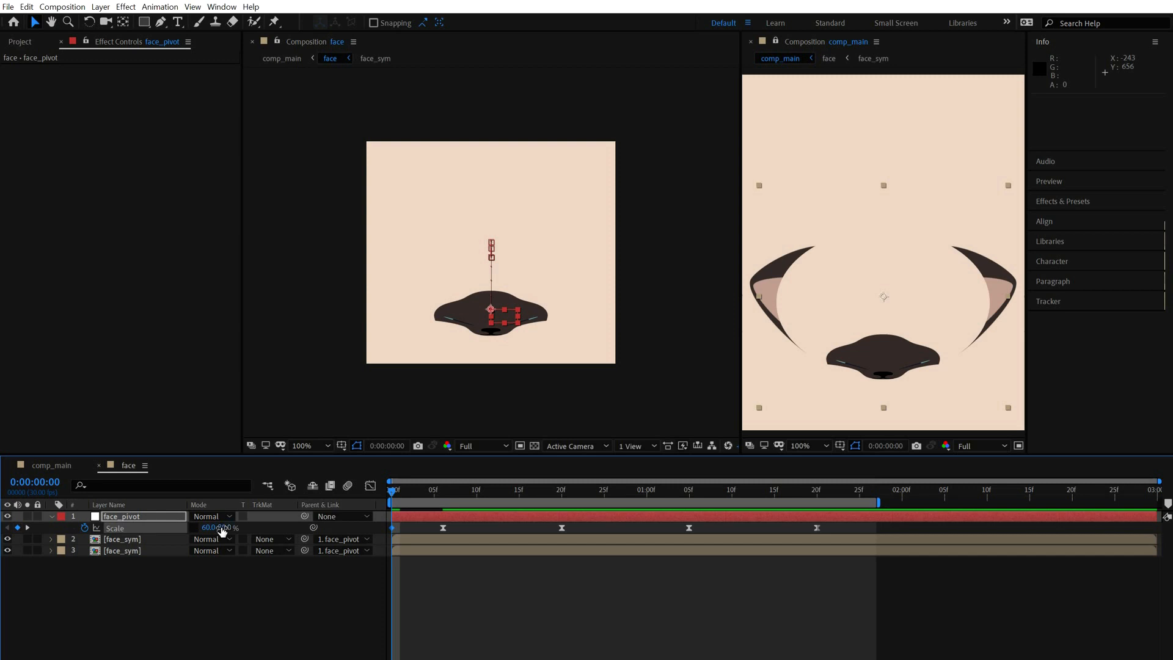
drag(221, 531, 221, 527)
click(221, 527)
text(70)
key(Return)
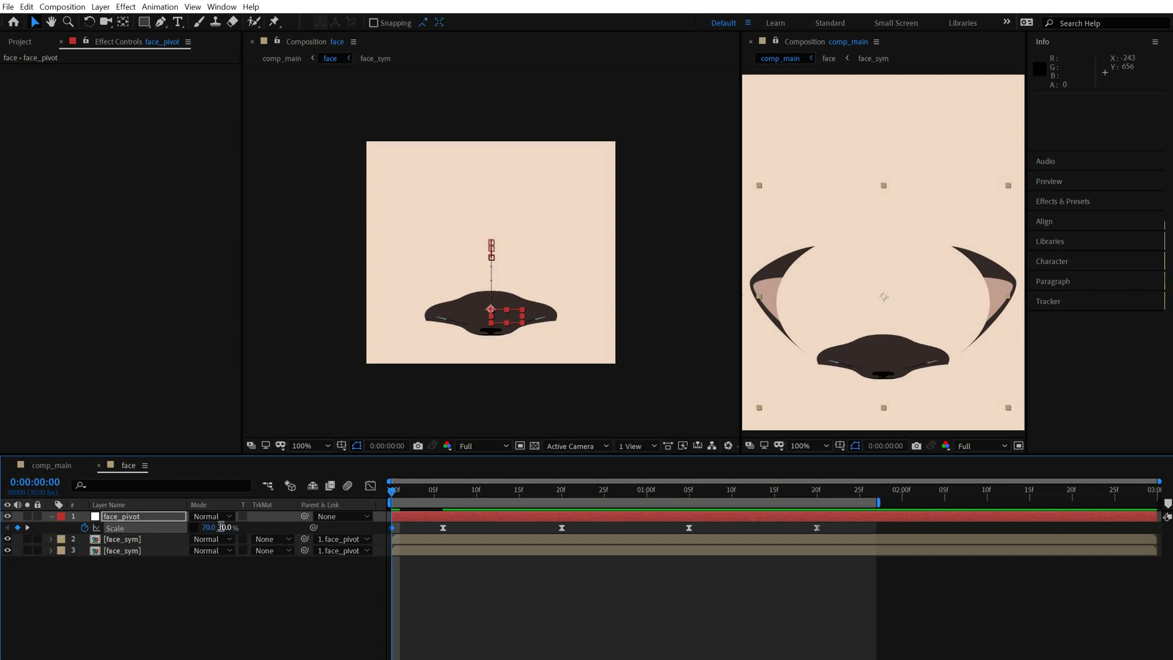
text(75)
key(Return)
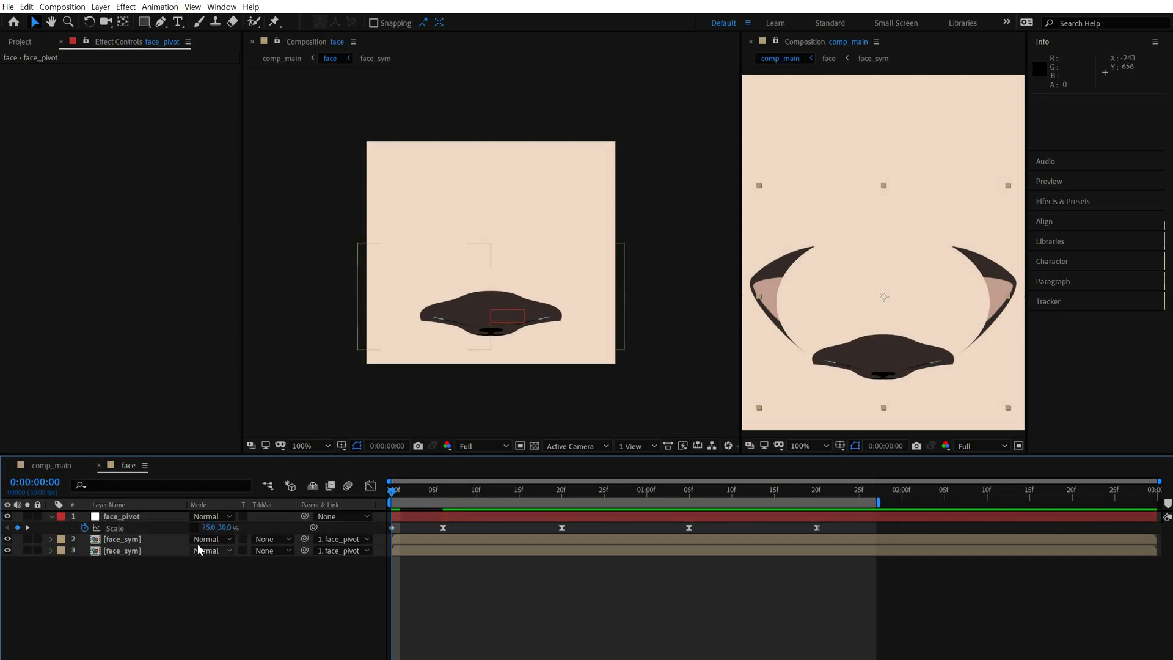
- Unlock the incoming velocity dimensions of face_pivot's frame 6 scale keyframe, set its X influence to 80%, and preview the face
click(370, 485)
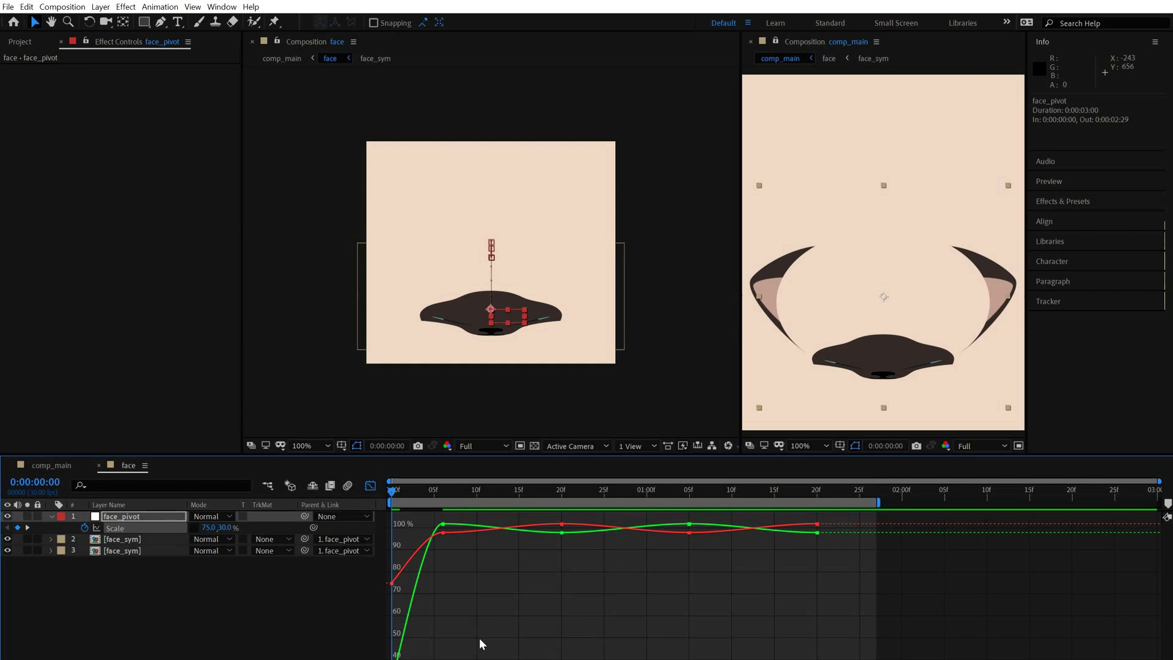
key(shift+F3)
right_click(442, 527)
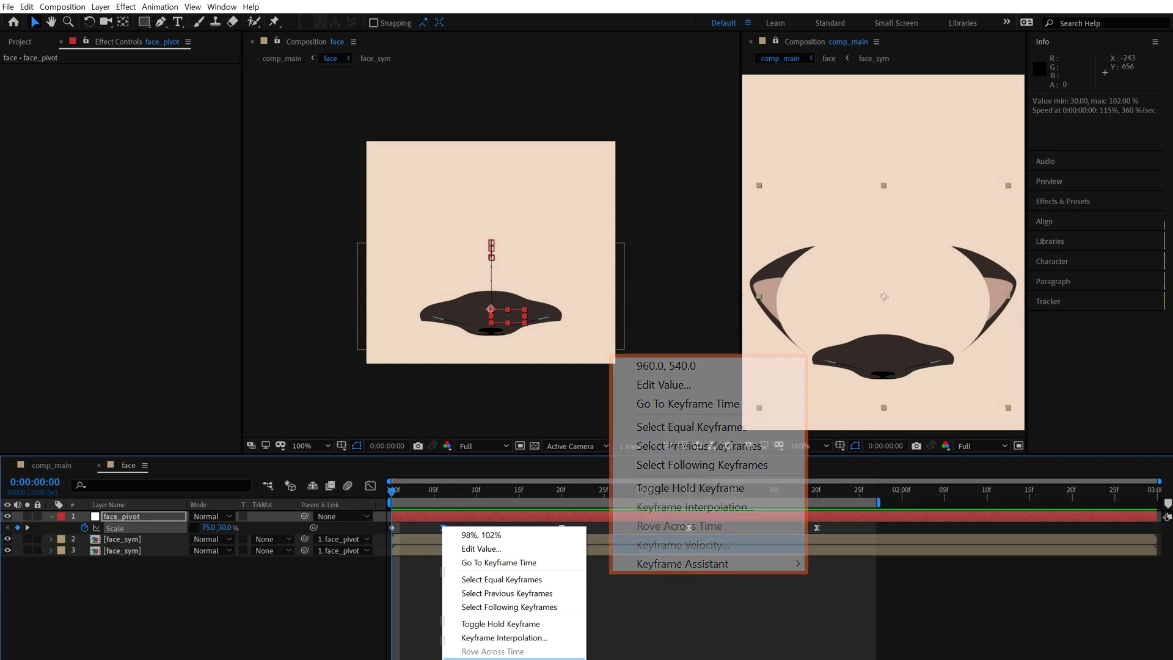
click(483, 659)
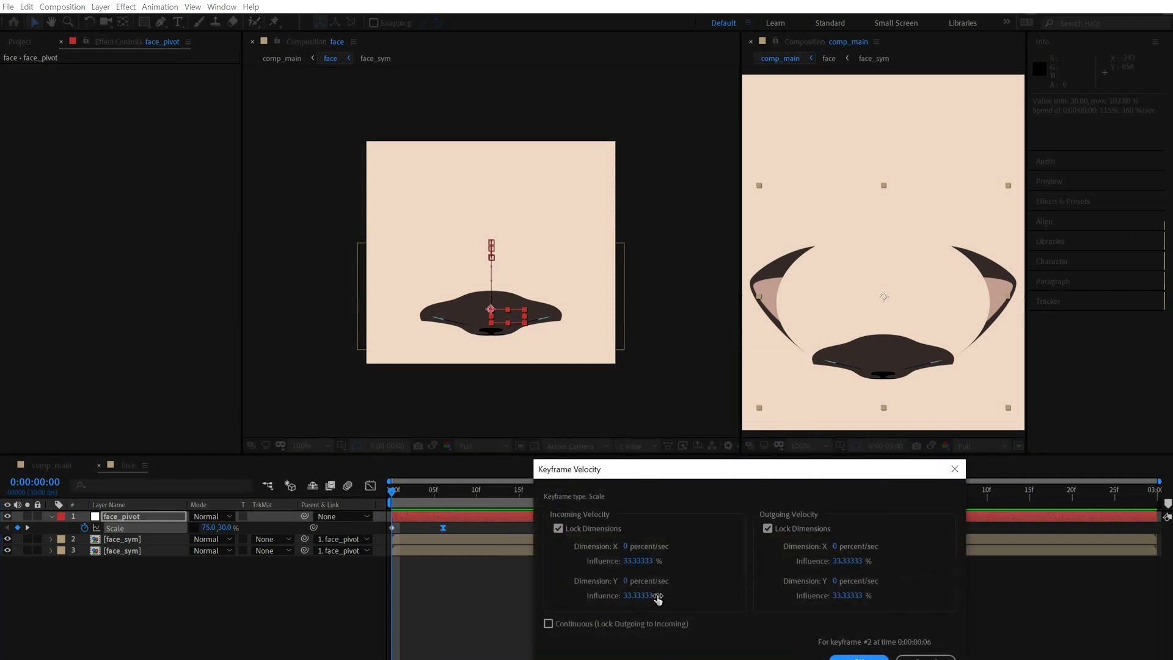
click(558, 527)
click(638, 561)
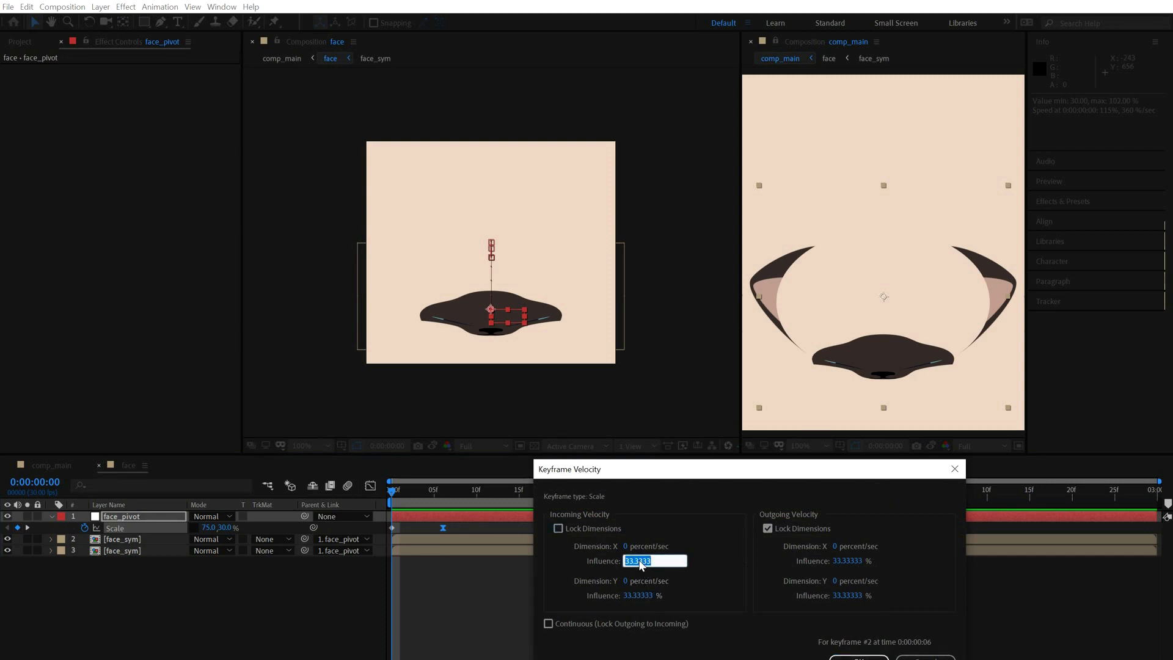
text(80)
key(Return)
key(space)
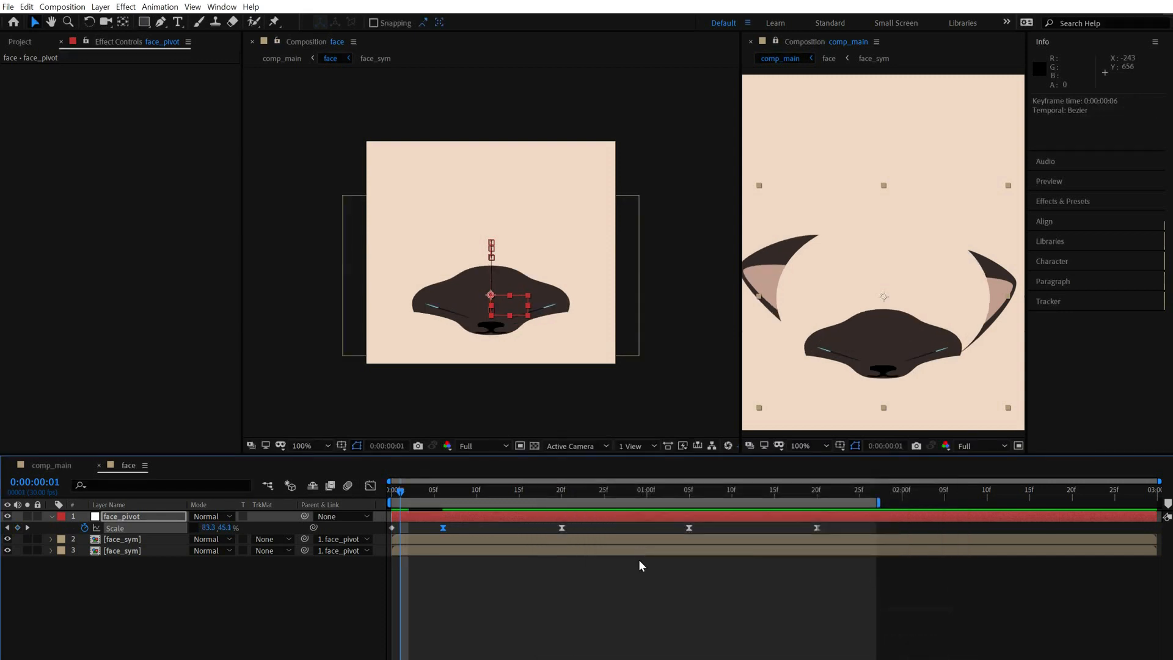
click(370, 485)
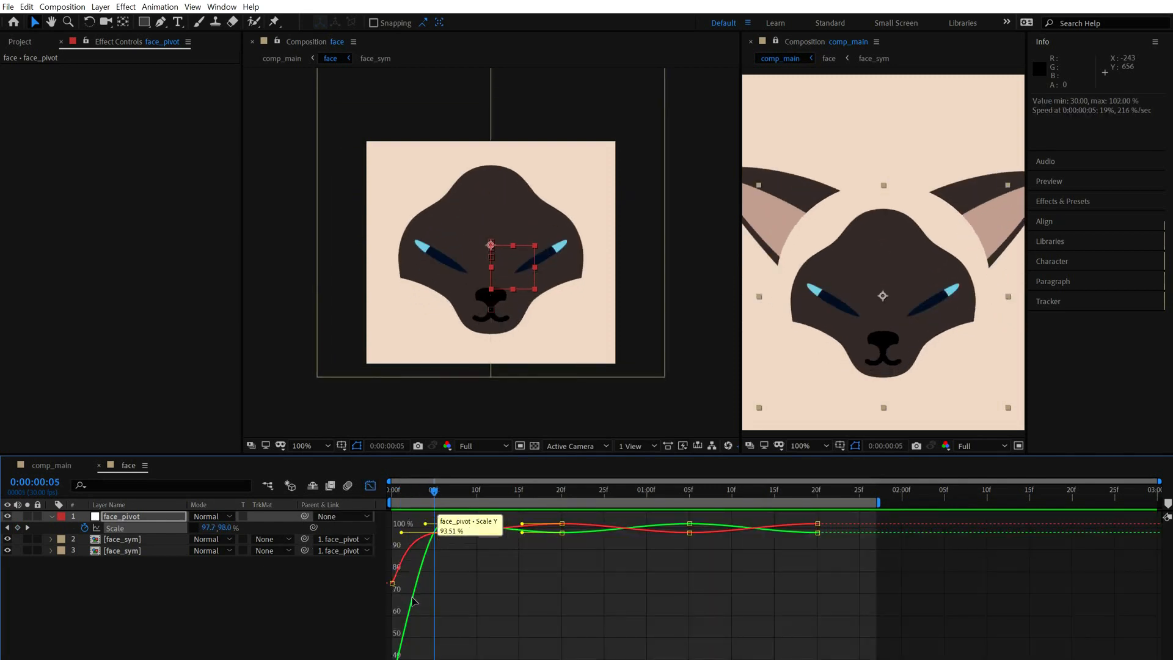
key(shift+F3)
key(space)
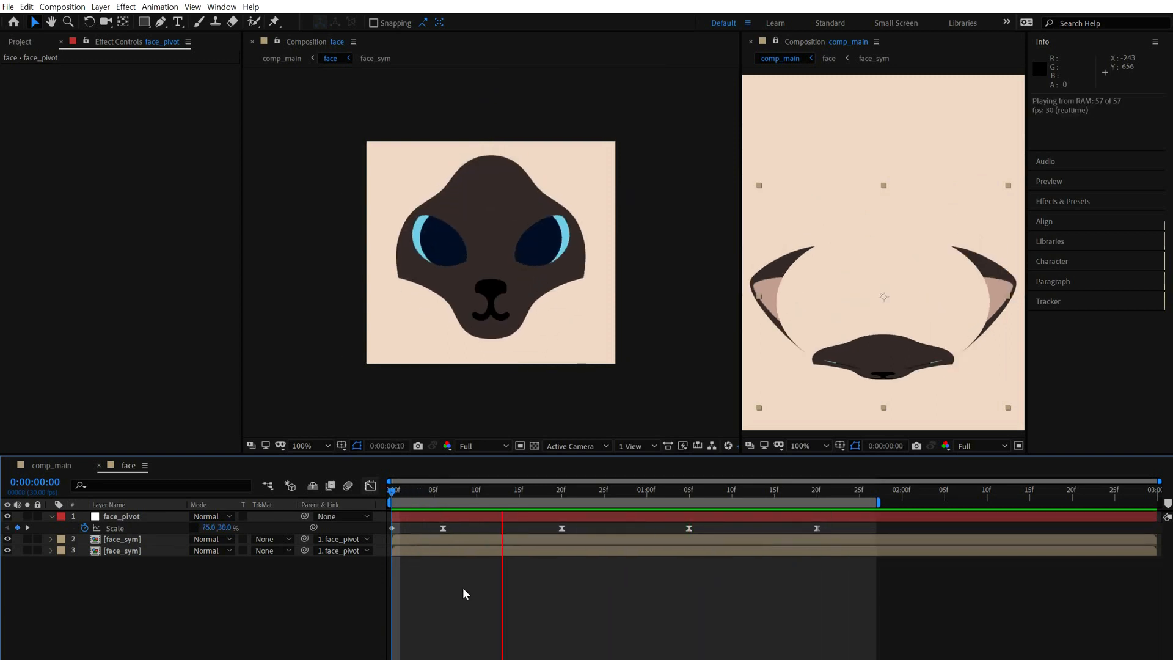
- In comp_main at frame 0, show the flower_pivot and flower layers and collapse the face layer's Scale property
click(68, 466)
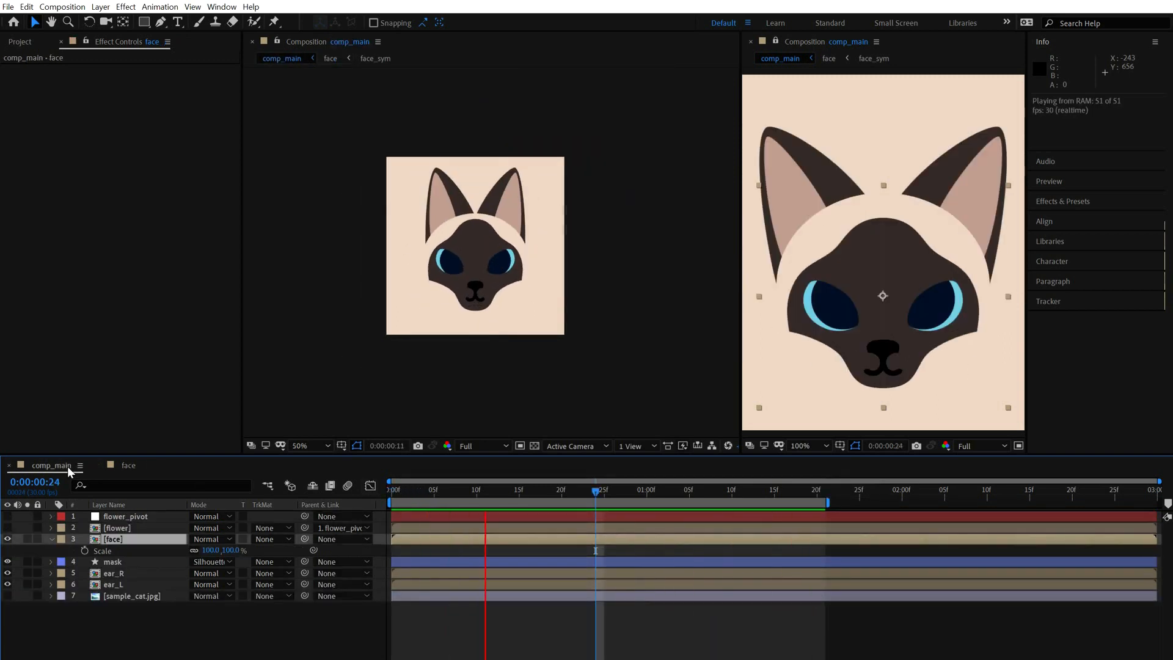
click(125, 516)
click(8, 527)
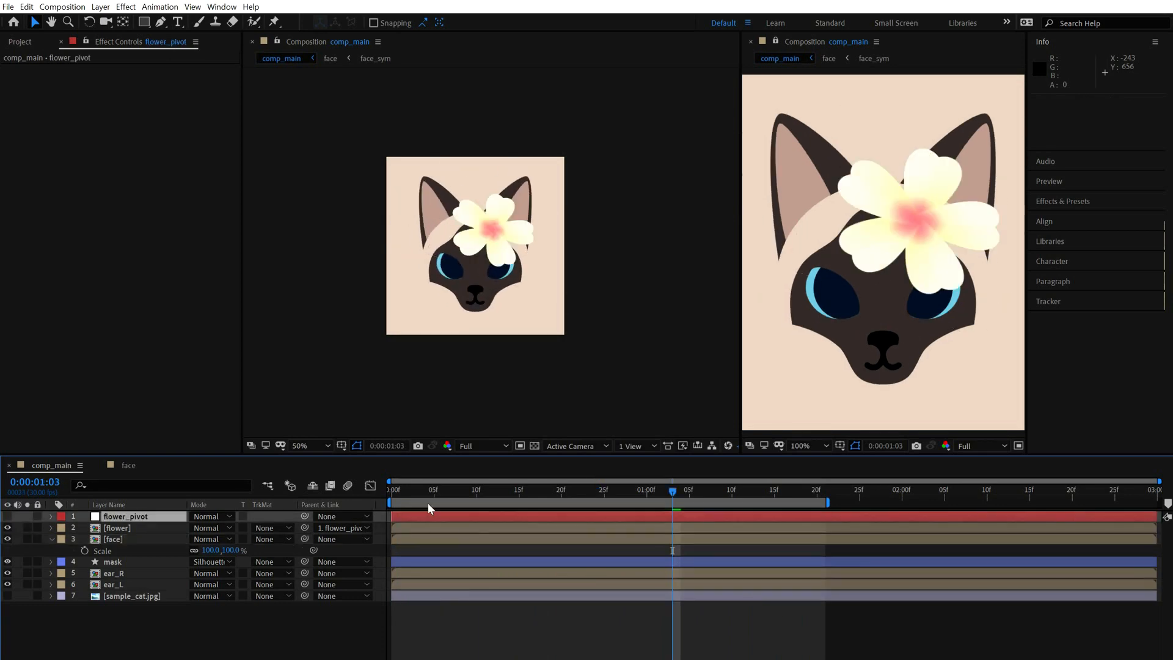
drag(427, 492, 392, 494)
click(167, 540)
key(s)
click(127, 519)
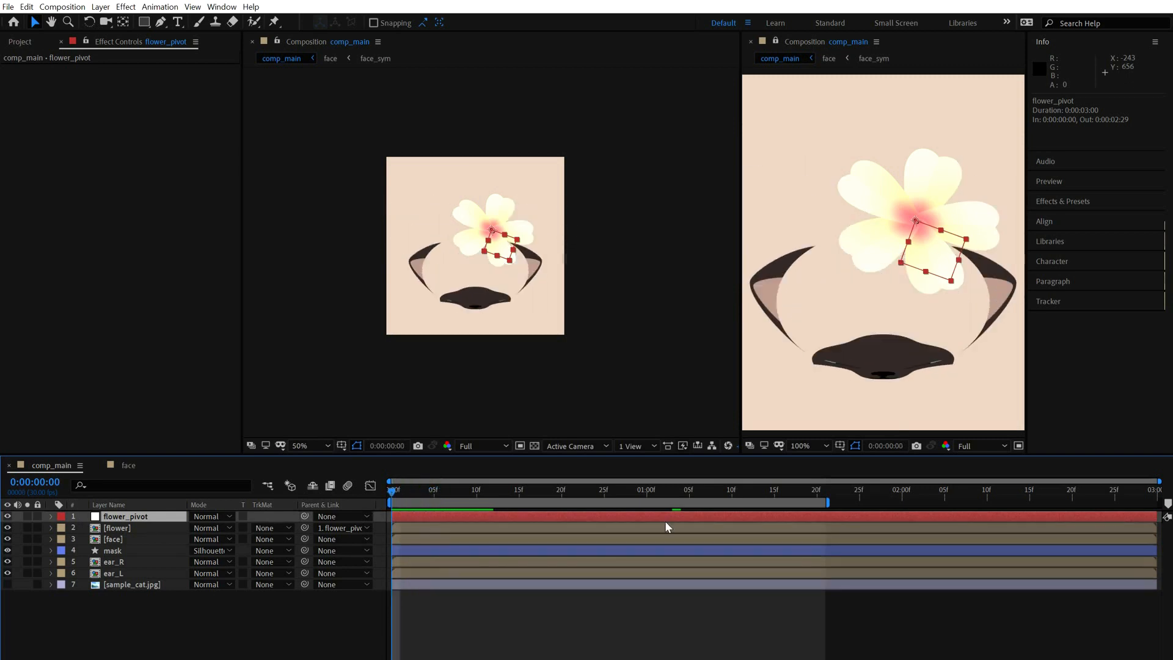
- Add position keyframes to flower_pivot at 0:00, 0:06, 0:20, 1:05 and 1:20
key(space)
key(p)
key(space)
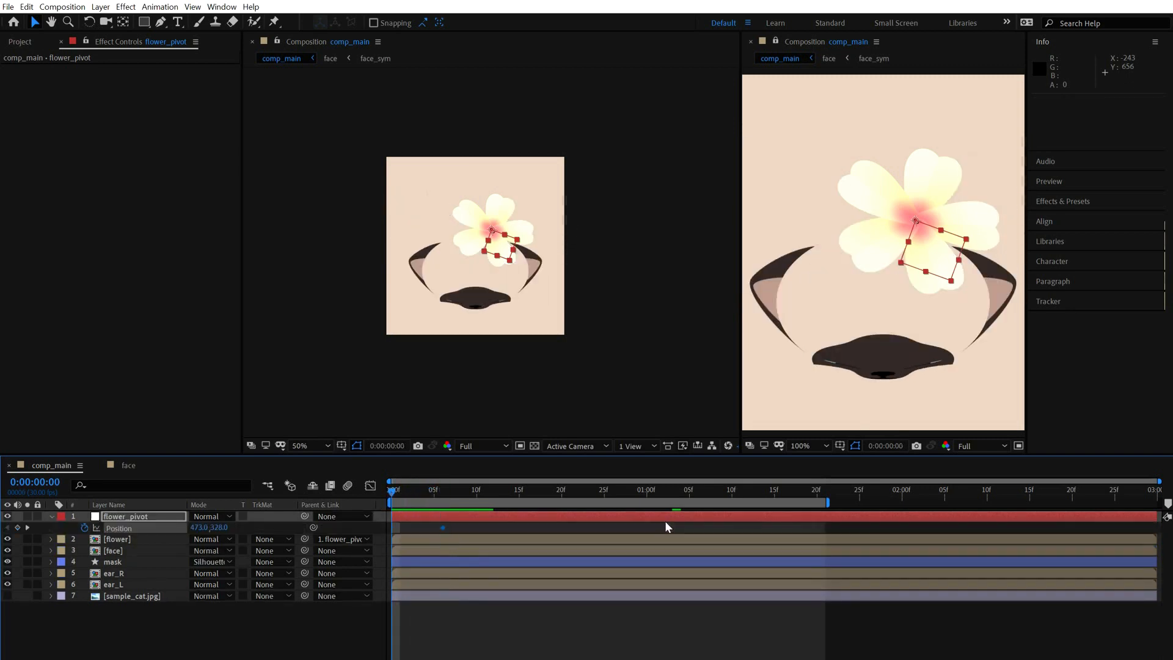
key(space)
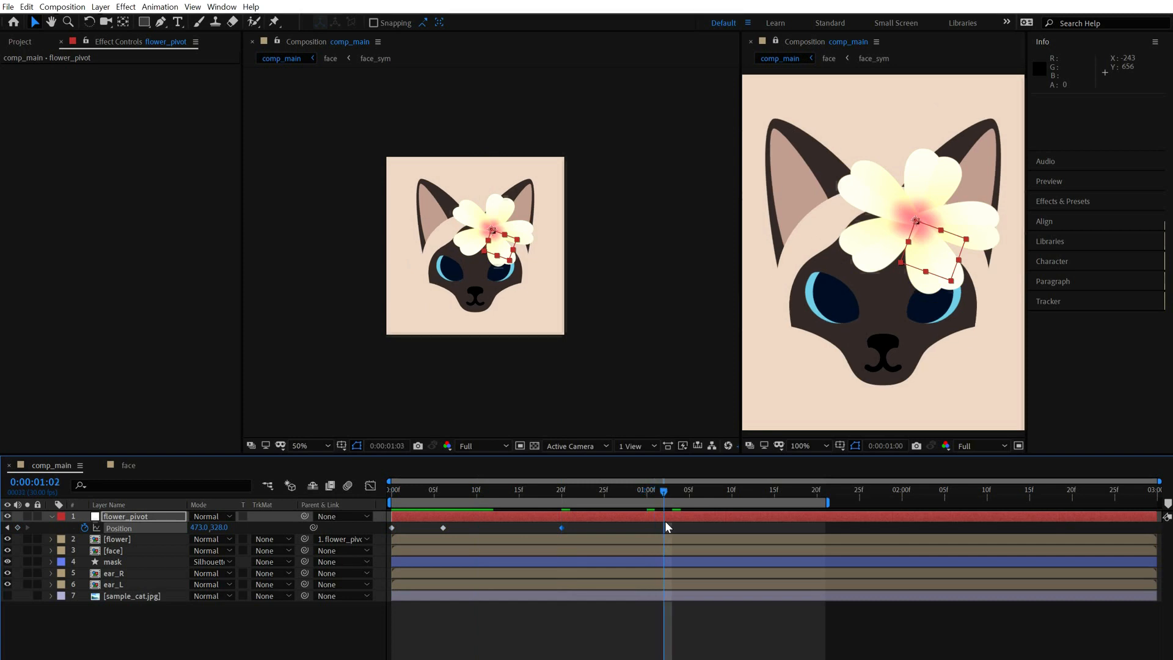
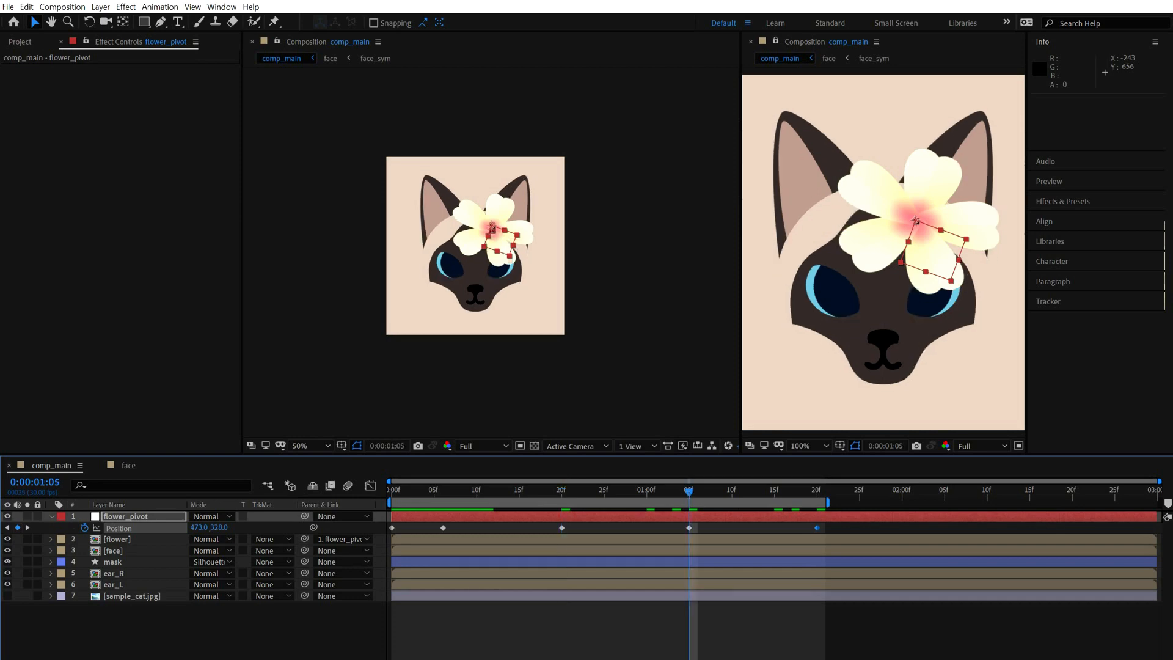
- At 1:05, raise flower_pivot slightly to position 479, 288 so it follows the head
key(shift+Up)
key(shift+Up)
key(shift+Up)
key(shift+Up)
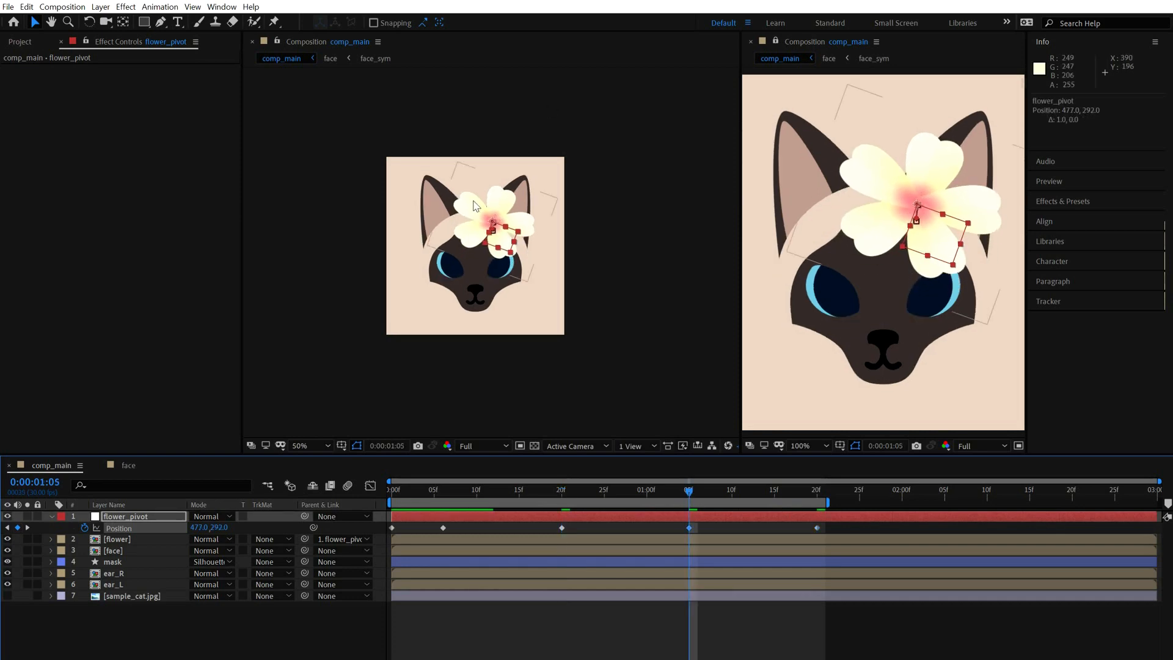
scroll(474, 202, up, 1)
key(Up)
key(Up)
key(Up)
key(Up)
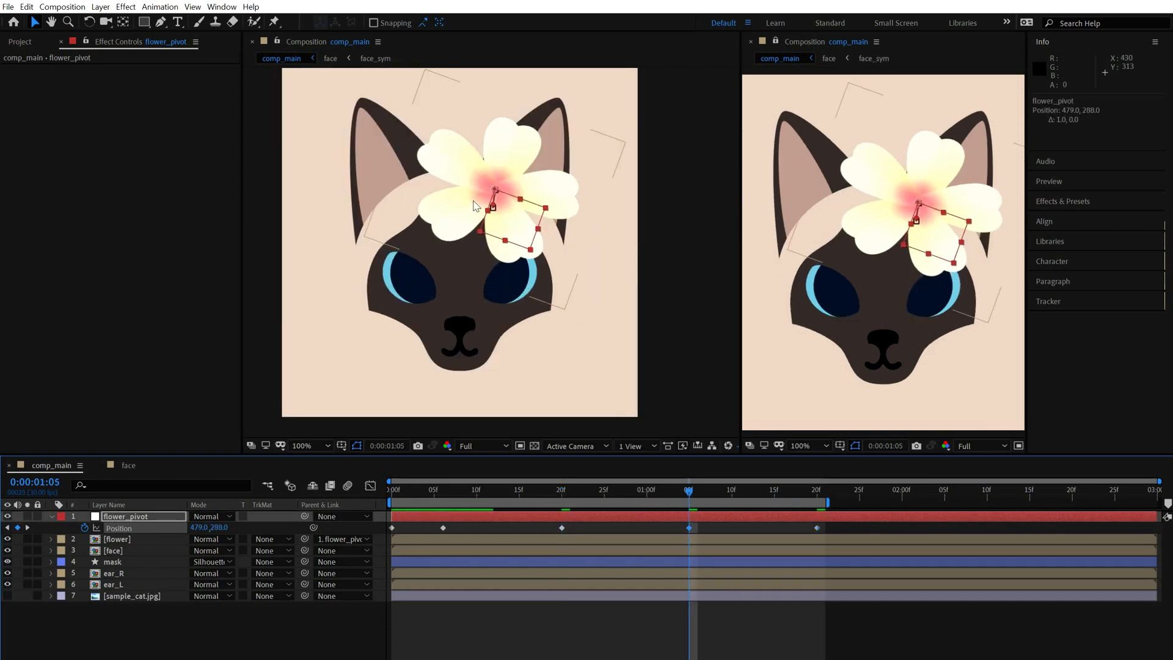
- At the 0:06 keyframe, raise flower_pivot to position 484, 267
key(k)
key(j)
key(j)
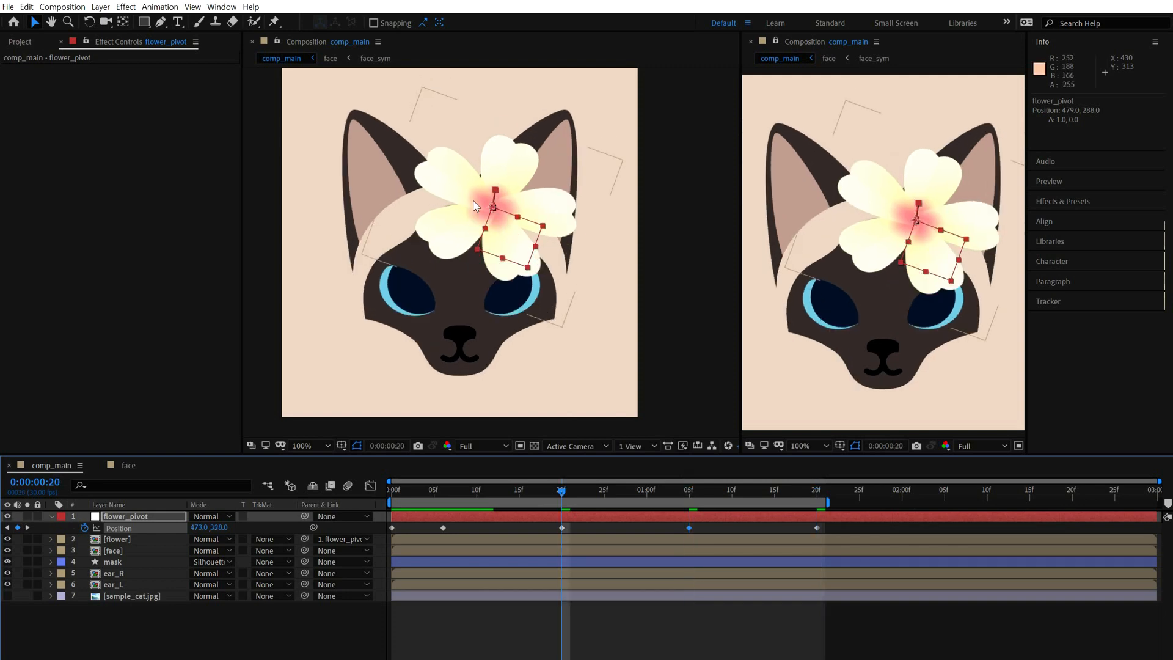
key(j)
key(shift+Right)
key(shift+Up)
key(shift+Up)
key(shift+Up)
key(shift+Up)
key(shift+Up)
key(shift+Up)
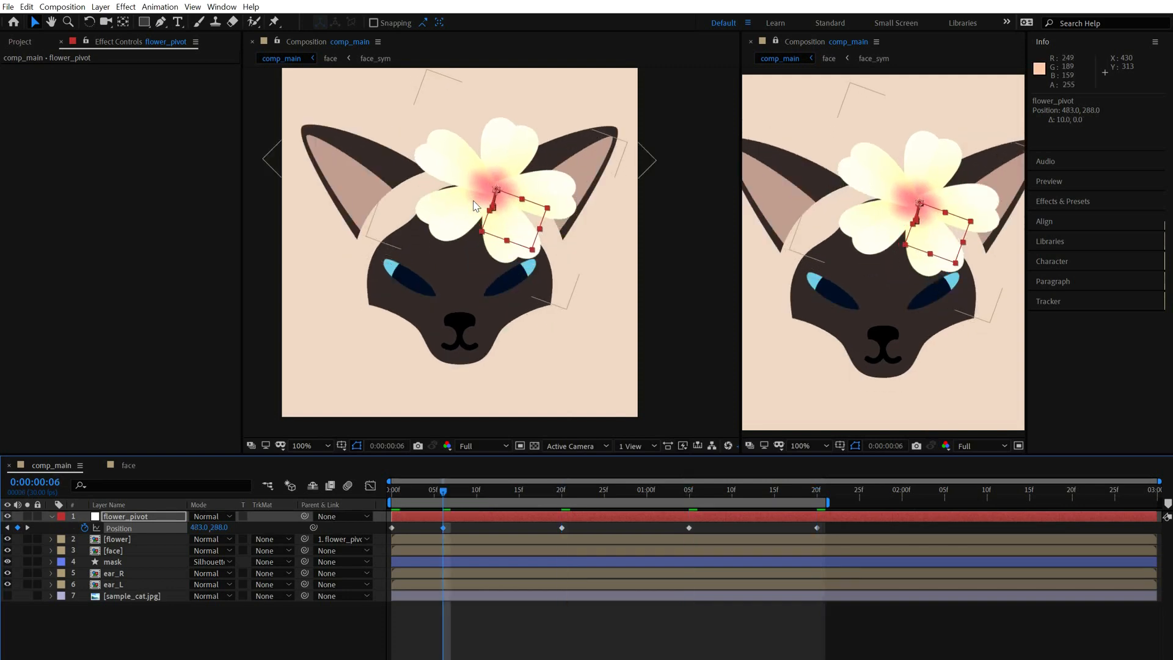
key(Right)
key(Up)
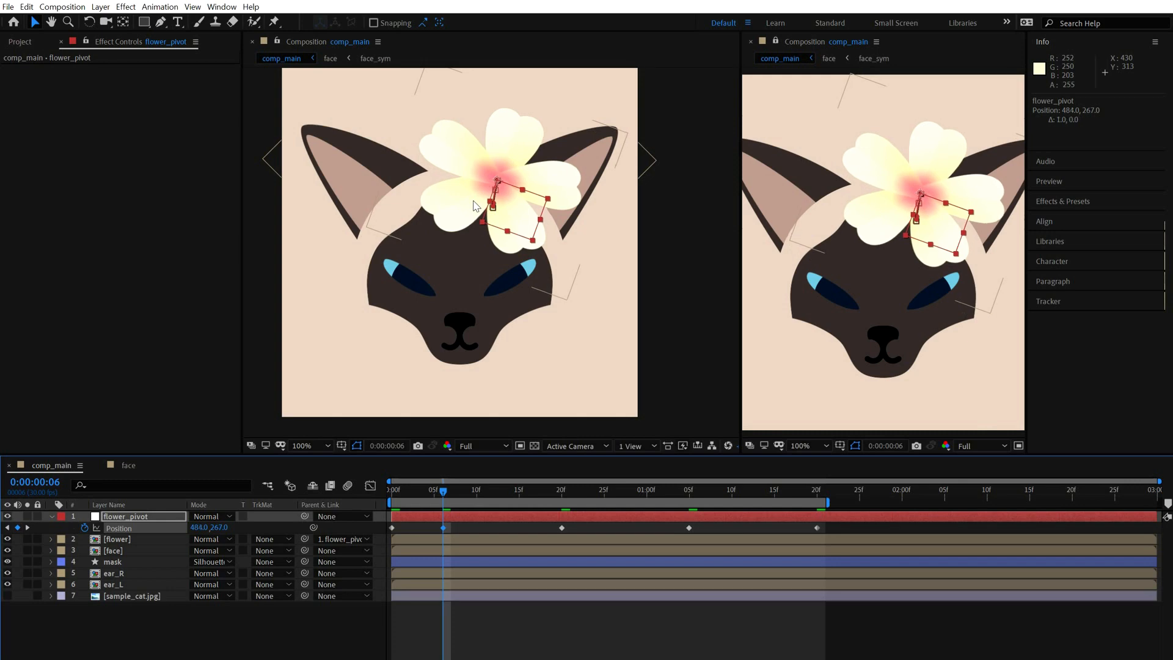
- At frame 0, lower flower_pivot onto the squashed face at position 463, 550
key(j)
key(shift+Down)
key(shift+Down)
key(shift+Down)
key(shift+Down)
key(shift+Down)
key(shift+Down)
key(shift+Down)
key(shift+Down)
key(shift+Down)
key(shift+Down)
key(shift+Down)
key(shift+Down)
key(shift+Down)
key(shift+Down)
key(shift+Down)
key(shift+Down)
key(shift+Down)
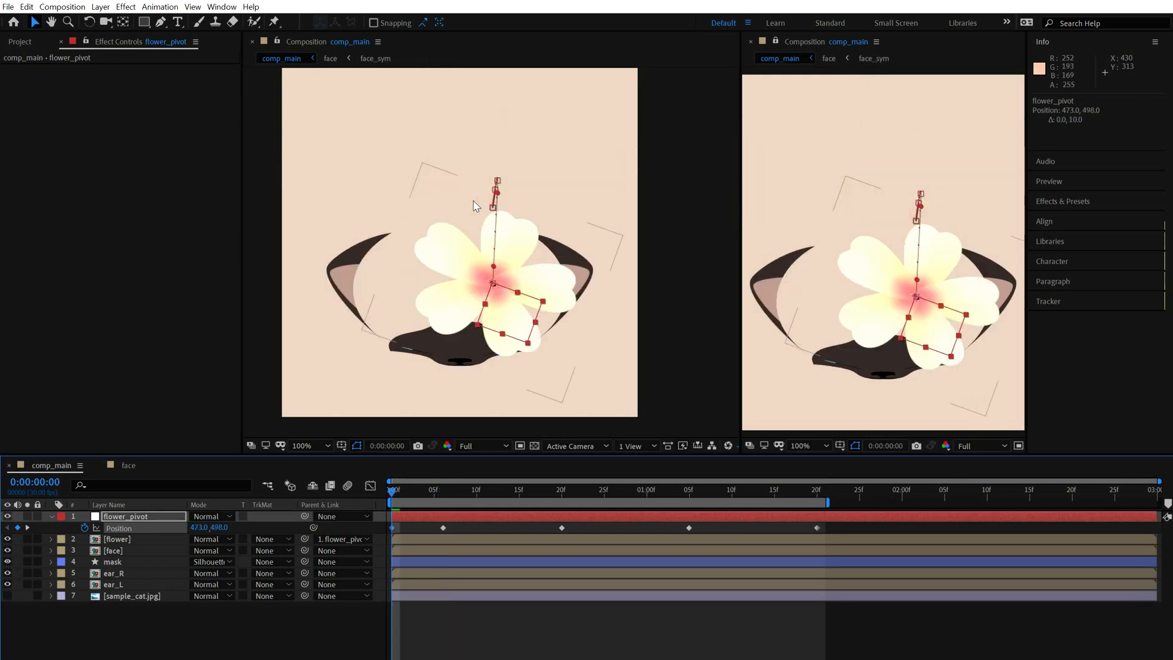
key(shift+Left)
key(shift+Left)
key(shift+Left)
key(shift+Down)
key(shift+Down)
key(shift+Down)
key(shift+Down)
key(shift+Down)
key(shift+Down)
key(shift+Down)
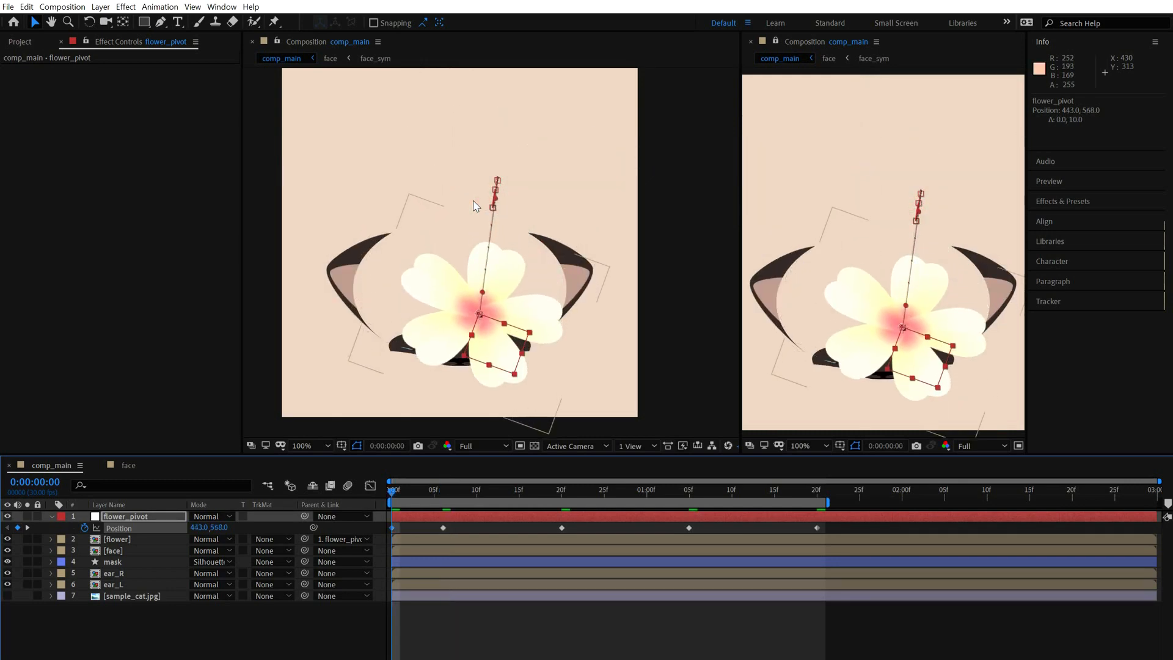
key(shift+Left)
key(shift+Up)
key(shift+Up)
key(shift+Right)
key(shift+Right)
key(shift+Right)
key(shift+Right)
key(shift+Down)
key(shift+Left)
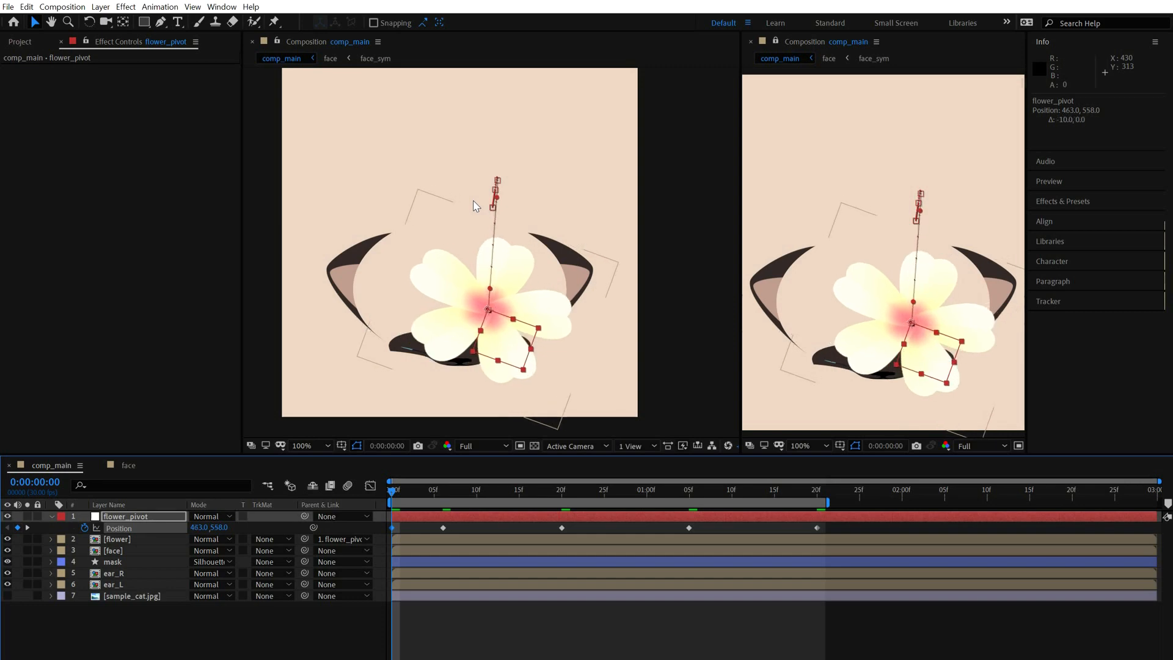
- Apply Easy Ease to flower_pivot's position keyframes from 0:06 to 1:20 and add a scale keyframe at 1:20
drag(422, 524, 867, 581)
key(F9)
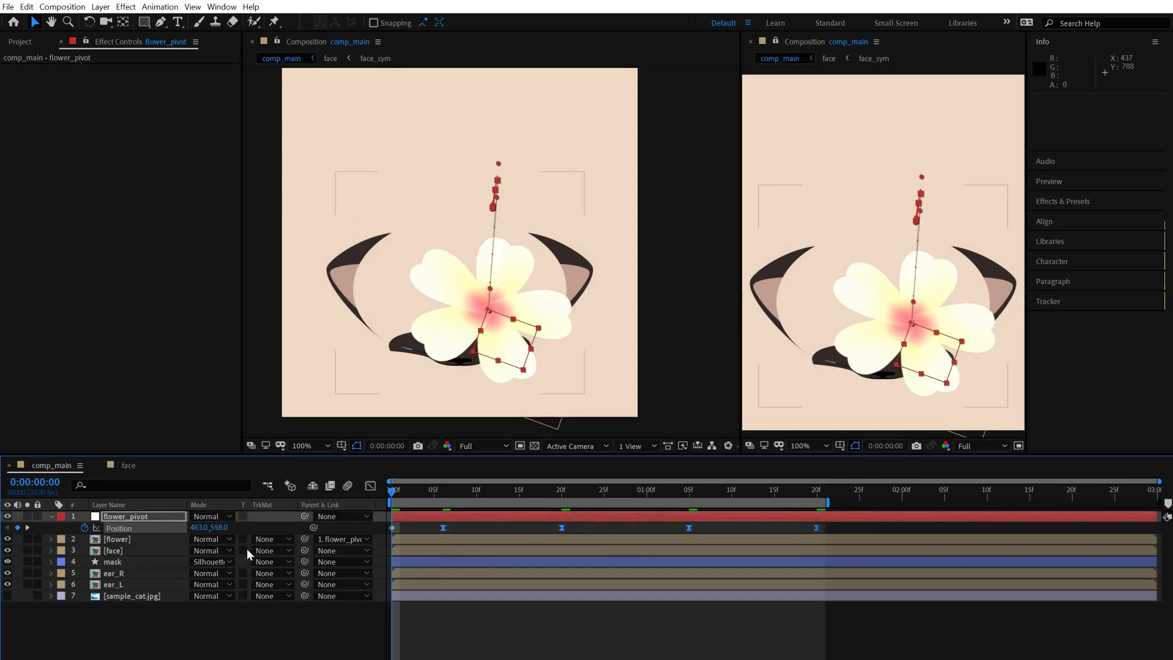
key(shift+s)
drag(434, 493, 817, 519)
key(alt+shift+s)
- Examine flower_pivot's motion path up close around its 0:06 keyframe by stepping through the frames
scroll(494, 183, up, 4)
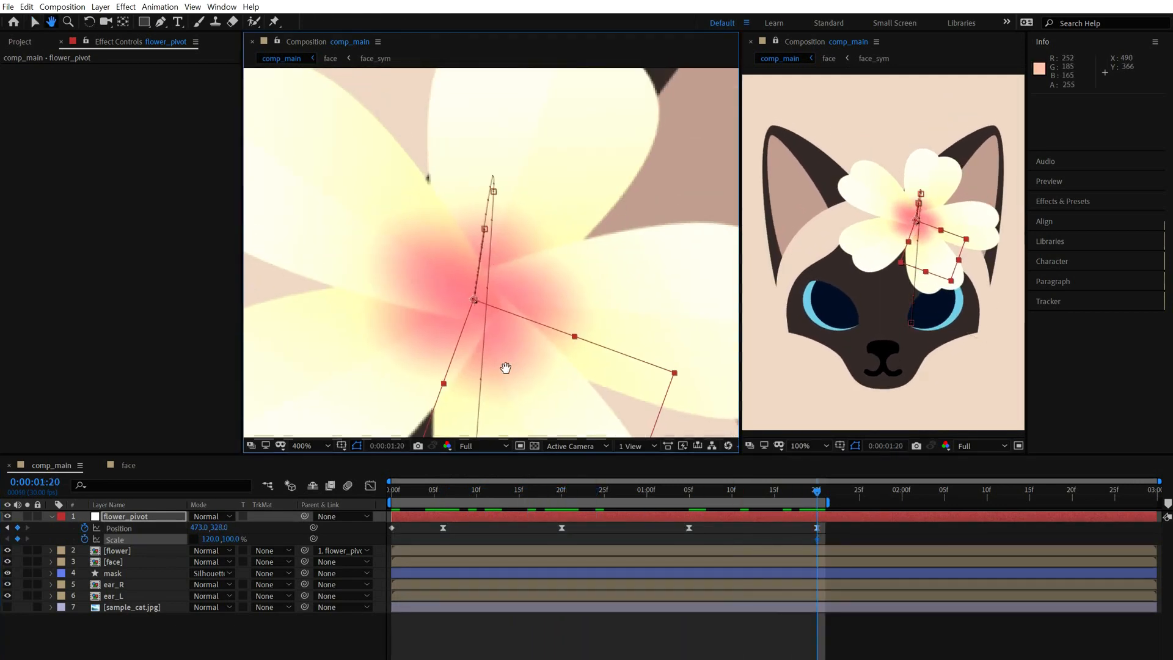
click(494, 192)
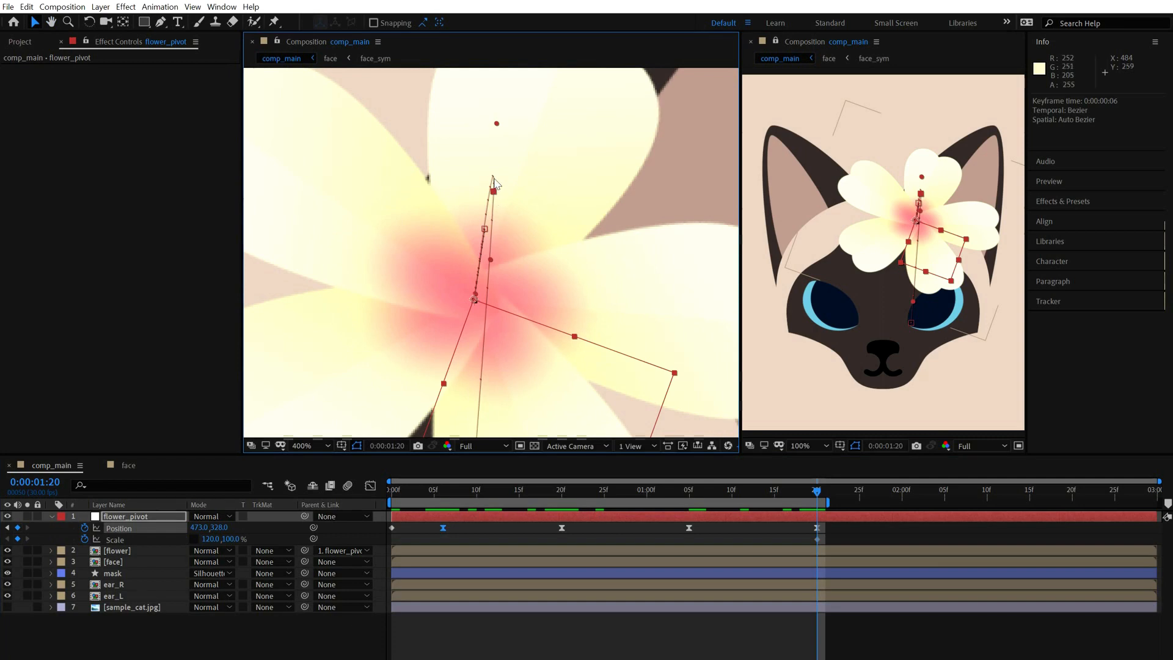
click(683, 493)
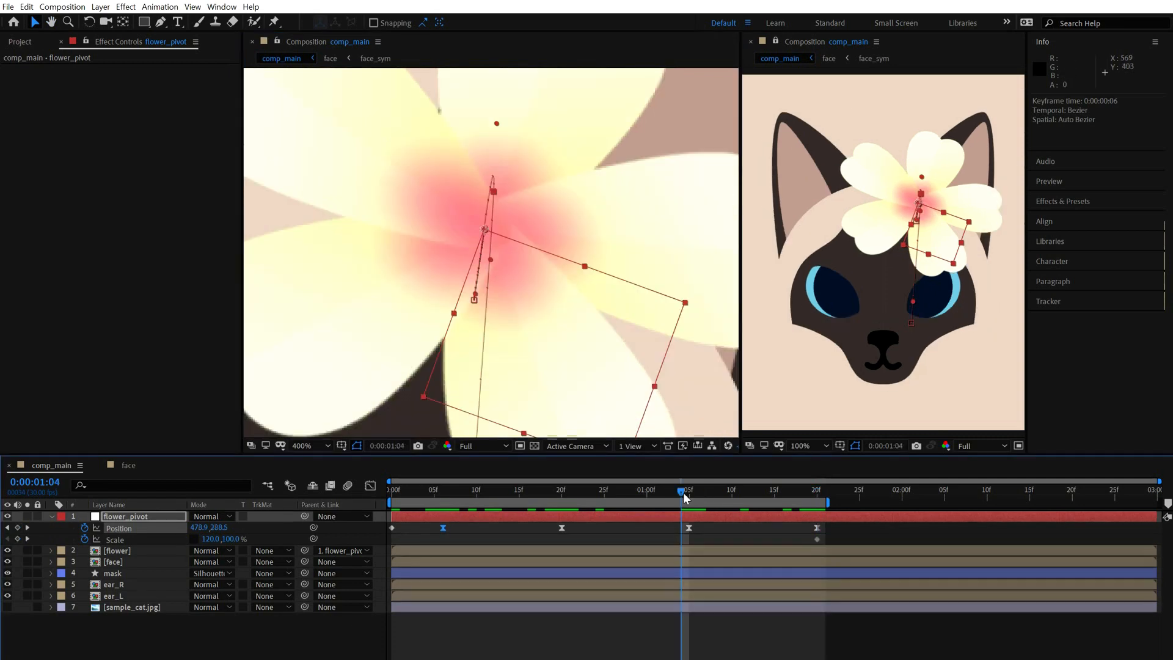
key(Page_Up)
key(Page_Up)
key(Page_Up)
key(Page_Up)
key(Page_Up)
key(shift+Page_Up)
key(Page_Down)
key(Page_Down)
key(Page_Down)
key(Page_Down)
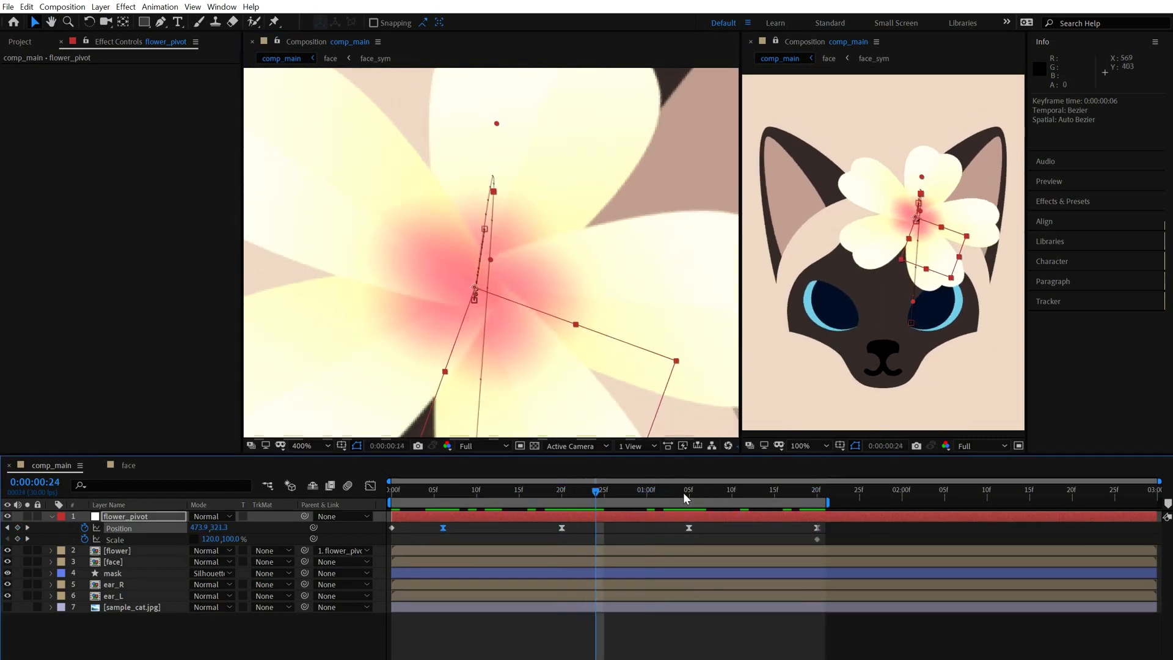
key(shift+Page_Up)
key(shift+Page_Up)
key(Page_Down)
key(Page_Down)
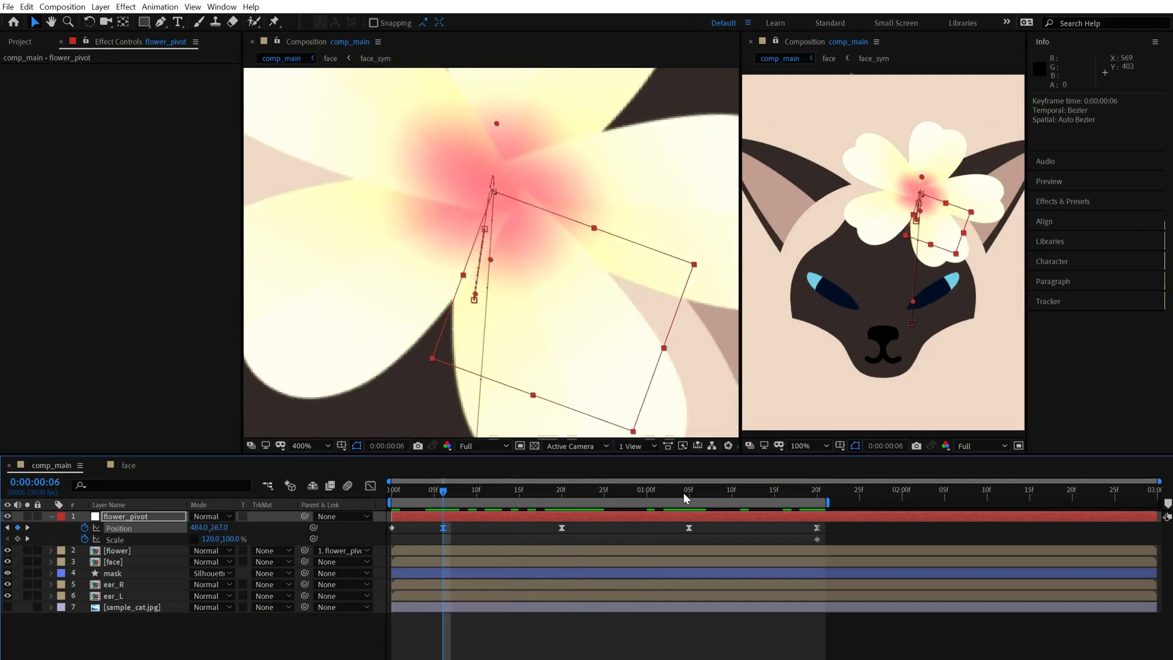
key(Page_Down)
key(Page_Down)
key(Page_Down)
key(Page_Down)
key(Page_Down)
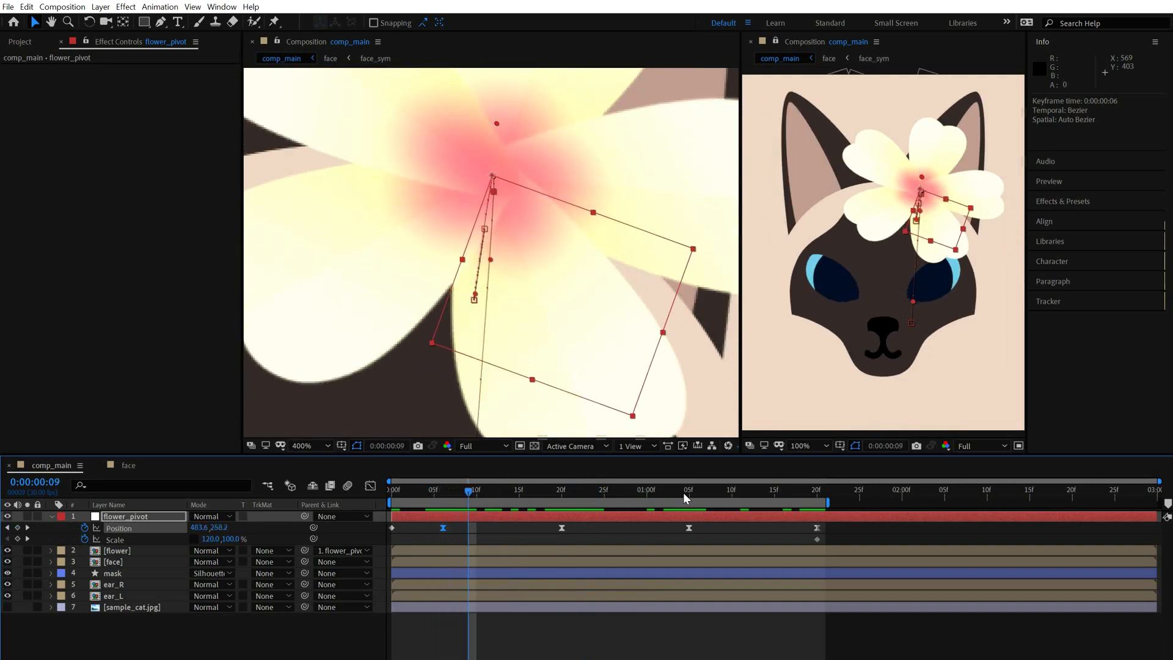
- Set the spatial interpolation of all flower_pivot Position keyframes to Linear and preview the animation
key(Page_Down)
key(Page_Down)
key(Page_Down)
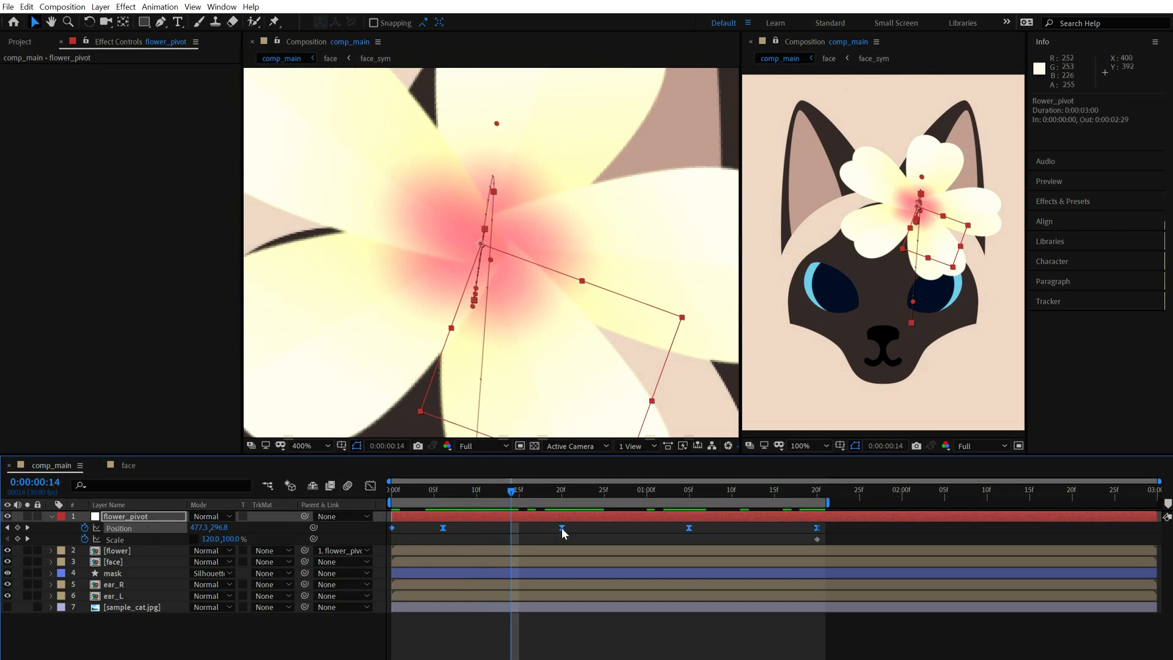
click(504, 535)
click(130, 530)
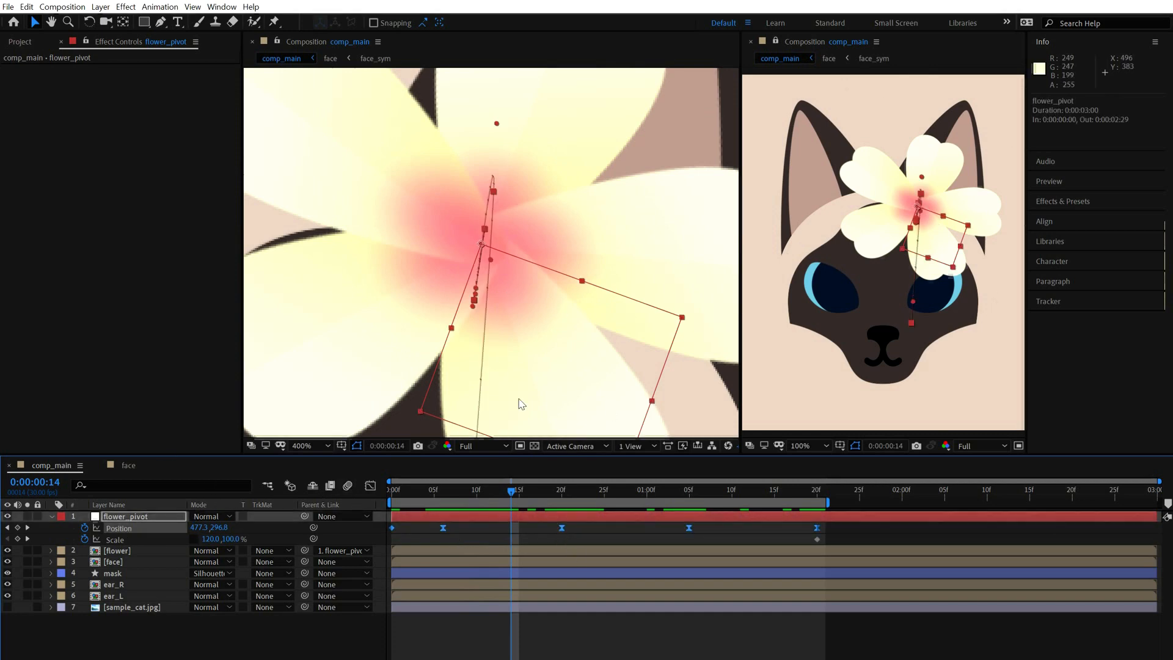
right_click(563, 529)
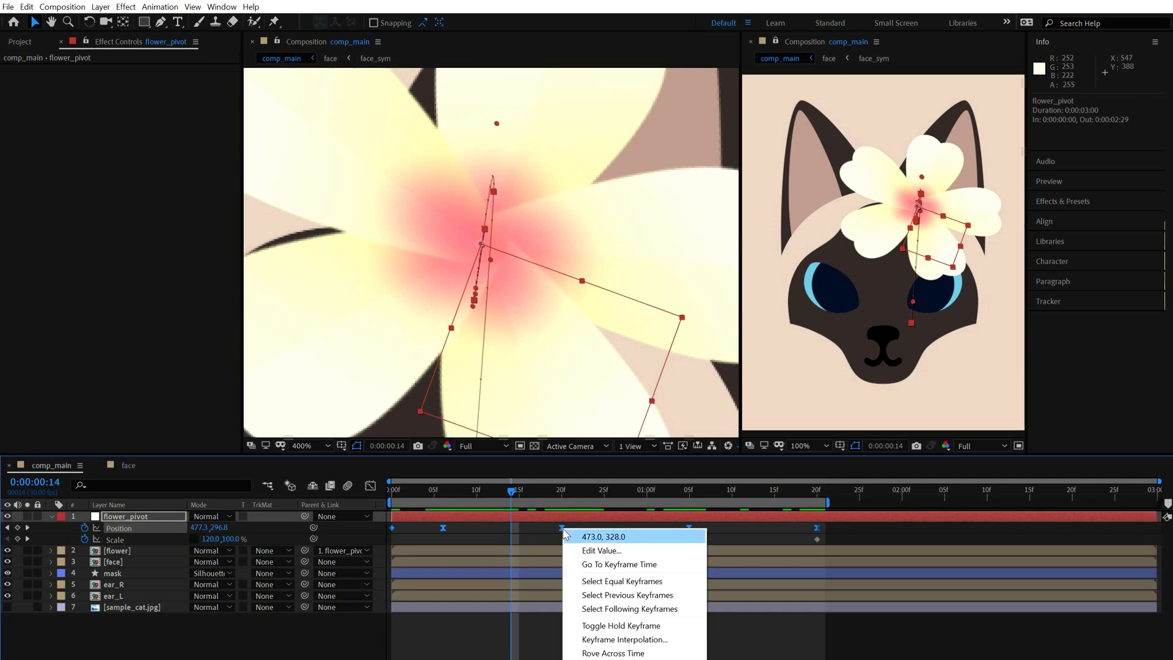
click(625, 639)
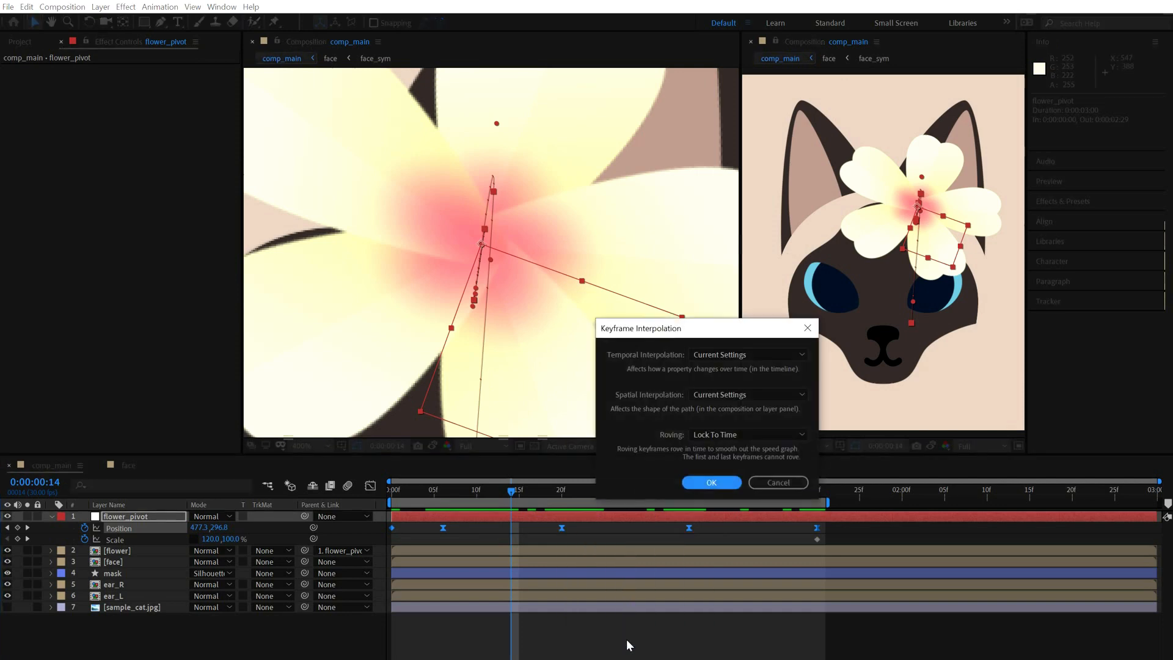
click(717, 396)
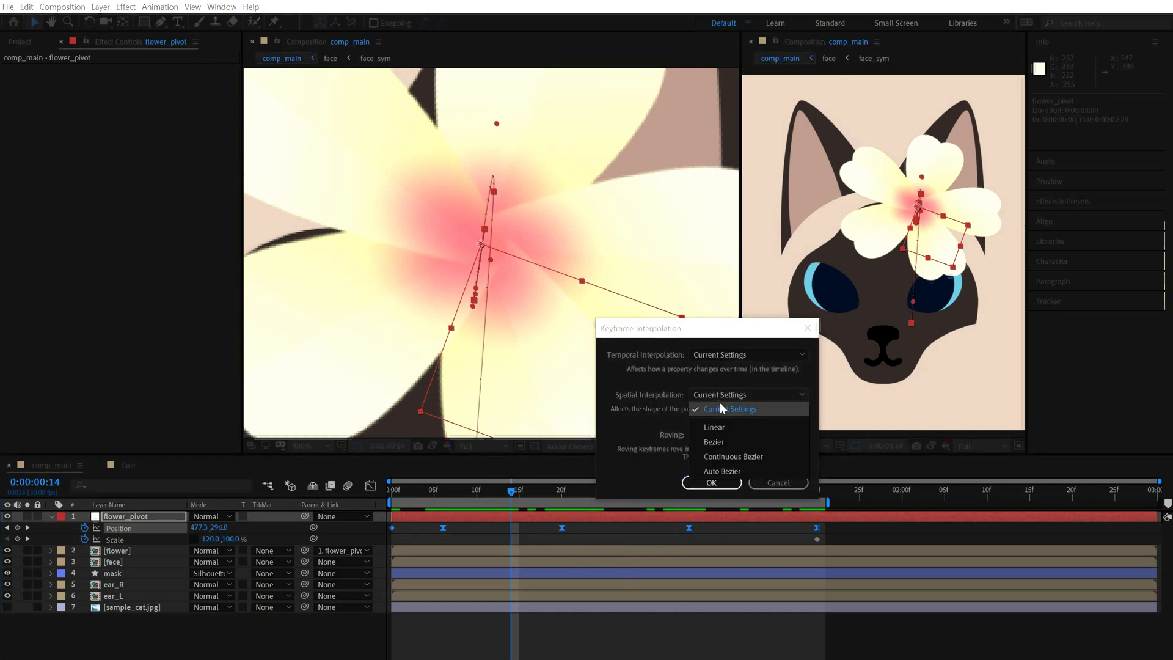
click(721, 425)
click(711, 482)
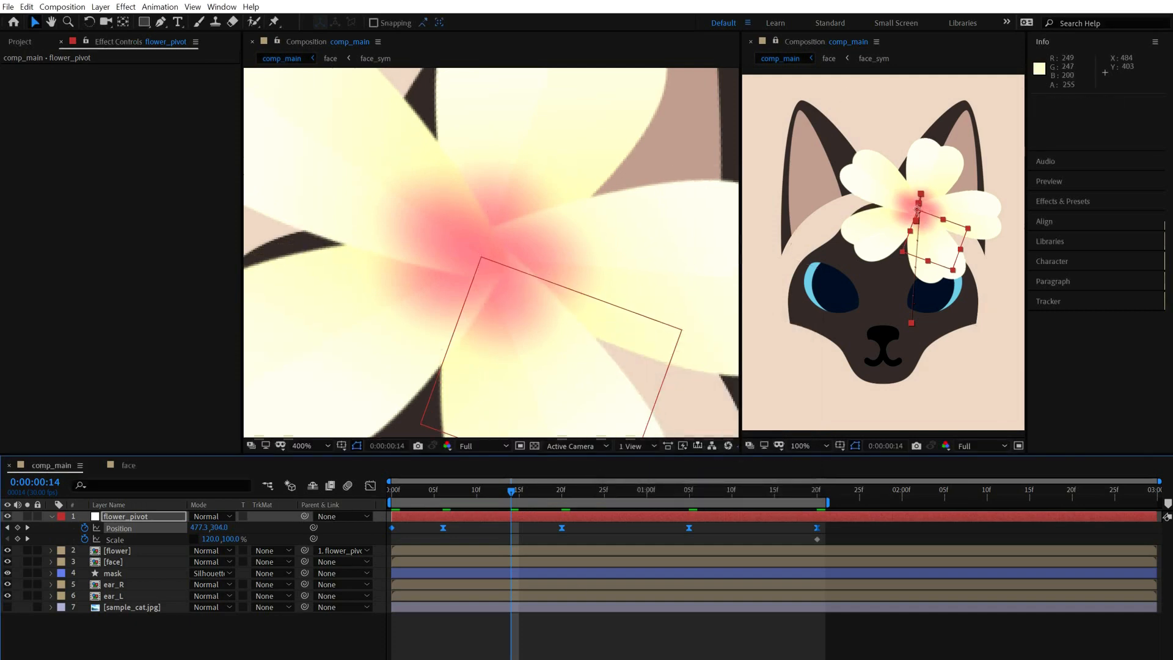
scroll(538, 258, down, 4)
key(space)
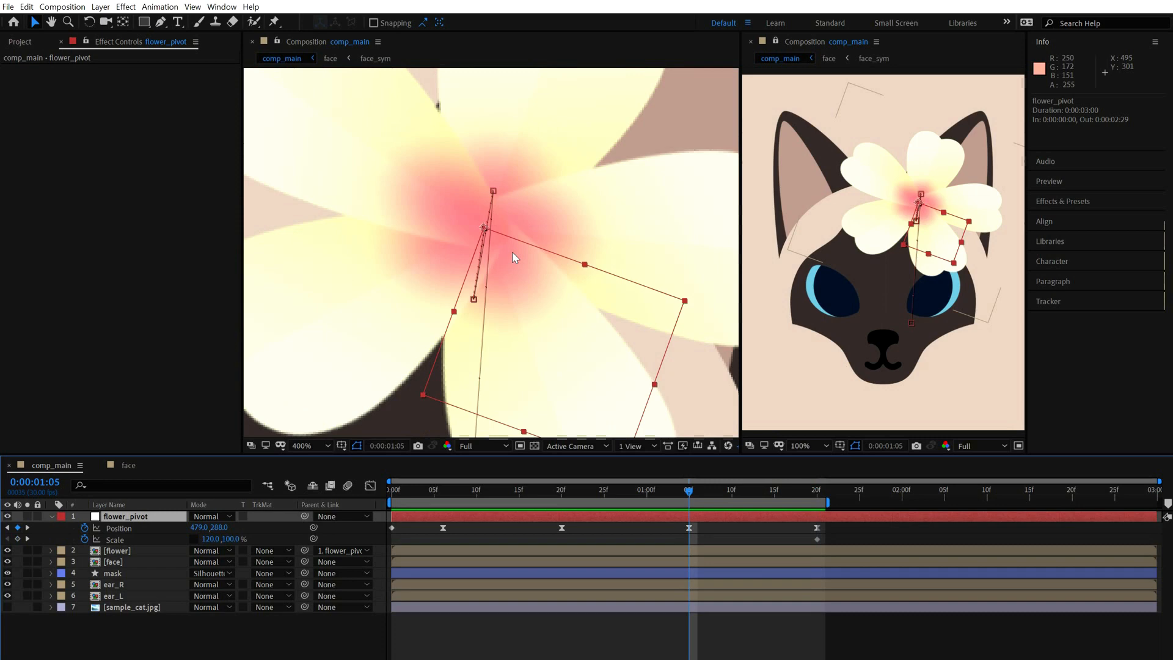
- Nudge flower_pivot upward at 0:00:20 to about y 322, reuse that position at 0:01:20, and preview
key(j)
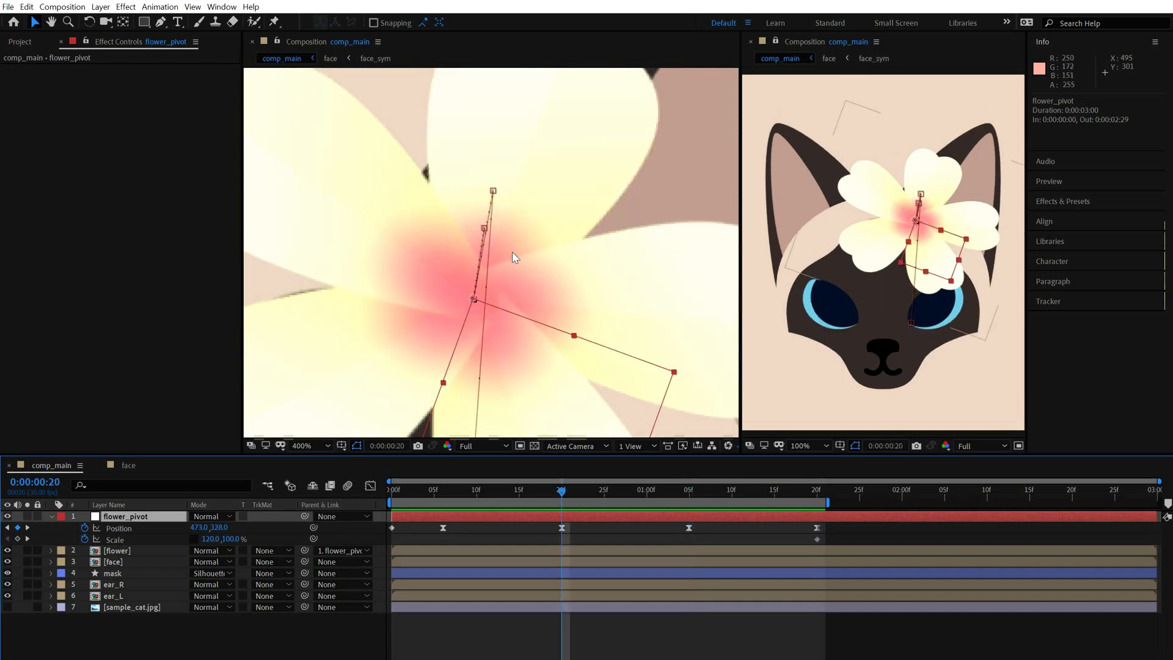
key(Up)
key(Up)
key(Up)
key(Up)
key(Up)
key(Up)
key(Up)
key(Up)
key(Up)
key(Up)
key(Up)
key(Up)
key(Up)
key(Up)
key(Up)
key(Up)
key(Up)
key(Up)
key(Up)
key(Up)
key(Right)
key(Right)
key(Right)
key(Up)
key(Up)
key(Up)
key(space)
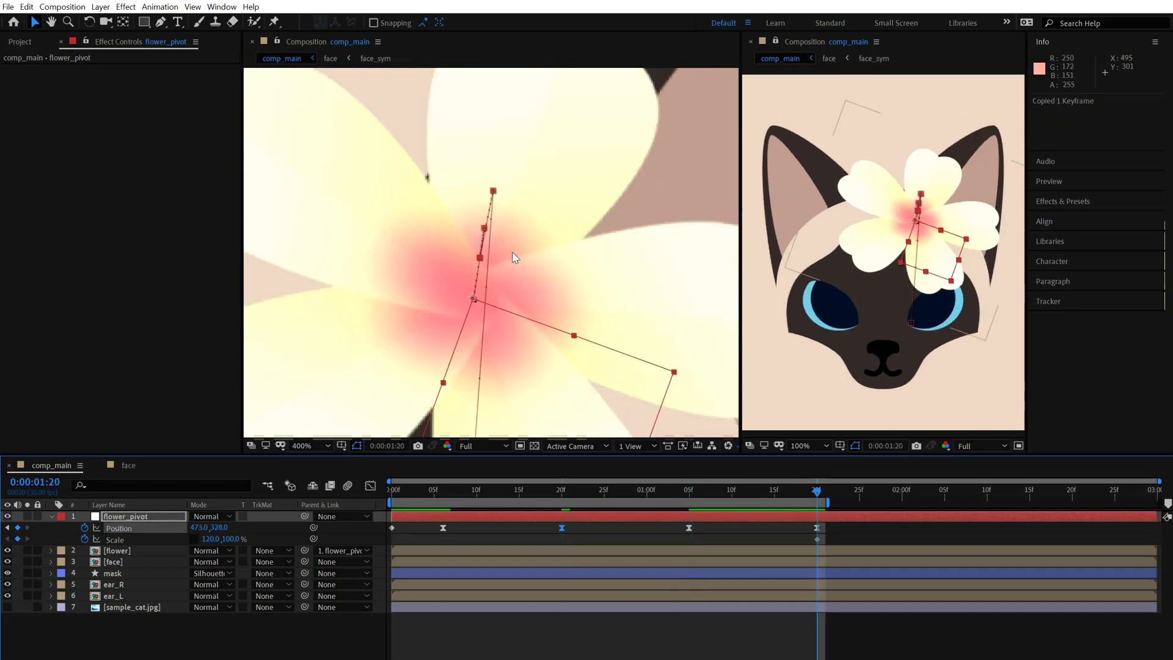
- Shift the last three flower_pivot Position keyframes together so the one at 0:00:20 is at 472.0, 322.0, and preview
scroll(512, 257, down, 4)
drag(820, 521, 540, 531)
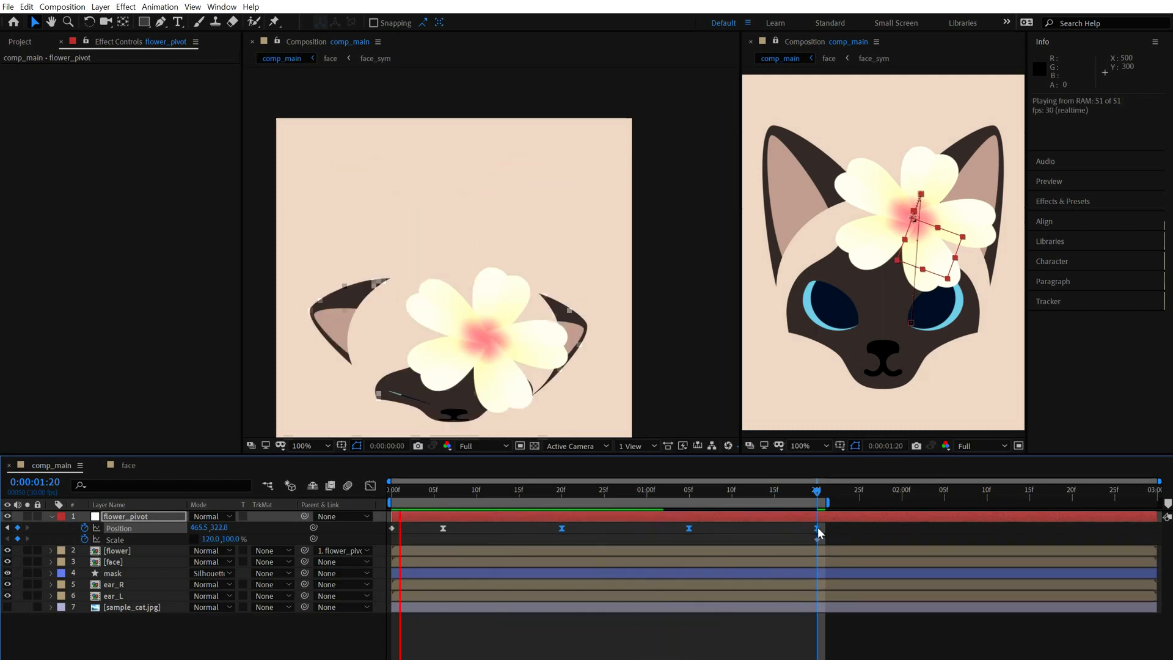
drag(639, 502, 561, 504)
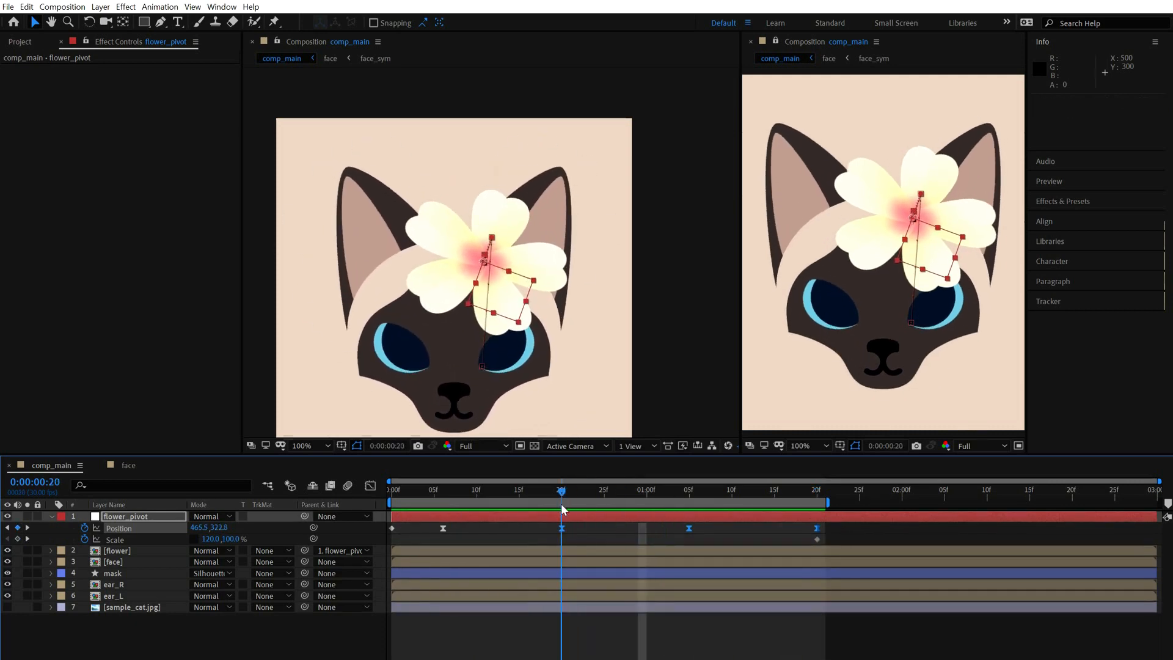
scroll(489, 250, up, 2)
key(Right)
scroll(447, 185, down, 2)
key(space)
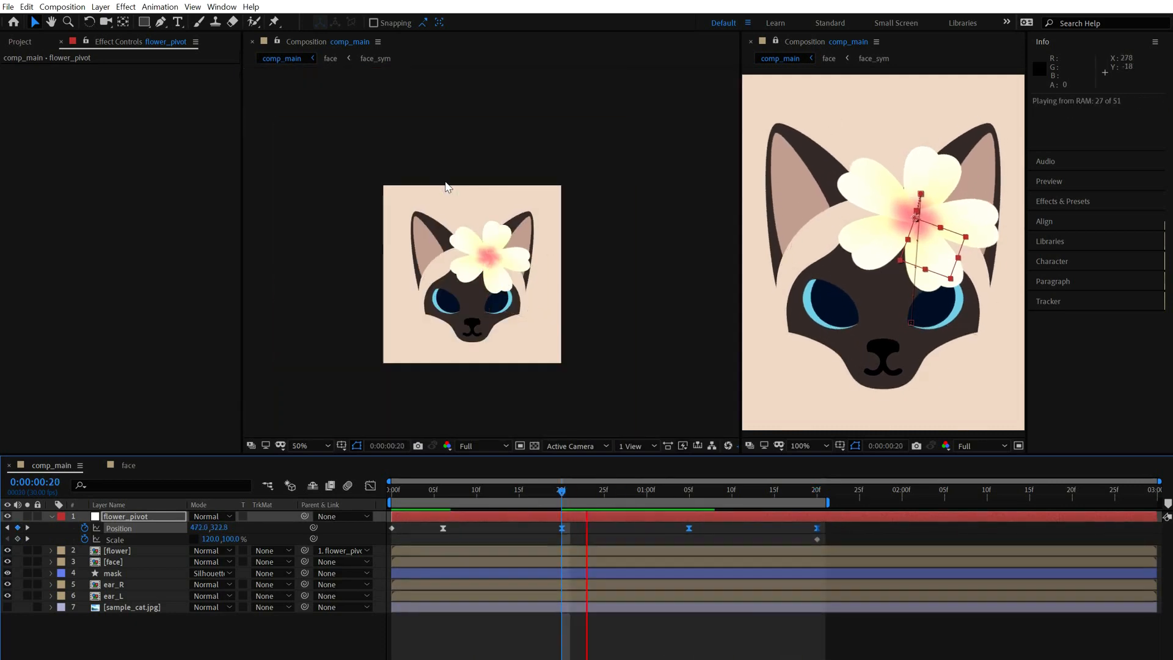
key(space)
- Move flower_pivot at 0:01:05 to position 475.5, 302.5 and preview the bounce
click(711, 626)
click(687, 491)
click(730, 517)
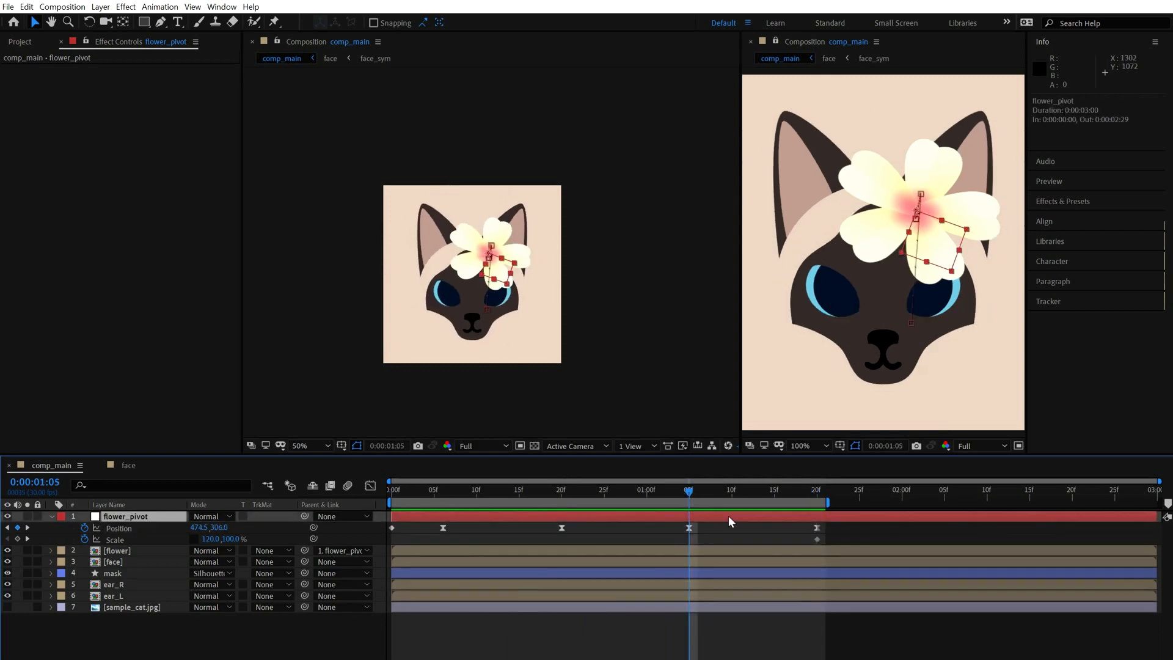
click(688, 528)
scroll(498, 256, up, 2)
scroll(512, 267, down, 1)
click(595, 638)
key(space)
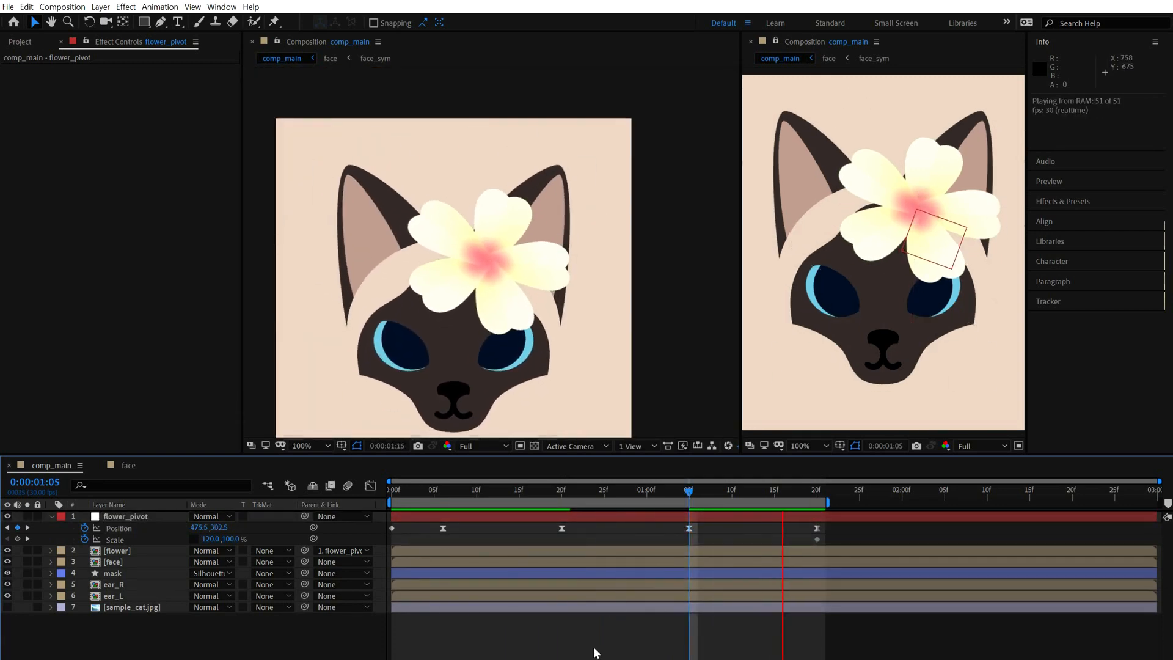
- Delay all flower_pivot Position keyframes except the first by two frames and check the timing in a preview
drag(415, 490, 845, 530)
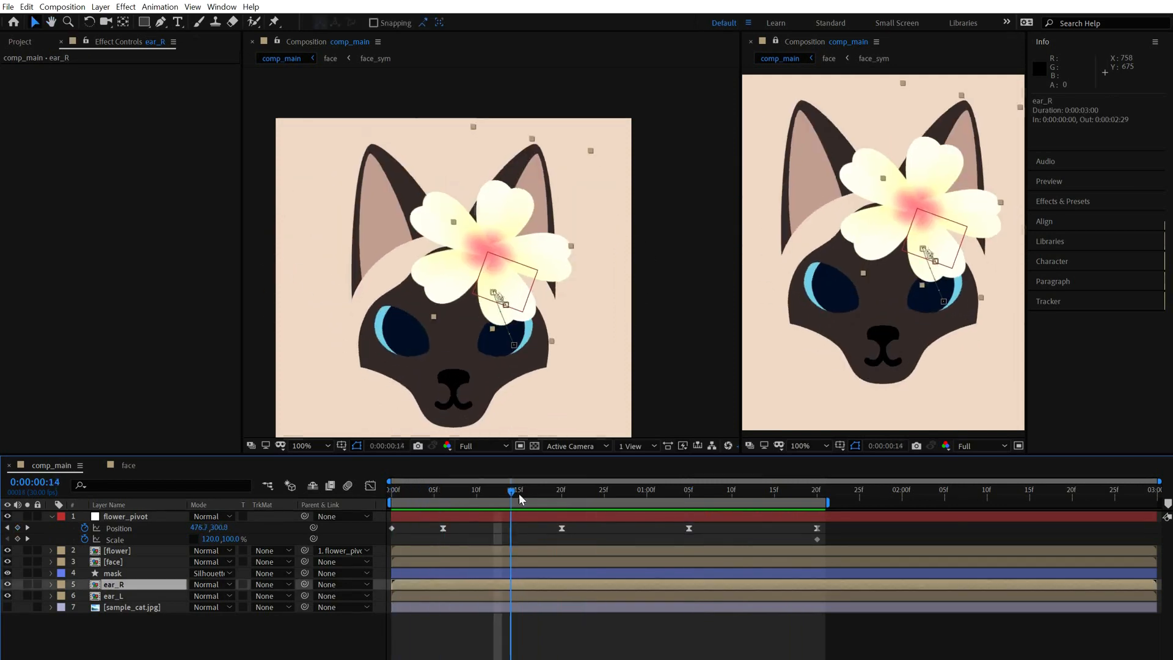
key(alt+Right)
key(alt+Right)
key(space)
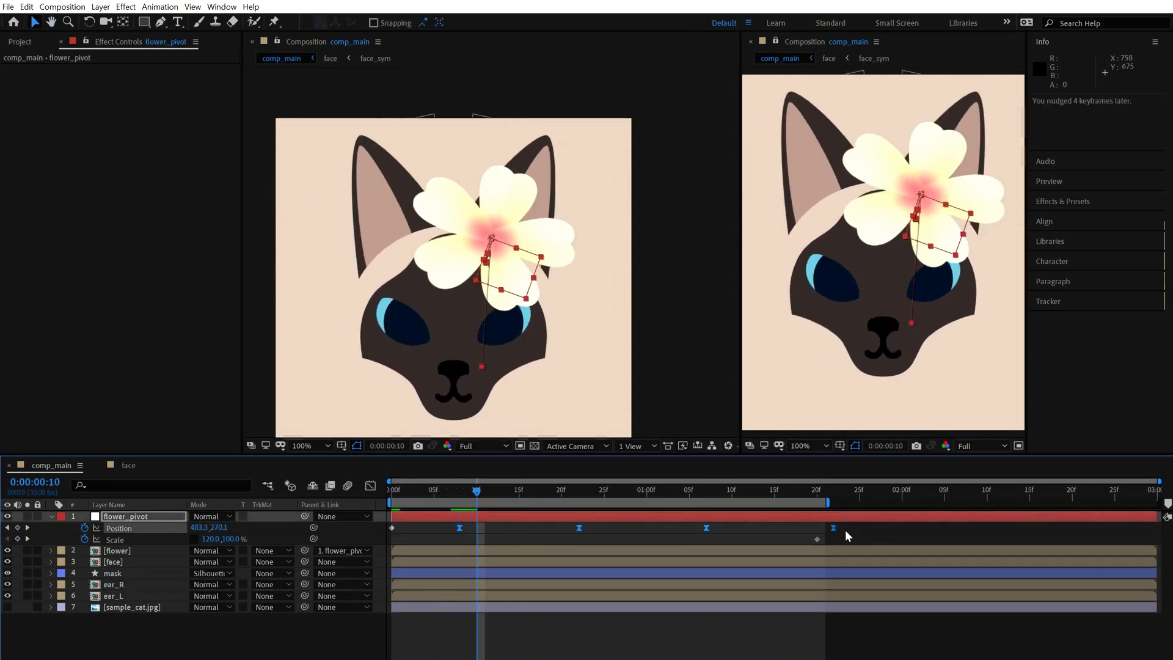
click(116, 573)
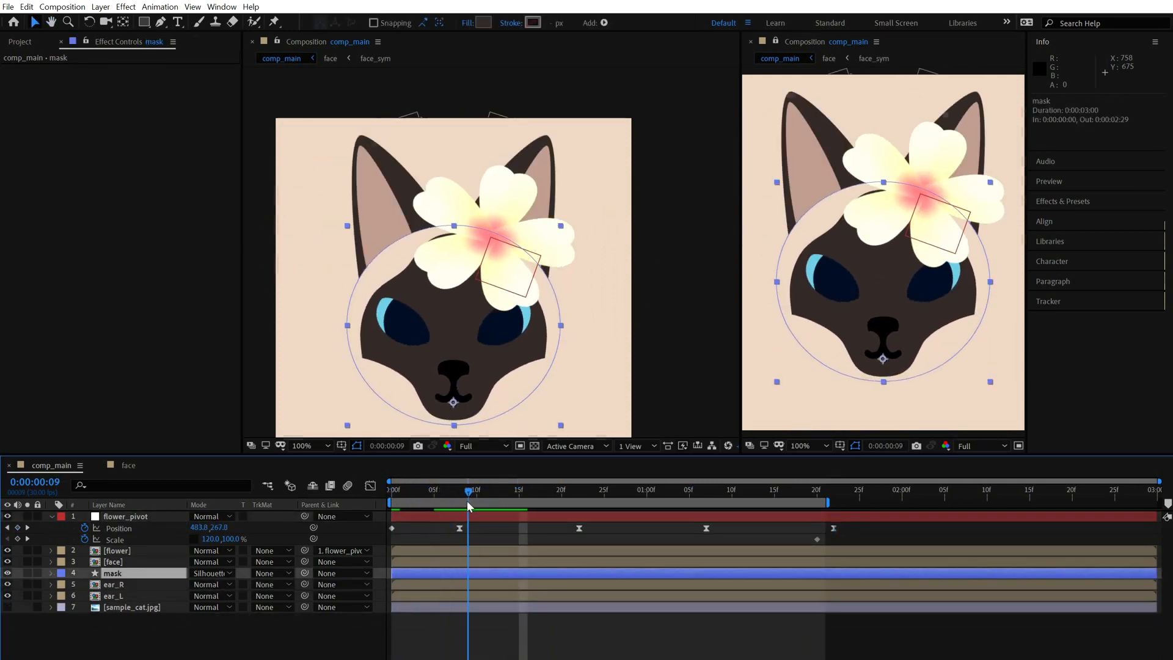
key(space)
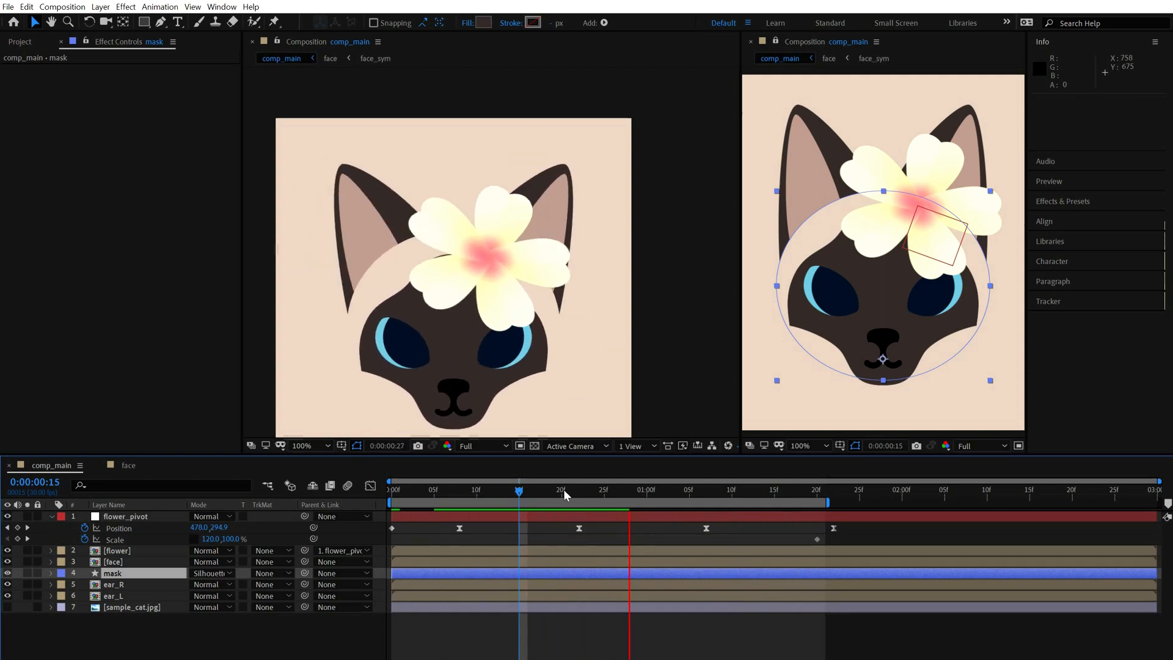
- Move flower_pivot at 0:00:08 to position 479.0, 267.0, preview, and save the project
drag(530, 499, 462, 516)
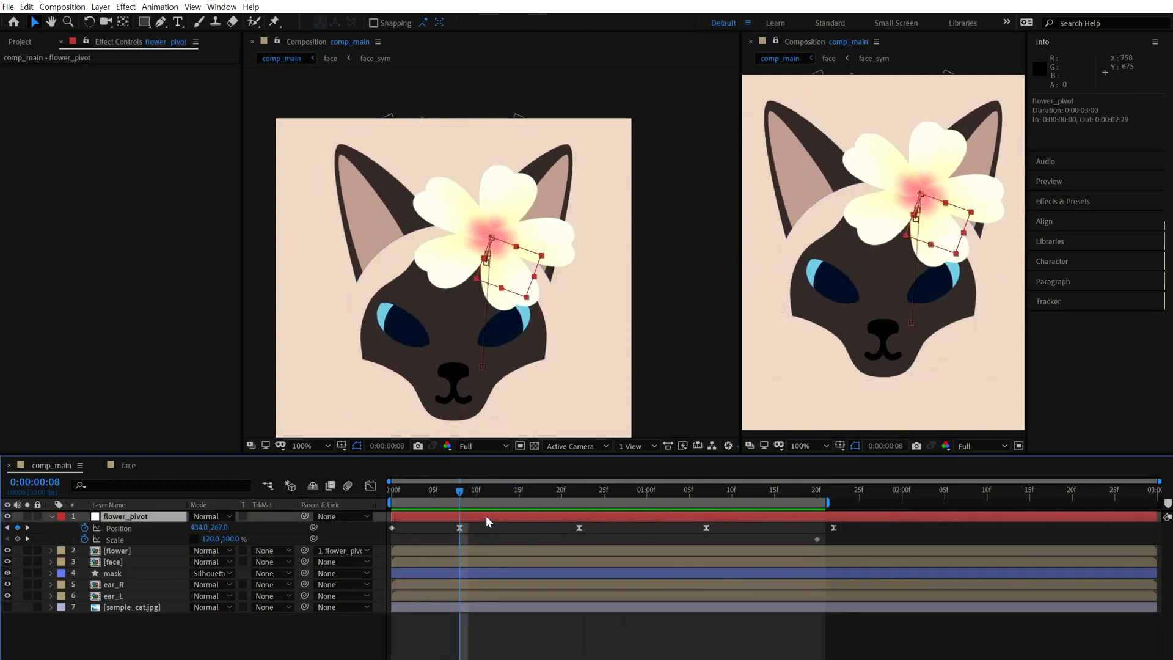
click(485, 515)
key(space)
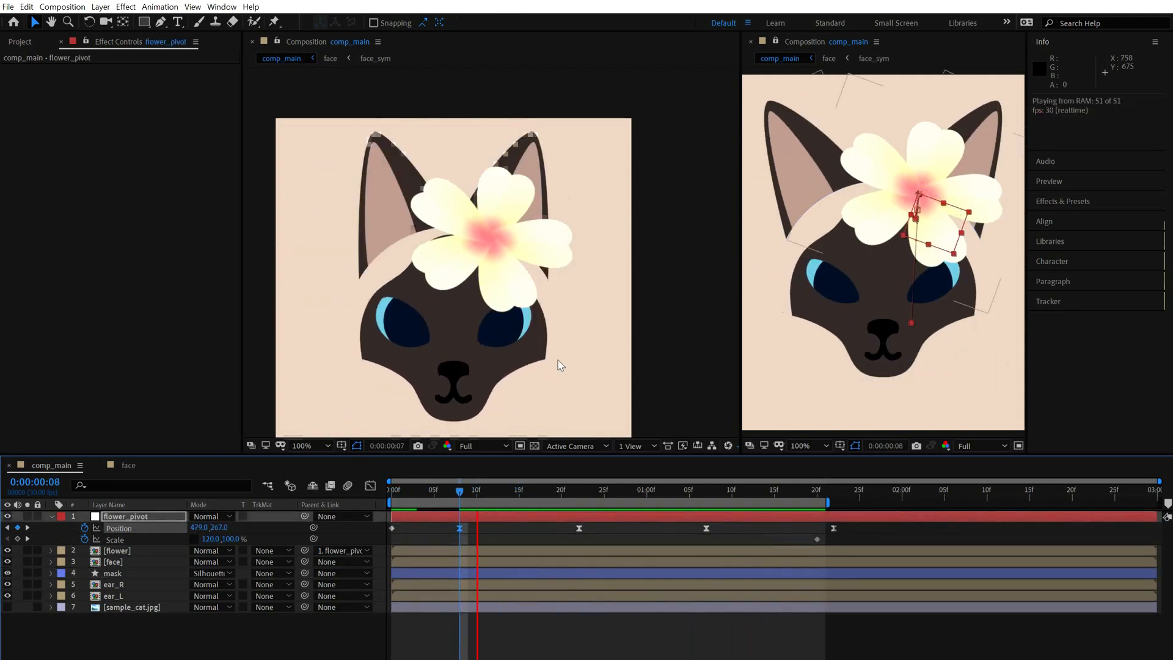
key(ctrl+s)
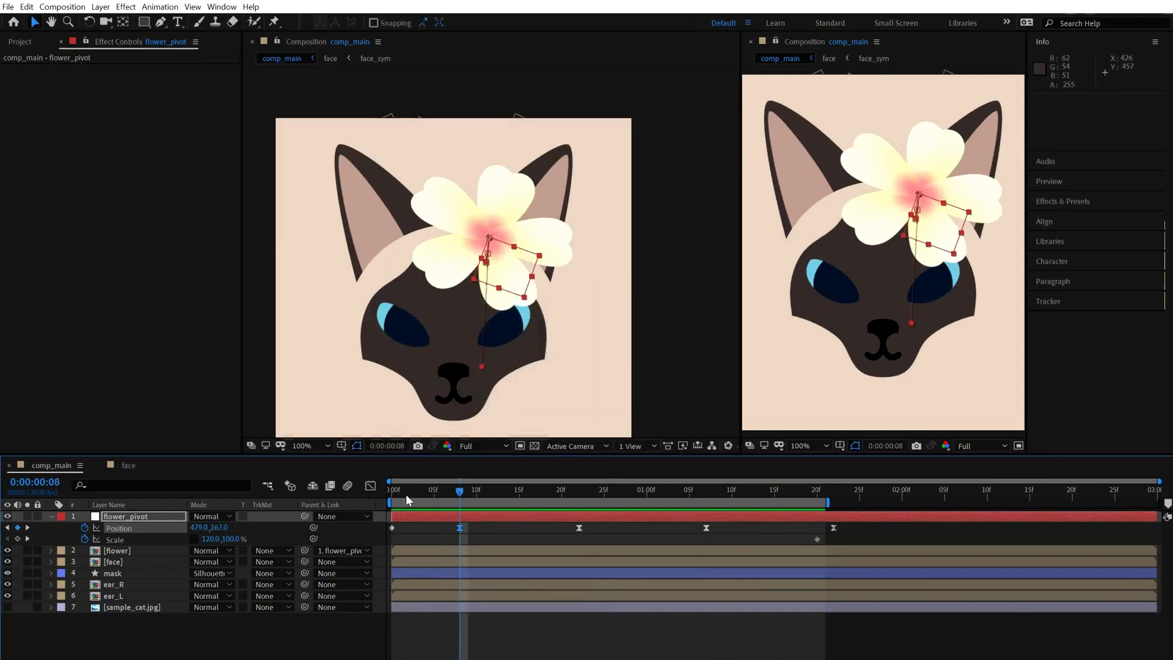
- Set flower_pivot's vertical scale to 120% at 0:00:00 and 90% at 0:00:08
drag(406, 495, 372, 500)
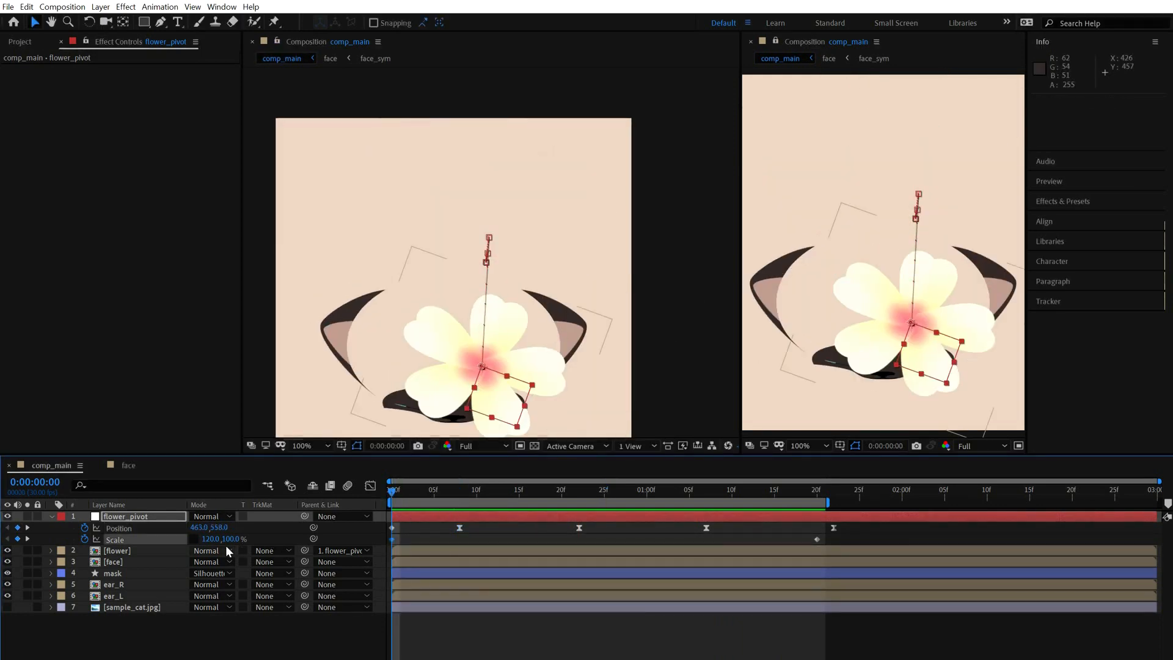
drag(237, 539, 243, 538)
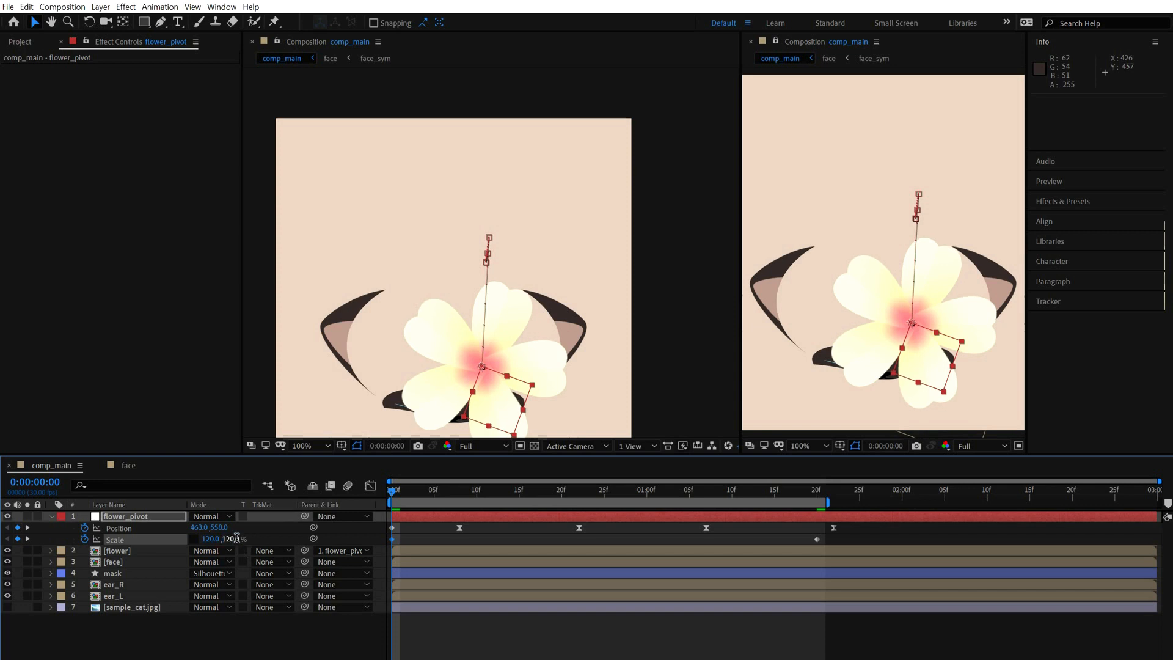
text(k90)
key(Return)
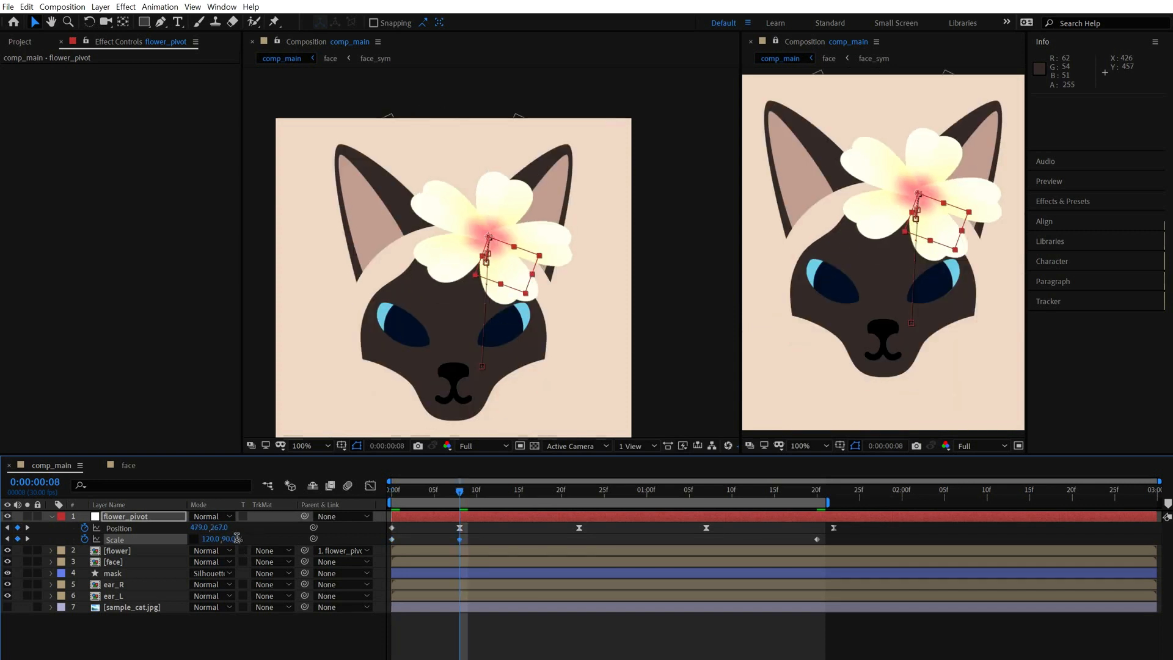
- Keyframe flower_pivot's vertical scale at 0:00:22, at 0:01:07 with 96%, and at 0:01:20 with 104%
text(k100)
key(Return)
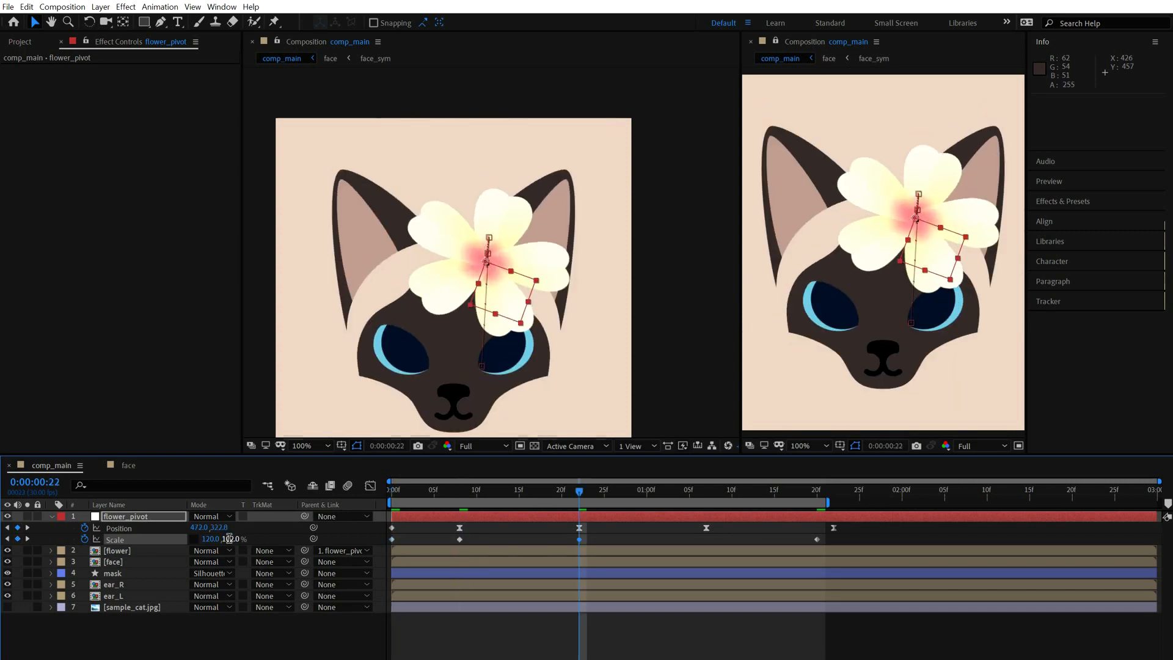
key(k)
click(228, 538)
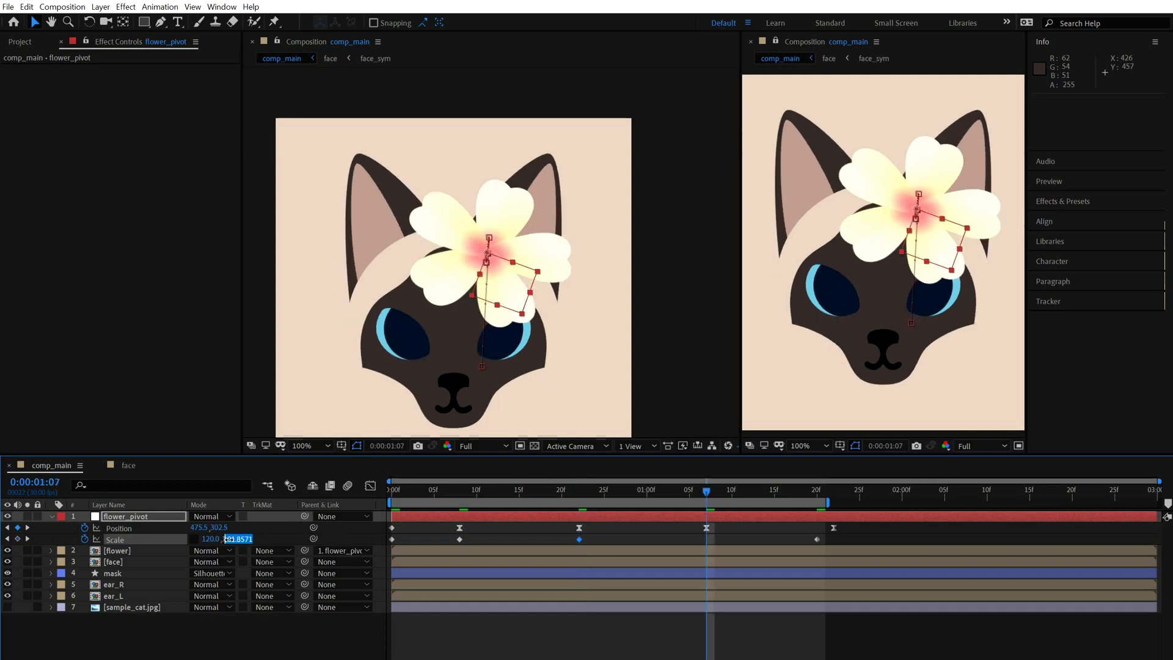
text(100)
key(Return)
key(k)
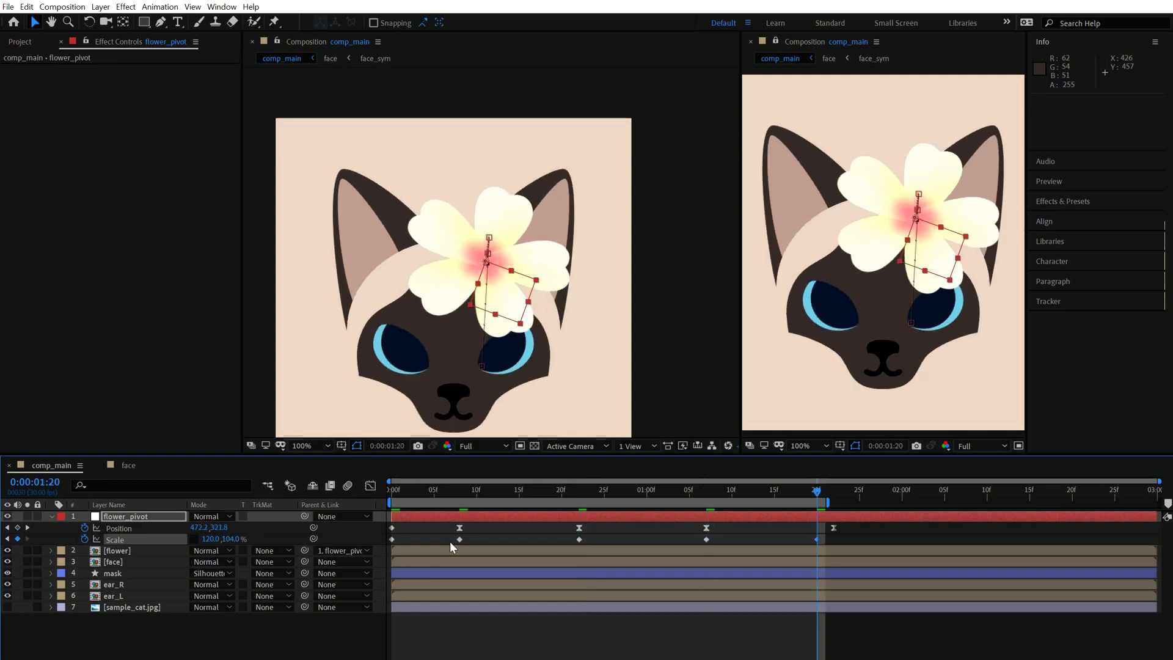
- Apply Easy Ease to flower_pivot's Scale keyframes from 0:00:08 onward, move the last Position keyframe to 0:01:20, and preview
drag(433, 535, 857, 581)
key(F9)
click(830, 532)
click(818, 529)
key(space)
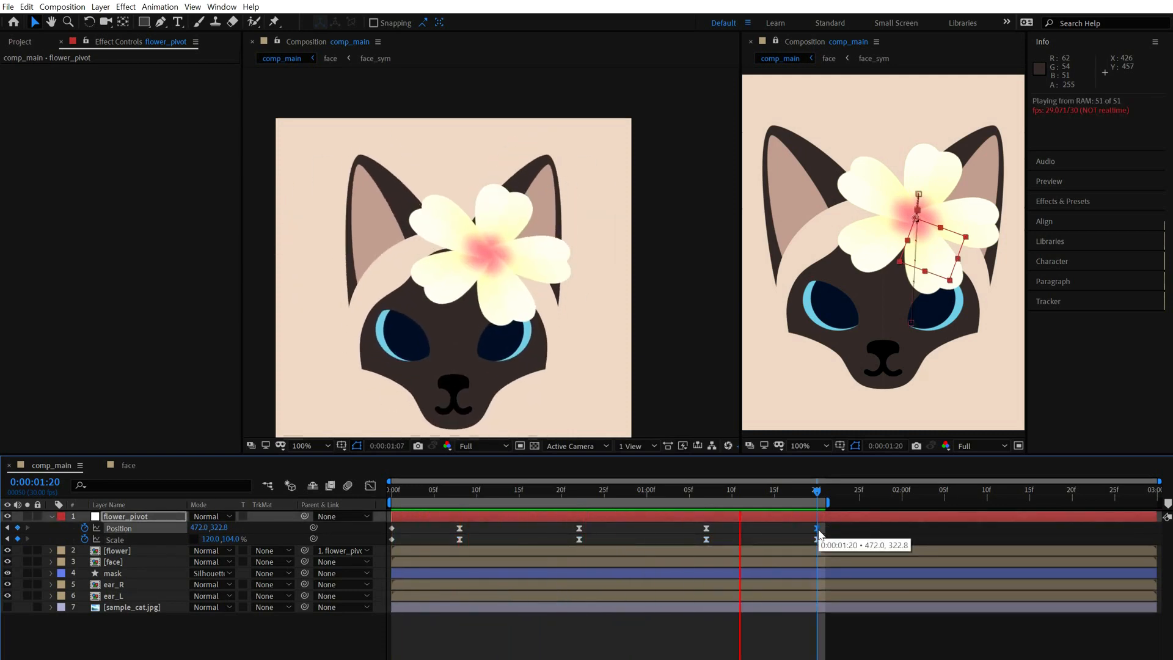
key(space)
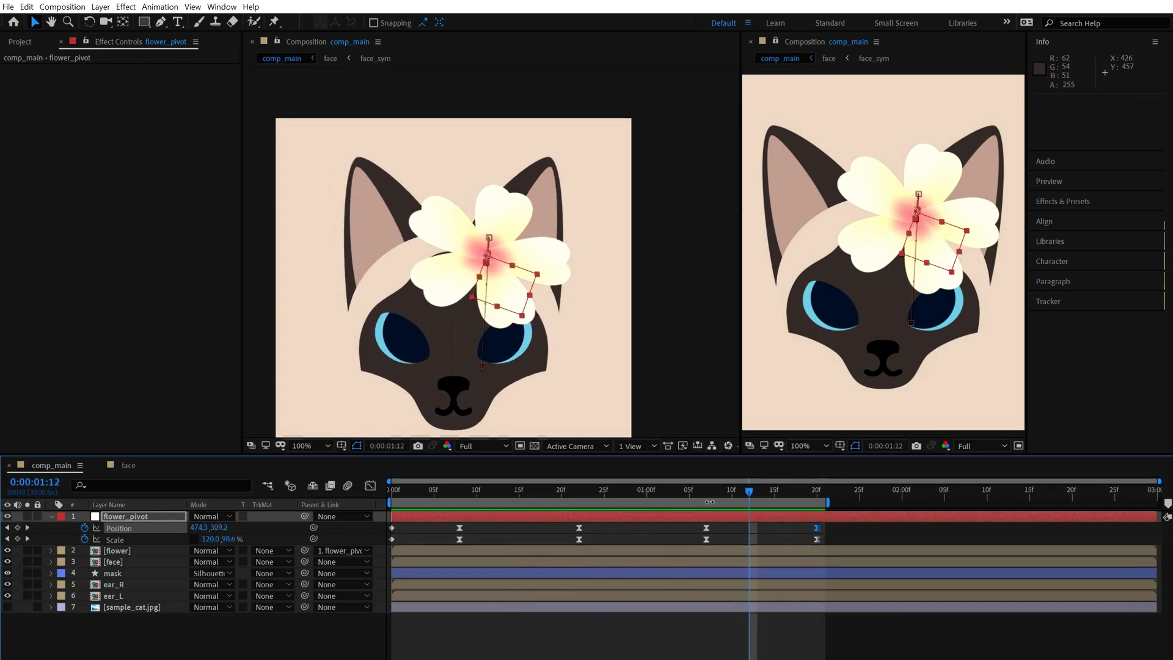
- Move flower_pivot at 0:01:07 to position 476.5, 294.5, preview the result, and save the project
click(706, 492)
click(727, 526)
click(728, 516)
key(space)
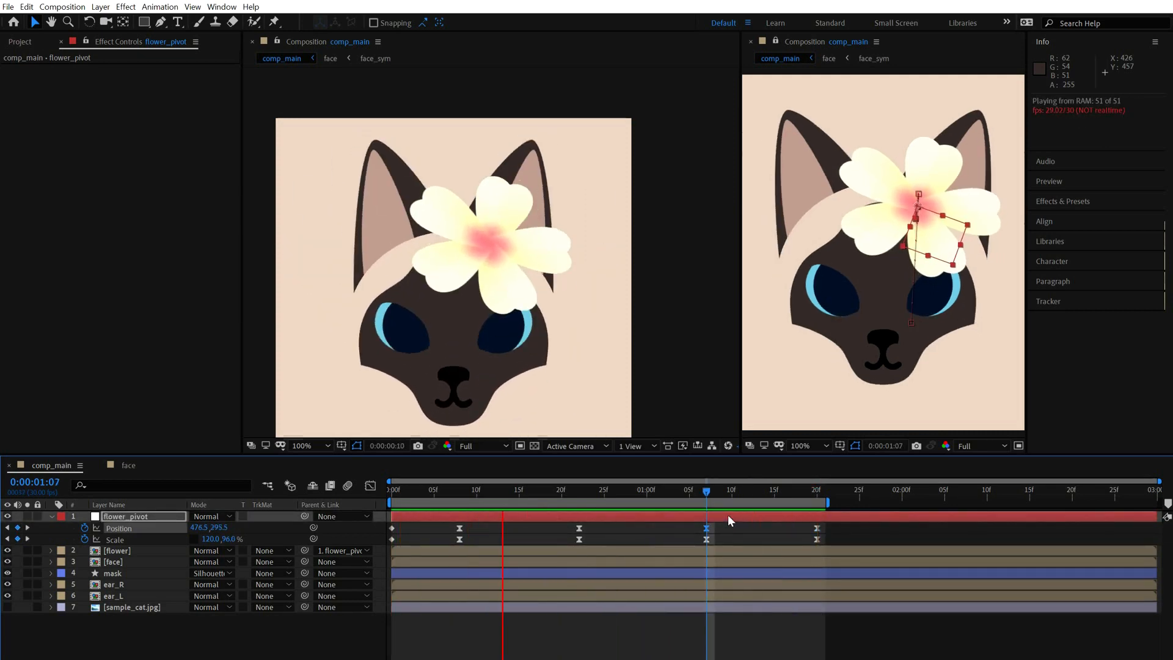
key(space)
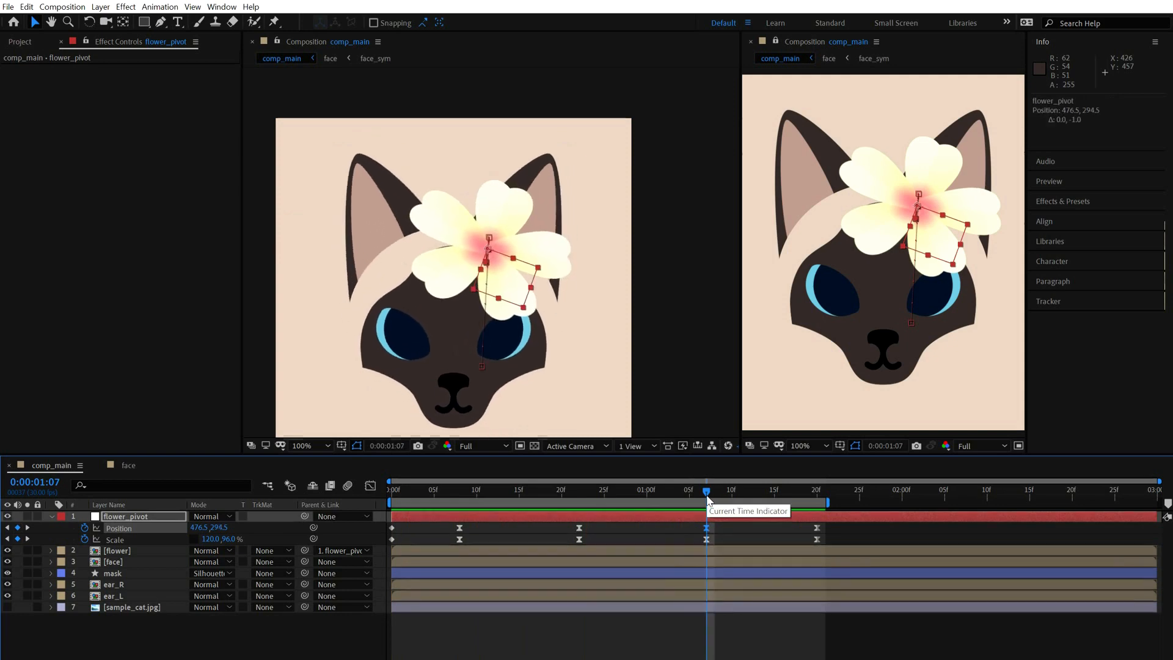
key(ctrl+s)
key(space)
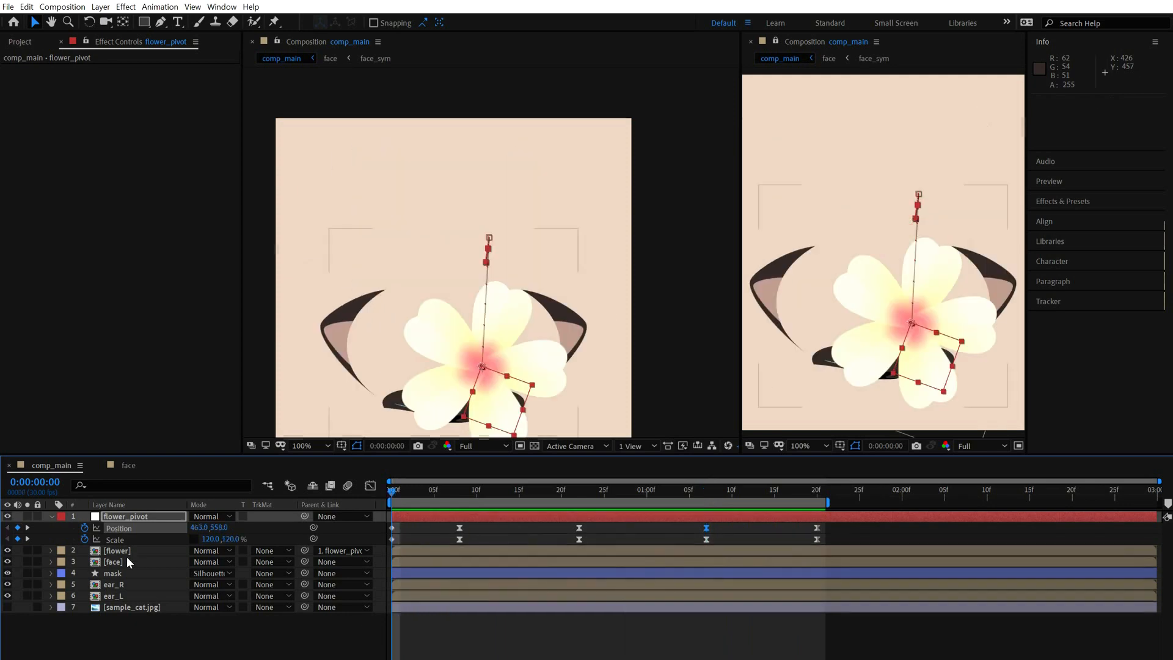
- Add a Rotation keyframe to the flower layer at 0:00:00 with its value at 0°
click(160, 554)
key(s)
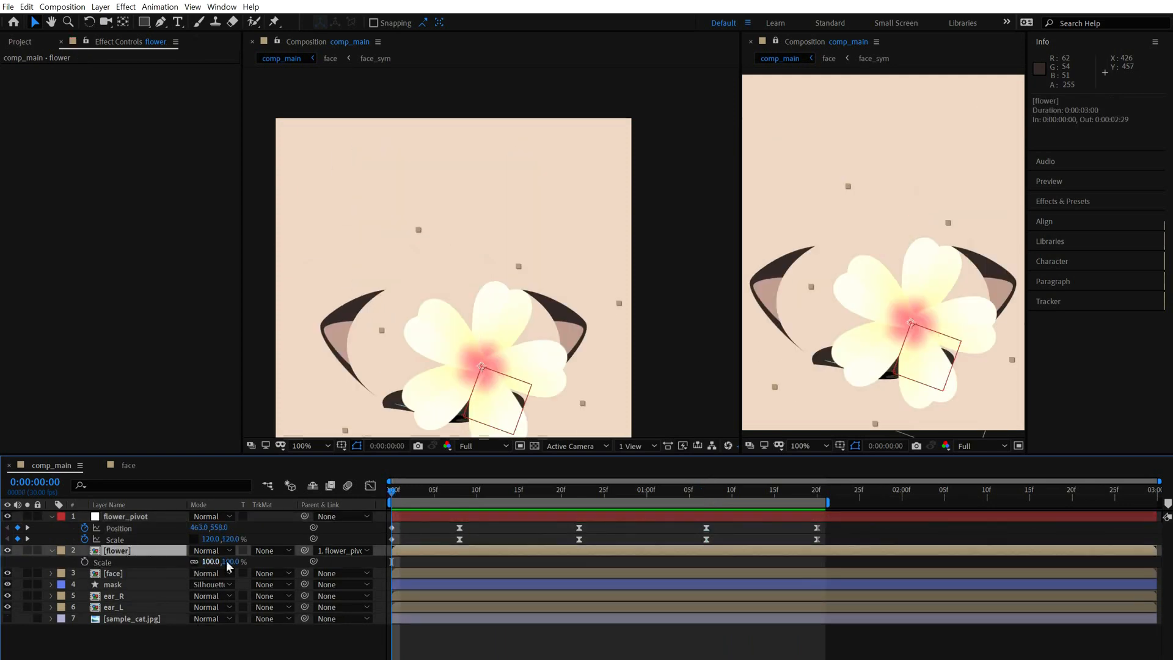
drag(201, 561, 225, 569)
key(ctrl+z)
click(85, 561)
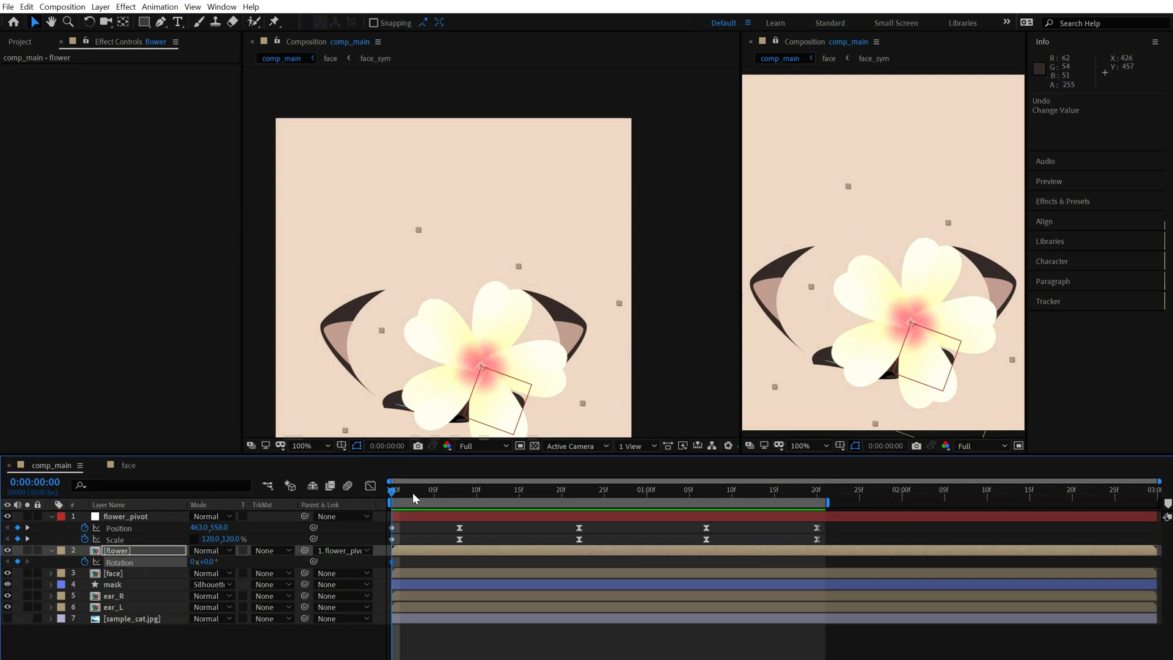
- Set the flower layer's Rotation to one full turn (1x+0°) at 0:01:20 and preview the spin
drag(412, 493, 818, 537)
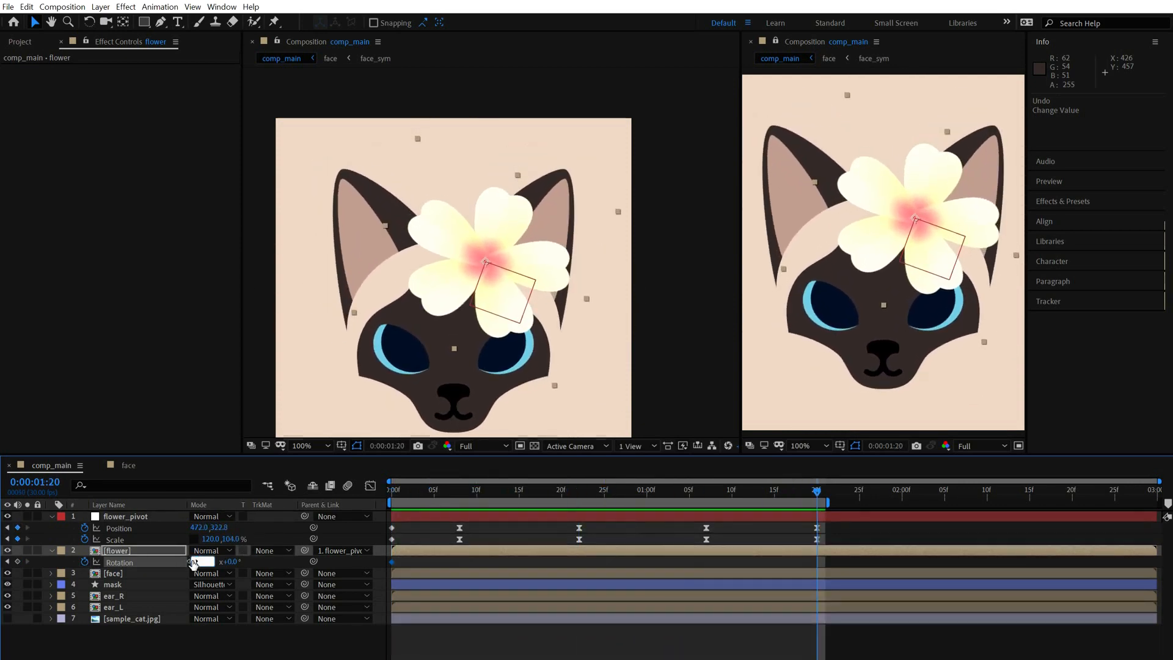
key(Return)
key(space)
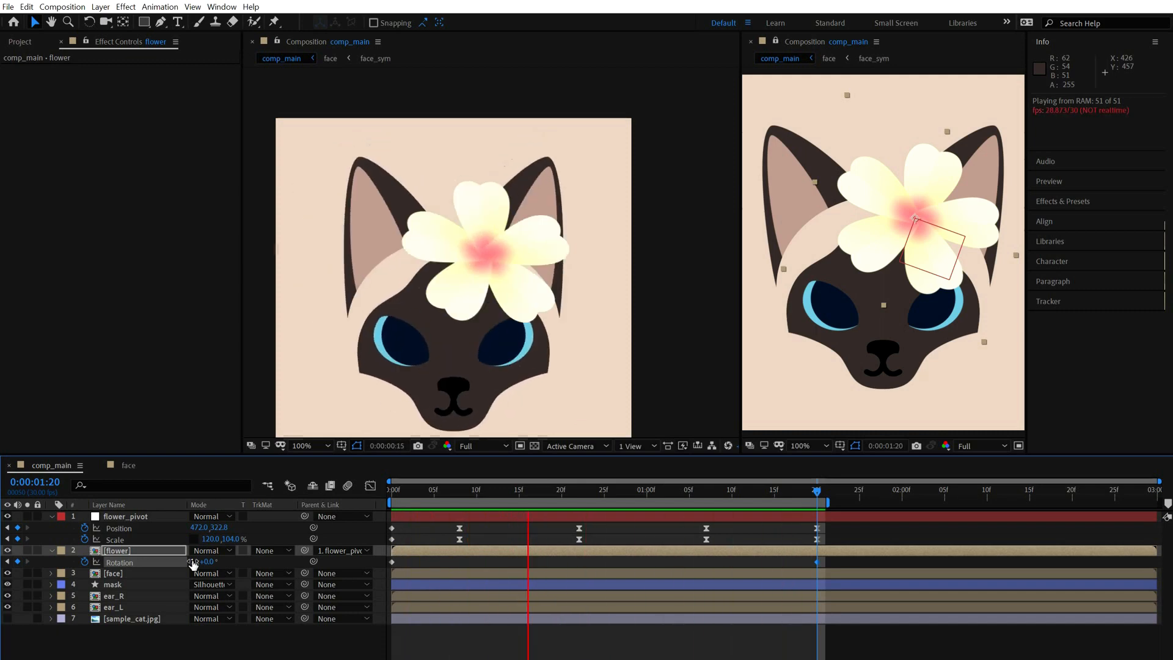
key(space)
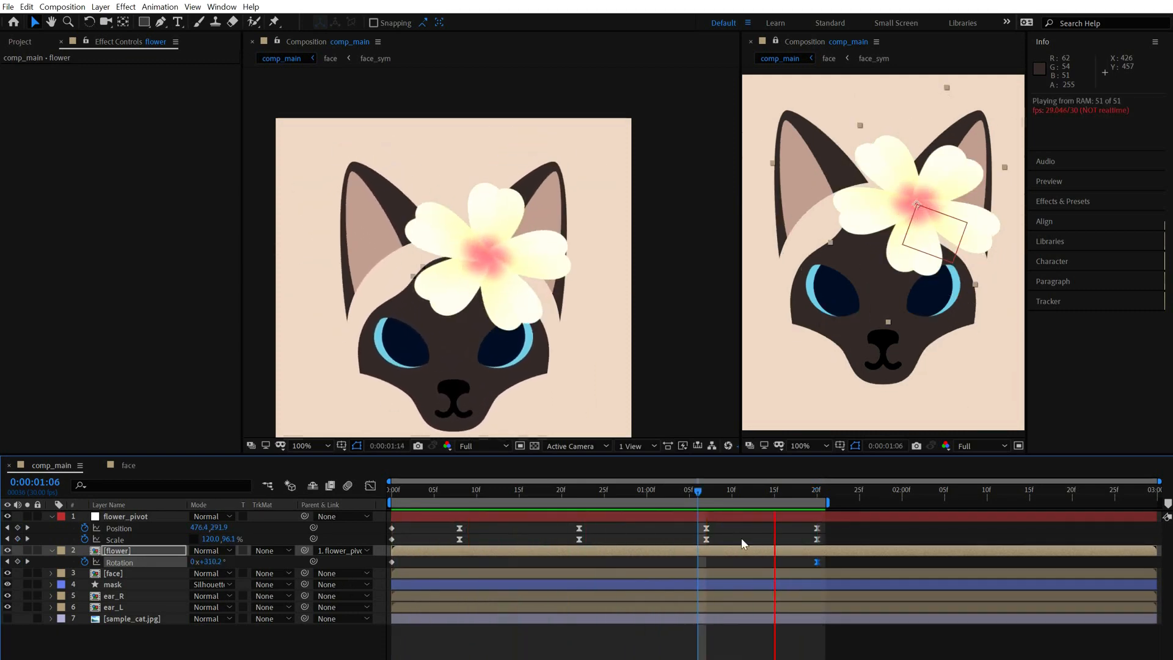
- Move the flower's full-turn Rotation keyframe to 0:01:07, keyframe 0x+340° at 0:01:20, and preview
drag(816, 561, 706, 559)
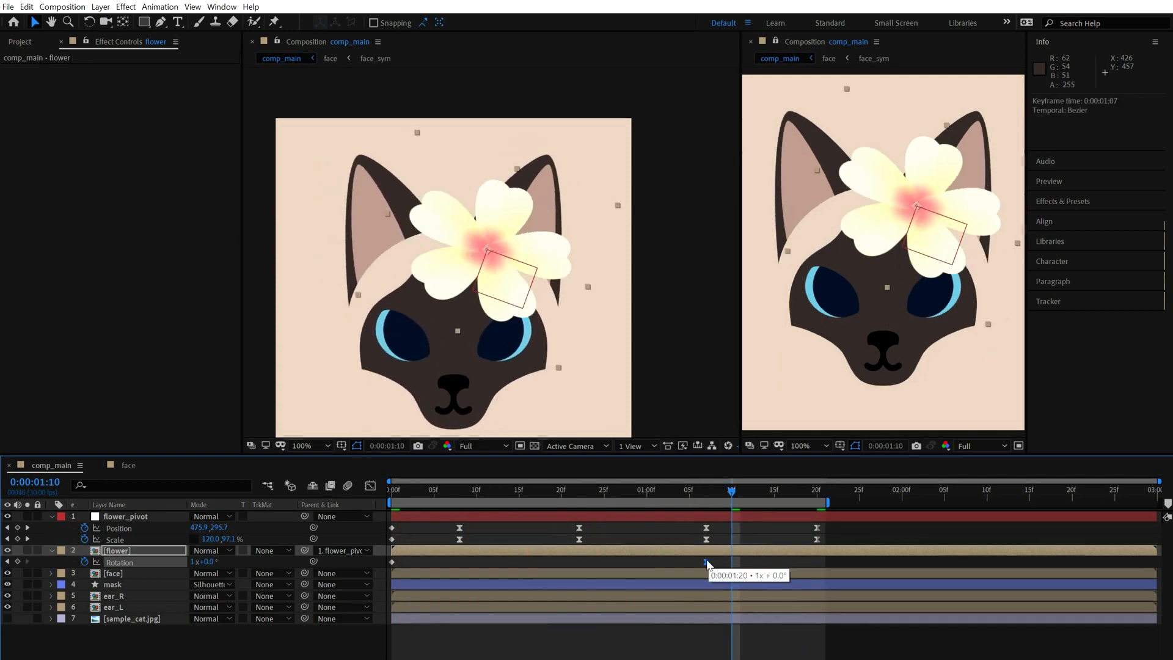
click(819, 494)
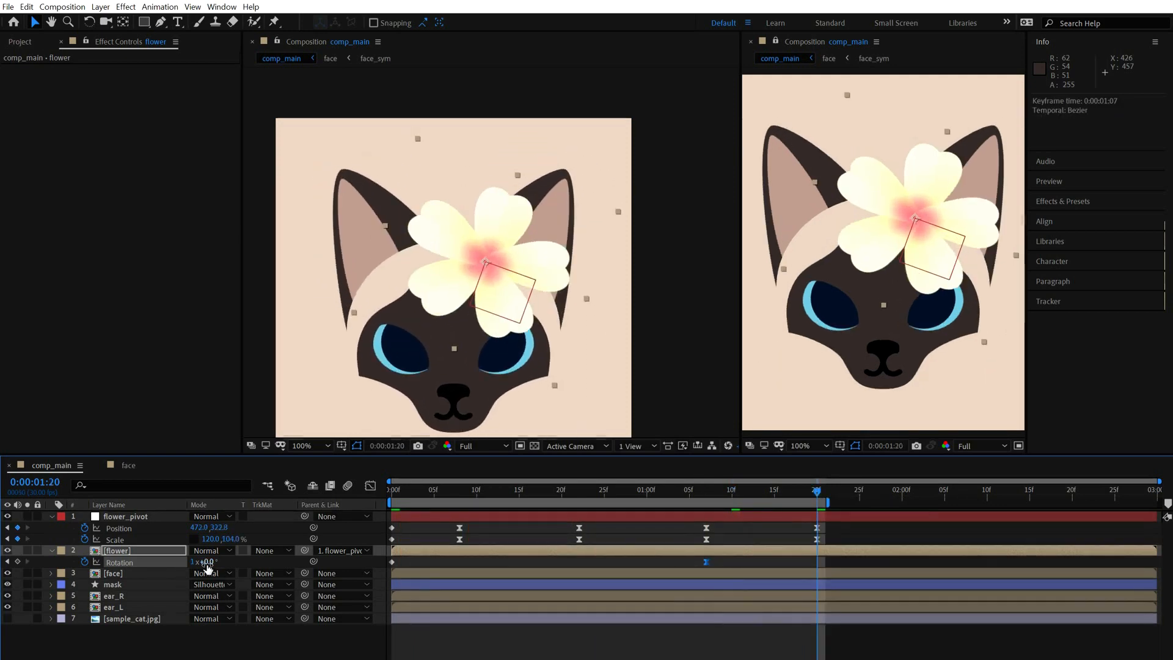
click(191, 565)
text(3)
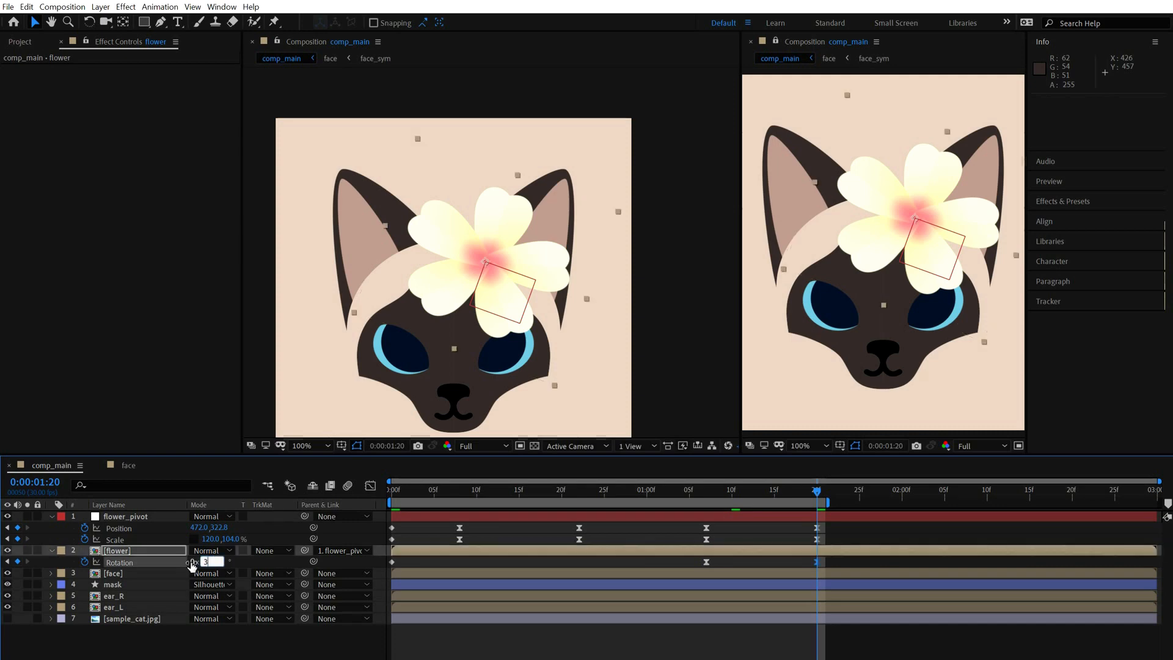
text(40)
key(Return)
key(space)
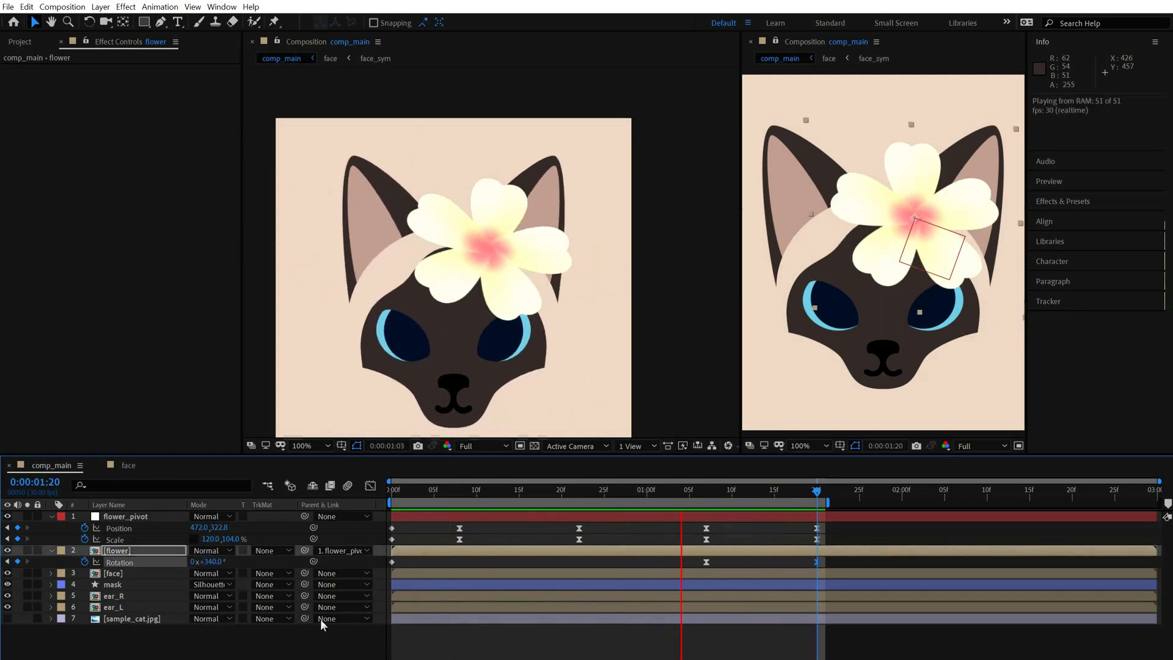
- Keyframe the flower's Rotation at 1x+20° at 0:02:05 and preview the extended spin
drag(690, 567, 834, 556)
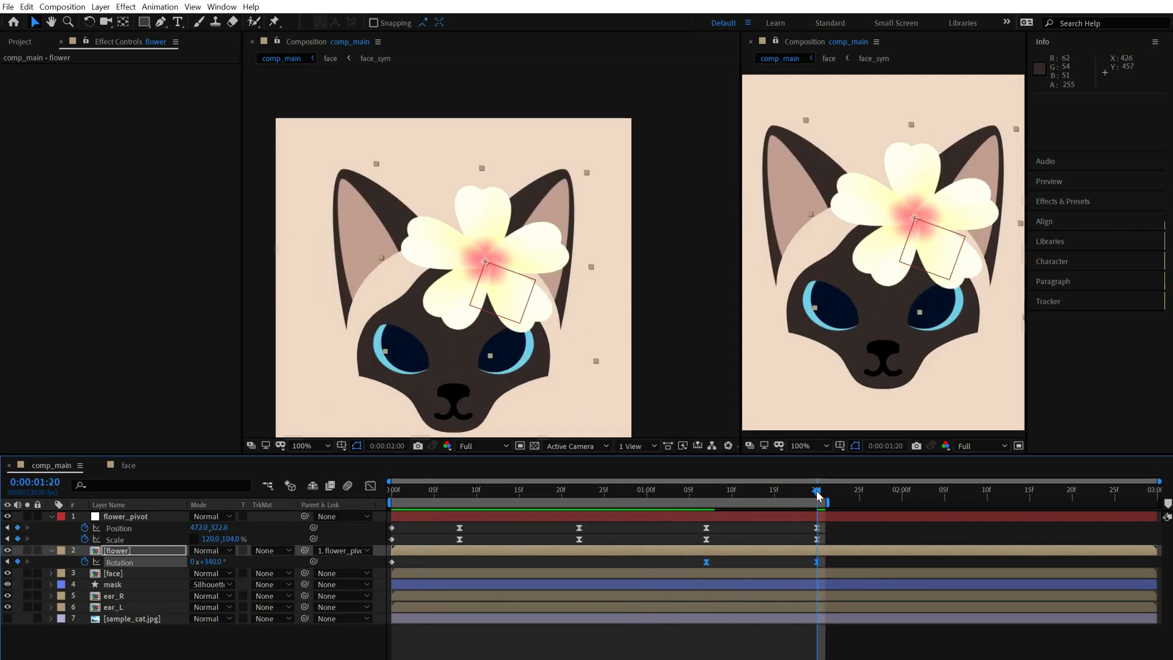
key(F2)
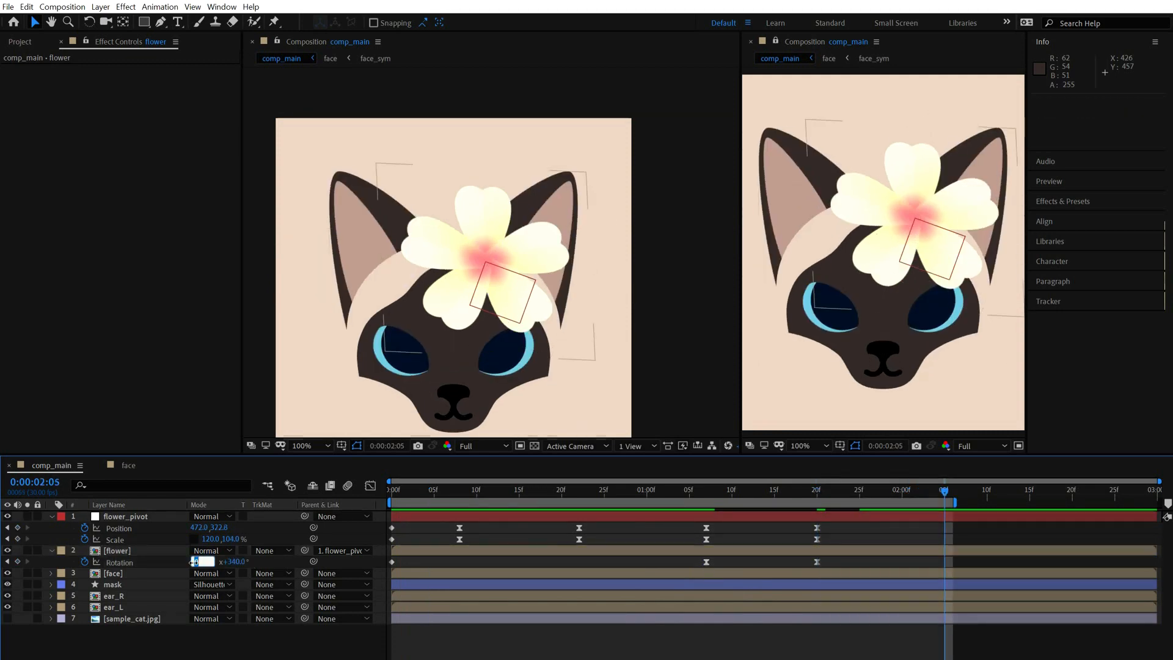
key(Tab)
text(20)
key(Return)
key(F2)
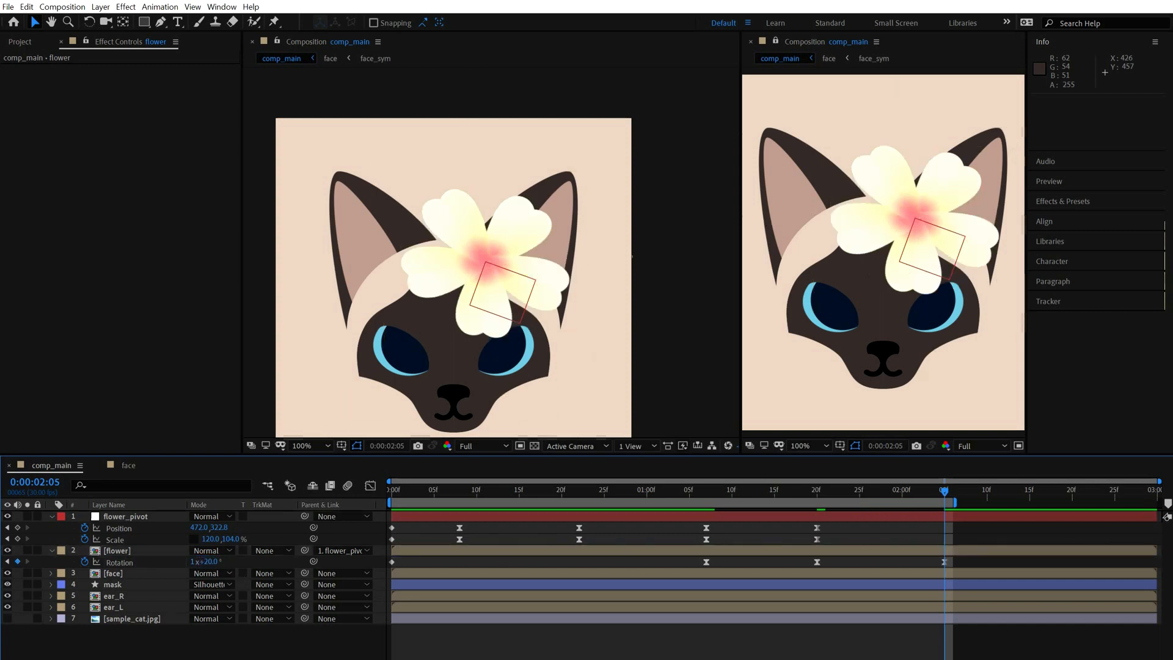
key(space)
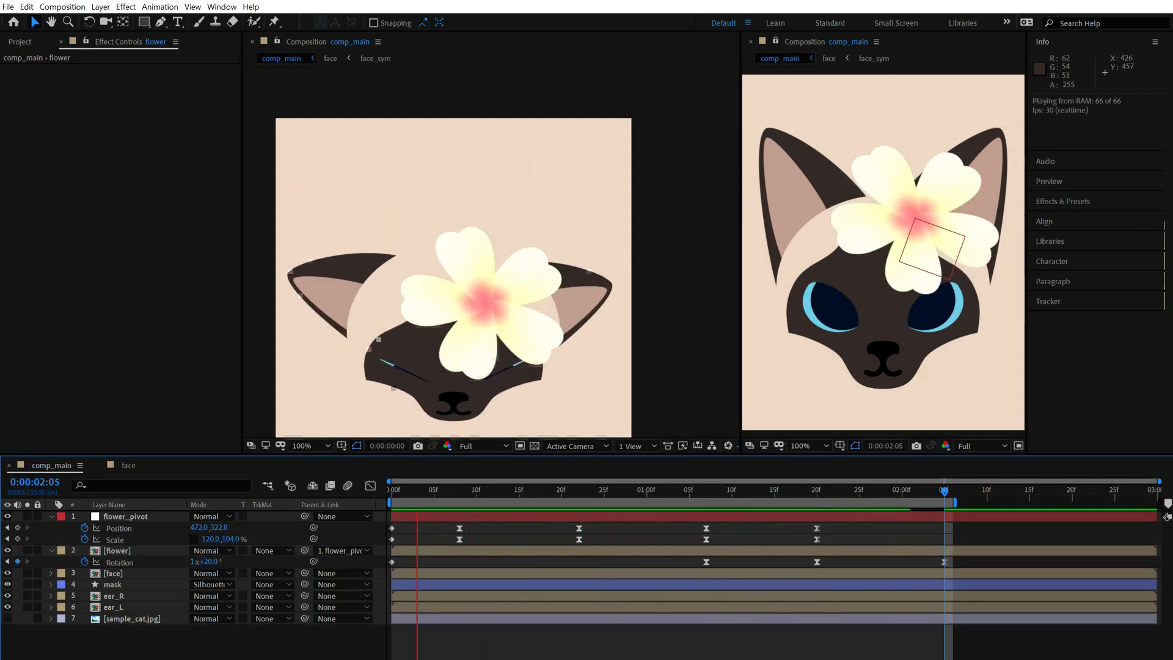
key(space)
- Change the flower's Rotation keyframe at 0:01:07 to 1x+40° and preview
click(119, 562)
key(j)
key(F2)
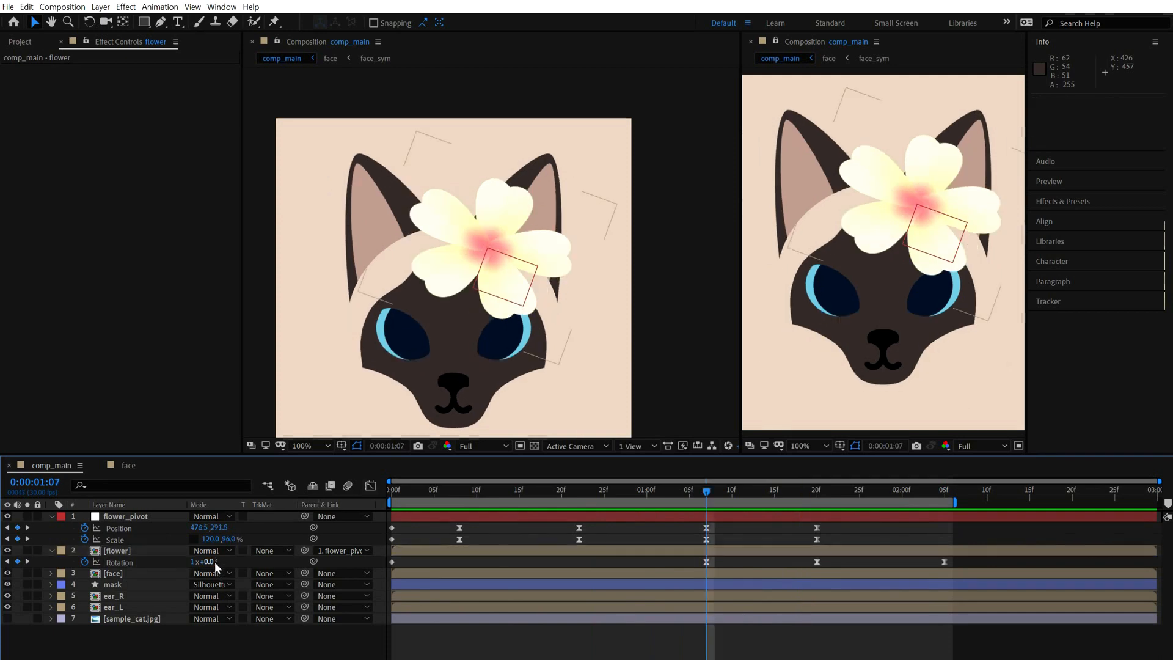
click(210, 561)
text(40)
key(Return)
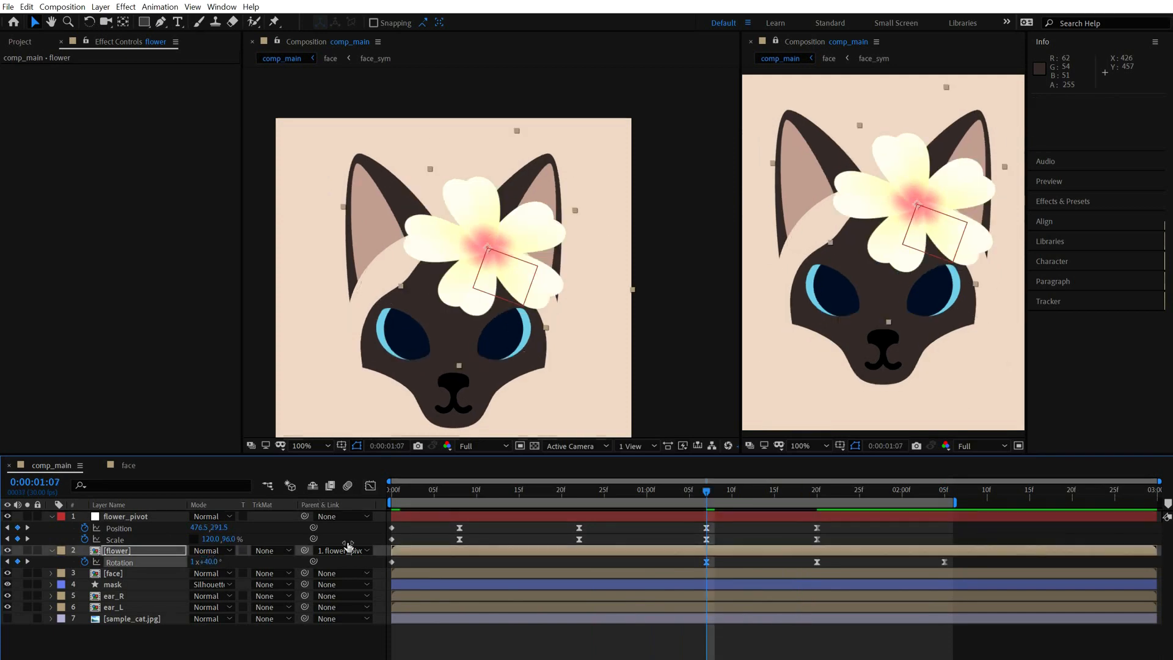
key(space)
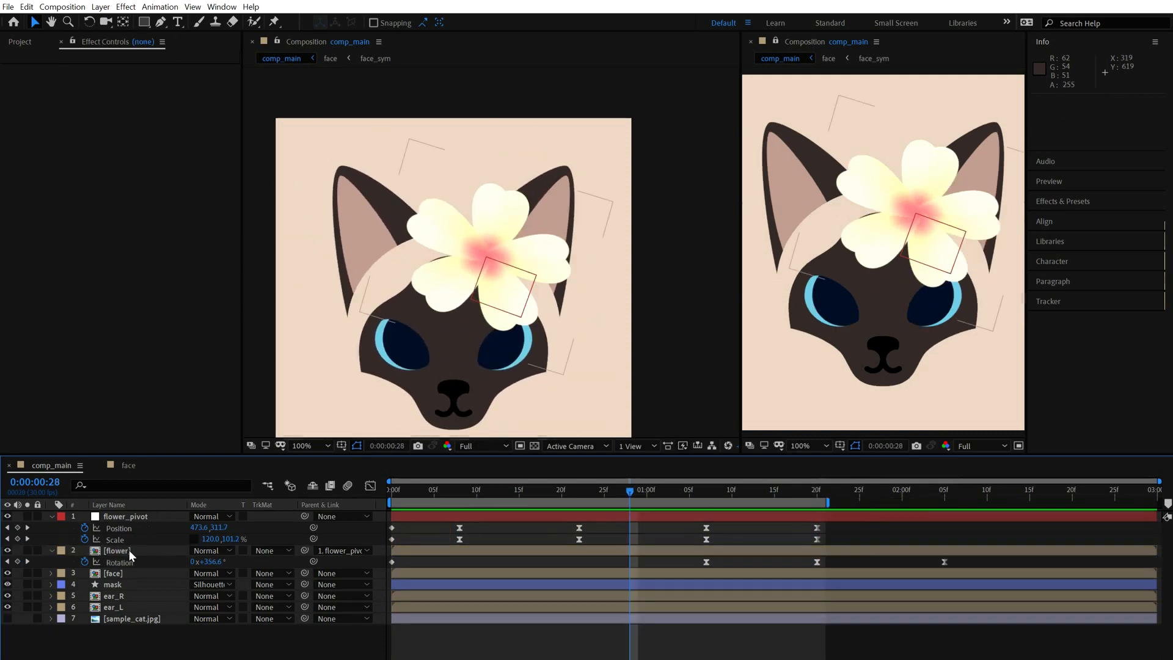
- Open the flower composition and shift petal layer 4 two frames later
double_click(129, 550)
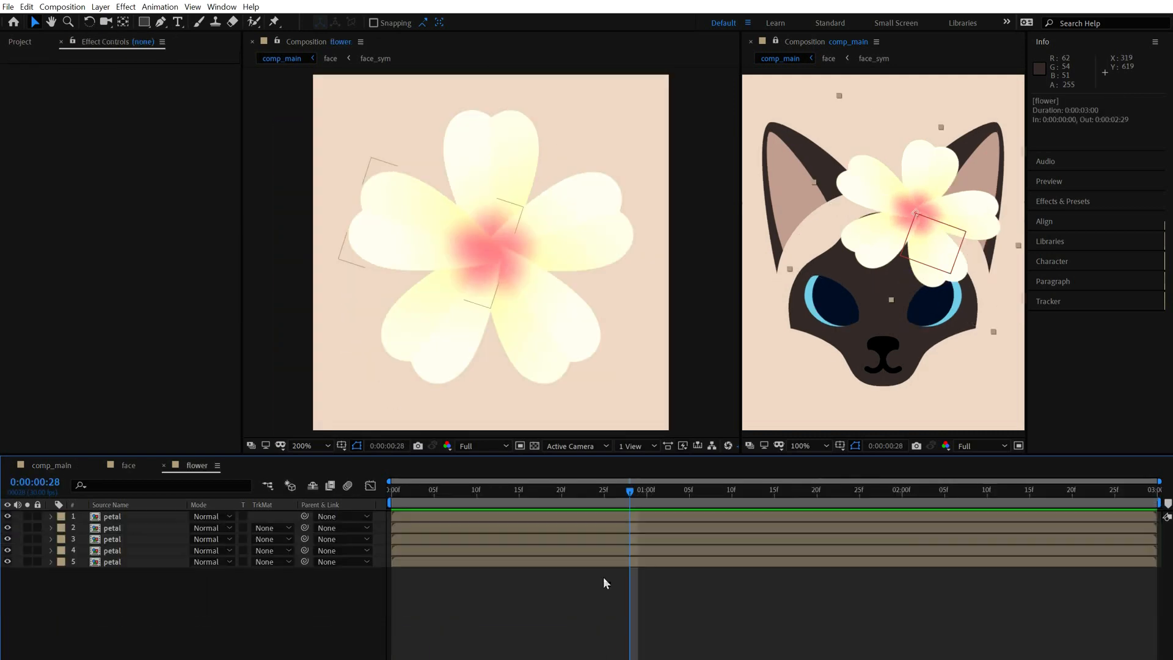
click(406, 494)
click(115, 517)
click(122, 551)
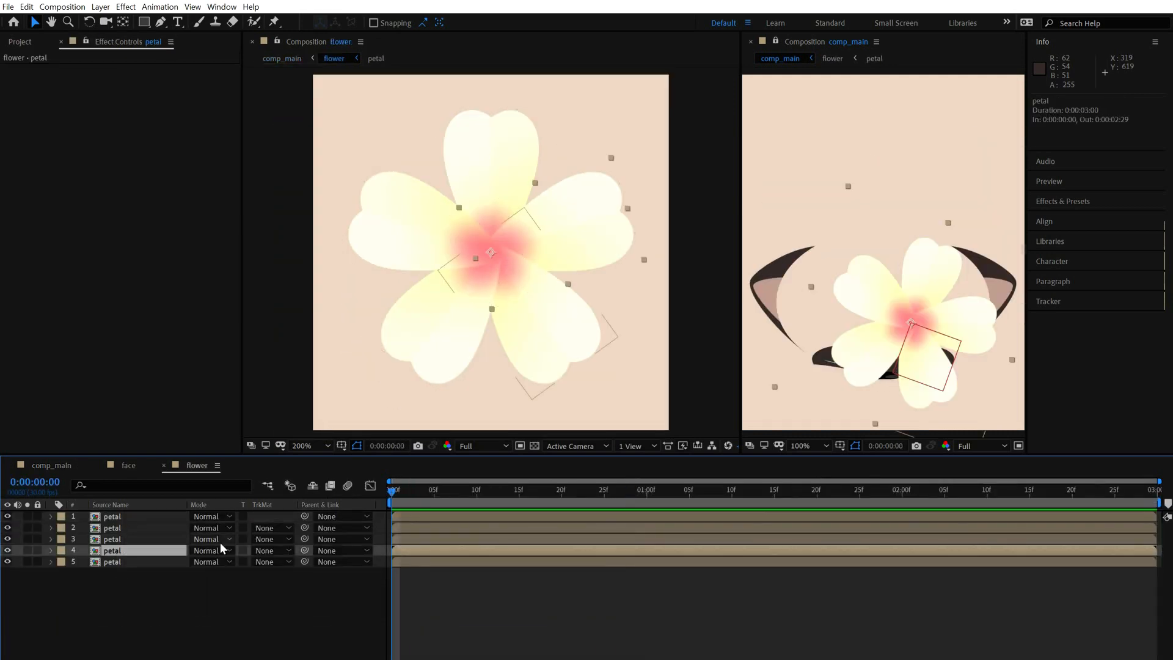
key(alt+Page_Down)
key(alt+Page_Down)
- Stagger the remaining upper petals by delaying layer 3 by four frames, layer 2 by six and layer 1 by eight
key(ctrl+Up)
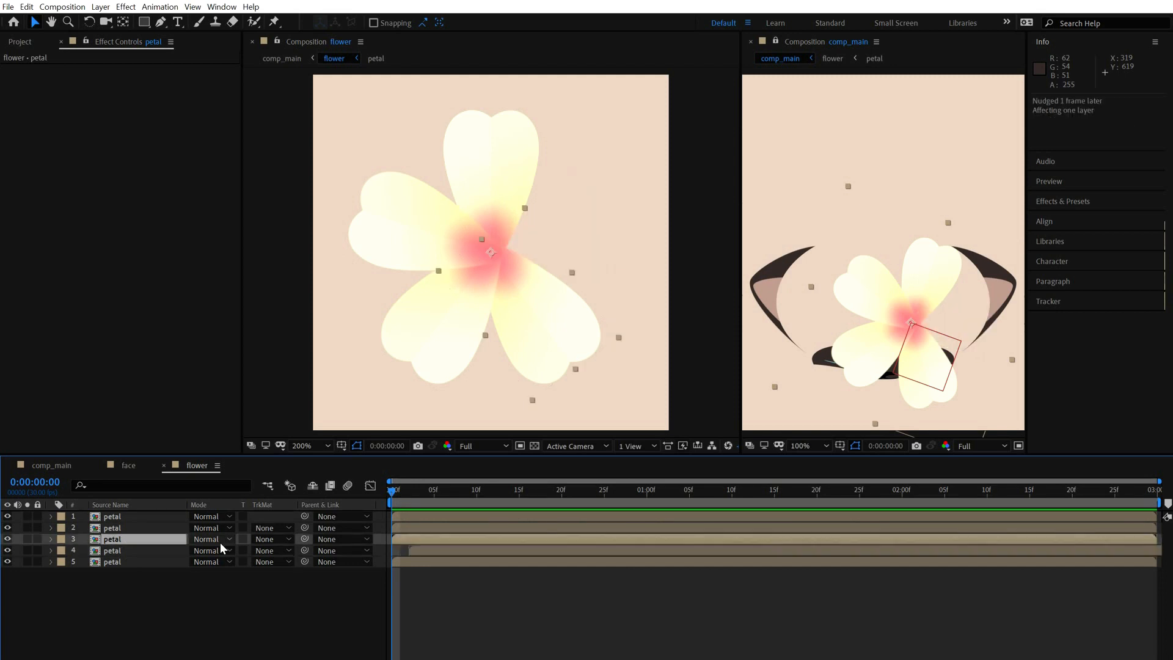
key(alt+Page_Down)
key(alt+Page_Down)
key(alt+Page_Down)
key(alt+Page_Down)
key(ctrl+Up)
key(alt+Page_Down)
key(alt+Page_Down)
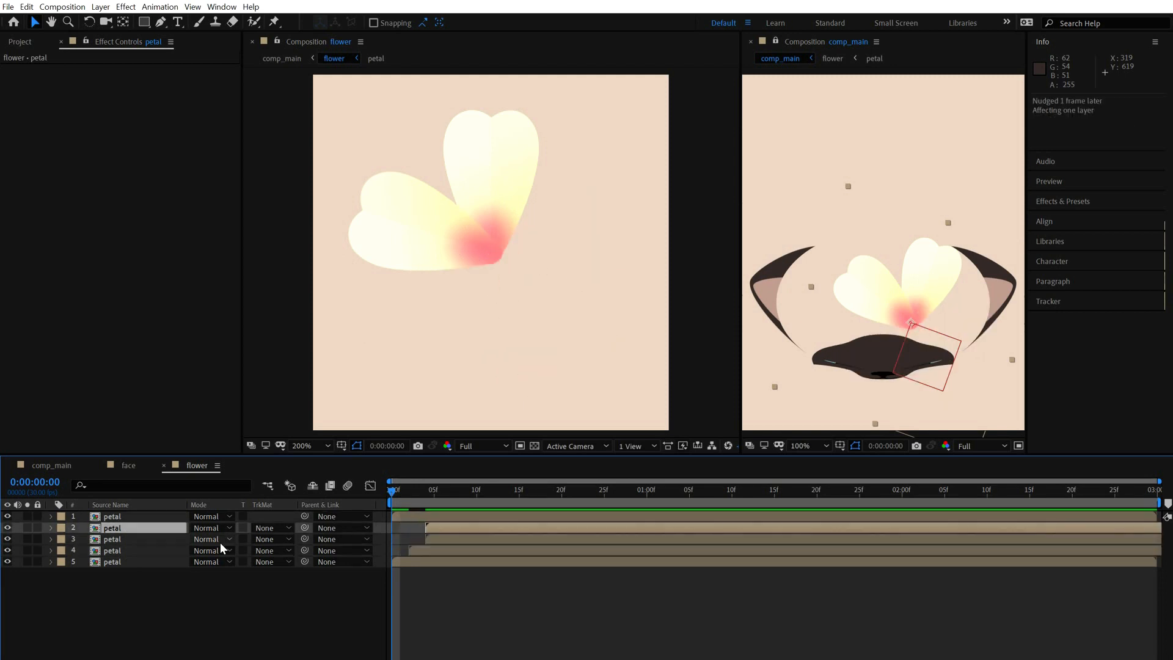
key(alt+Page_Down)
key(alt+Page_Down)
key(ctrl+Up)
key(alt+Page_Down)
key(alt+Page_Down)
key(alt+Page_Down)
key(alt+Page_Down)
key(alt+Page_Down)
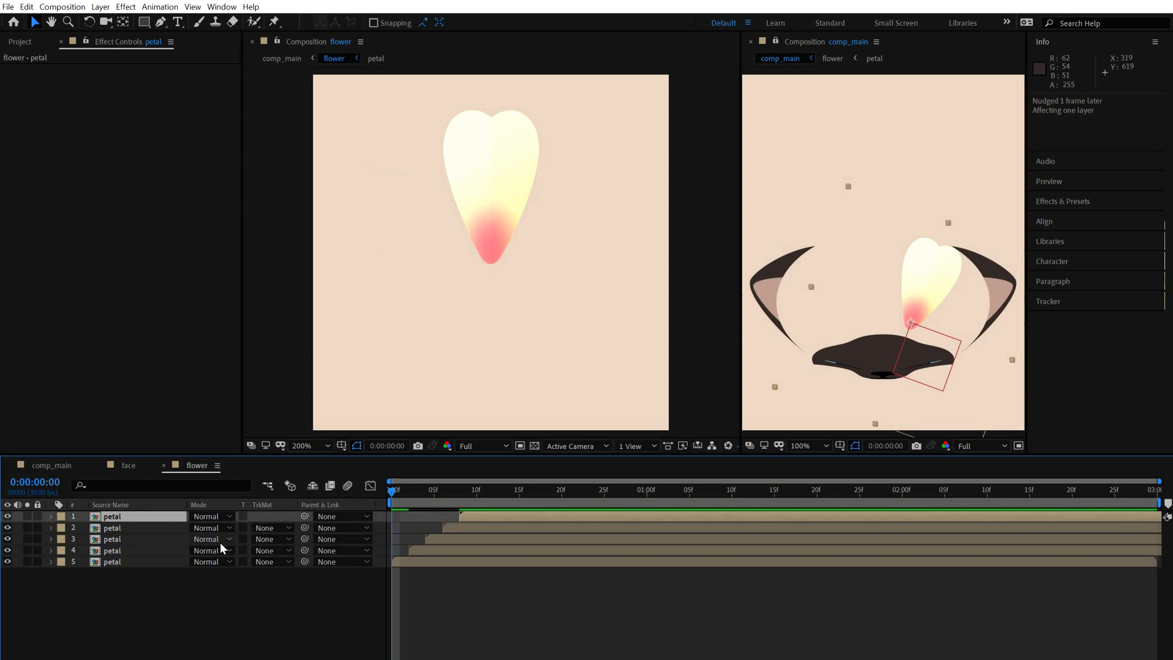
- Shift all five petal layers two frames later, deselect them, and save the project
key(ctrl+a)
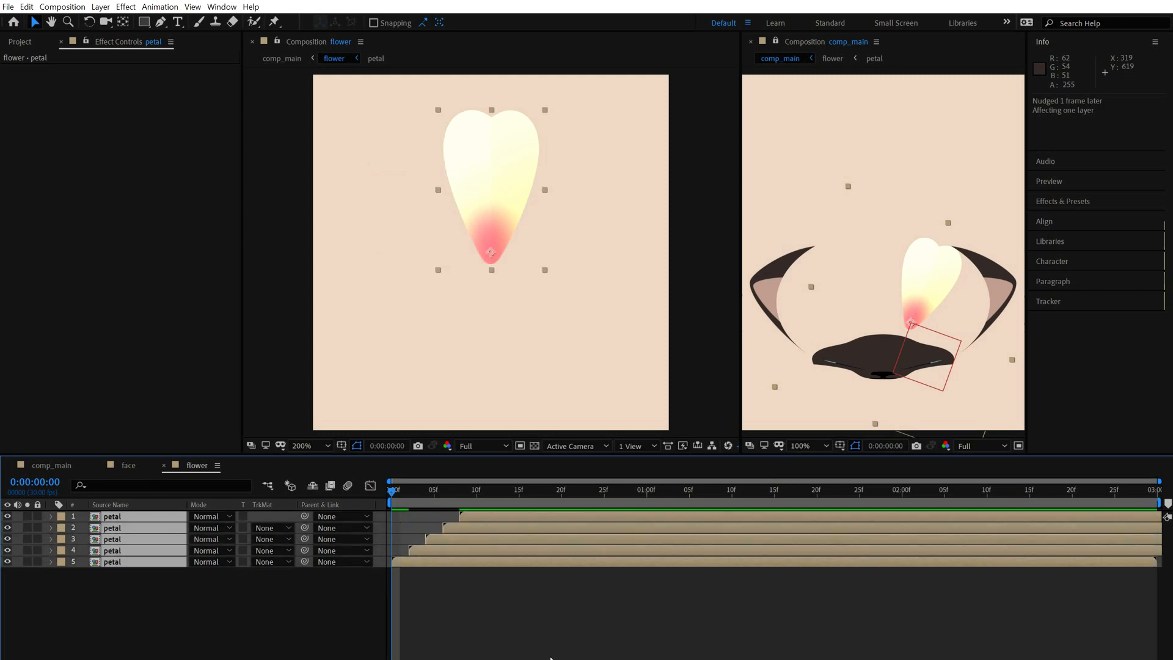
key(alt+Page_Down)
key(alt+Page_Down)
key(ctrl+shift+a)
key(ctrl+s)
- Preview comp_main and step through its first frames to examine the order in which the petals appear
click(52, 465)
key(space)
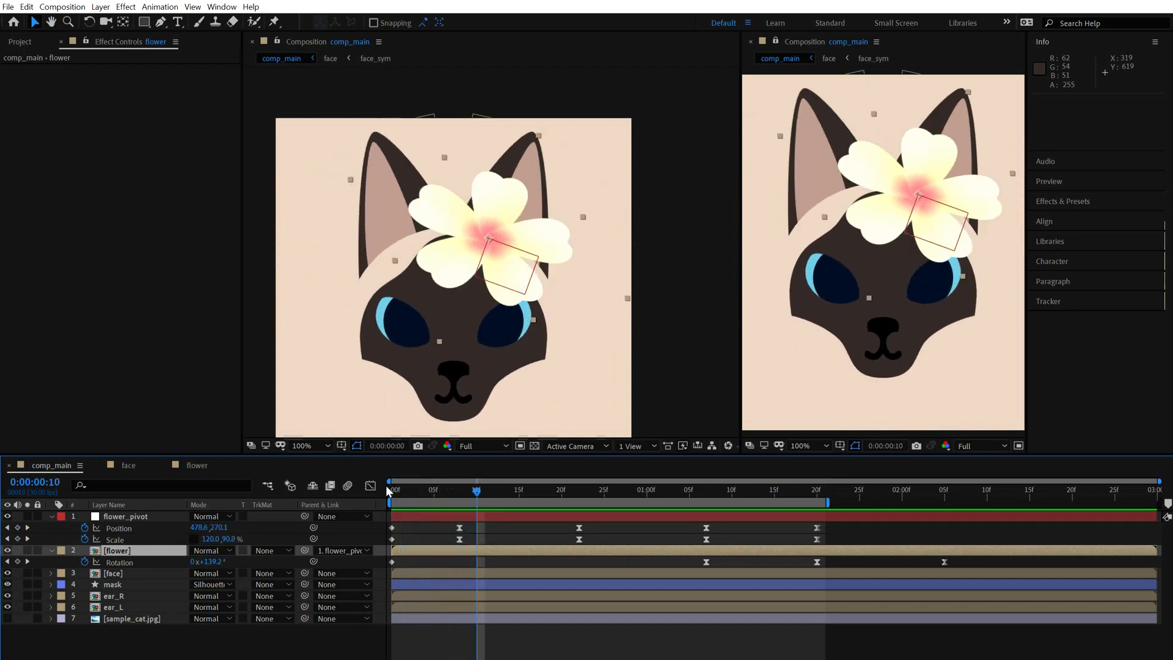
key(space)
key(Page_Down)
key(Page_Down)
key(Page_Down)
key(Page_Down)
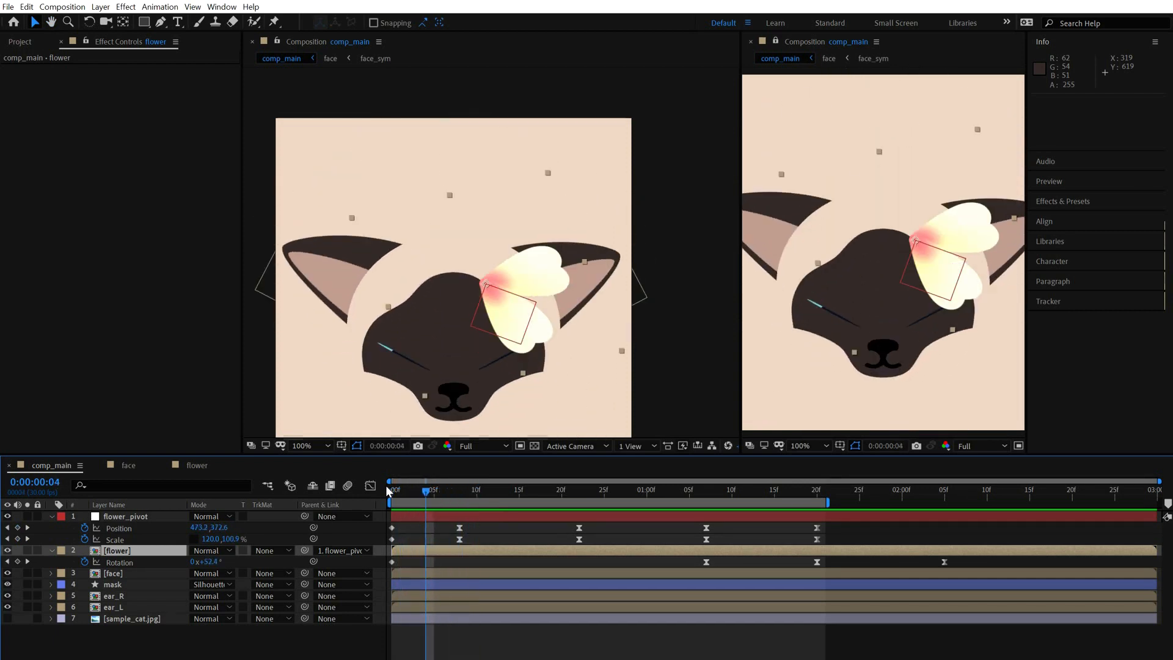
key(Page_Down)
key(Page_Down)
key(Page_Down)
- Reverse the stagger of the middle petals in the flower composition so layers 2, 3 and 4 start at frames 4, 6 and 8
click(199, 467)
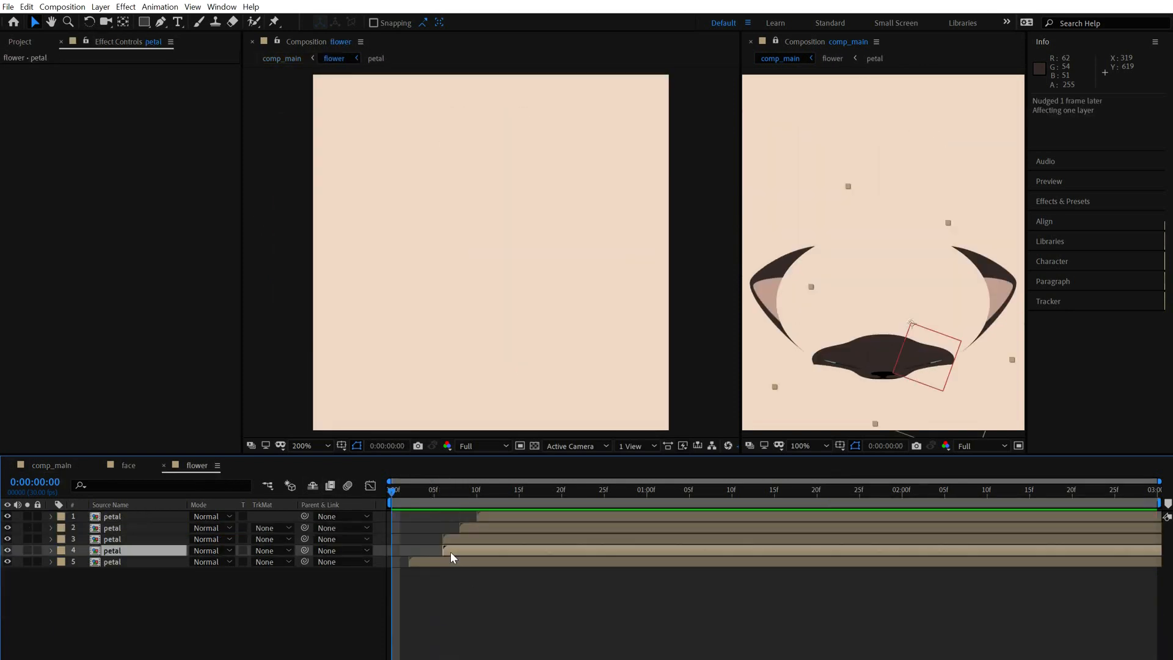
key(ctrl+Up)
key(alt+Page_Up)
key(alt+Page_Up)
key(ctrl+Up)
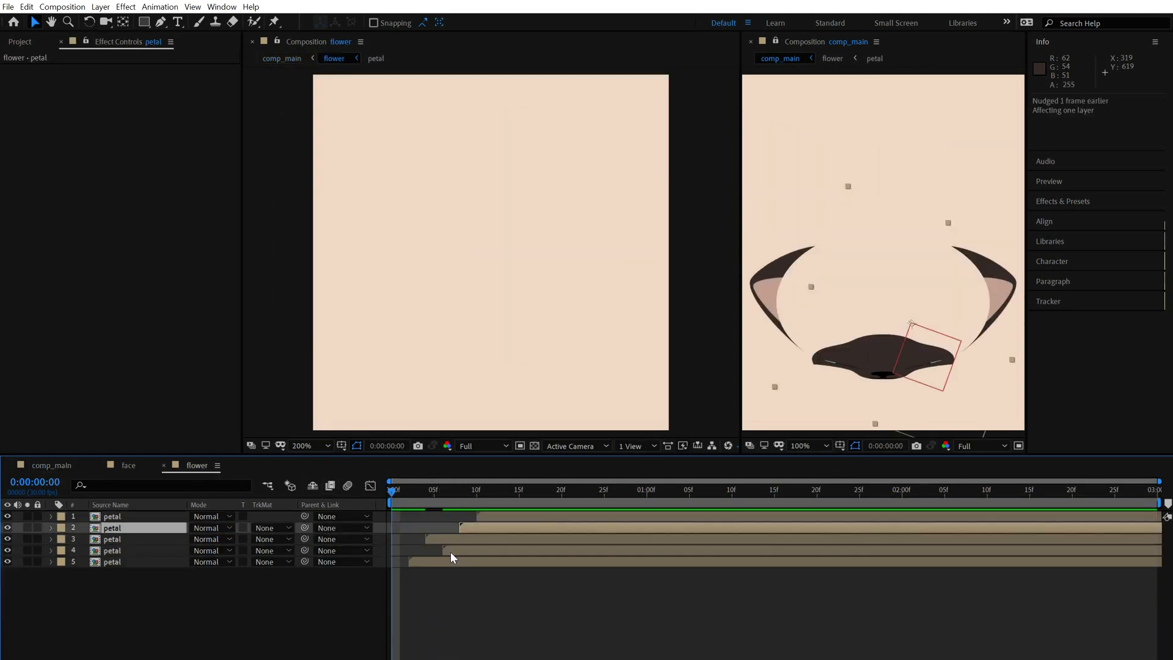
key(alt+Page_Up)
key(alt+Page_Up)
key(alt+Page_Up)
key(alt+Page_Up)
key(alt+Page_Up)
key(alt+Page_Up)
key(ctrl+shift+Down)
key(ctrl+shift+Down)
key(alt+Page_Down)
key(alt+Page_Down)
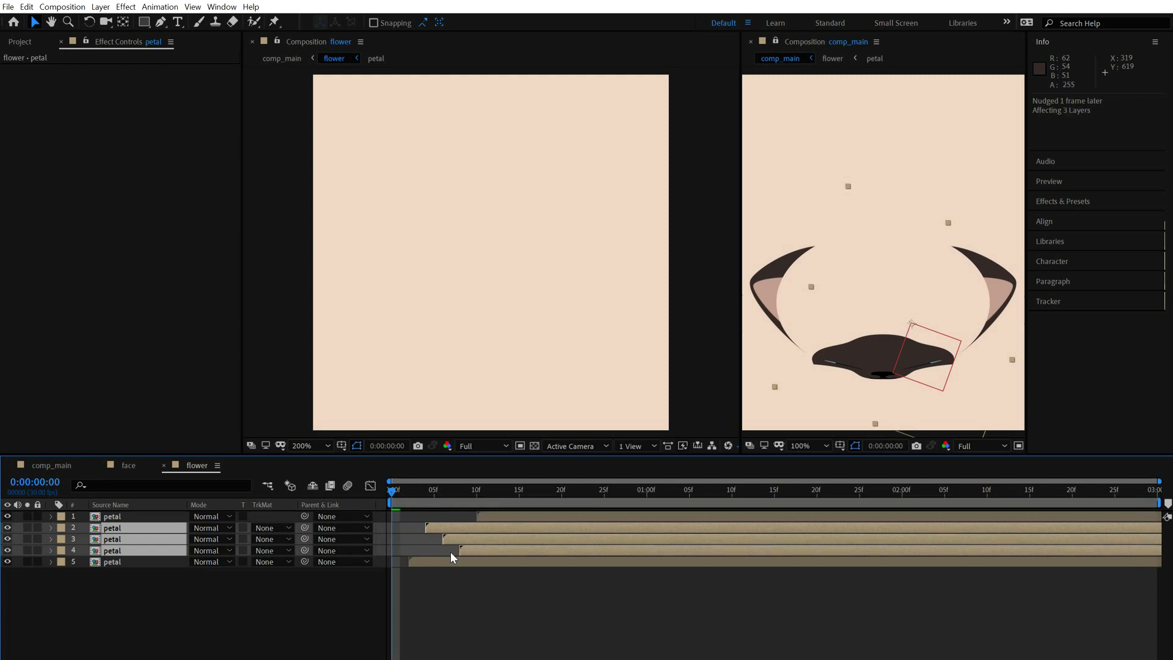
- Make petal layer 1 start at frame 2 and petal layer 5 at frame 10, and preview comp_main
key(ctrl+Up)
key(alt+Page_Up)
key(alt+Page_Up)
key(alt+Page_Up)
key(alt+Page_Up)
key(alt+Page_Up)
key(alt+Page_Up)
key(alt+Page_Up)
key(alt+Page_Up)
key(ctrl+Down)
key(ctrl+Down)
key(ctrl+Down)
key(ctrl+Down)
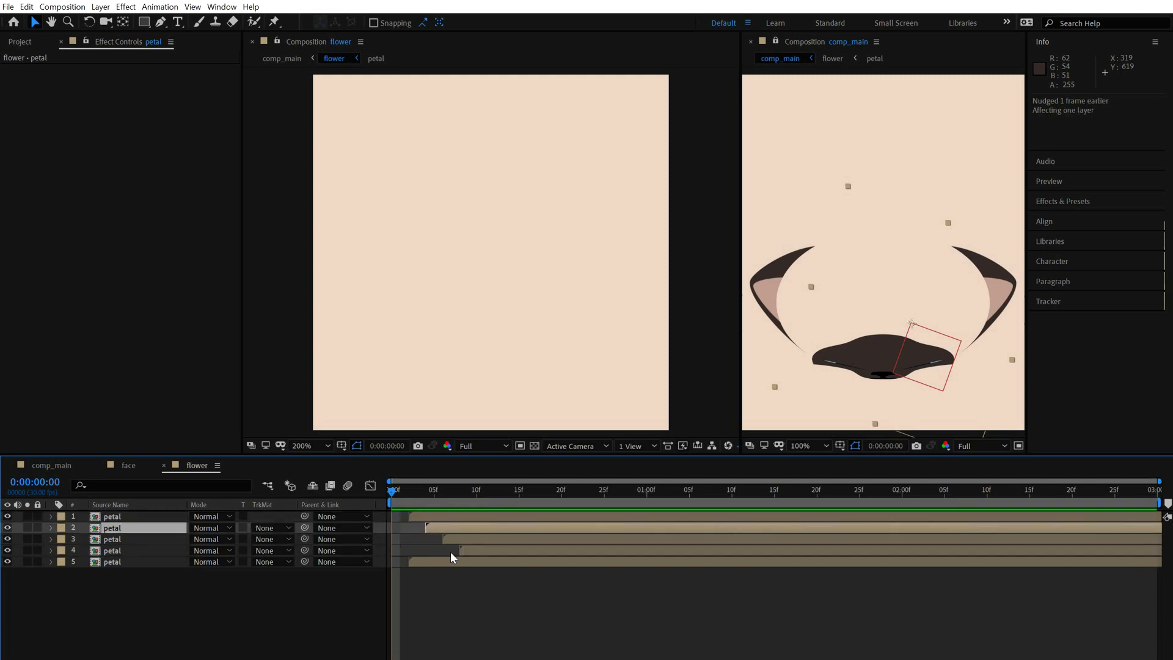
key(alt+Page_Down)
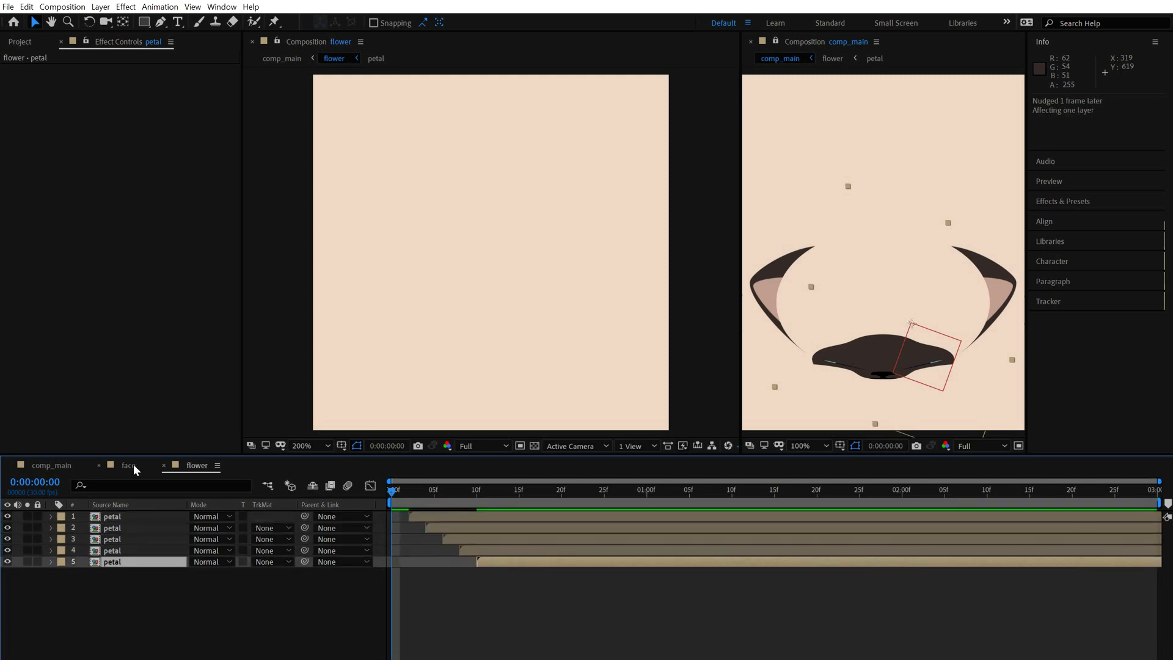
click(69, 466)
key(space)
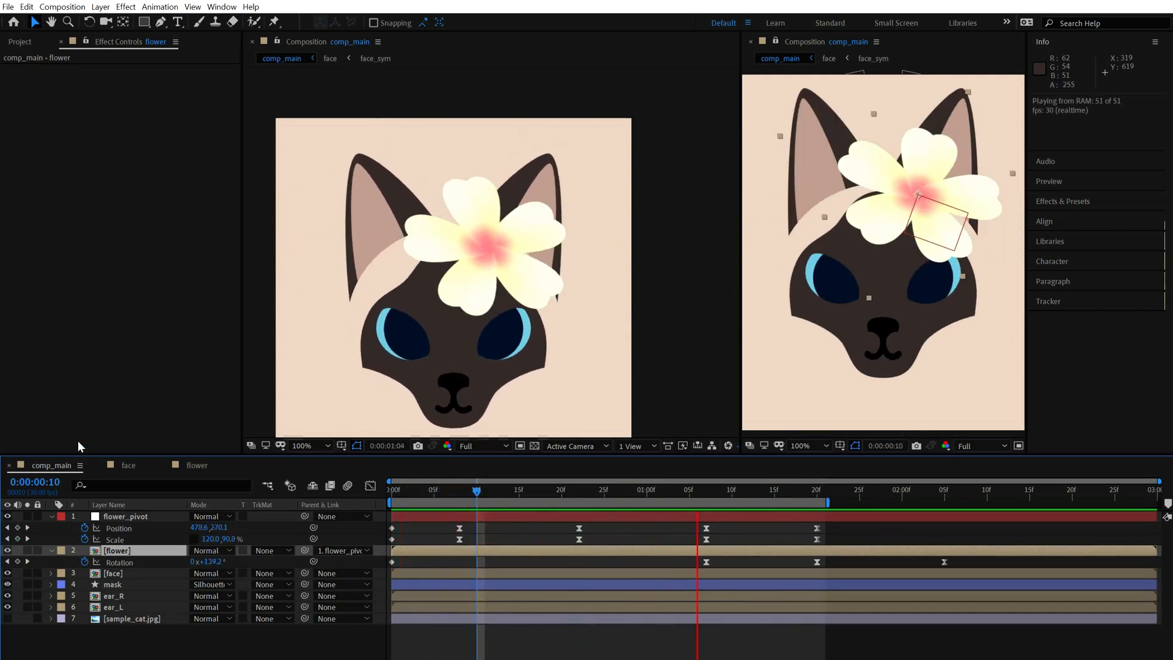
- Widen the petal stagger in the flower composition so layers 2, 3 and 4 start at frames 5, 8 and 11
click(196, 465)
click(483, 529)
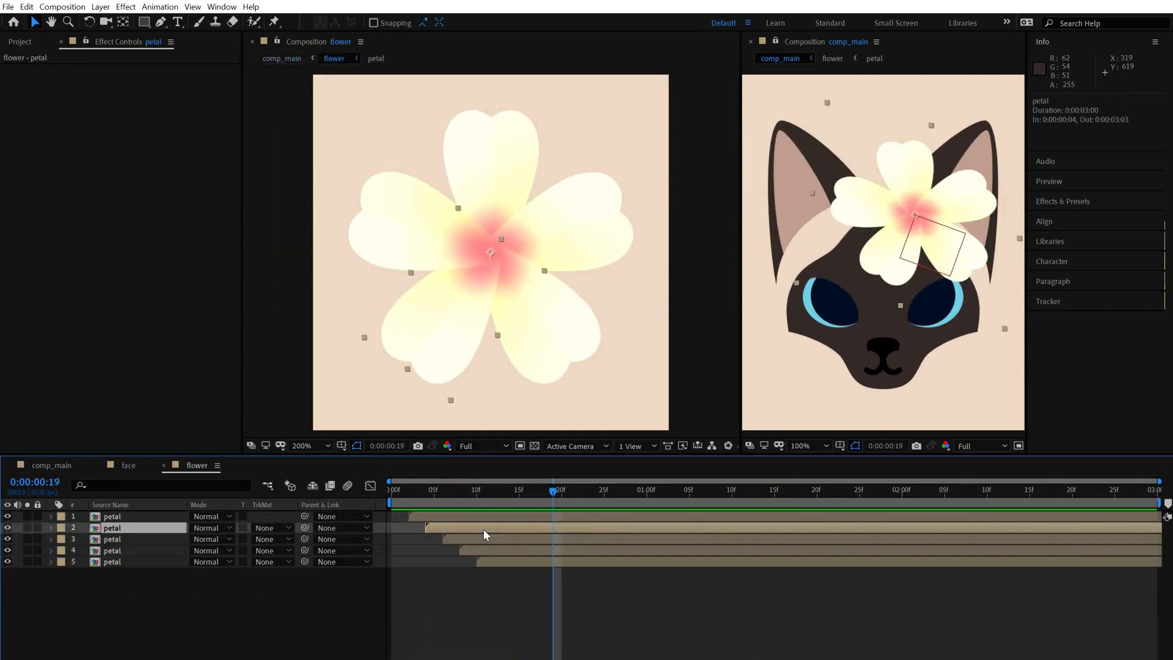
key(alt+Page_Down)
key(ctrl+Down)
key(alt+Page_Down)
key(alt+Page_Down)
key(ctrl+Down)
key(alt+Page_Down)
key(alt+Page_Down)
key(alt+Page_Down)
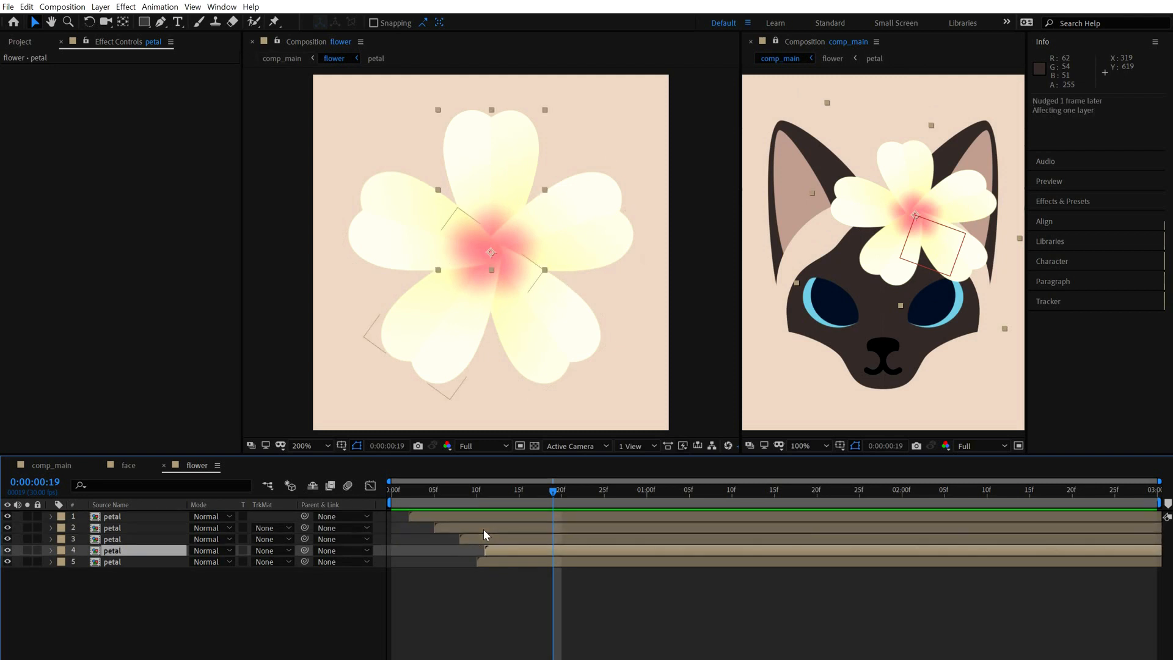
- Delay petal layer 5 further to continue the wider stagger and preview comp_main
key(ctrl+Down)
key(alt+Page_Down)
key(alt+Page_Down)
click(57, 466)
key(space)
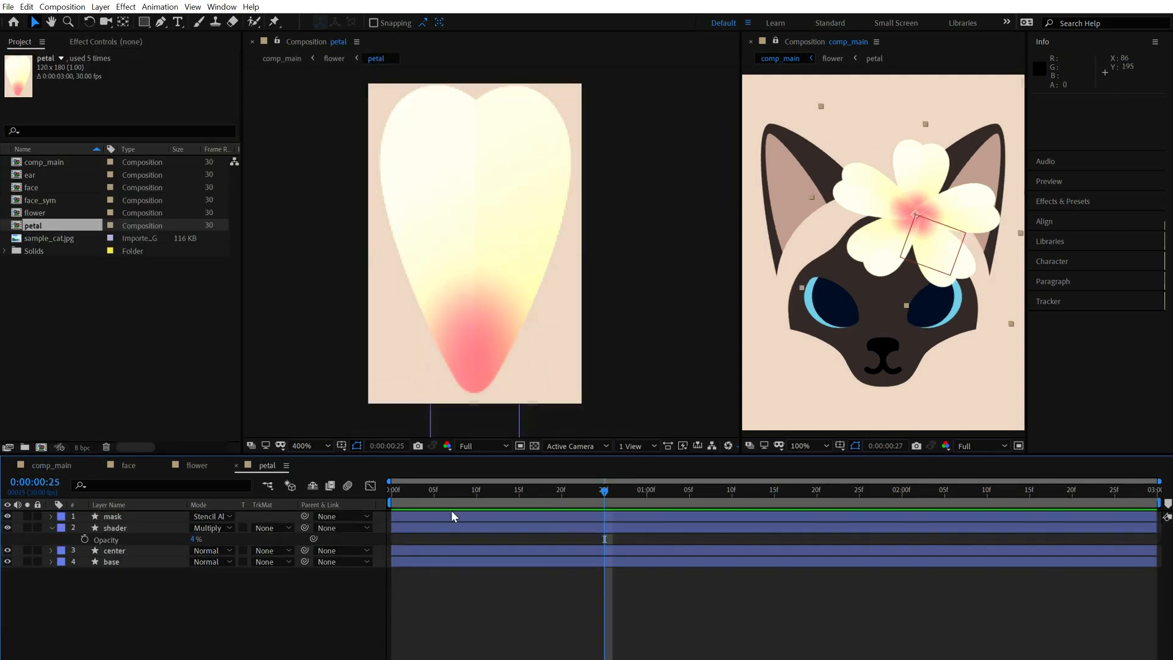
- Add a null object named petal_pivot at 0:00:00 in the petal composition
key(Home)
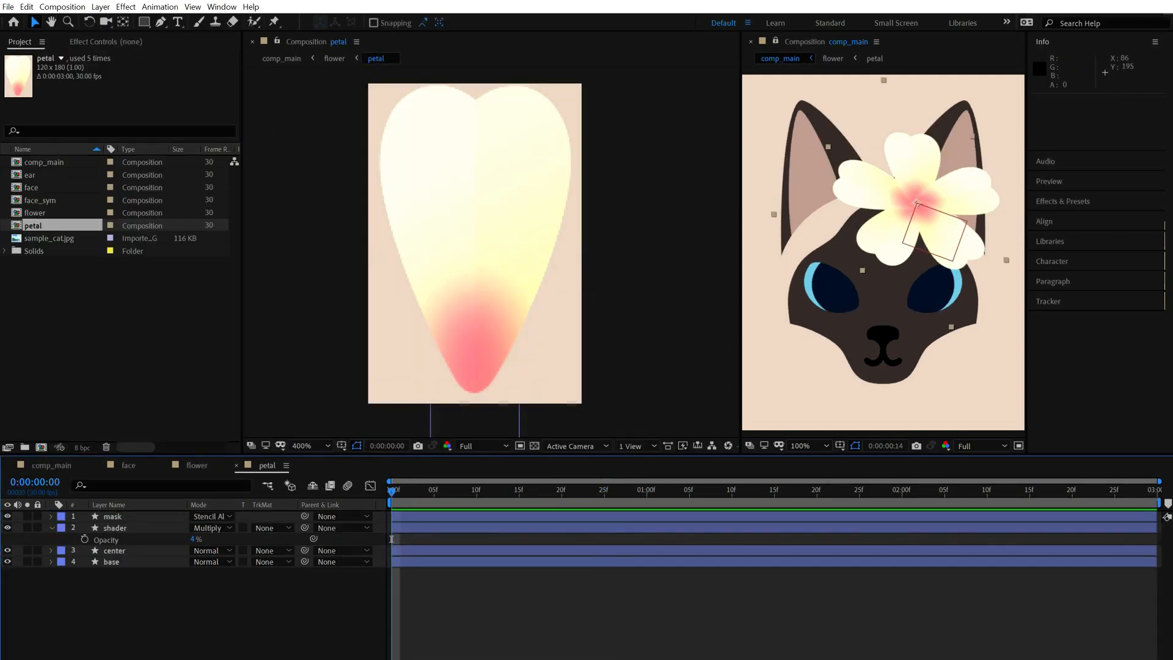
key(ctrl+alt+shift+y)
text(petal_pivot)
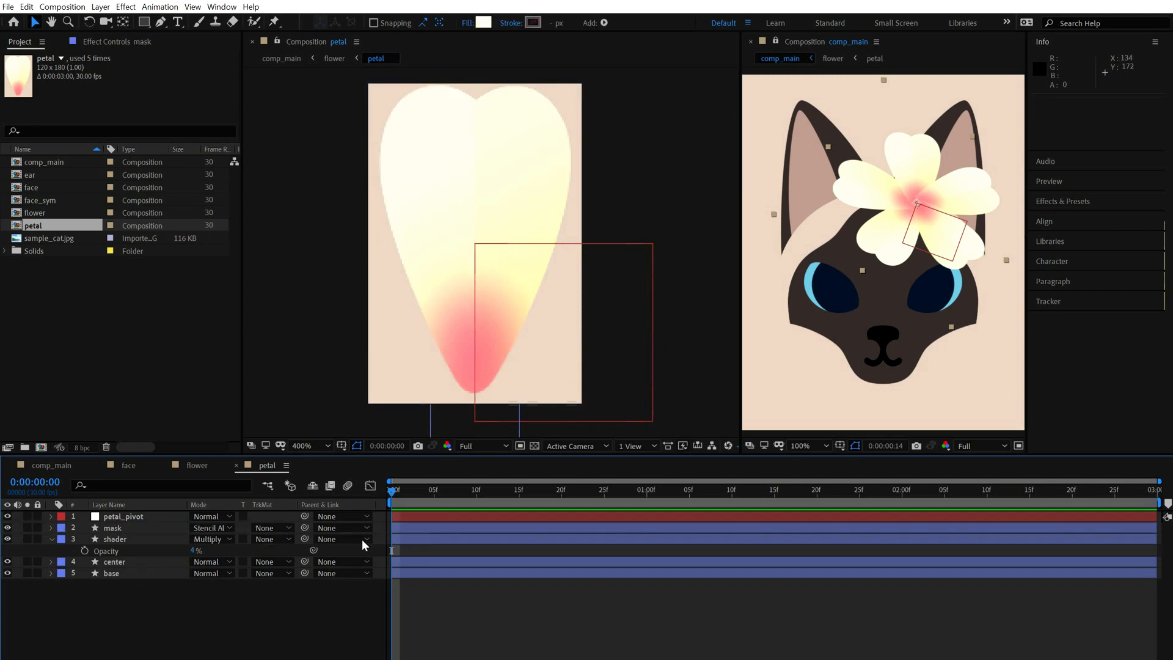
- Move the petal_pivot null to the petal's base and parent the mask, shader, center and base layers to it
text(s)
drag(601, 257, 602, 399)
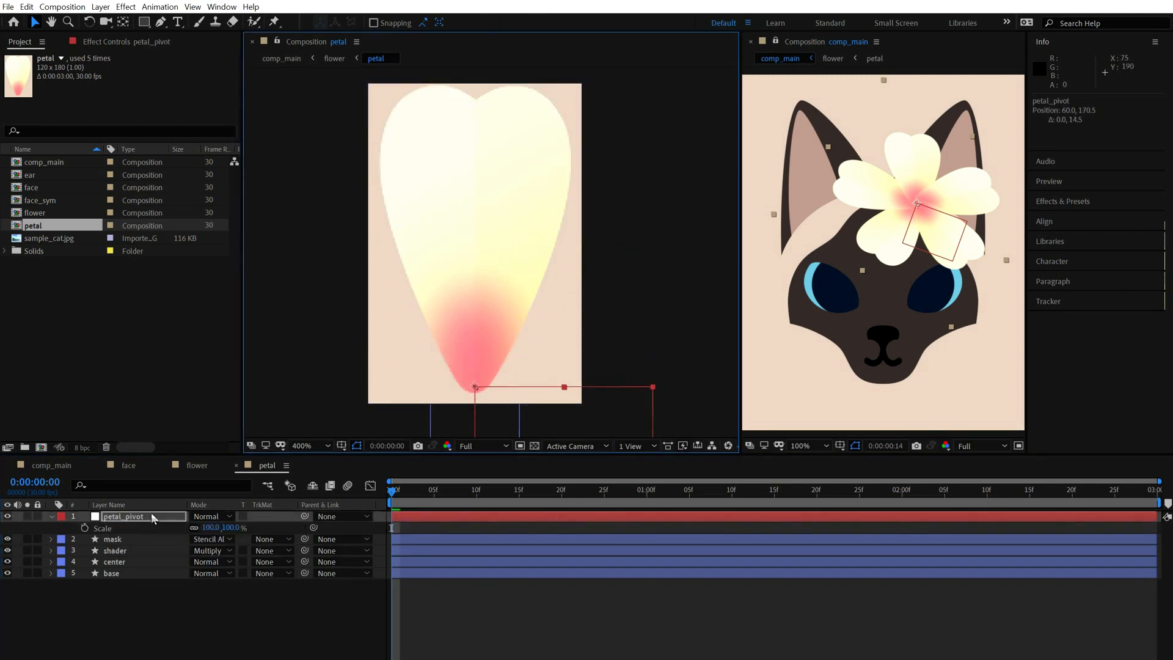
click(136, 538)
shift+click(132, 570)
drag(305, 538, 122, 516)
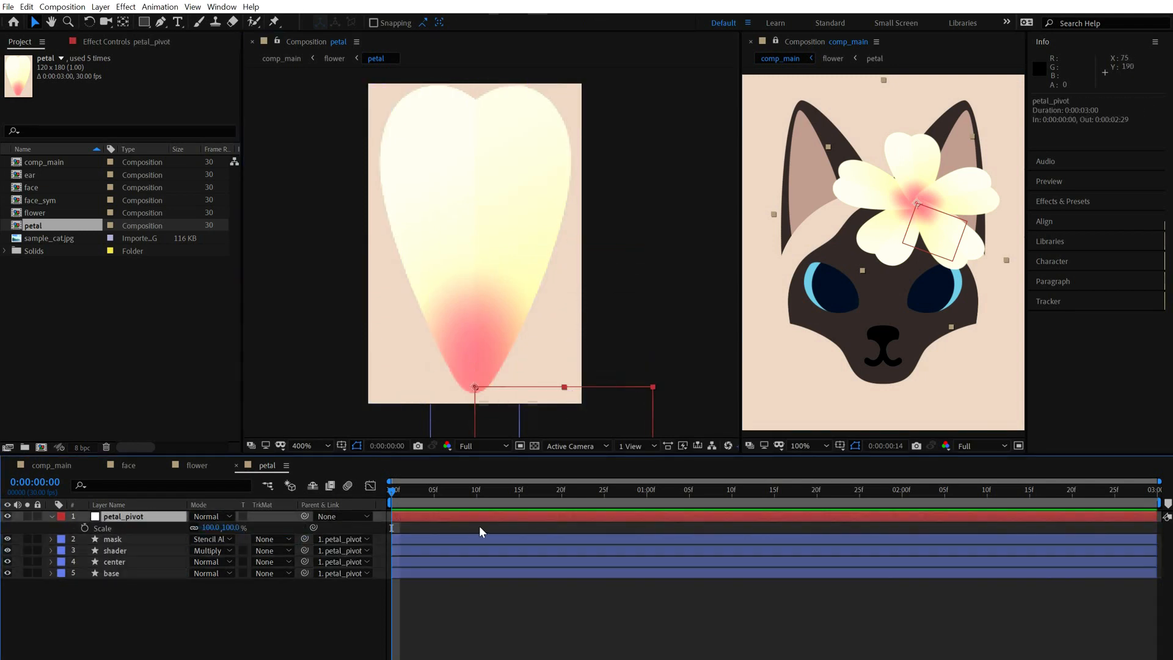
- Keyframe petal_pivot's vertical scale at 20% on frame 0 and 100% on frame 20, leaving the horizontal scale at 100%
text(20)
key(Return)
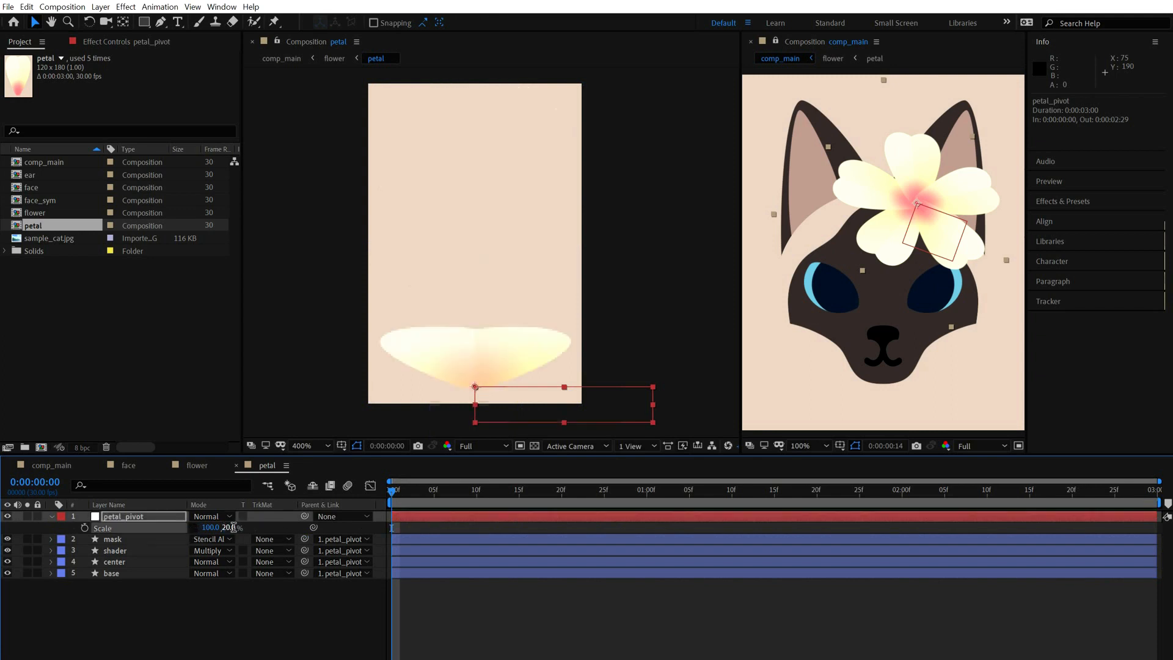
key(alt+shift+s)
key(shift+Page_Down)
key(shift+Page_Down)
click(230, 527)
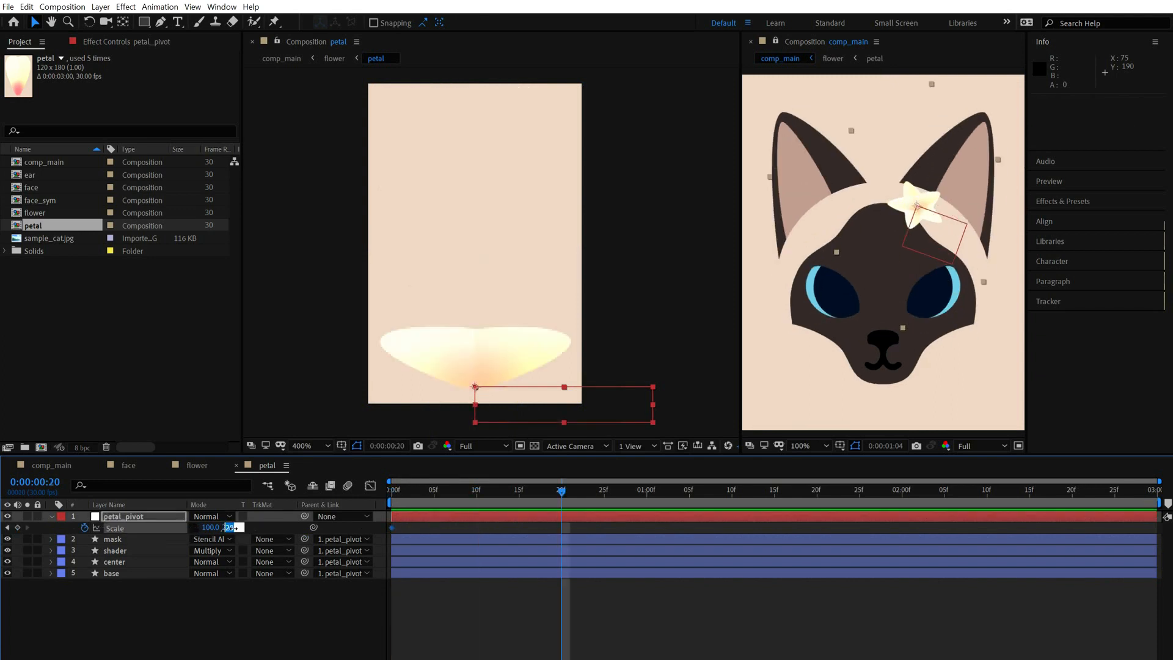
text(100)
key(Return)
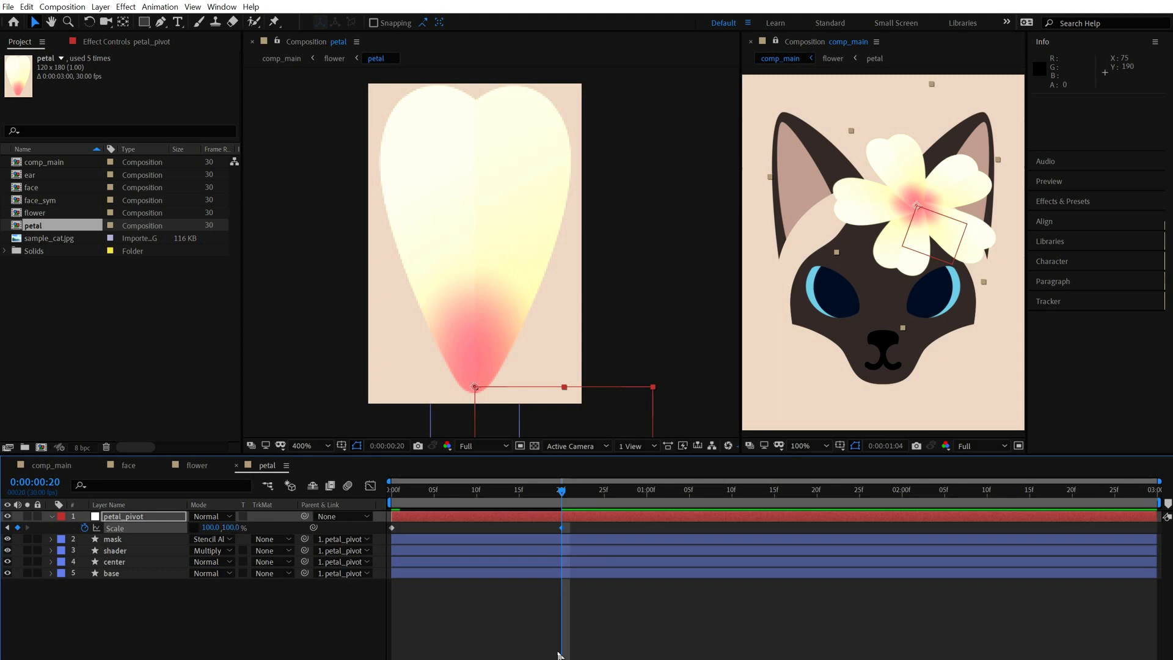
- Ease the final petal_pivot scale keyframe and move it to frame 12, previewing with the work area ending at frame 20
click(558, 655)
click(562, 526)
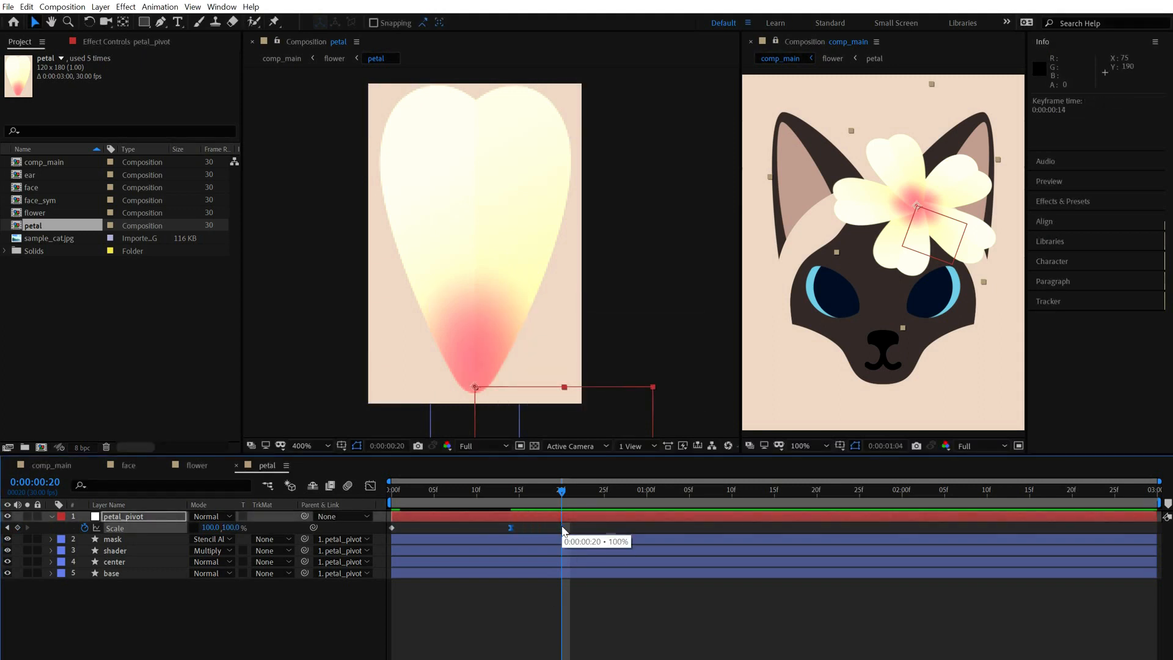
key(n)
key(space)
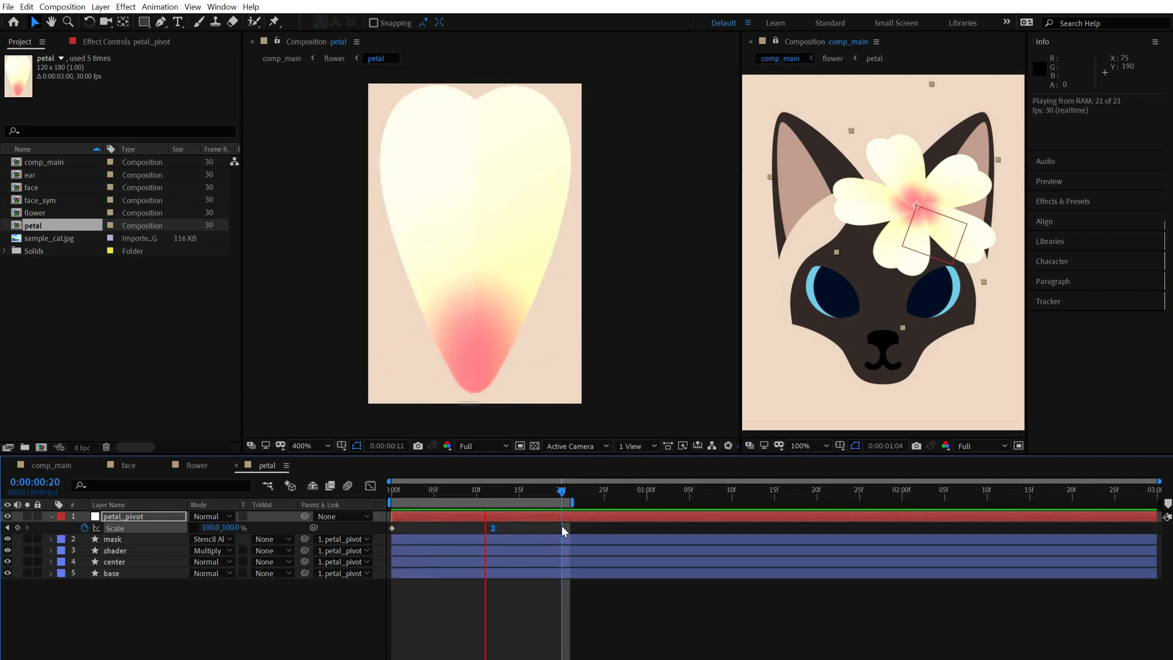
key(space)
key(comma)
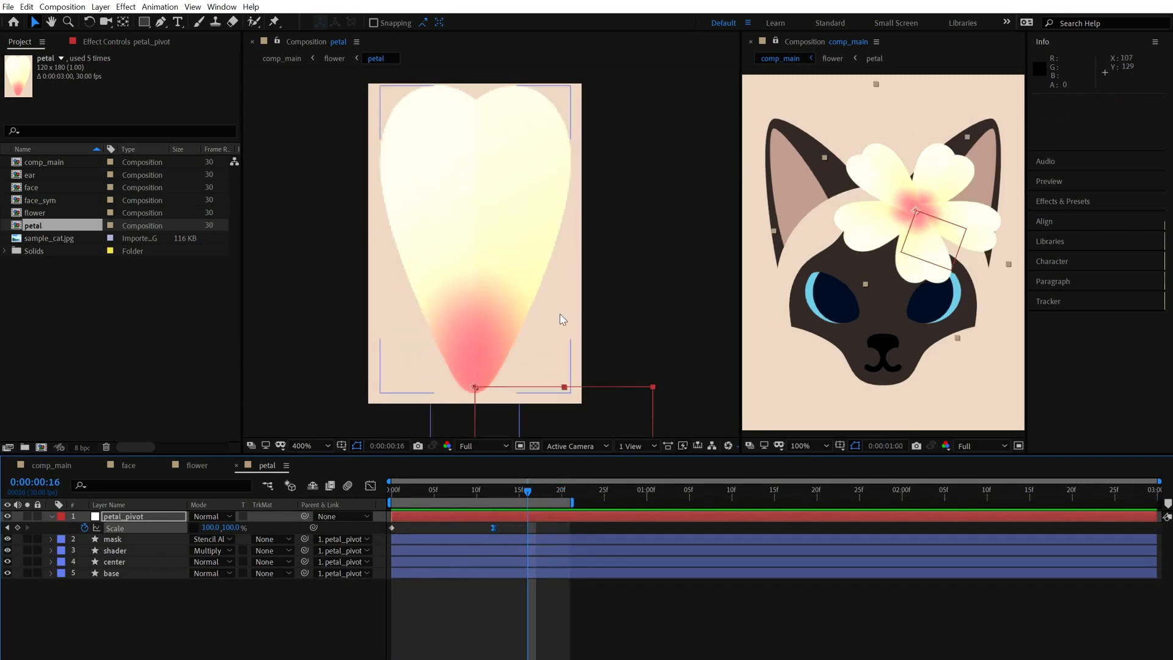
- Set the final petal_pivot scale keyframe's incoming velocity influence to 60% and preview the petal's growth
right_click(493, 527)
click(530, 659)
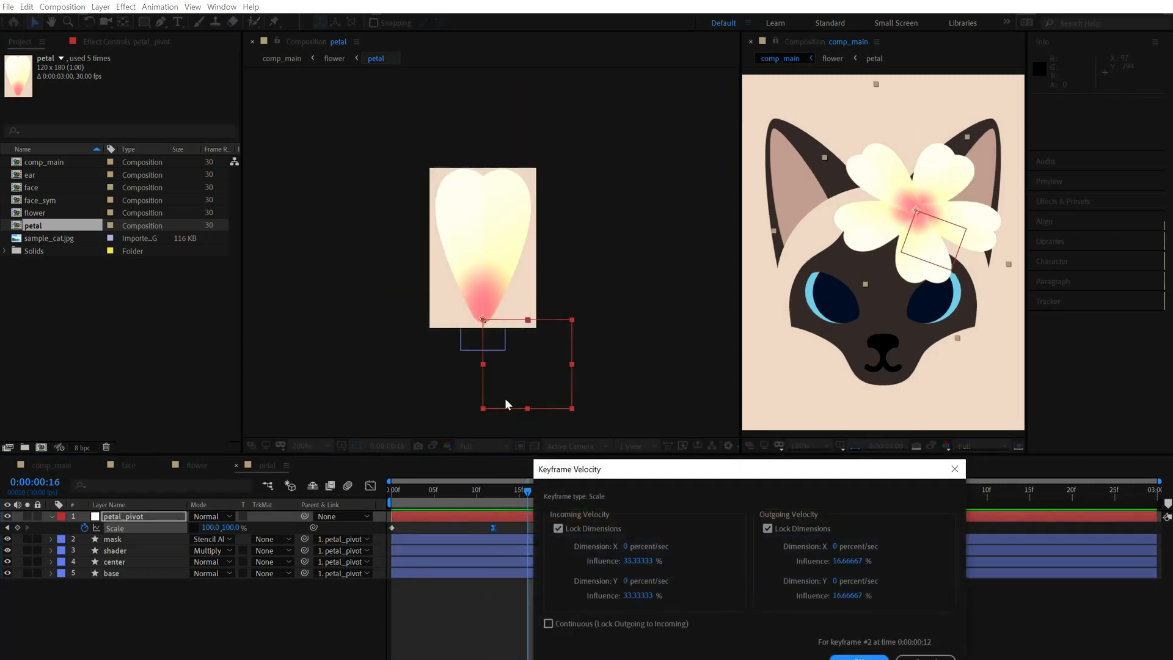
click(643, 561)
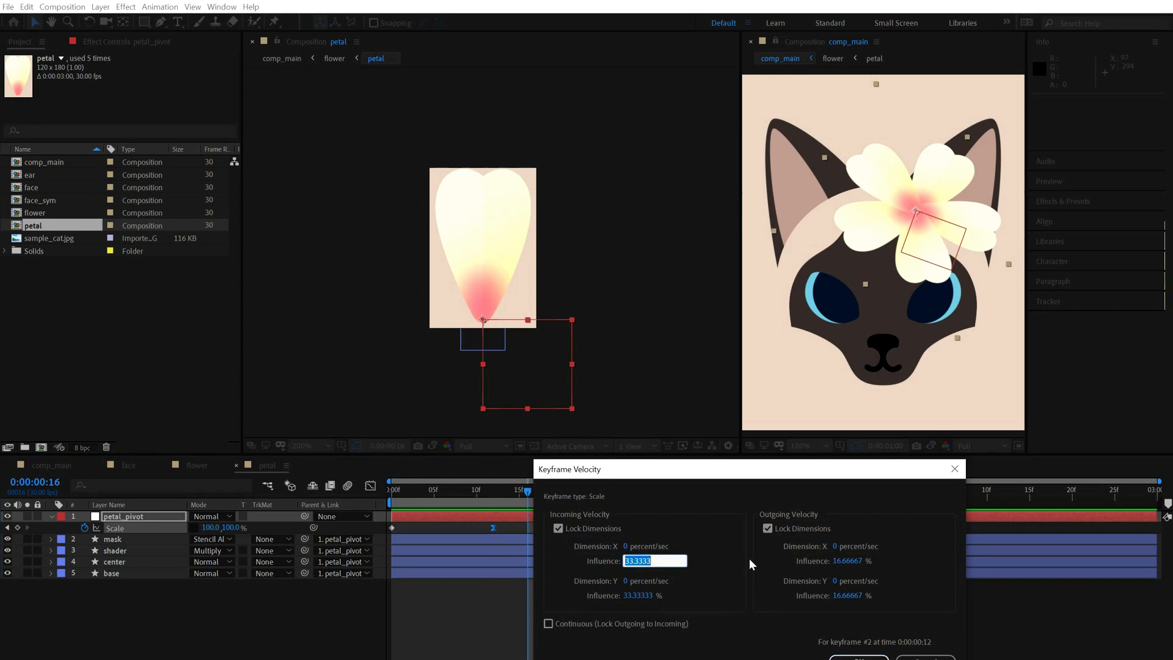
text(60)
key(Return)
key(space)
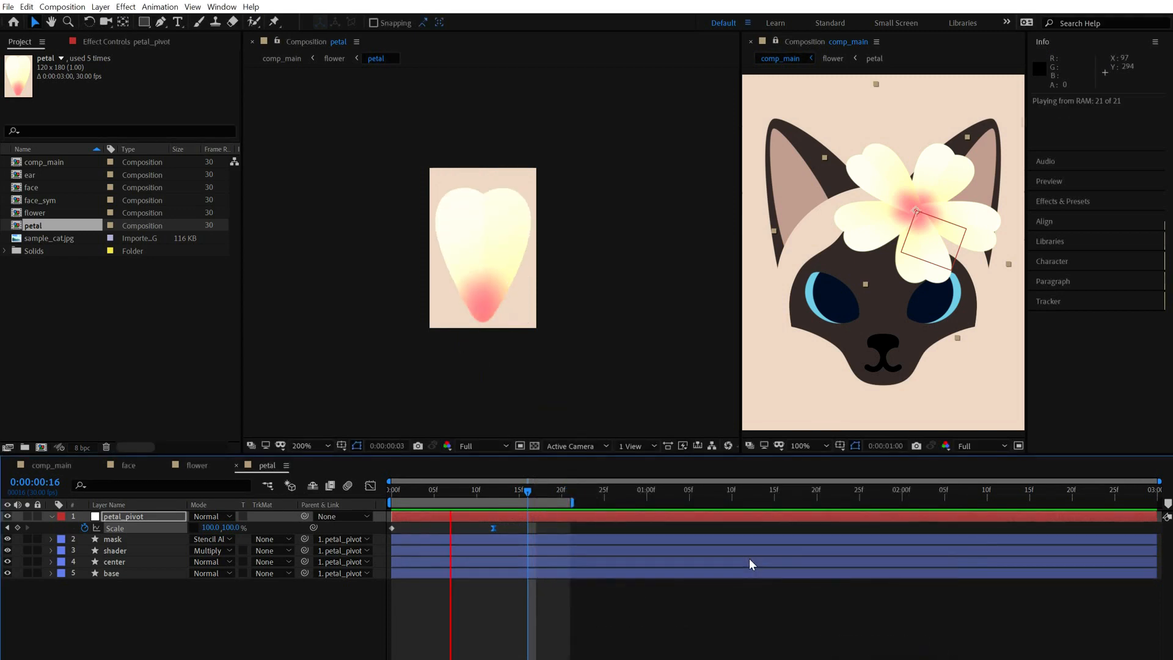
- Raise the final petal_pivot scale keyframe's incoming influence further and preview the flower in comp_main
right_click(493, 527)
click(532, 657)
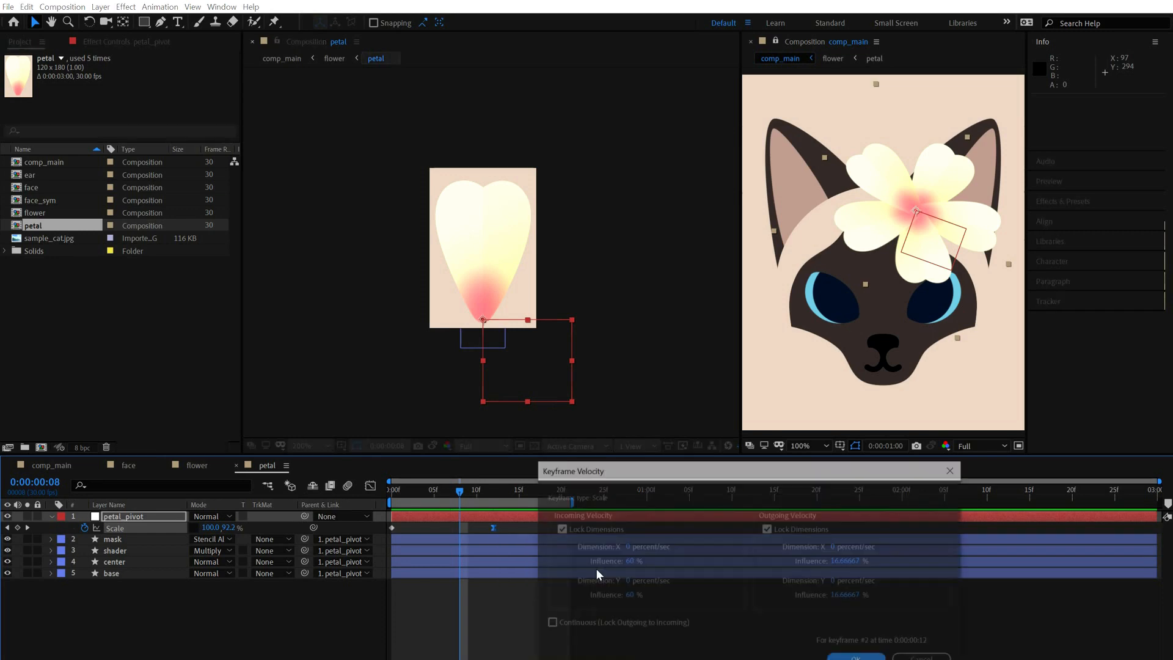
text(8)
key(Return)
key(space)
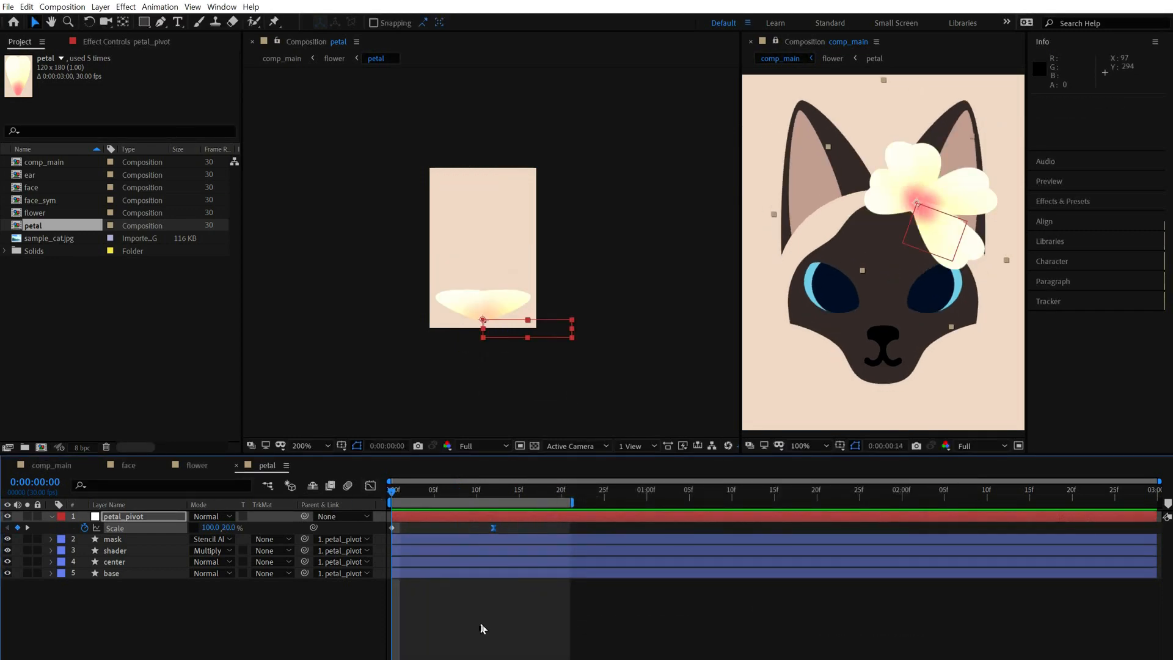
click(53, 466)
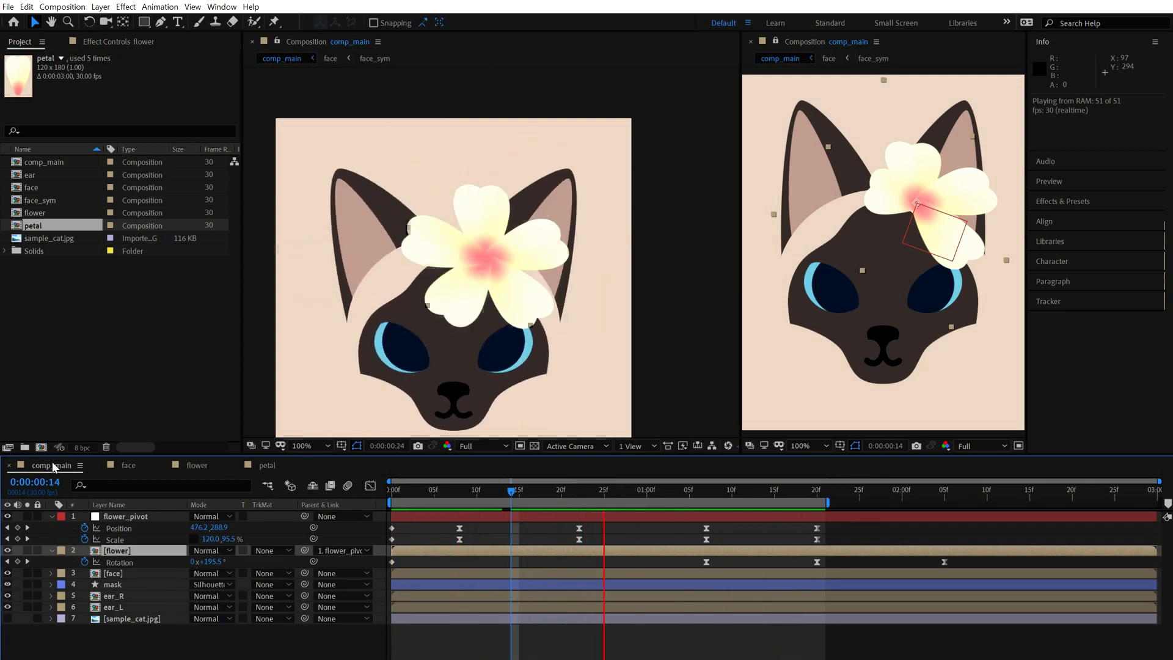
- Return to the petal composition at frame 0 and set its width to 160 px
click(267, 465)
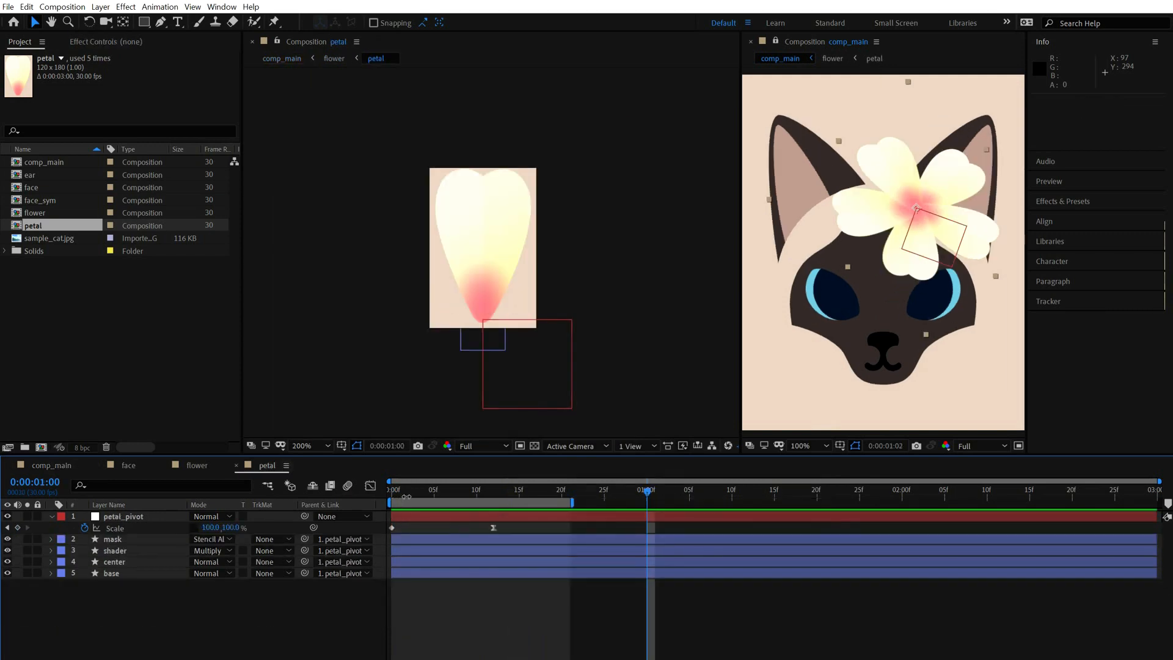
click(393, 492)
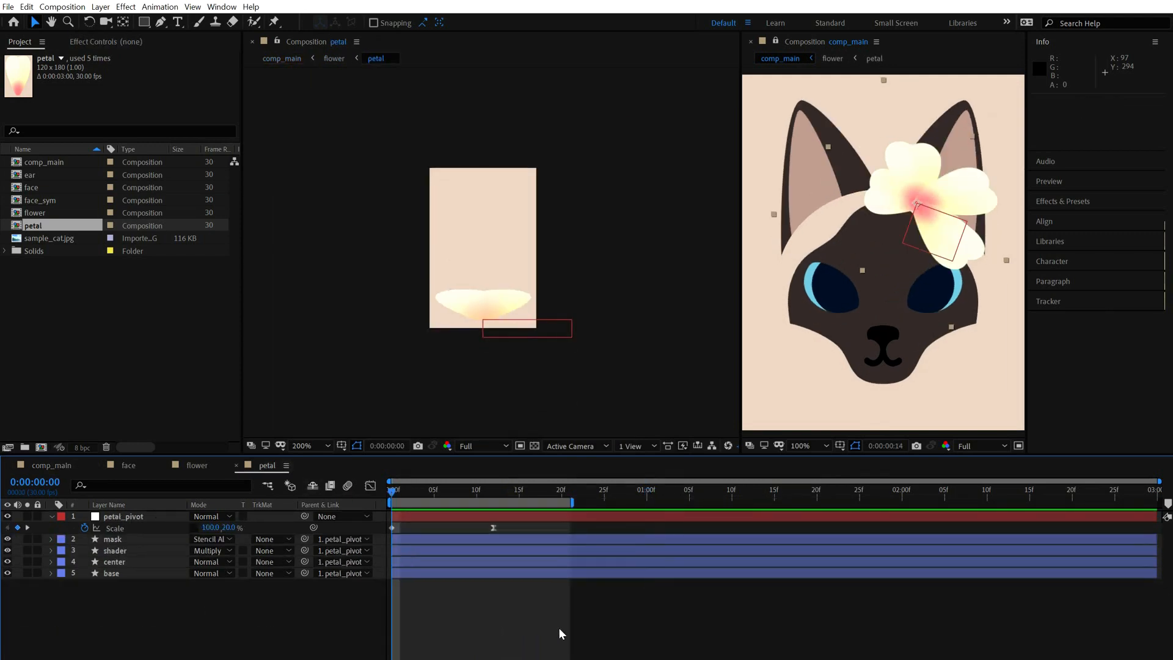
key(ctrl+k)
text(160)
key(Return)
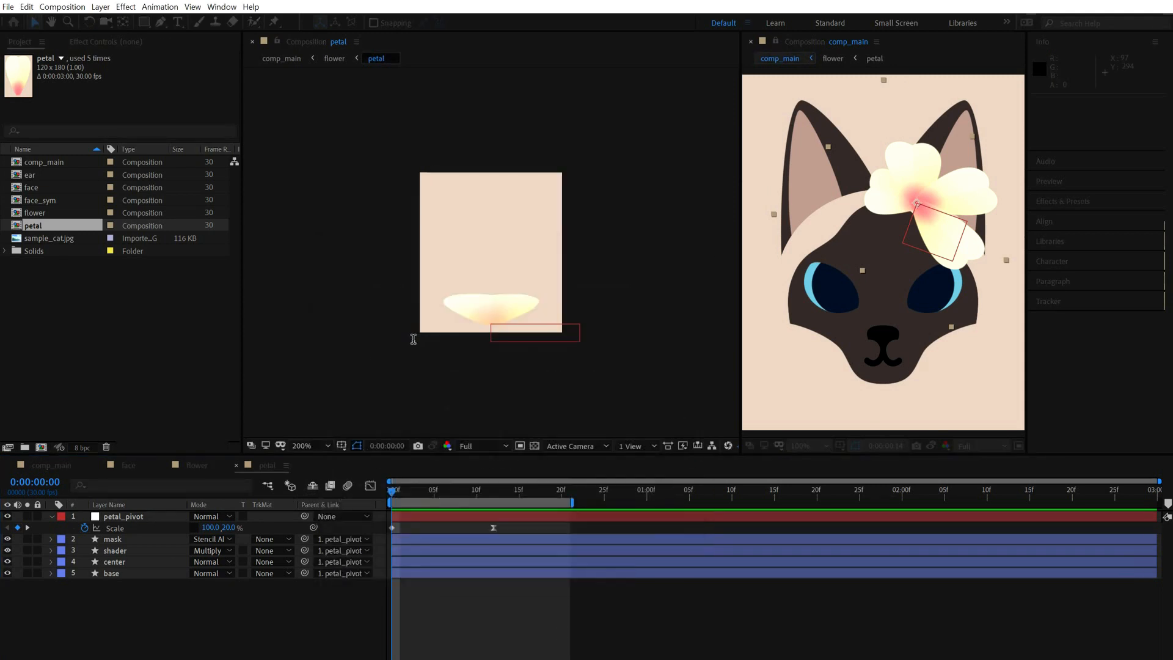
- Add an adjustment layer to the petal composition and apply the CC Bend It effect to it
right_click(223, 607)
mouse_move(275, 612)
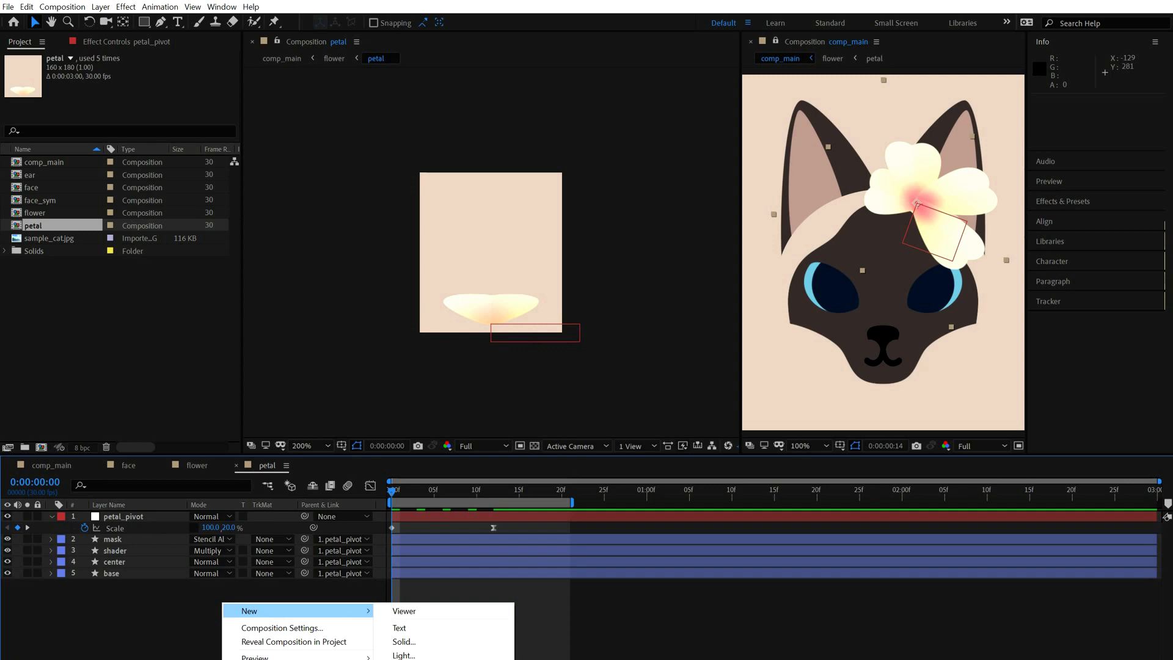
click(419, 659)
click(127, 8)
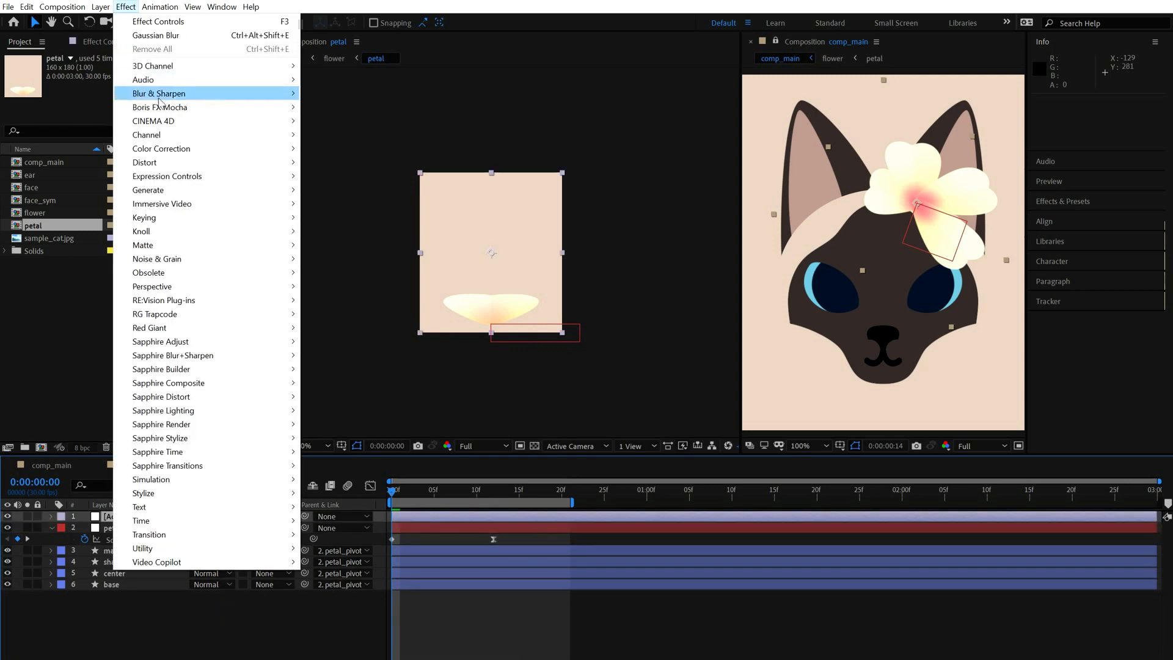
mouse_move(256, 162)
click(343, 190)
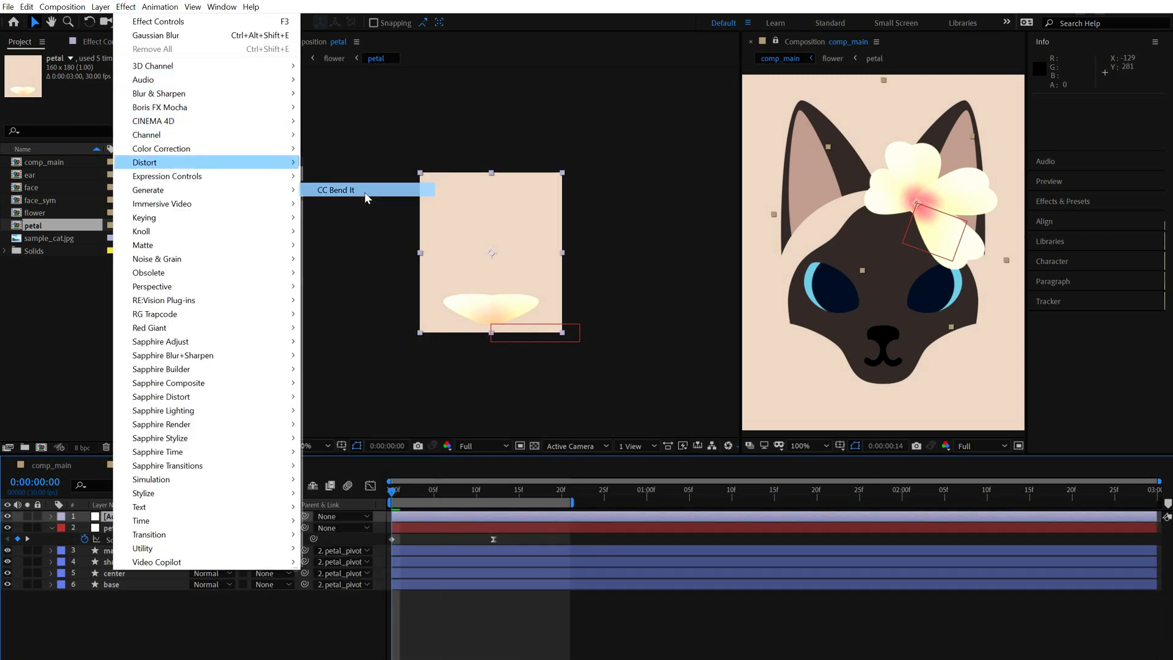
- Place CC Bend It's start point below the petal's base and end point at its tip, with Bend at 13
drag(457, 496, 548, 495)
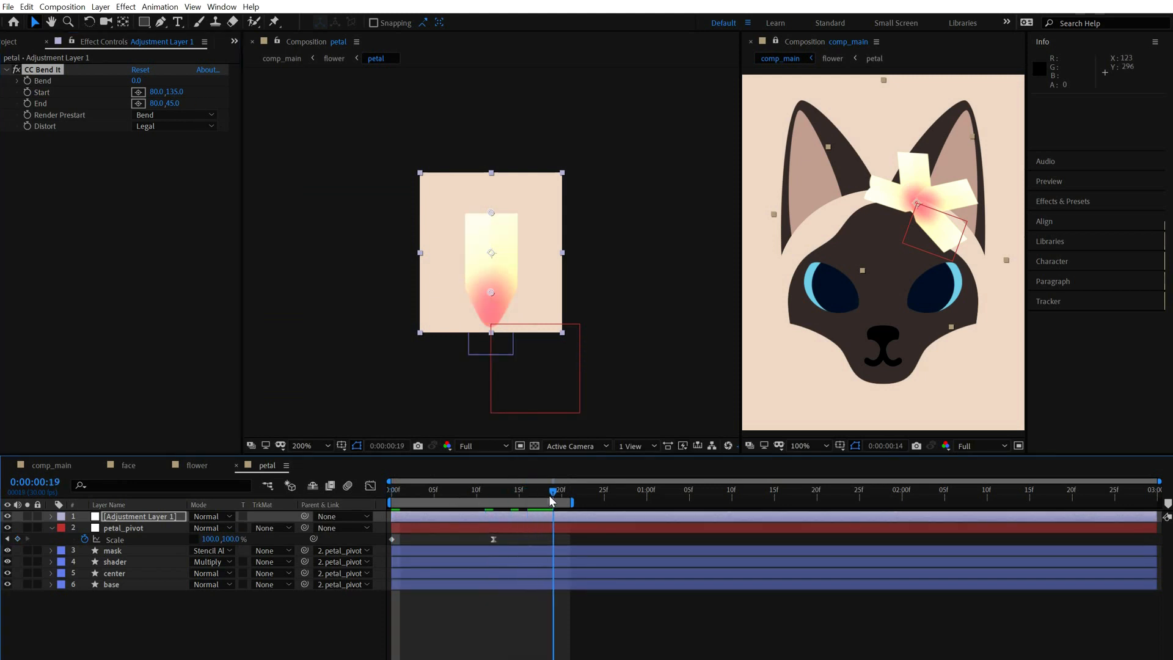
drag(482, 211, 479, 206)
drag(483, 194, 491, 172)
drag(490, 292, 491, 332)
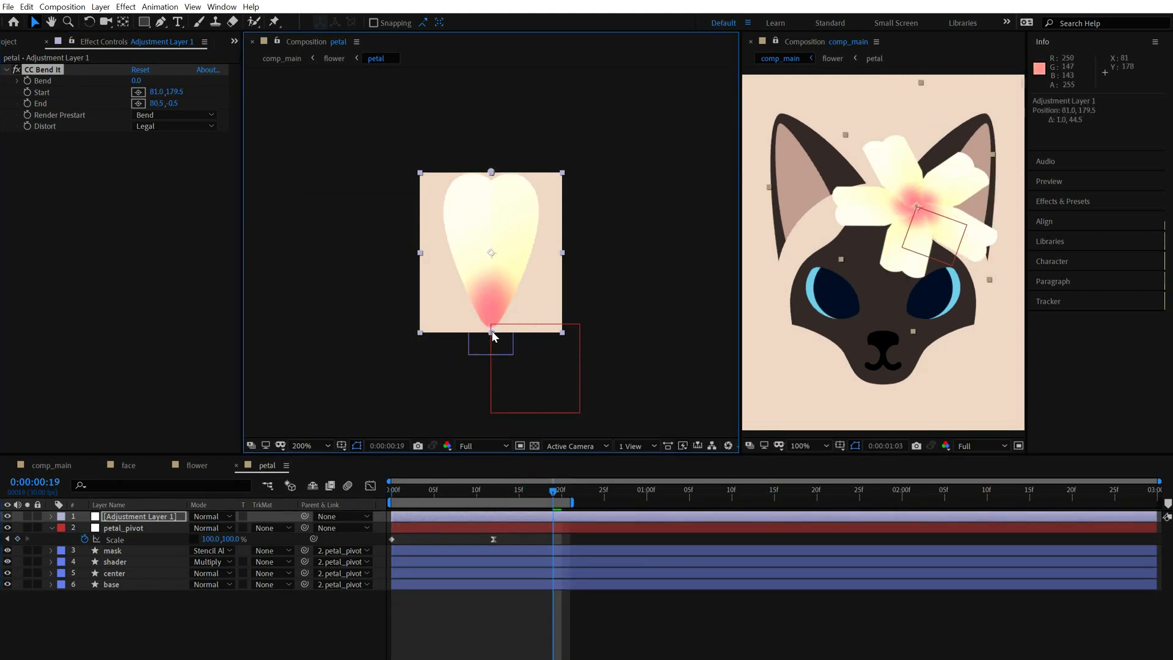
drag(135, 81, 142, 81)
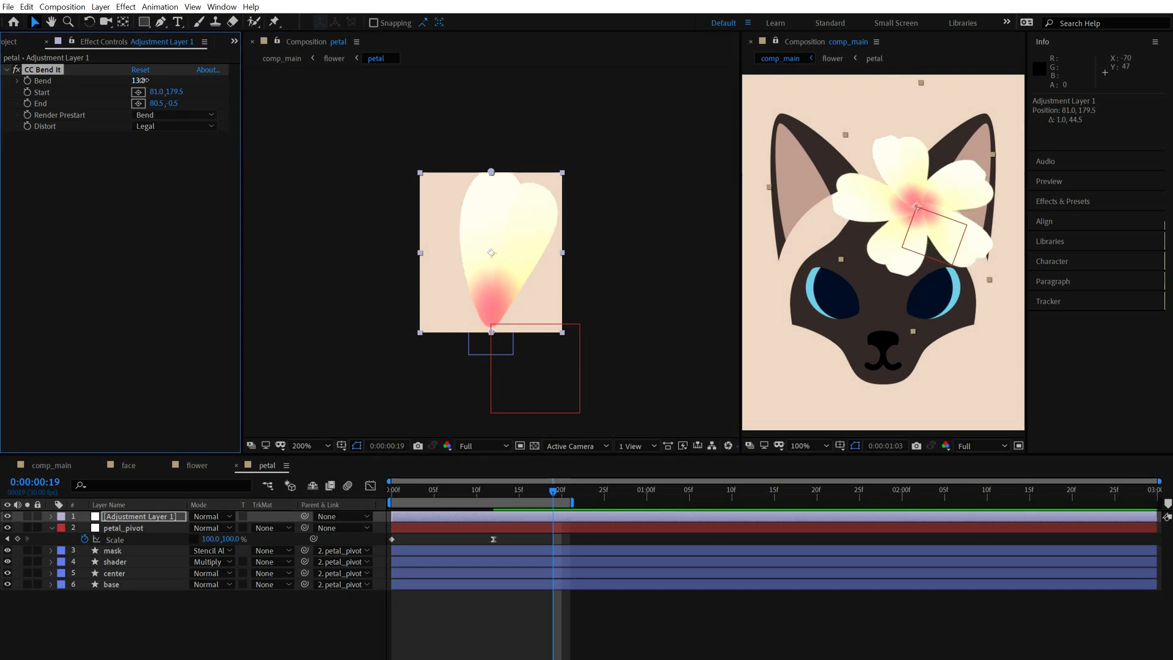
- Set the heights of both the petal composition and Adjustment Layer 1 to 200 px
key(ctrl+k)
click(404, 359)
text(200)
key(Return)
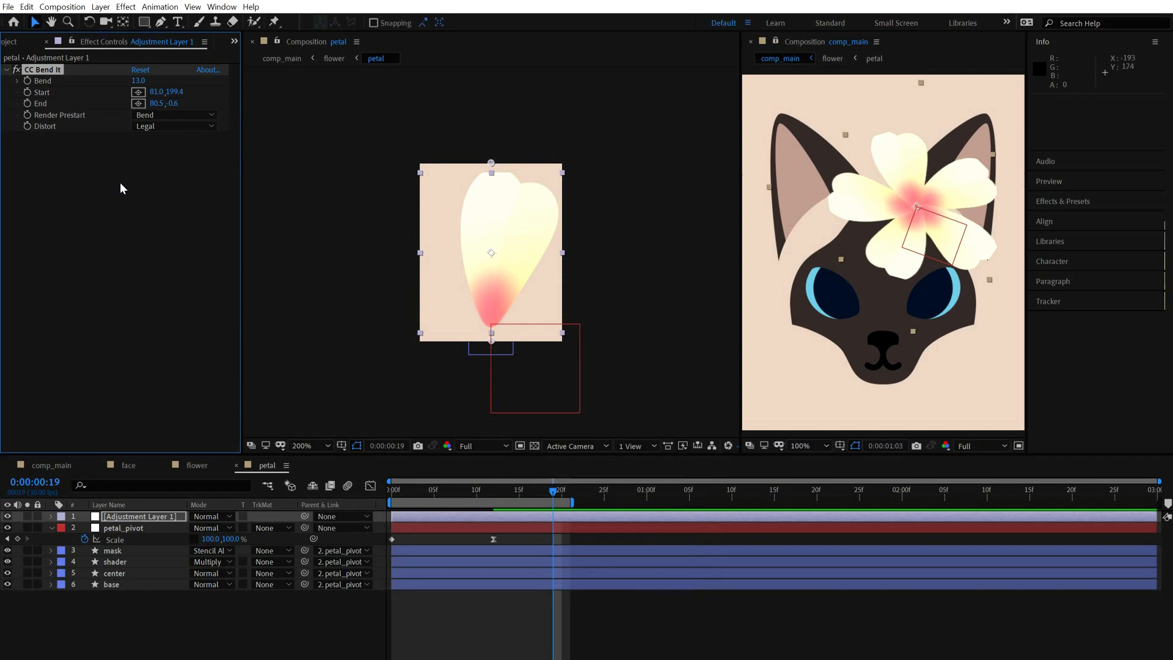
key(ctrl+shift+y)
click(646, 339)
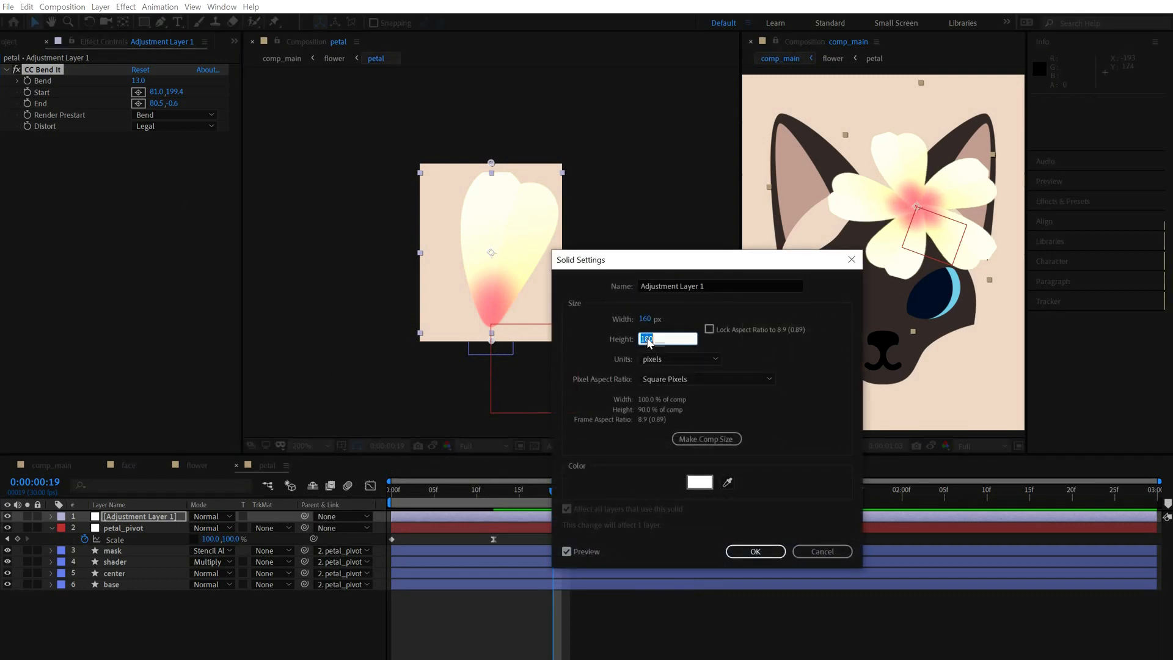
text(200)
key(Return)
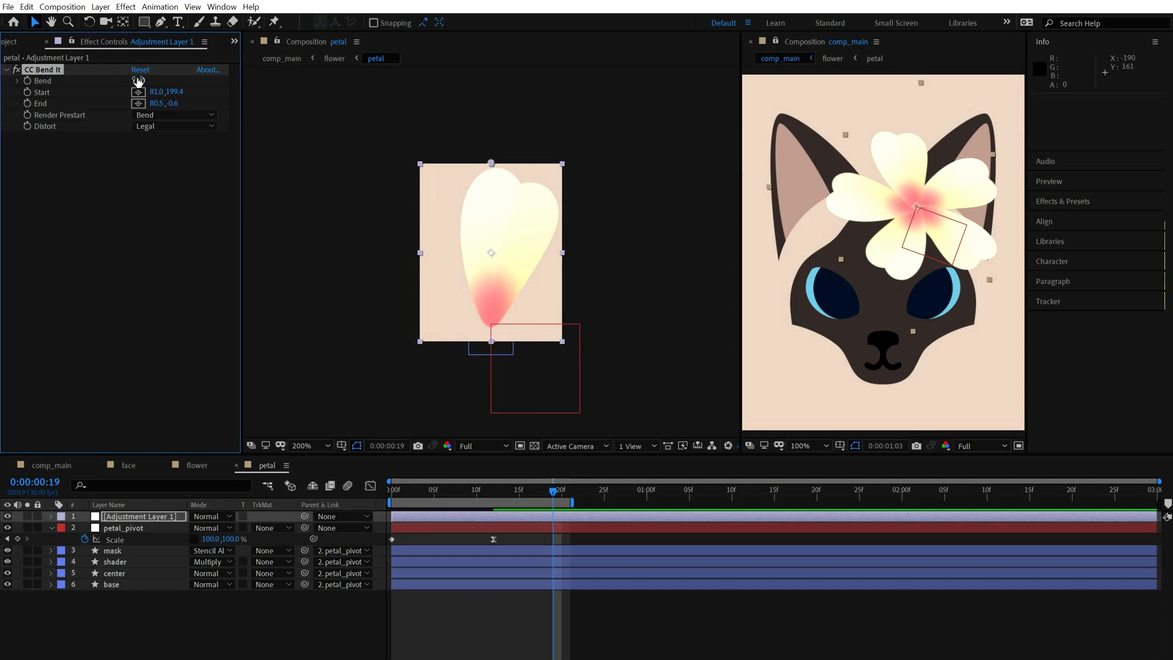
- Raise CC Bend It's Bend to 28 and set the petal composition's width to 240 px
drag(139, 80, 148, 79)
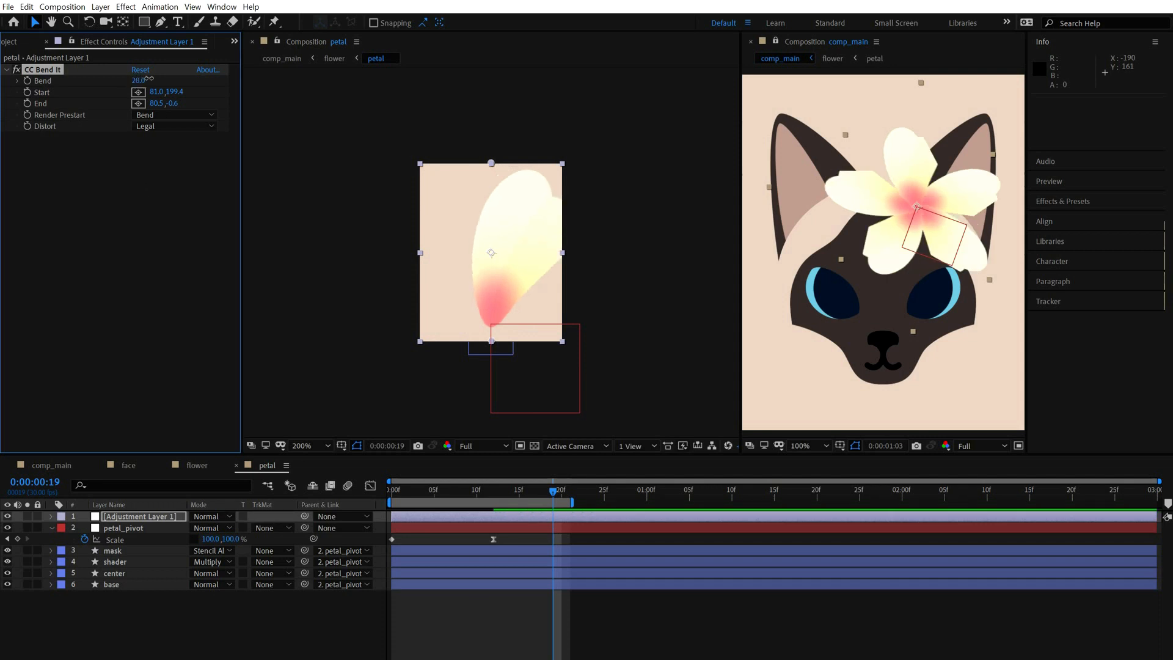
key(ctrl+k)
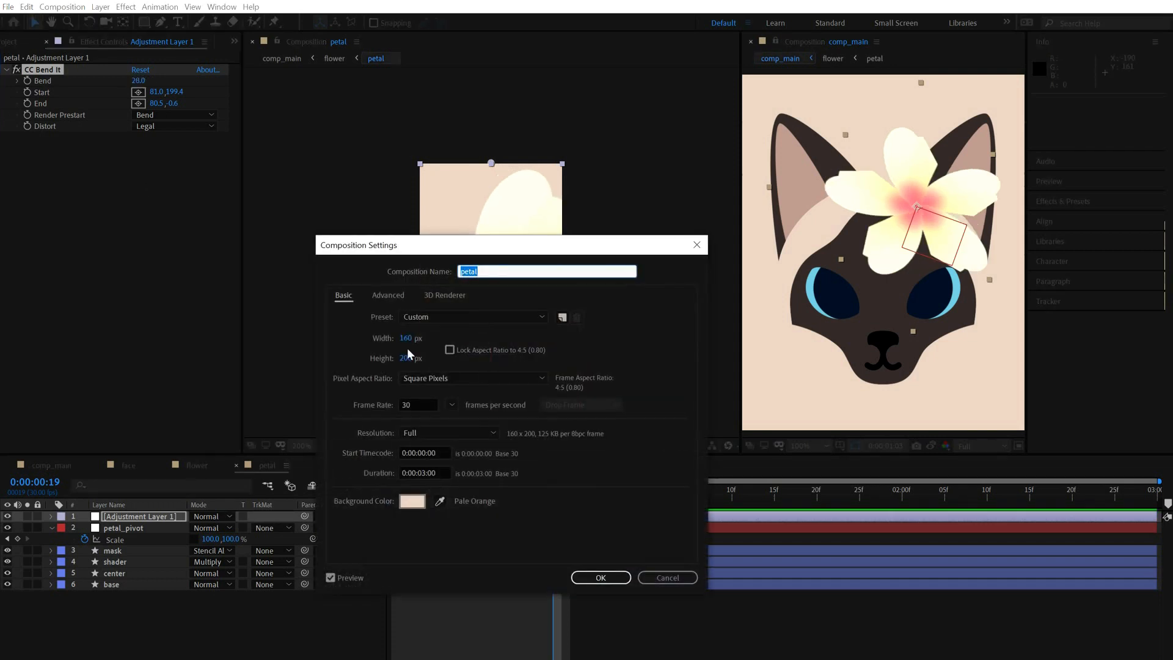
click(406, 357)
key(shift+Tab)
text(240)
key(Return)
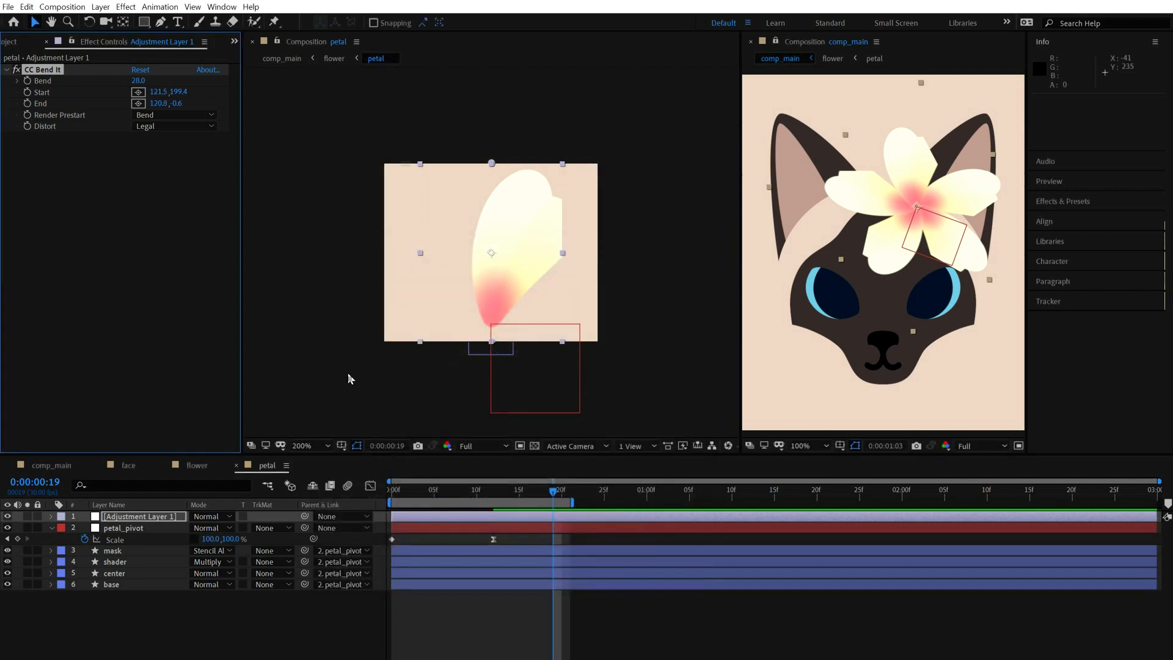
- Match Adjustment Layer 1 to the composition size, then test the petal with a Bend of 39
key(ctrl+shift+y)
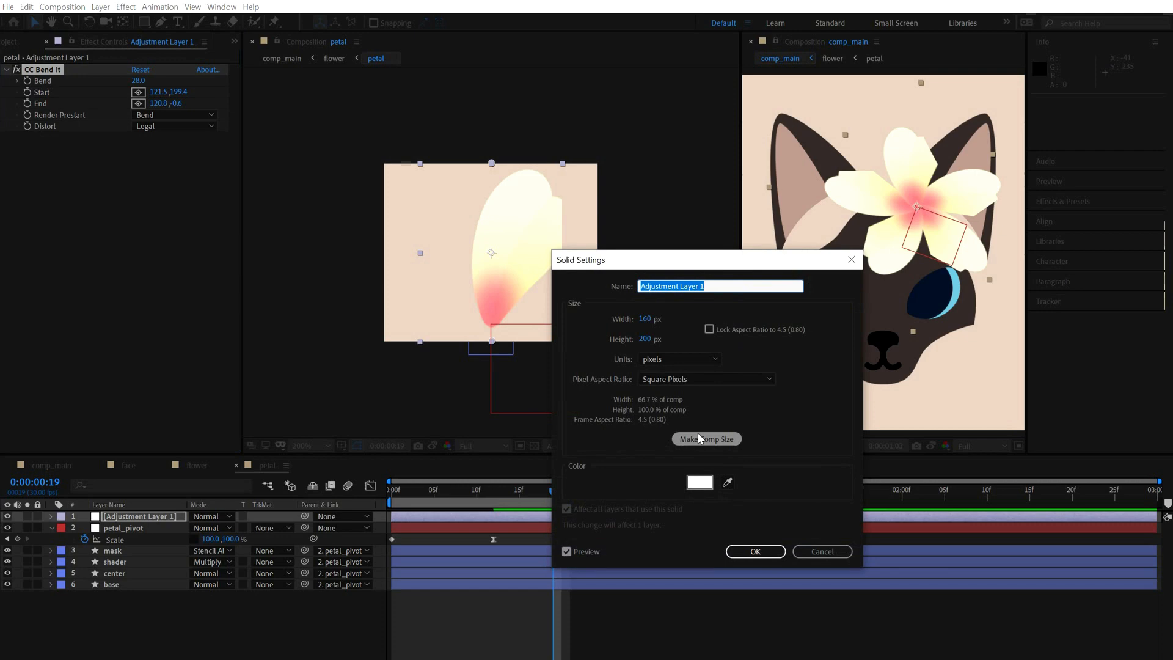
click(698, 433)
click(755, 551)
drag(137, 81, 144, 82)
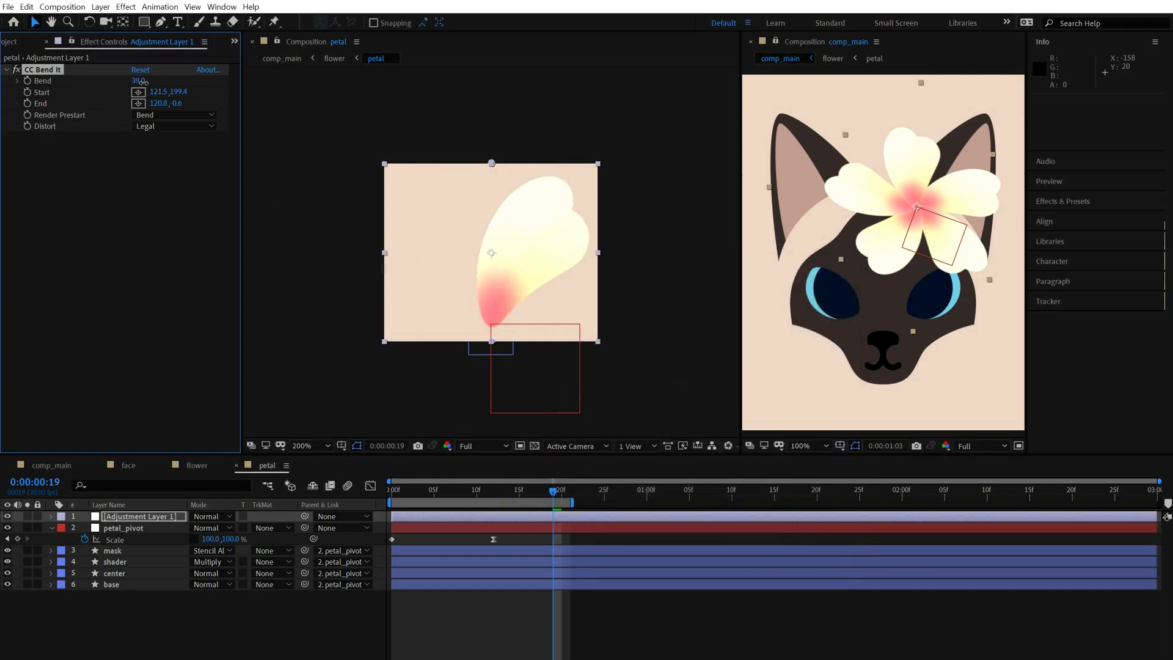
key(space)
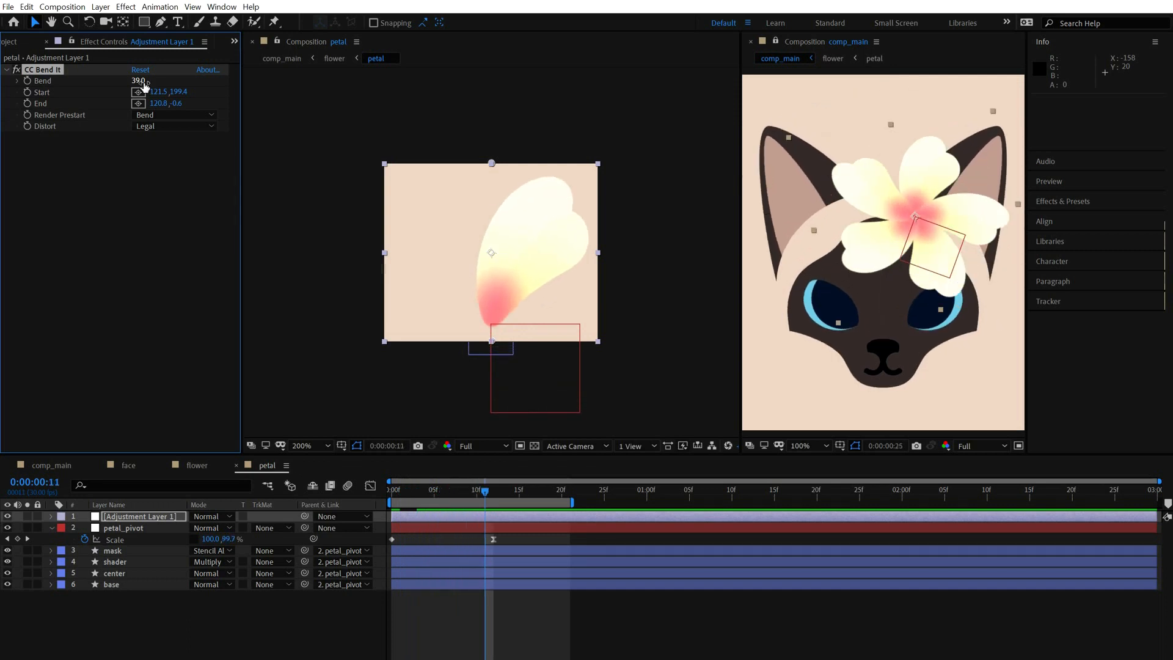
- Keyframe CC Bend It's Bend at -60 on frame 0 and 20 on frame 8, after trying -20
text(-20)
key(Return)
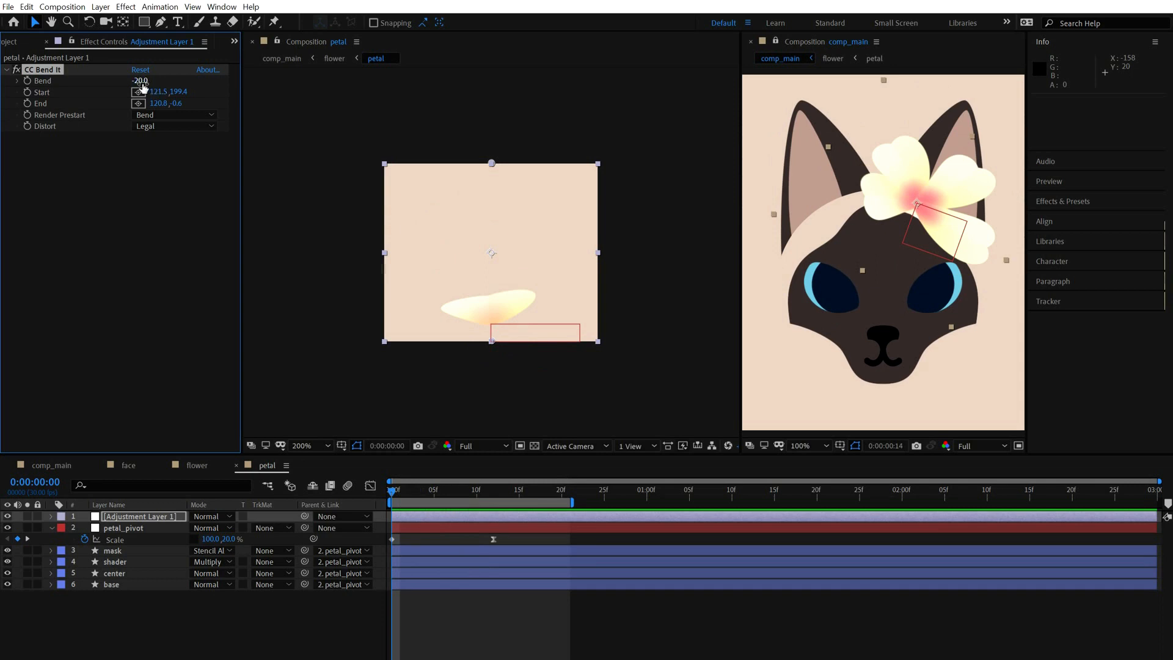
text(-60)
key(Return)
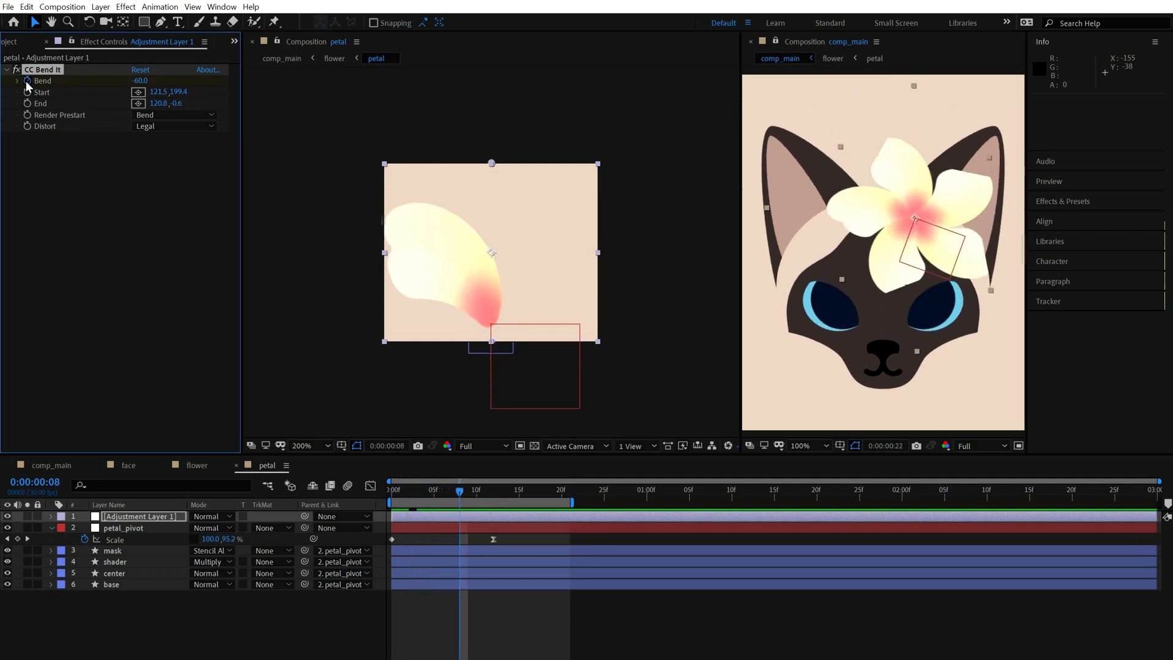
click(139, 81)
text(20)
key(Return)
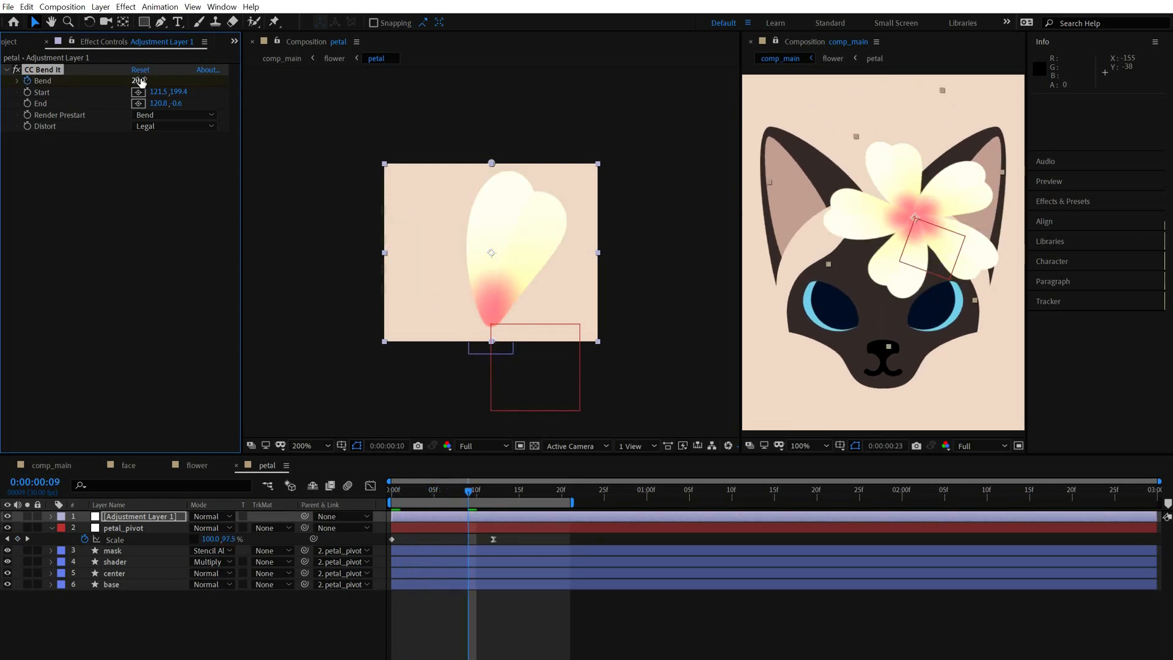
- Keyframe CC Bend It's Bend at 0 on frame 20, ease the later Bend keyframes, and preview the petal
key(Page_Down)
click(140, 81)
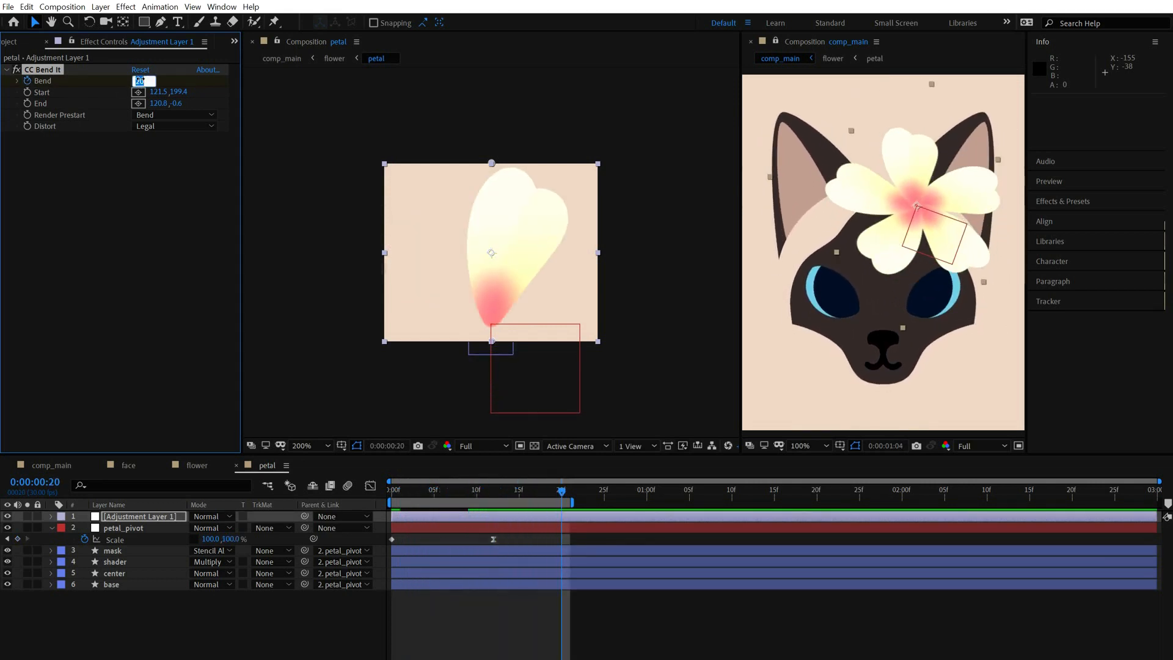
text(0)
key(Return)
key(u)
drag(452, 536, 568, 546)
key(F9)
click(586, 626)
key(space)
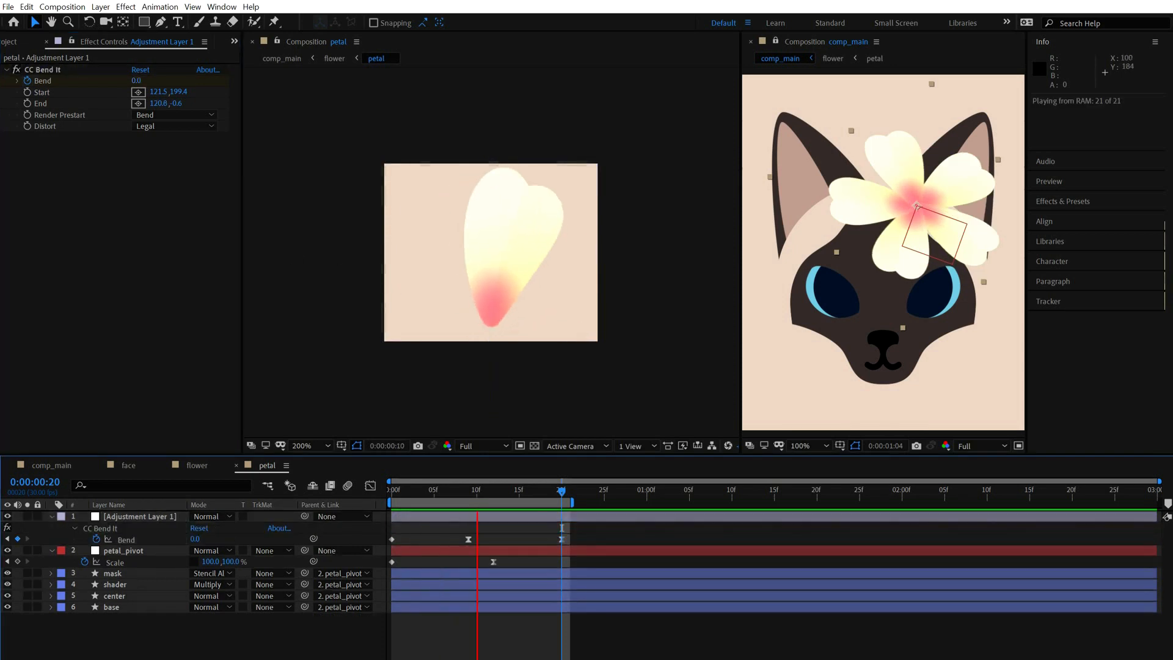
- Move the middle Bend keyframe to frame 10 and preview the petal
key(space)
click(468, 539)
click(477, 492)
drag(469, 539, 477, 538)
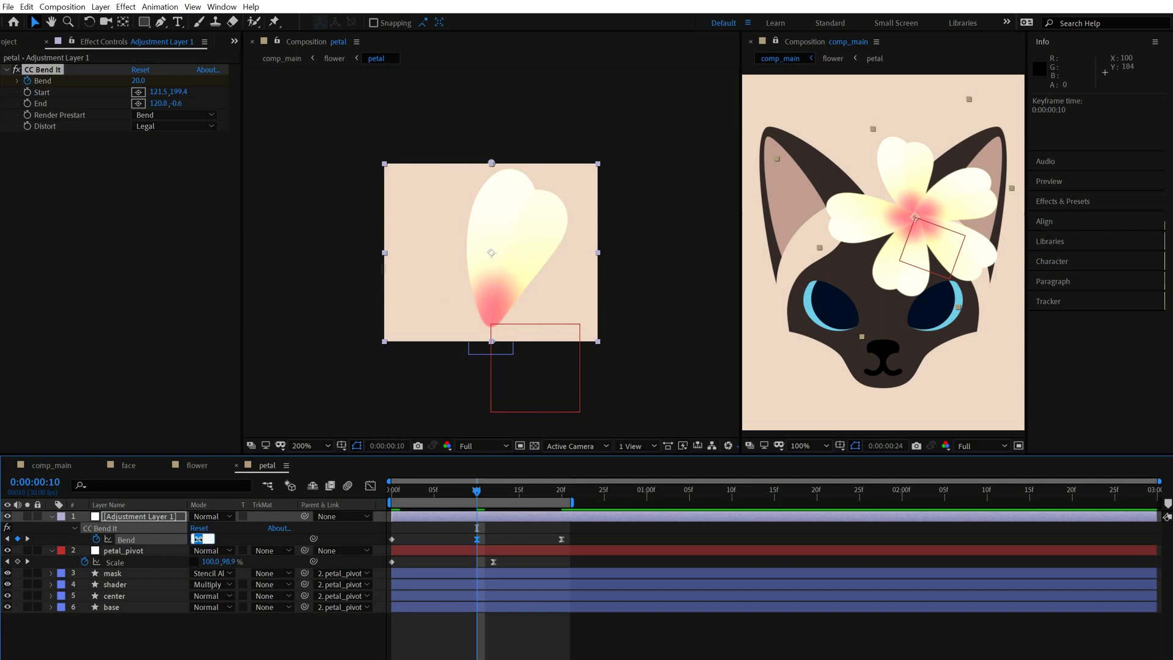
key(space)
key(space)
- Keyframe petal_pivot's Rotation at -10° on frame 0 and preview the motion
key(Home)
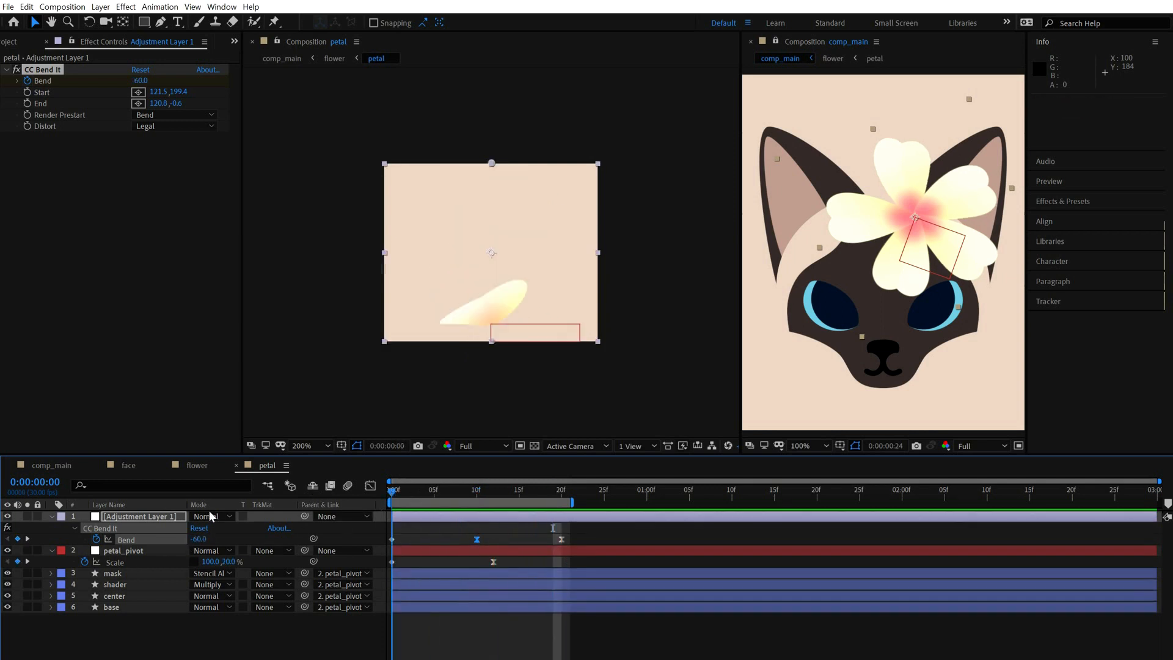
click(146, 550)
drag(482, 493, 339, 493)
key(shift+r)
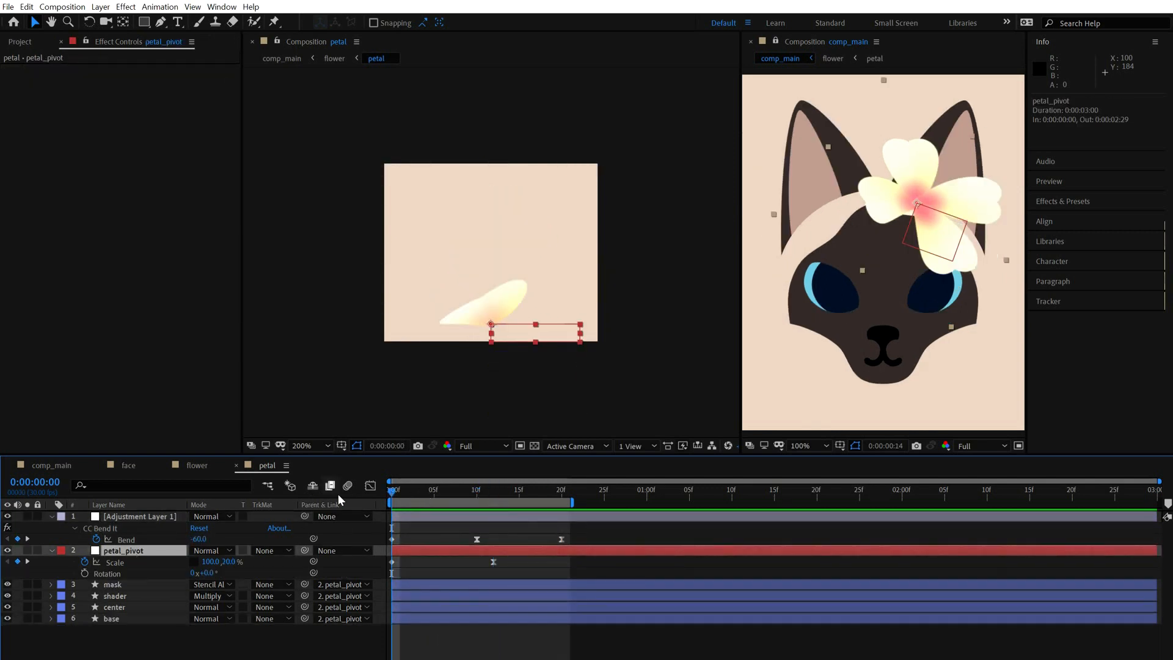
key(alt+shift+r)
key(shift+KP_Subtract)
key(shift+KP_Subtract)
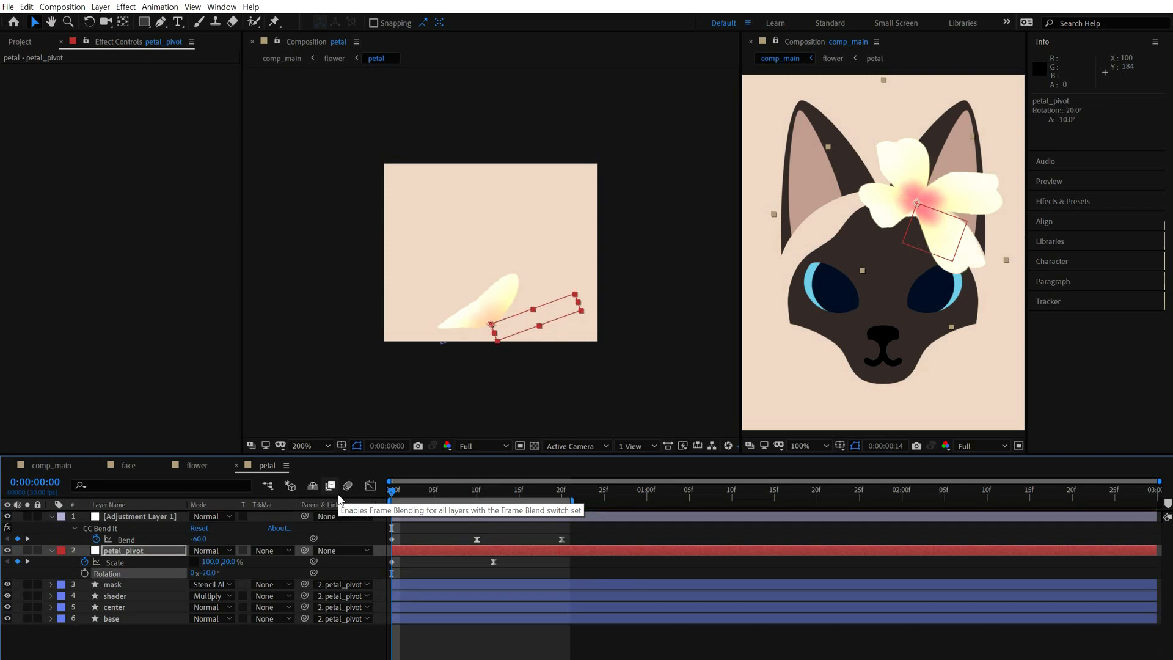
key(shift+KP_Add)
key(space)
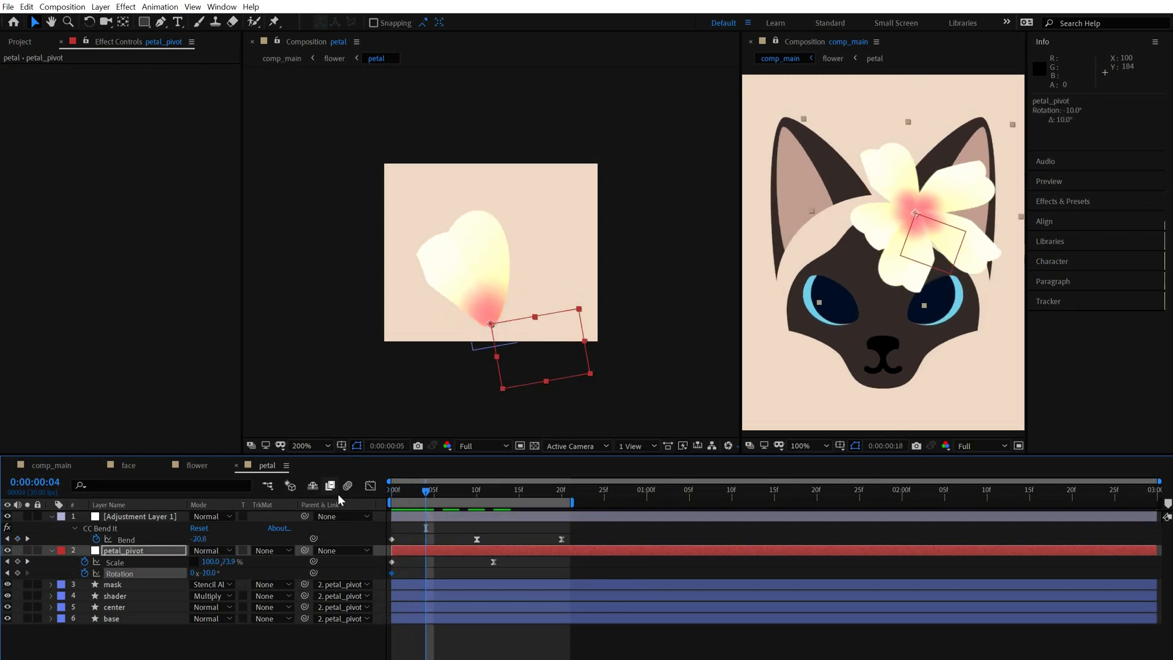
- Keyframe petal_pivot's Rotation at 10° on frame 12 and preview the swing
key(space)
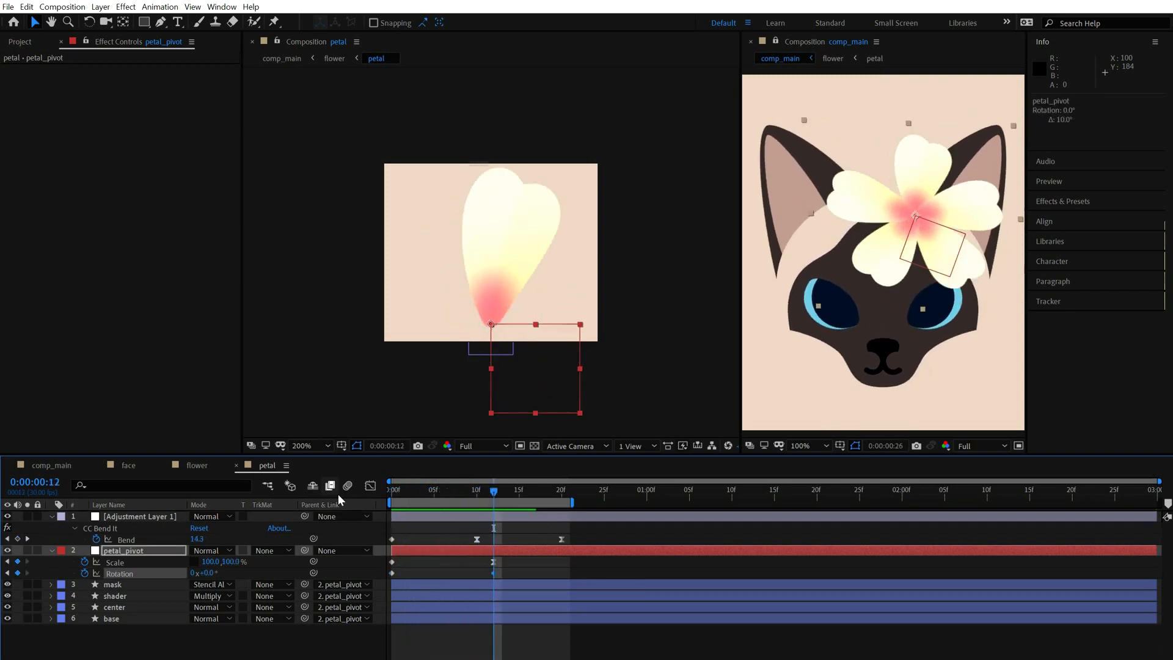
key(shift+KP_Add)
key(shift+KP_Add)
key(space)
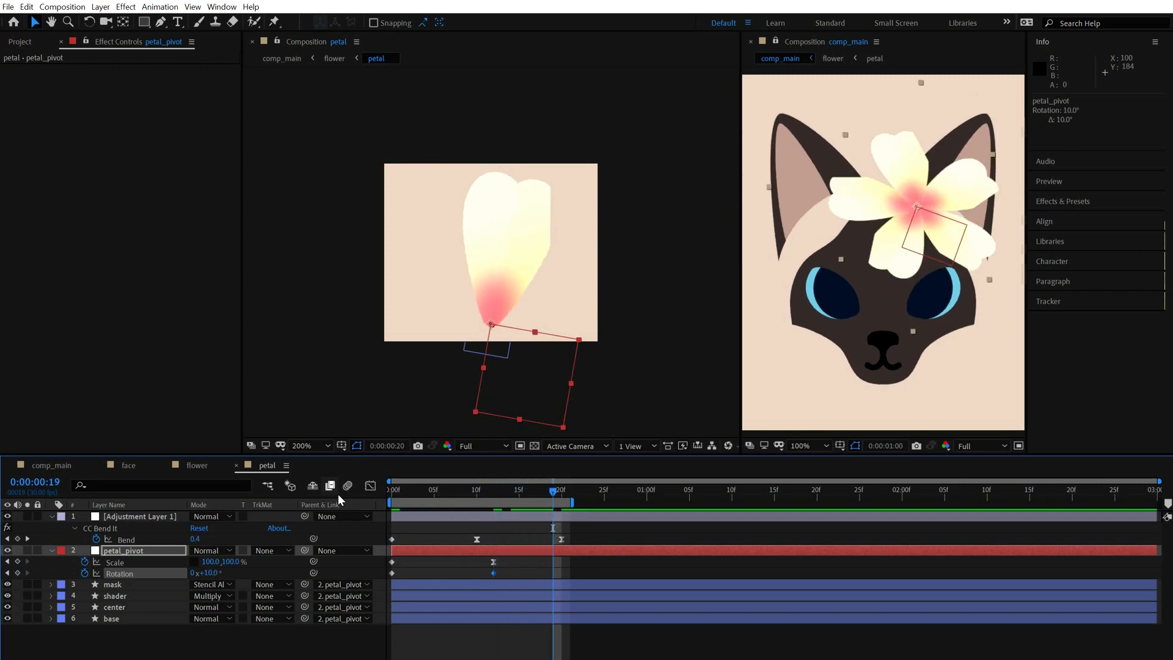
key(space)
- Keyframe petal_pivot's Rotation at 0° on frame 20 and move its 10° keyframe to frame 10
click(211, 571)
text(0)
key(Return)
drag(493, 573, 477, 573)
key(space)
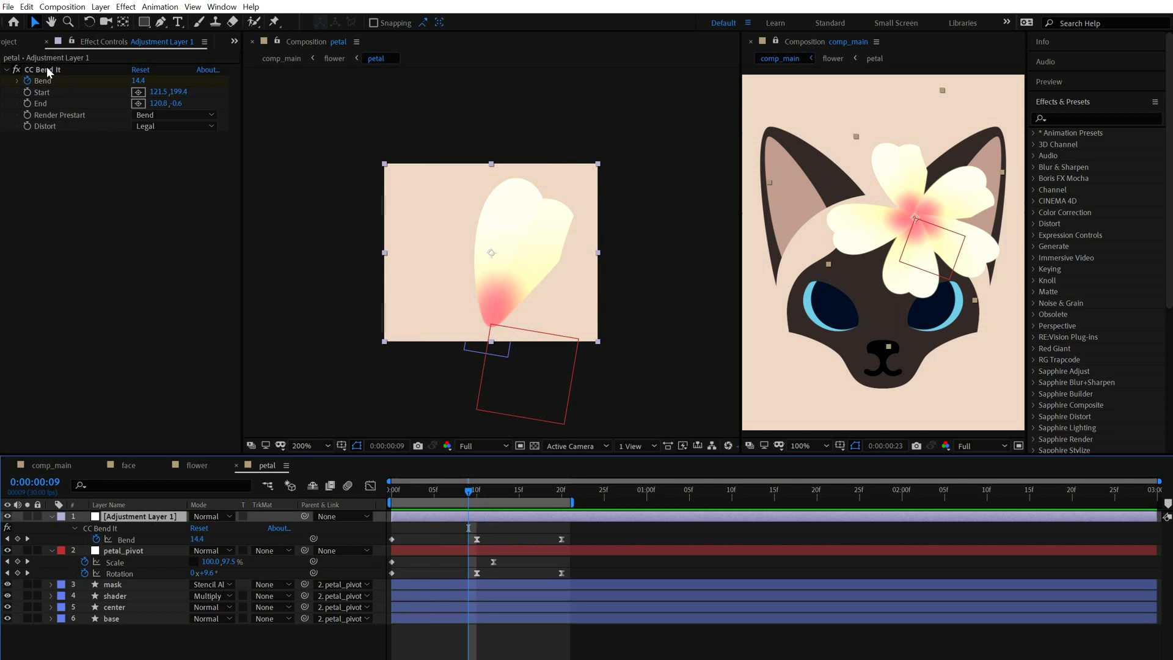
- Move CC Bend It's End point above the petal to about 119.8, -29.1 and preview the bend
click(49, 70)
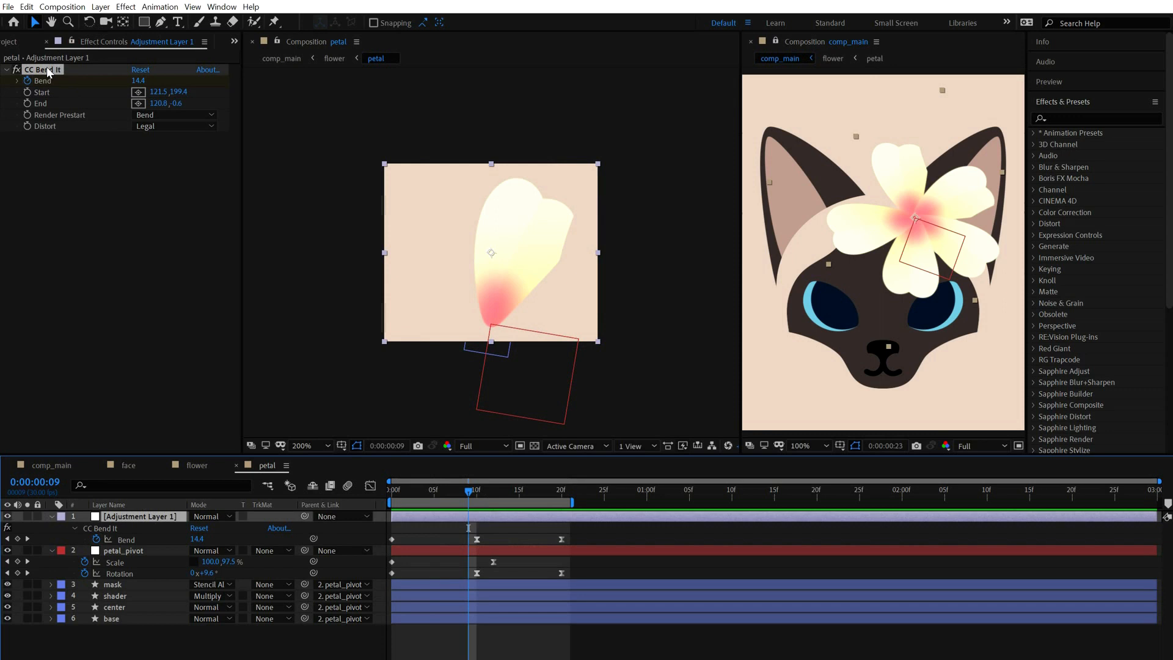
drag(492, 164, 491, 155)
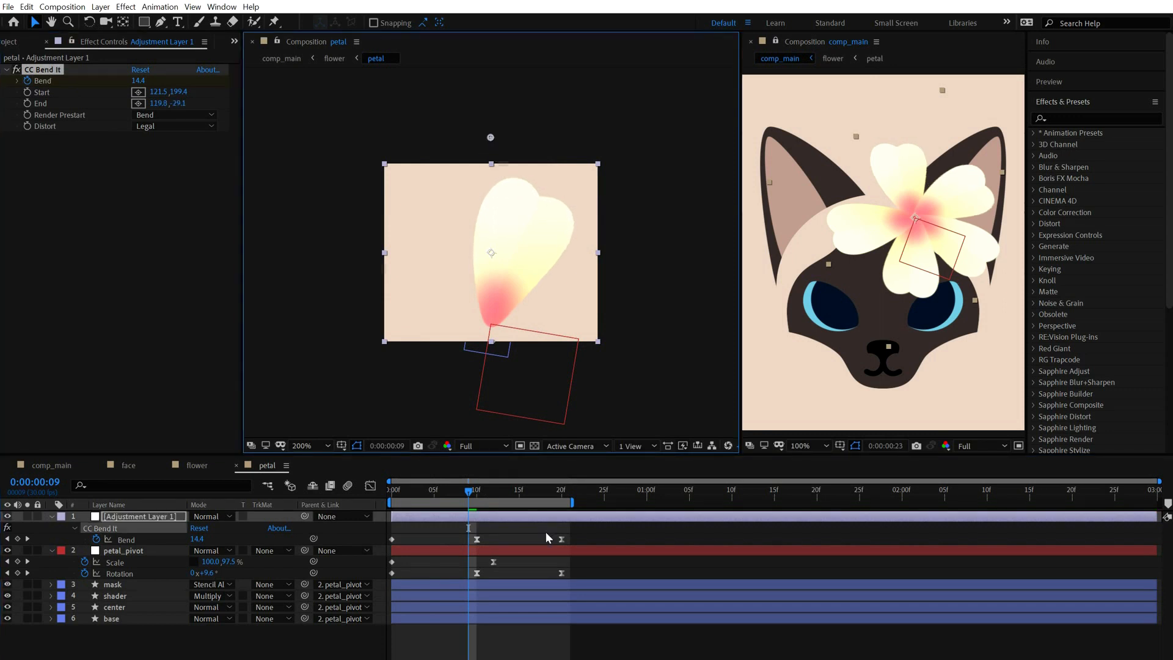
key(space)
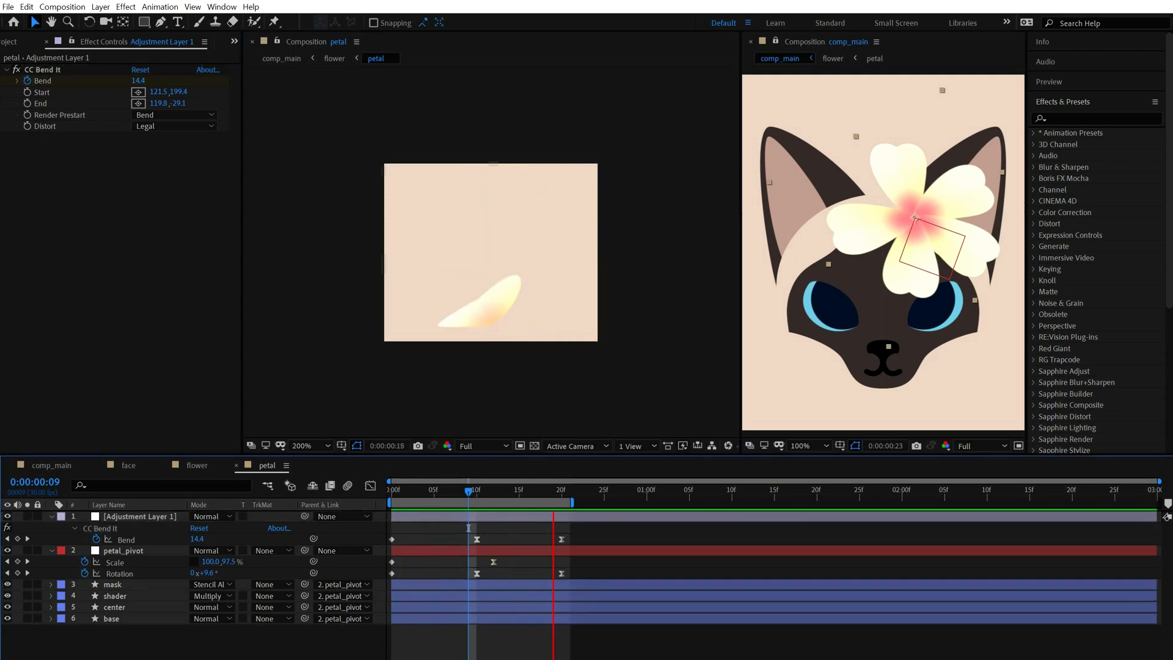
- Shift petal_pivot's last two Rotation keyframes two frames earlier, to frames 8 and 18, and preview
mouse_move(426, 491)
mouse_down()
mouse_move(392, 493)
mouse_move(408, 493)
mouse_up()
click(143, 562)
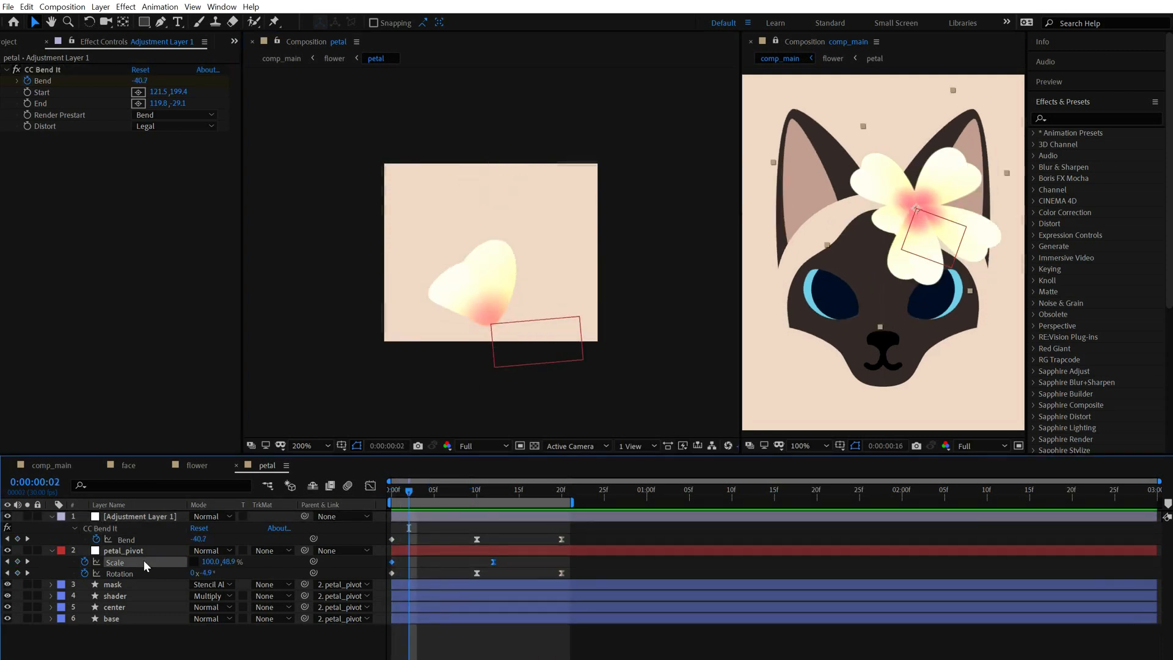
click(139, 539)
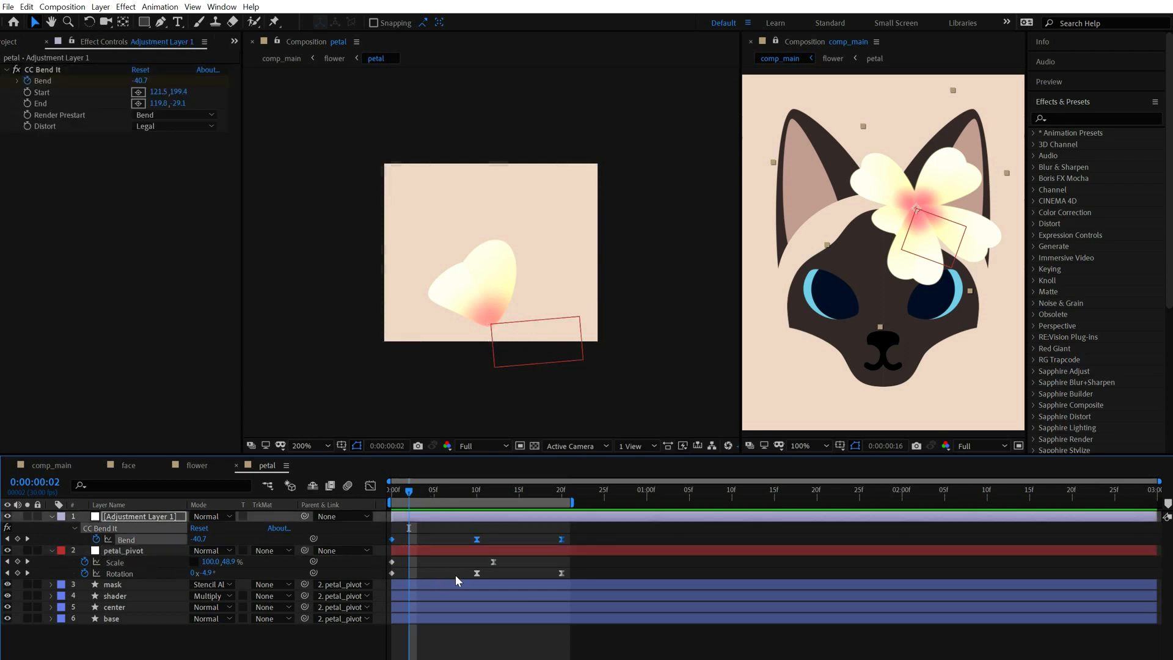
drag(456, 575, 586, 591)
key(alt+Left)
key(alt+Left)
key(space)
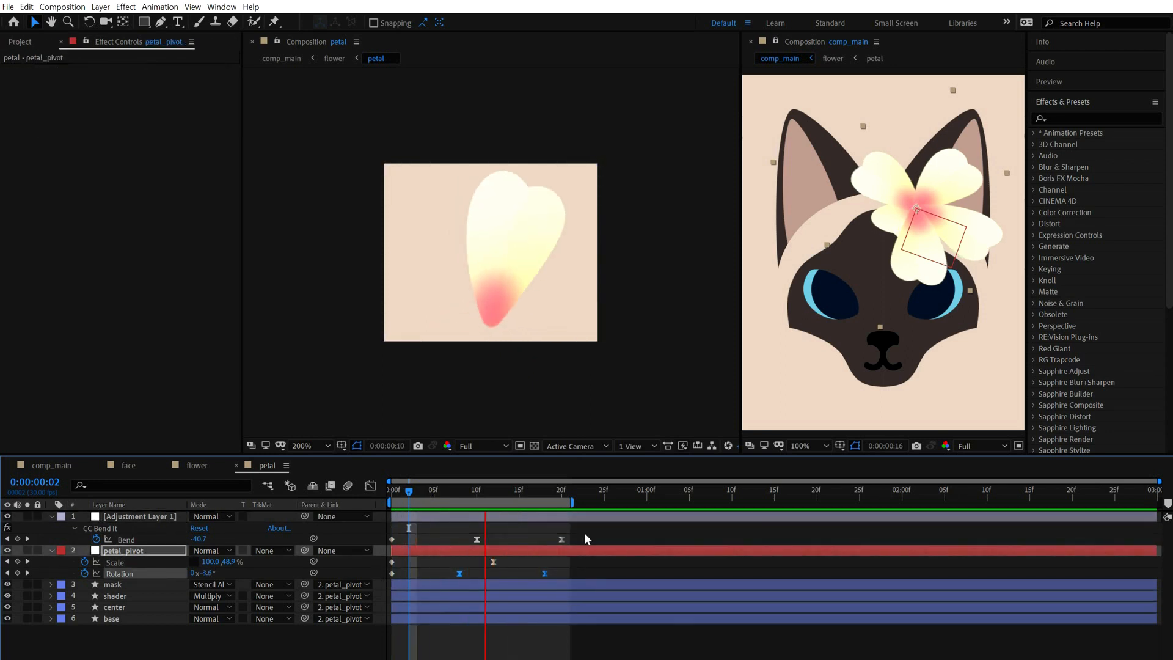
- Shift the last two Bend keyframes two frames later, to frames 12 and 22, and preview
drag(585, 532, 401, 541)
key(alt+Right)
key(alt+Right)
key(space)
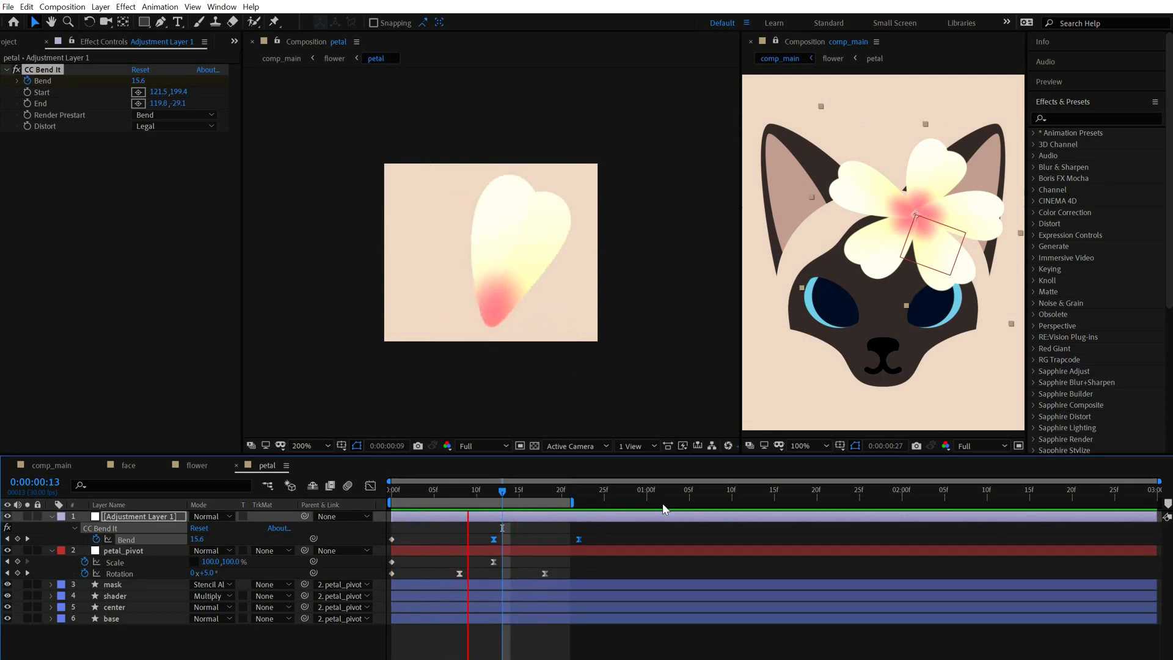
key(space)
- Extend the work area to about frame 25 and move the first Bend keyframe to frame 2
drag(572, 502, 606, 502)
click(391, 539)
key(alt+Right)
key(alt+Right)
key(space)
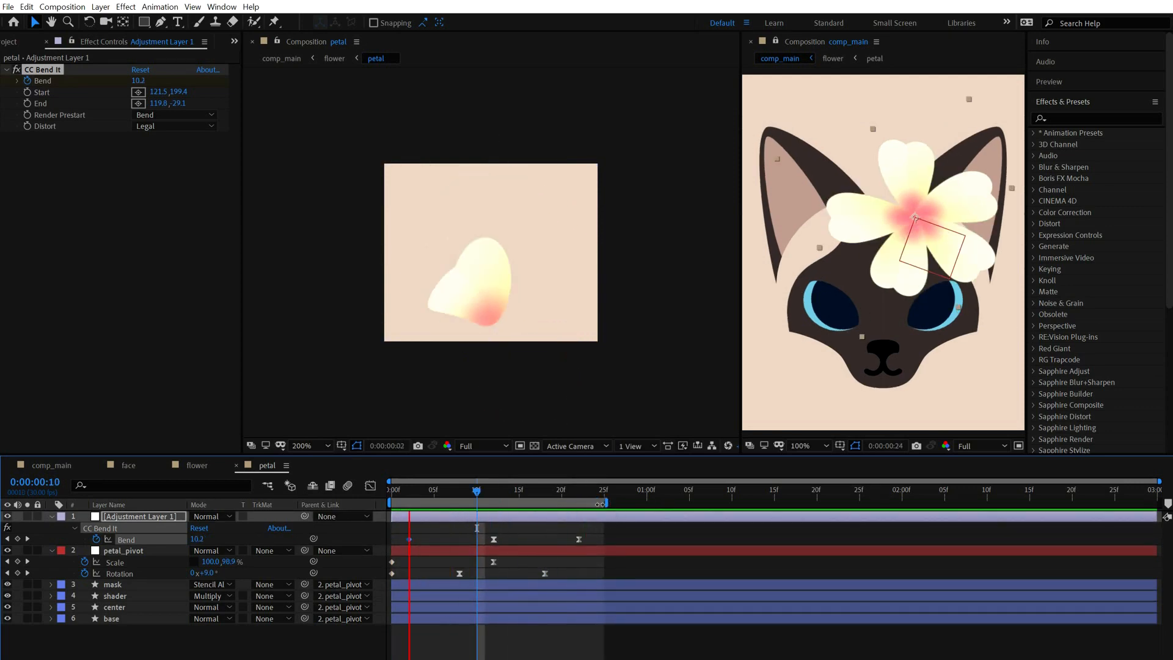
- End the work area at 0:00:01:02 and keyframe Bend at 5 on that frame
click(496, 489)
key(shift+Page_Down)
key(shift+Page_Down)
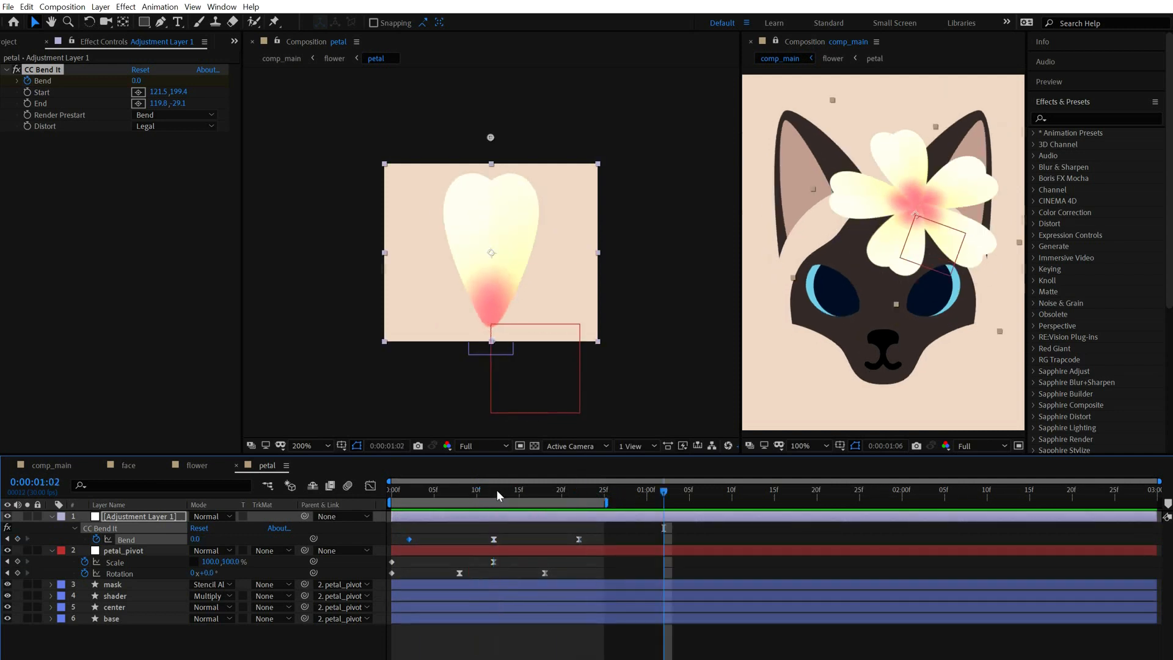
key(n)
click(555, 540)
click(197, 540)
text(5)
key(Return)
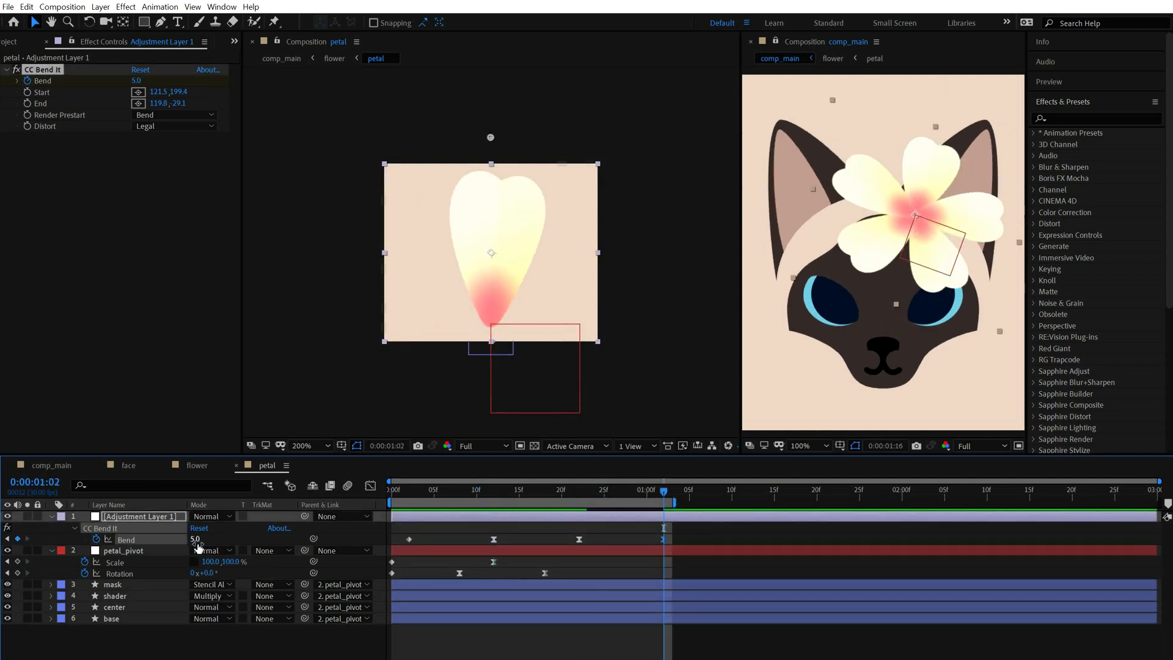
click(464, 638)
- Set the Bend keyframe on frame 22 to -4 and preview the petal's settling motion
drag(663, 491, 579, 492)
click(197, 540)
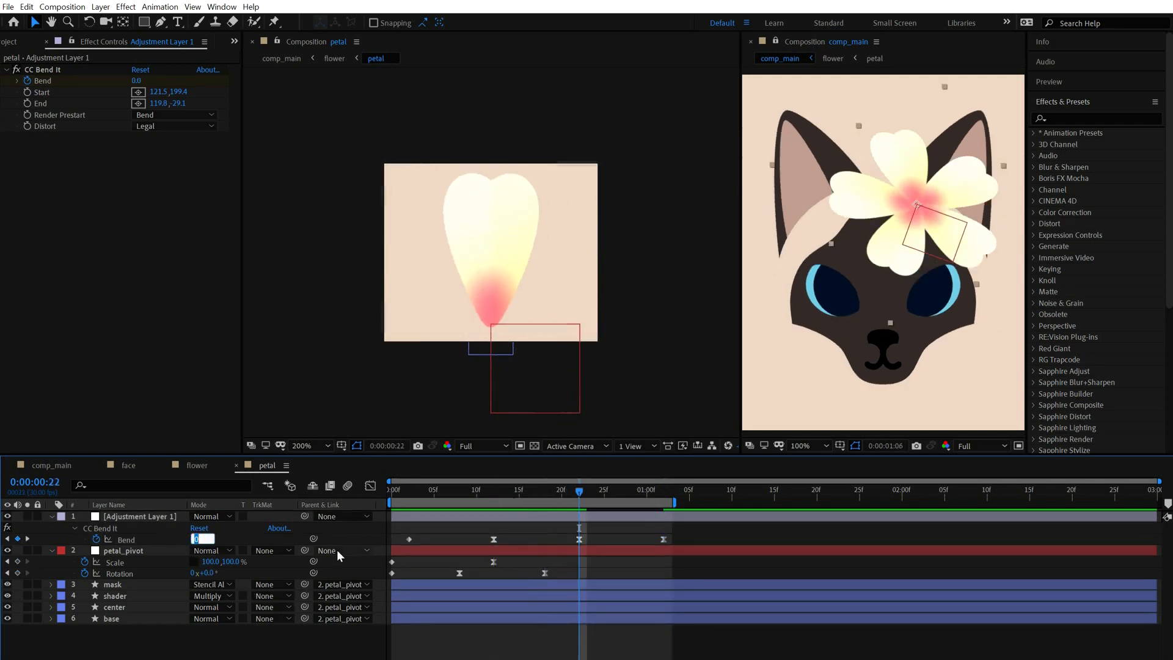
text(-4)
key(Return)
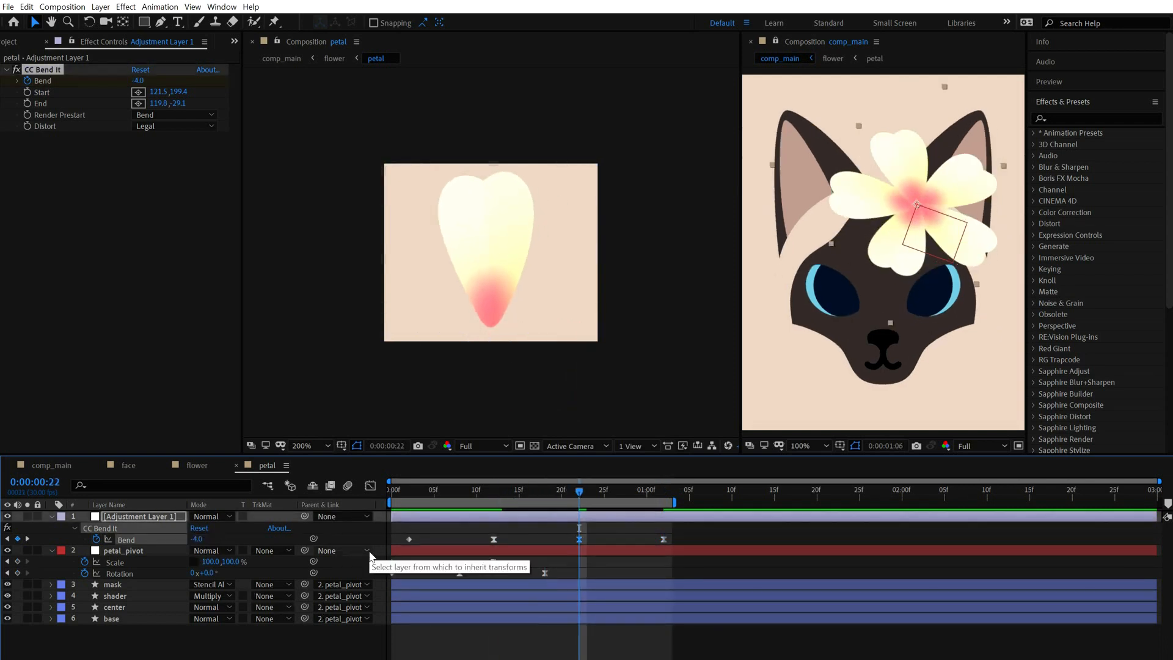
key(space)
key(space)
drag(555, 525, 687, 548)
key(space)
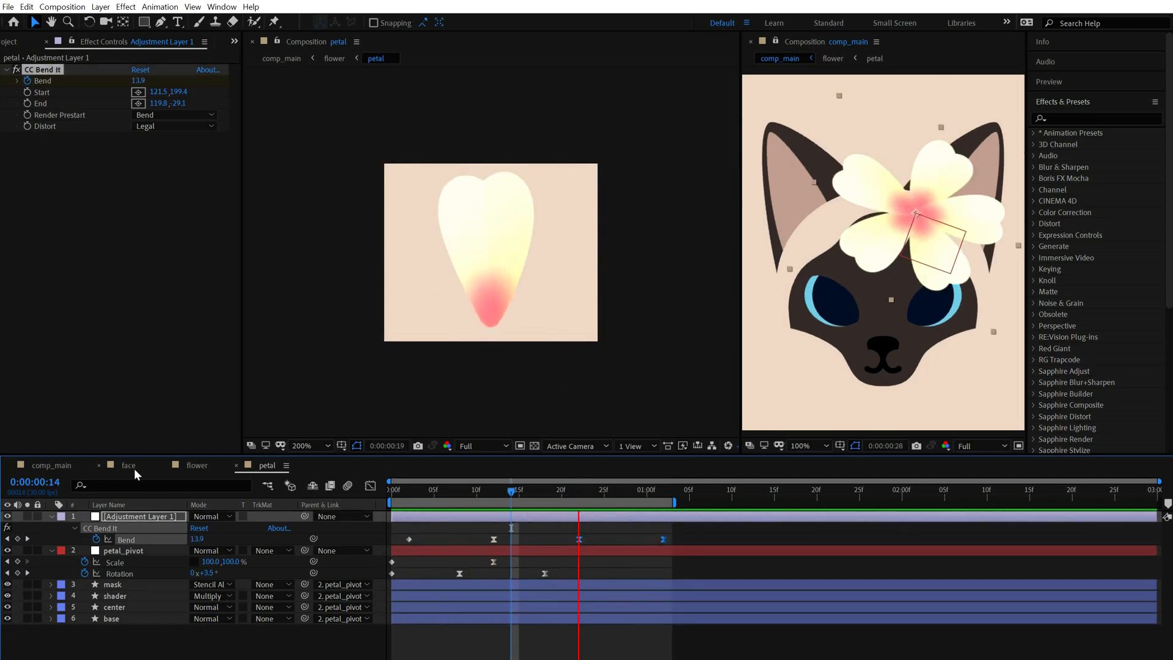
- Check the flower in comp_main, then move the petal's first Bend keyframe to frame 5 and set it to -70
click(43, 471)
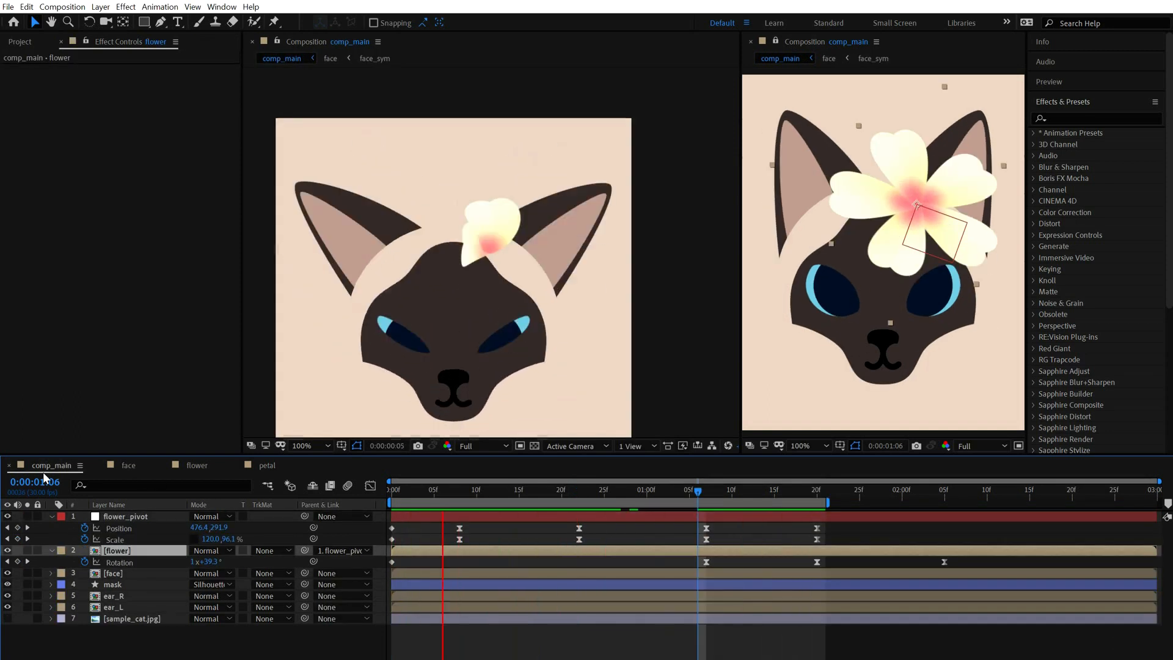
click(267, 465)
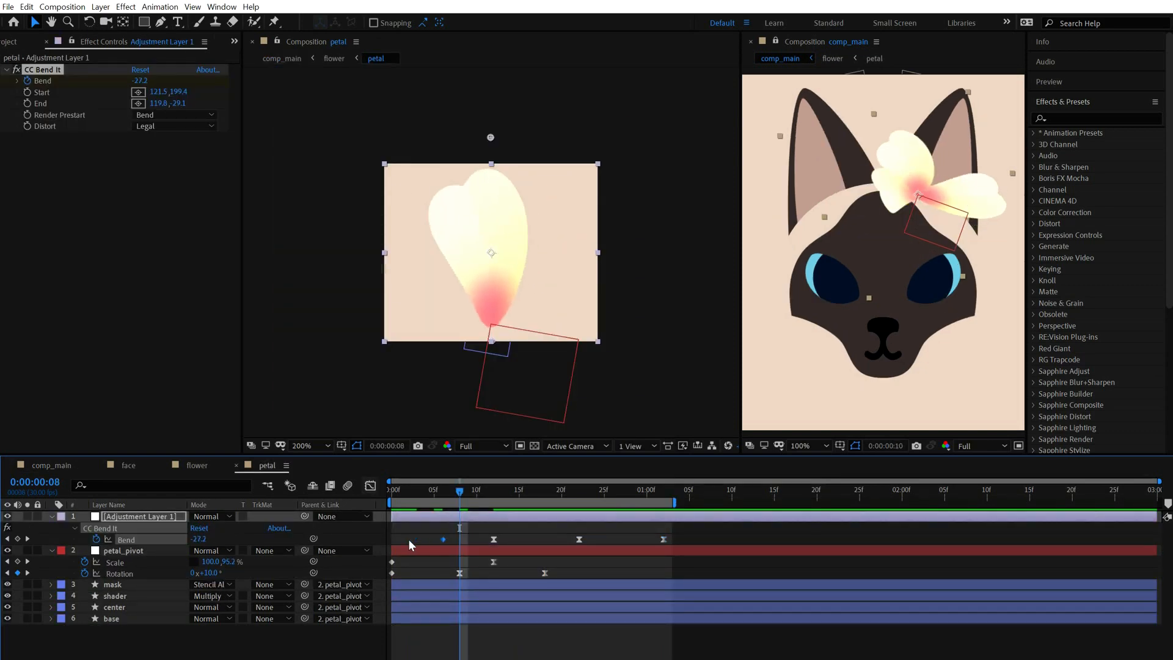
key(space)
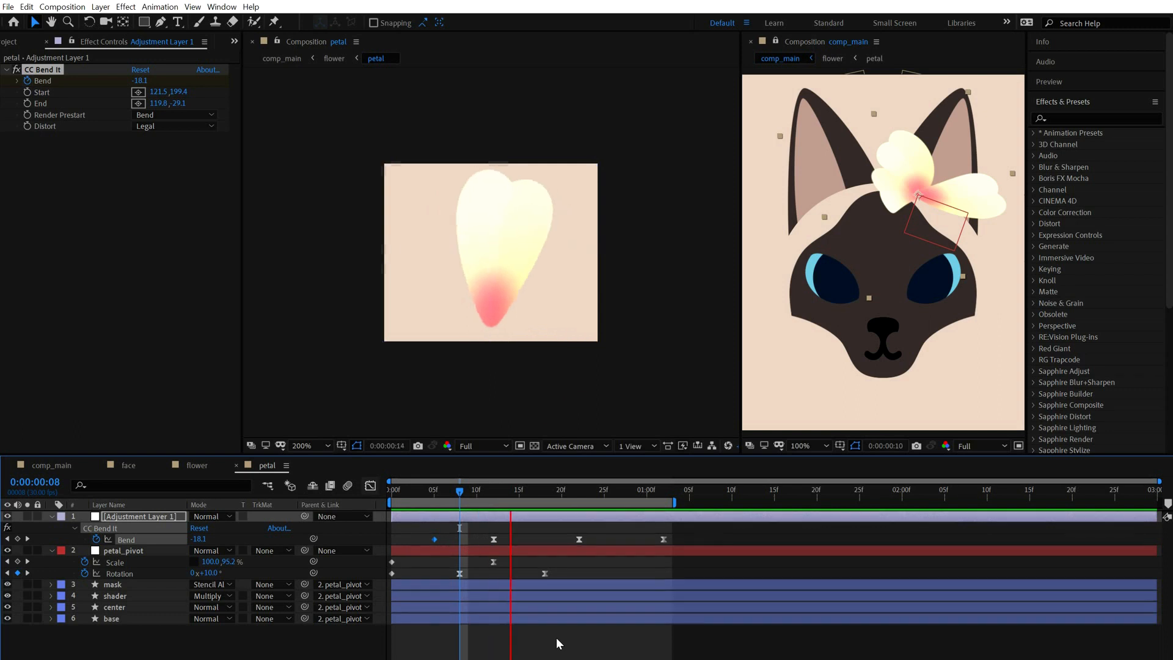
click(434, 491)
click(140, 81)
text(-70)
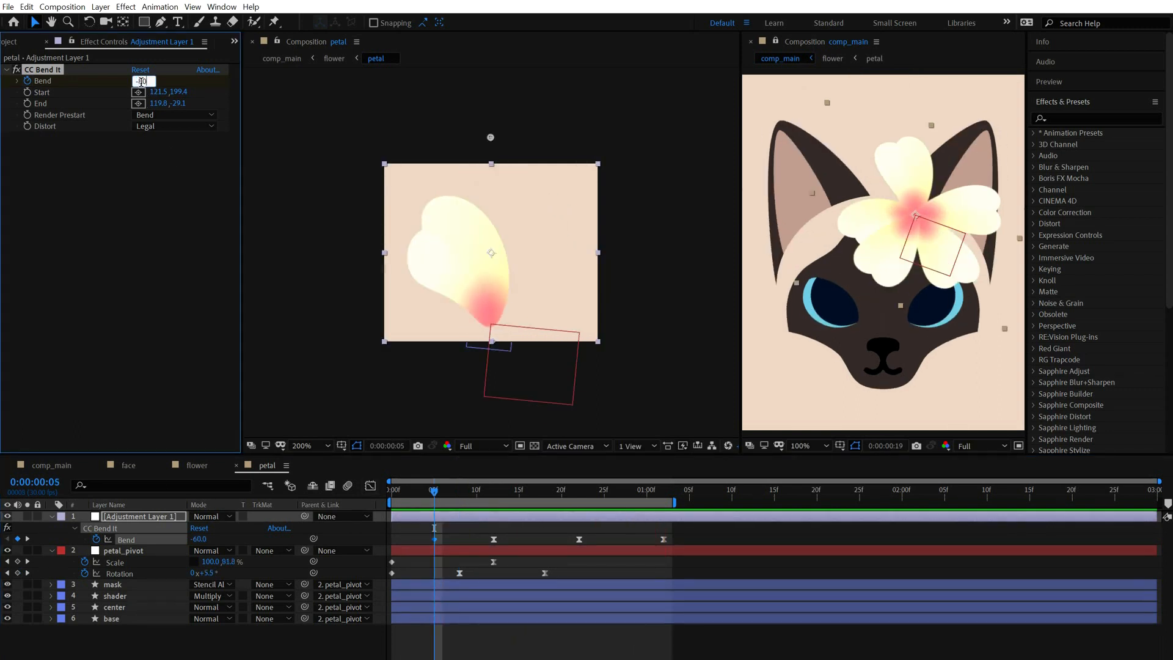
key(Return)
- Preview the opening petals in the flower composition and in comp_main
click(197, 465)
key(space)
drag(522, 500, 347, 501)
key(space)
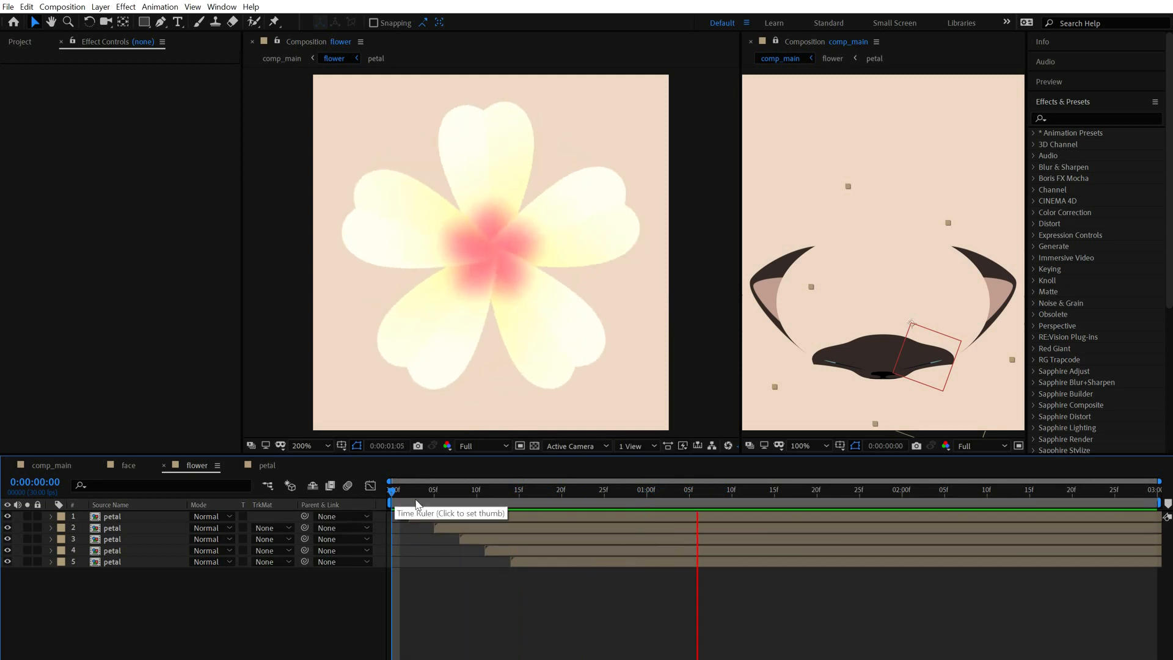
click(52, 465)
key(space)
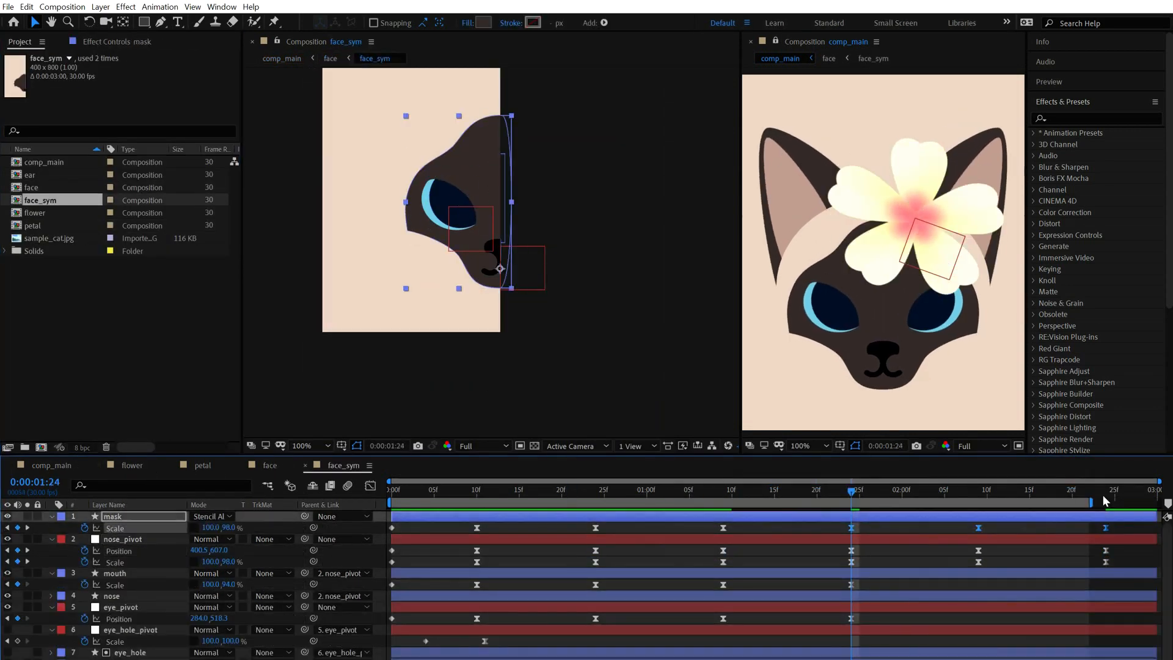
- In face_sym, repeat the mouth's Scale keyframes from 0:00:01:24 onward
scroll(1104, 501, down, 1)
key(ctrl+v)
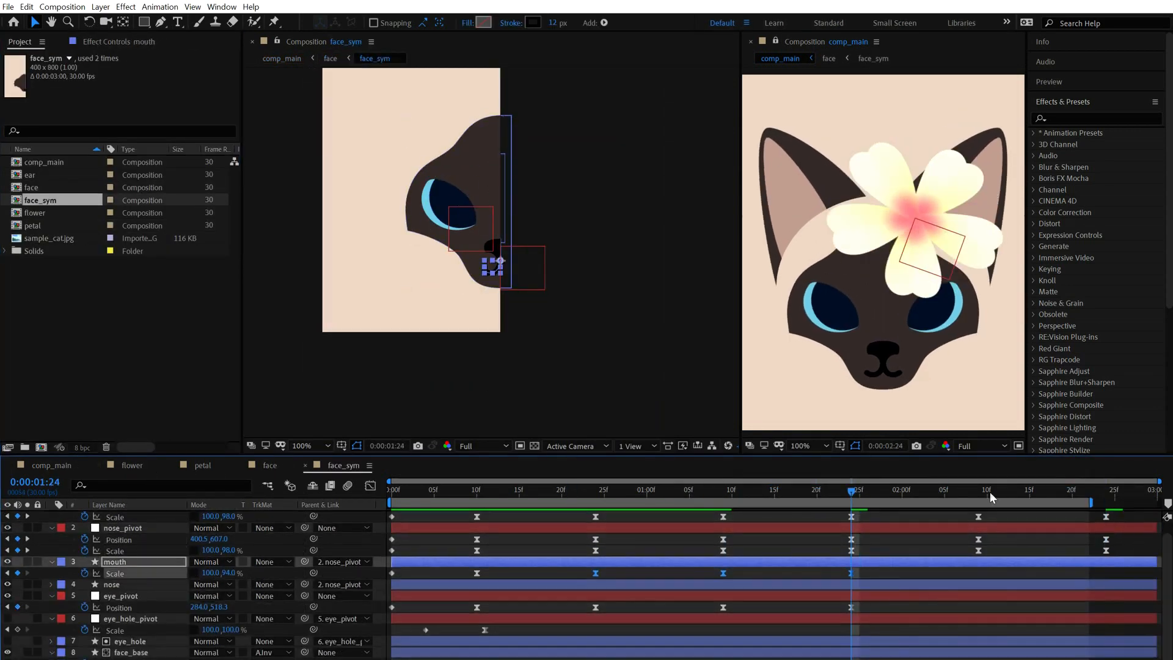
key(ctrl+v)
drag(992, 495, 842, 552)
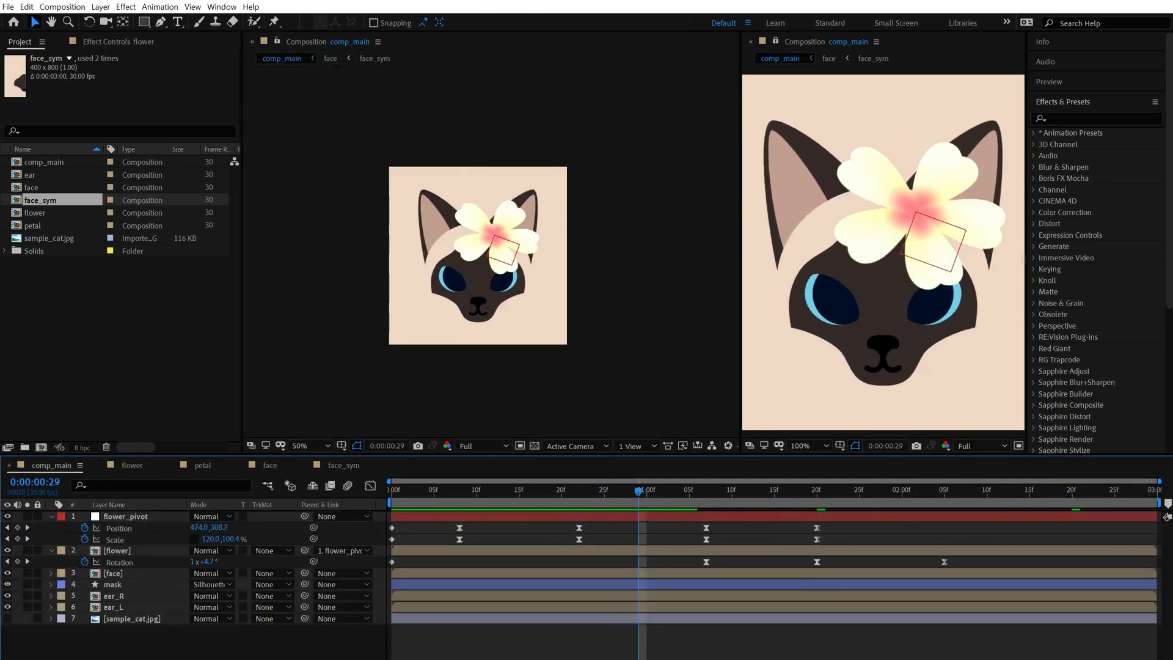
- In comp_main, extend the flower's Rotation keyframes, then shift all but the first later so the last sits at 0:00:02:27
drag(549, 608, 849, 623)
click(1072, 490)
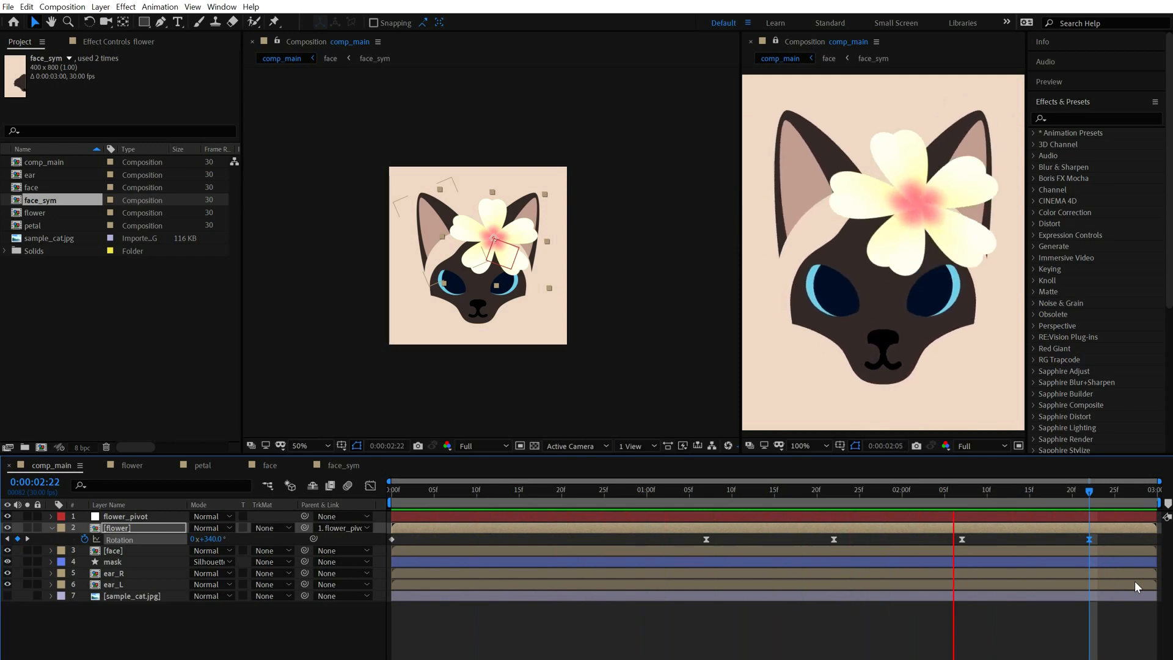
click(716, 492)
drag(686, 535, 1101, 605)
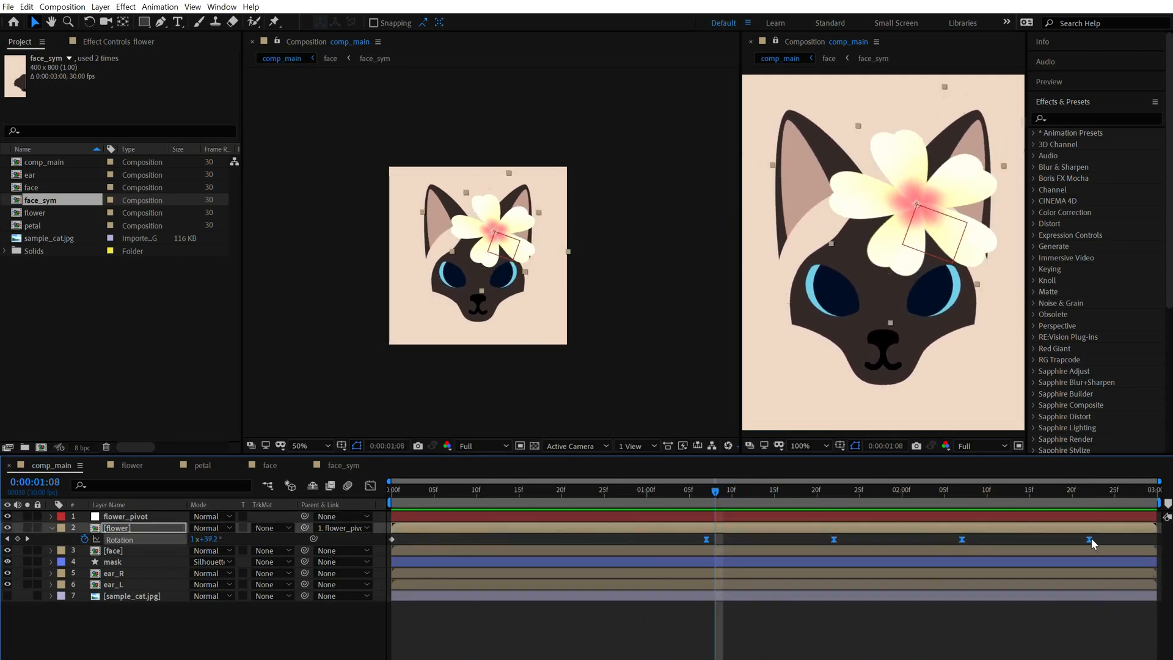
drag(1091, 540, 1155, 547)
key(space)
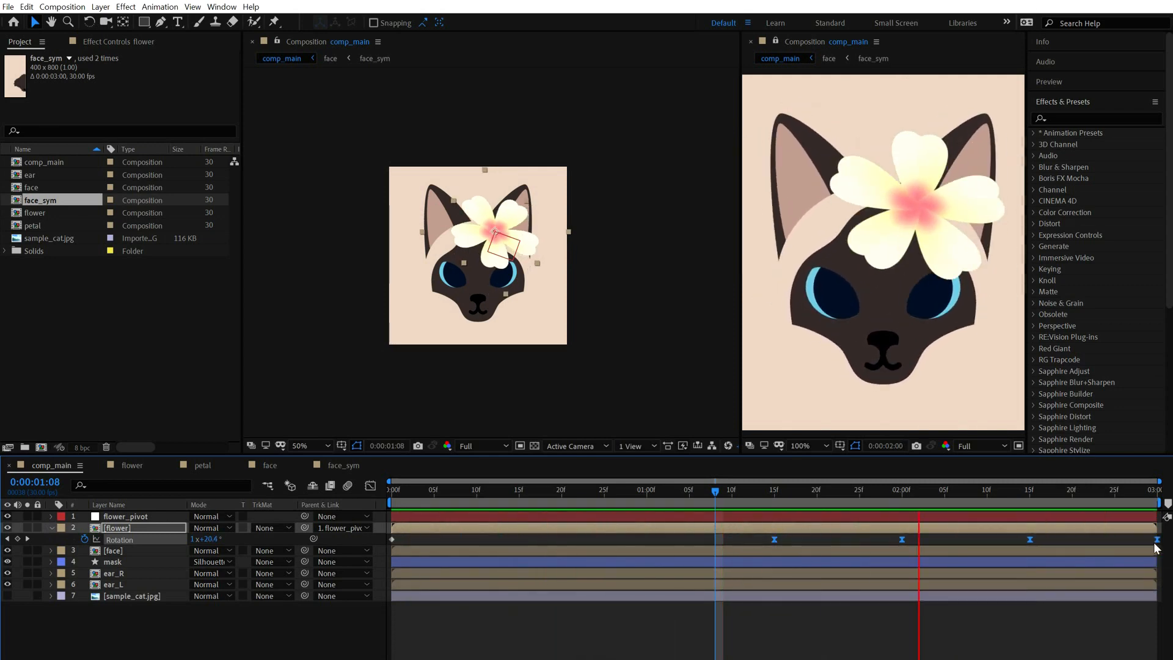
key(space)
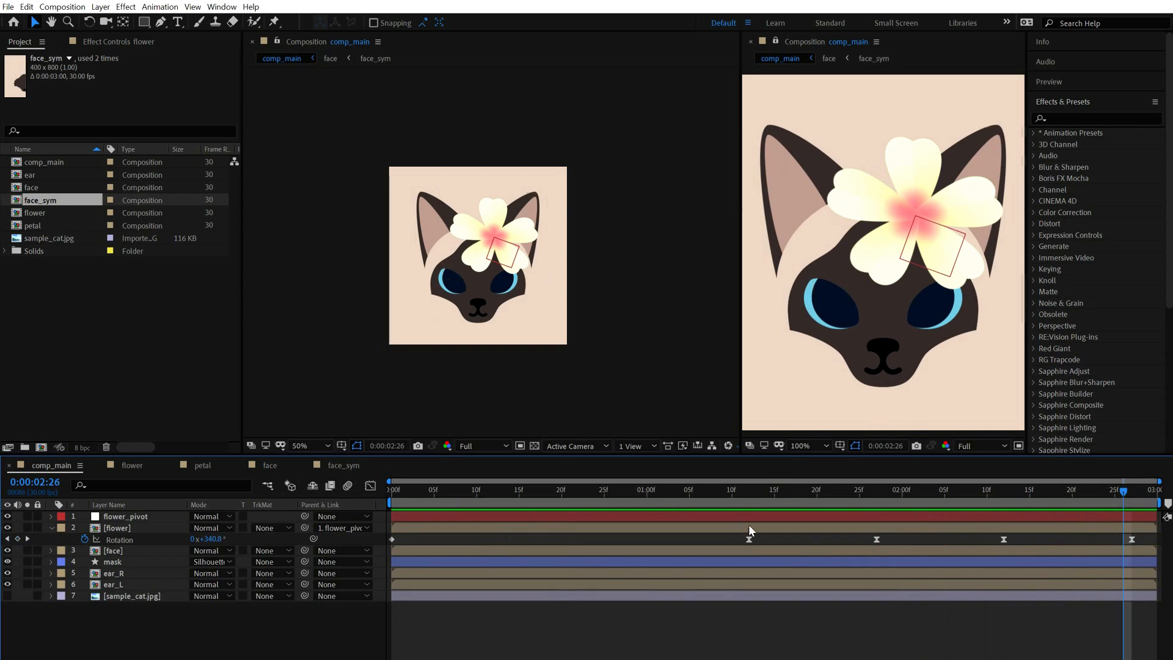
- In the petal composition, add a Bend keyframe with a value of 10 at 0:00:01:17
double_click(748, 526)
double_click(749, 524)
click(457, 491)
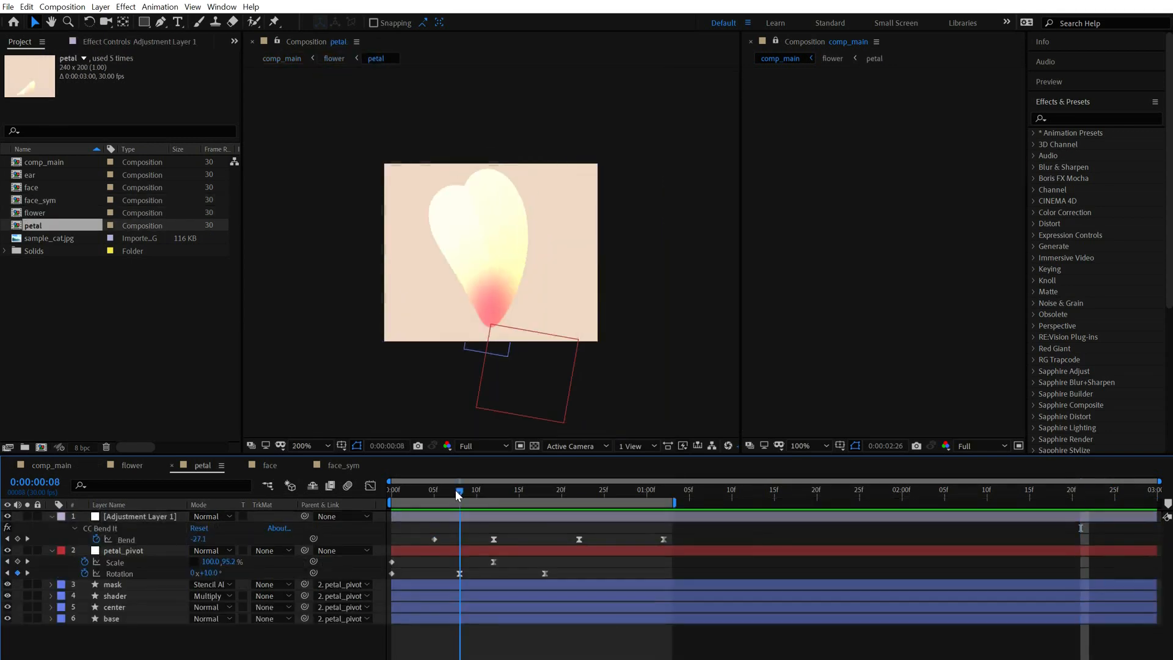
drag(455, 490, 663, 502)
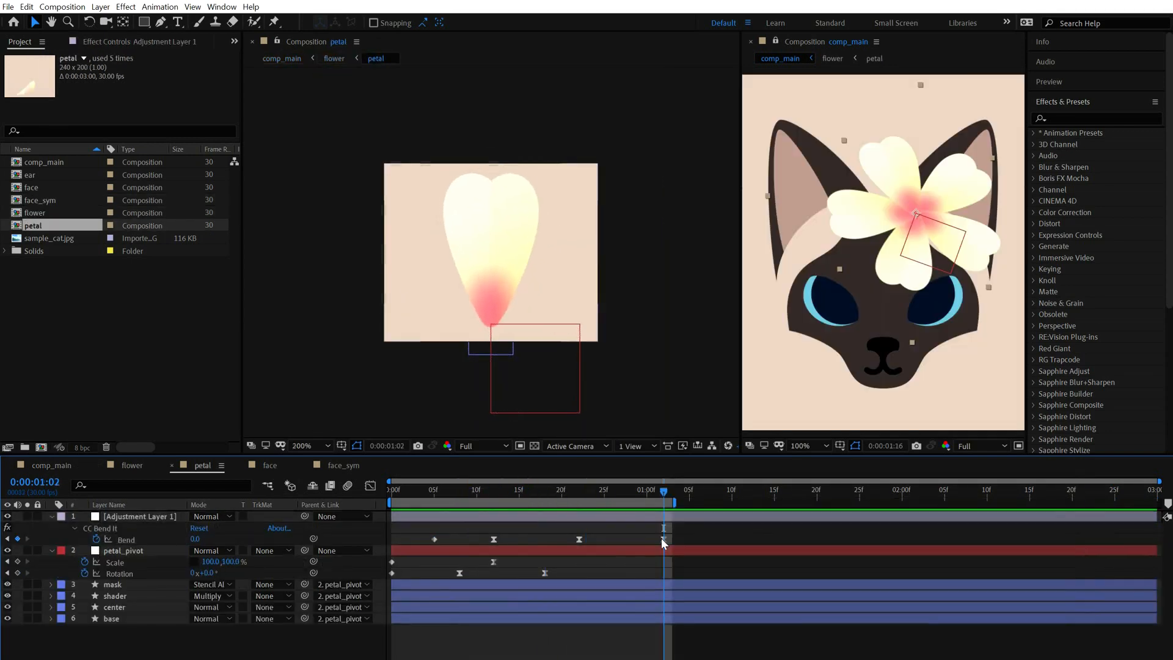
click(689, 518)
click(152, 541)
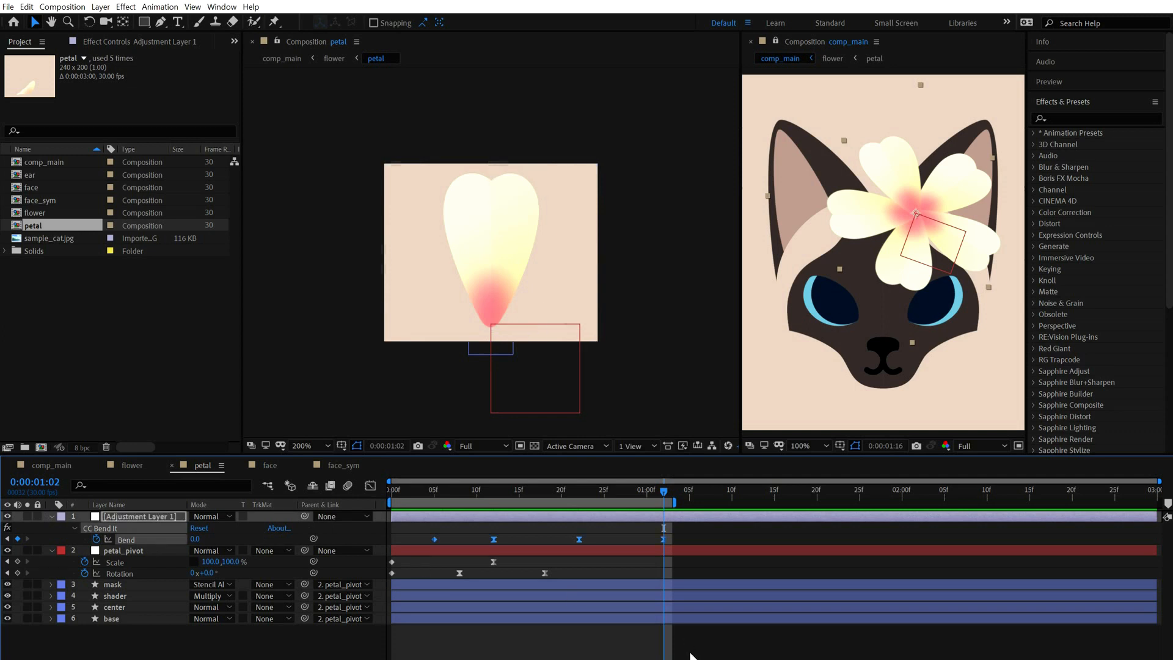
click(690, 657)
key(space)
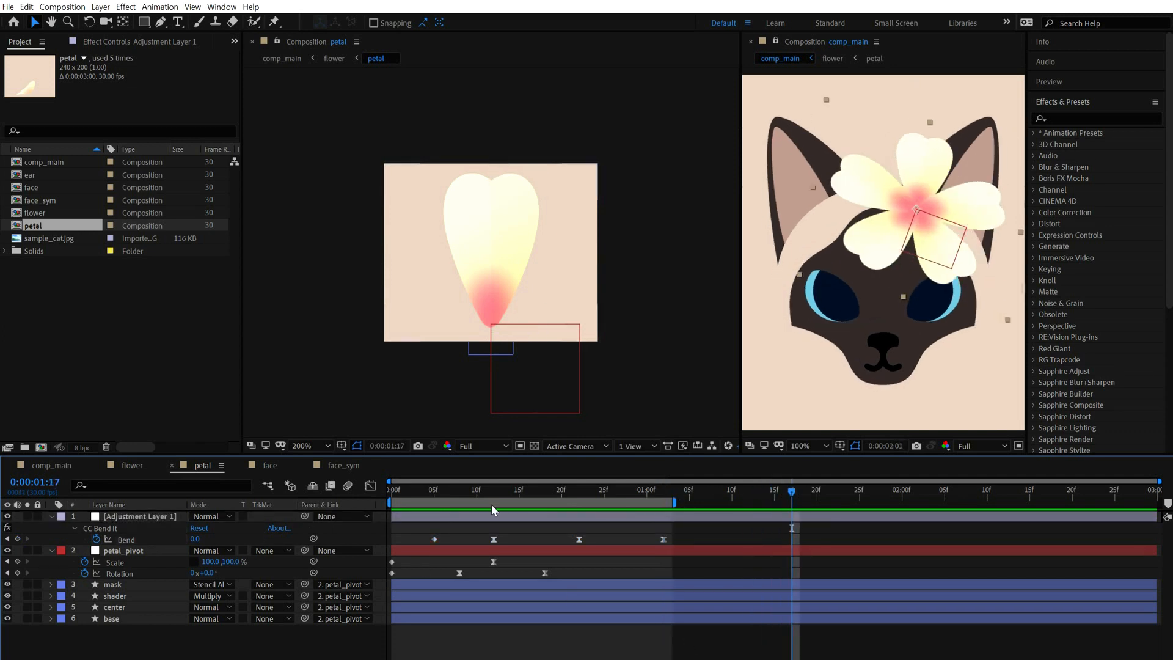
click(194, 539)
text(5)
key(Return)
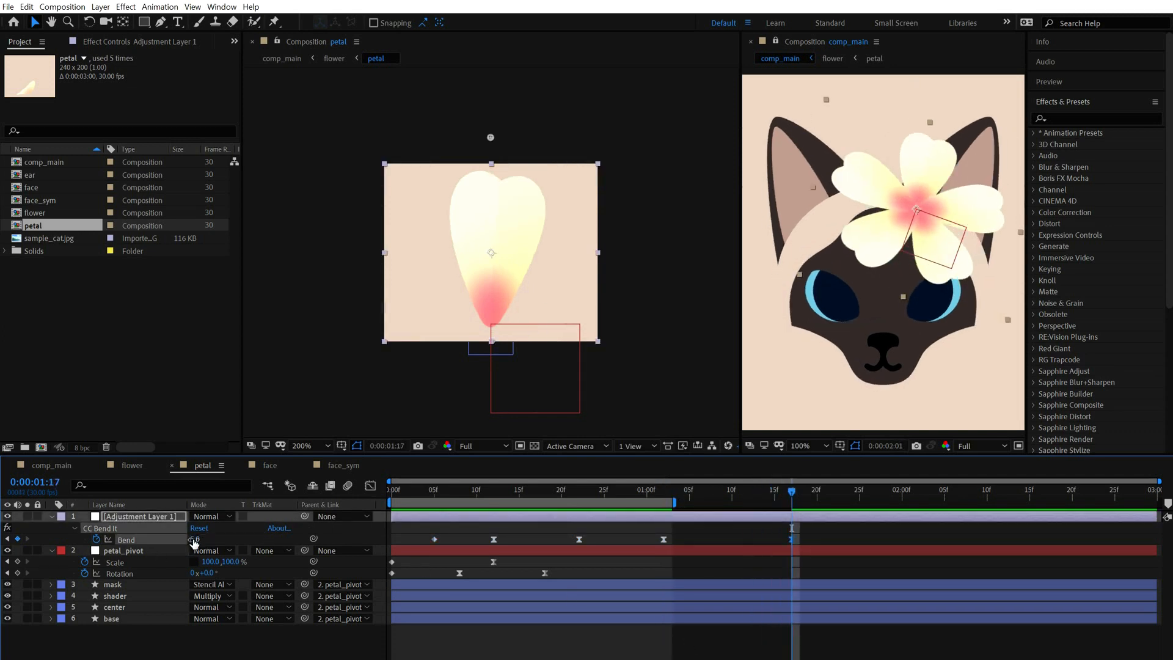
key(Return)
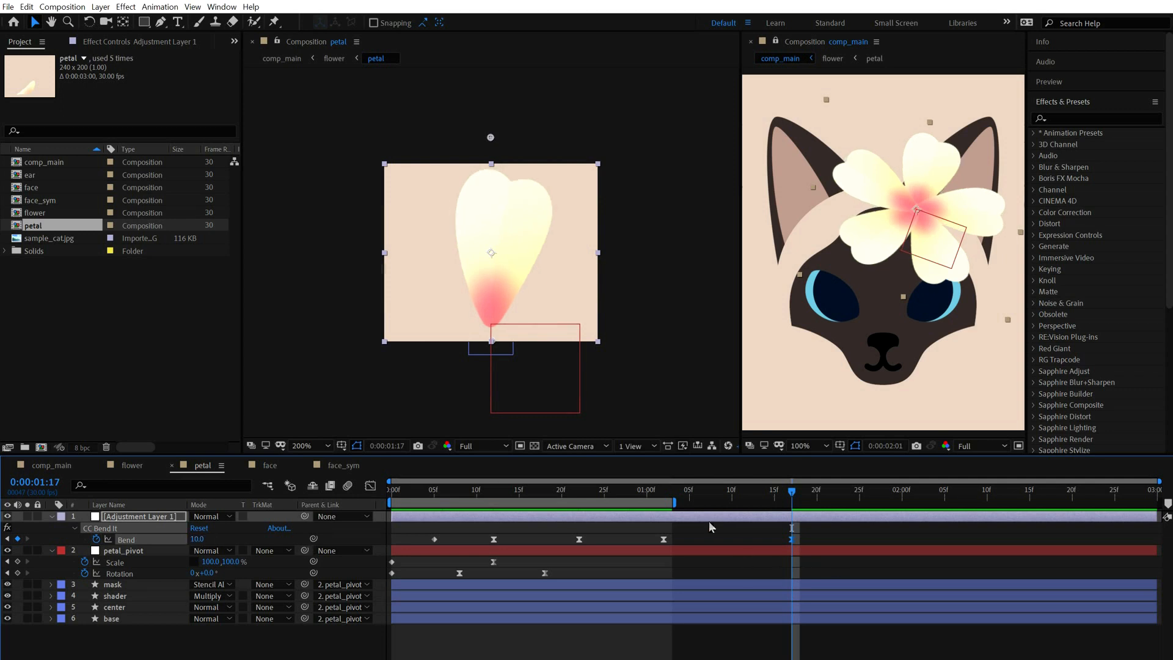
- Add Rotation keyframes to petal_pivot: 0° at 0:00:01:02 and 4° at 0:00:01:17
click(666, 493)
click(17, 573)
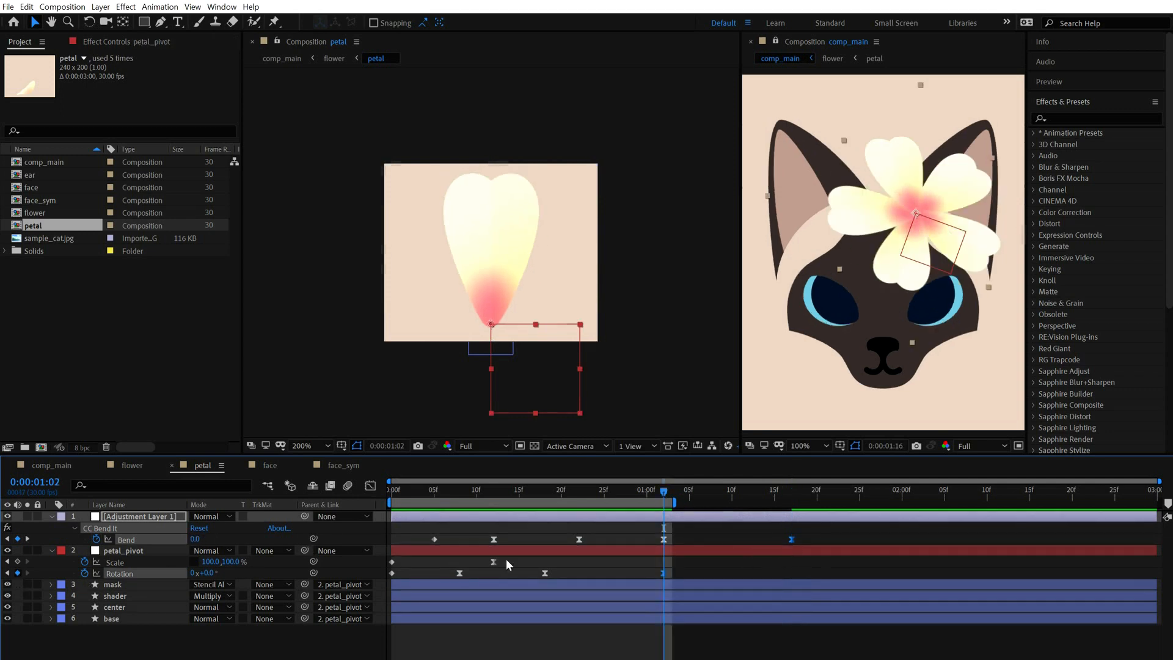
click(794, 492)
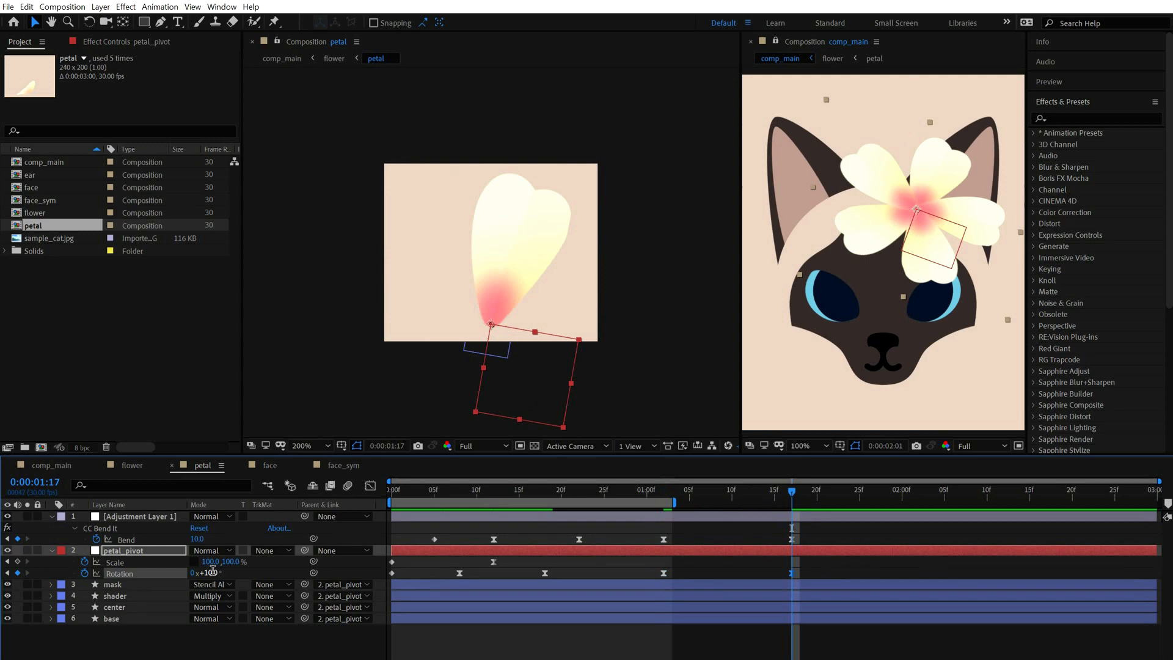
text(5)
key(Return)
drag(213, 572, 212, 570)
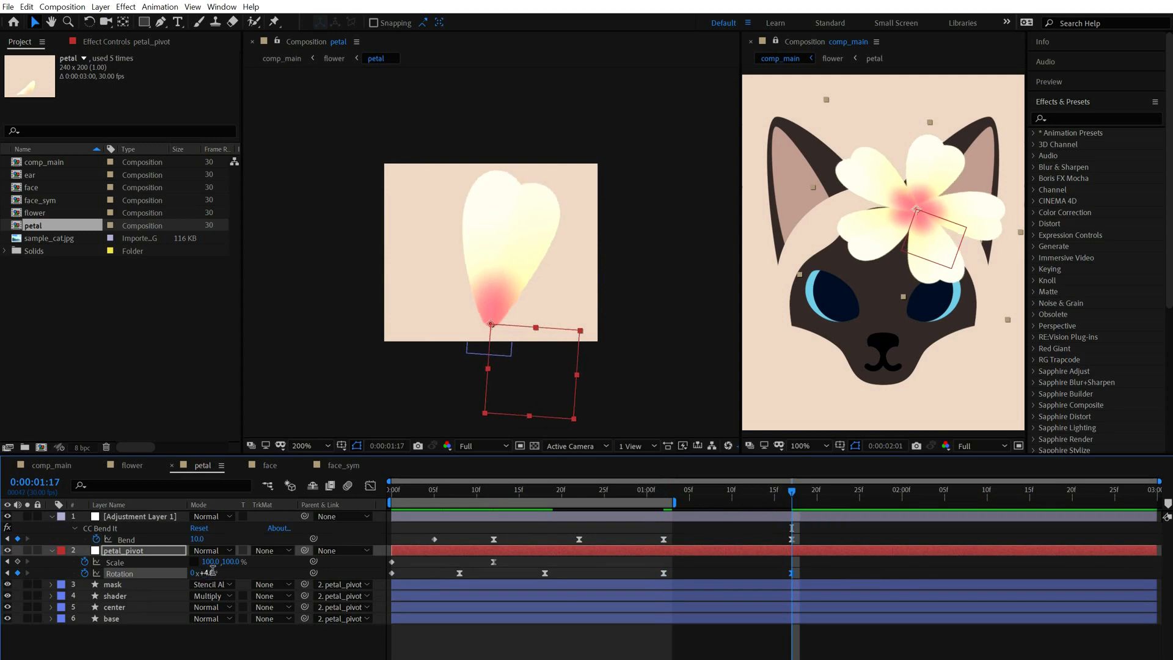
- At 0:00:02:02, key petal_pivot's Rotation at -4° and the adjustment layer's Bend at -10
key(space)
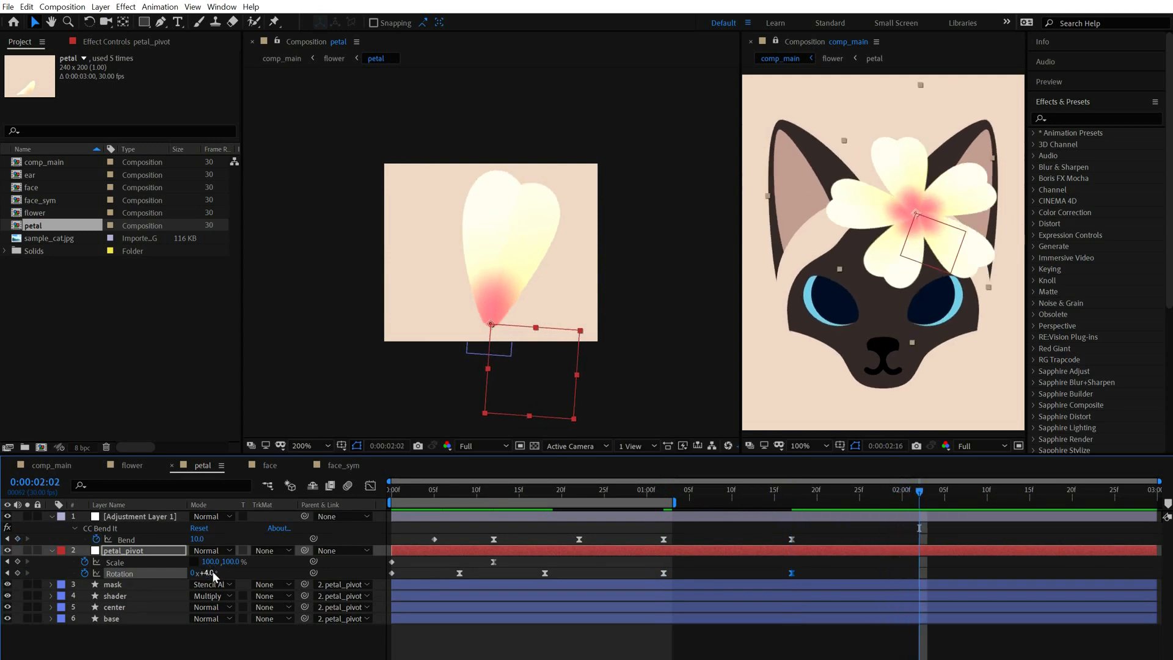
text(-4)
key(Return)
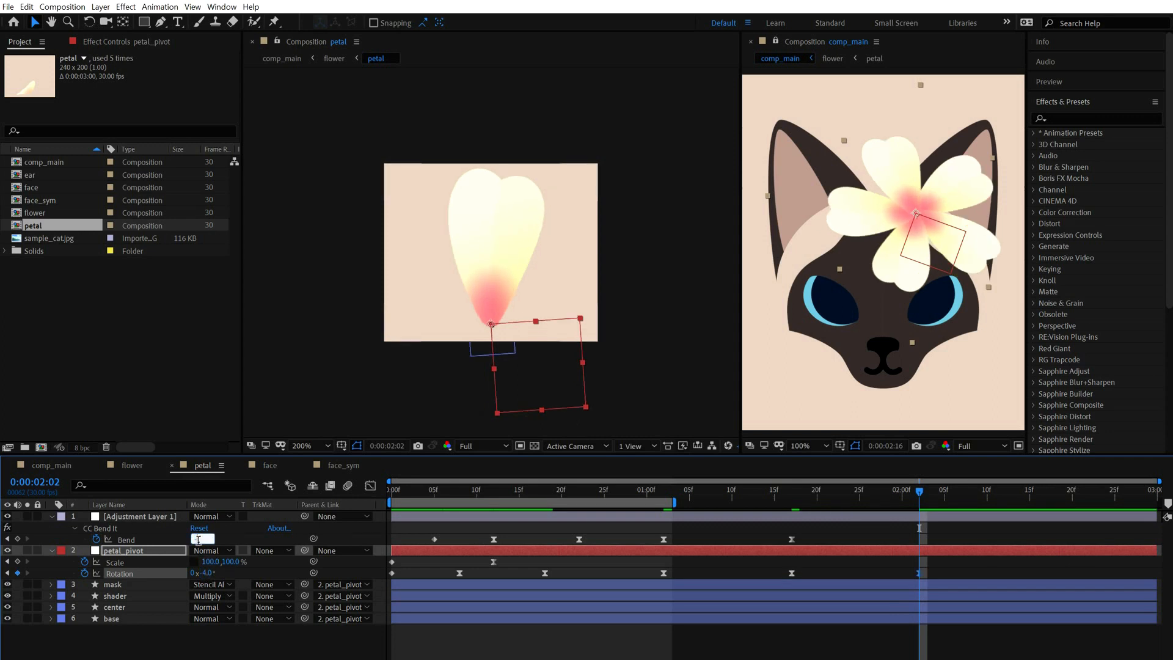
text(-10)
key(Return)
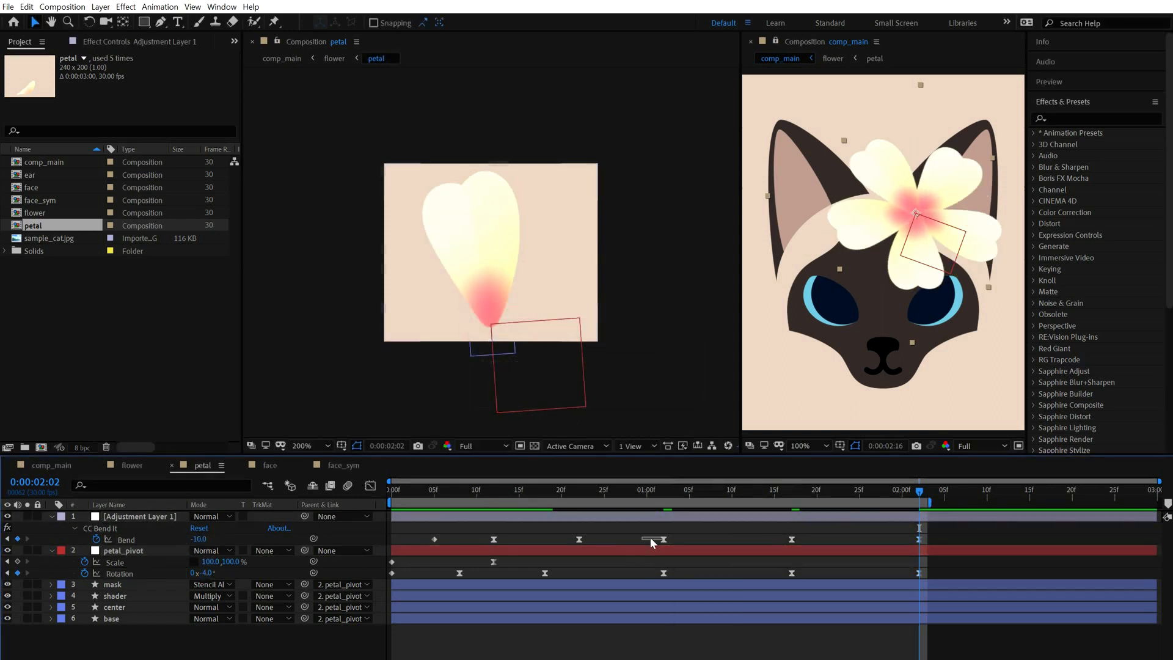
- Preview the swaying petal motion in the petal, flower and comp_main compositions
drag(642, 537, 941, 585)
key(F2)
key(space)
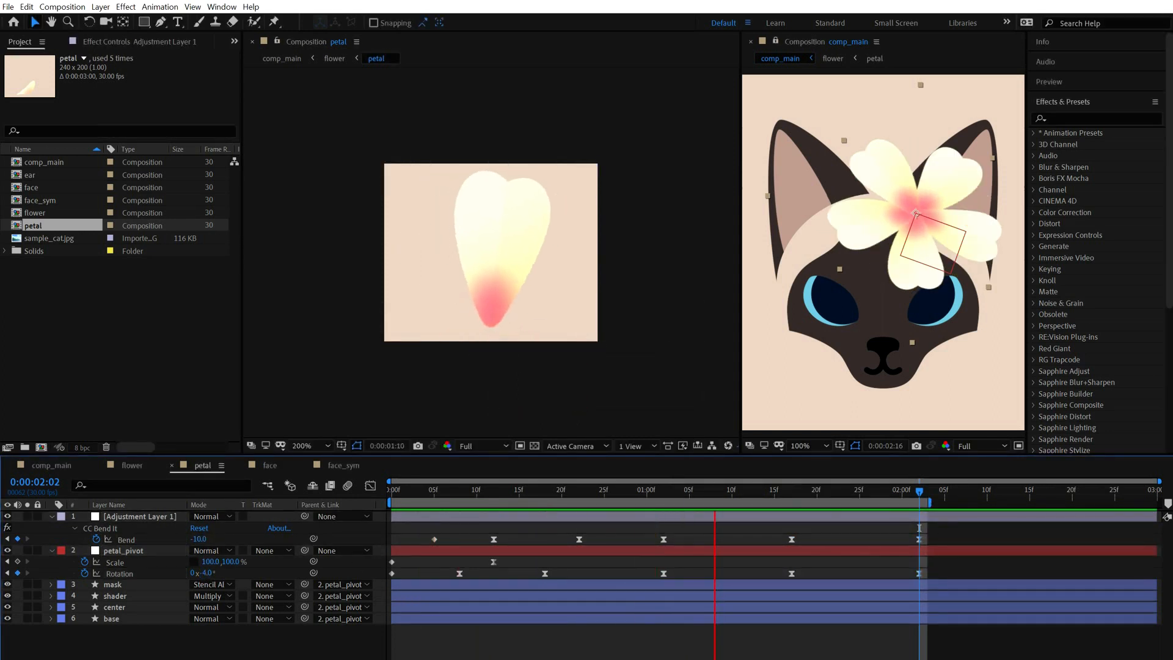
click(132, 465)
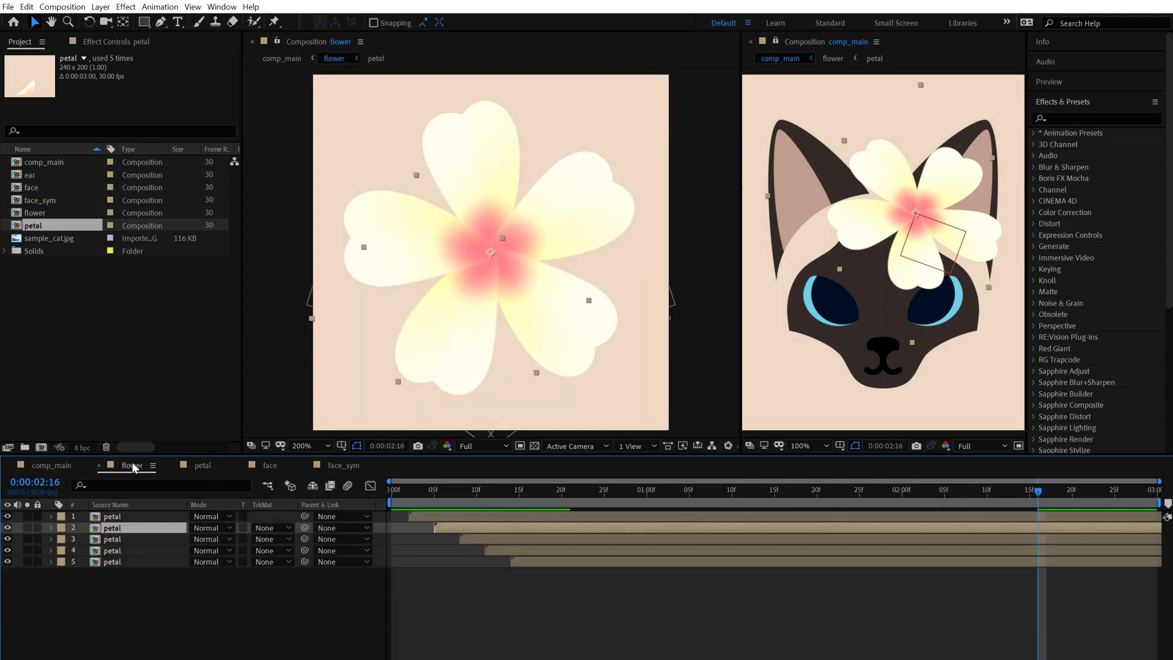
key(space)
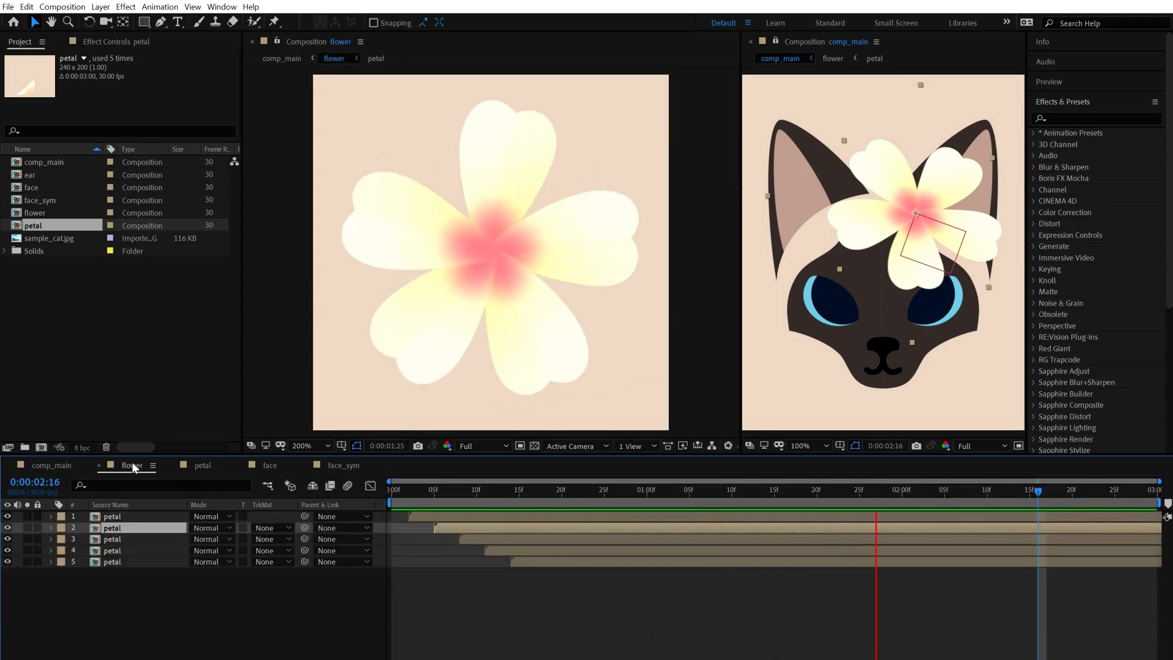
click(62, 467)
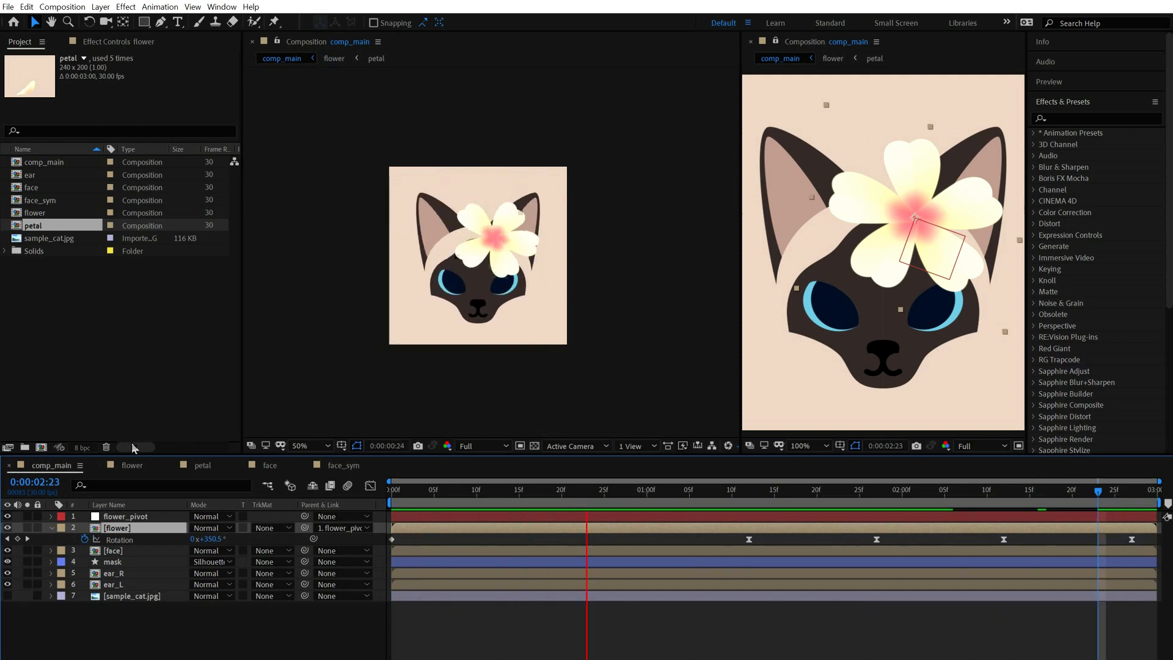
- In petal, copy the Bend and Rotation keyframes from 0:00:01:02 onward and paste them at 0:00:02:02
click(202, 465)
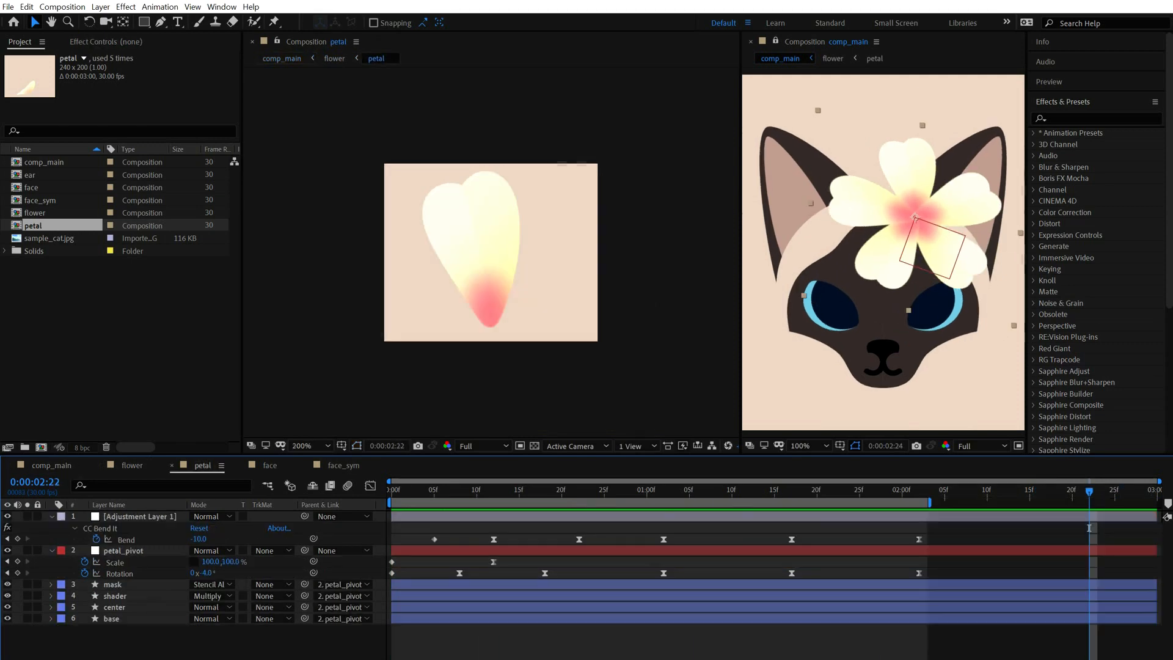
drag(644, 524, 878, 545)
key(ctrl+c)
click(918, 494)
key(ctrl+v)
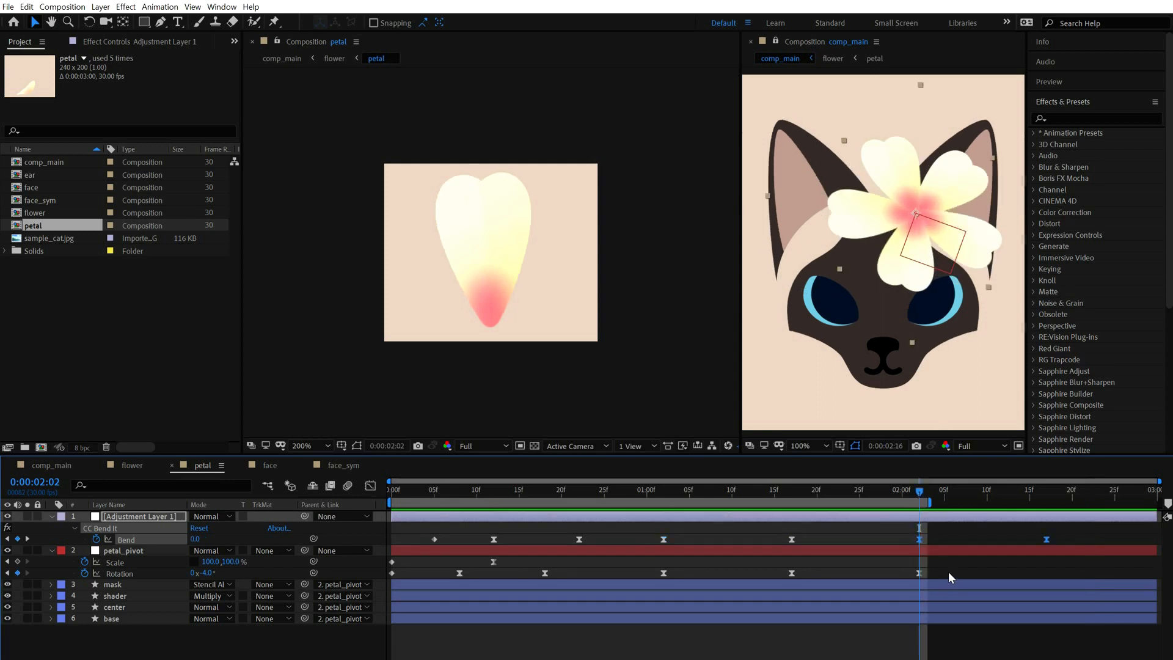
drag(950, 577, 675, 592)
key(ctrl+c)
key(ctrl+v)
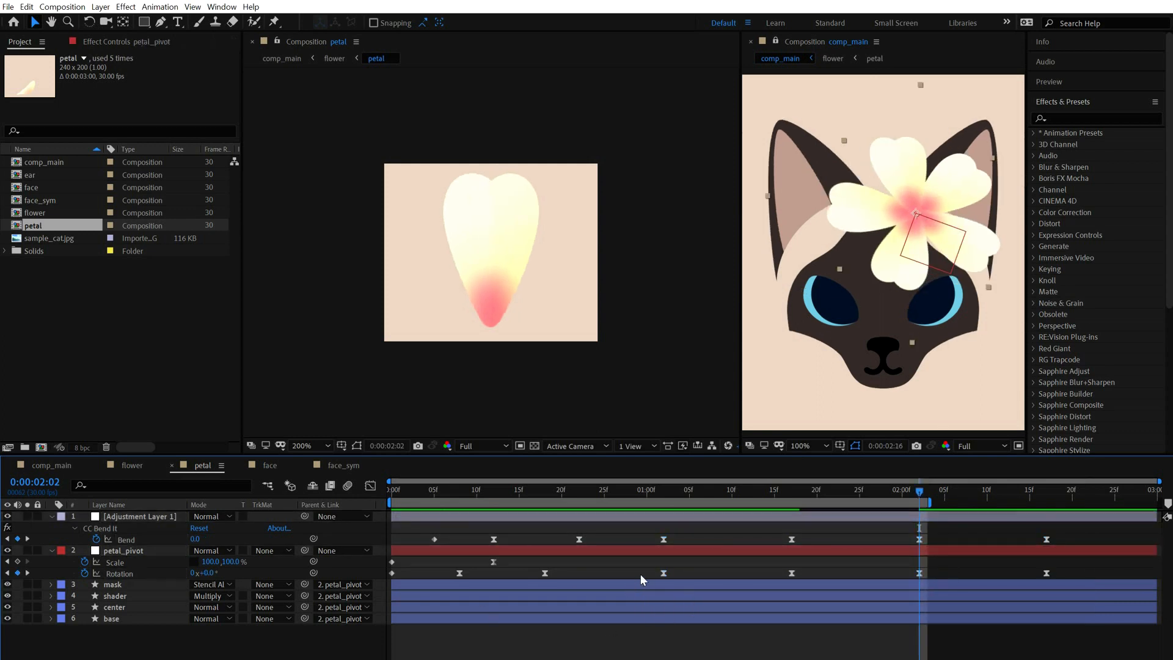
- Preview the petal, then set its Bend keyframe at 0:00:02:02 to -10
key(space)
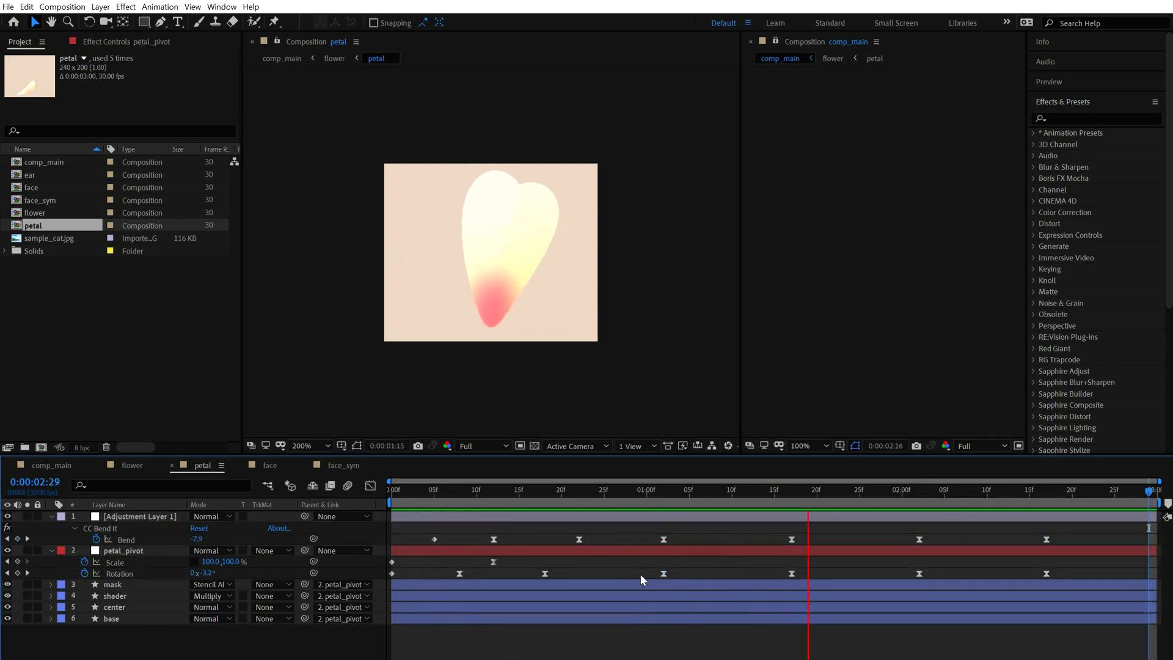
click(791, 492)
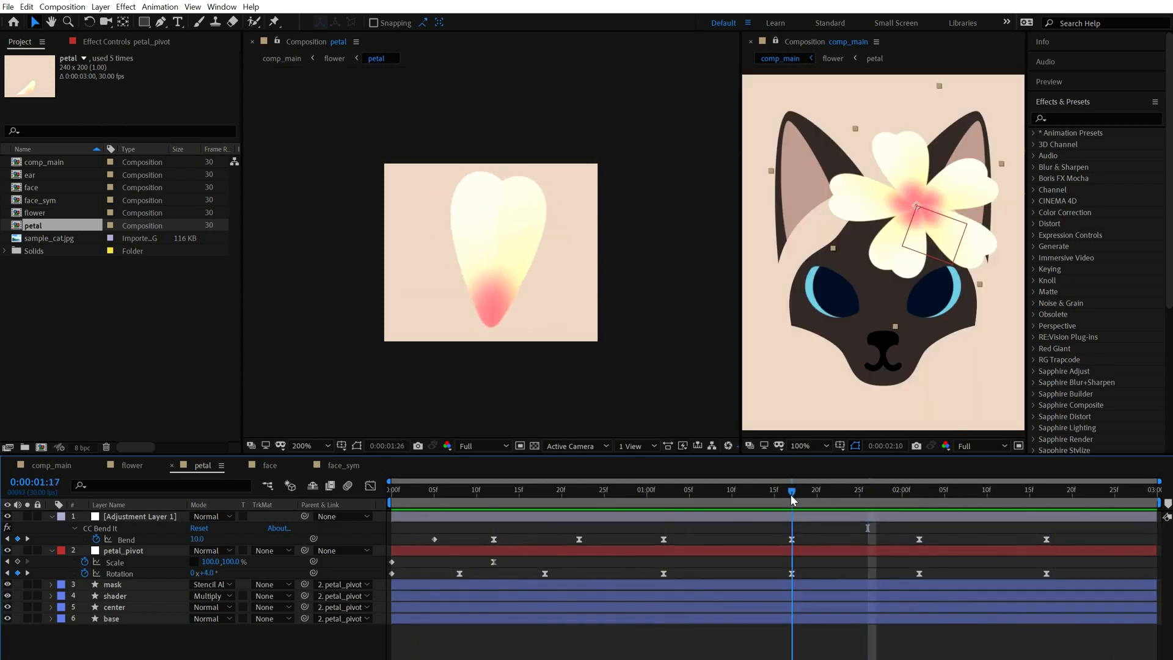
key(j)
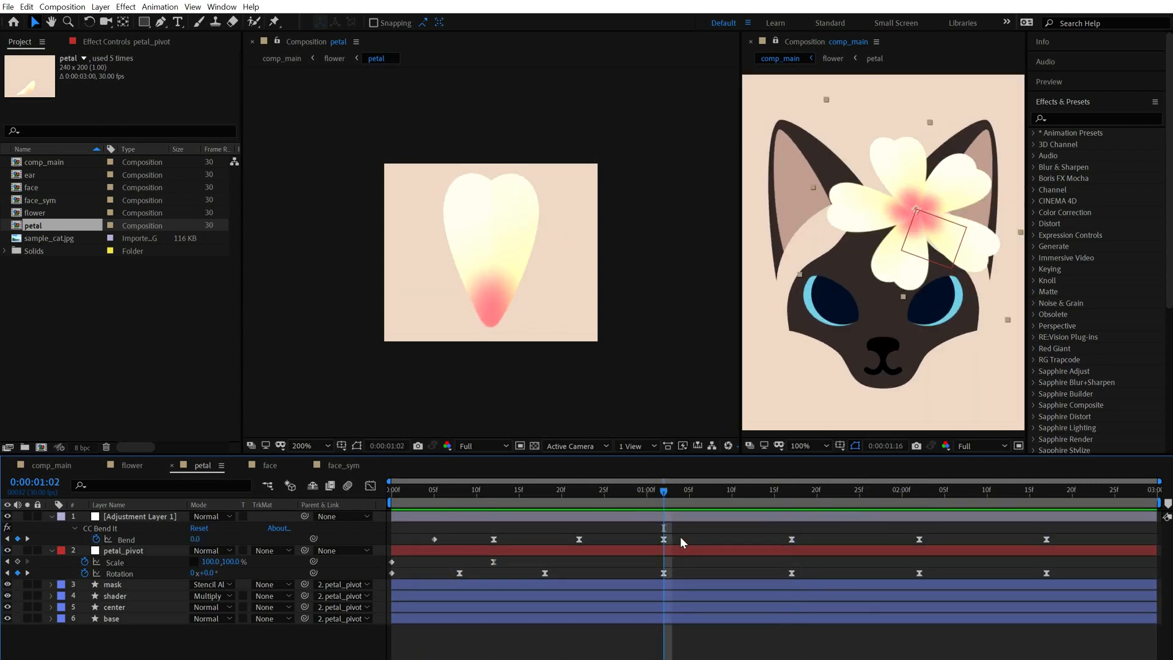
key(k)
key(k)
click(196, 538)
text(-10)
key(Return)
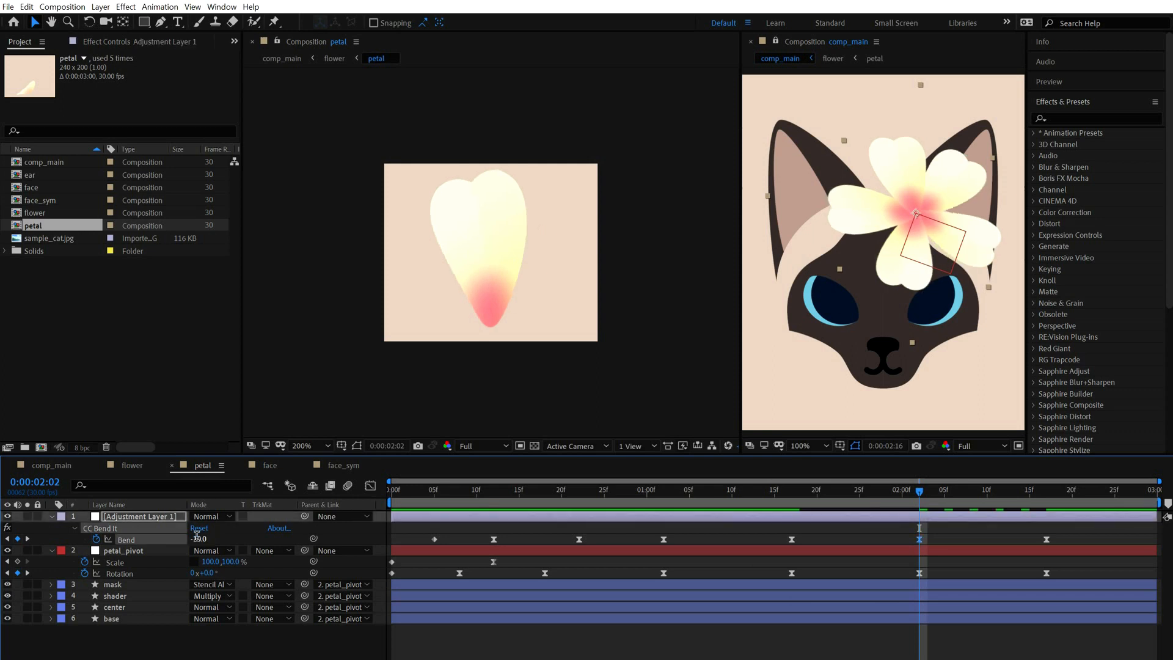
- Set petal_pivot's Rotation keyframe at 0:00:02:02 to -4°
key(j)
key(k)
click(212, 573)
text(-4)
key(Return)
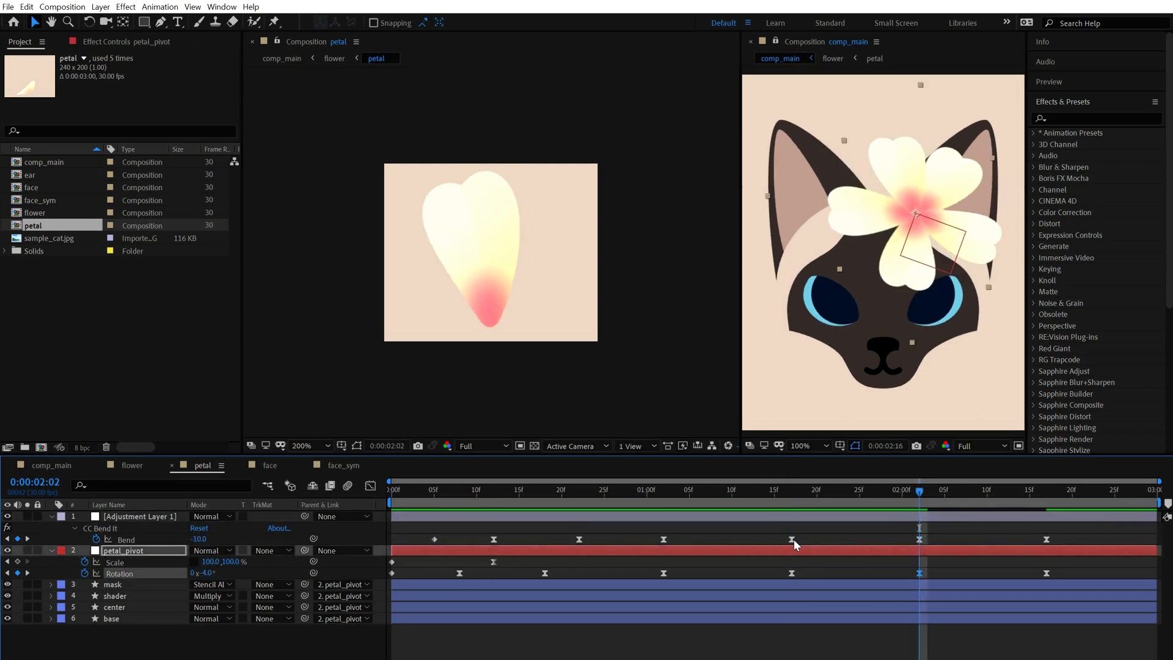
- Check the petal's Bend and Rotation keyframes at 0:00:02:17, then preview the petal, flower and comp_main compositions
drag(771, 539, 1112, 605)
click(1044, 493)
drag(1068, 542, 1063, 576)
key(F2)
key(space)
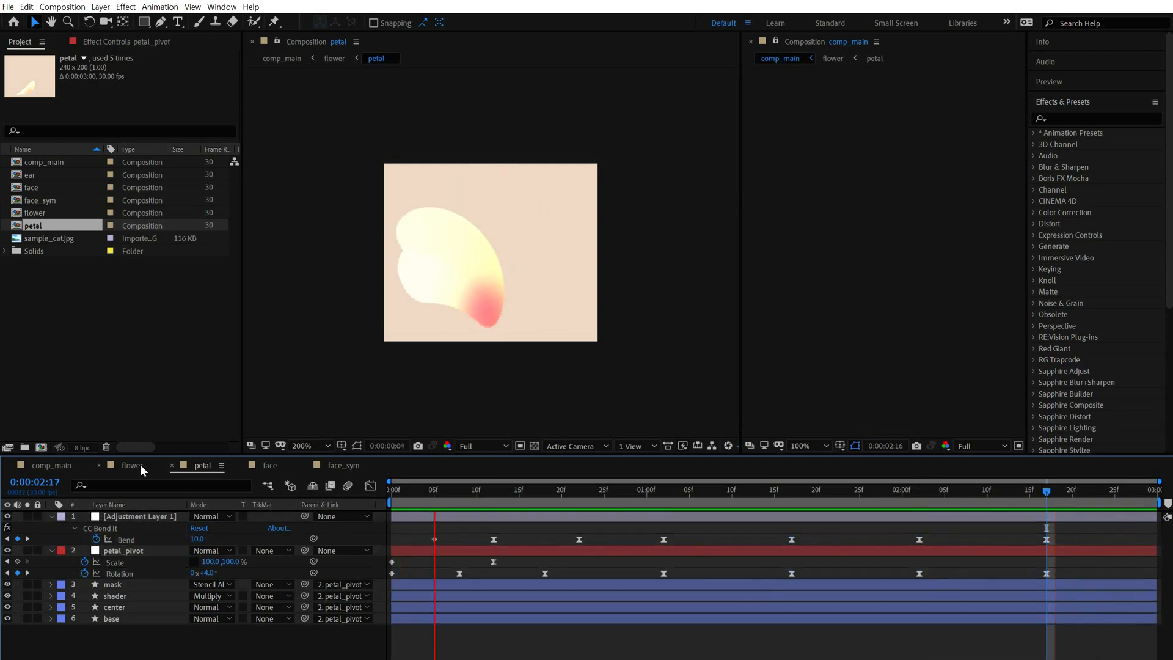
click(132, 465)
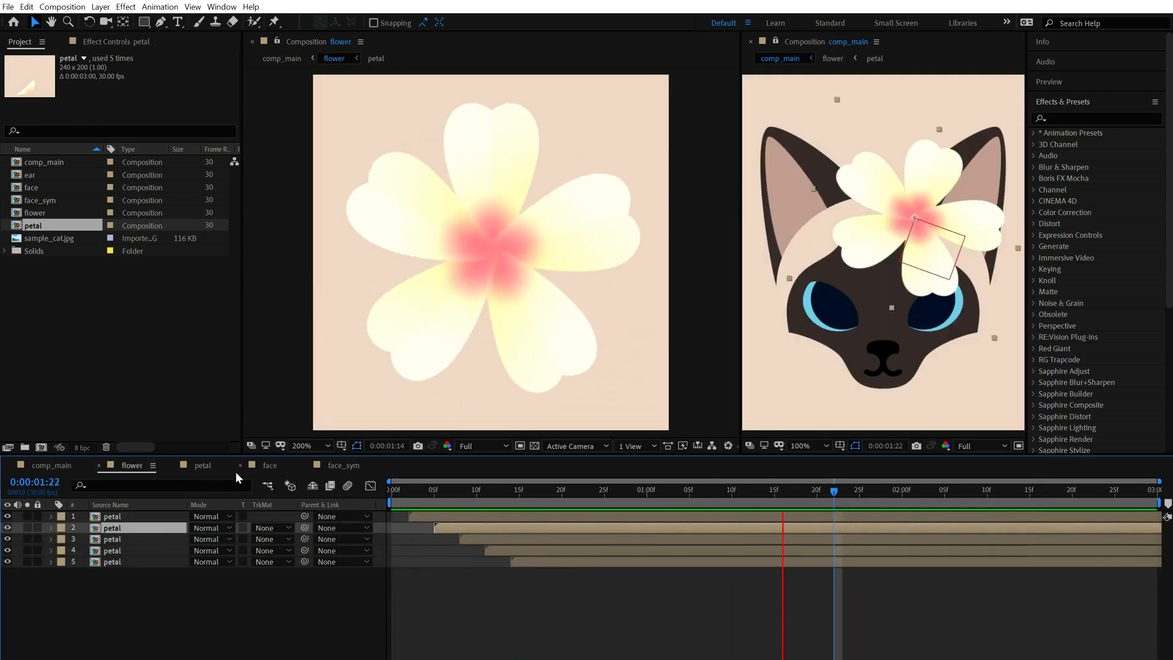
click(64, 470)
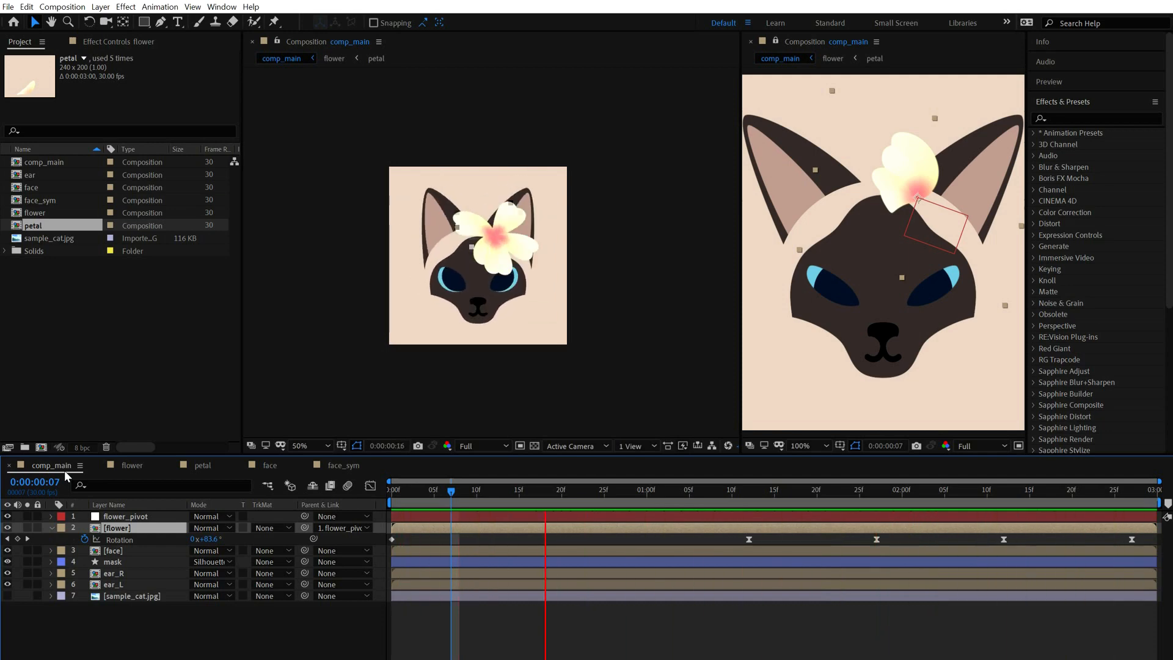
- In face_sym, duplicate the pupil layer and change the copy's fill color to white
double_click(15, 189)
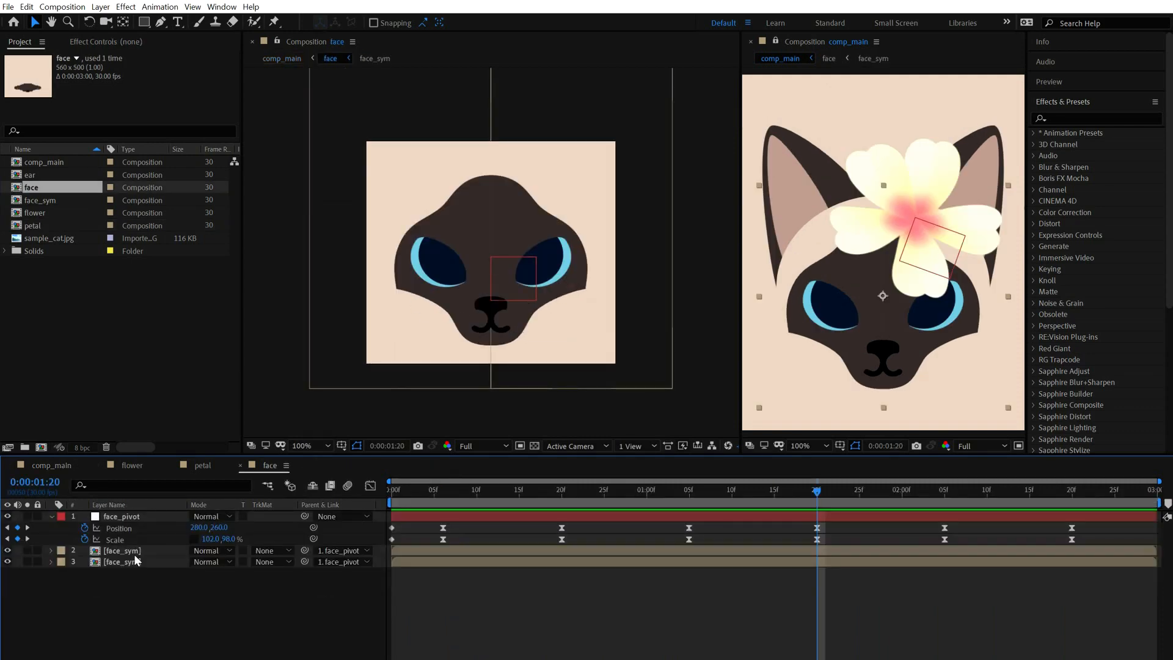
double_click(136, 560)
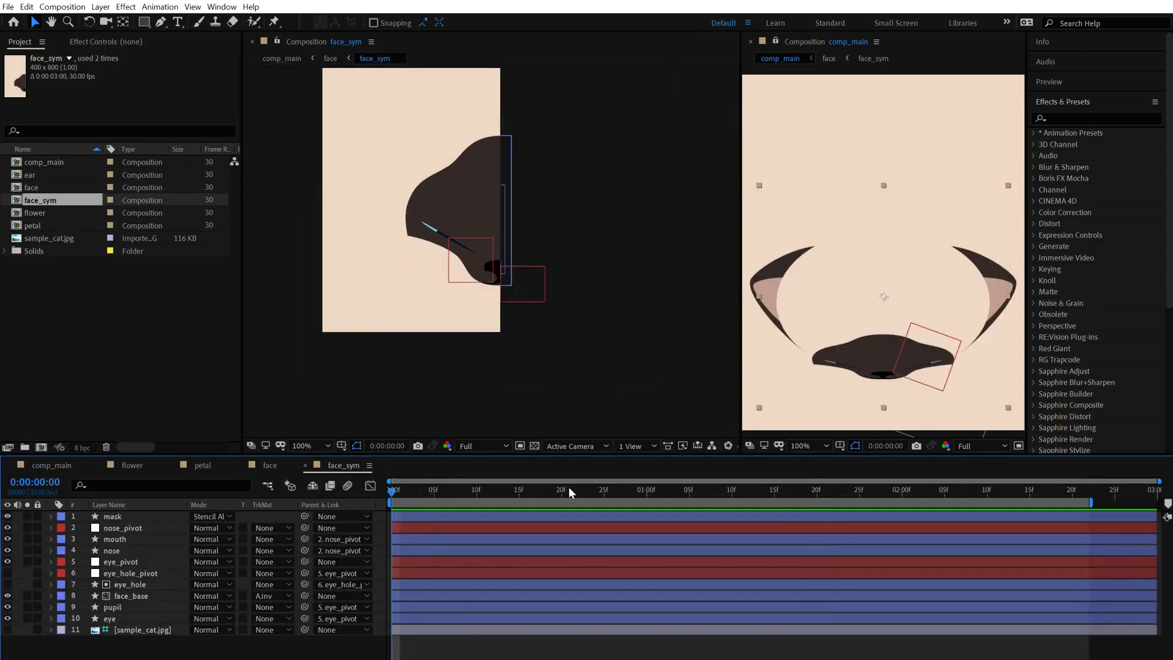
drag(569, 493, 783, 492)
click(134, 607)
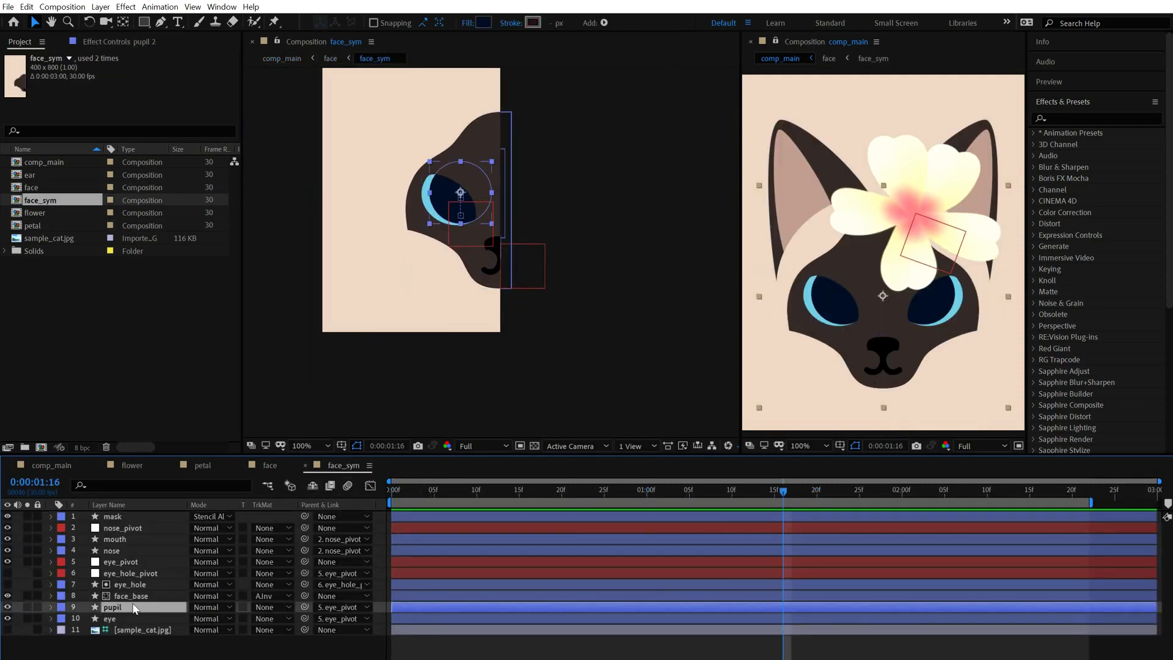
key(ctrl+d)
click(487, 24)
drag(410, 550, 174, 391)
click(626, 536)
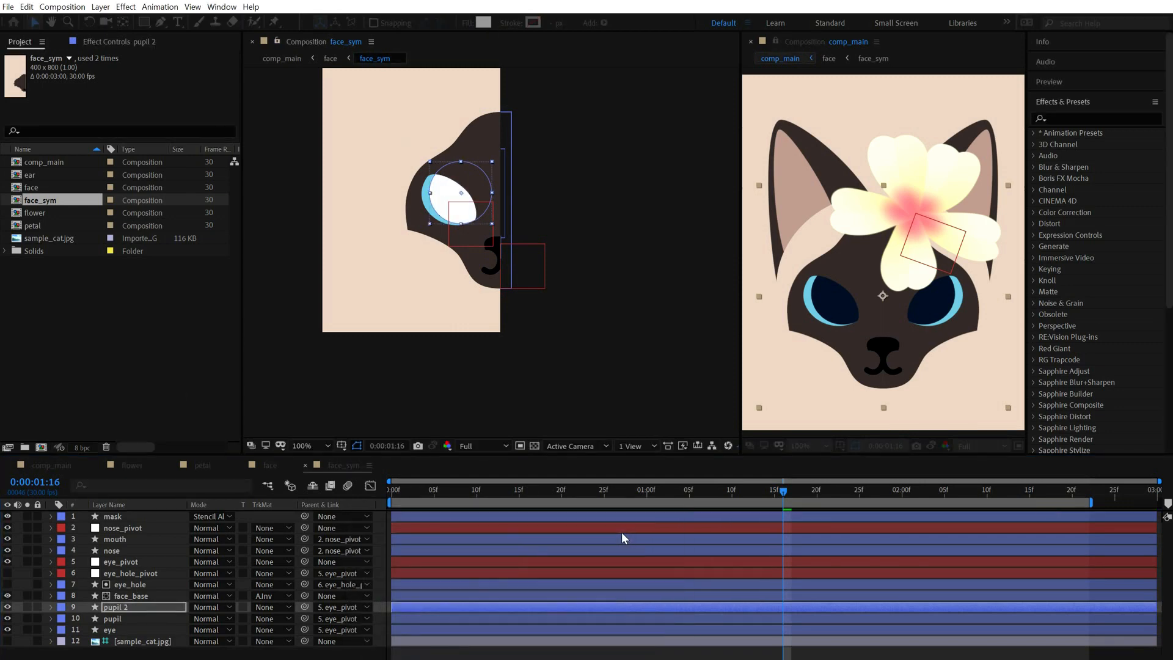
- Set the white pupil copy's ellipse size to 30 by 30 to make an eye highlight
click(135, 610)
key(u)
key(u)
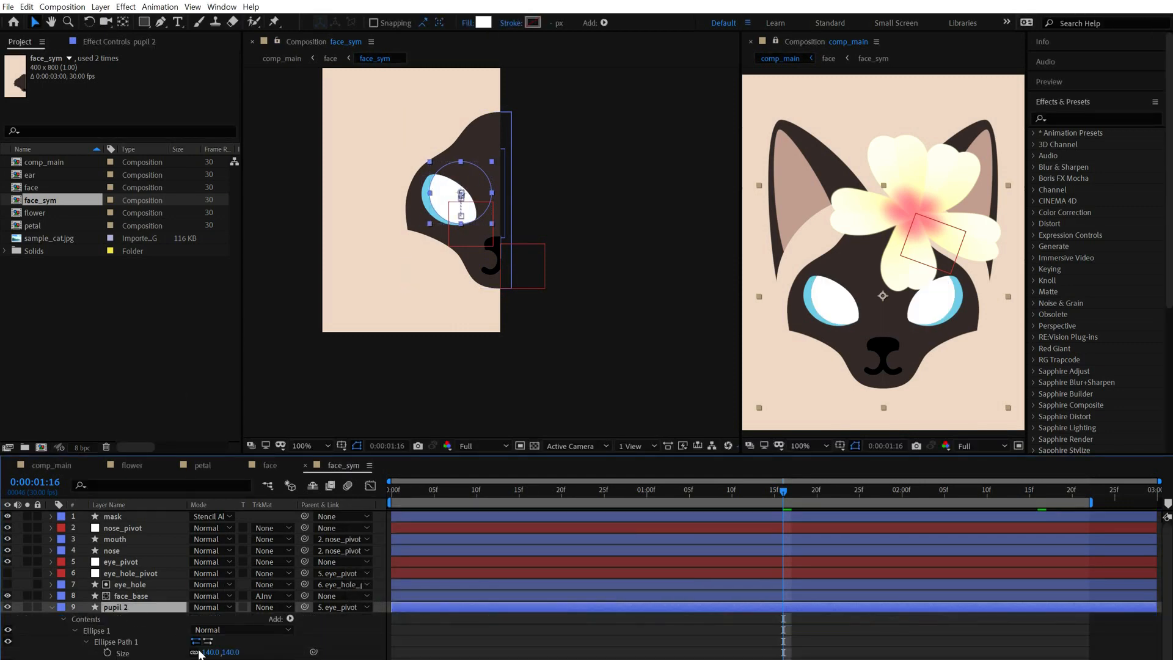
text(30)
key(Return)
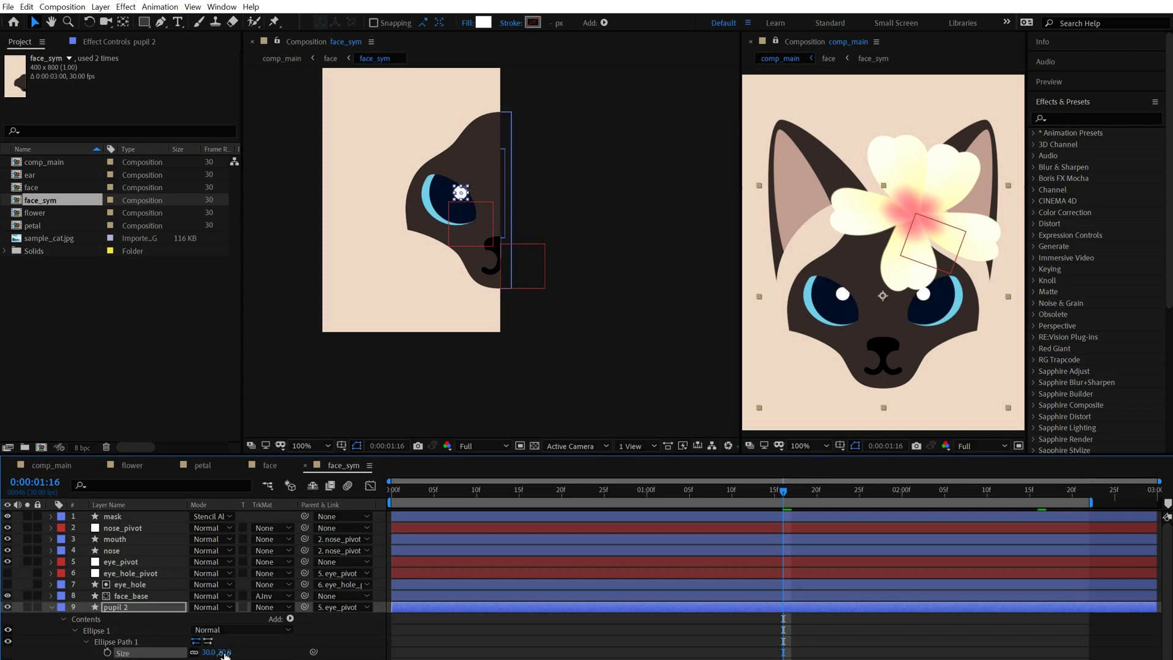
- At 0:00:01:20 in face_sym, move the white pupil 2 highlight to the upper outer edge of the eye's pupil
scroll(626, 657, down, 2)
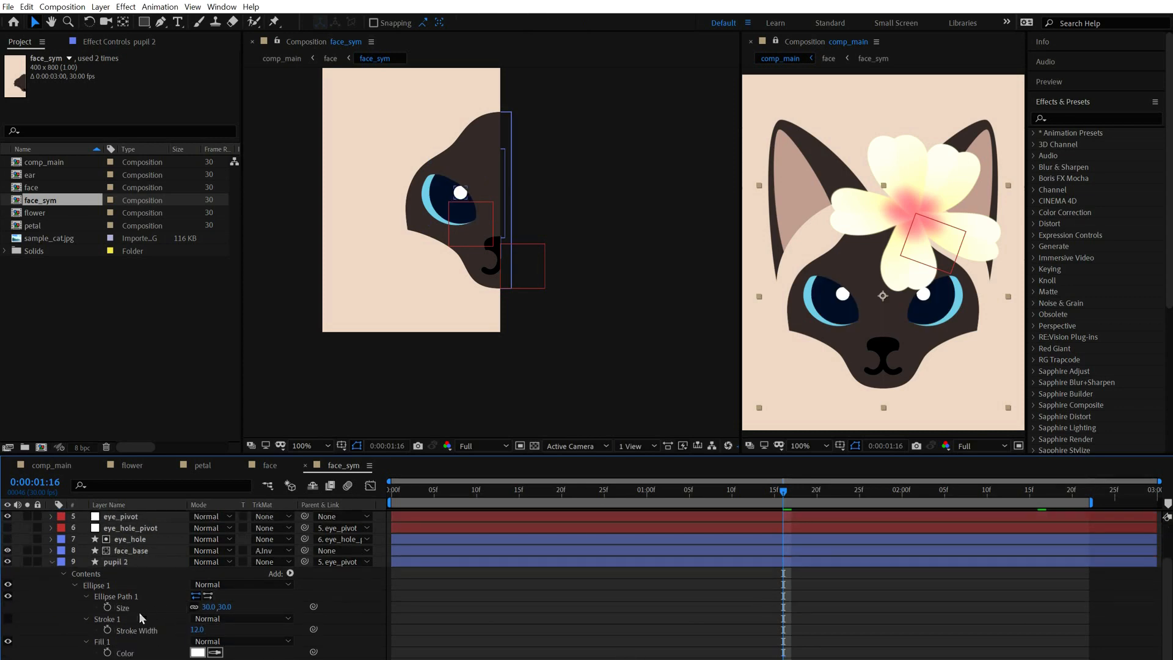
click(461, 192)
key(Page_Down)
key(Page_Down)
key(Page_Down)
key(Page_Down)
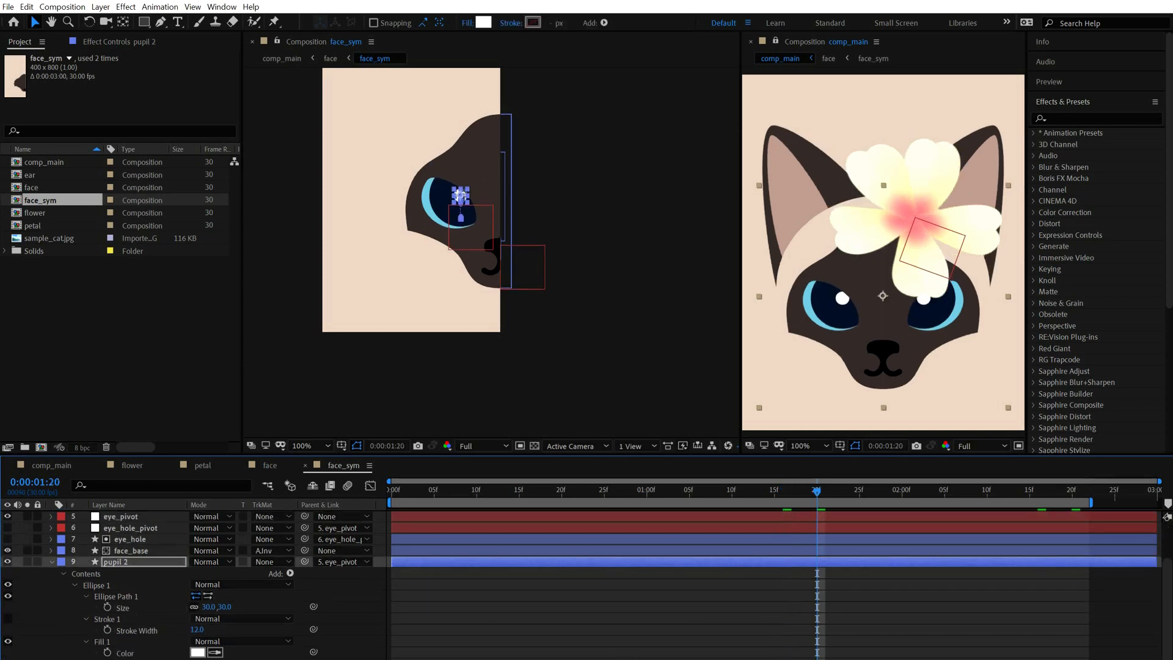
drag(460, 192, 438, 194)
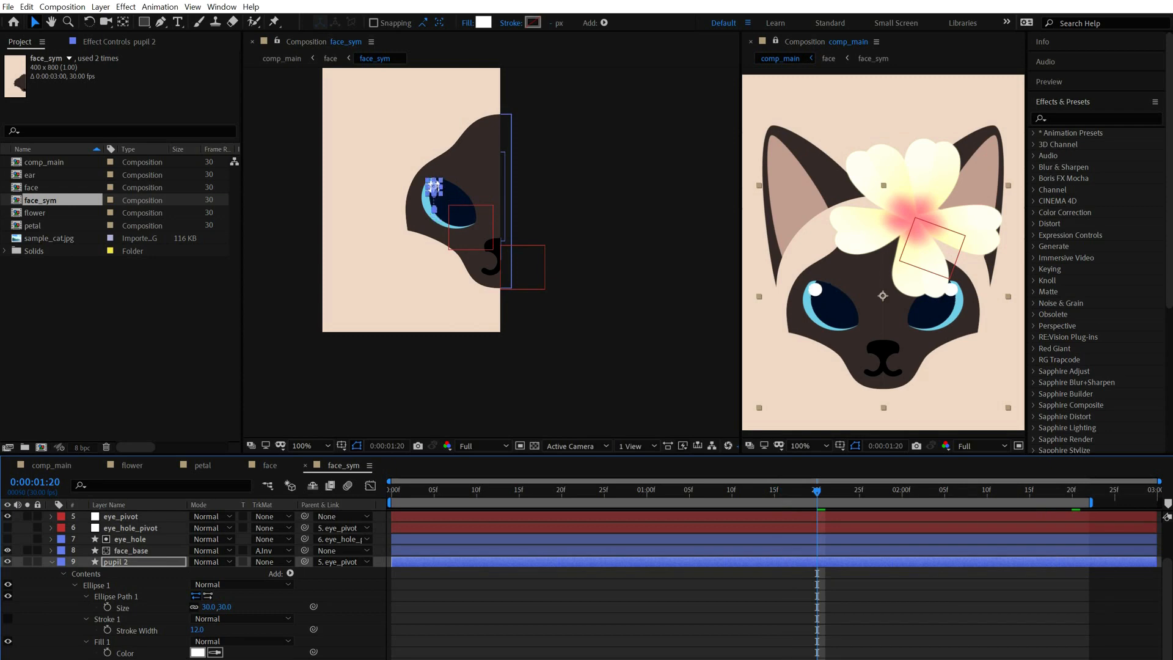
click(793, 636)
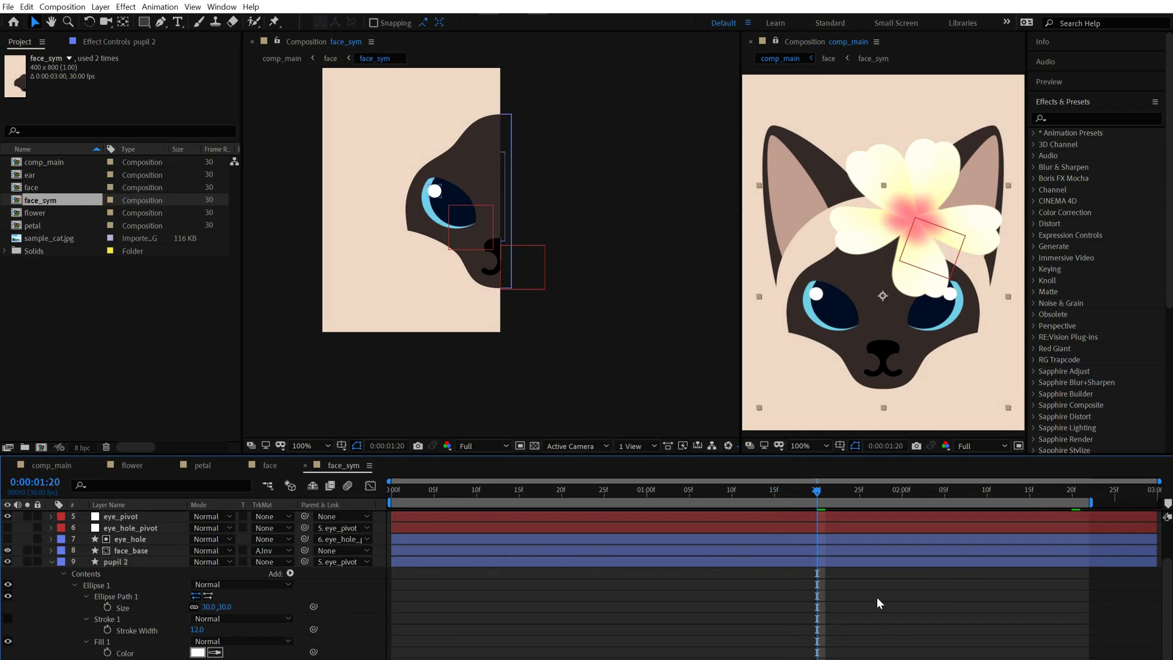
- Set the pupil 2 highlight layer's parent to None and preview the highlight's motion in face_sym and comp_main
click(767, 565)
click(617, 493)
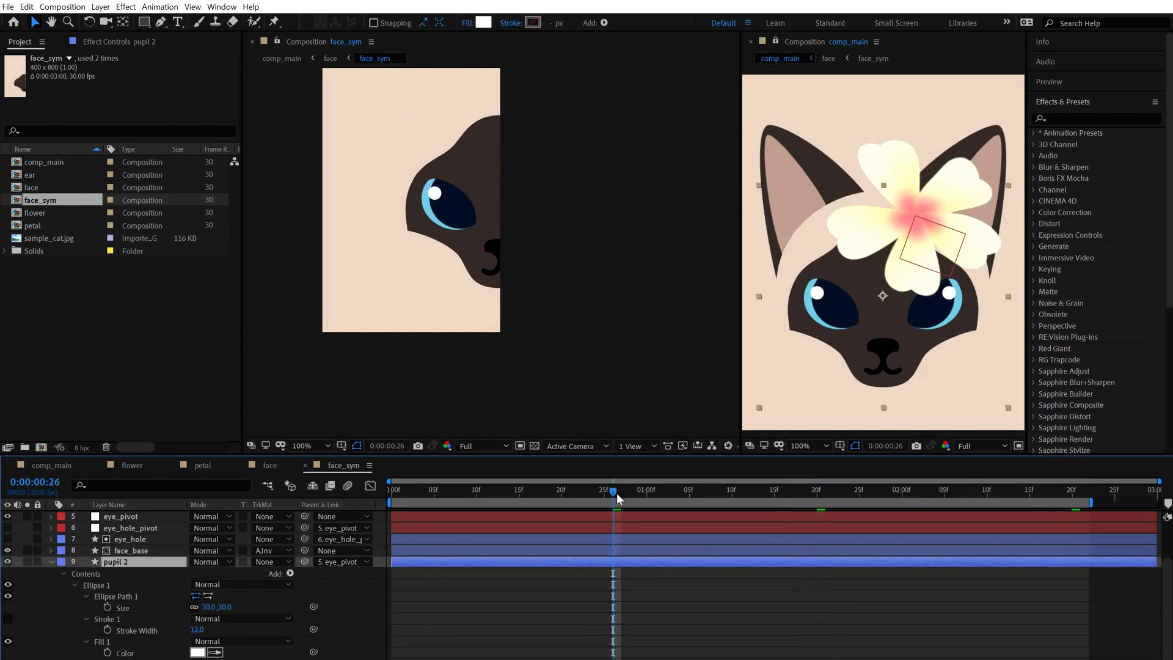
key(space)
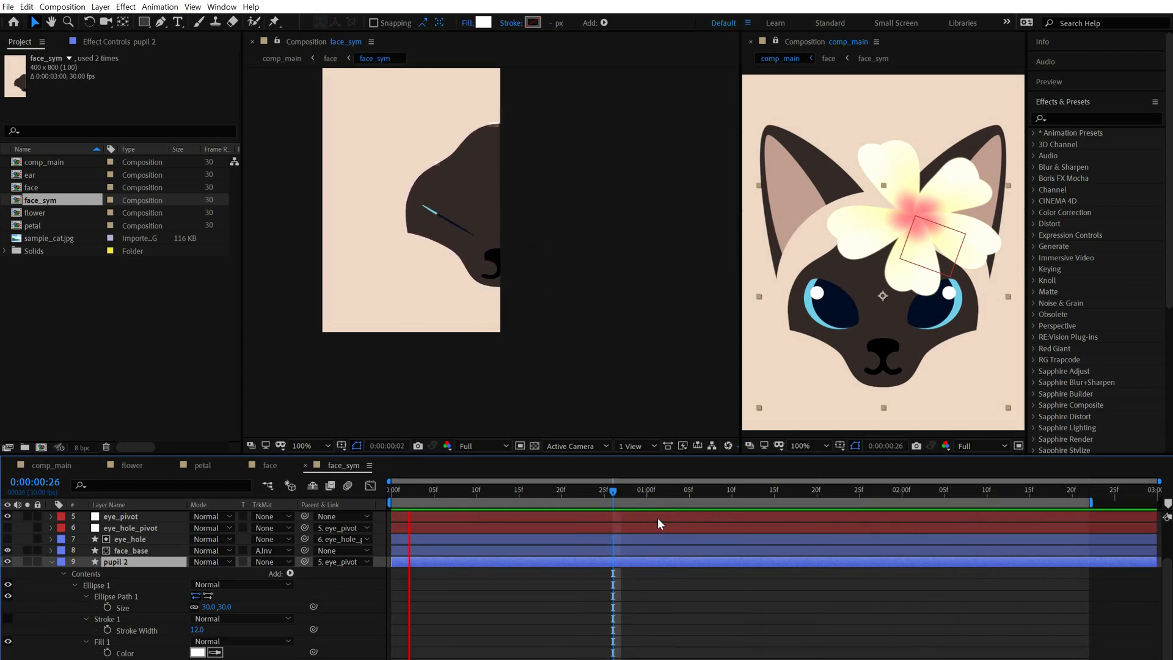
click(567, 496)
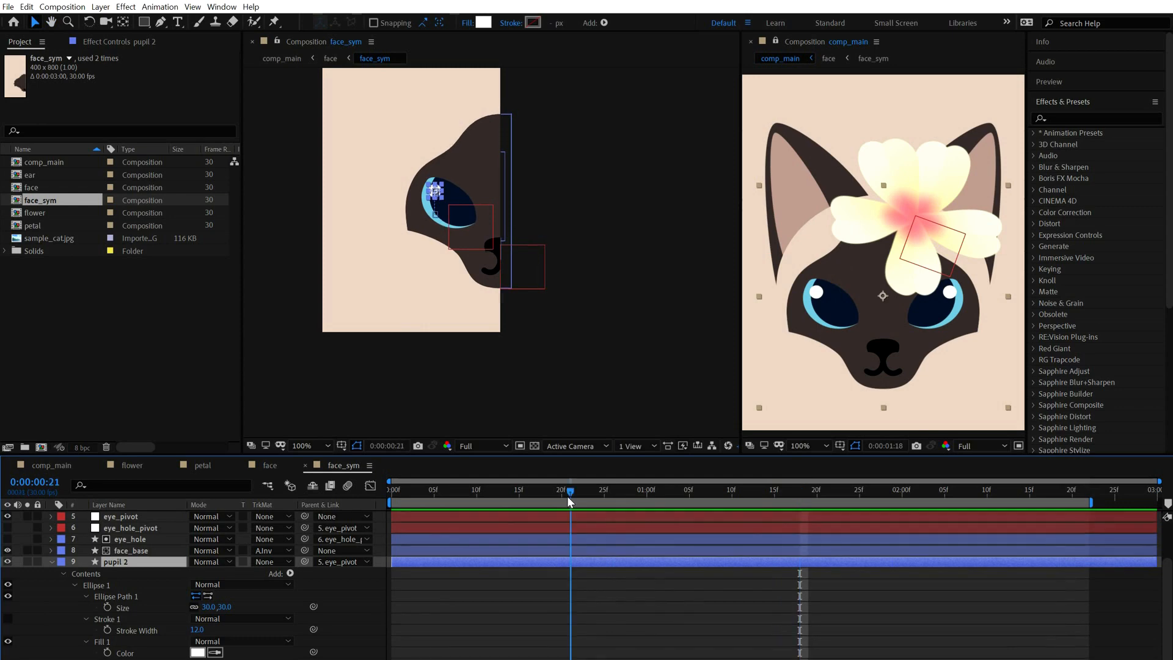
drag(567, 496, 815, 541)
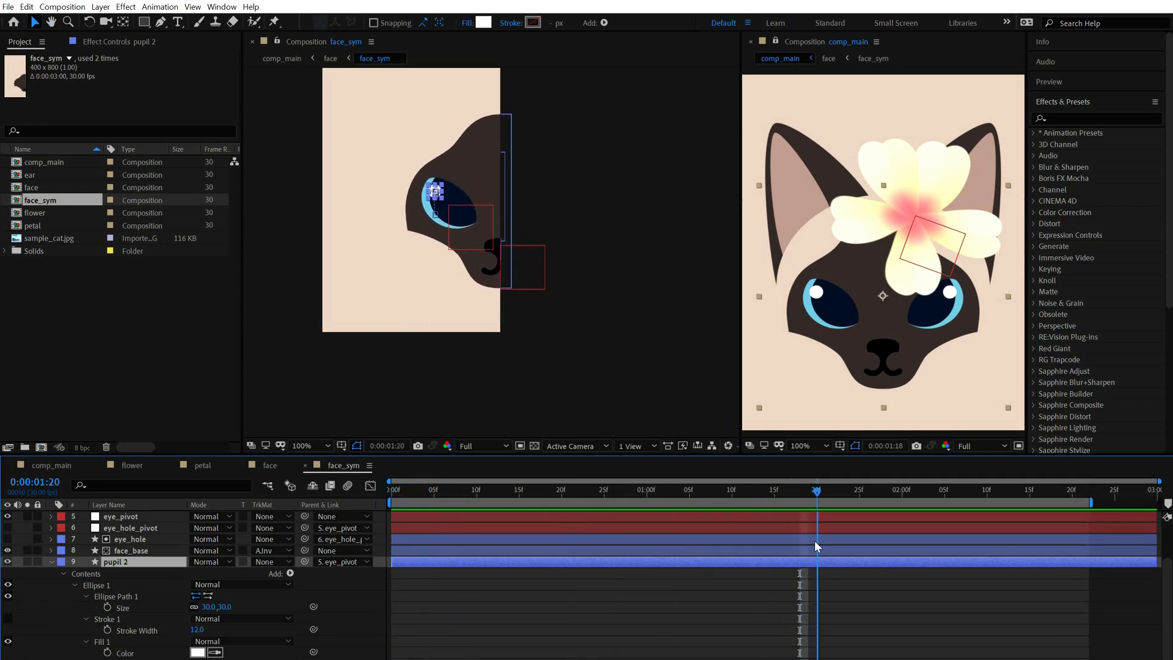
click(335, 561)
click(340, 573)
key(space)
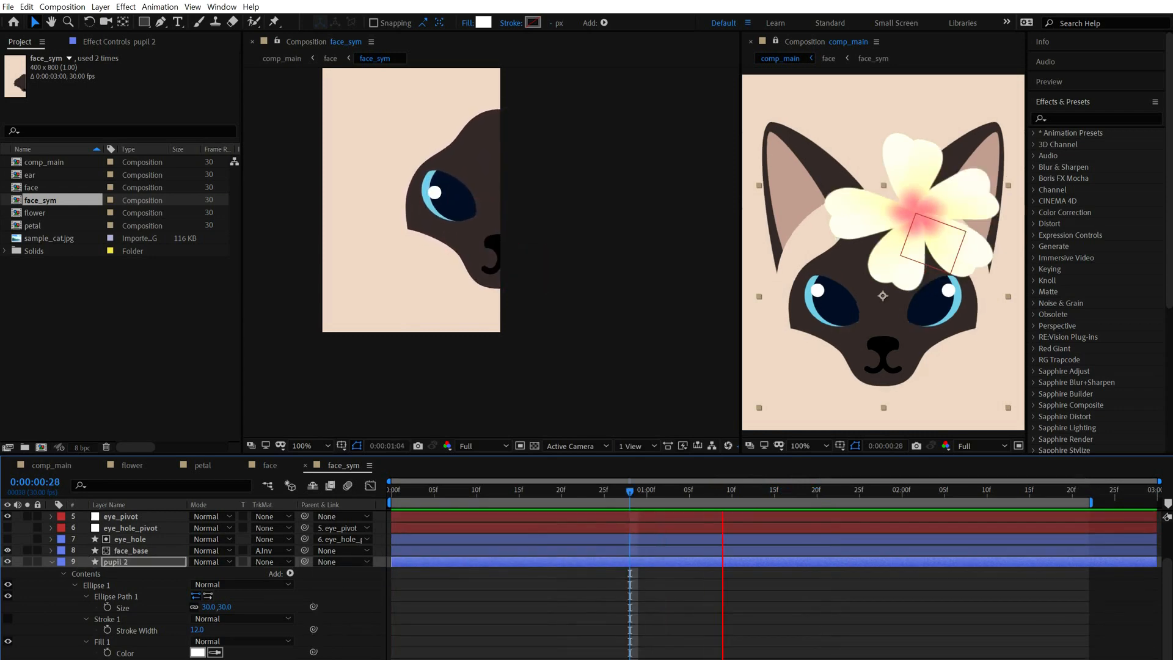
click(57, 468)
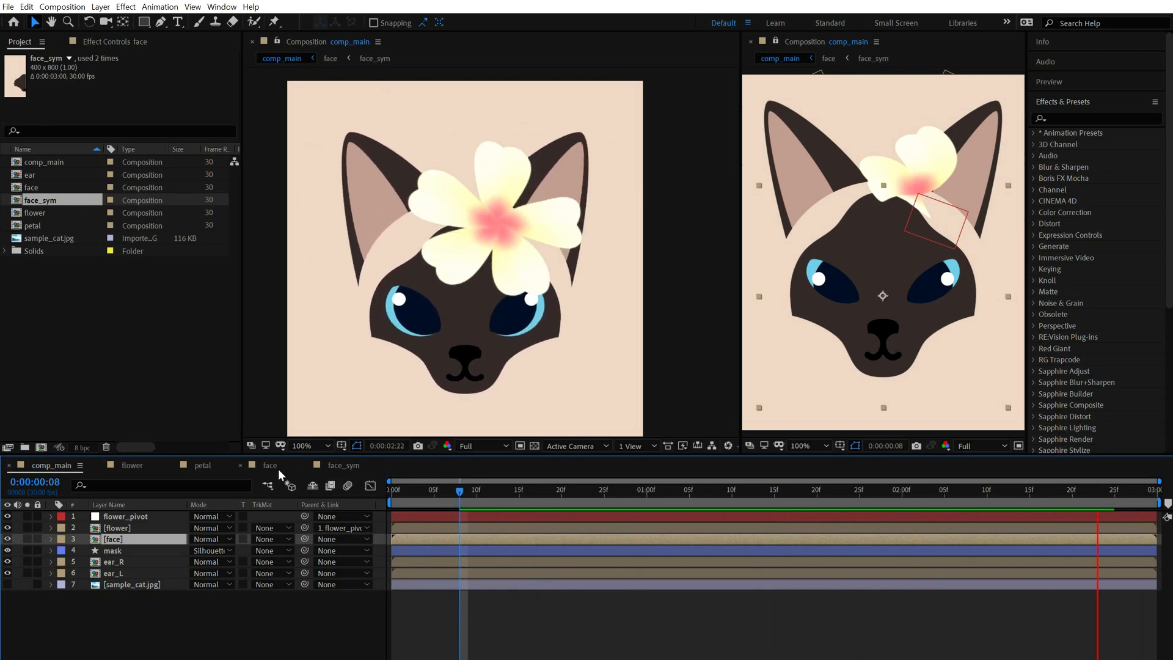
- In the petal composition at 0:00:01:17, set the CC Bend It Bend keyframe to 8 and adjust petal_pivot's Rotation
click(203, 466)
click(196, 539)
text(2)
key(Return)
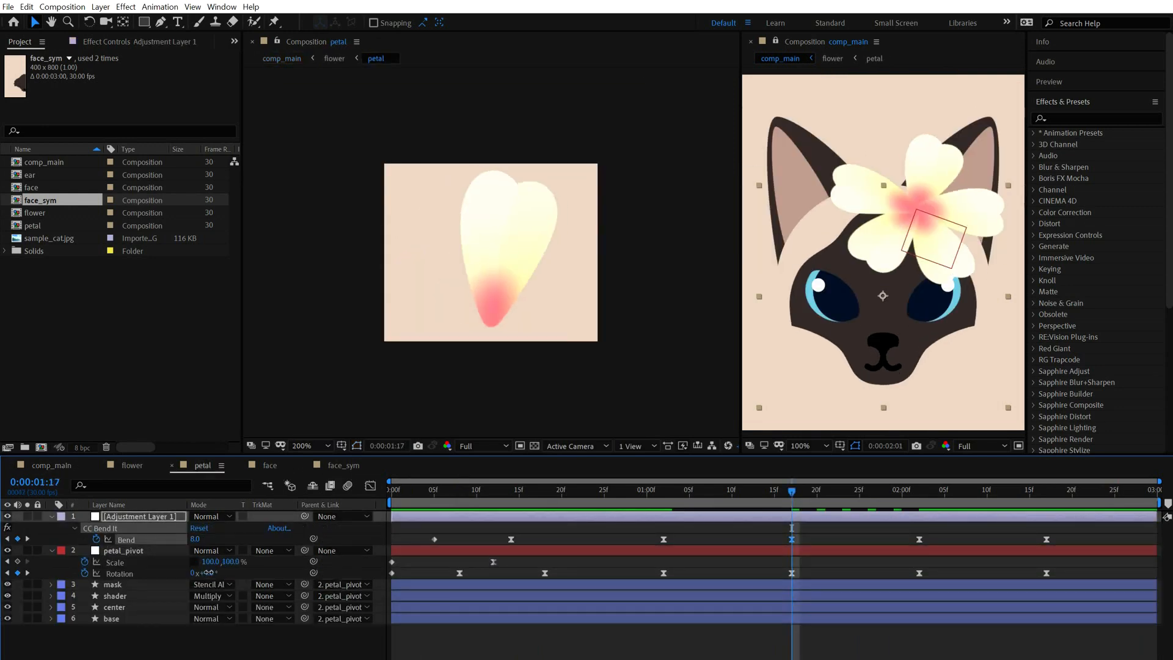
click(205, 573)
text(1)
key(Return)
- At the 0:00:02:02 keyframe, set the petal's Bend to -8 and petal_pivot's Rotation to -2°
key(k)
click(201, 539)
text(-80)
key(Tab)
click(207, 572)
text(-)
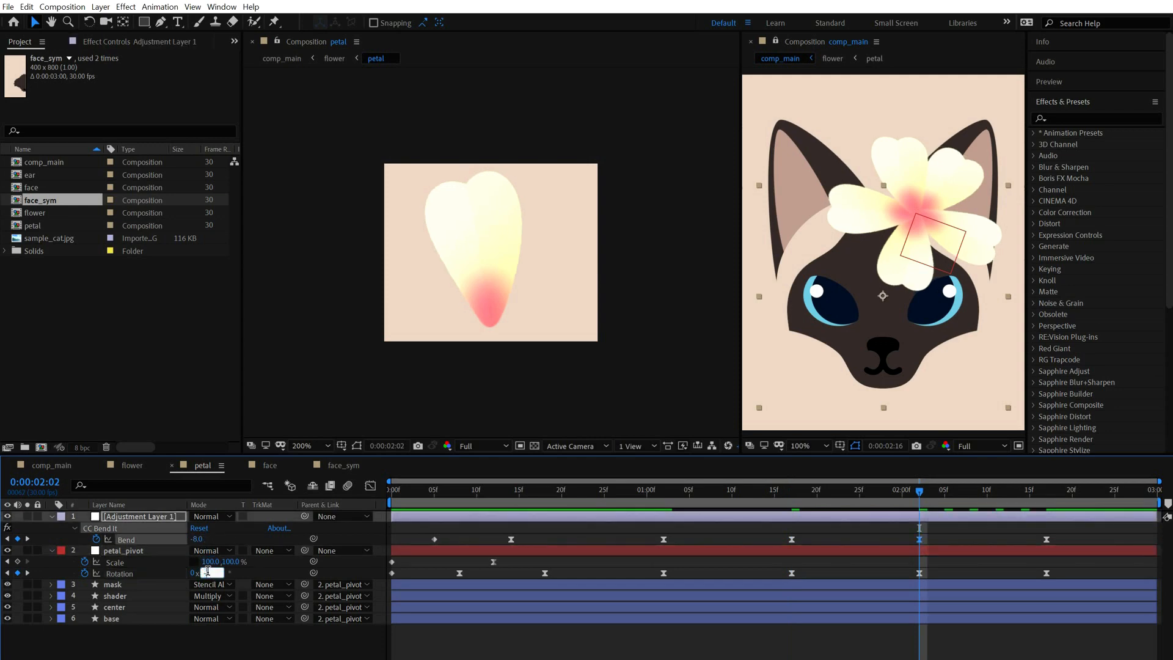
text(2)
key(Return)
key(k)
- Select the petal's Bend and Rotation keyframes from 0:00:01:17 onward, then preview comp_main
click(791, 539)
drag(773, 535, 1010, 541)
drag(1061, 569, 714, 603)
click(60, 463)
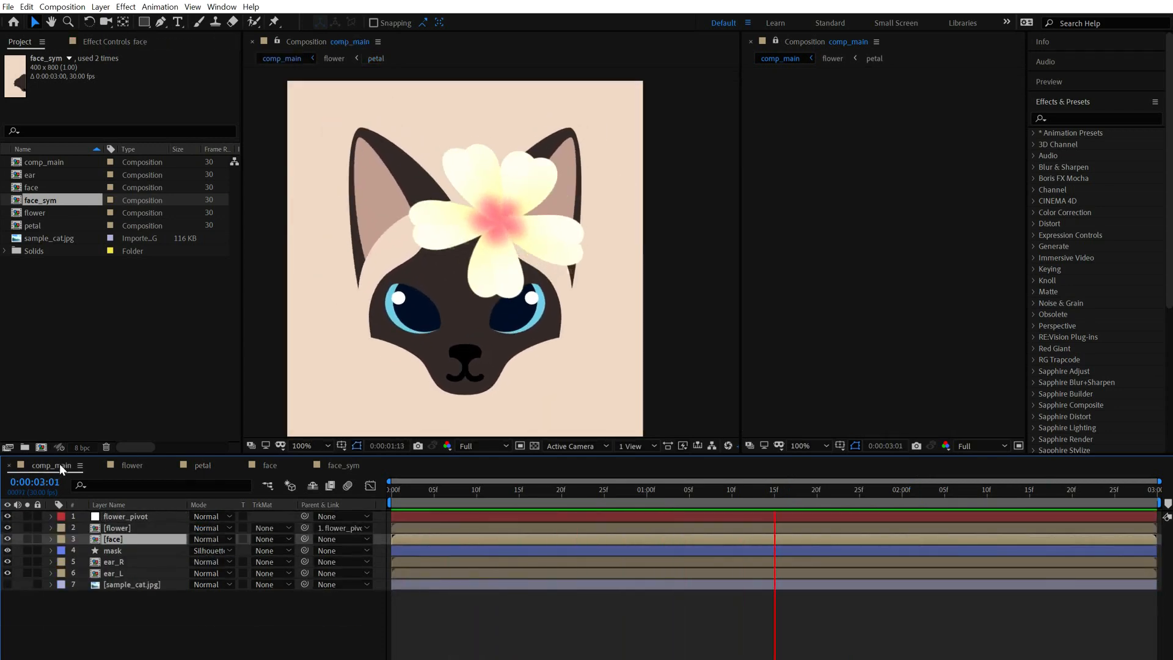
key(space)
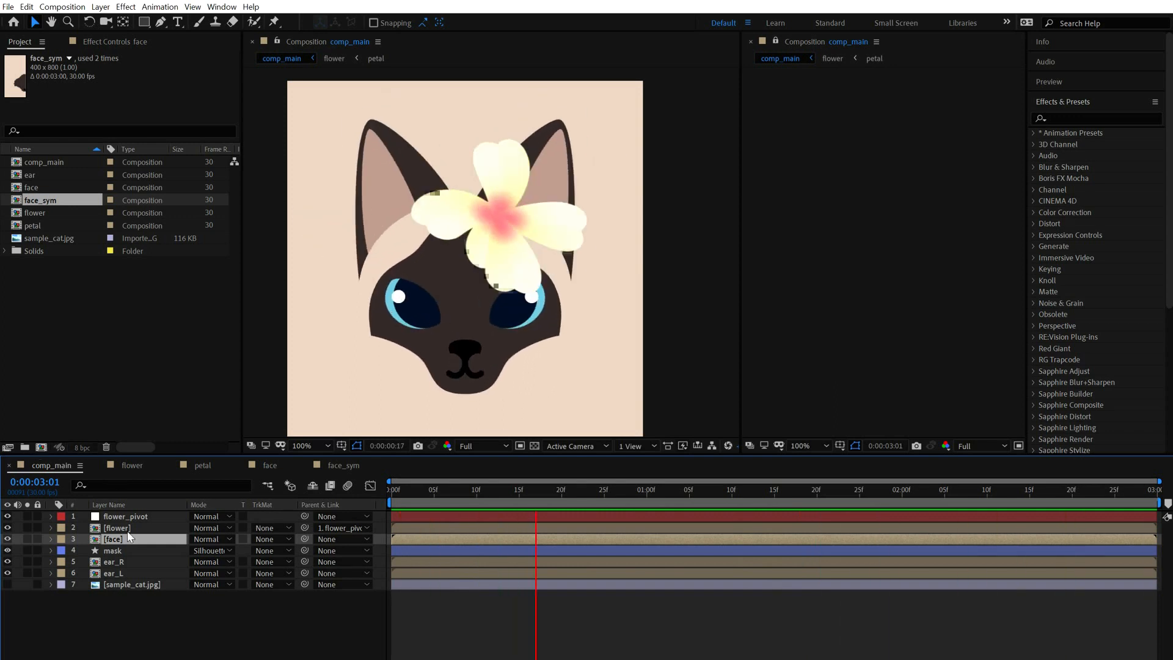
- In comp_main, reveal the flower layer's keyframes and change its Rotation keyframe at 0:00:01:27
click(128, 529)
key(u)
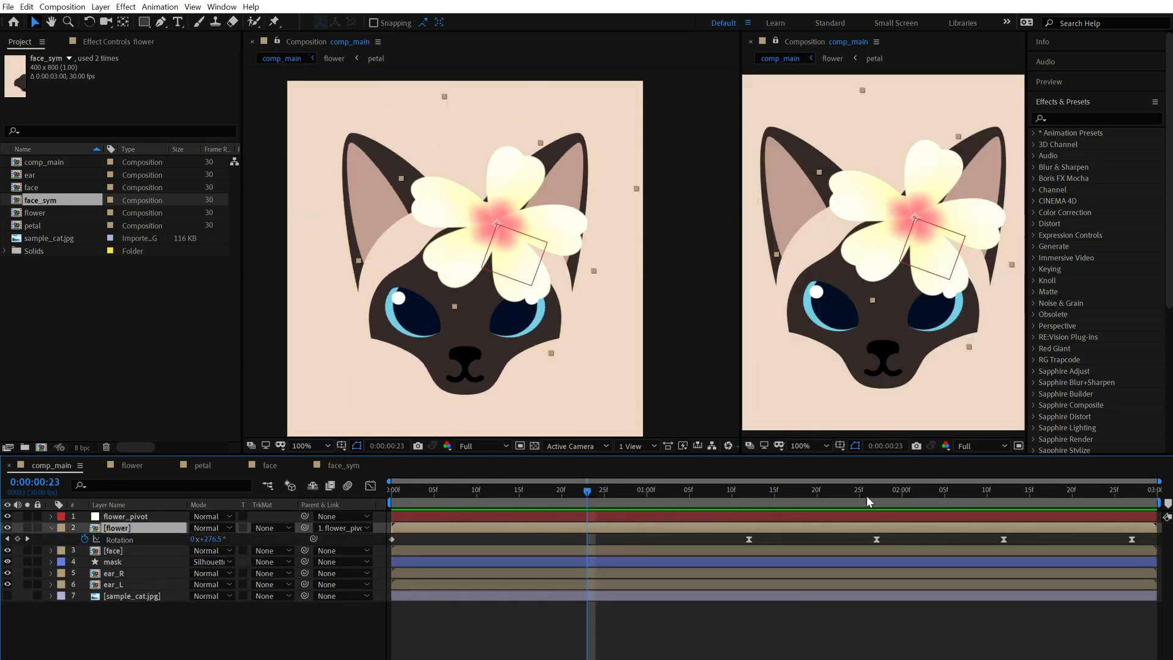
click(835, 496)
key(j)
key(k)
click(210, 539)
text(40)
key(Return)
- Adjust the flower's Rotation keyframes at 0:00:02:12 and 0:00:02:27, the last one to 350°, and preview the animation
key(k)
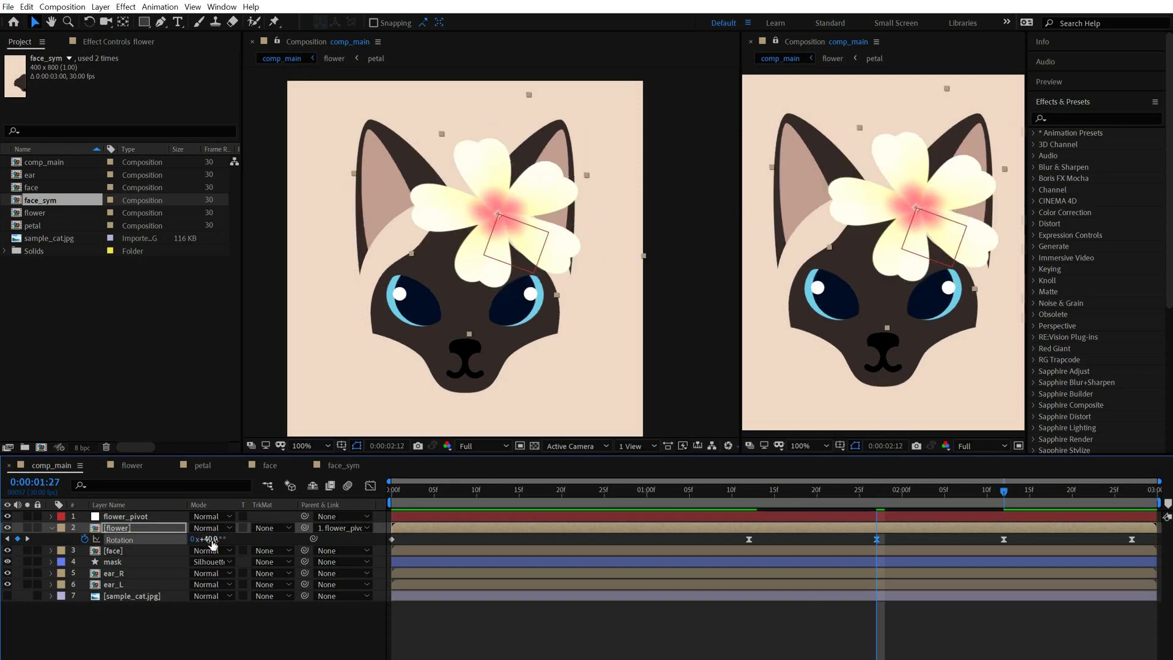
key(k)
key(space)
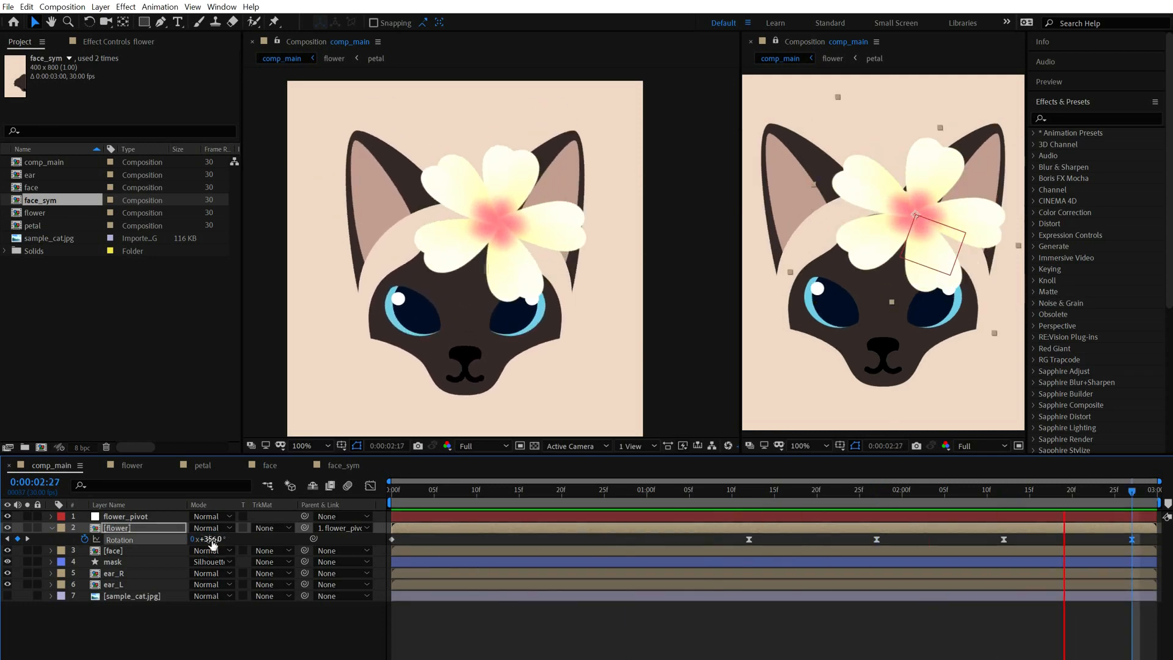
key(space)
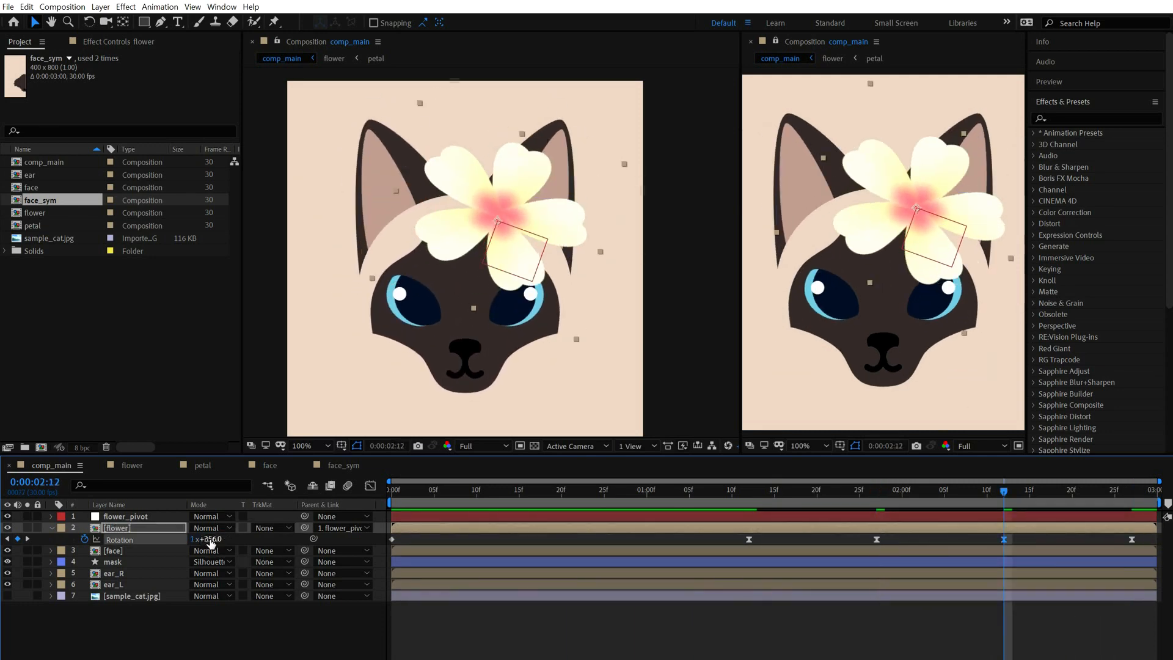
key(space)
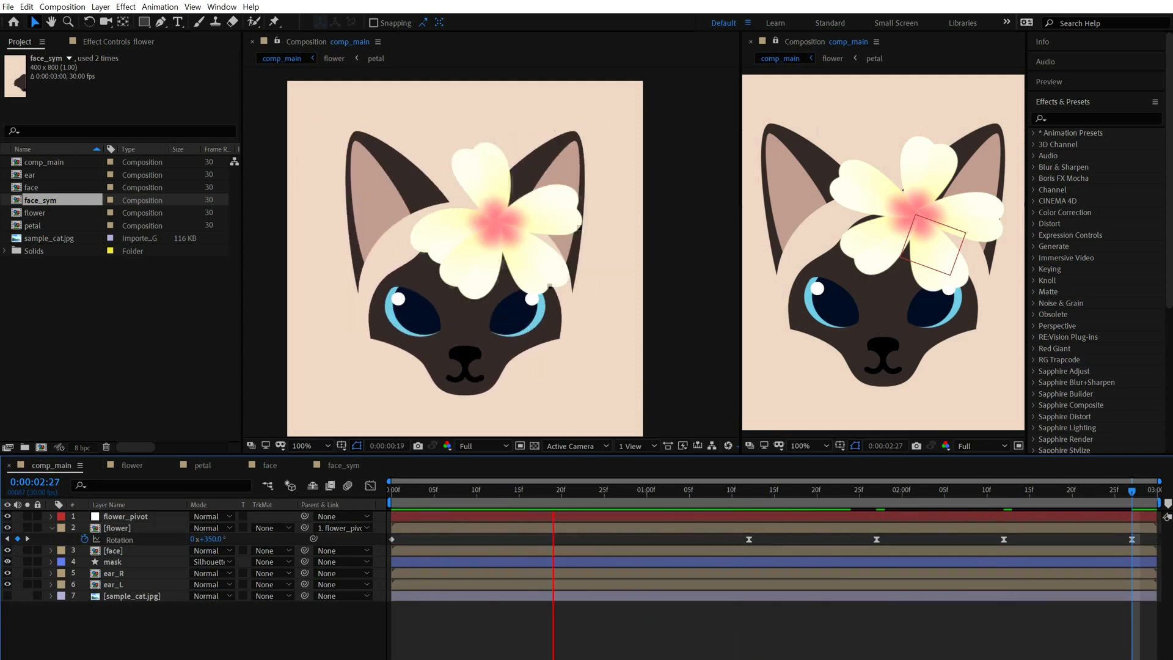
- Adjust the flower's Rotation keyframe at 0:00:01:12 and preview comp_main
key(j)
key(j)
key(j)
drag(202, 540, 210, 539)
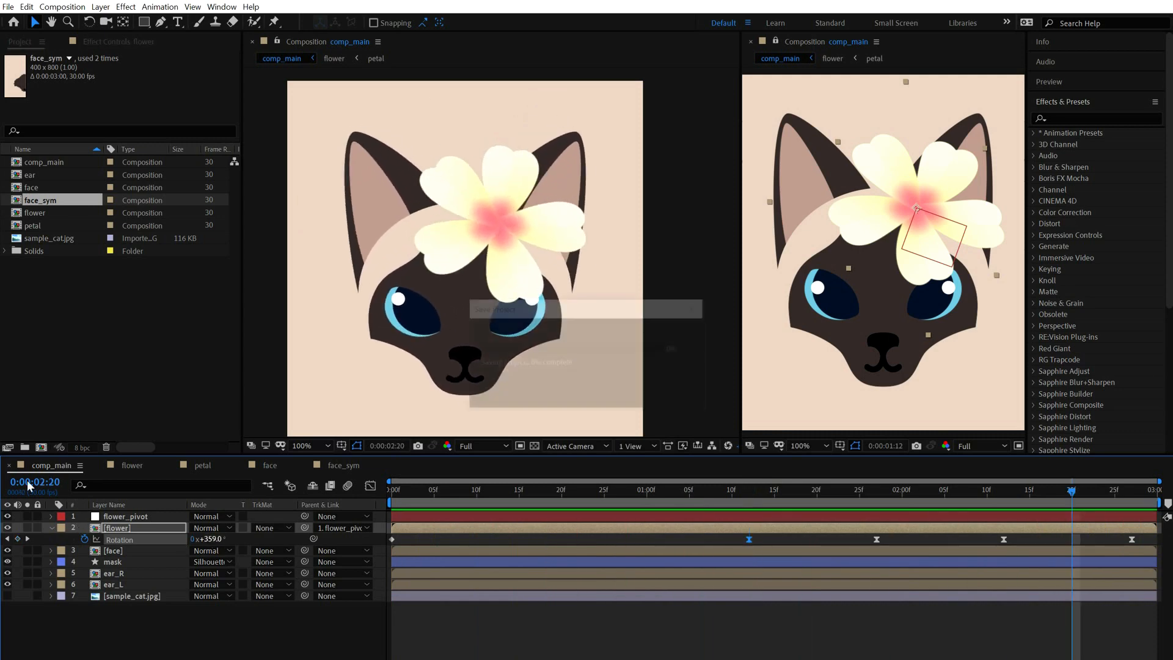
key(space)
- Rename the face_sym composition as face_L
click(73, 200)
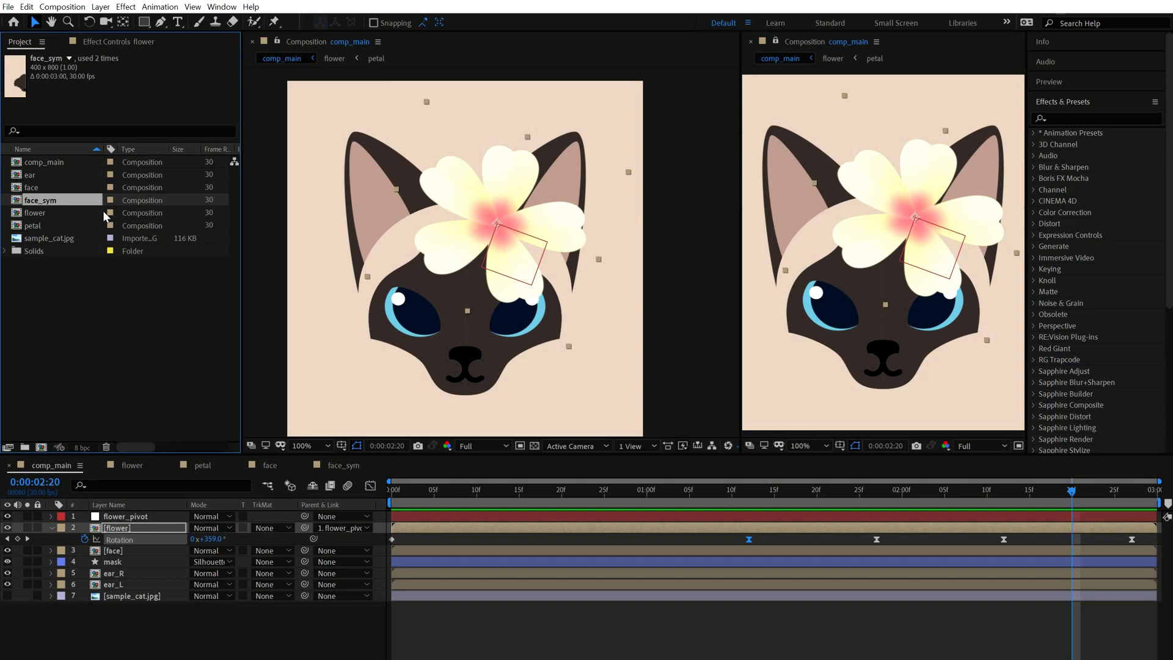
key(Return)
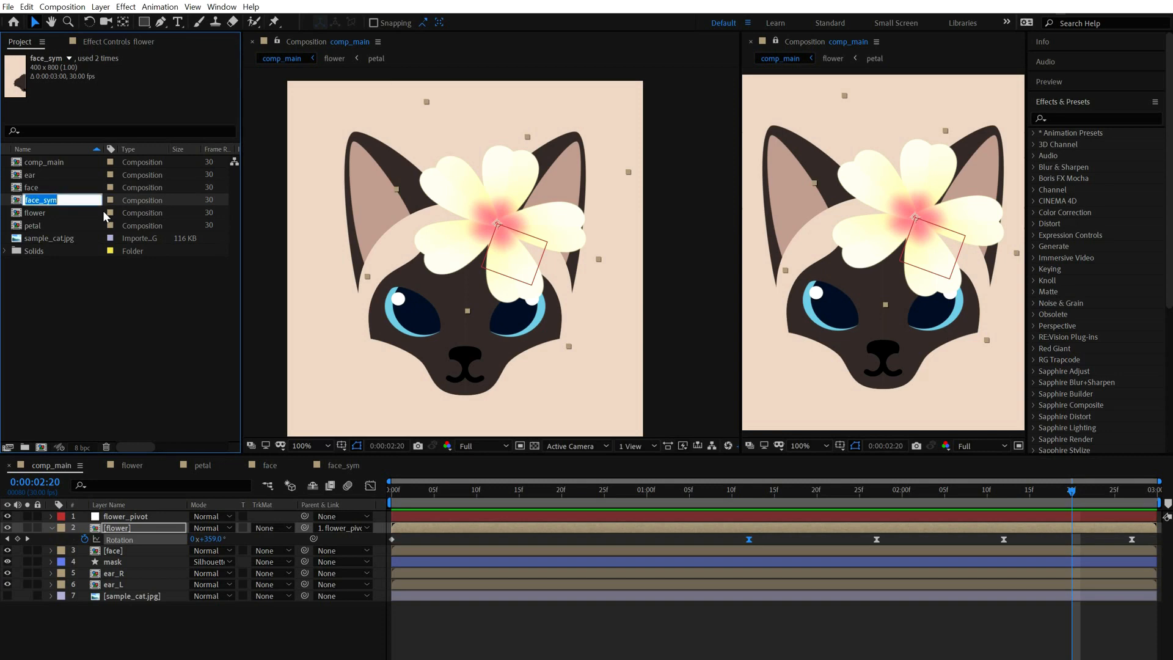
text(face_L)
key(Return)
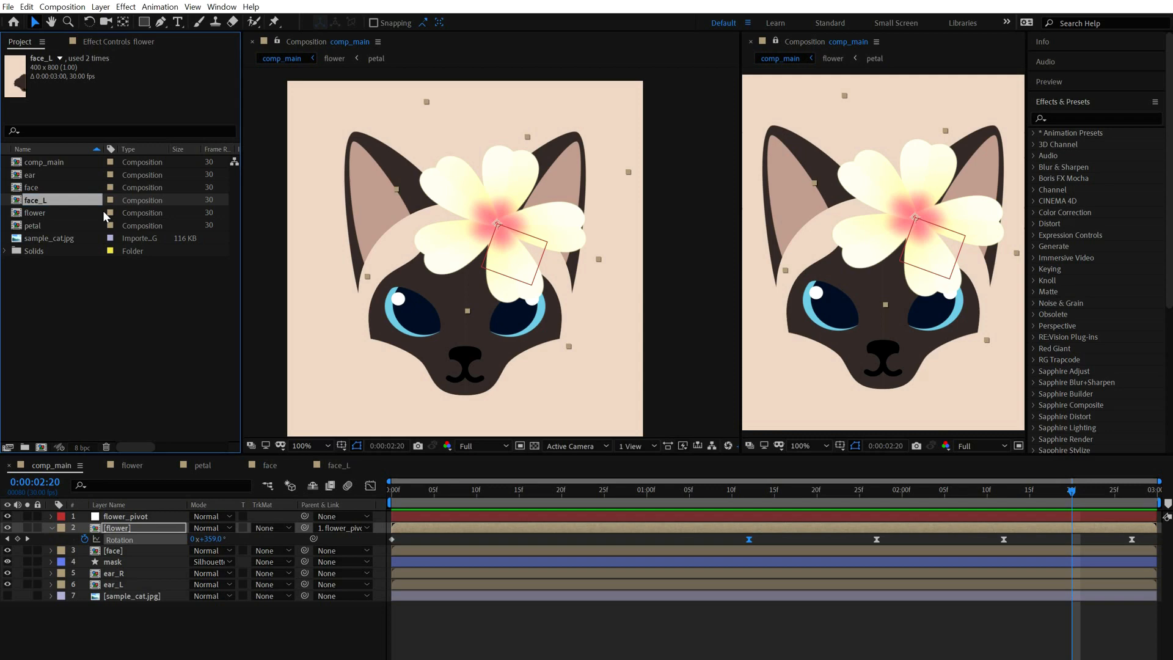
- Duplicate the face_L composition and name the copy face_R
key(ctrl+d)
key(Return)
text(face_R)
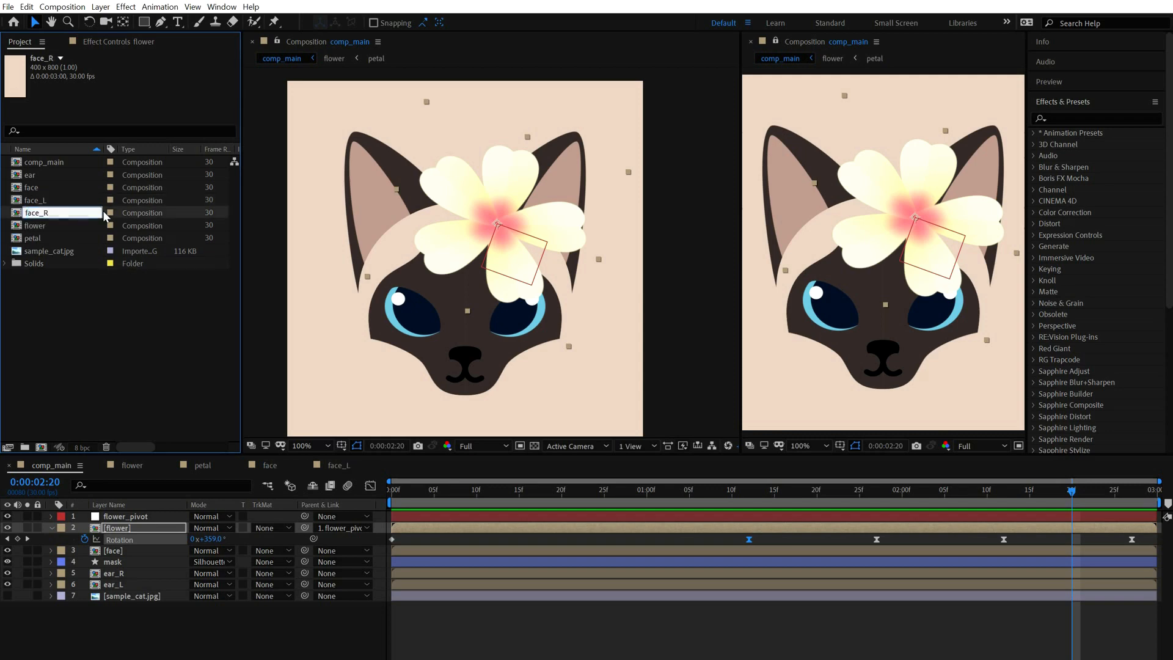
key(Return)
- Open face_R, rename its pupil 2 layer as HL and move the highlight to the inner side of the pupil
double_click(56, 213)
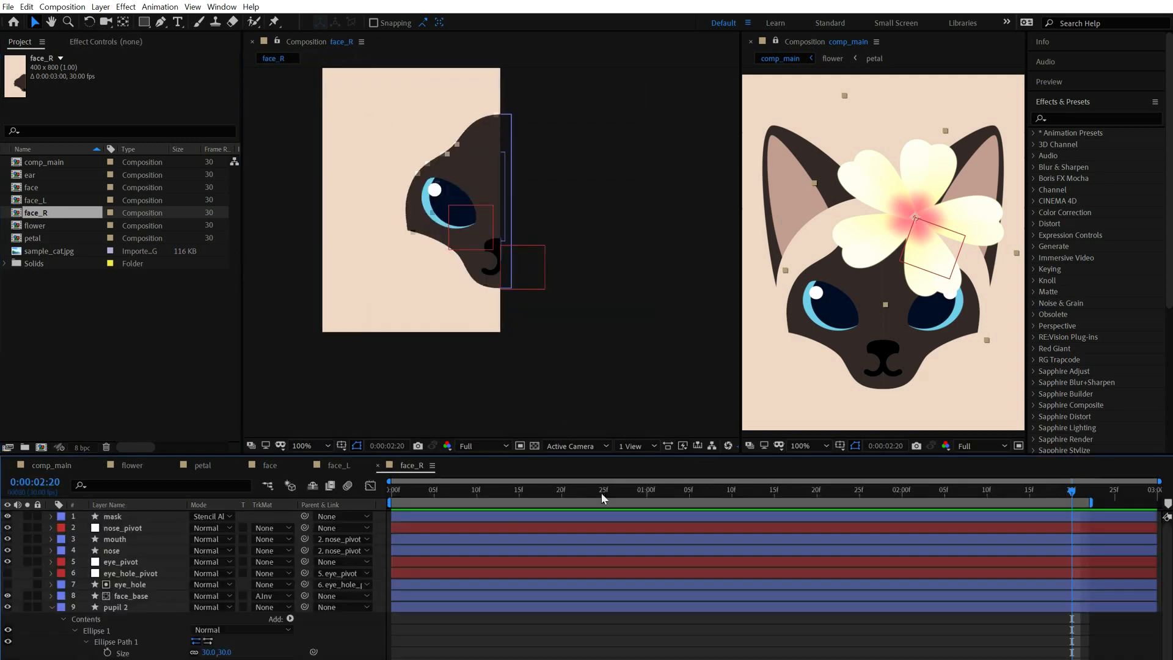
click(127, 606)
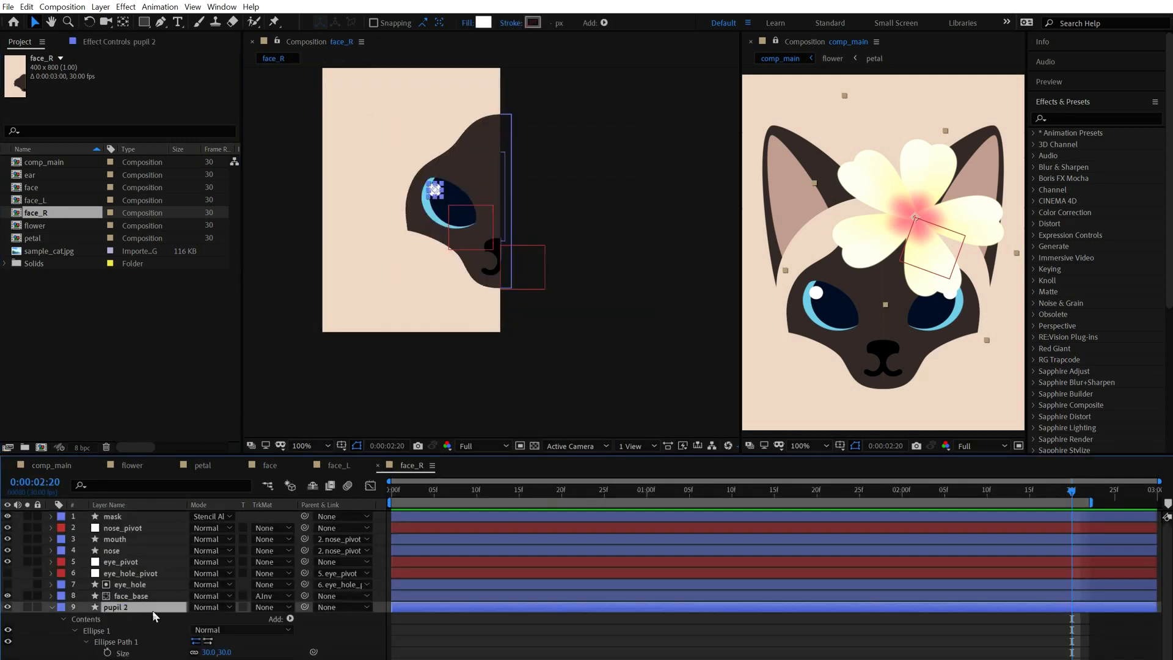
key(Return)
text(HL)
key(Return)
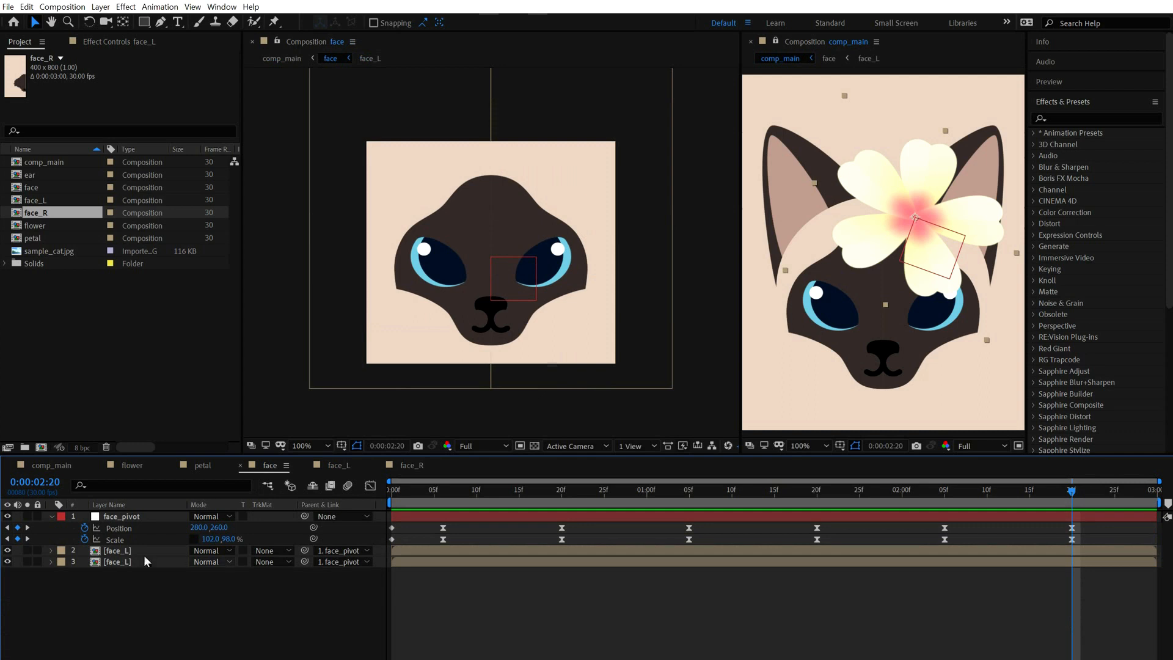
- In the face composition, replace the upper face_L layer's source with face_R
click(124, 552)
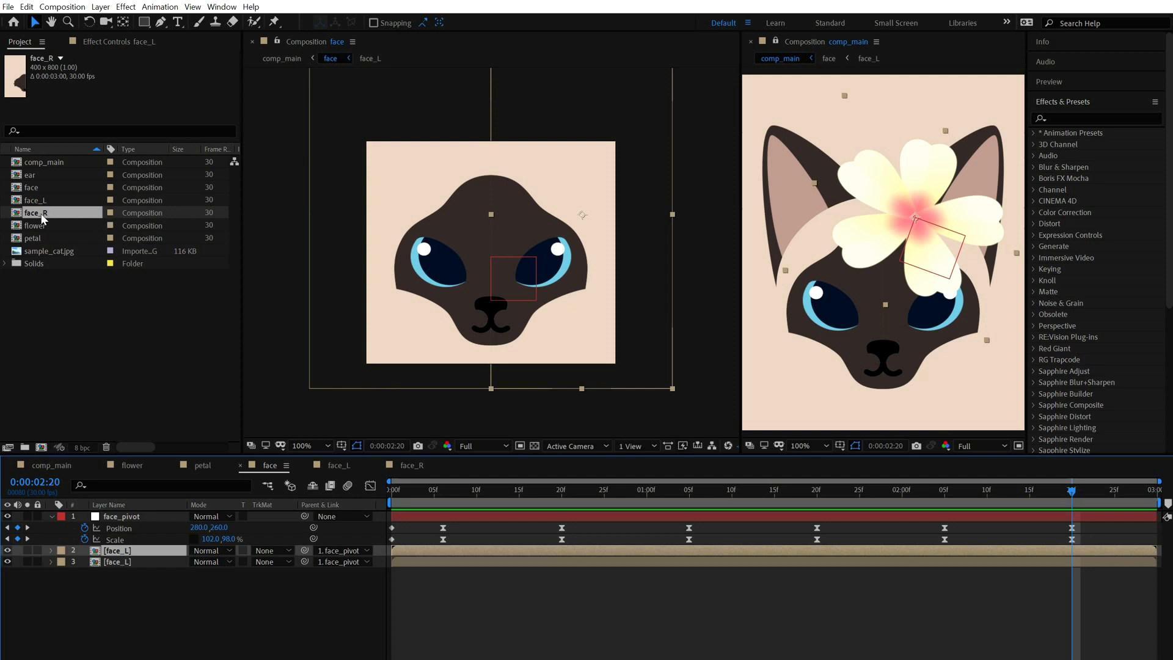
drag(45, 214, 118, 553)
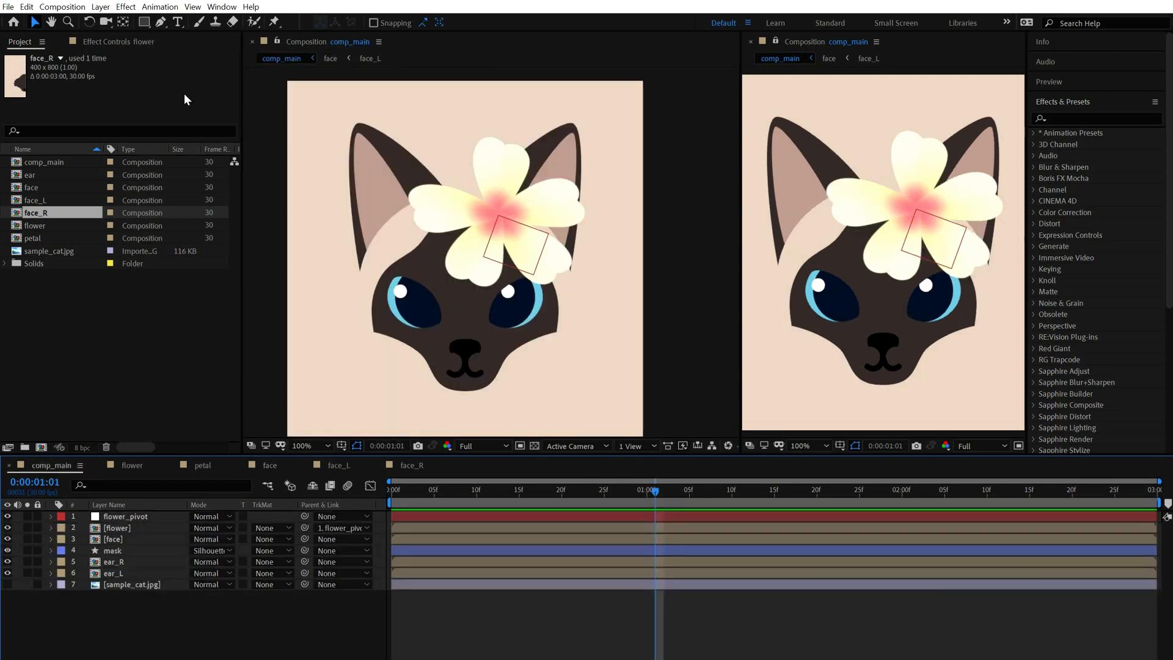
- In comp_main, create a full-size star shape layer with a white fill
click(145, 22)
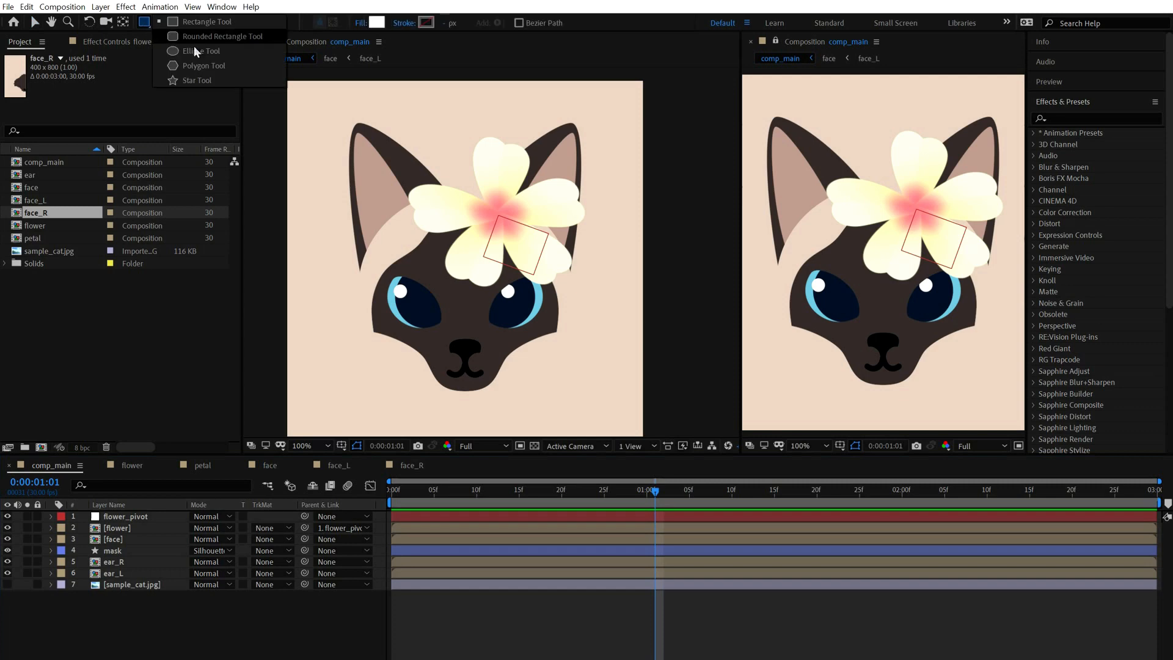
click(195, 80)
double_click(144, 22)
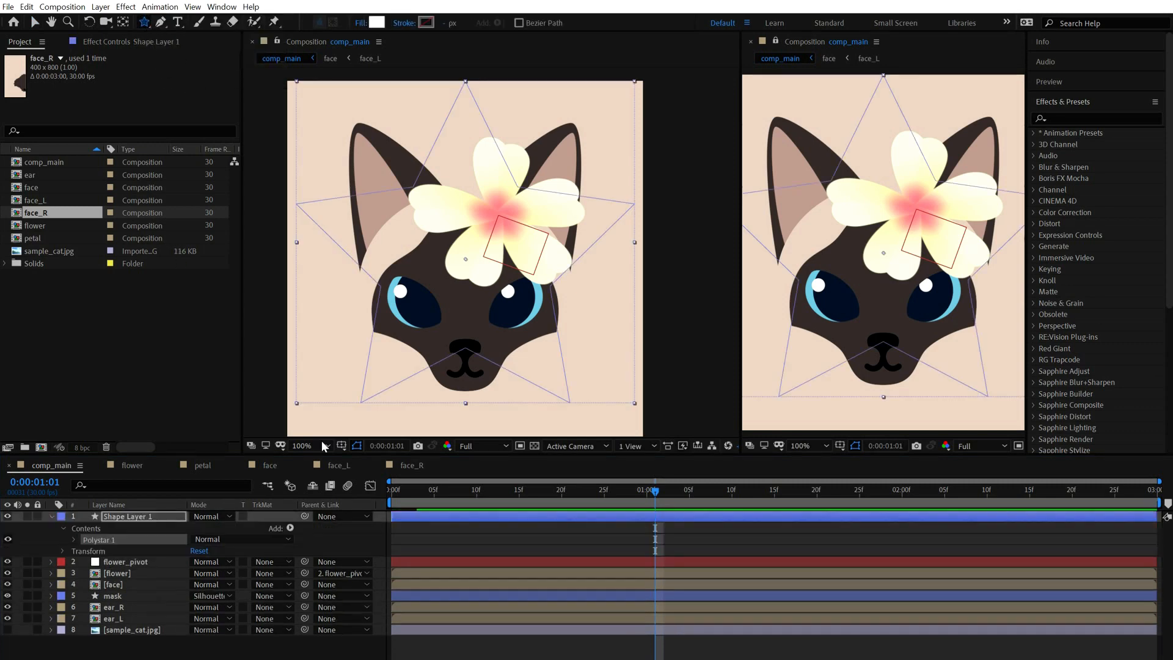
key(v)
- Shrink the star's outer radius to about 201 and change the polystar type to Polygon
click(74, 540)
click(86, 551)
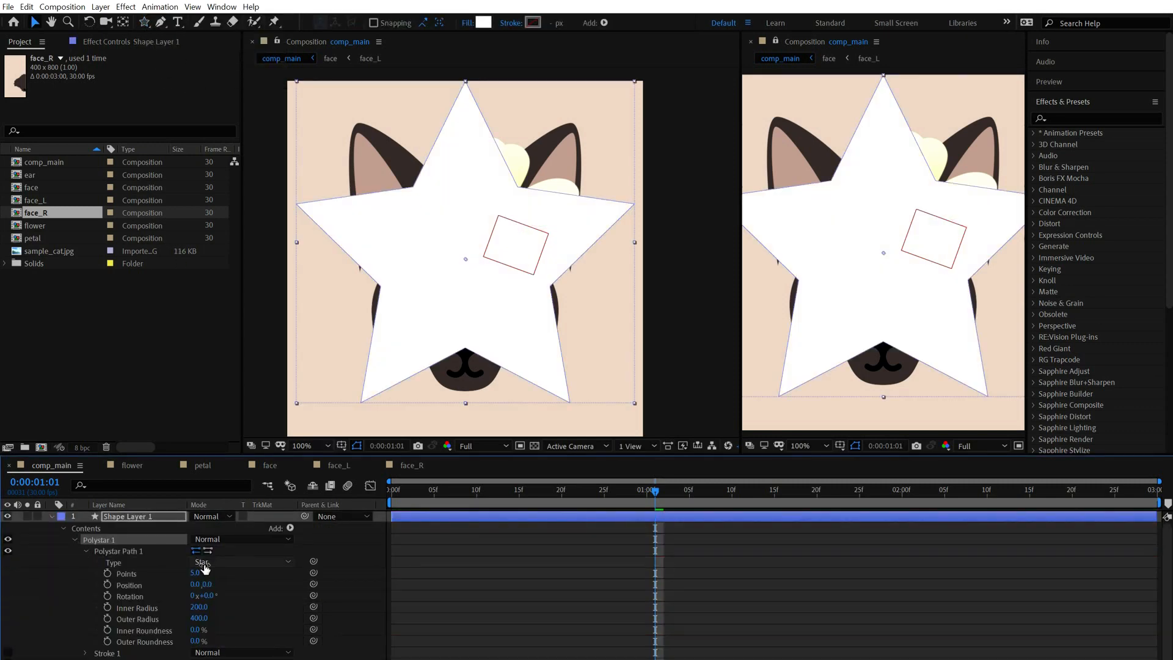
drag(203, 613, 61, 622)
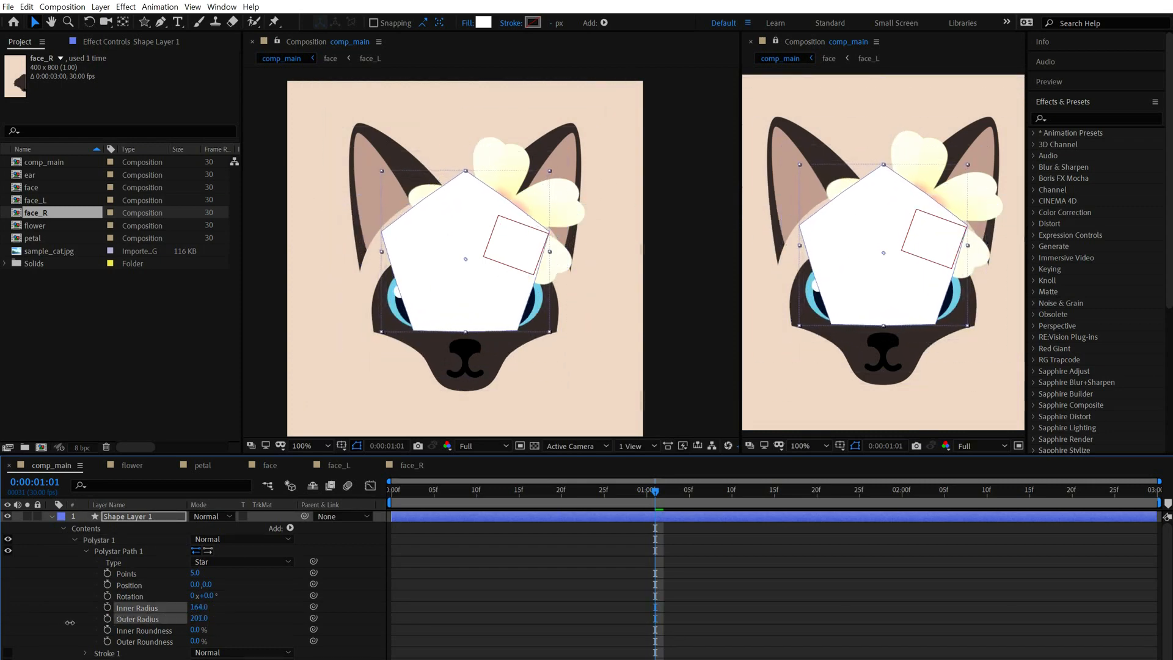
click(246, 563)
click(239, 590)
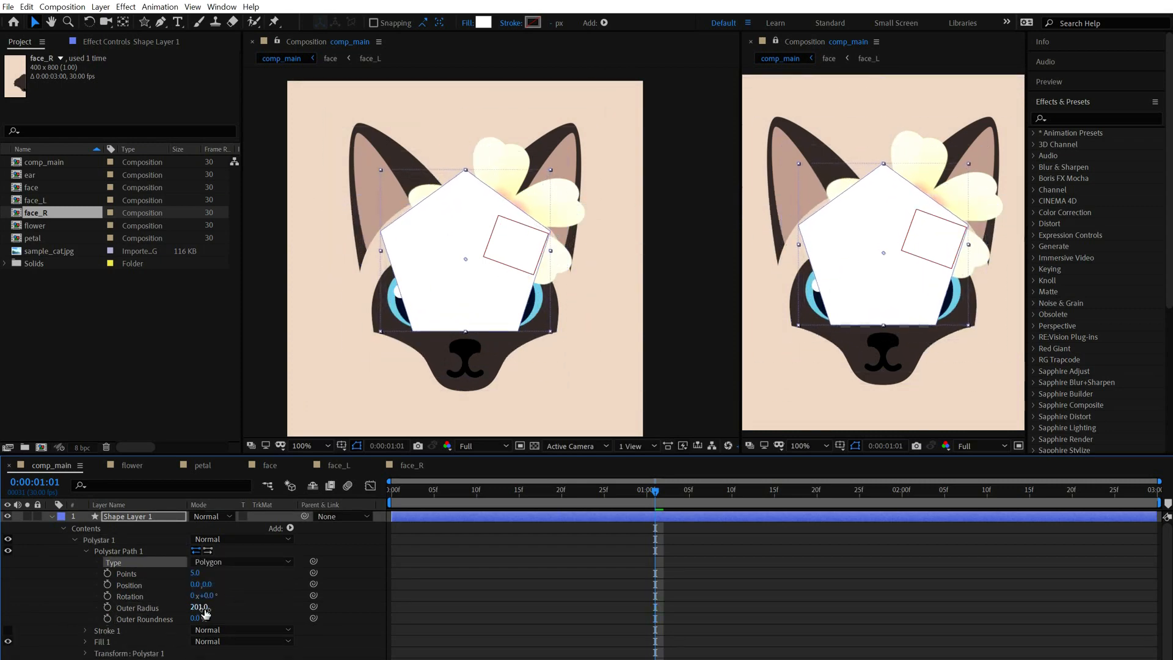
- Set the polygon's outer roundness to about 86% and its points to 3 to form a rounded triangle
drag(198, 613, 223, 618)
text(3)
key(Return)
click(505, 599)
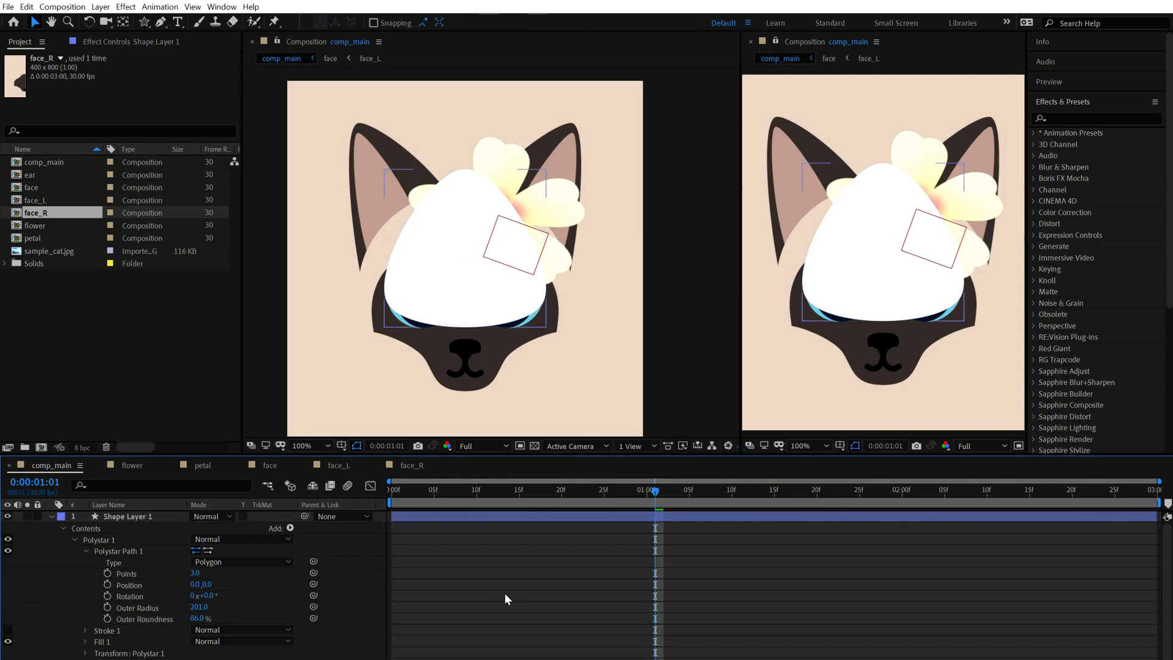
- Pre-compose the rounded-triangle shape layer as cat_foot_symbol and open the new composition
click(127, 516)
key(ctrl+shift+c)
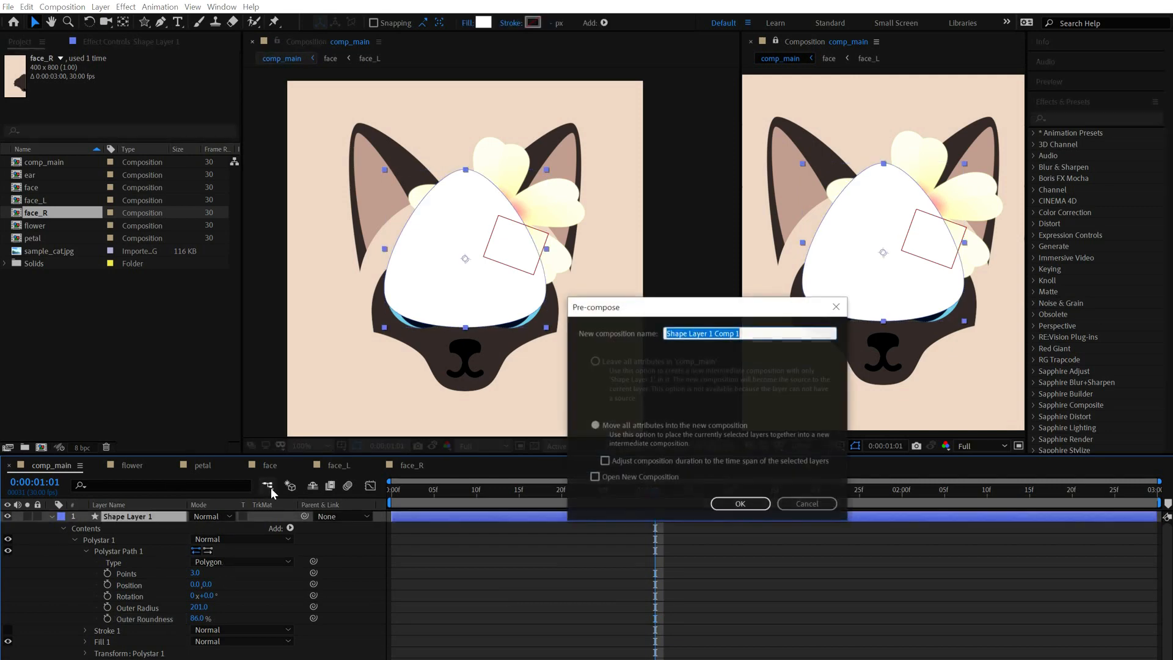
text(cat)
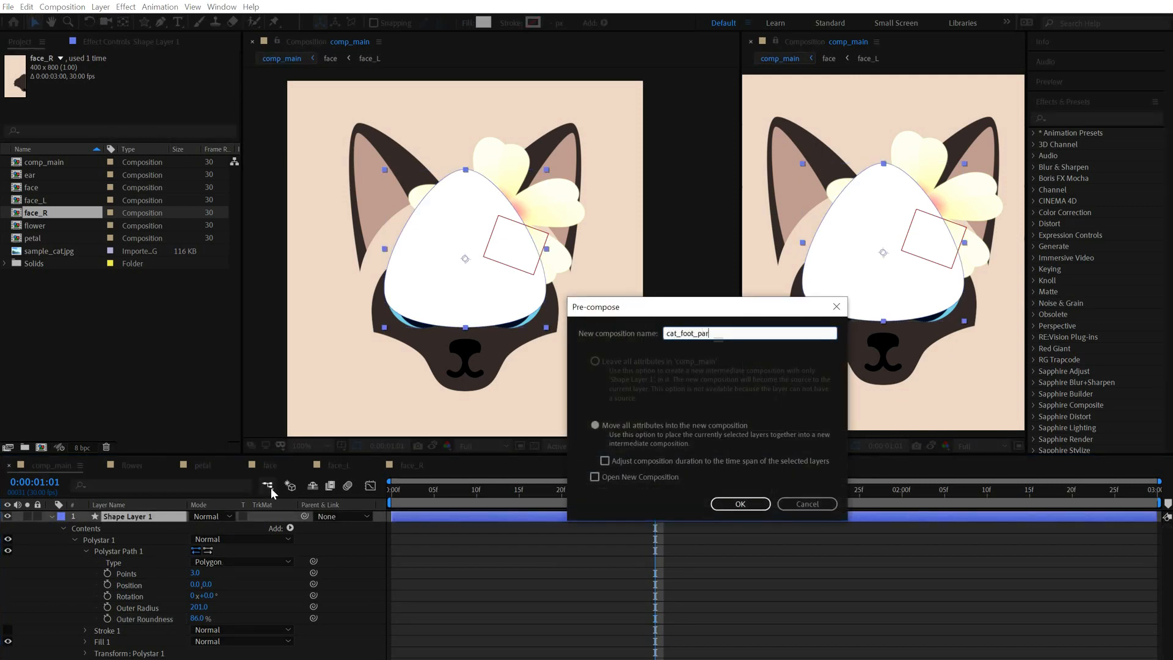
text(_foot_symbol)
key(Return)
double_click(113, 517)
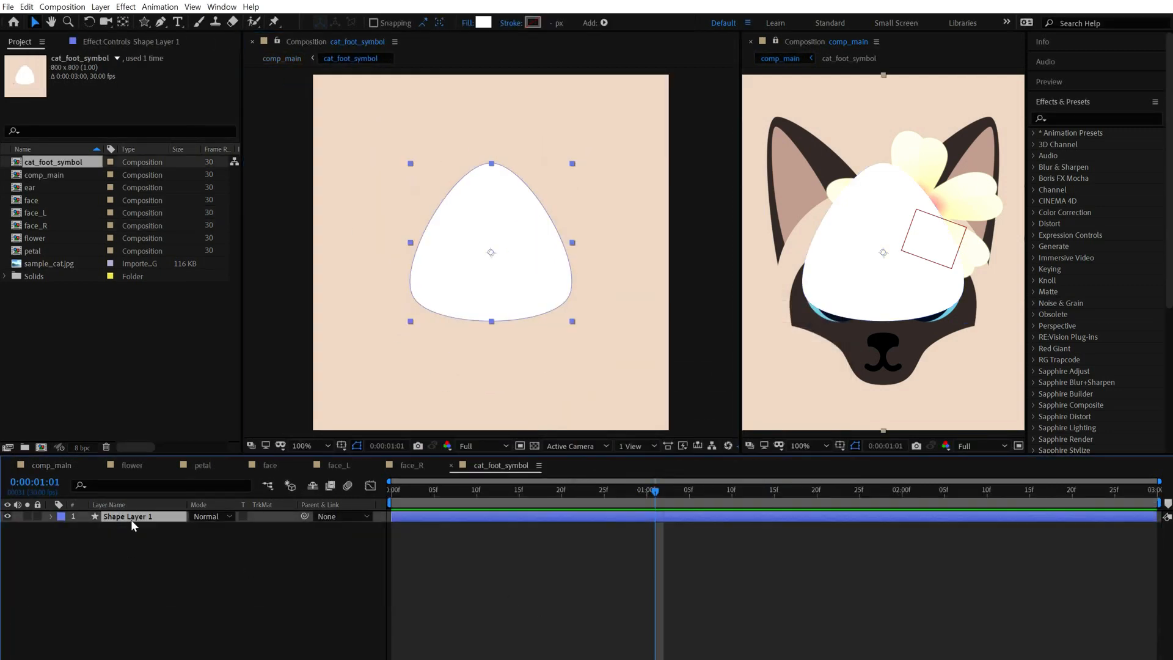
- Shrink the rounded triangle to an outer radius of 36 and set its outer roundness to 72%
key(u)
key(u)
drag(195, 585, 97, 588)
click(533, 198)
key(period)
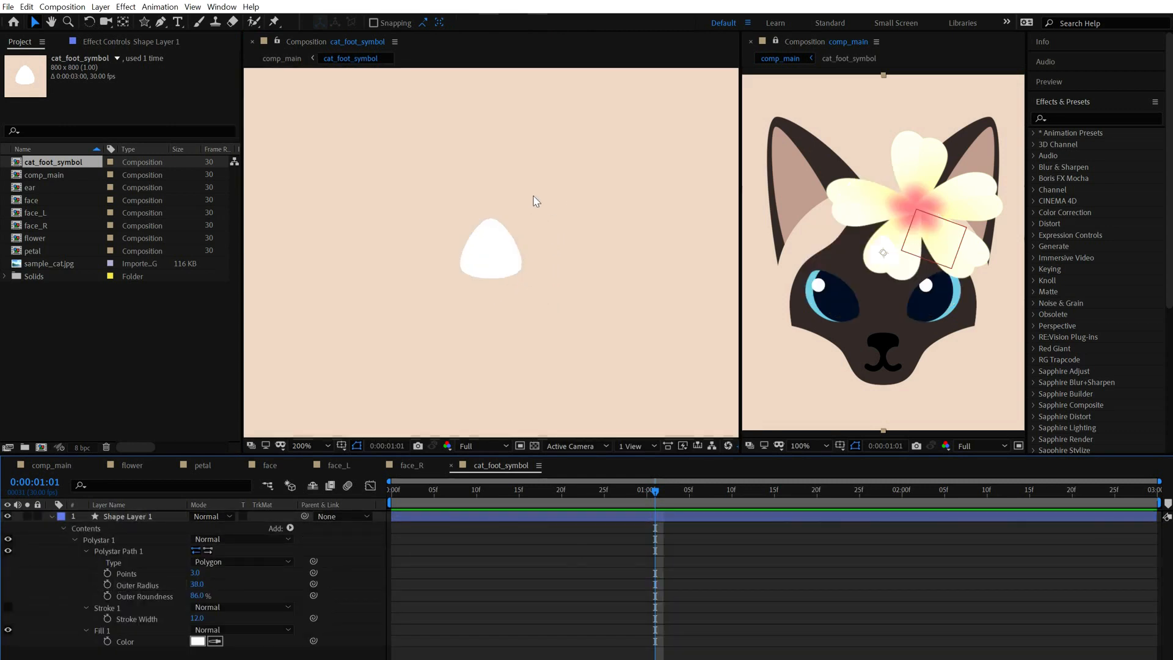
mouse_move(196, 584)
mouse_down()
mouse_move(176, 600)
mouse_move(193, 601)
mouse_up()
- Add an ellipse path of about 27 by 34 above the rounded triangle, at position 0, -60
click(118, 551)
click(290, 528)
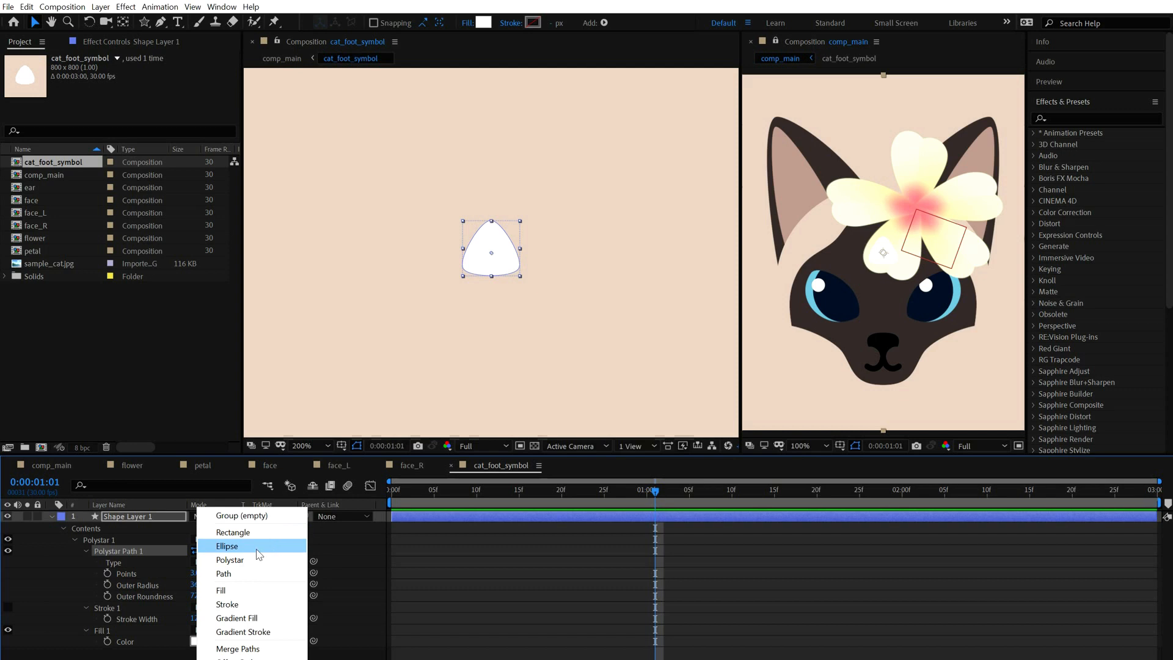
click(257, 550)
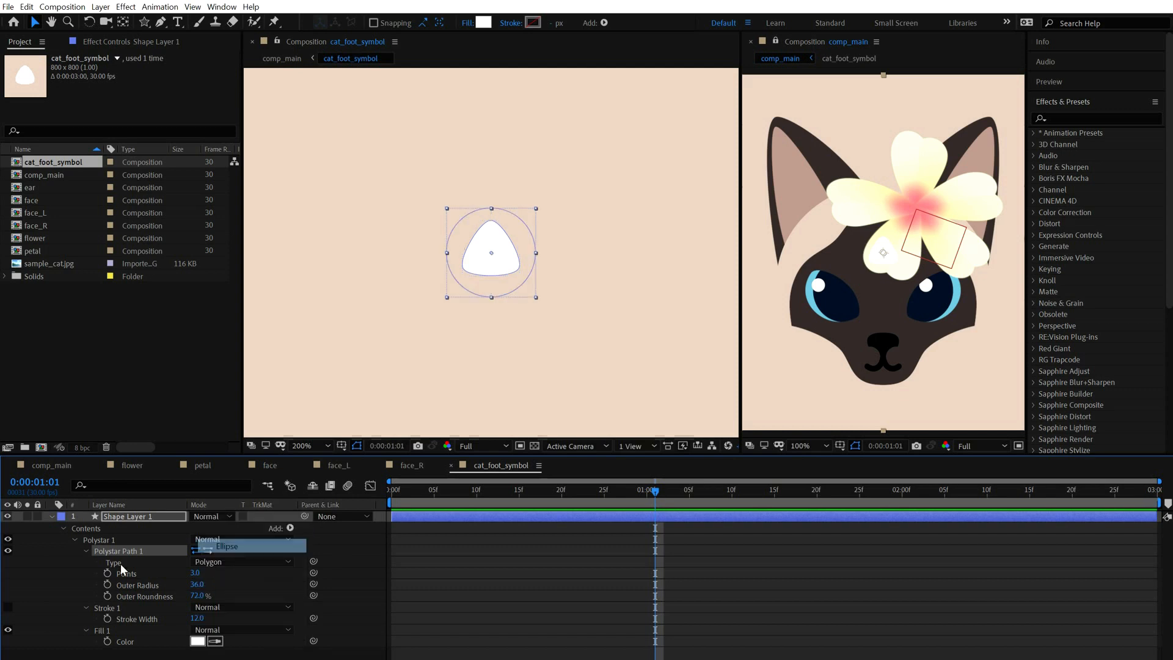
click(86, 607)
click(153, 619)
mouse_move(186, 619)
mouse_down()
mouse_move(174, 622)
mouse_move(192, 631)
mouse_move(168, 633)
mouse_move(206, 618)
mouse_up()
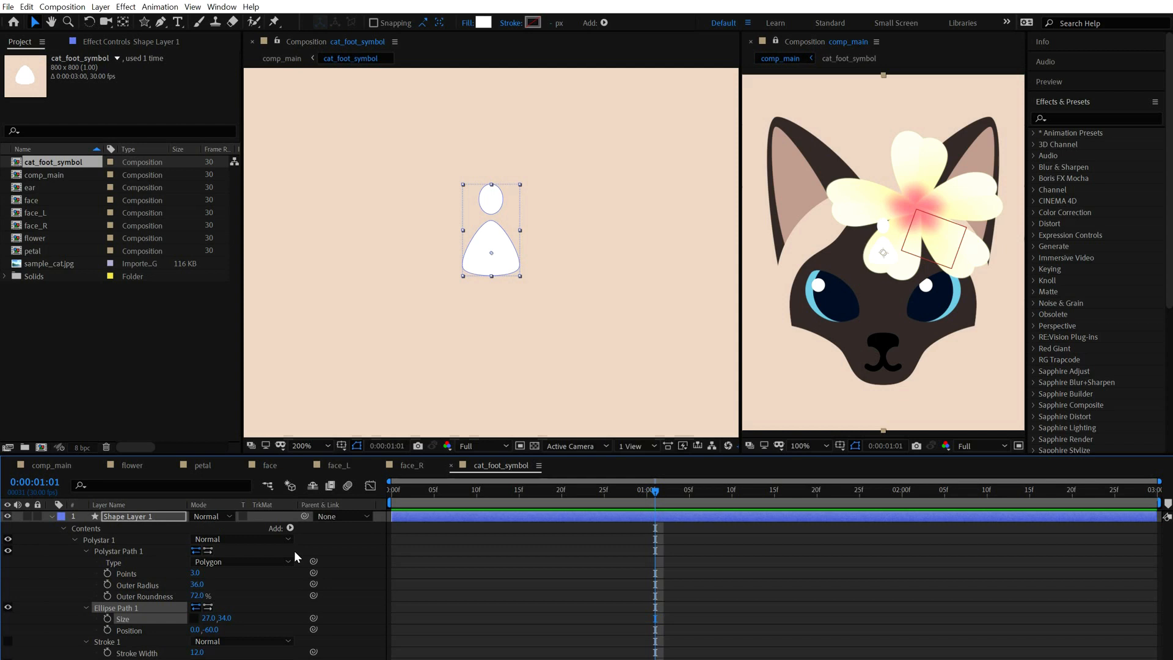
- Resize the toe ellipse to 30 by 36 and move it to the pad's upper left, about -23, -49
click(209, 618)
text(30)
key(Return)
click(224, 618)
text(35)
key(Return)
drag(195, 630, 224, 659)
- Duplicate the toe ellipse twice for the upper-right toe and a 24 by 32 outer-right toe, and set the upper-left toe's X position to -20
key(ctrl+d)
click(86, 641)
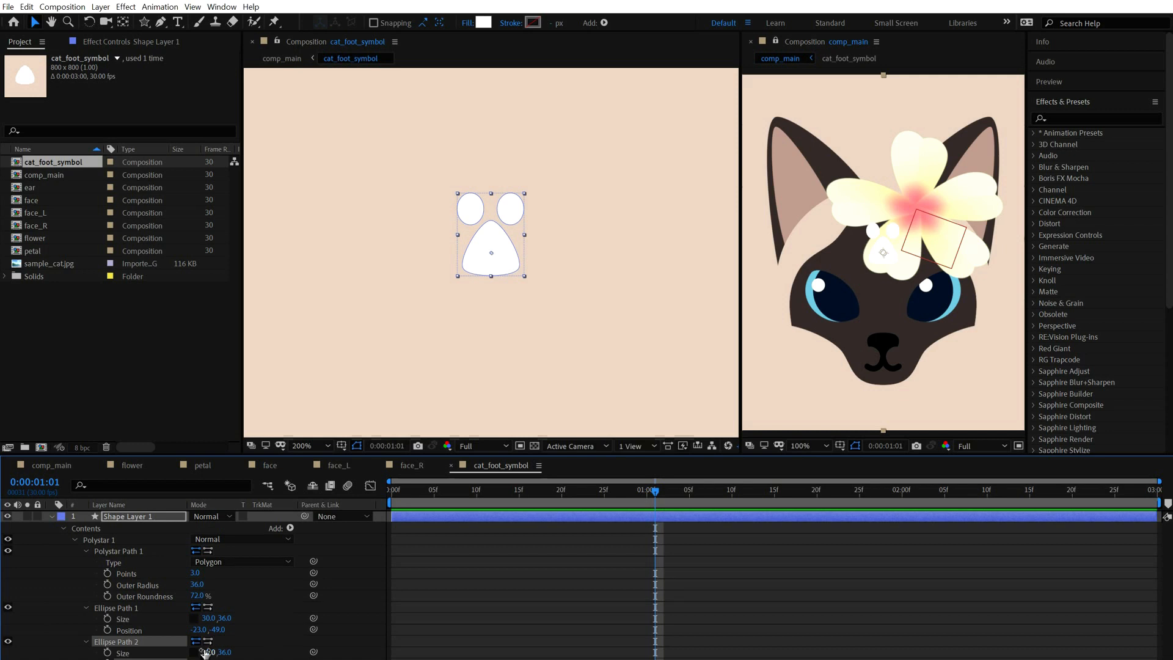
key(ctrl+d)
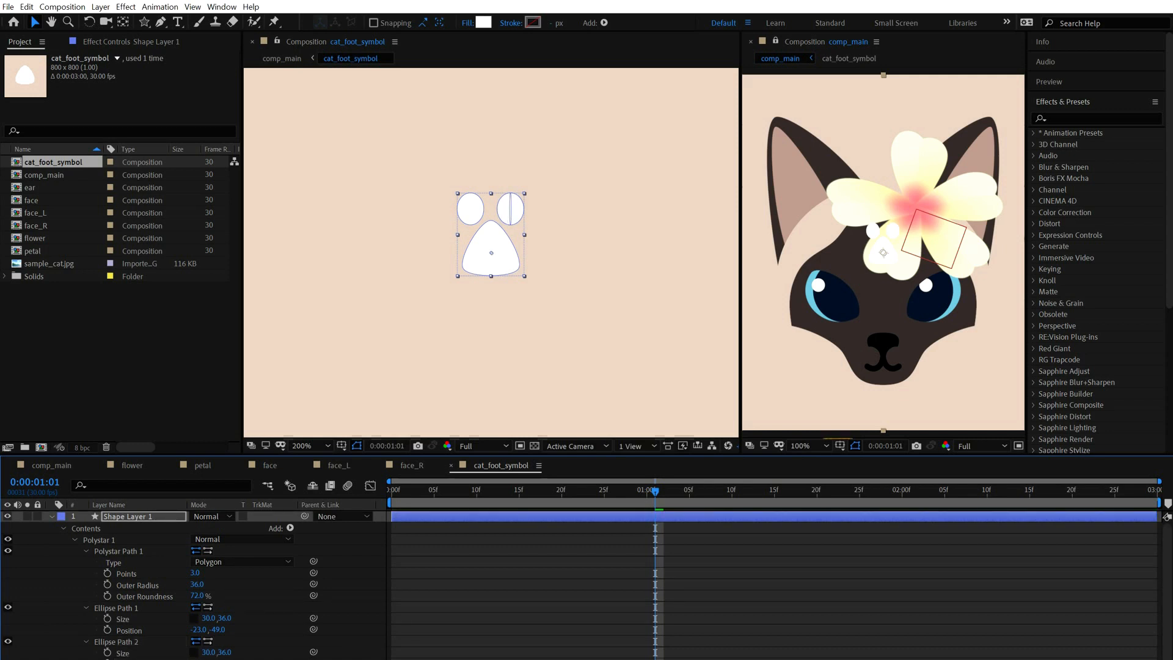
mouse_move(217, 659)
mouse_down()
mouse_move(229, 659)
mouse_move(205, 659)
mouse_move(202, 630)
mouse_move(217, 659)
mouse_up()
text(20)
key(Return)
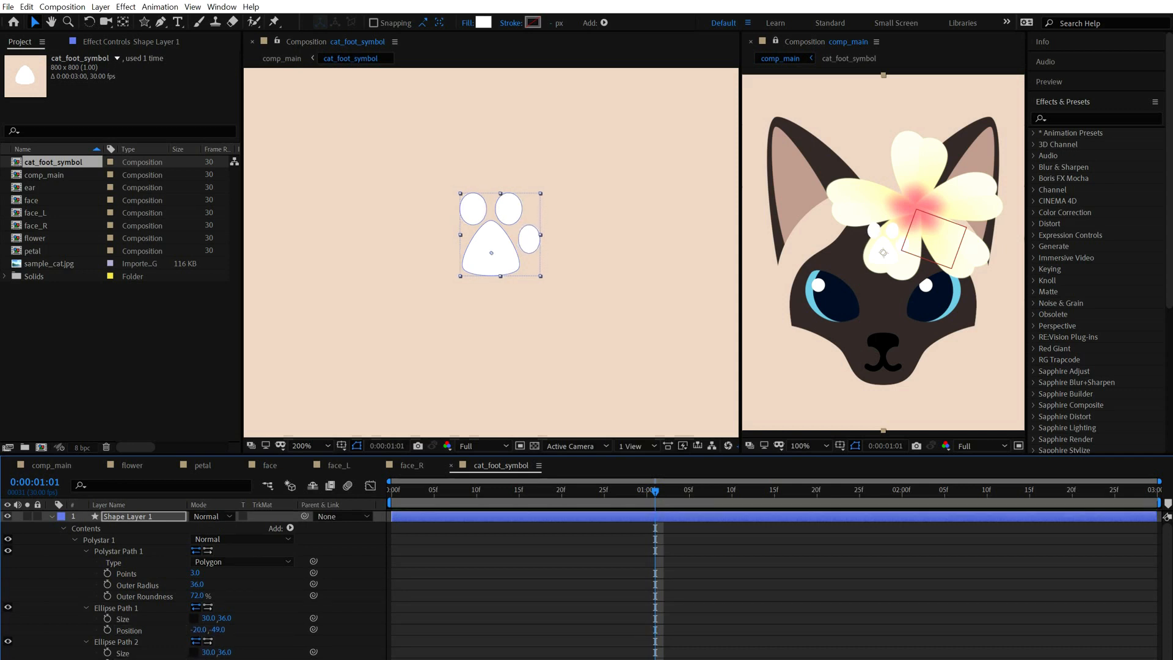
- Nudge the upper-left toe, Ellipse Path 1, to position -16, -52
click(216, 630)
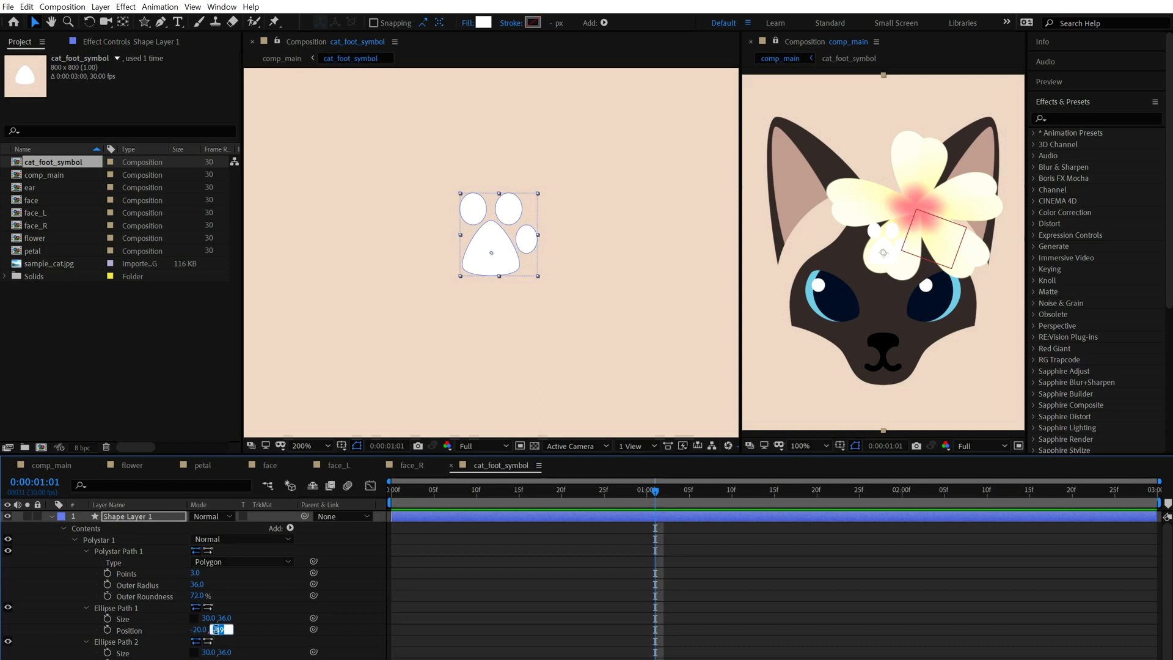
key(Down)
key(Down)
key(Down)
key(shift+Tab)
key(Up)
key(Up)
key(Up)
key(Up)
- Nudge the upper-right toe, Ellipse Path 2, to position 22, -47
key(Tab)
key(Tab)
key(Tab)
key(Tab)
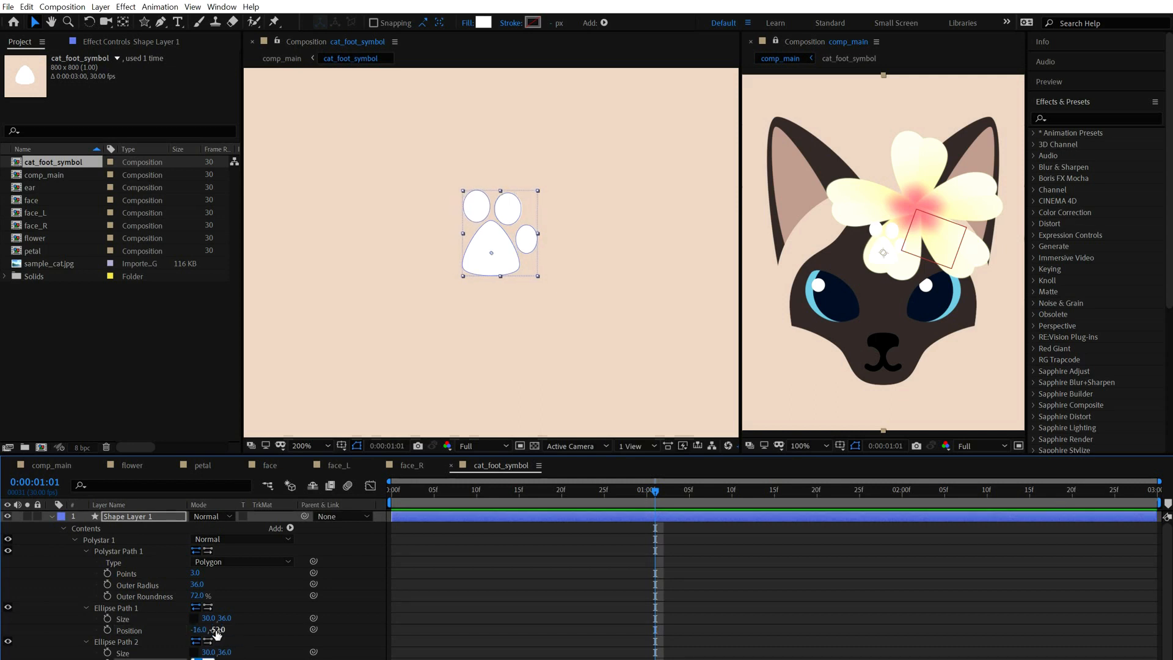
key(Up)
key(Tab)
key(Down)
key(Up)
key(Up)
key(Up)
key(shift+Tab)
key(Up)
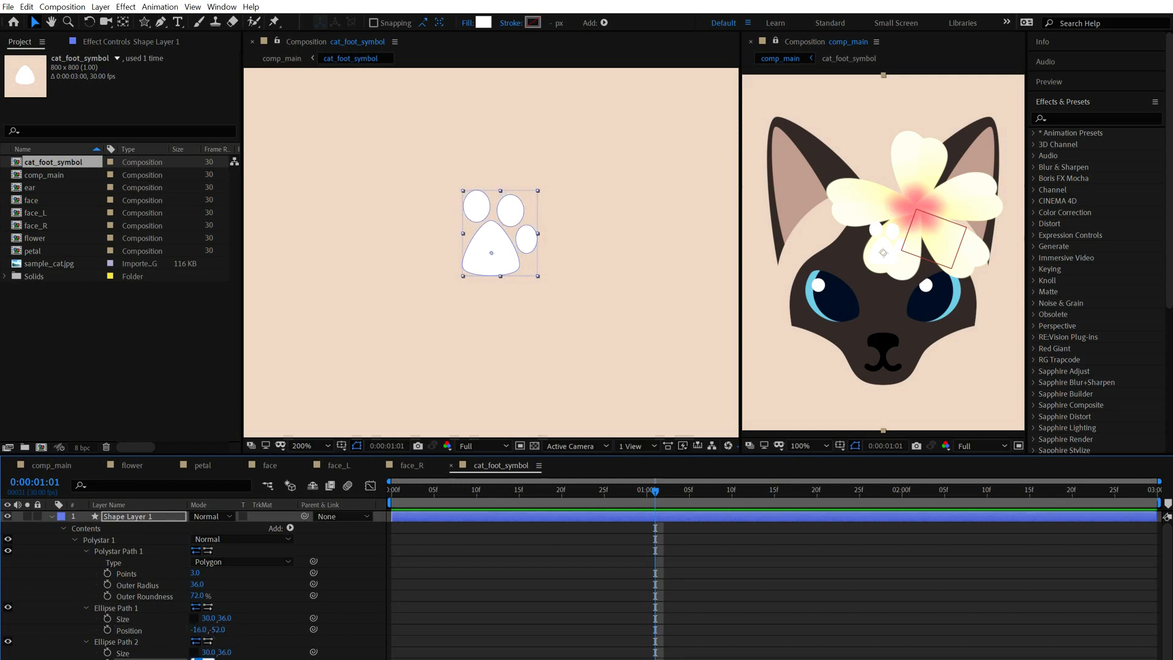
- Duplicate the small outer-right toe and move the copy to the pad's left side to complete the paw print
key(ctrl+d)
scroll(193, 584, down, 2)
key(shift+Down)
key(shift+Down)
key(shift+Down)
key(shift+Left)
key(shift+Left)
key(shift+Left)
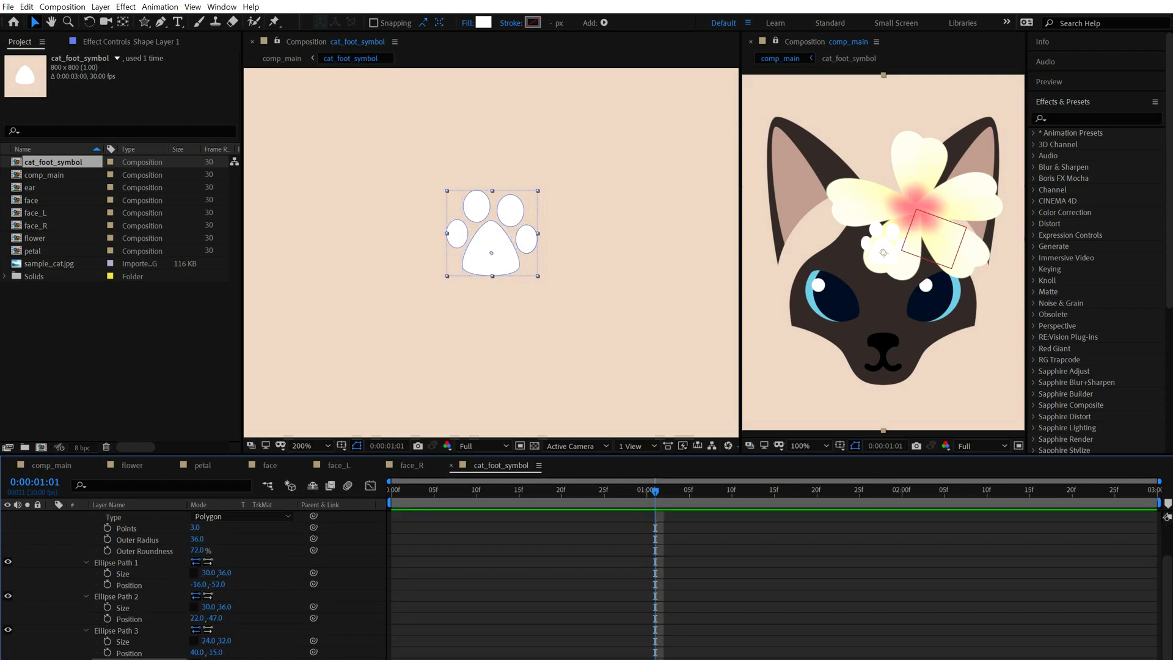
click(523, 636)
- Recolour the paw print's fill to beige with hue 33°, saturation 19% and brightness 82%
scroll(647, 245, down, 2)
scroll(537, 223, down, 1)
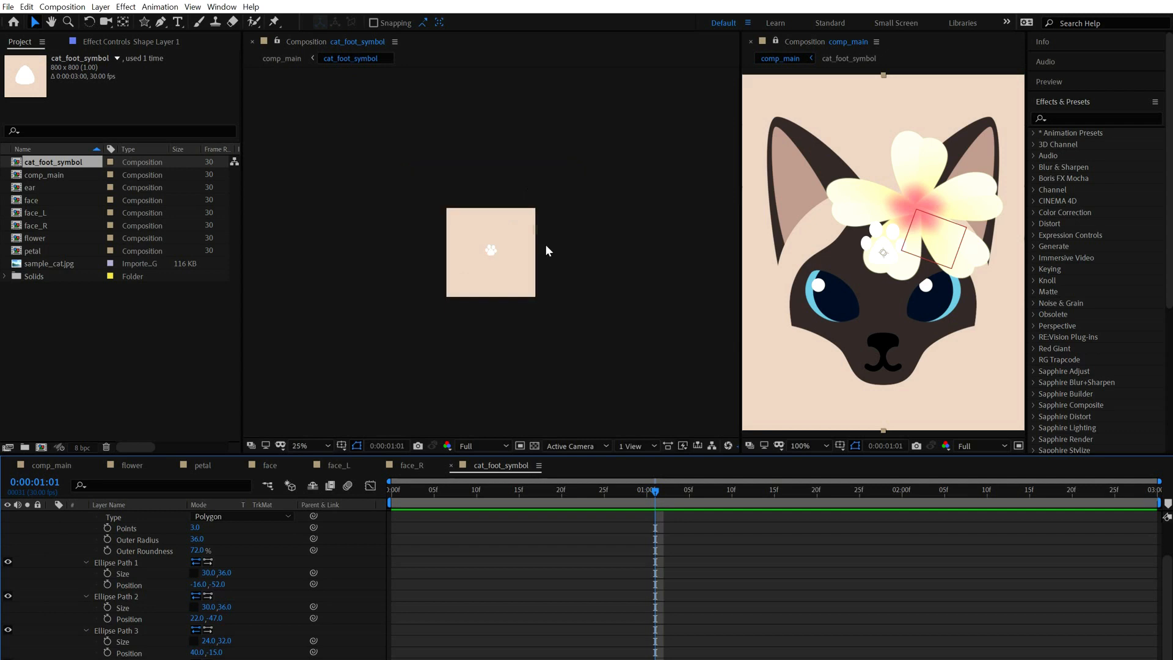
scroll(535, 250, down, 1)
scroll(519, 259, up, 1)
click(493, 251)
scroll(507, 241, up, 2)
scroll(508, 244, up, 2)
click(483, 22)
click(627, 600)
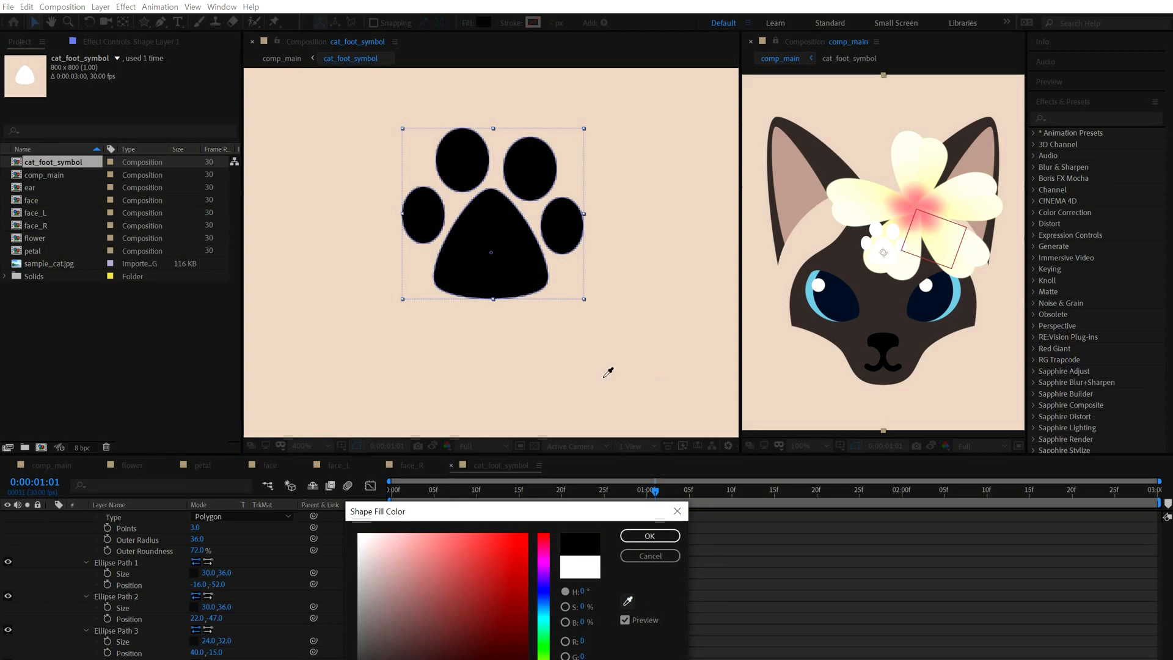
click(842, 396)
click(626, 601)
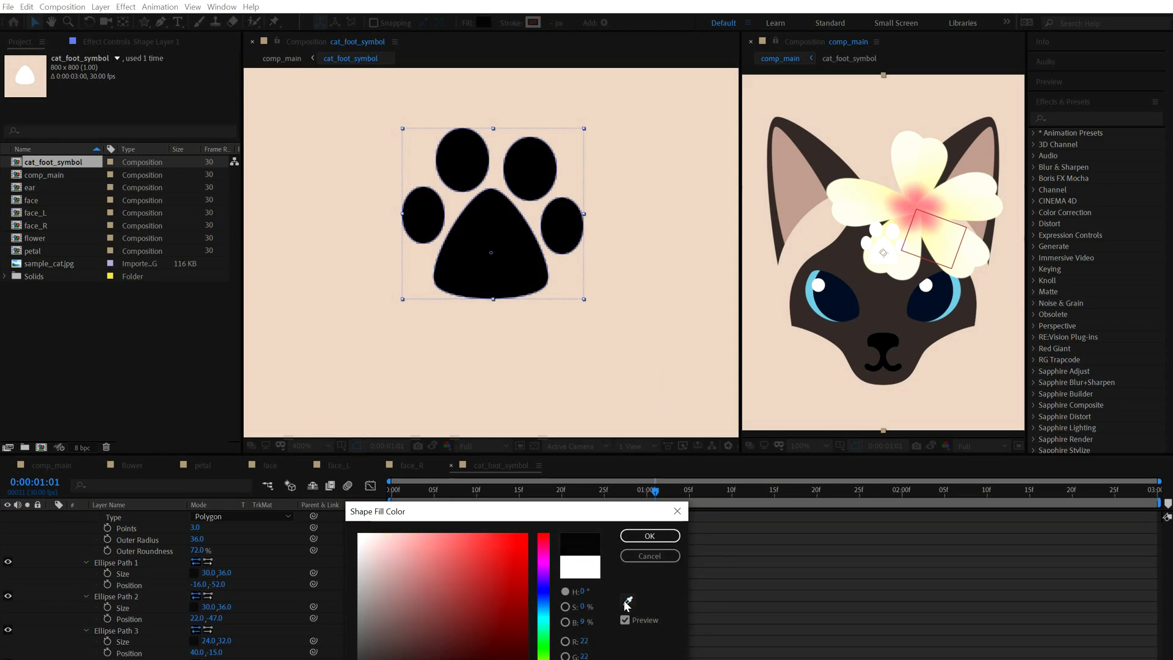
click(782, 387)
drag(498, 600, 386, 534)
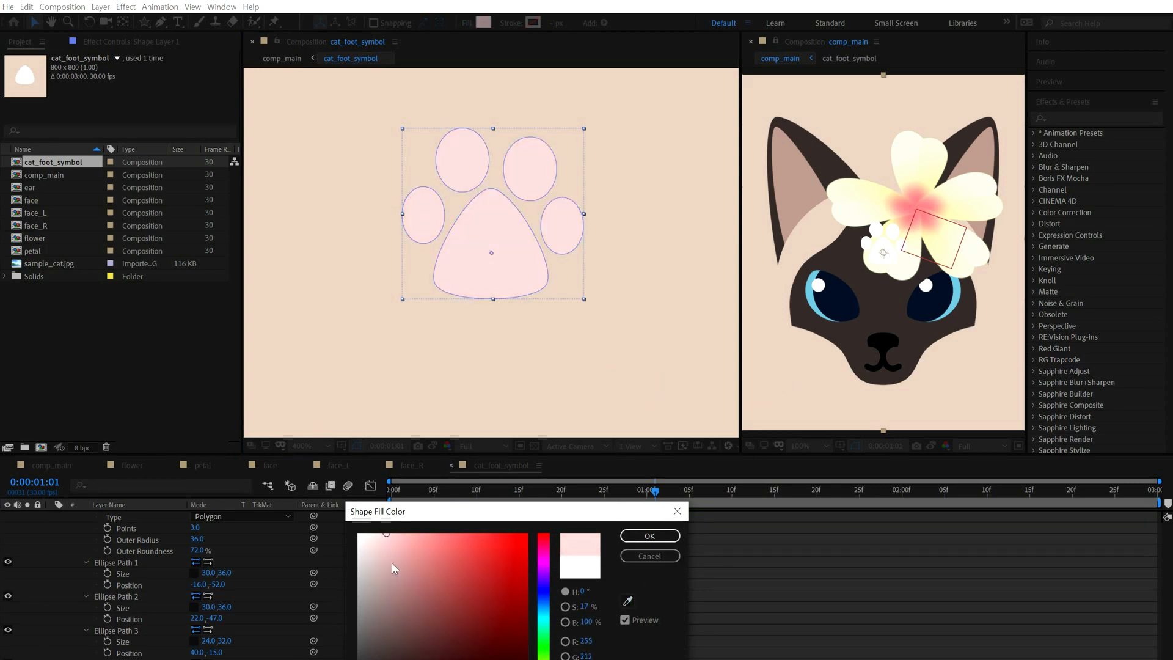
click(543, 659)
drag(413, 573, 392, 559)
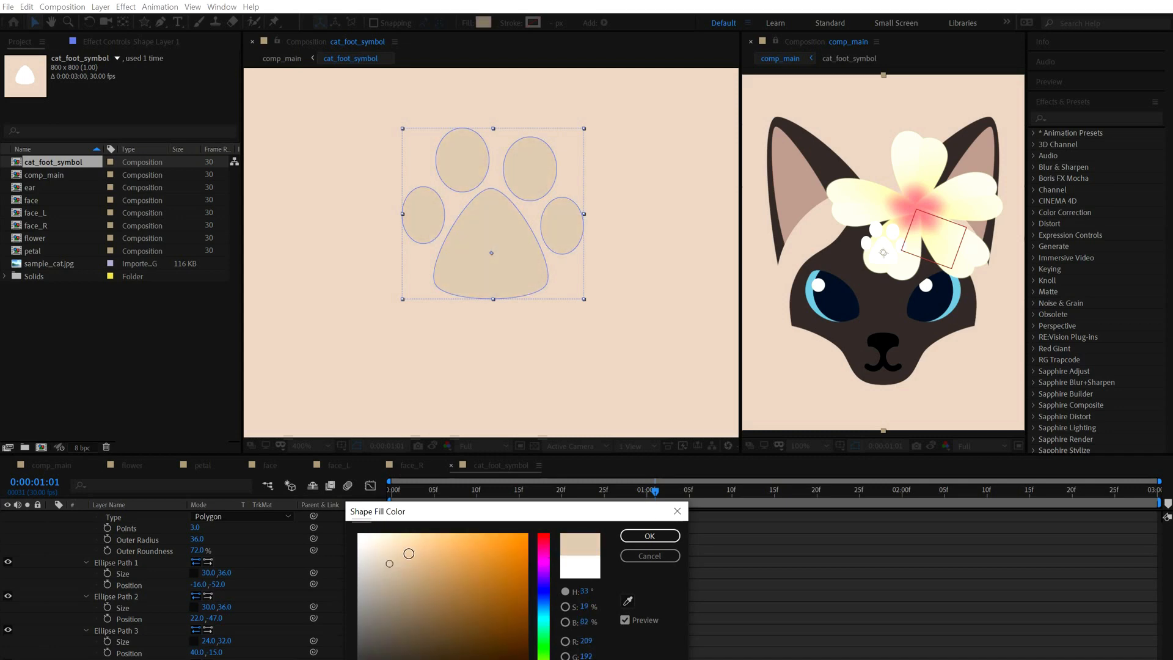
click(672, 536)
click(696, 559)
- Set the cat_foot_symbol composition size to 200 by 200 px
scroll(544, 225, down, 2)
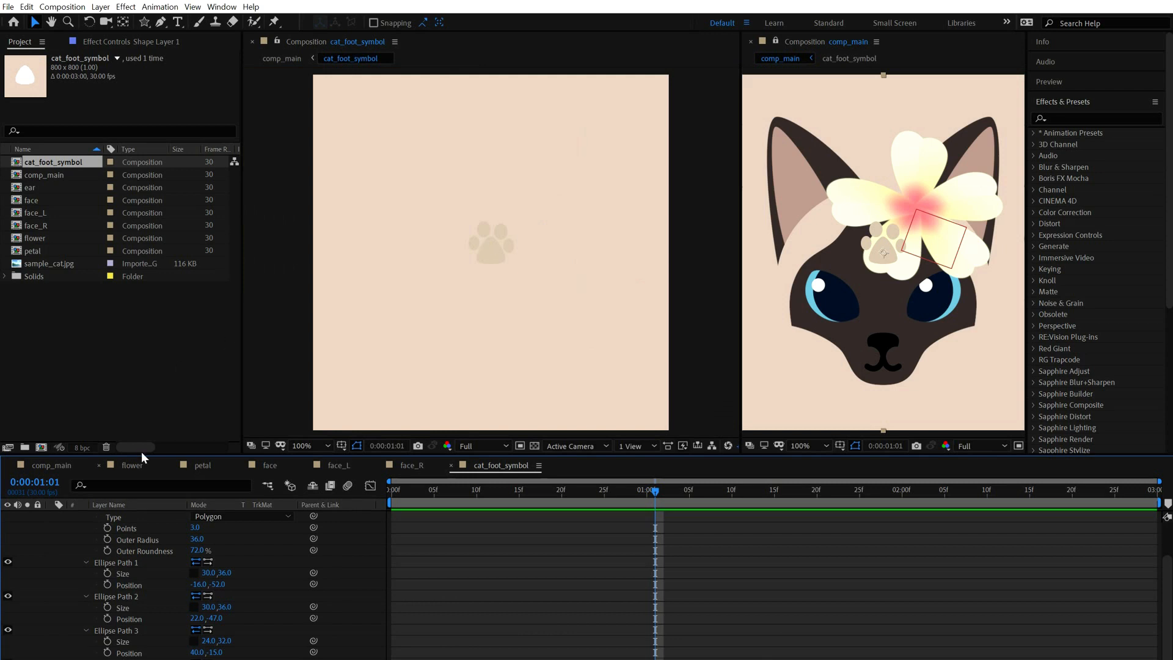
click(85, 467)
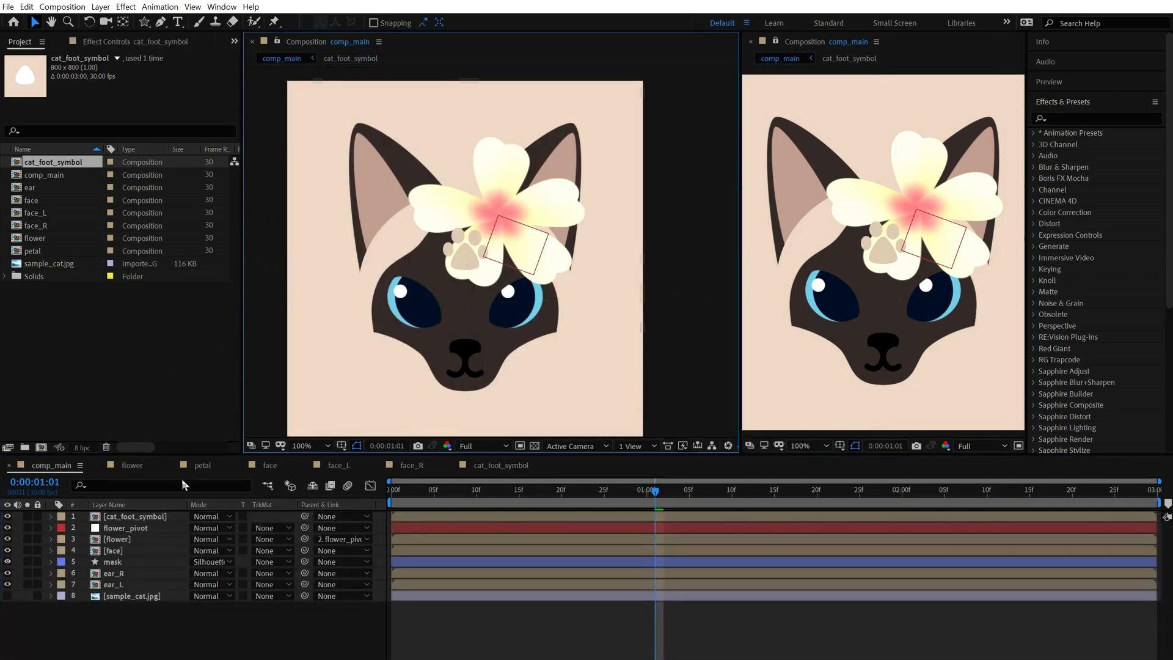
double_click(134, 516)
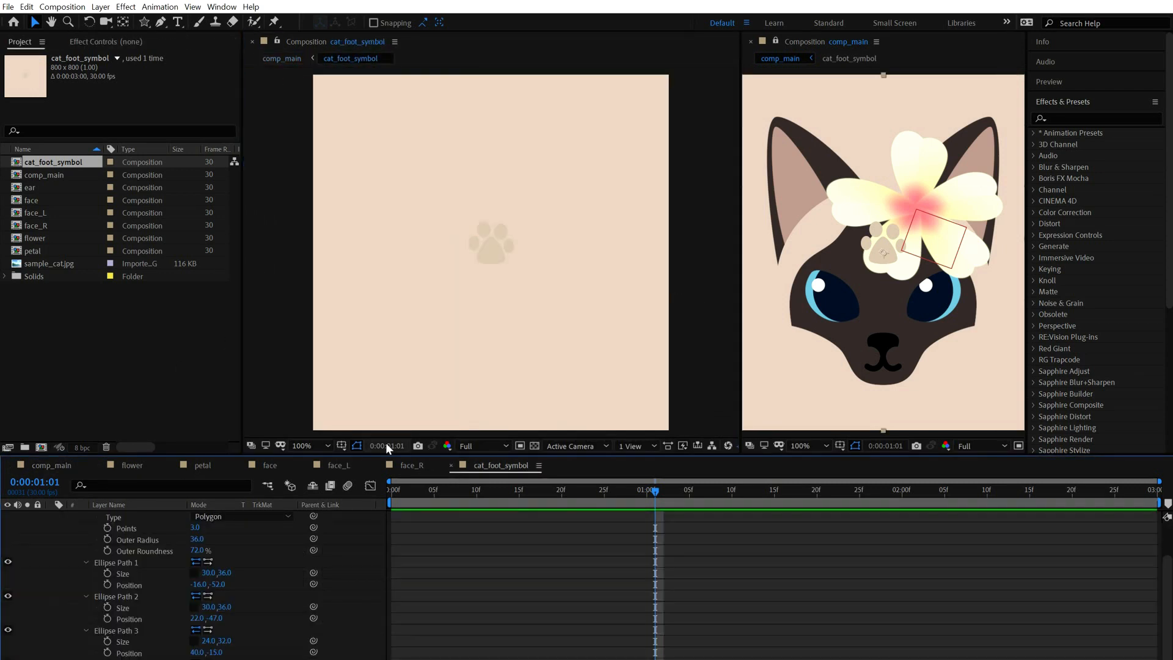
key(ctrl+k)
click(406, 338)
text(200)
key(Return)
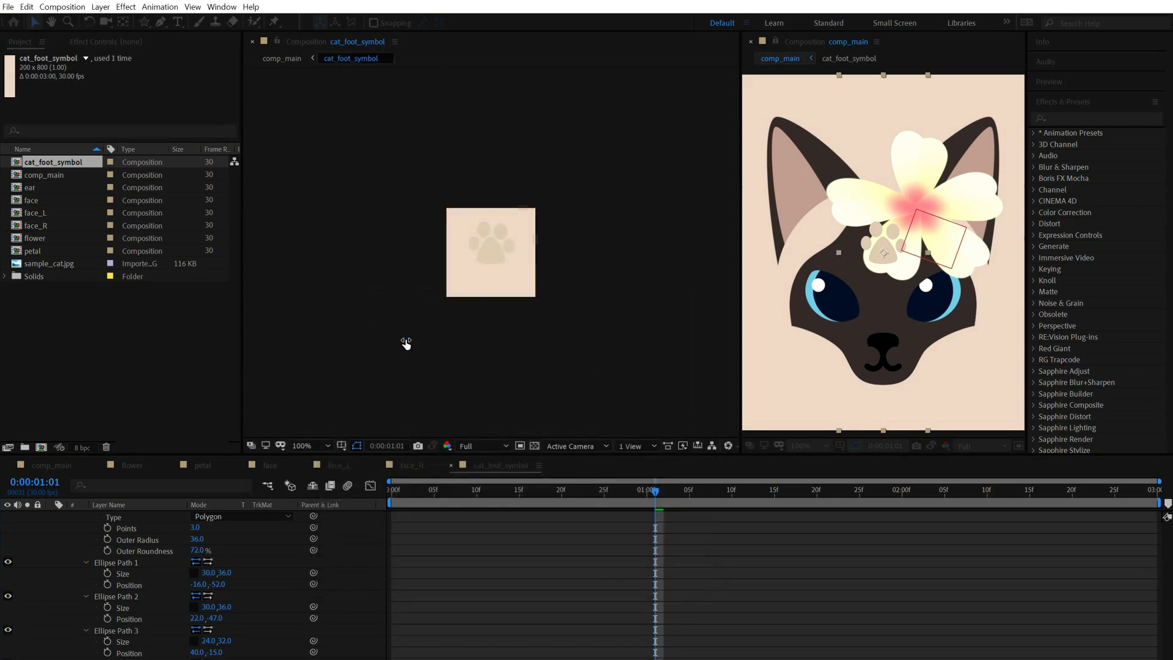
- Set the cat_foot_symbol composition size to 240 by 240 px
click(487, 250)
key(ctrl+k)
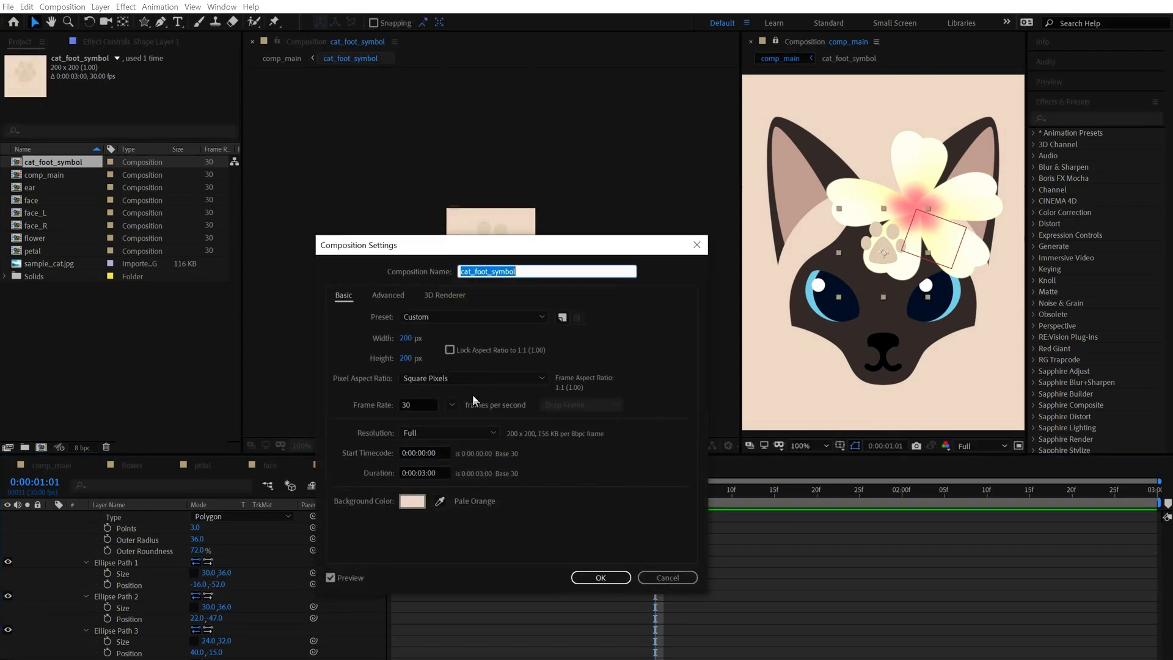
click(408, 337)
text(300)
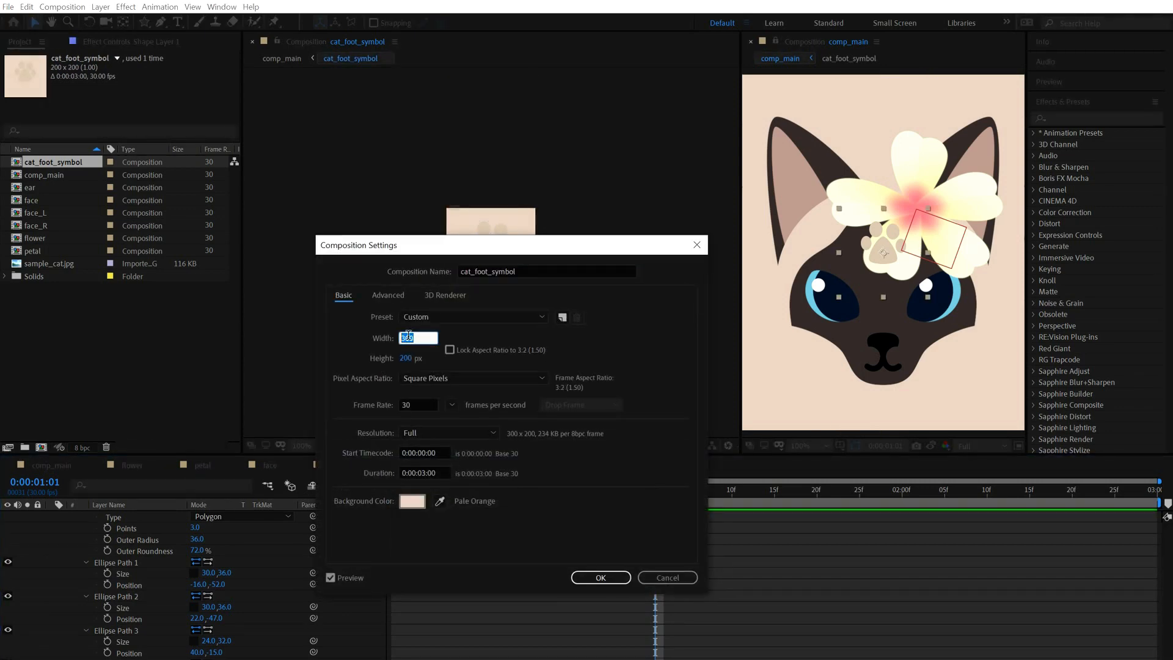
text(240)
key(Tab)
text(240)
key(Return)
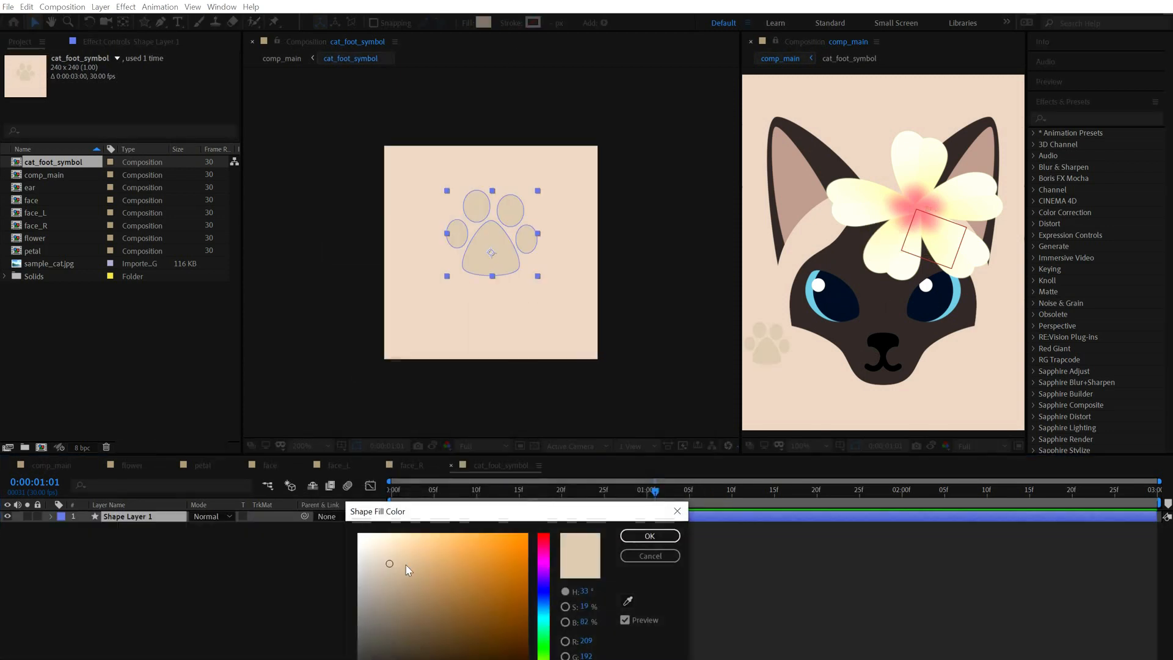
- Adjust the paw print's fill colour to hue 35°, saturation 25% and brightness 82%
click(405, 566)
click(598, 588)
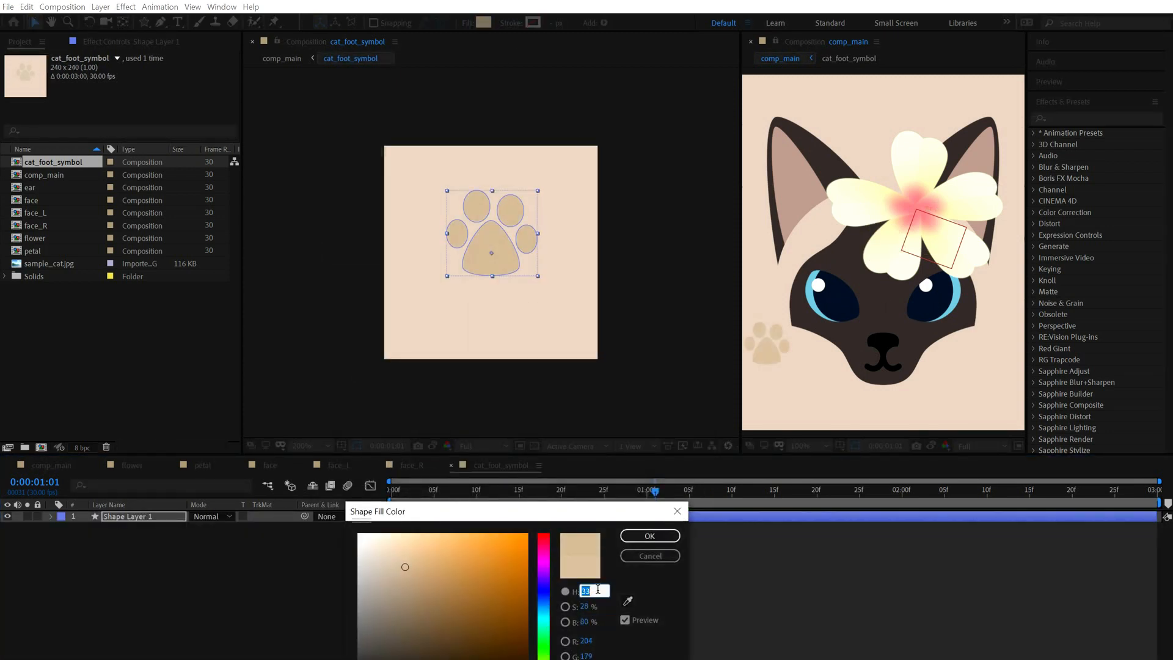
text(35)
click(650, 537)
click(483, 23)
click(589, 605)
text(25)
click(587, 620)
text(82)
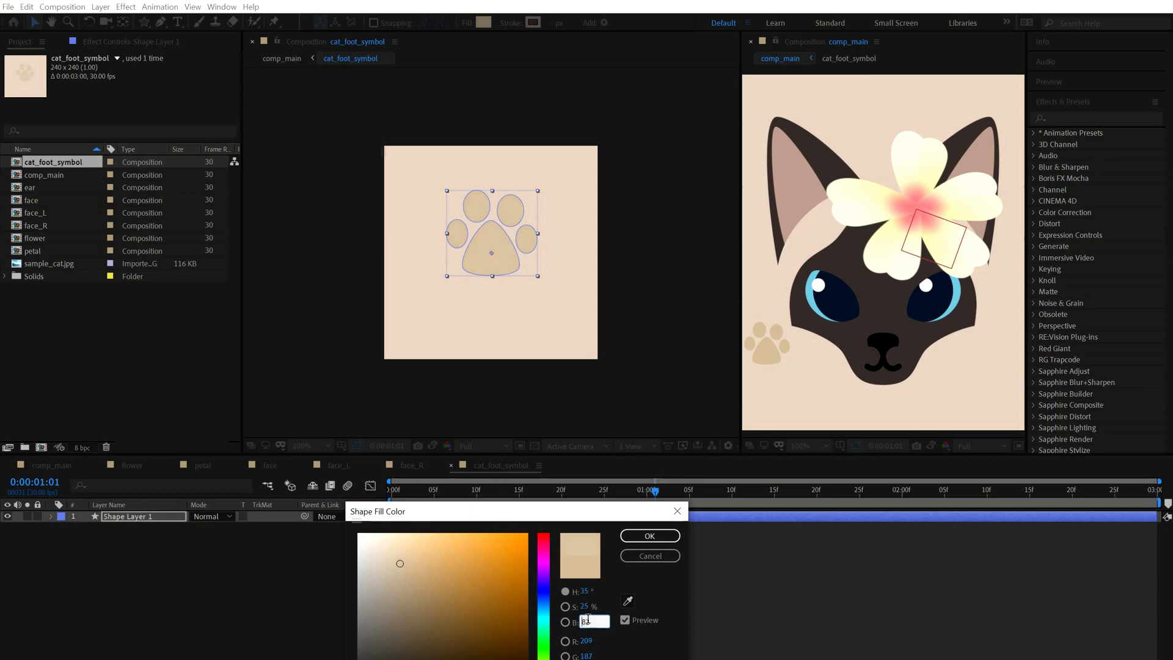
click(650, 533)
- Set the paw fill's hue to 30° and open its brightness value for editing
click(483, 22)
click(584, 590)
text(30)
click(649, 536)
click(481, 20)
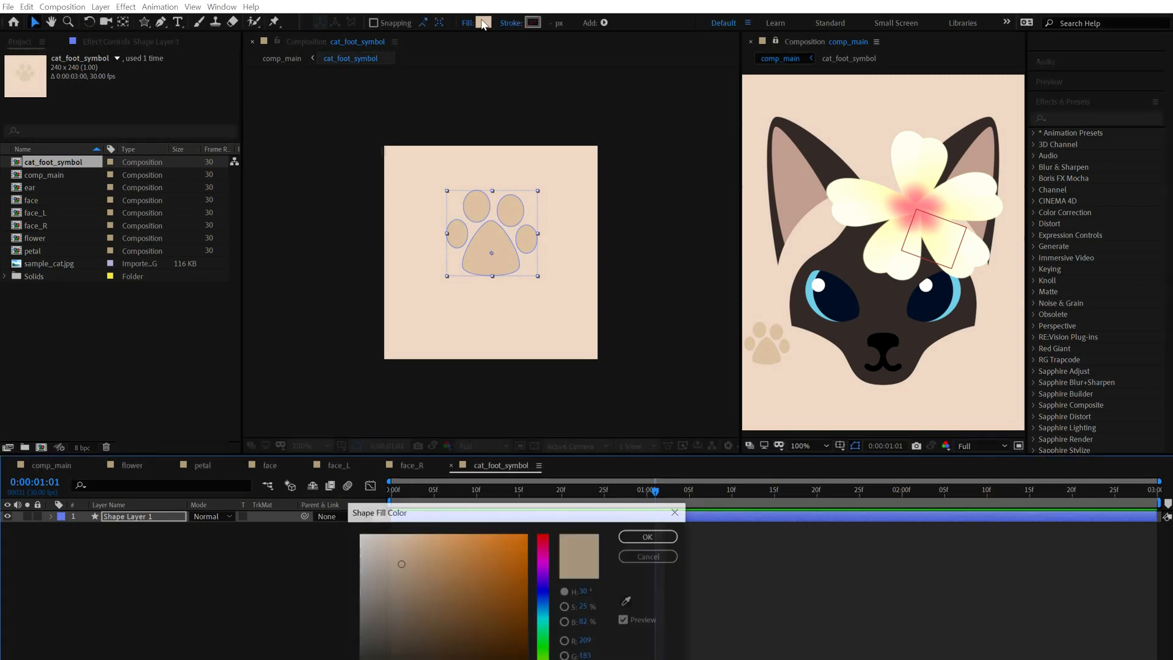
click(585, 621)
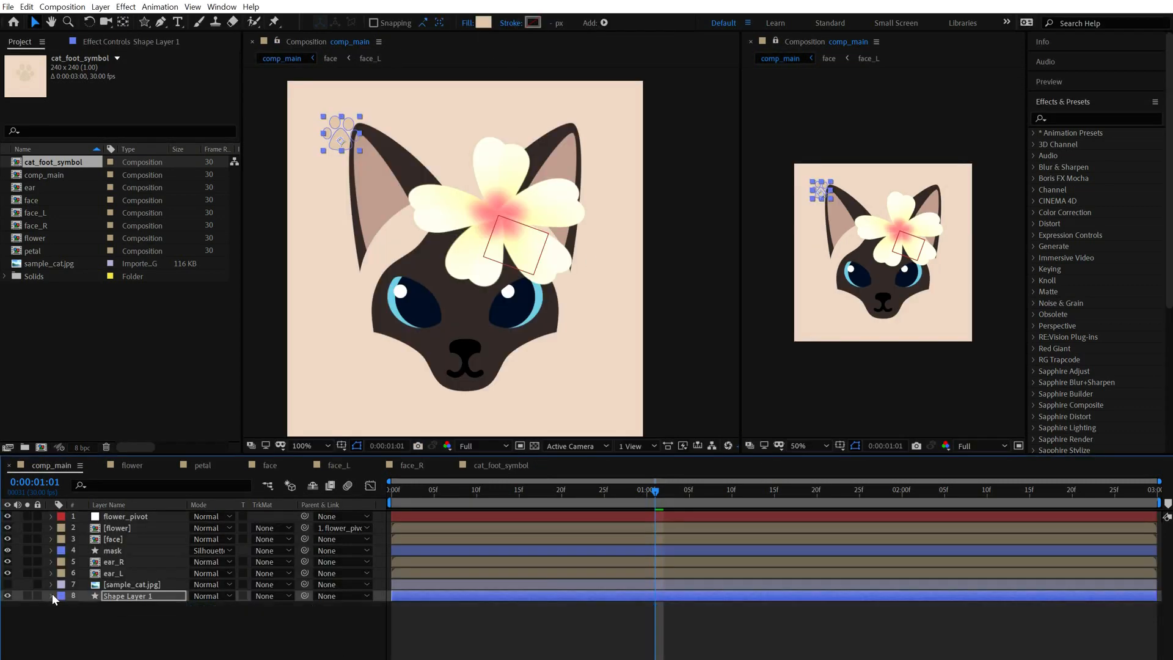
- In comp_main, expand the contents of Shape Layer 1 and rename its shape group to paw
click(52, 595)
click(64, 618)
click(63, 607)
click(82, 618)
key(Return)
text(paw)
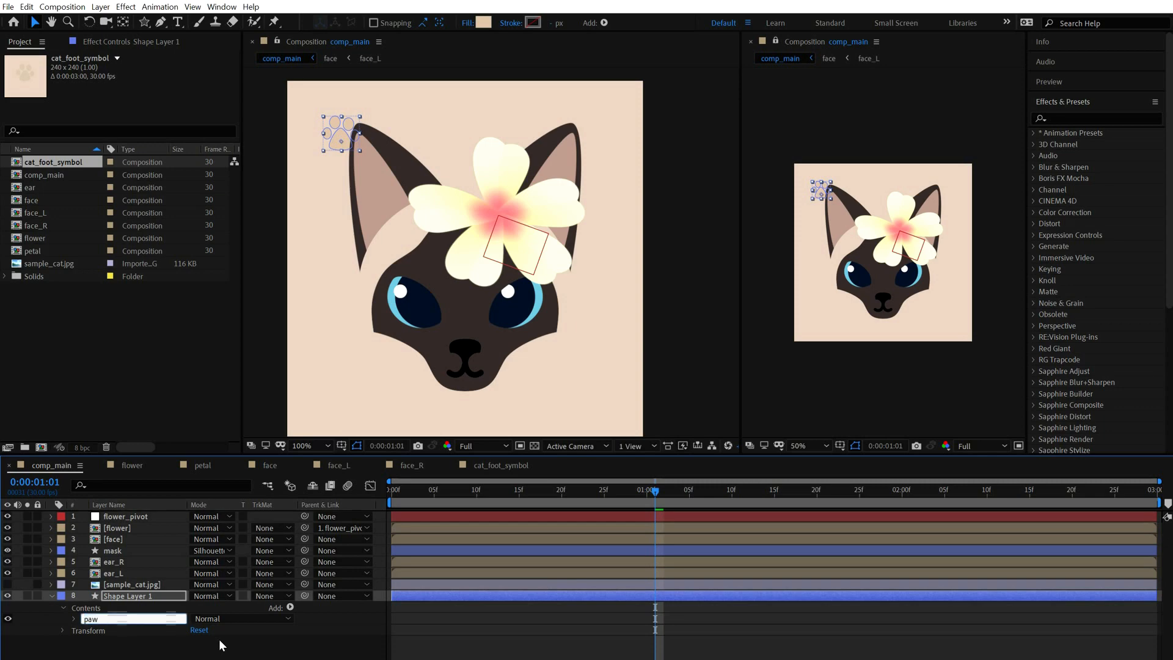
key(Return)
- Rename the paw's shape layer to pattern and add a Repeater to its contents
click(153, 596)
key(Return)
text(pattern)
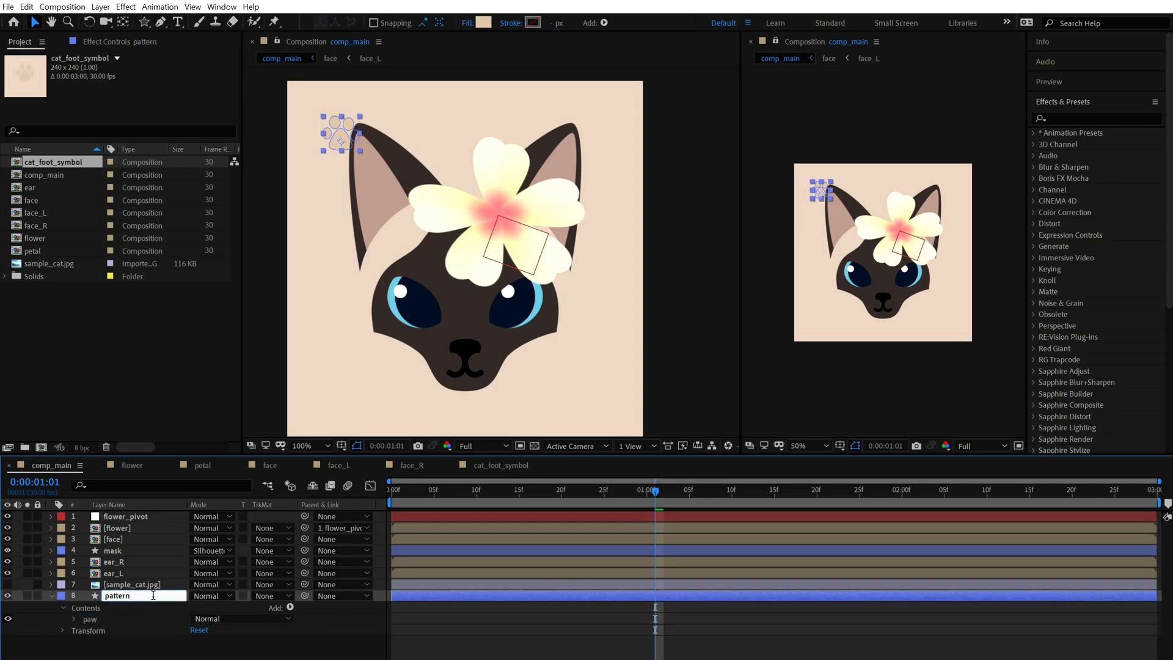
key(Return)
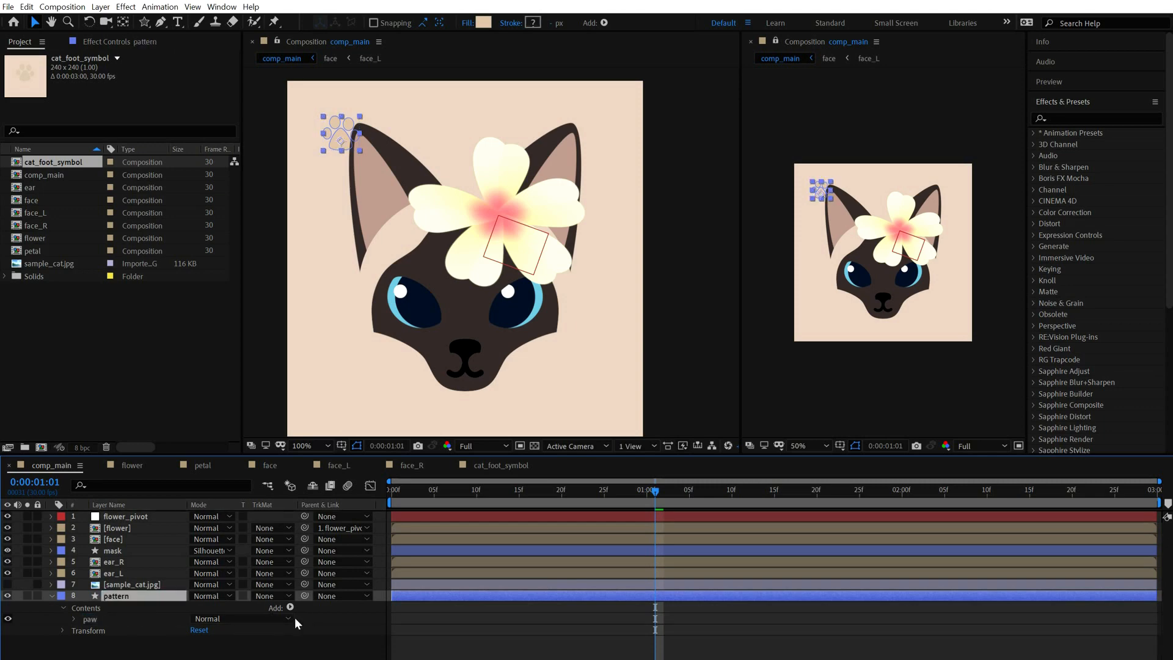
click(290, 608)
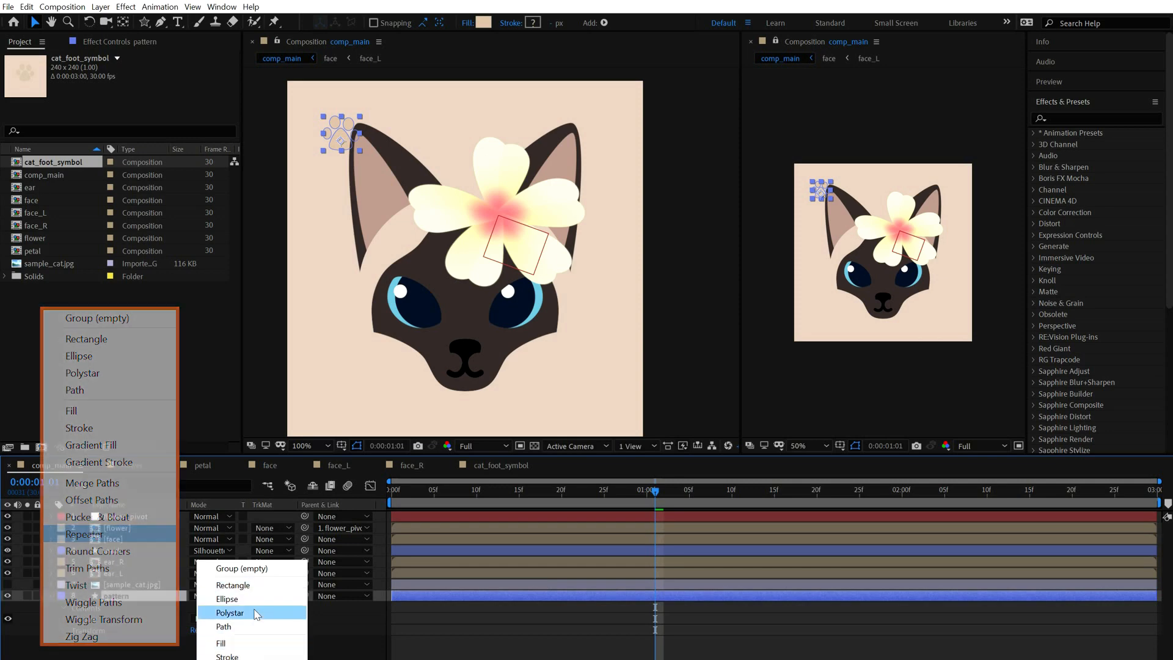
click(238, 659)
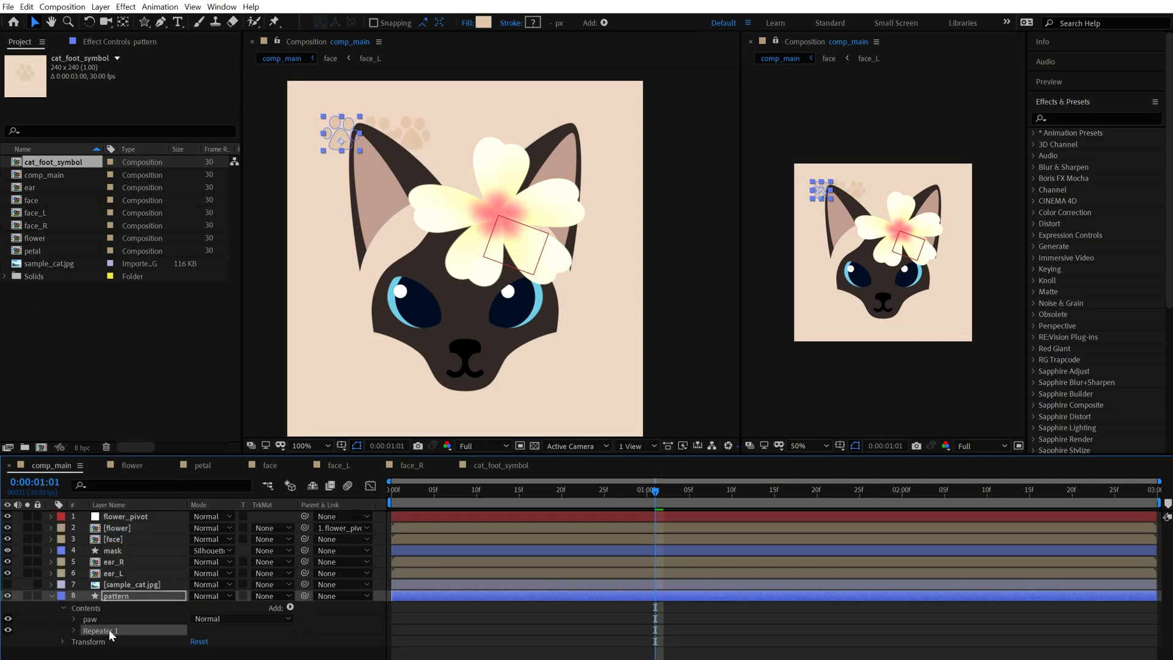
- Expand Repeater 1's transform properties and solo the pattern layer
click(74, 630)
scroll(199, 636, down, 2)
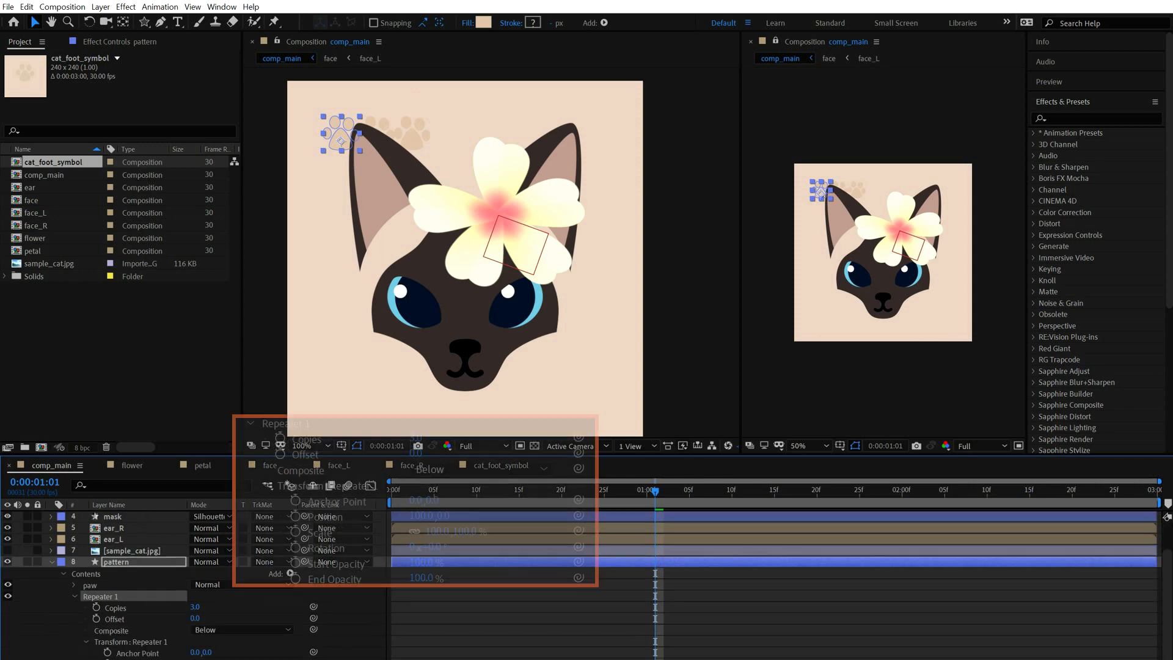
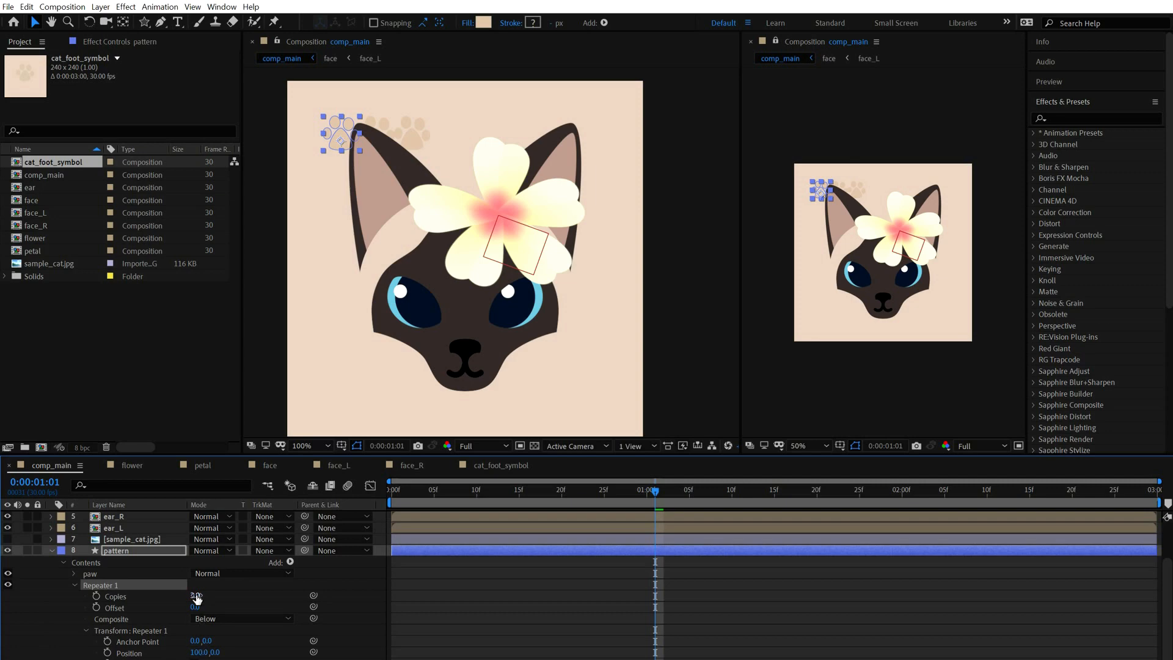
click(28, 551)
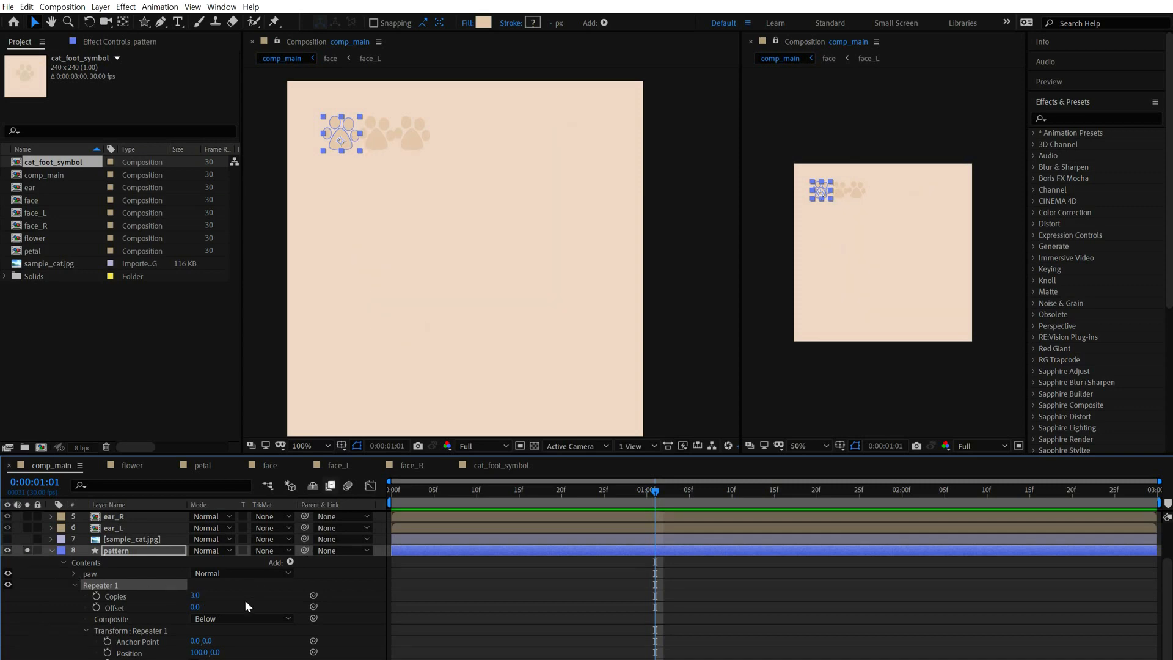
scroll(236, 633, down, 3)
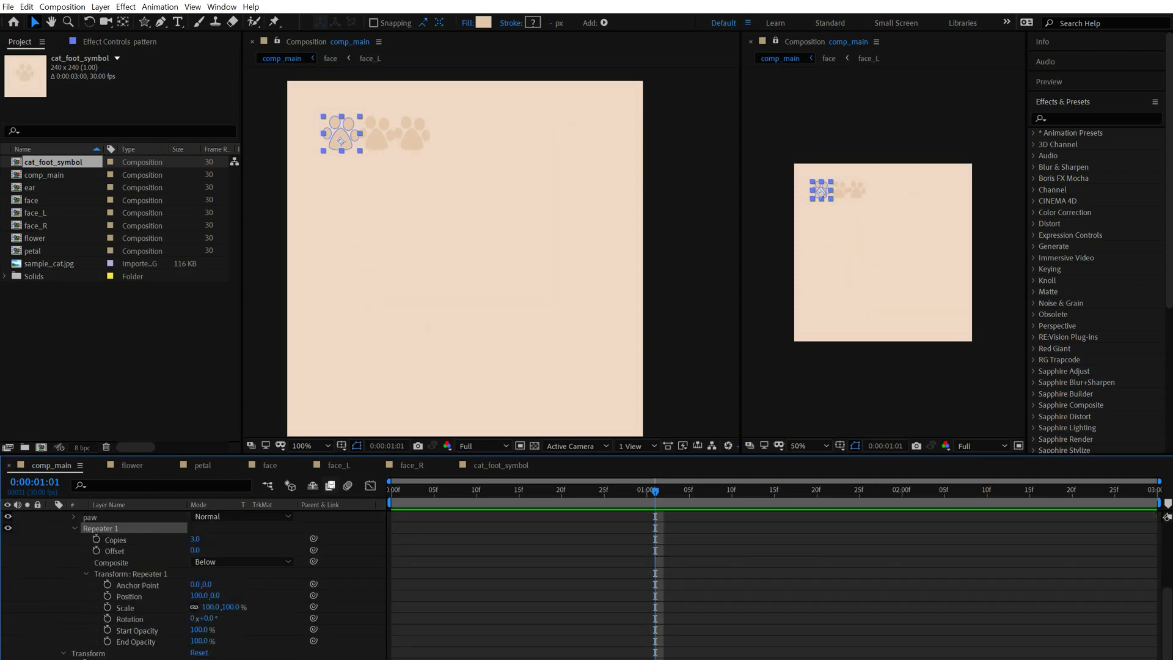
scroll(146, 611, up, 3)
click(145, 633)
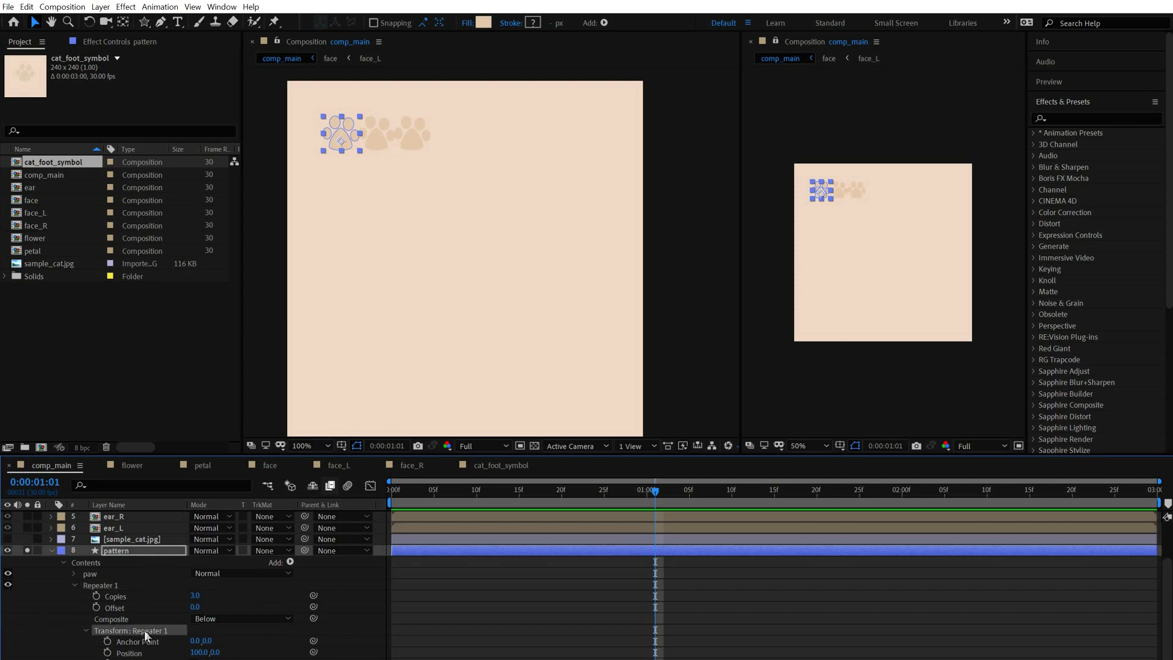
- Set Repeater 1's position to 200, 200 so the paw copies run diagonally
mouse_move(190, 652)
mouse_down()
mouse_move(211, 653)
mouse_move(198, 651)
mouse_up()
click(197, 651)
text(200)
key(Return)
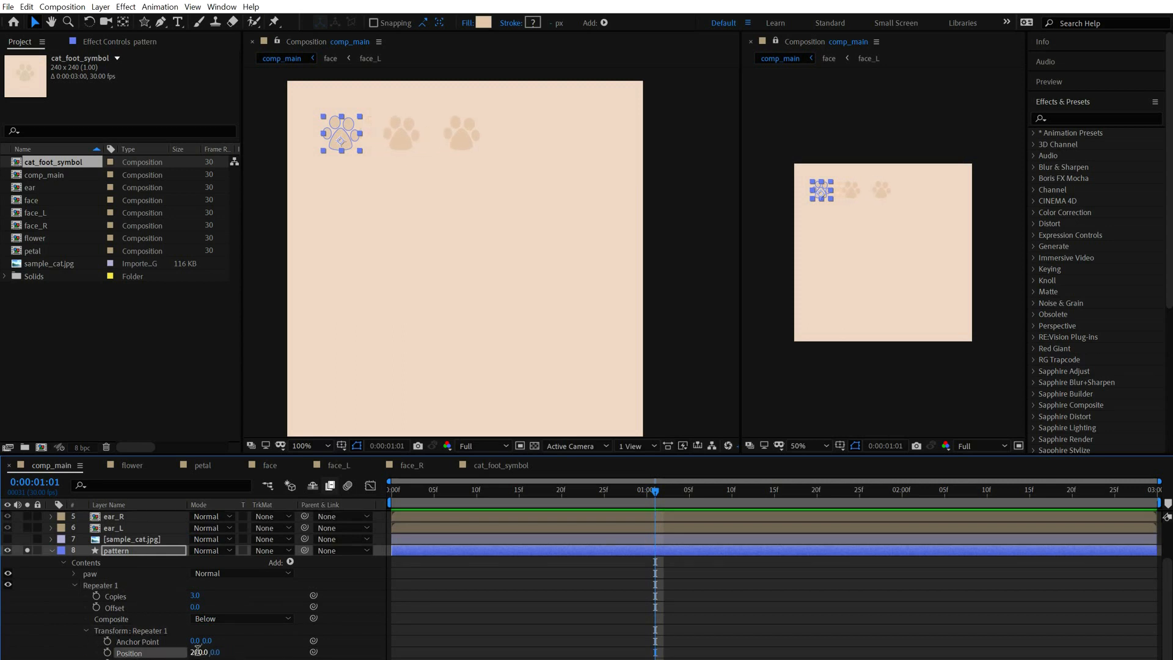
click(217, 652)
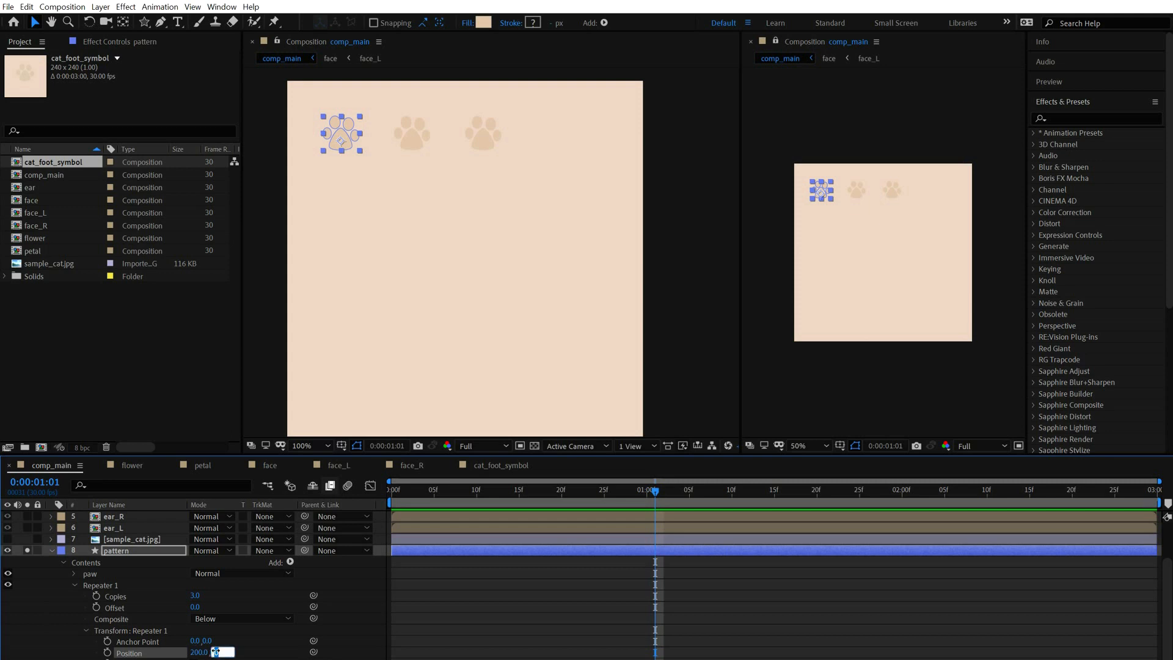
text(200)
key(Return)
click(480, 639)
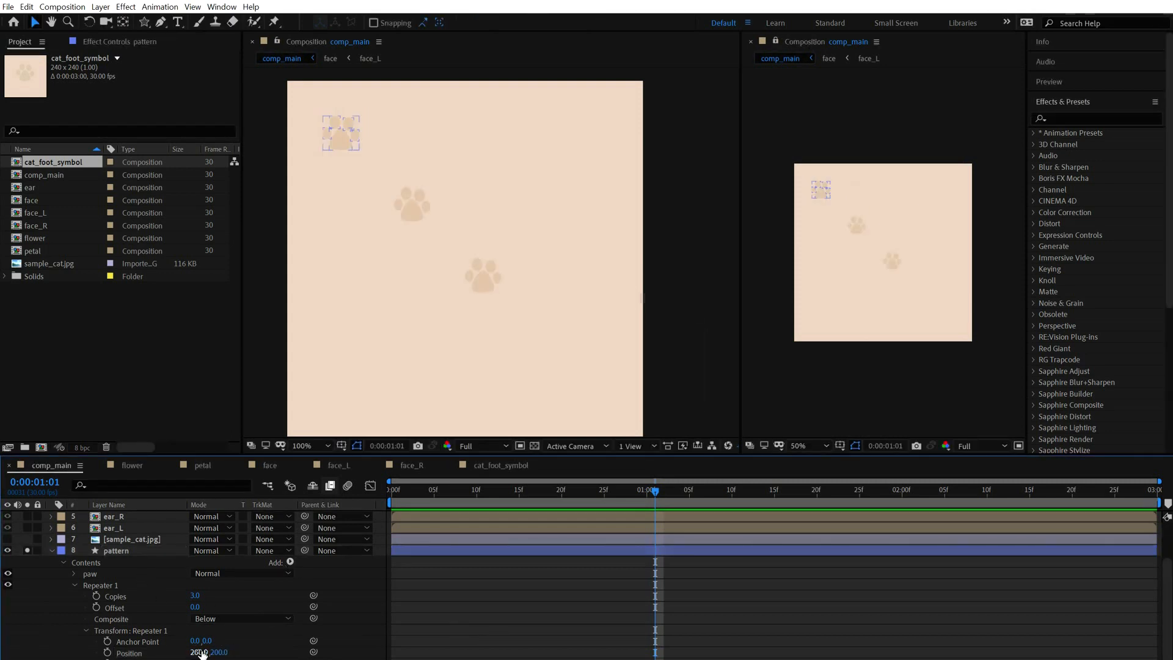
- Add a second Repeater to the pattern layer's contents
click(278, 562)
click(291, 562)
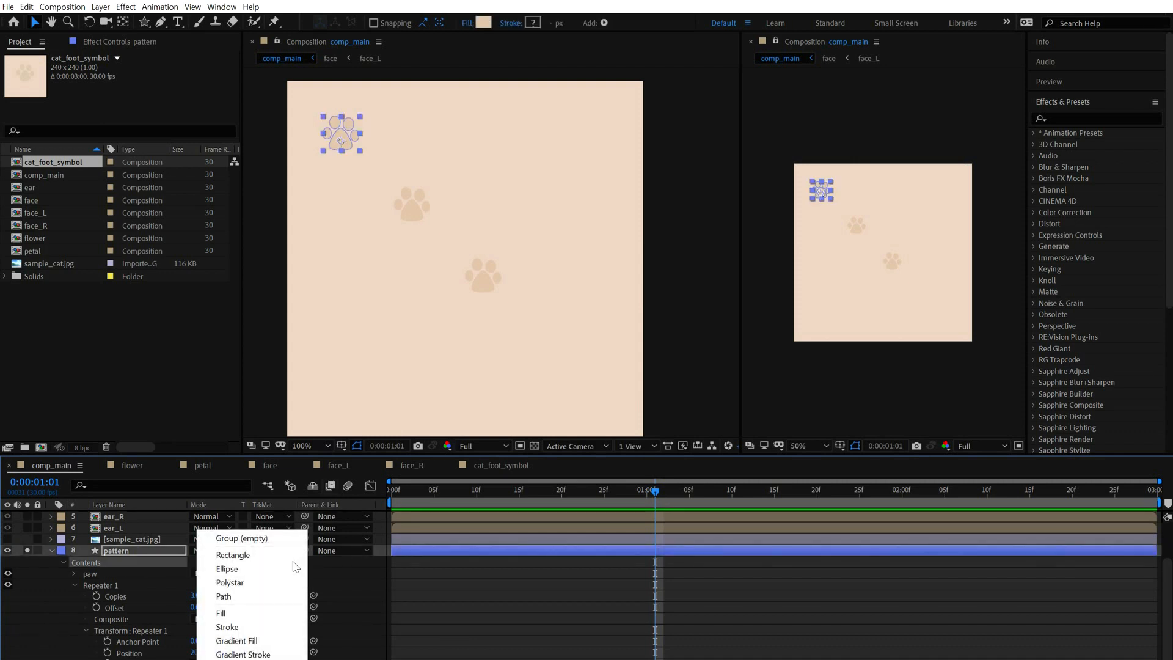
click(250, 659)
scroll(193, 583, down, 2)
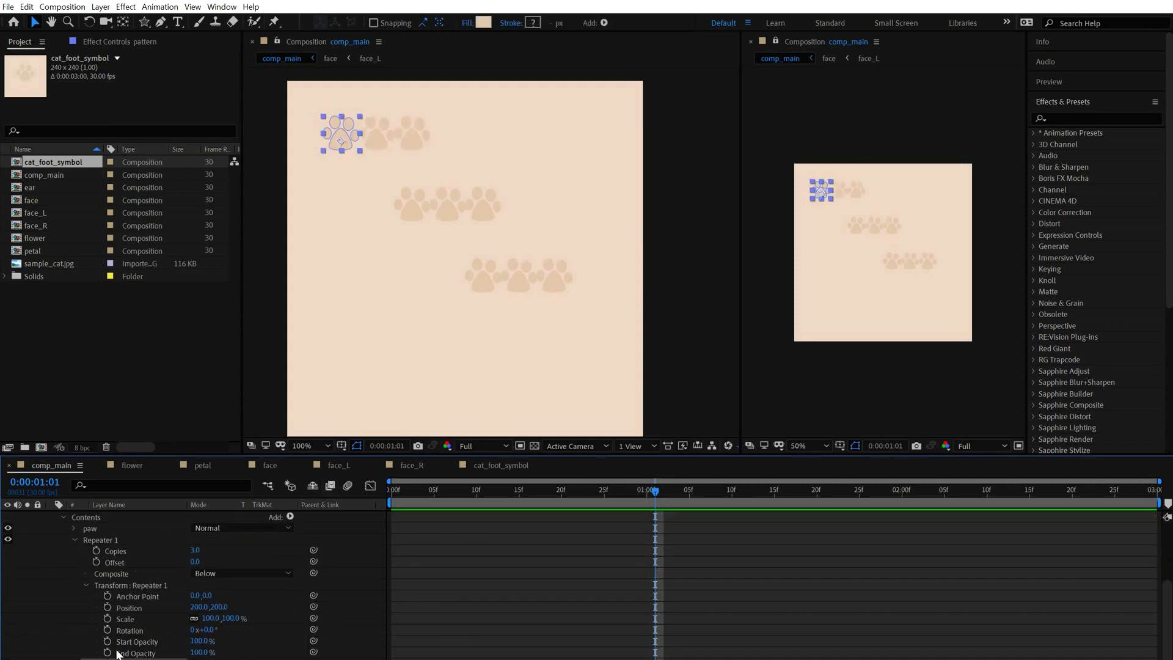
key(F2)
scroll(193, 584, down, 2)
scroll(194, 647, down, 1)
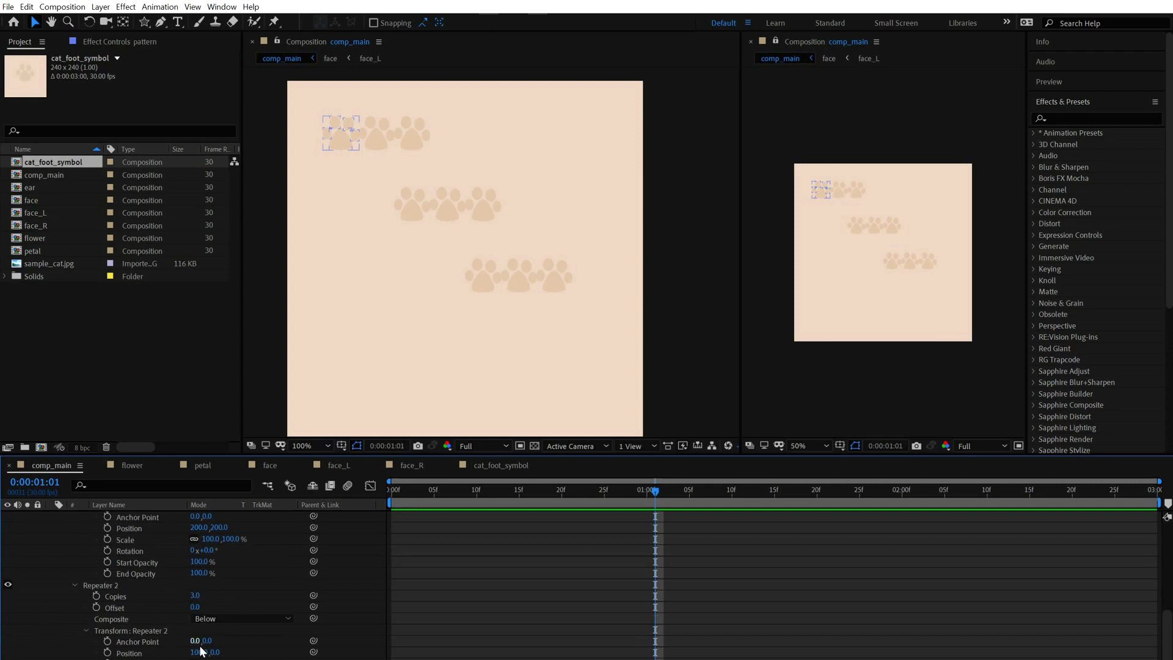
- Set Repeater 2's horizontal position to 200 to space the paws in each row
click(196, 640)
click(199, 652)
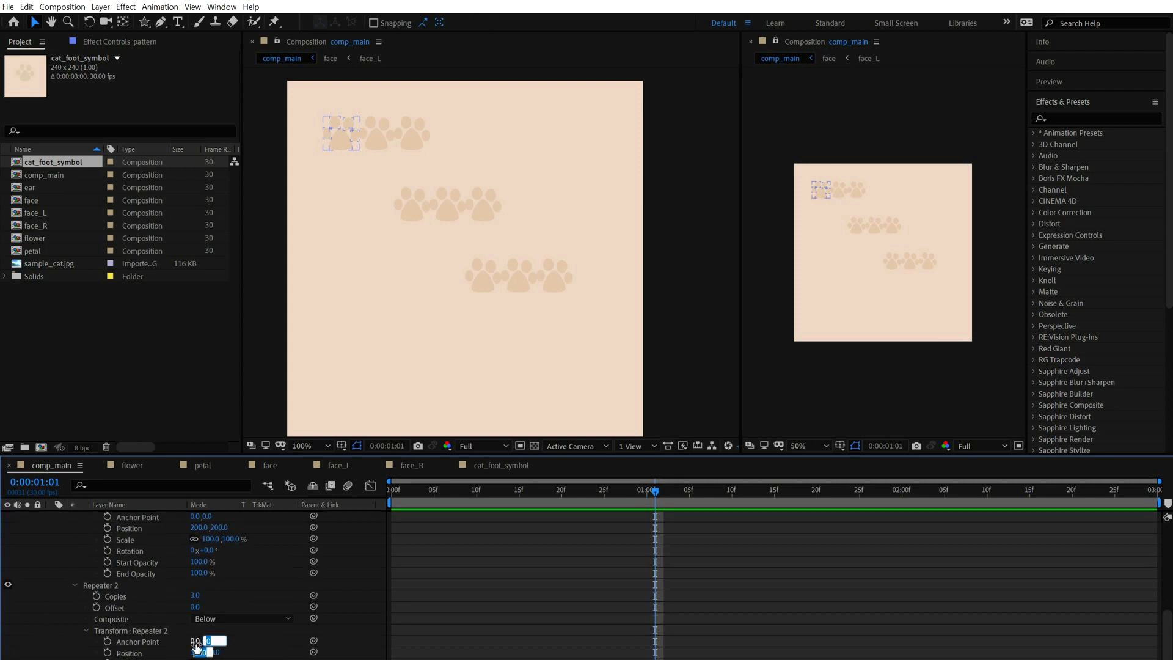
text(200)
key(Return)
key(F2)
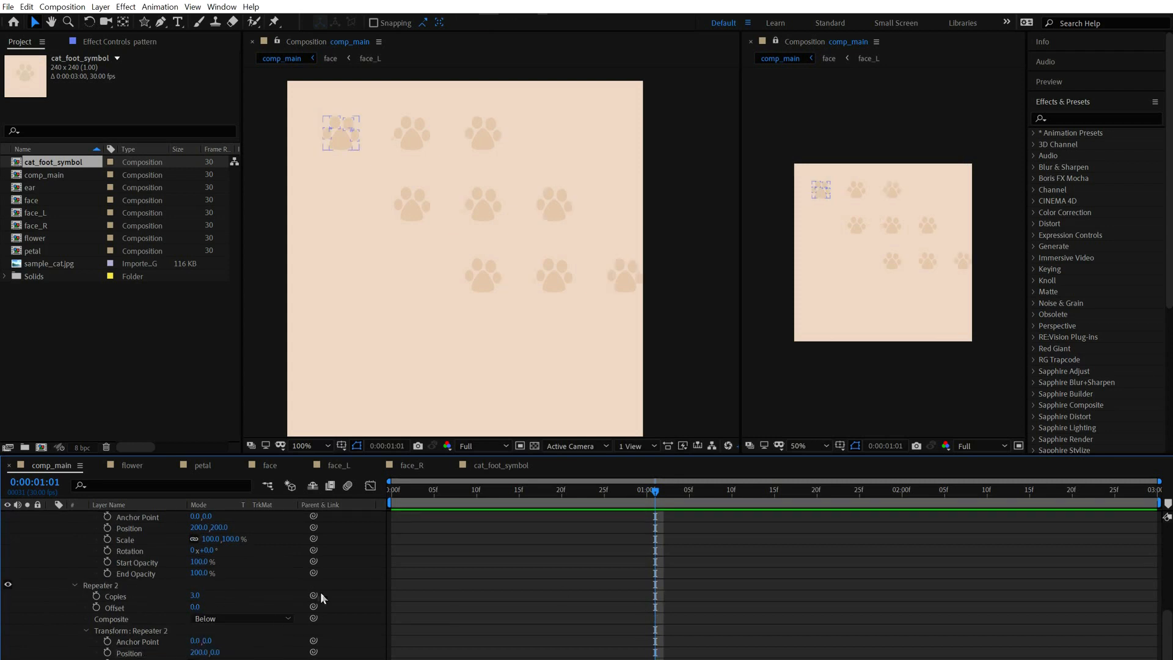
- Move the pattern layer down and left so its first paw sits at the canvas's left edge
scroll(239, 576, up, 4)
click(118, 529)
drag(336, 150, 308, 229)
- Try rotating the whole pattern layer counter-clockwise
key(shift+KP_Subtract)
key(shift+KP_Subtract)
key(shift+KP_Subtract)
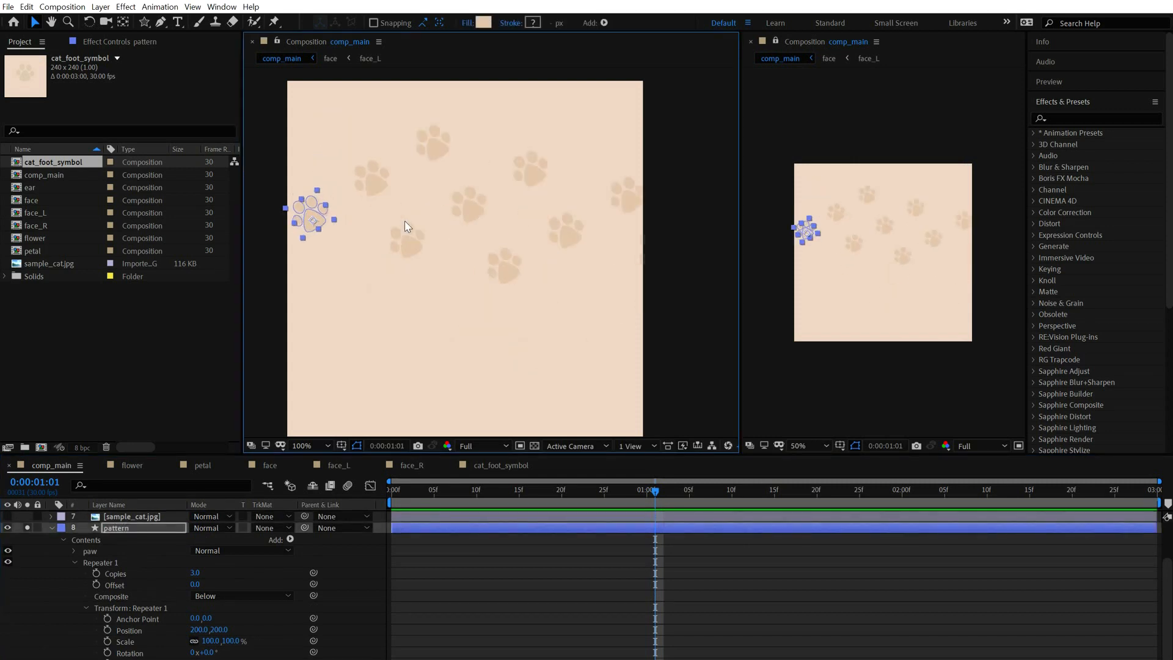
key(ctrl+z)
key(ctrl+z)
key(ctrl+z)
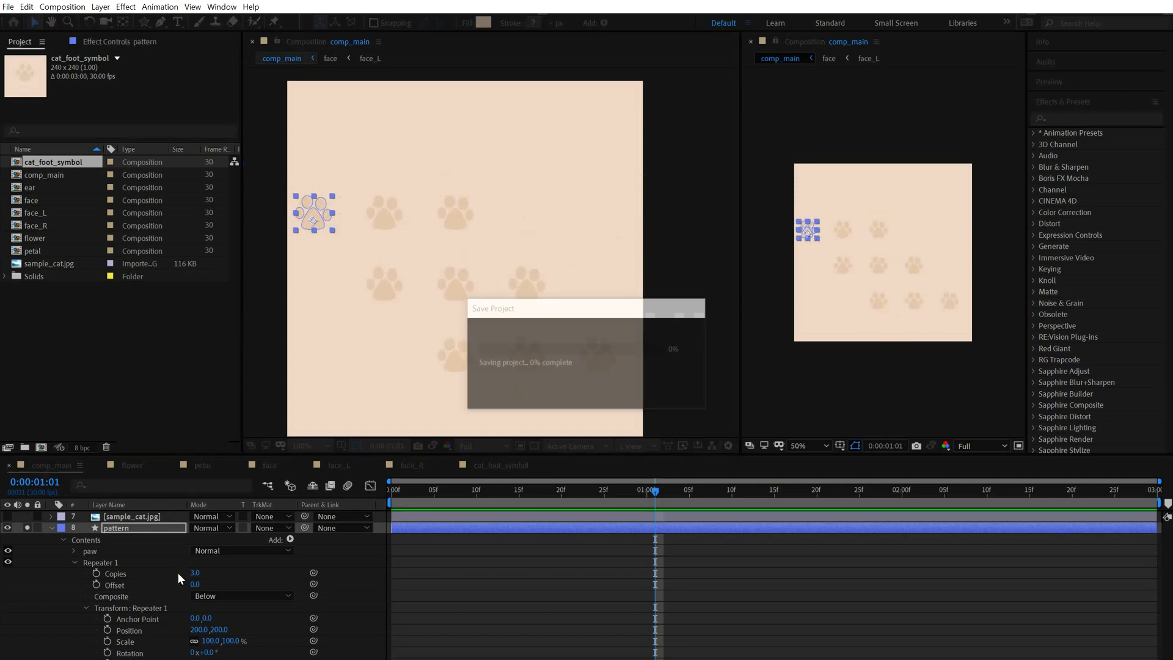
- Rotate the paw shape group counter-clockwise so each paw tilts in place, and save the project
click(74, 551)
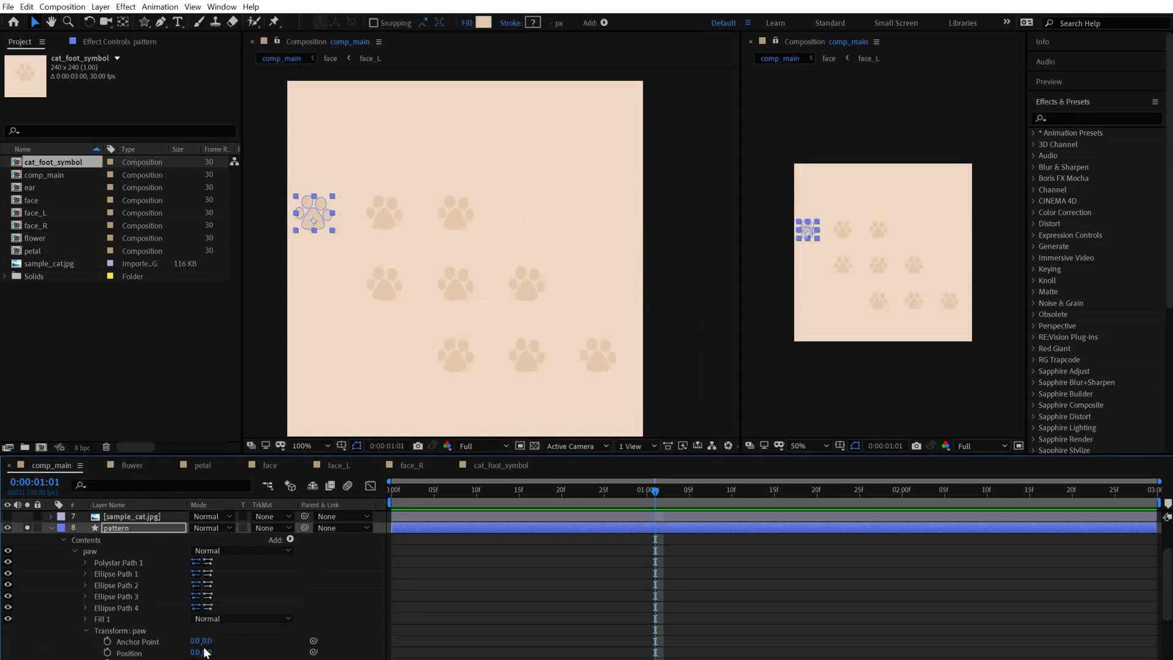
double_click(313, 216)
key(shift+KP_Subtract)
key(shift+KP_Subtract)
key(shift+KP_Subtract)
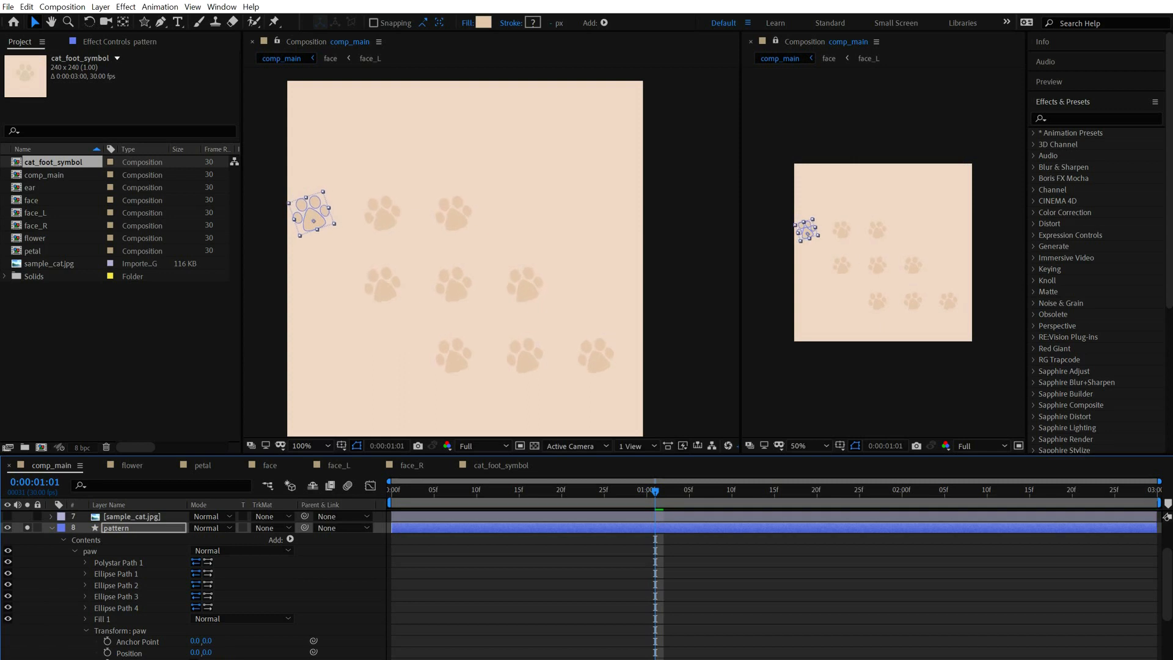
key(KP_Subtract)
key(KP_Subtract)
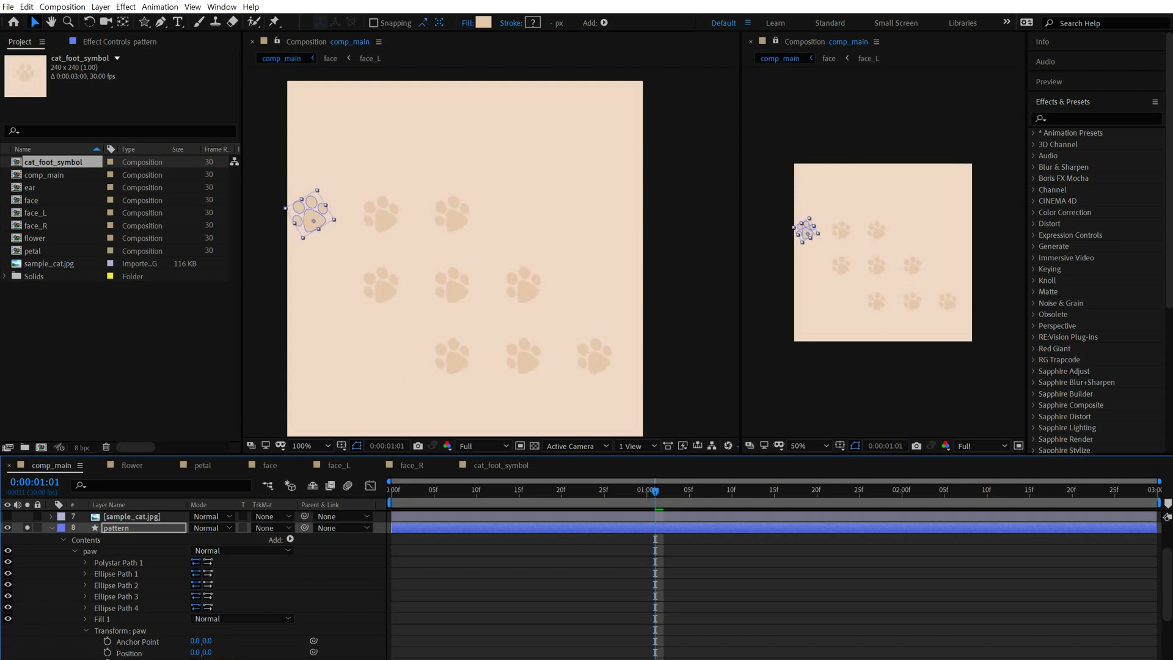
click(370, 652)
key(ctrl+s)
- Collapse the paw group, expand Repeater 2 and set Repeater 1's copies to 6
click(74, 550)
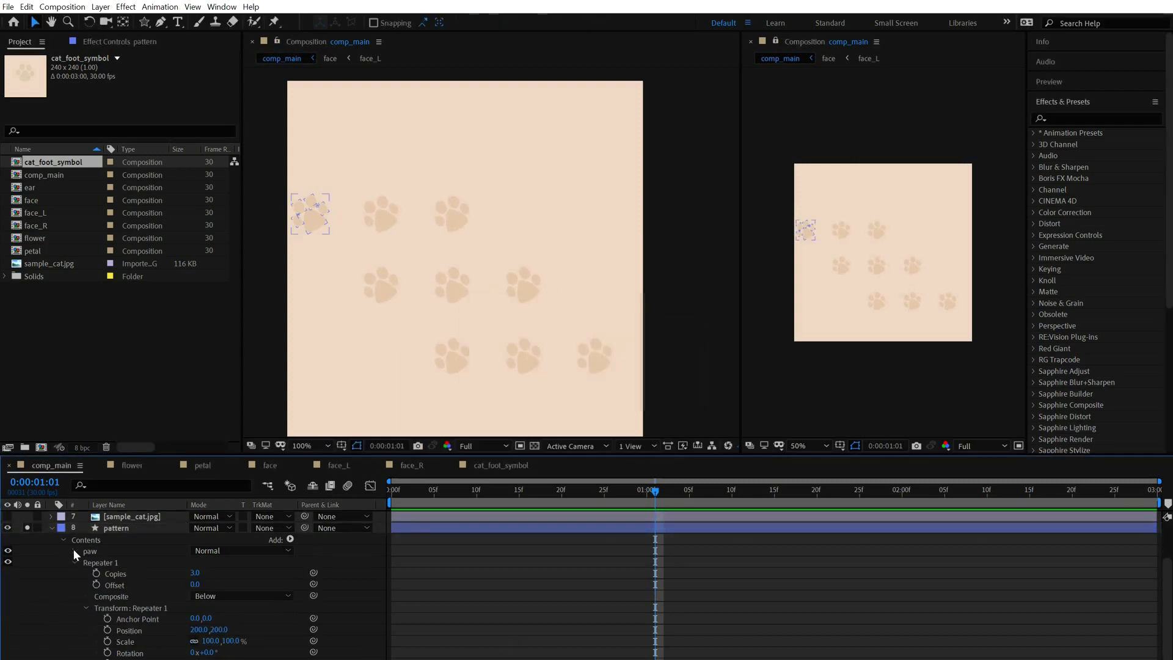
click(86, 607)
click(75, 563)
click(75, 584)
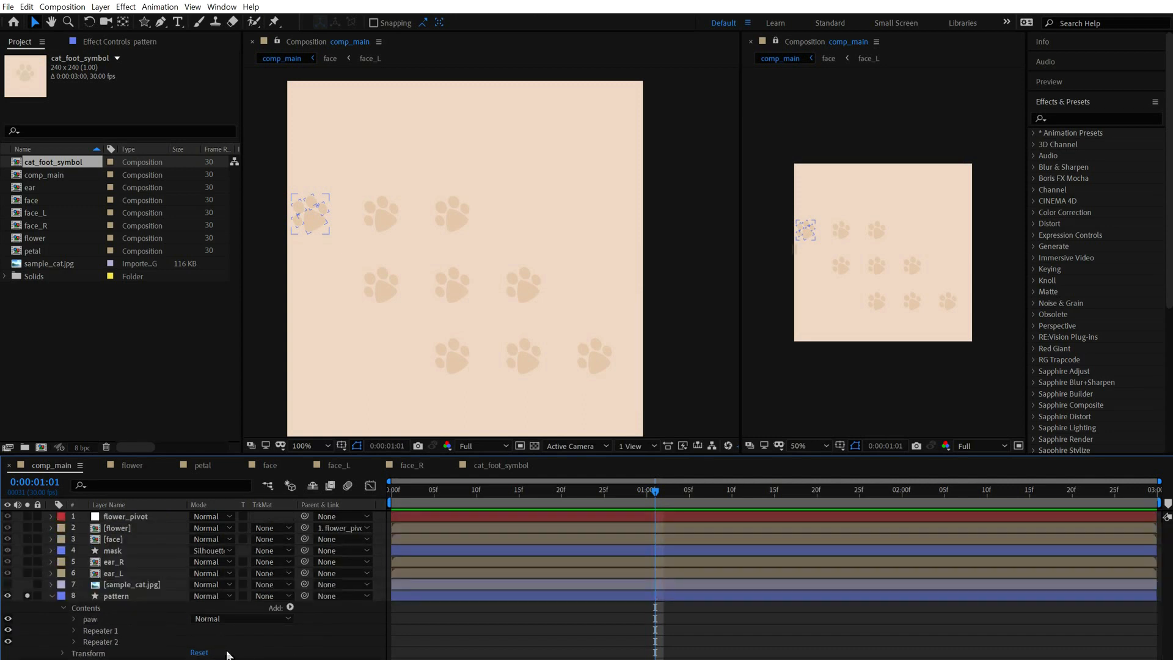
click(74, 642)
scroll(76, 636, down, 4)
scroll(219, 650, down, 1)
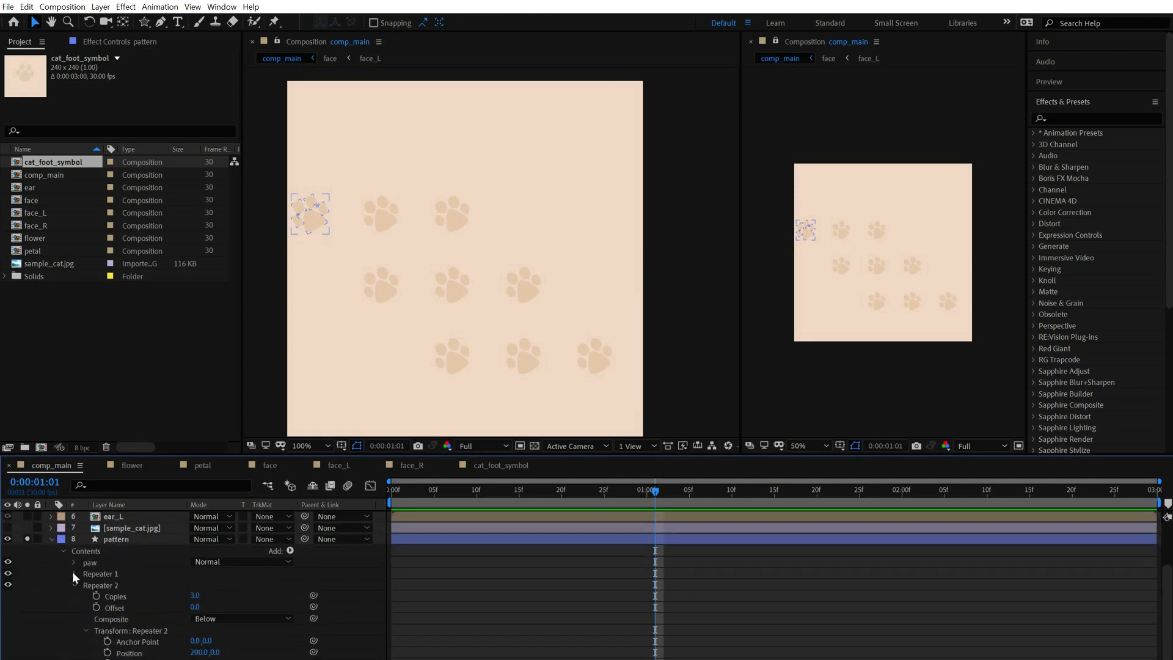
click(74, 574)
scroll(204, 653, up, 2)
drag(194, 607, 199, 608)
- Move the pattern layer so its first paw lies well outside the canvas's left edge, near the top edge's height
drag(316, 219, 360, 150)
scroll(361, 149, down, 1)
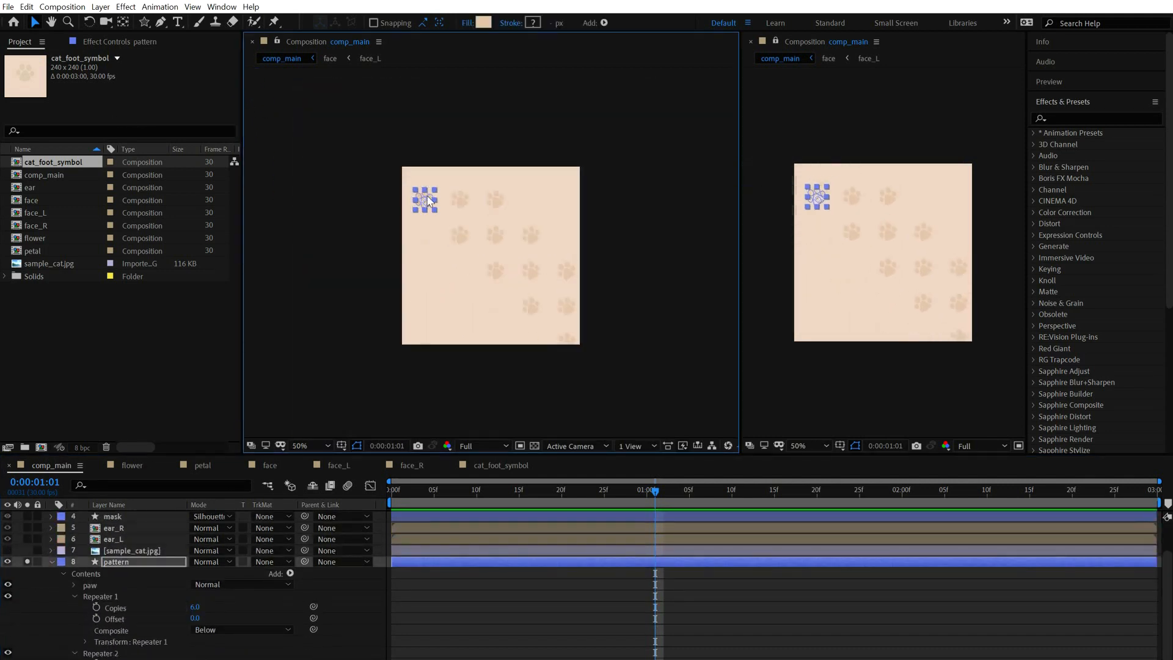
drag(426, 200, 281, 178)
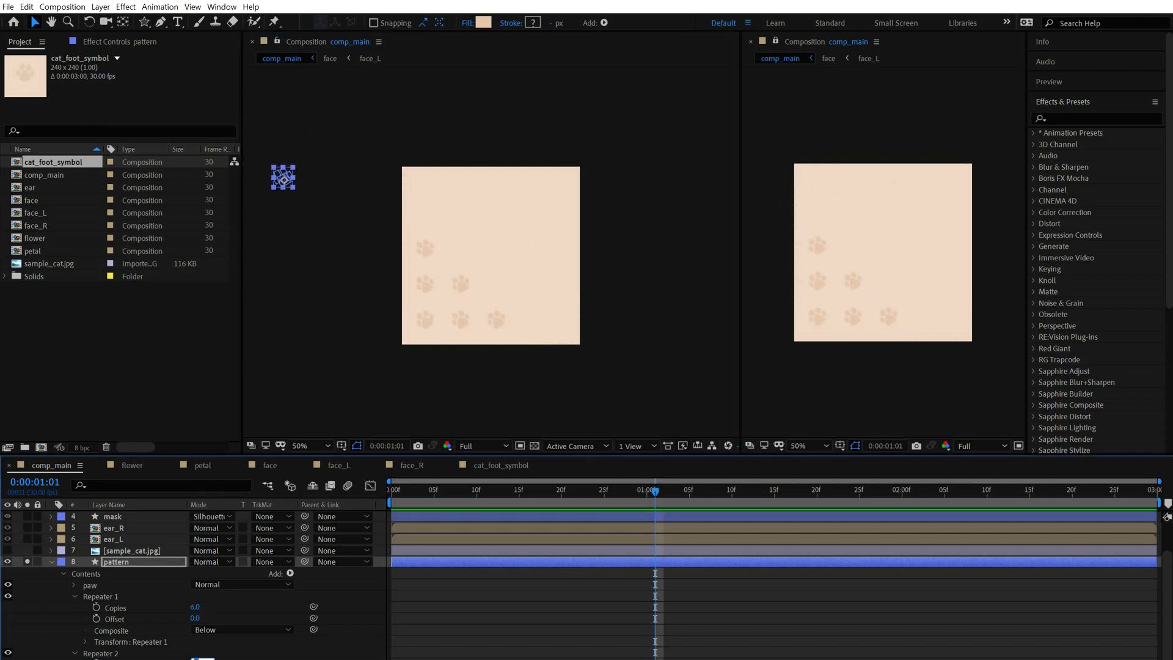
scroll(189, 605, up, 2)
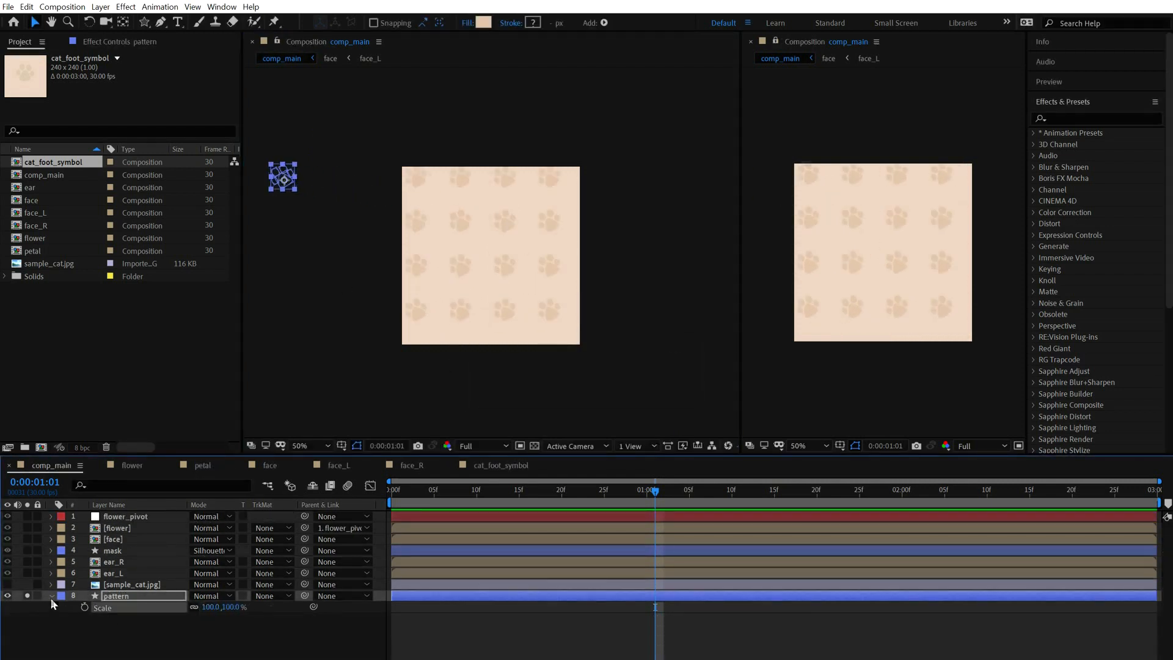
- Scale the paw shape group to 70% and save the project
click(62, 608)
click(62, 608)
text(70)
key(Return)
click(461, 327)
scroll(461, 327, up, 1)
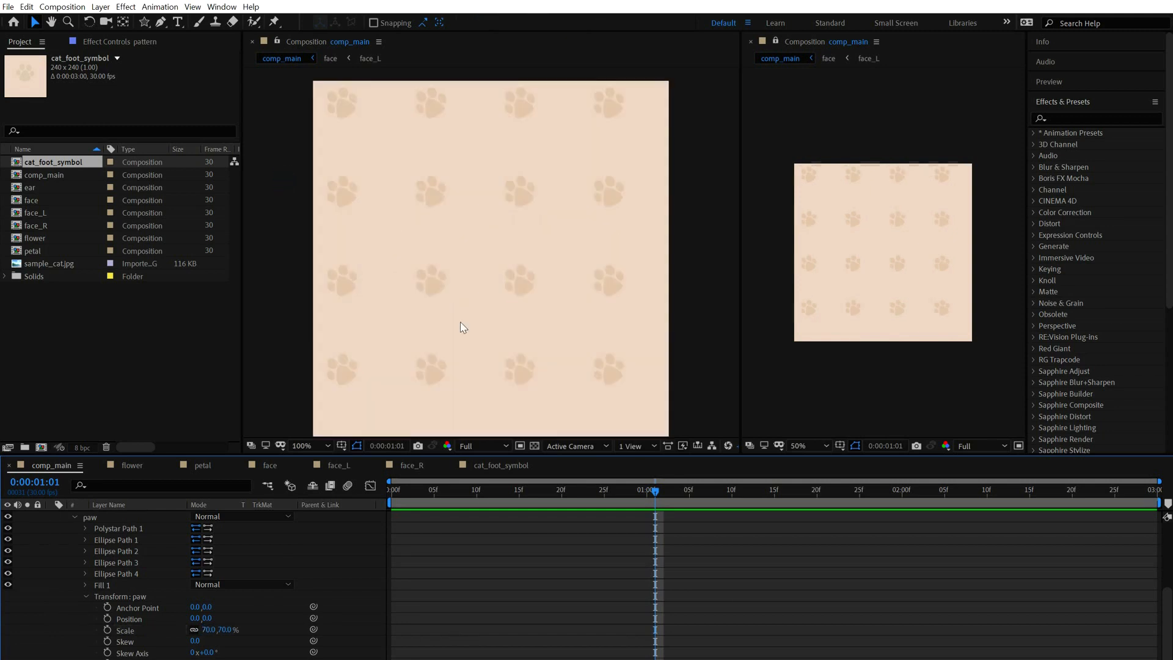
key(ctrl+s)
- Expand Repeater 2's properties and move the pattern layer right so its first paw sits inside the canvas's top edge
click(75, 517)
scroll(128, 598, up, 3)
click(75, 642)
scroll(194, 636, down, 2)
drag(196, 652, 281, 650)
scroll(306, 185, down, 1)
drag(284, 179, 438, 179)
- Reduce Repeater 1's horizontal position to stagger the rows by half a column, and show the pattern layer's position
click(74, 574)
click(85, 619)
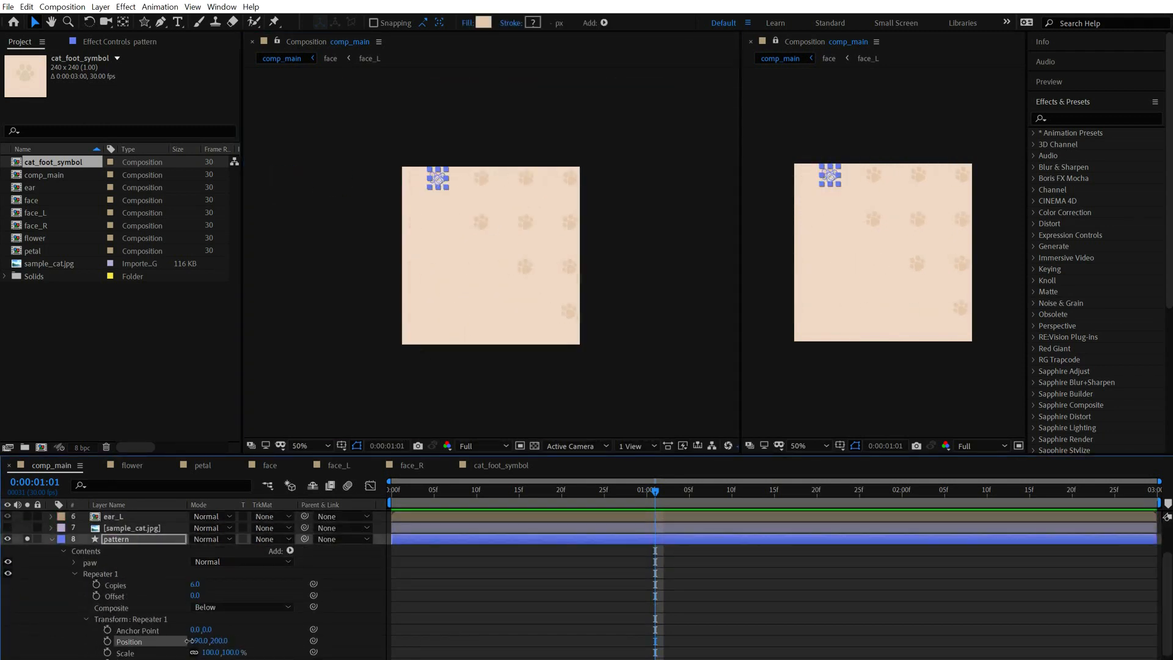
click(197, 641)
drag(198, 640, 174, 609)
text(72.5)
click(210, 597)
click(116, 538)
key(p)
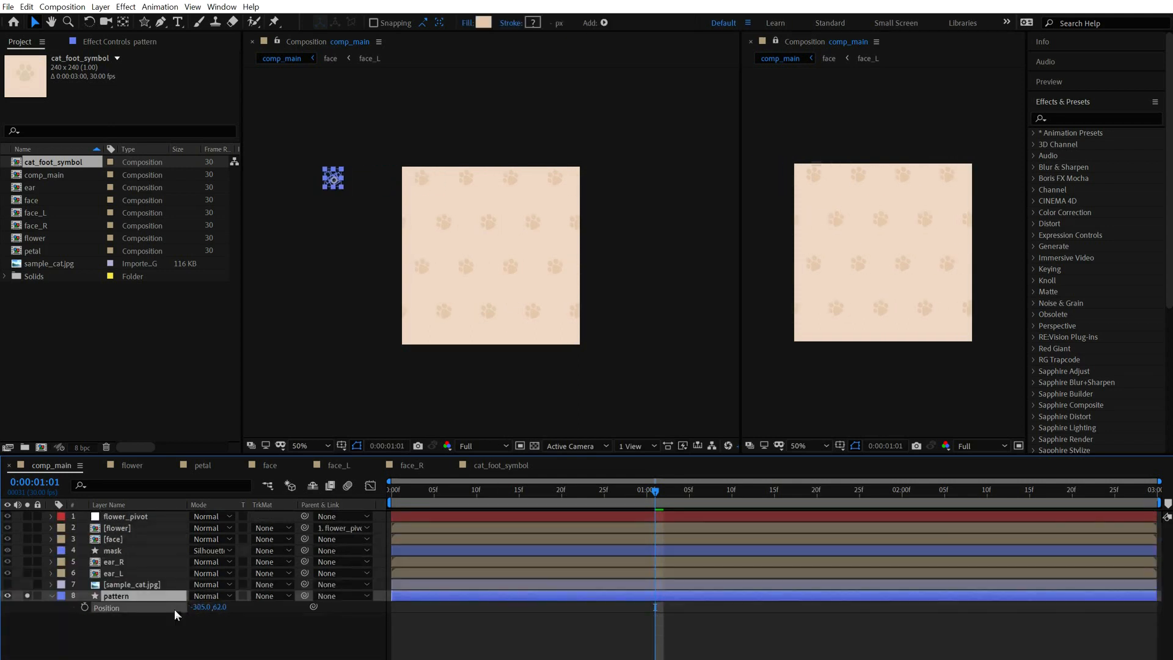
- Set Repeater 2's horizontal position to 240 in the pattern layer's contents
click(52, 595)
click(52, 595)
click(63, 619)
click(63, 608)
click(74, 642)
scroll(76, 642, down, 2)
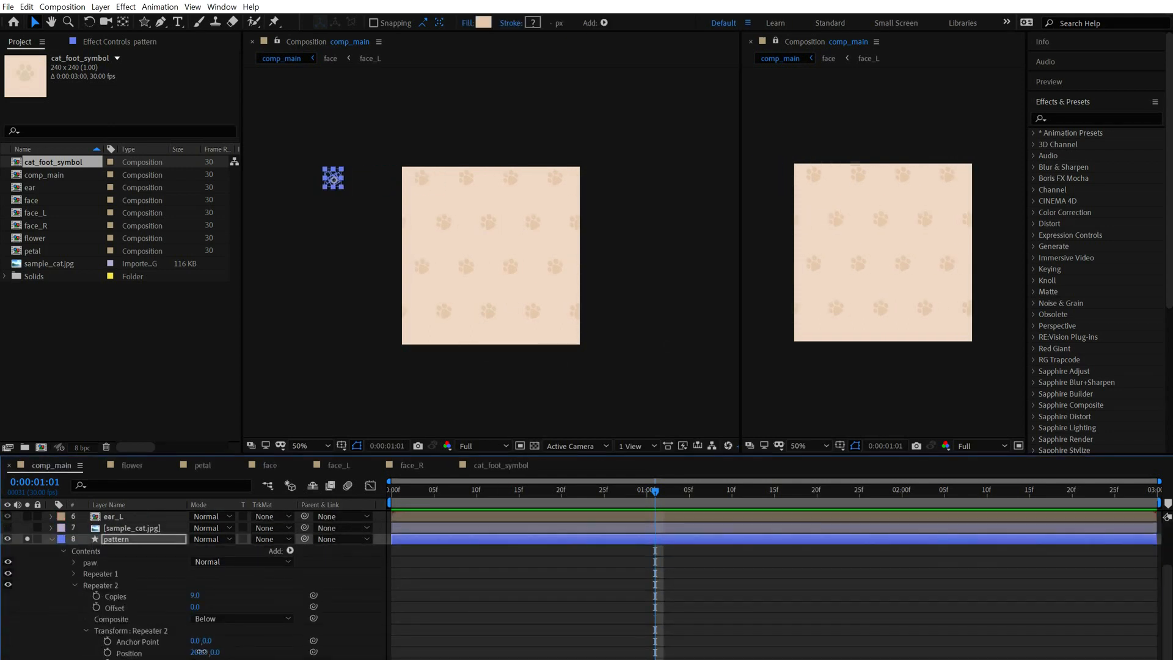
mouse_move(208, 651)
mouse_down()
mouse_move(238, 655)
mouse_move(165, 655)
mouse_move(221, 659)
mouse_move(196, 653)
mouse_up()
key(ctrl+z)
- Set Repeater 1's position to 120, 120 to space the staggered rows evenly
click(74, 574)
scroll(234, 619, up, 2)
click(86, 641)
scroll(204, 647, down, 4)
drag(199, 527, 215, 527)
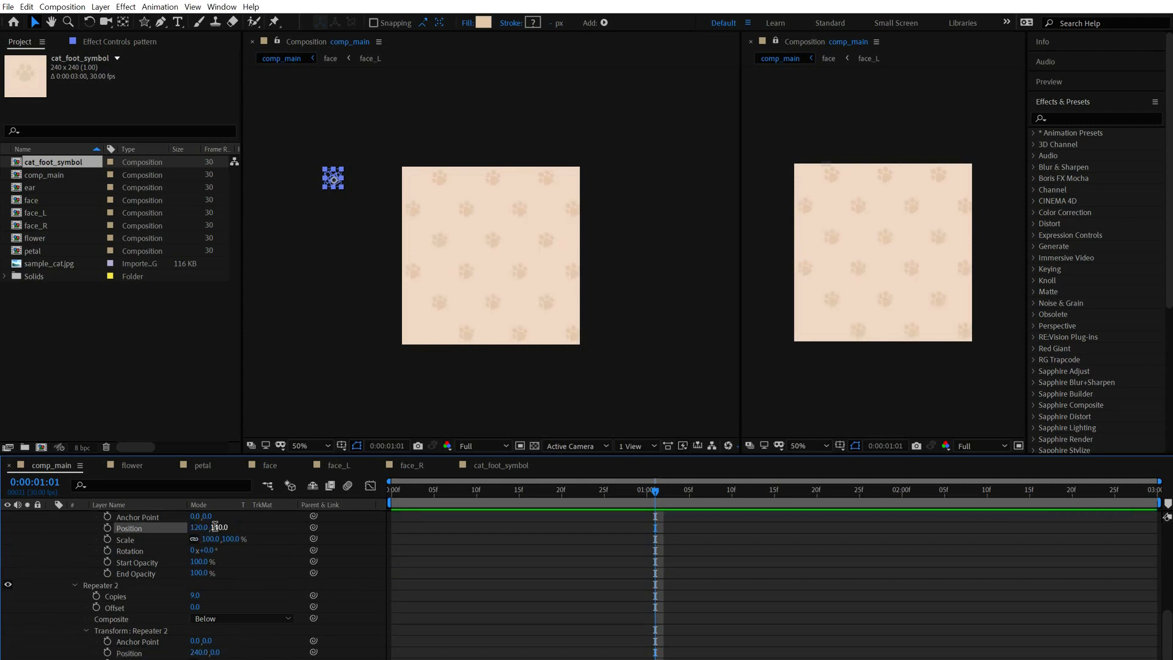
click(223, 528)
text(120)
click(533, 633)
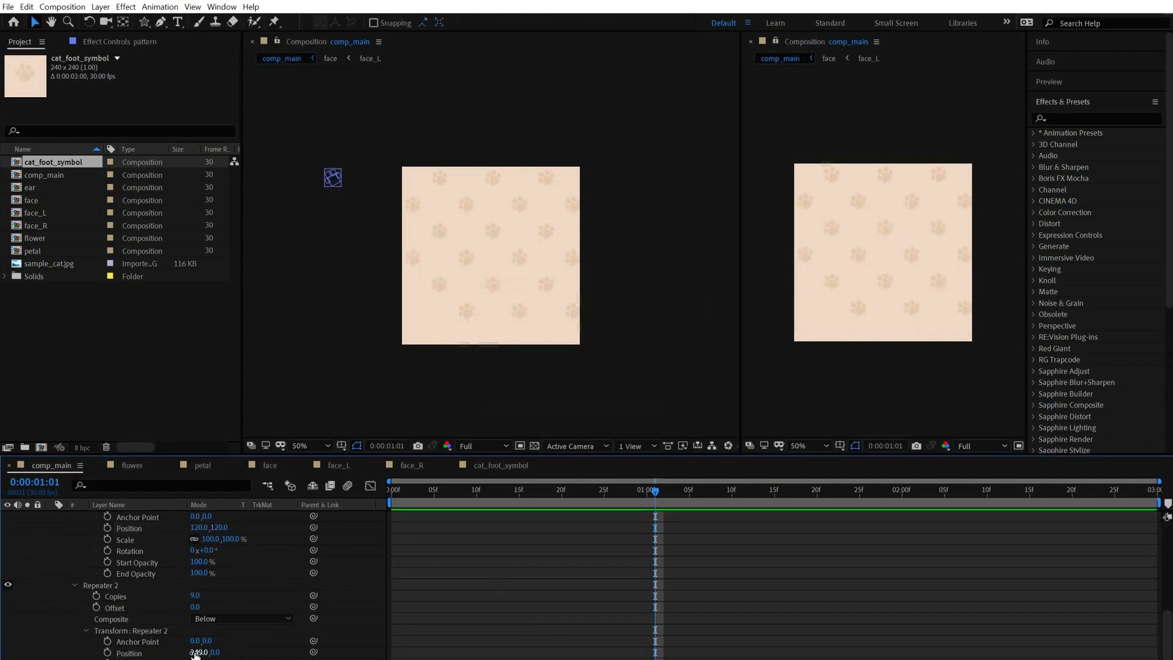
- Move the pattern layer farther beyond the canvas's upper-left corner and set Repeater 1's copies to 10
drag(334, 180, 250, 157)
scroll(297, 560, up, 2)
click(197, 539)
text(8)
key(Return)
click(199, 540)
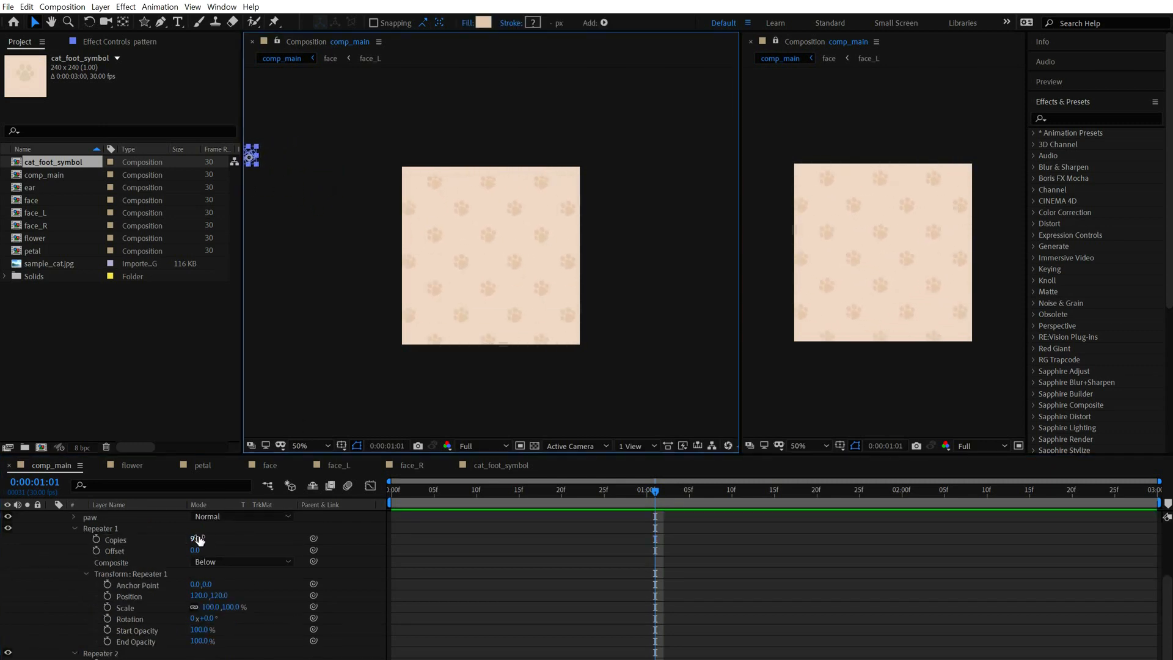
text(10)
key(Return)
- Collapse and unsolo the pattern layer, and preview the cat animation over the paw background
key(u)
key(u)
click(27, 596)
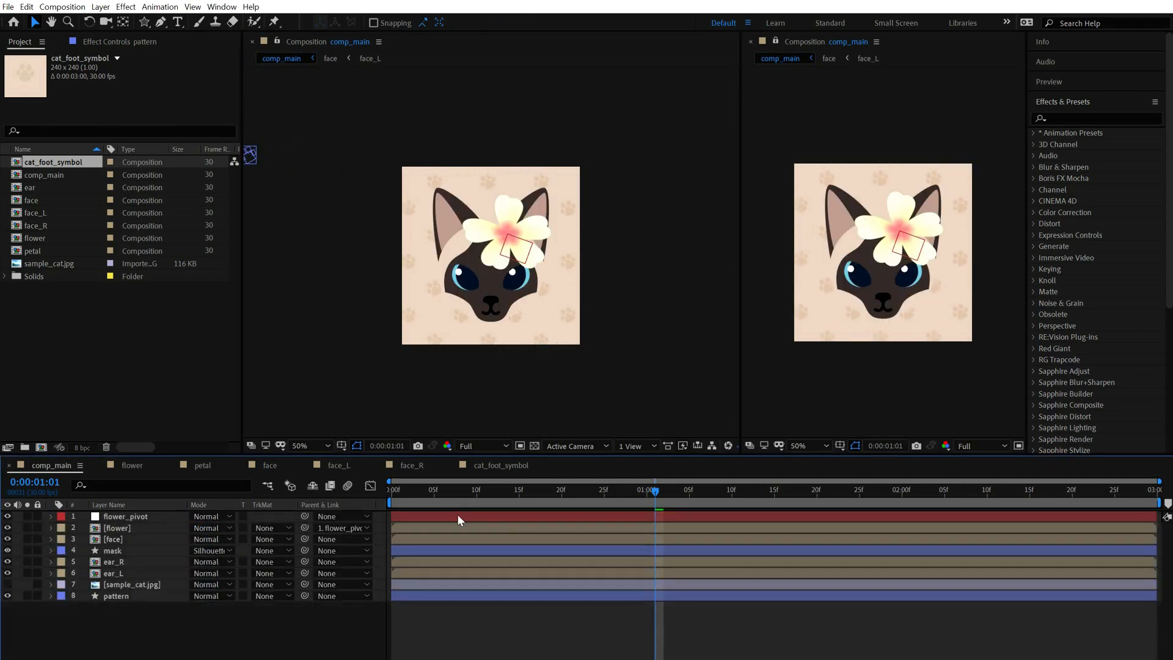
key(space)
click(545, 340)
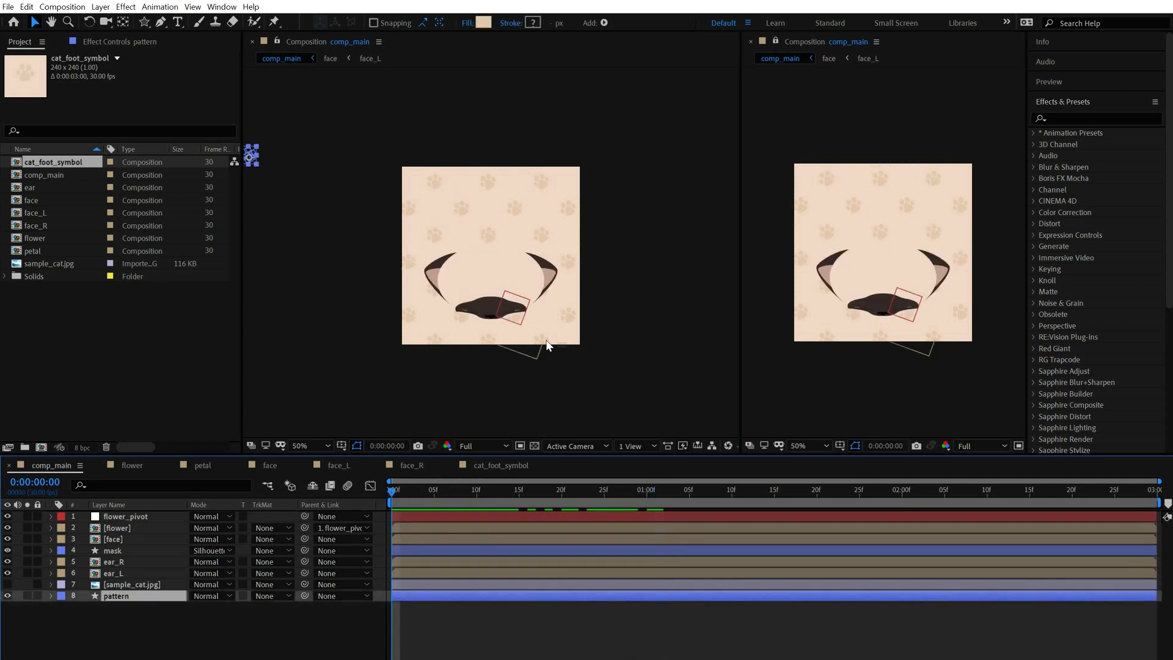
- Keyframe the pattern layer's position at -720, -120 on the first frame
key(p)
key(shift+Page_Down)
key(Home)
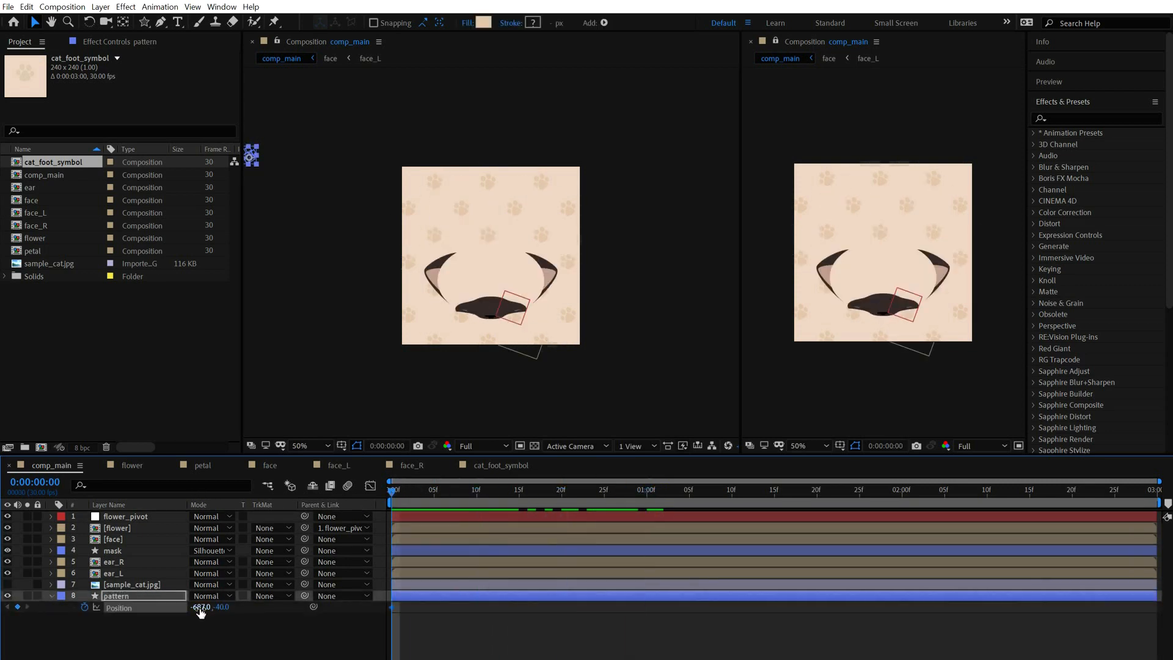
click(201, 609)
text(+-)
key(ctrl+a)
text(-720)
key(Tab)
text(-120)
key(Return)
- Keyframe the pattern layer's position at -840, 0 at the one-second mark and preview the background motion
key(shift+Page_Down)
key(shift+Page_Down)
key(shift+Page_Down)
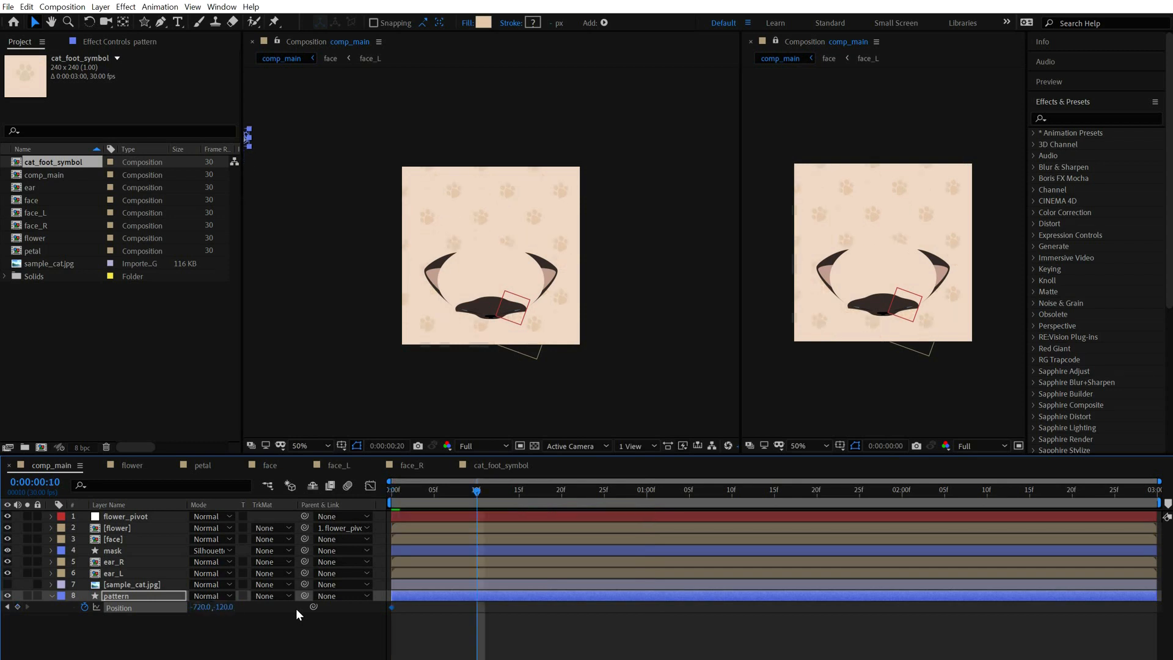
click(202, 608)
text(-840)
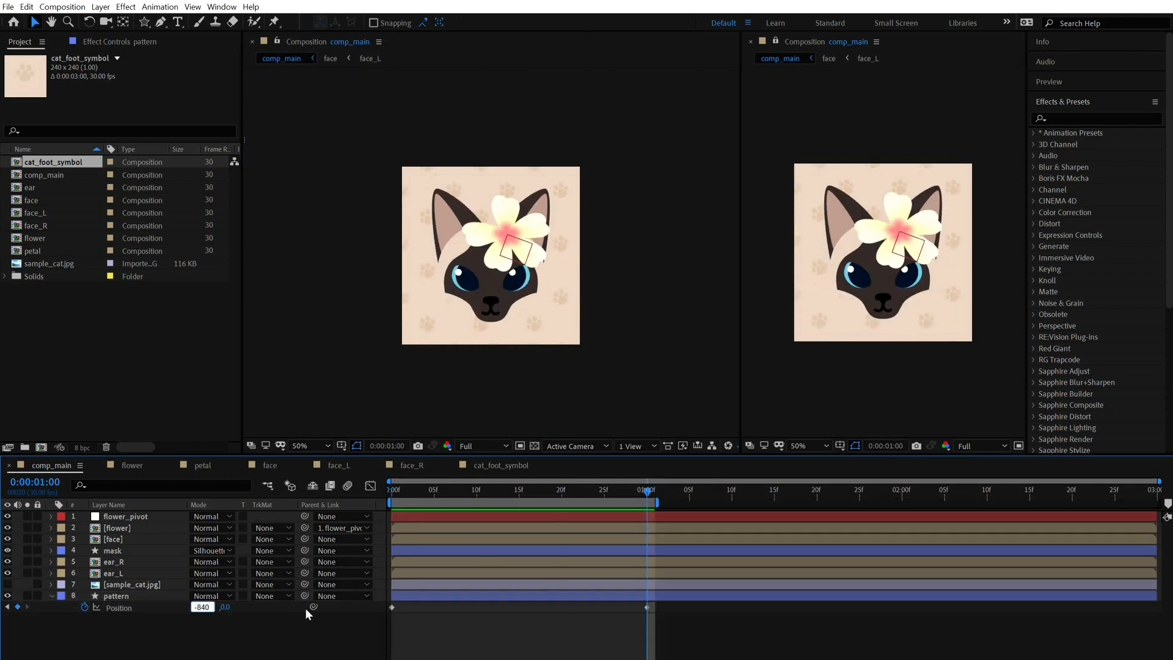
key(Return)
key(space)
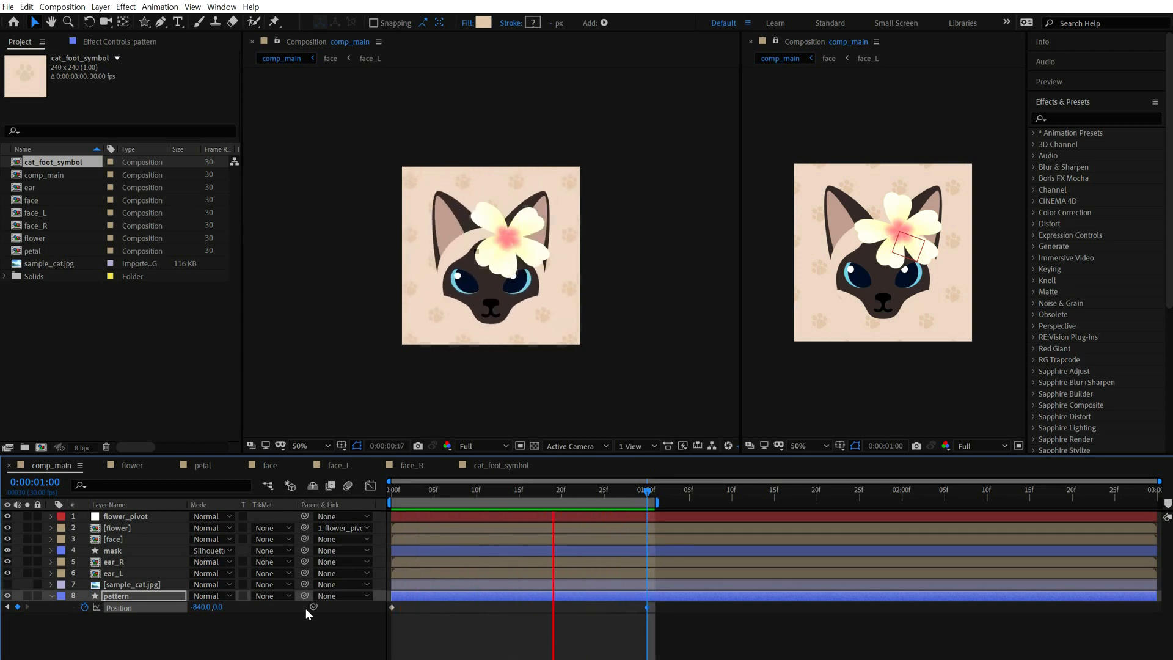
key(space)
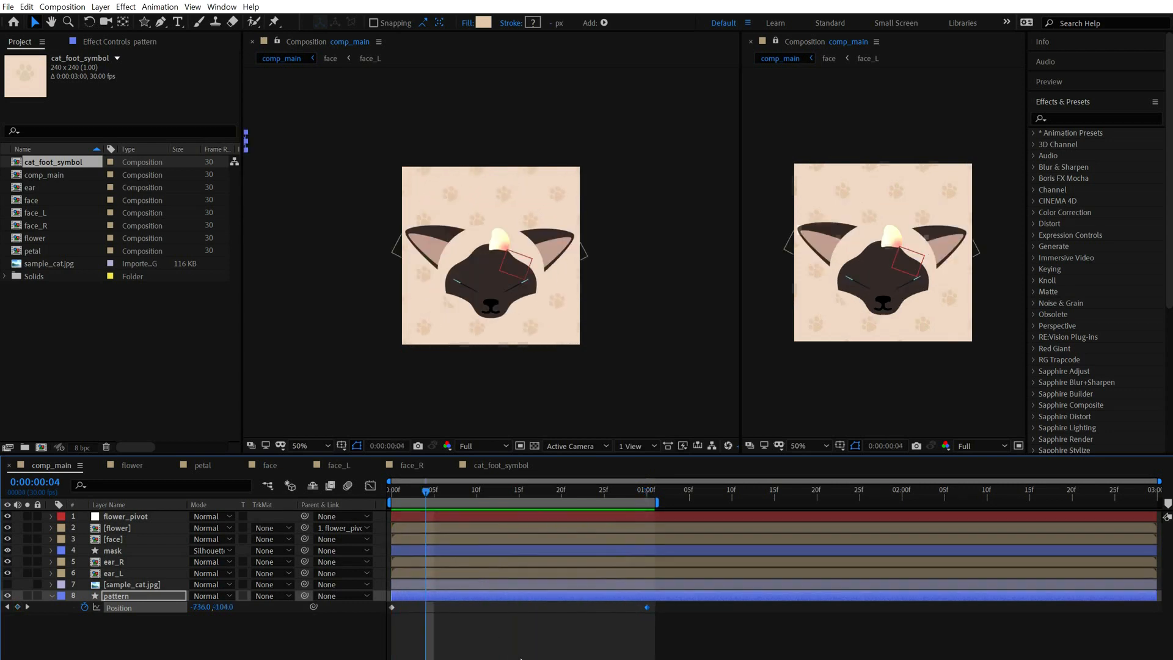
- Save the project and check the pattern layer's position keyframes around the one-second mark
click(81, 624)
key(ctrl+s)
drag(684, 619, 380, 626)
click(649, 499)
key(Page_Down)
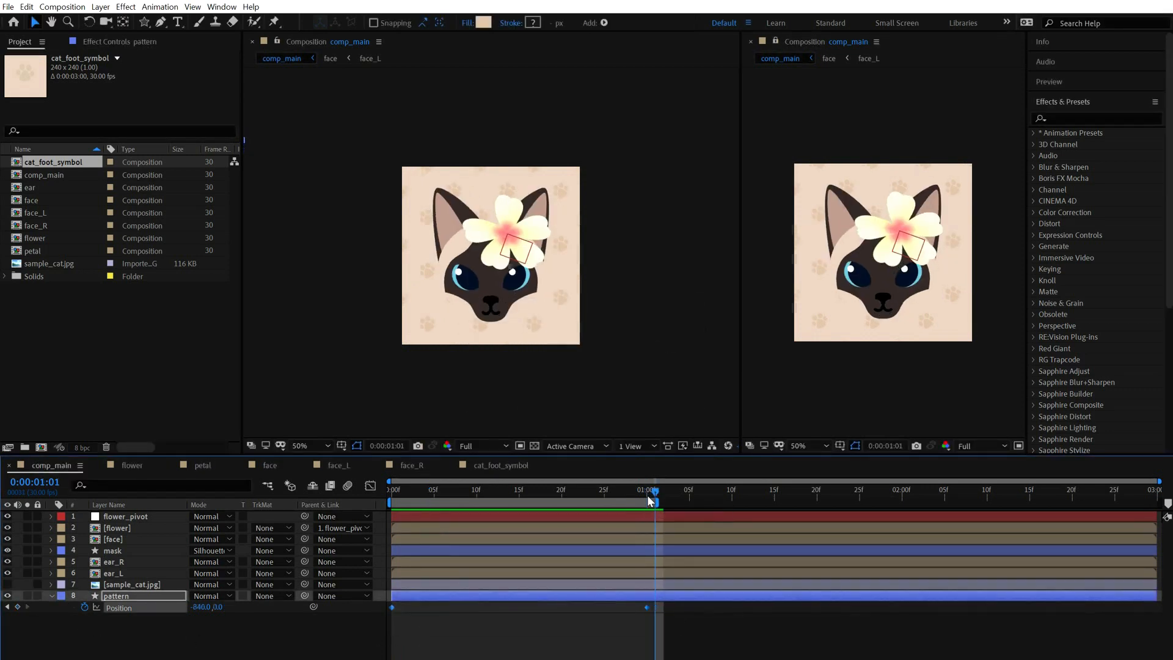
key(Page_Up)
key(F2)
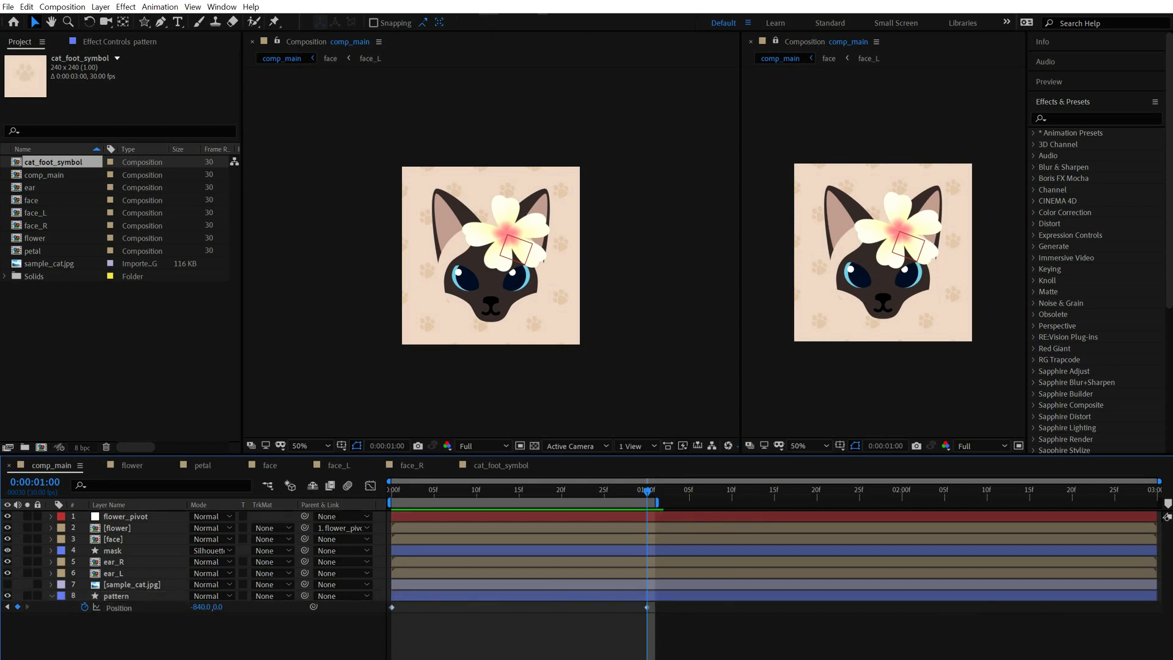
- Keyframe the pattern layer's position at -1080, 240 on the last frame, remove the one-second keyframe, and preview the full motion
key(Home)
key(End)
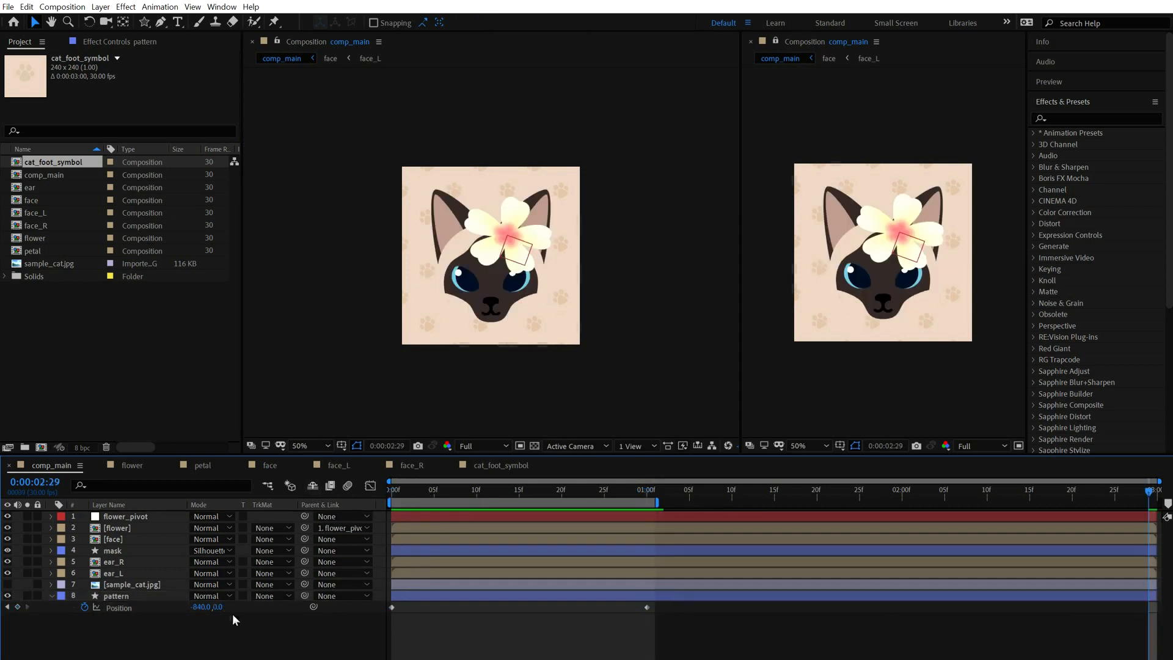
key(space)
click(201, 606)
key(End)
text(-360)
key(Return)
key(Home)
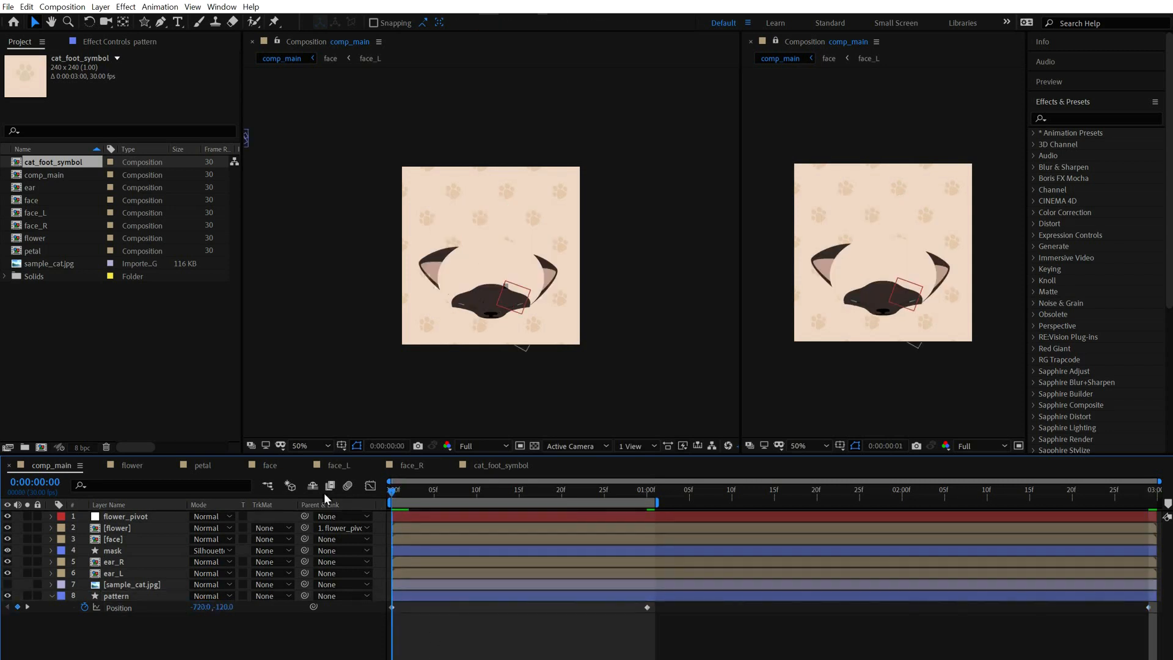
key(k)
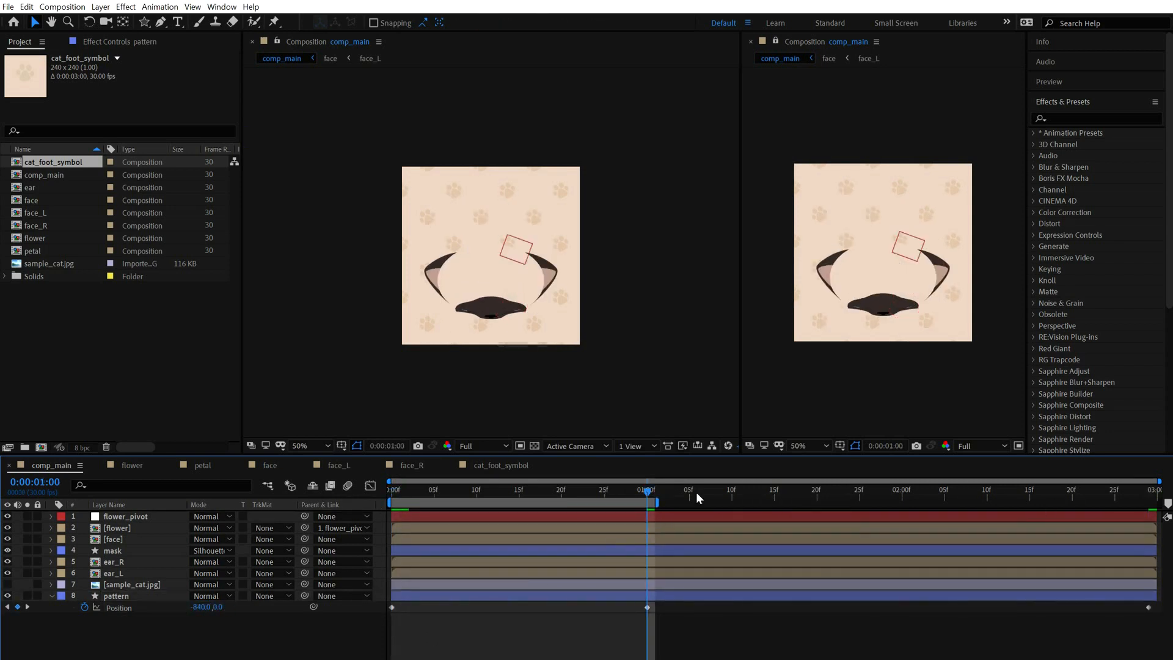
key(k)
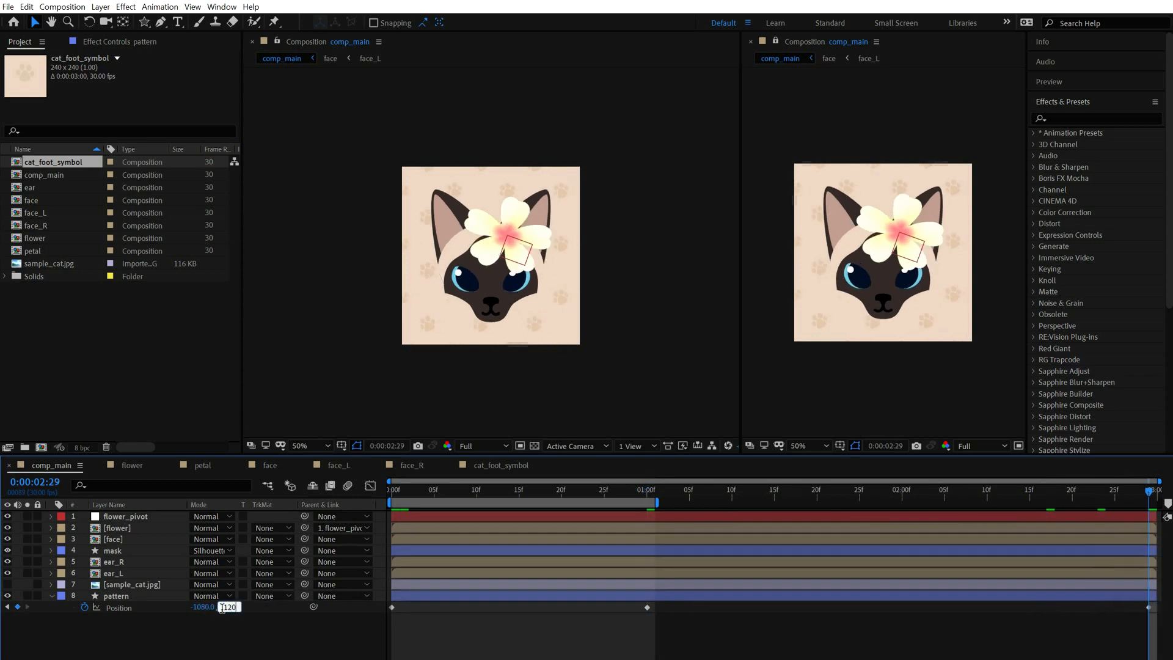
key(Return)
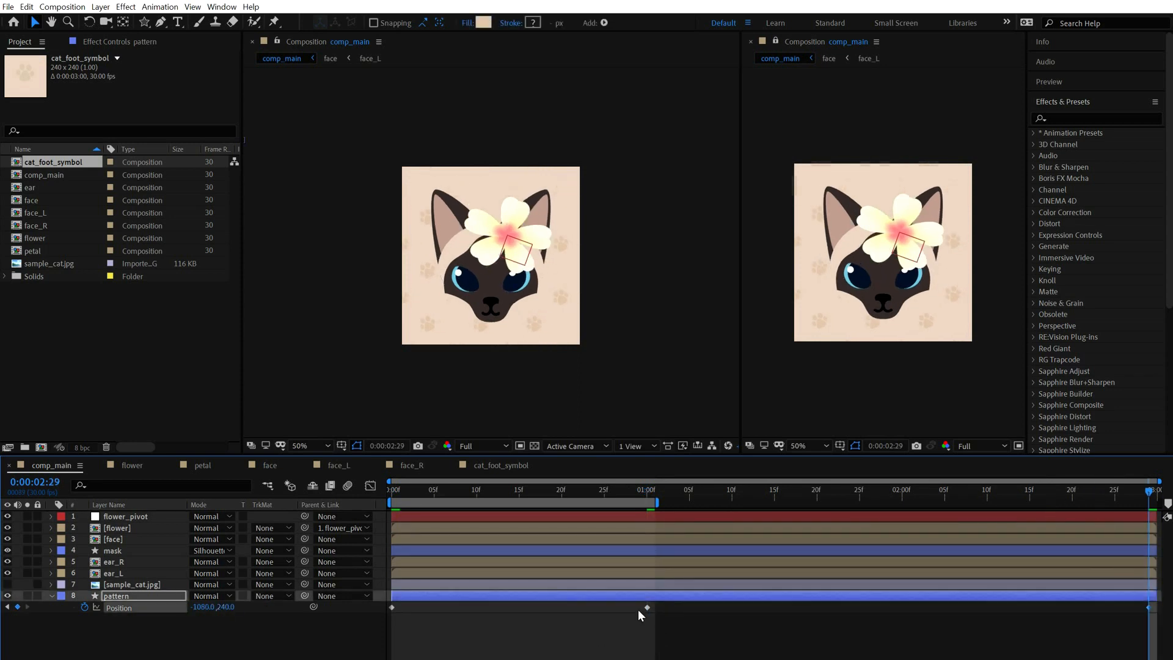
key(space)
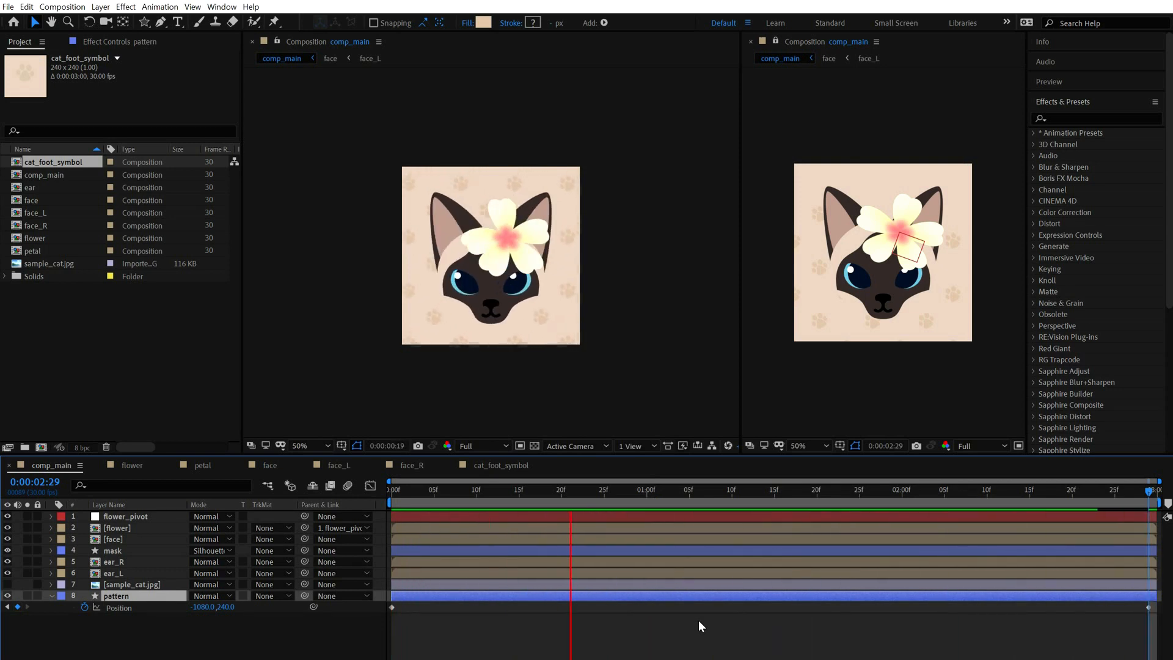
key(space)
- Select both of the pattern layer's position keyframes and shift the whole motion path upward and to the right at the first frame
key(Home)
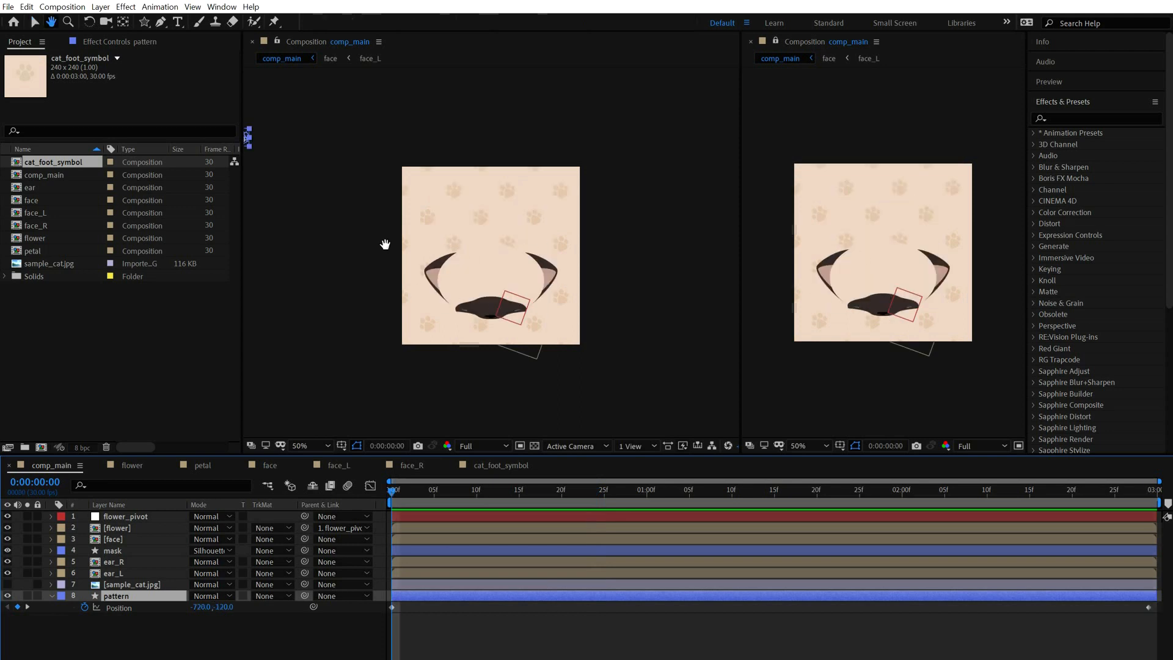
drag(385, 244, 509, 261)
click(130, 607)
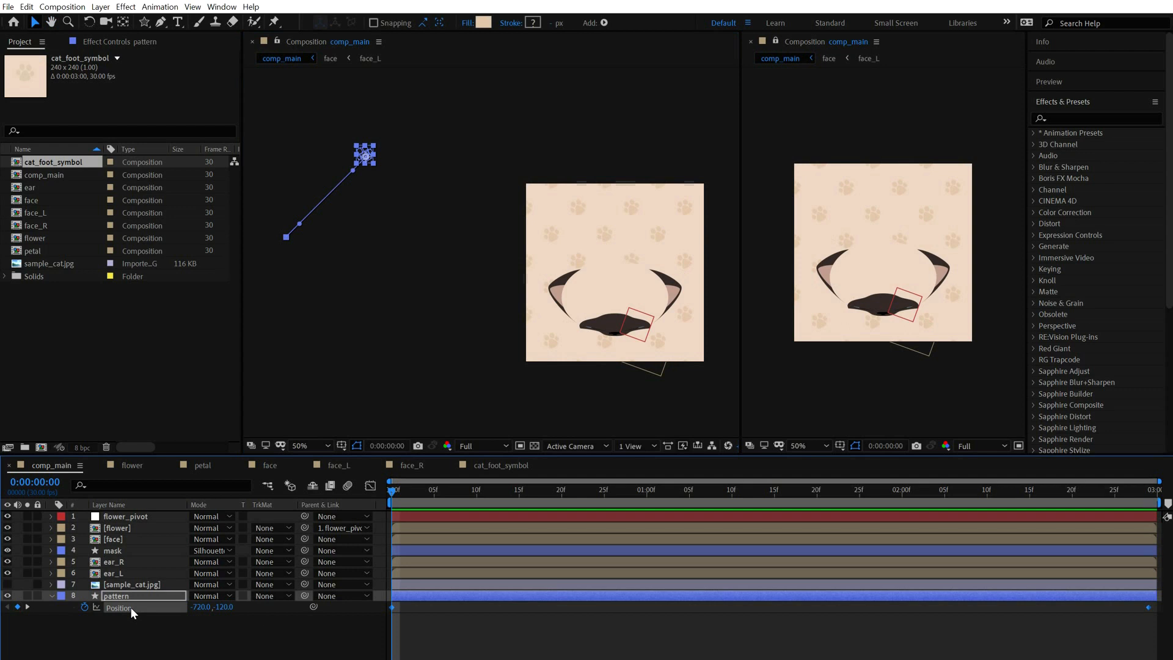
key(shift+Right)
key(shift+Right)
key(shift+Right)
key(shift+Right)
key(shift+Right)
key(shift+Right)
key(shift+Right)
key(shift+Right)
key(shift+Right)
key(shift+Right)
key(shift+Up)
key(shift+Up)
key(shift+Up)
key(shift+Up)
key(shift+Up)
key(shift+Up)
key(shift+Up)
key(shift+Up)
key(shift+Up)
key(shift+Up)
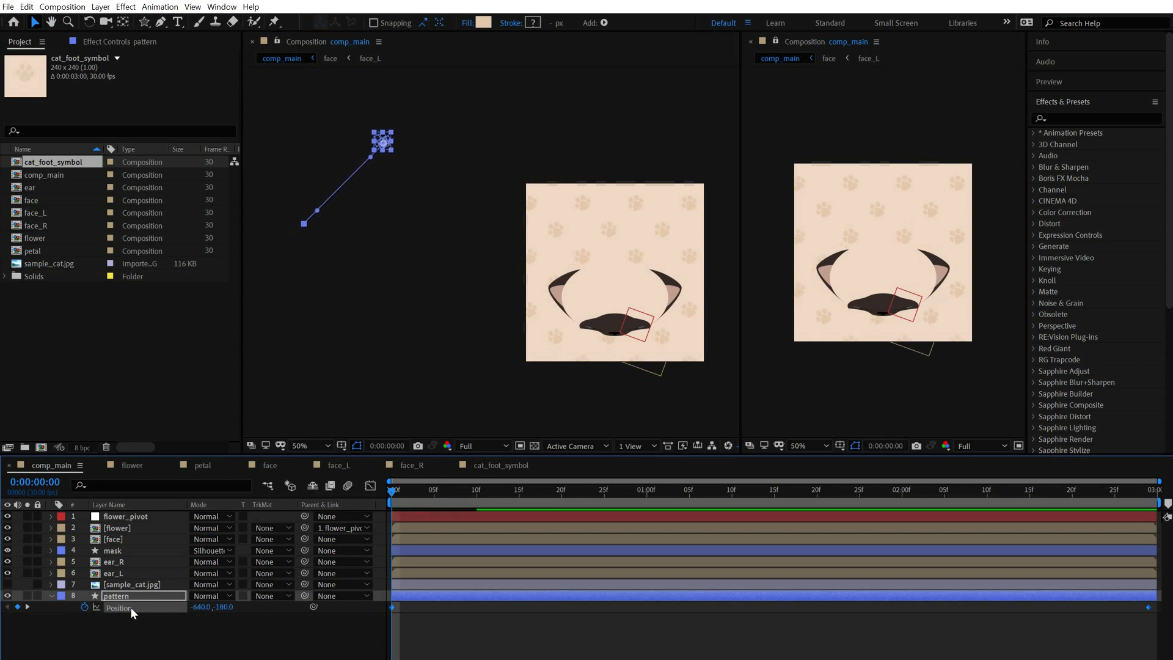
- Check the pattern on the last frame and nudge the motion path, reaching a first-frame position of -580, -260
key(End)
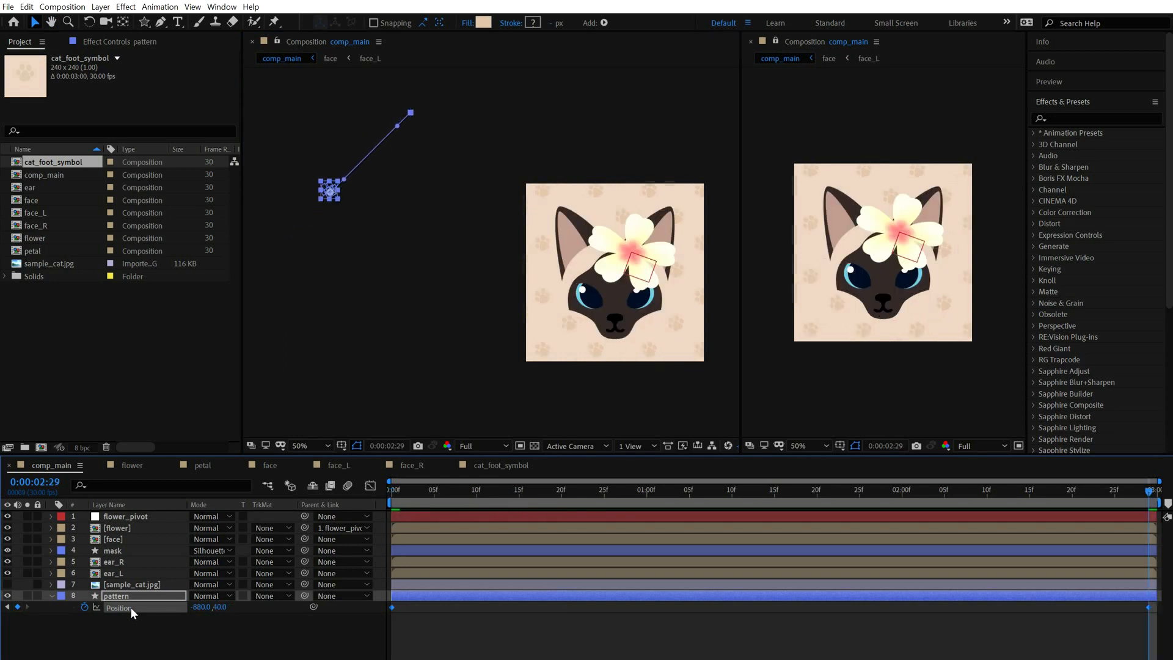
key(shift+Left)
key(shift+Left)
key(shift+Left)
key(shift+Left)
key(shift+Down)
key(shift+Down)
key(shift+Down)
key(shift+Down)
key(shift+Right)
key(shift+Up)
key(Home)
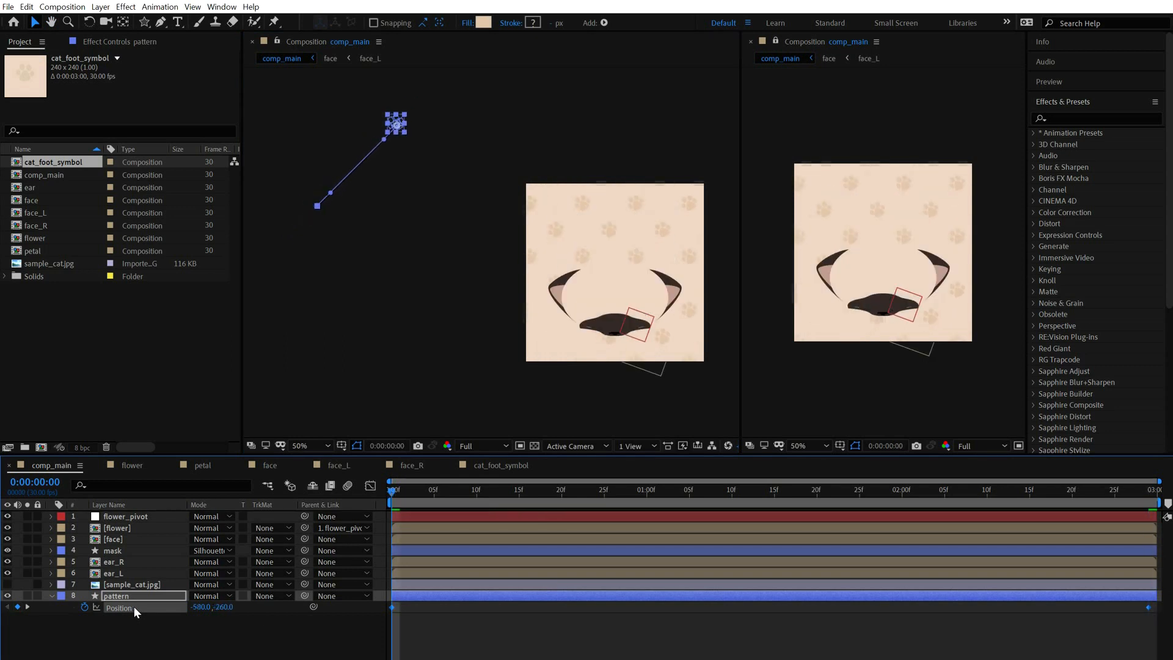
- Shift the whole pattern motion path left to a first-frame position of -900, -260 and preview the animation
key(shift+Left)
key(shift+Left)
key(shift+Left)
key(shift+Left)
key(shift+Left)
key(shift+Left)
key(shift+Left)
key(shift+Left)
key(shift+Left)
key(shift+Left)
key(shift+Left)
key(shift+Left)
key(shift+Left)
key(shift+Left)
key(shift+Left)
key(shift+Left)
key(shift+Left)
key(shift+Left)
key(shift+Left)
key(shift+Left)
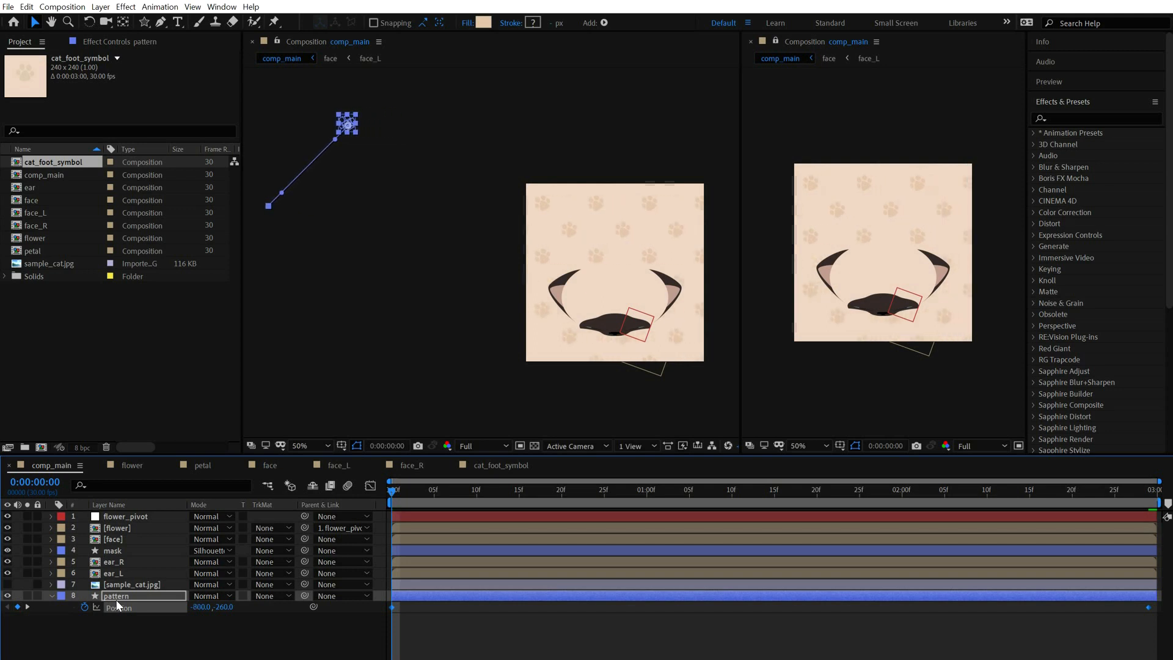
key(shift+Left)
key(shift+Left)
key(space)
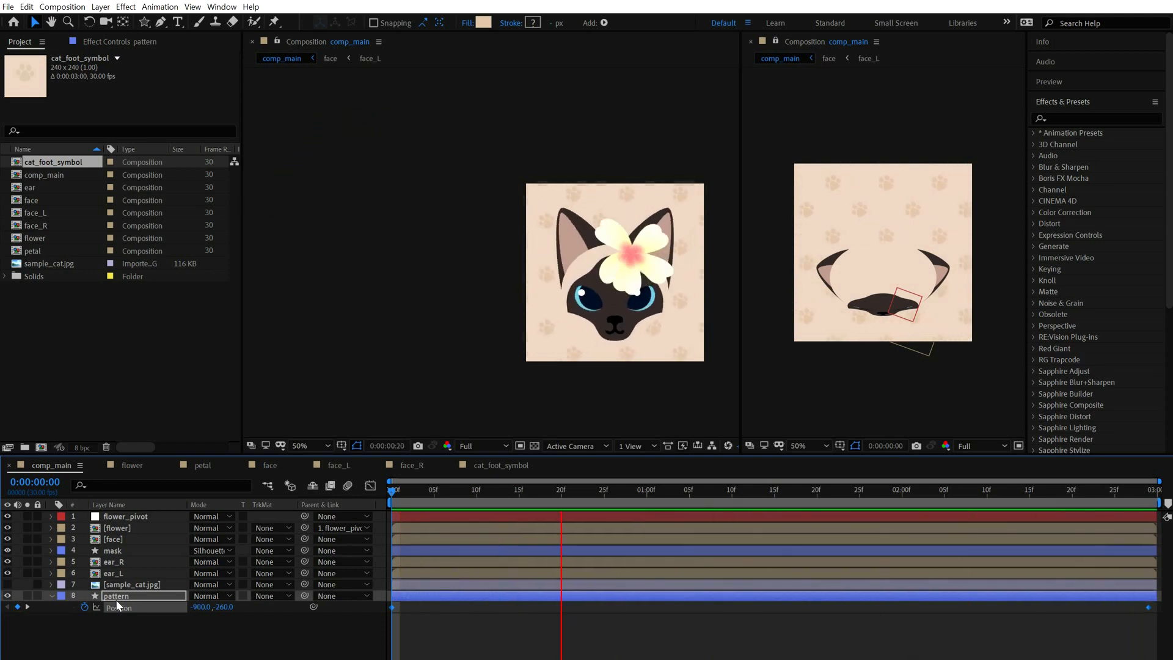
key(space)
click(877, 631)
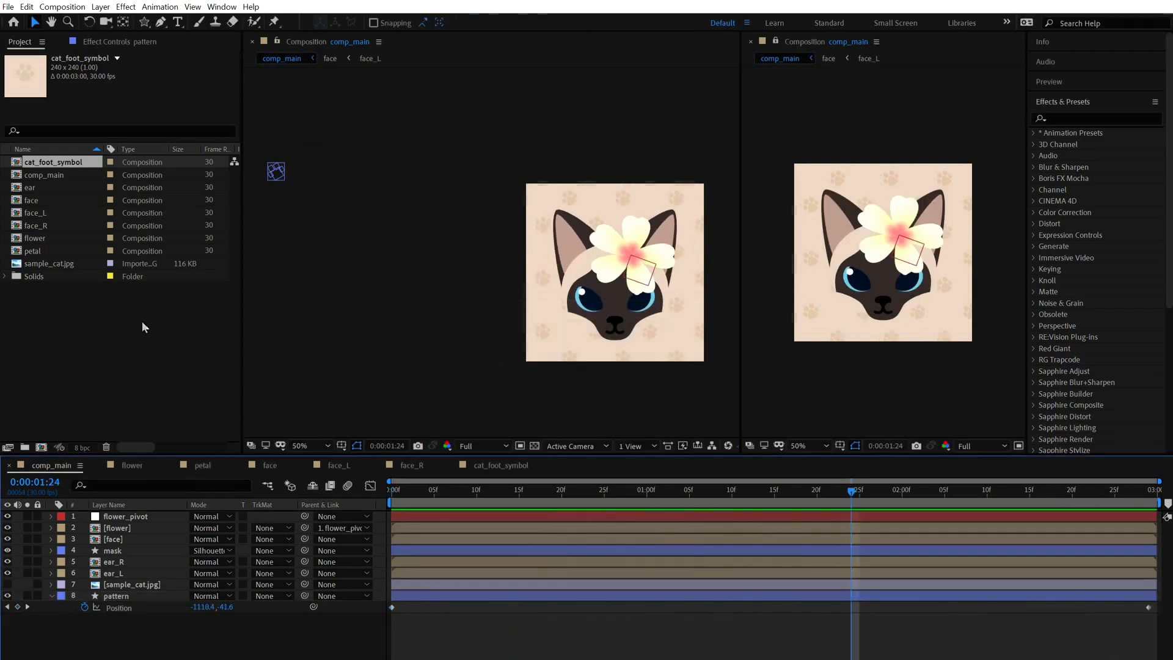
- Create a new composition from comp_main and rename it comp_render
click(56, 176)
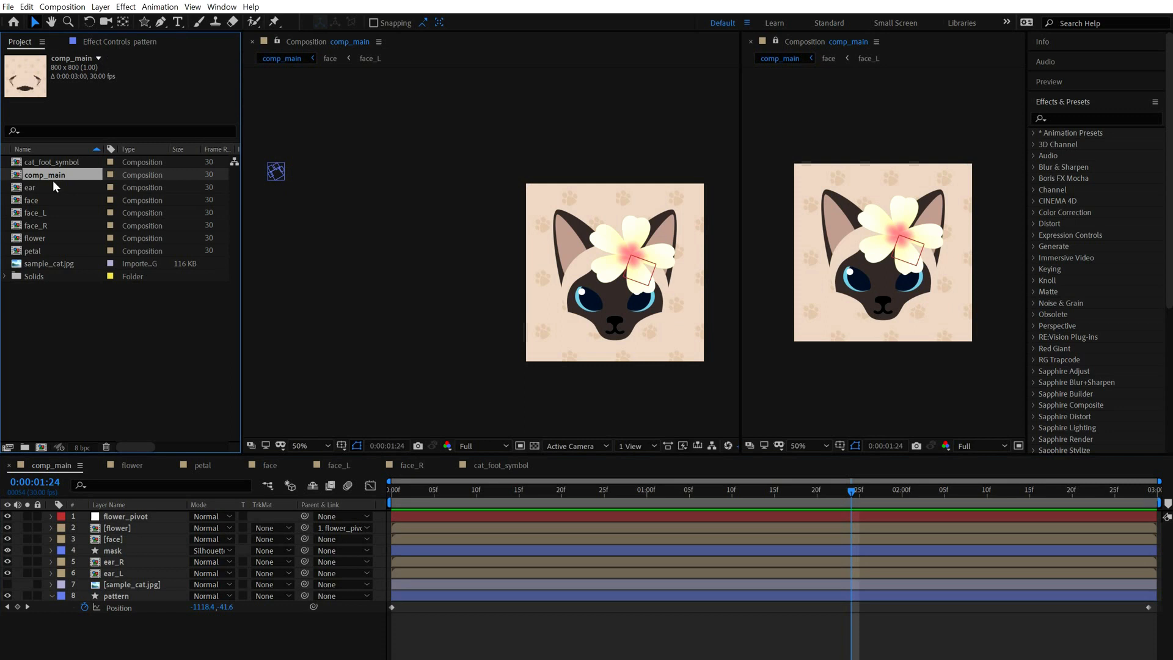
drag(53, 181, 42, 451)
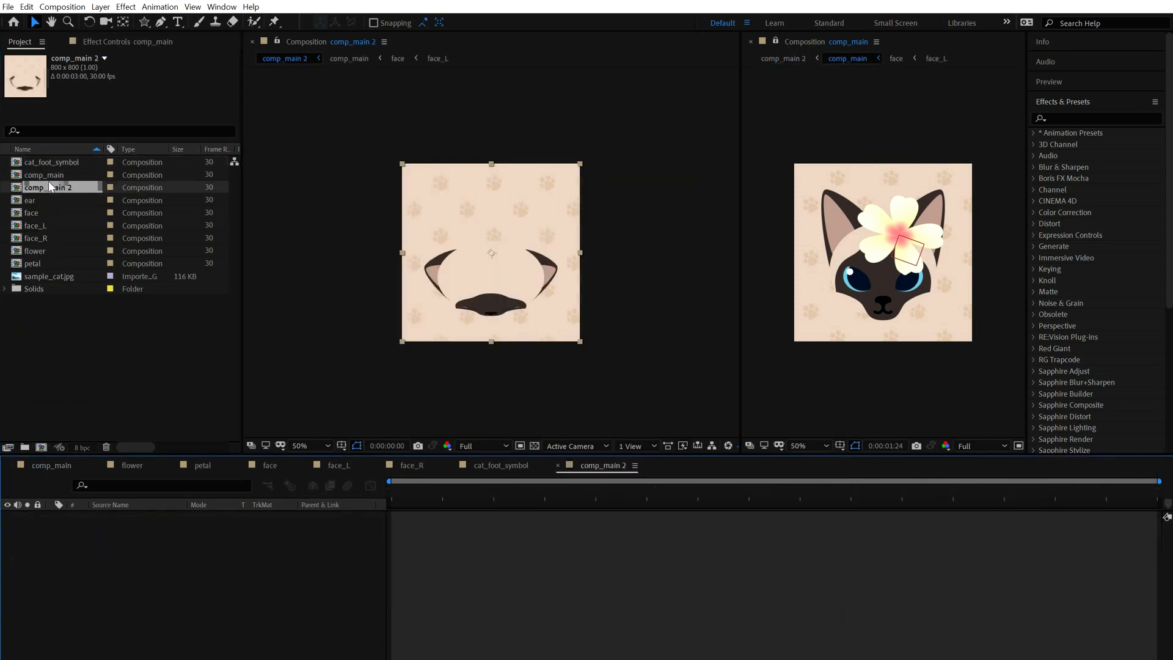
click(49, 189)
key(Return)
key(End)
key(BackSpace)
key(BackSpace)
key(BackSpace)
key(BackSpace)
key(BackSpace)
key(BackSpace)
text(ren)
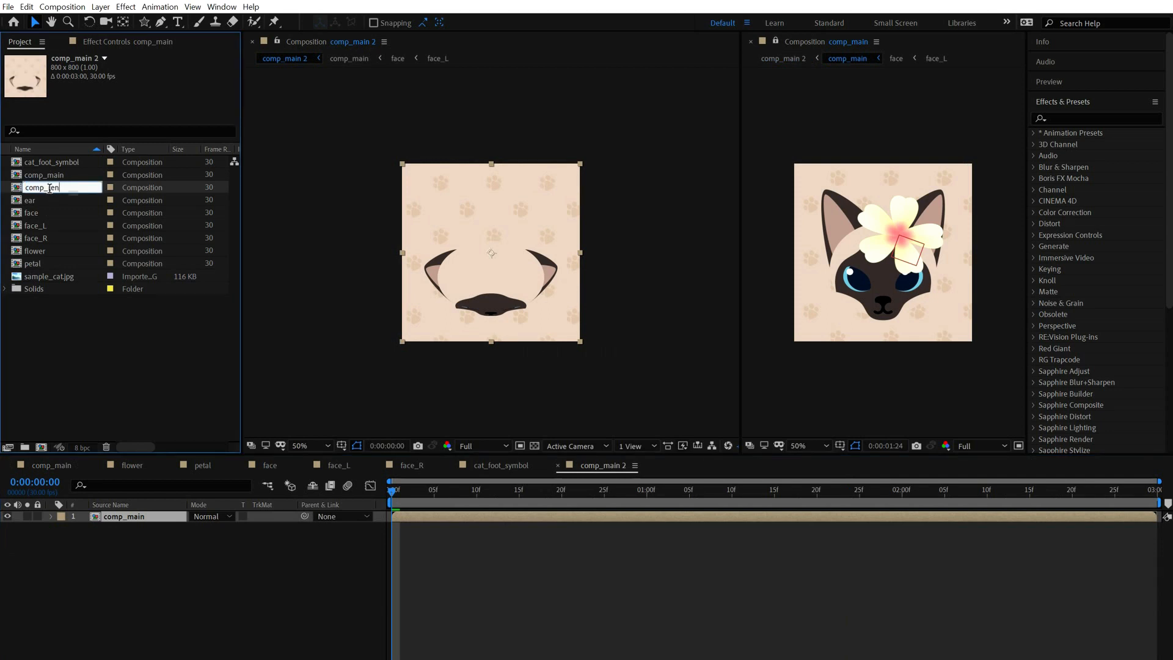
text(der)
key(Return)
click(596, 594)
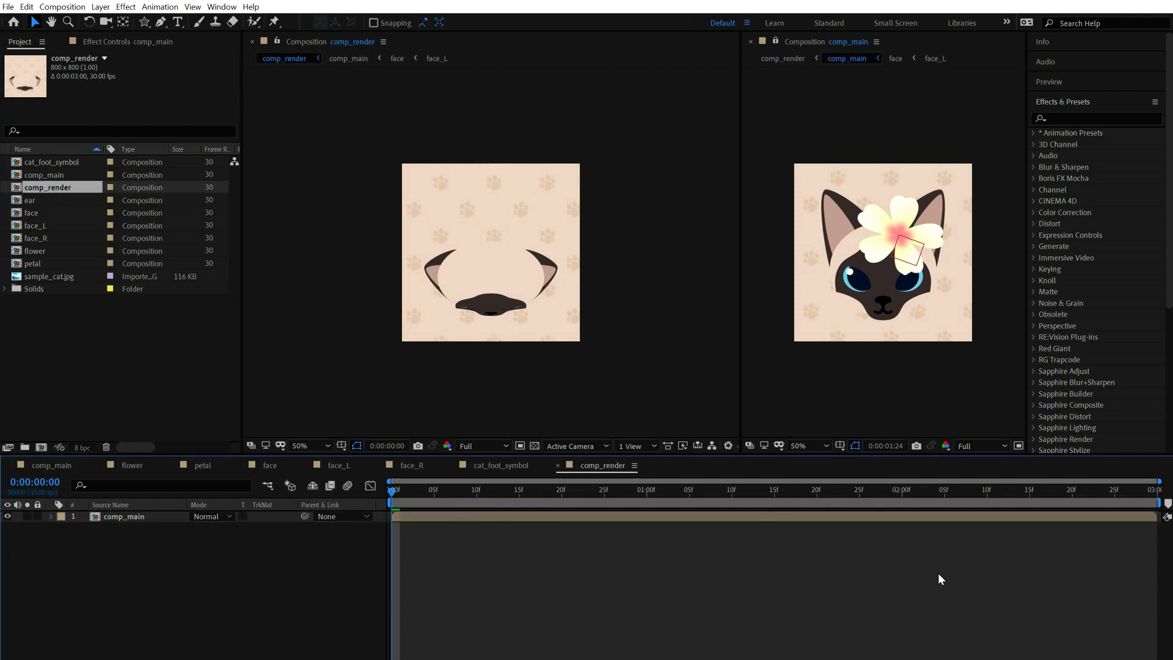
- Preview the last second of comp_render as a loop, with the work area starting at 0:00:02:00
key(space)
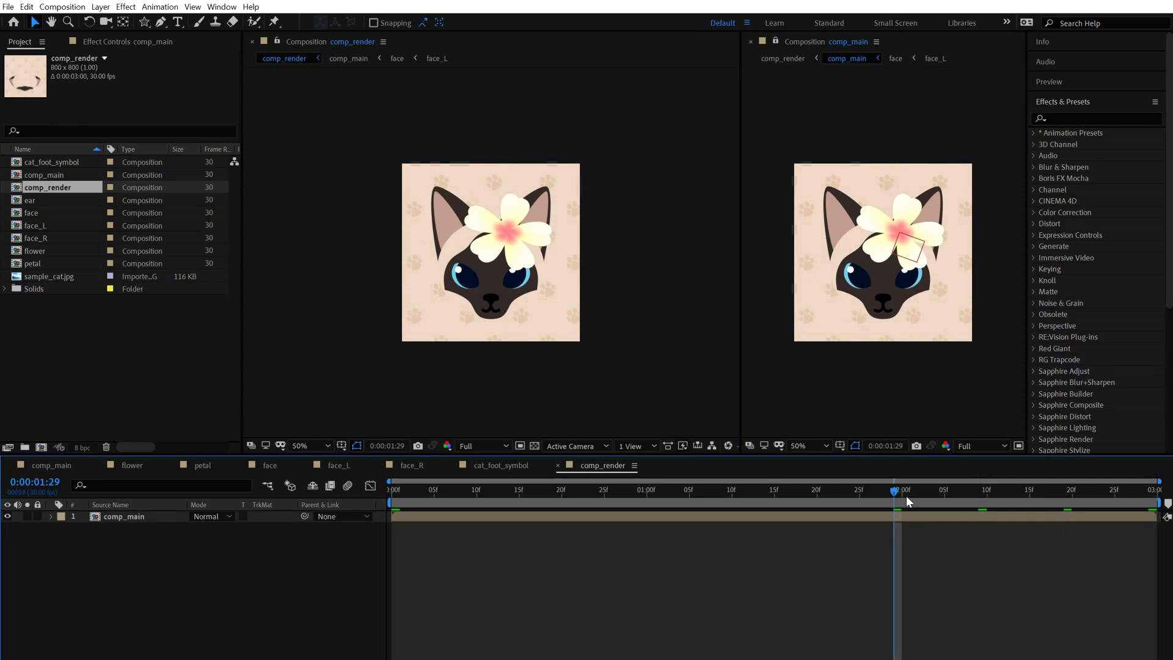
click(903, 496)
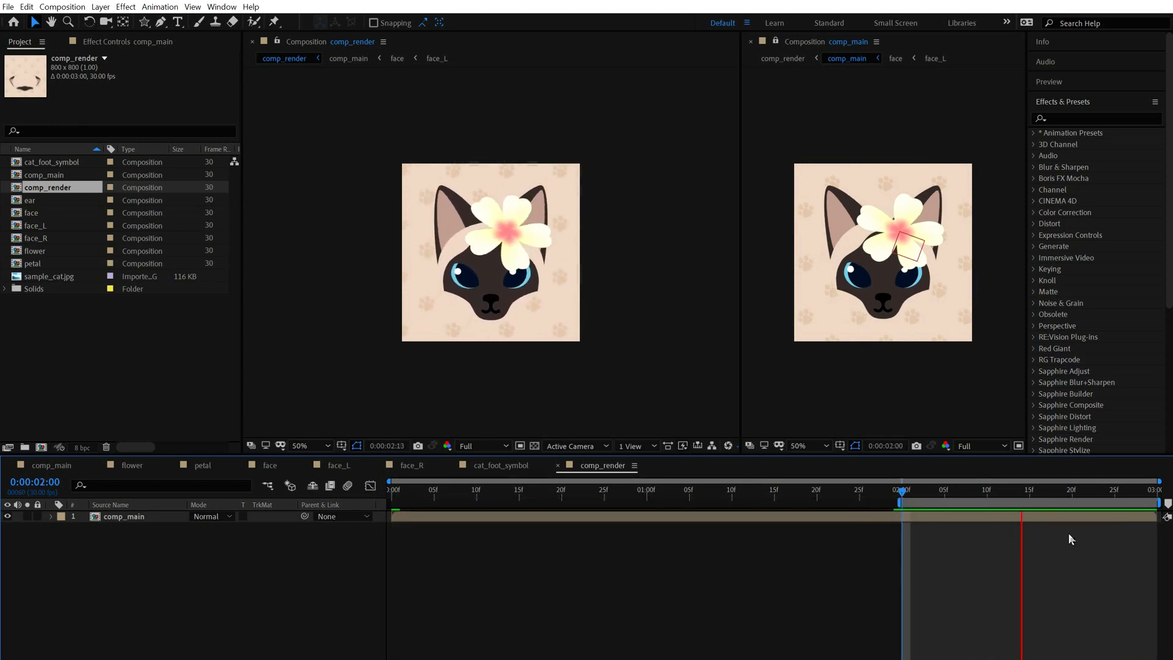
key(space)
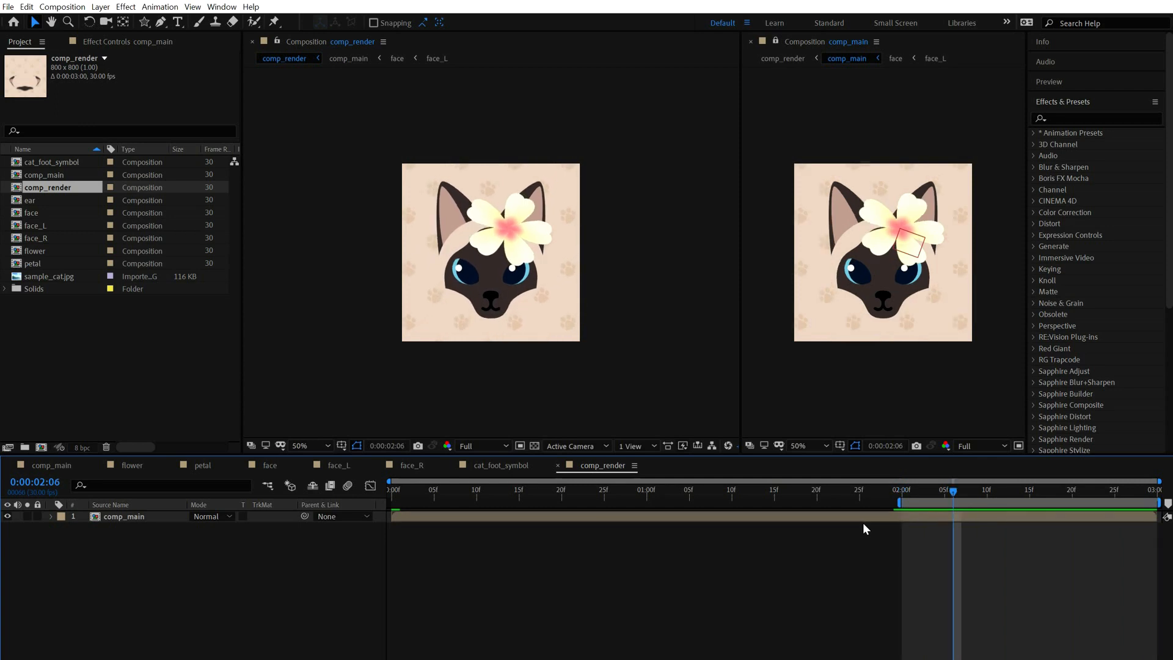
- Set the duration of comp_render to 10 seconds
key(ctrl+k)
click(425, 472)
key(shift+Left)
key(shift+Left)
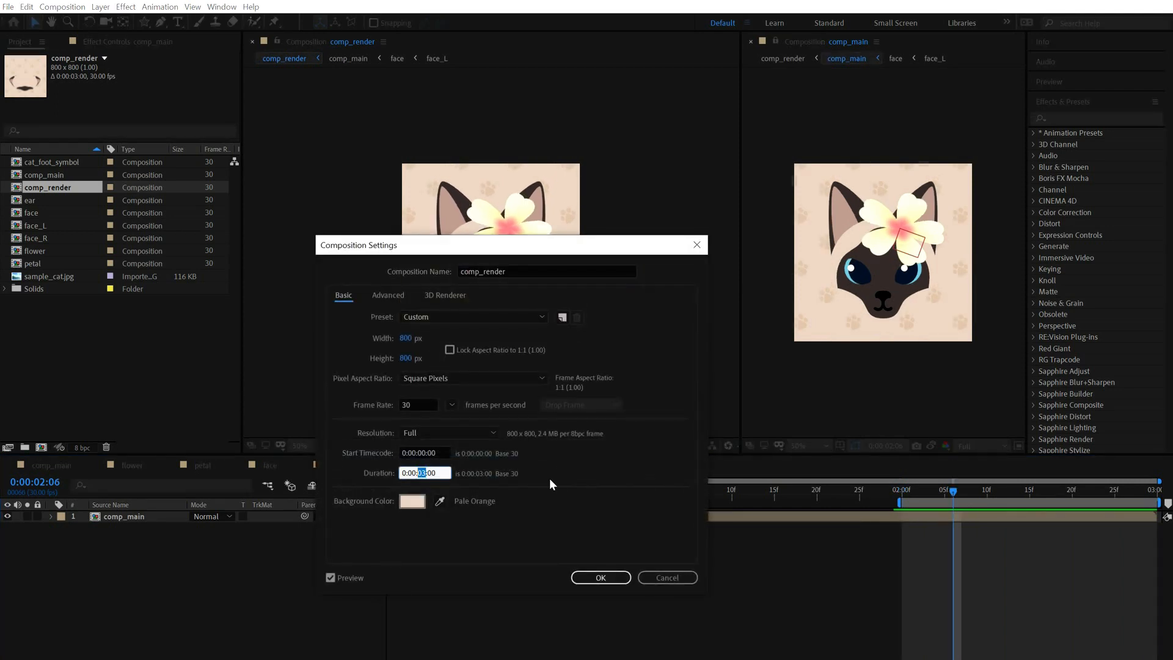
text(10)
key(Return)
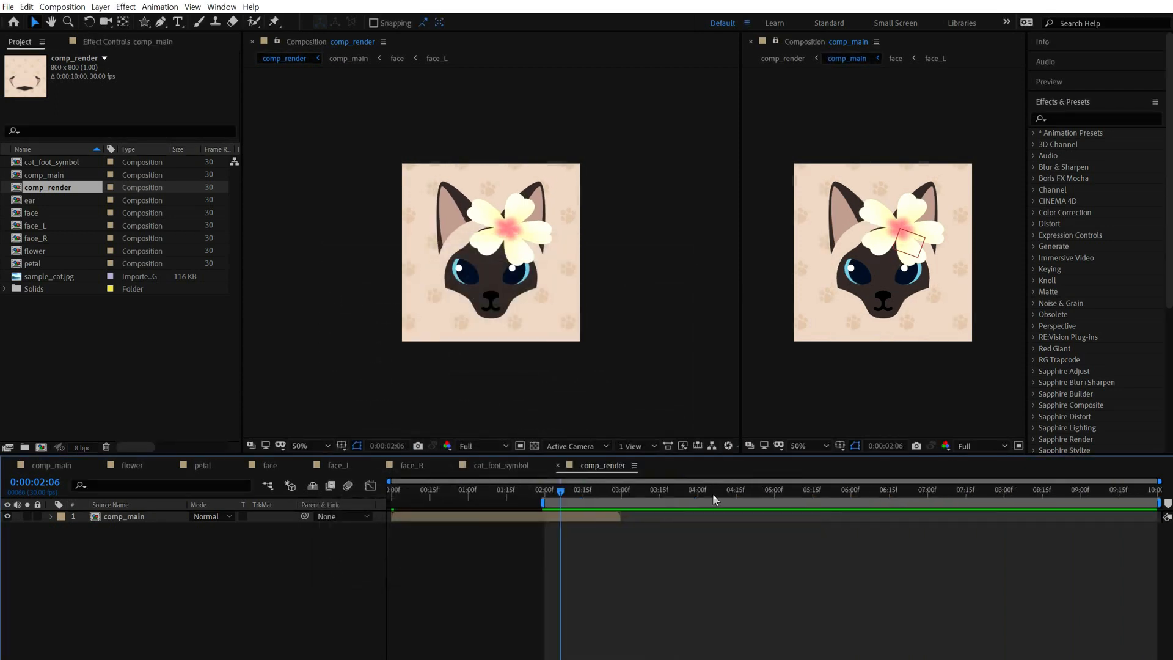
- Set the work area of comp_render to run from the first frame to five seconds
click(776, 494)
key(n)
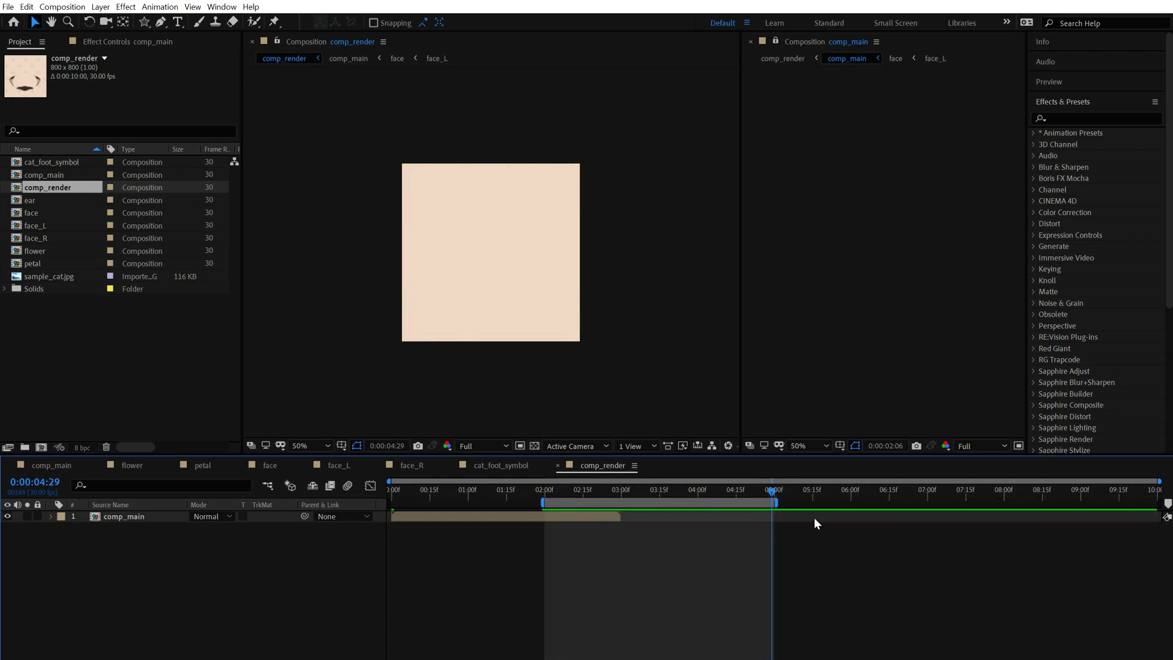
key(Home)
key(b)
- Split the comp_main layer at 0:00:02:00 to separate its last second
click(546, 493)
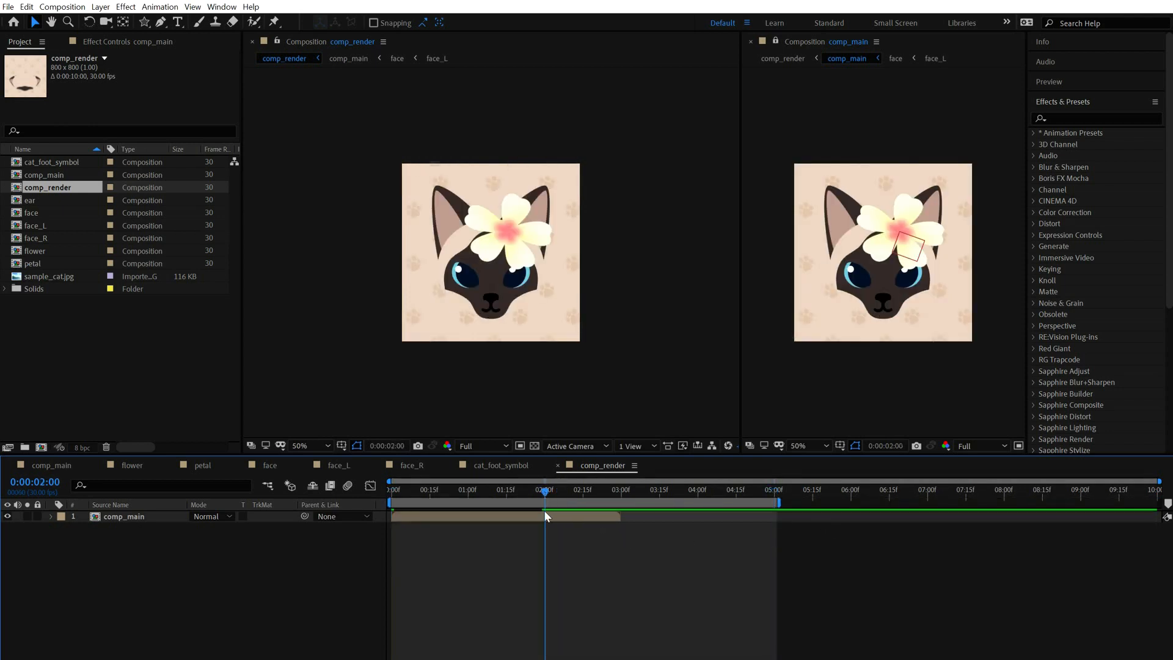
click(553, 519)
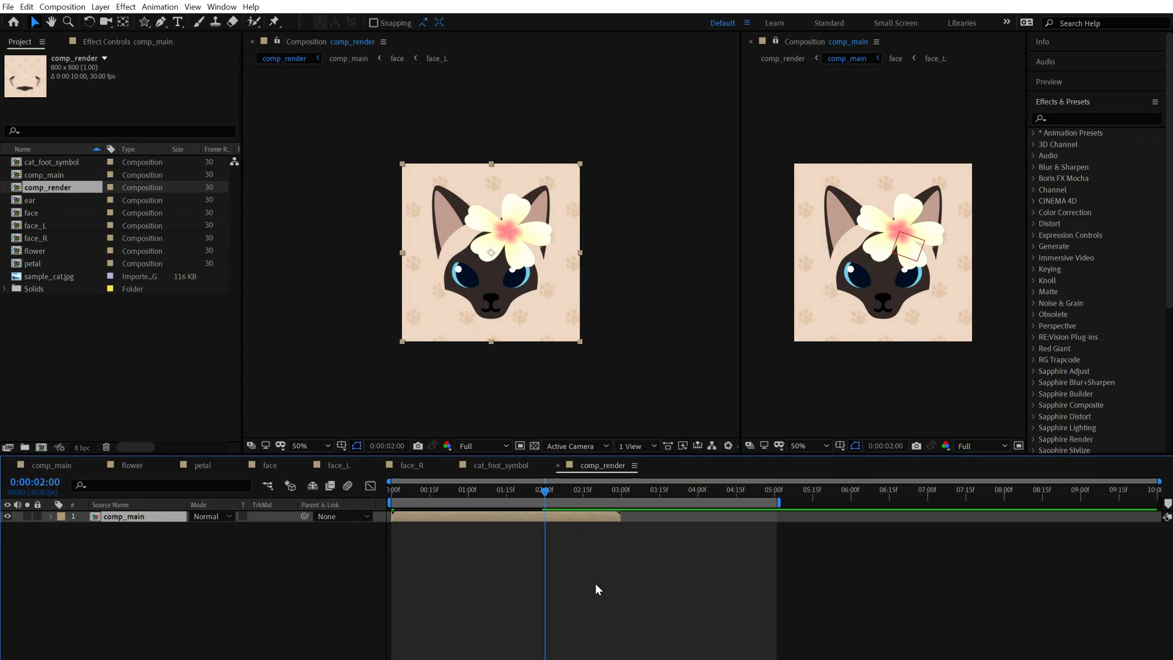
key(ctrl+shift+d)
- Duplicate the one-second comp_main segment and start the copy at 0:00:03:00, directly after the original segment
key(o)
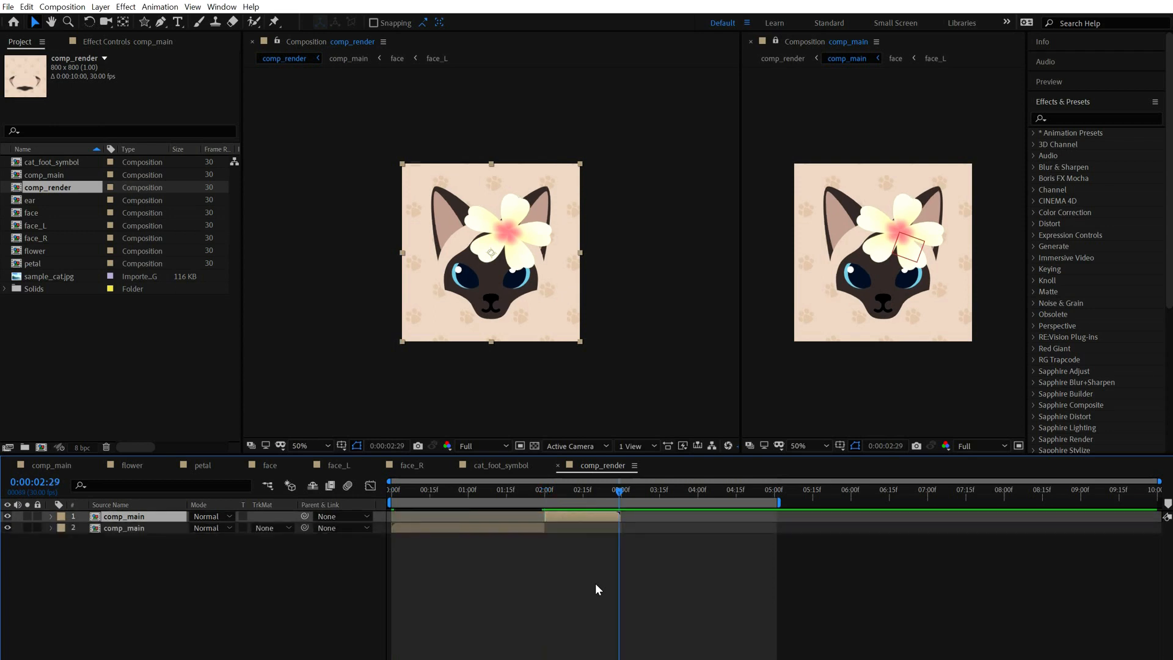
key(Page_Down)
key(ctrl+d)
key(bracketleft)
- Duplicate the one-second comp_main segment again, start the copy at 0:00:04:00, and preview the composition
key(o)
key(Page_Down)
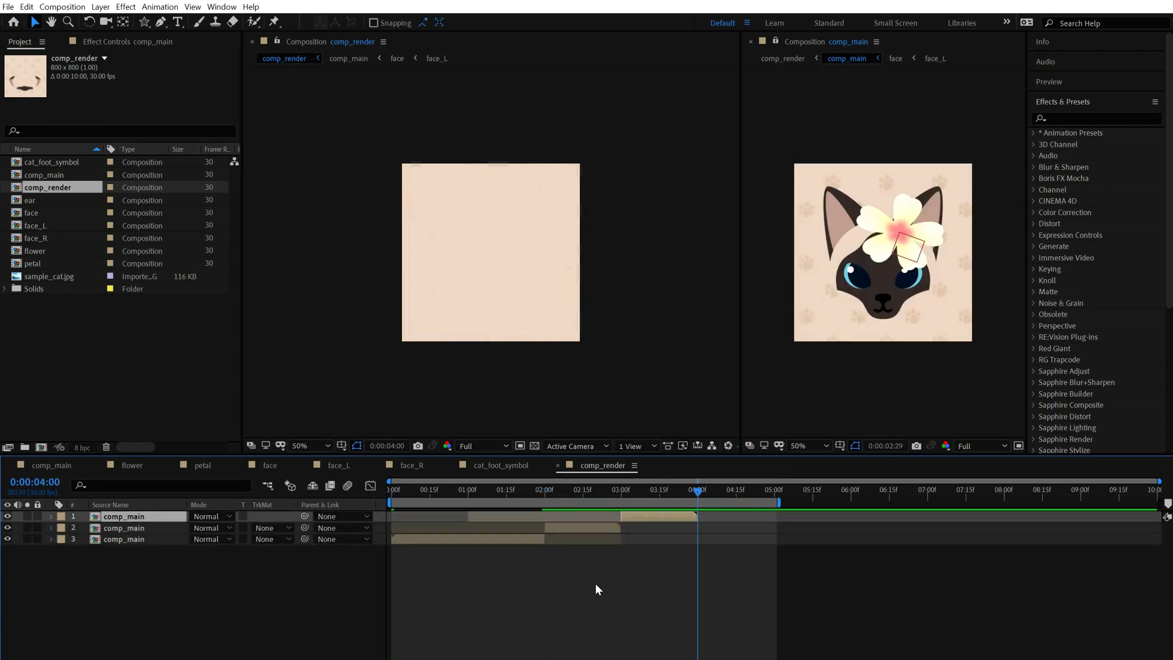
key(ctrl+d)
key(bracketleft)
key(o)
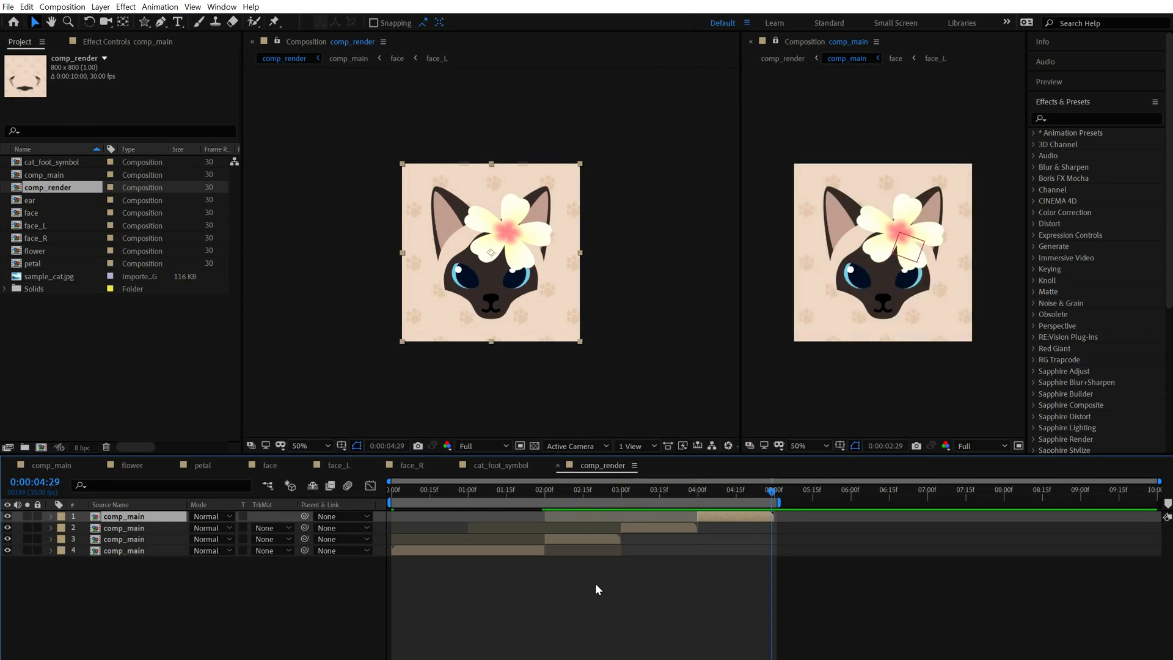
click(697, 634)
key(space)
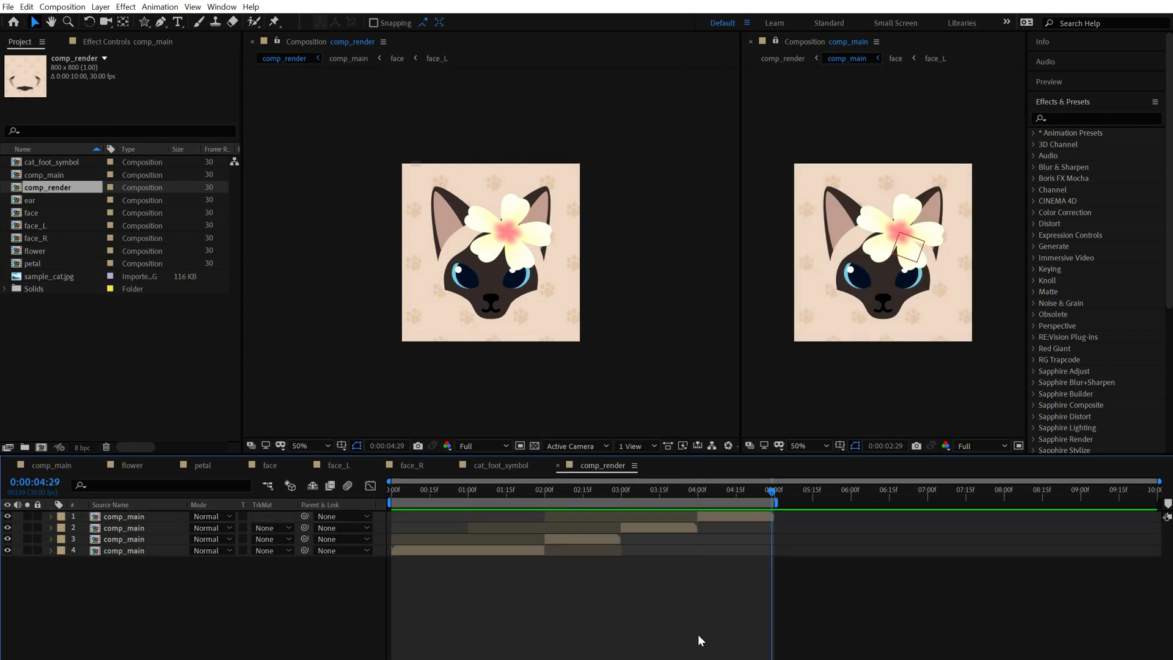